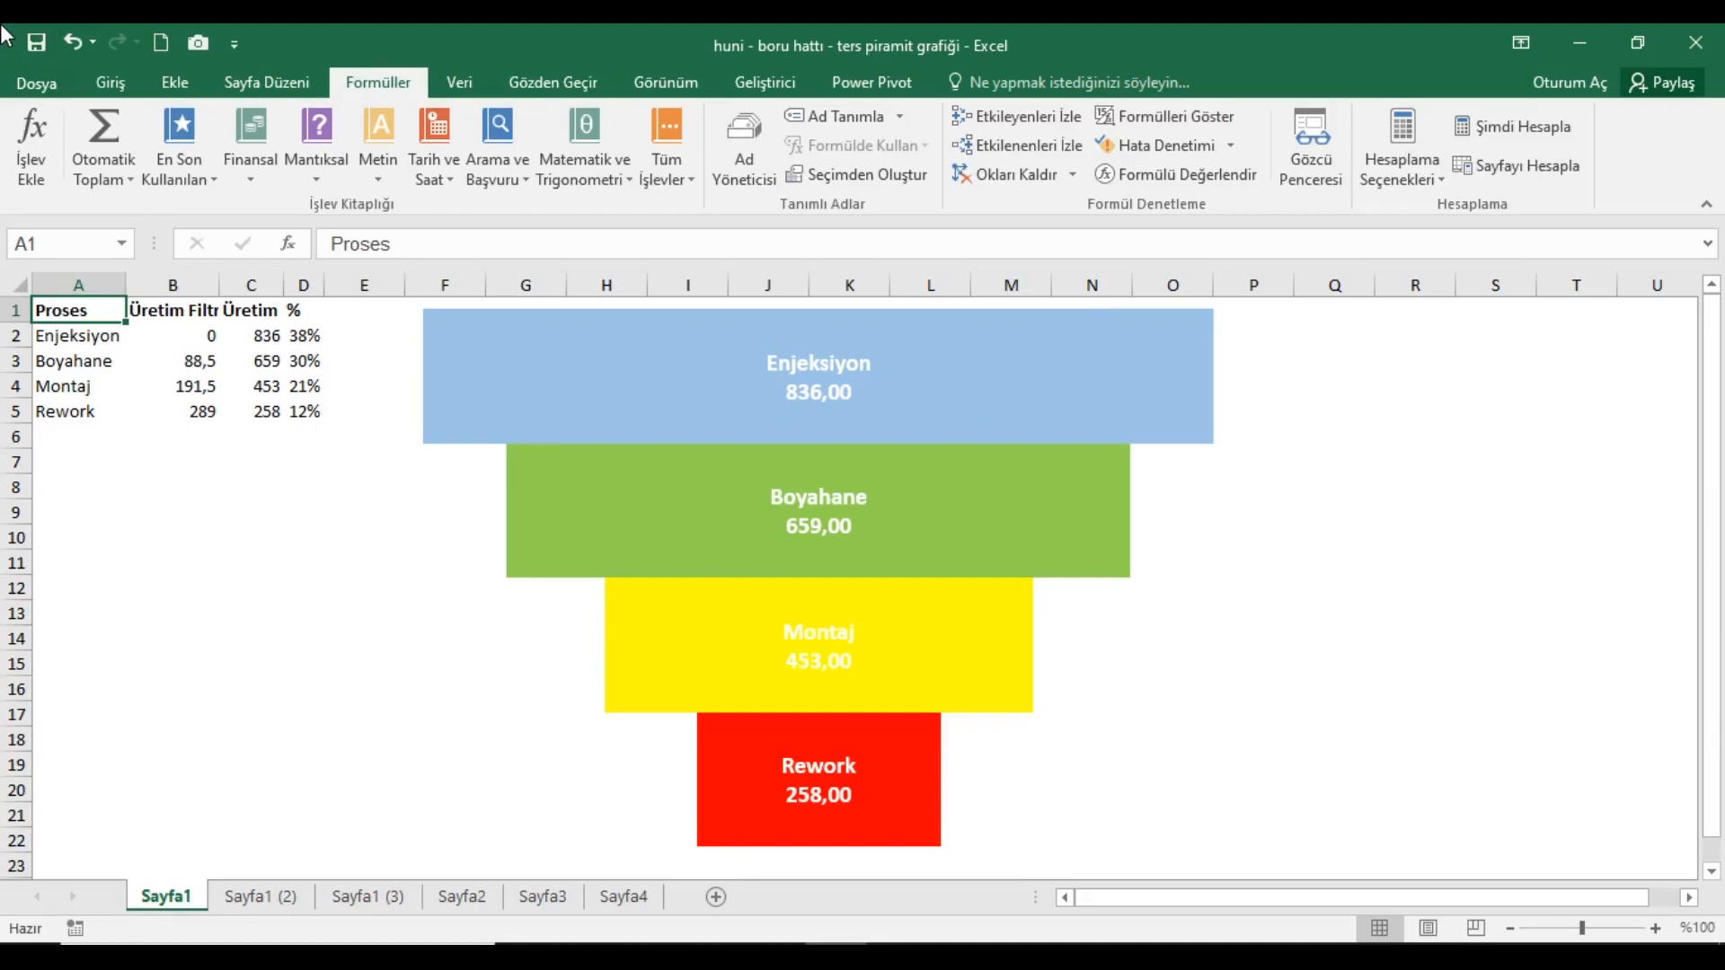
Recalculate the workbook repeatedly to examine how the stepped bar funnel chart on Sayfa1 responds to changing production values.
left_click(1527, 124)
left_click(1526, 127)
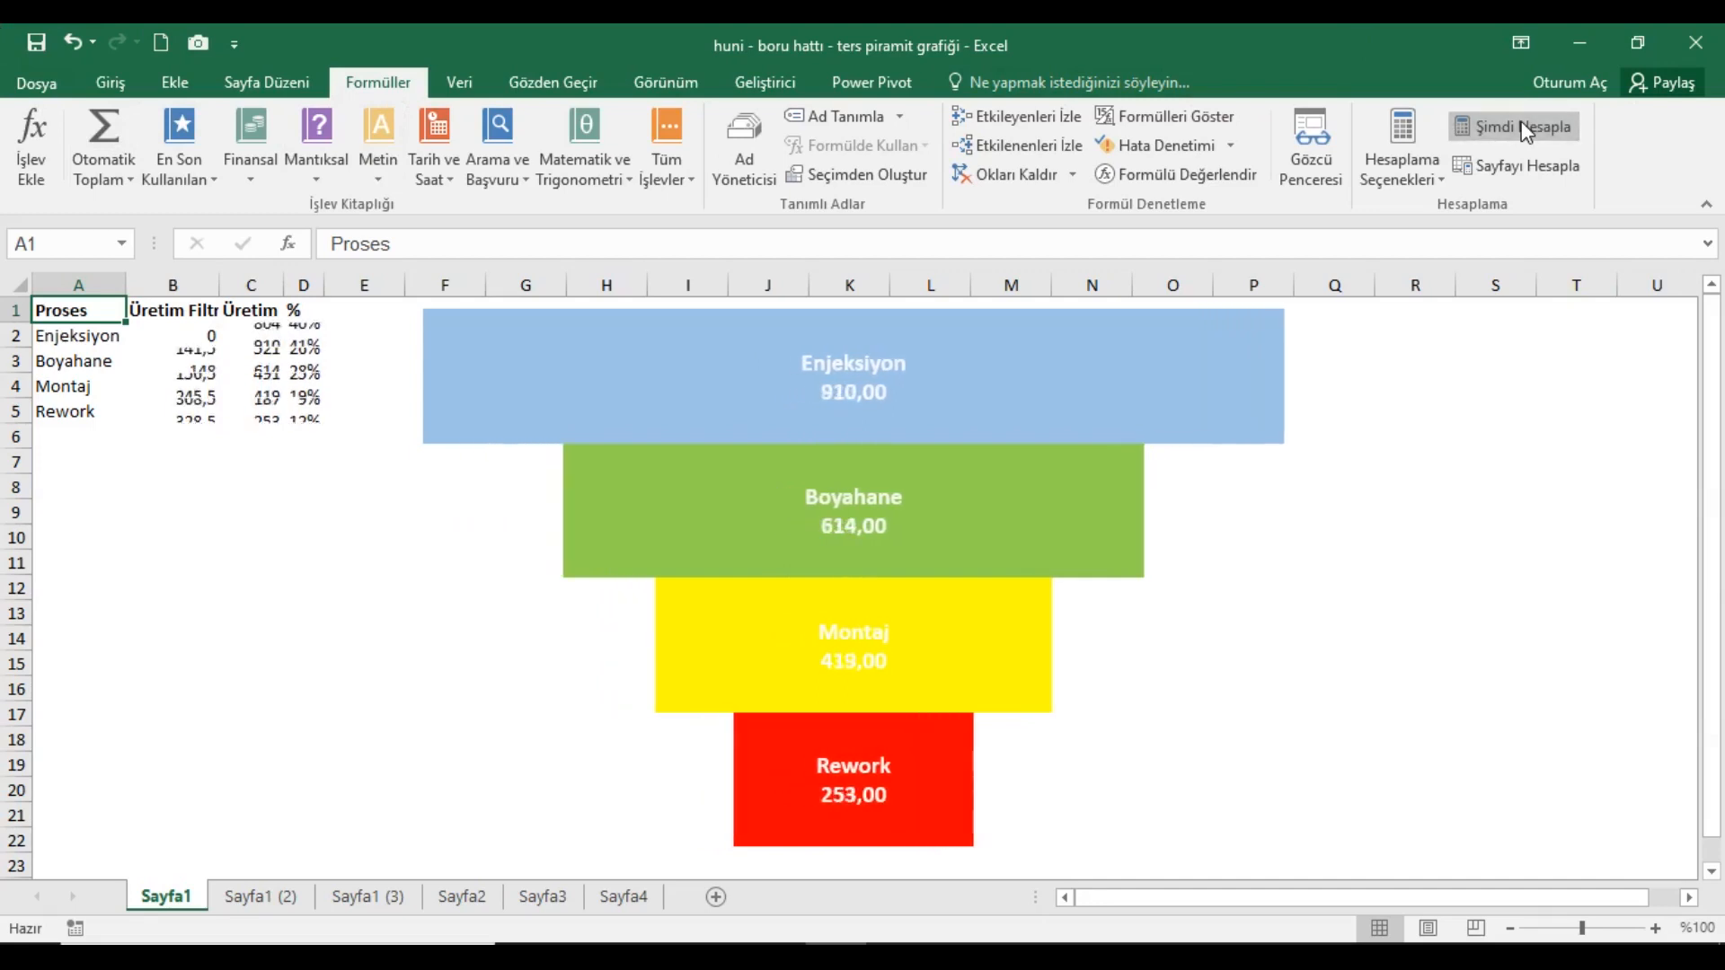
left_click(1527, 127)
left_click(1526, 127)
left_click(1526, 126)
left_click(1526, 127)
left_click(1526, 126)
left_click(1526, 126)
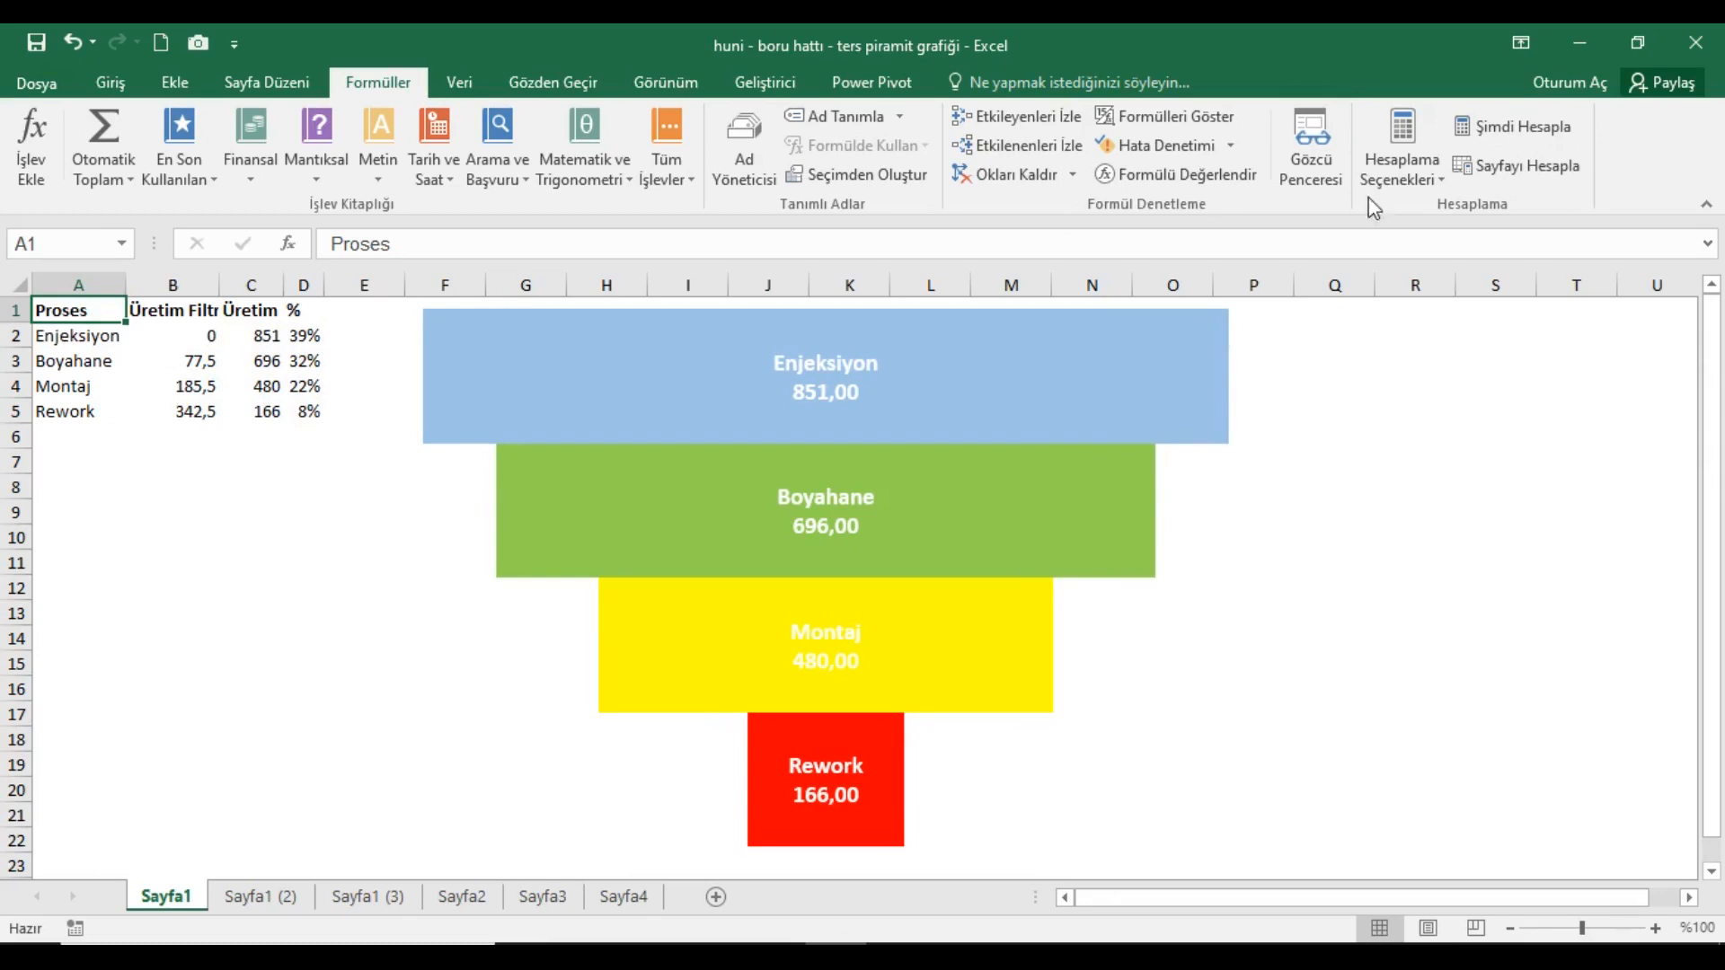
left_click(1536, 131)
left_click(1538, 133)
left_click(1538, 133)
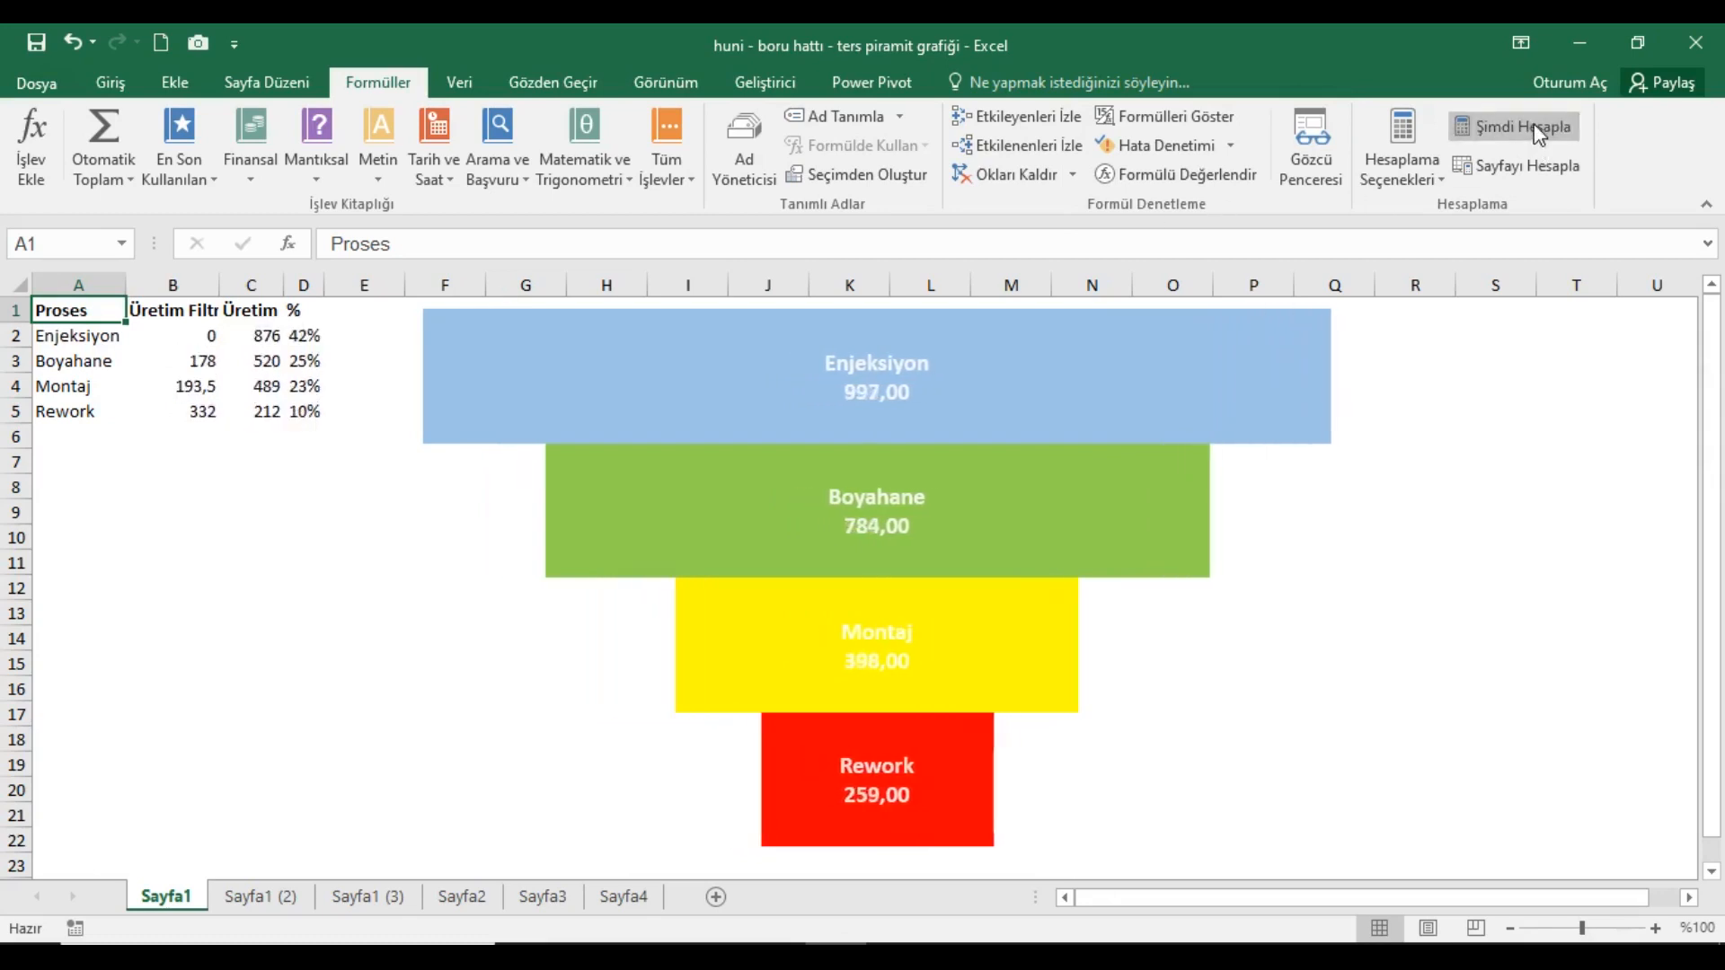
left_click(1538, 133)
left_click(1538, 133)
left_click(1538, 133)
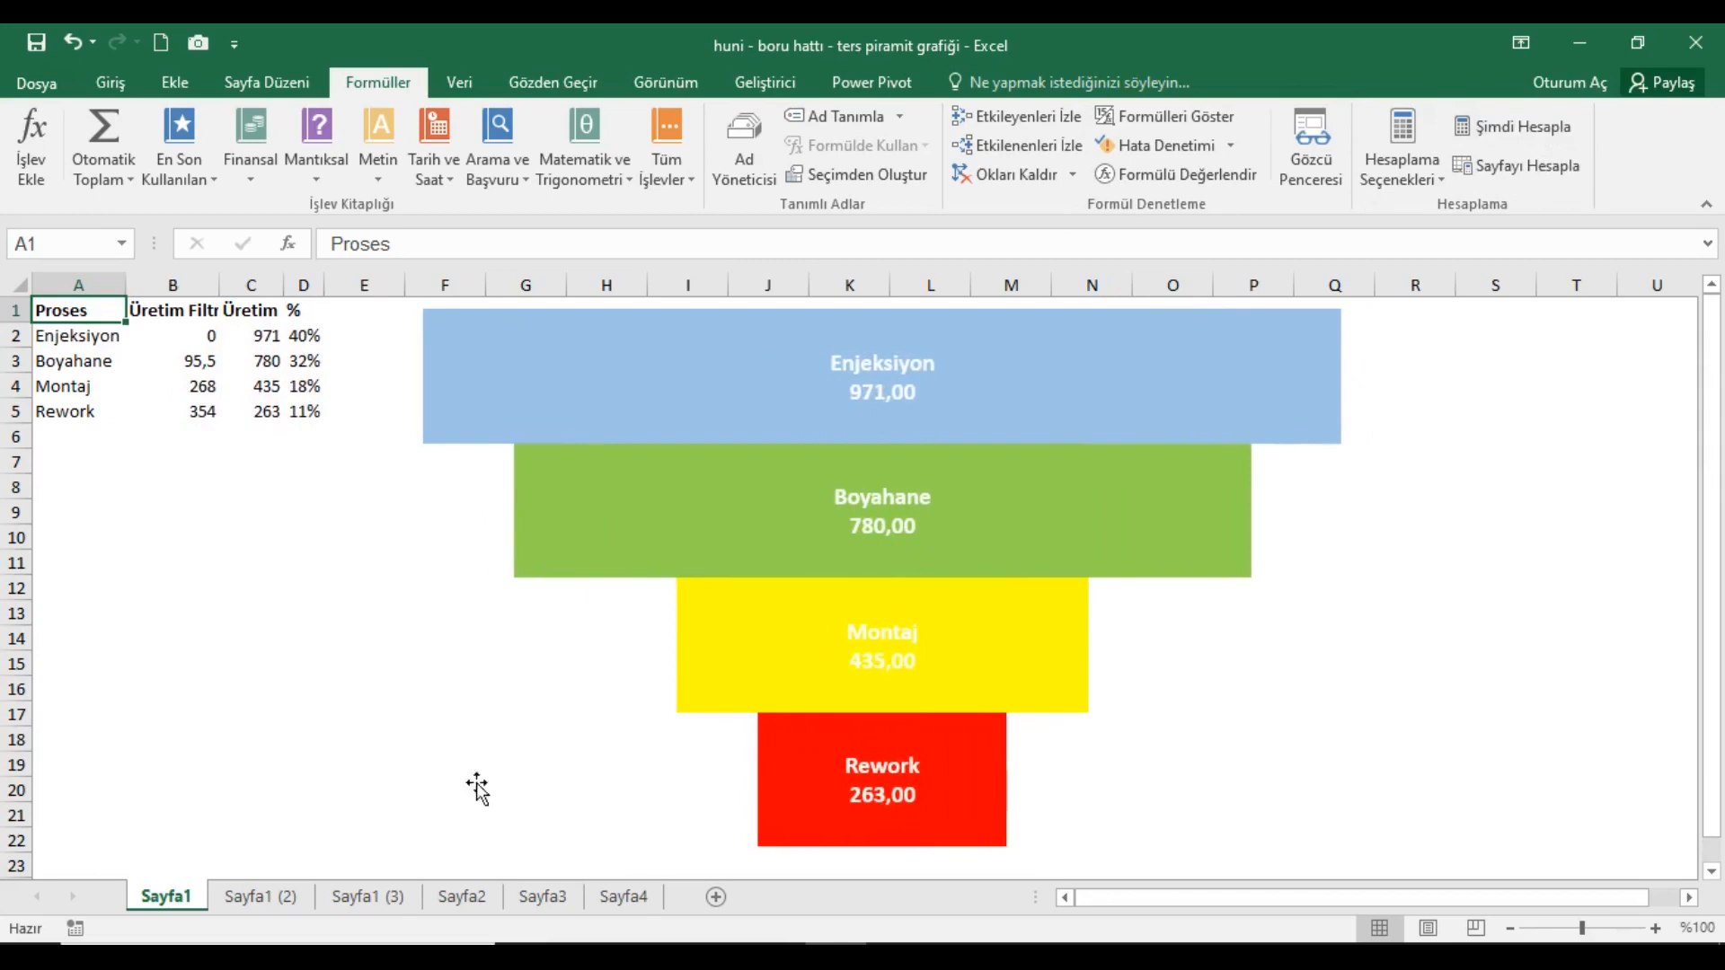
Open sheet Sayfa1 (2) and recalculate repeatedly to examine how its inverted triangle funnel chart responds to changing values.
left_click(285, 896)
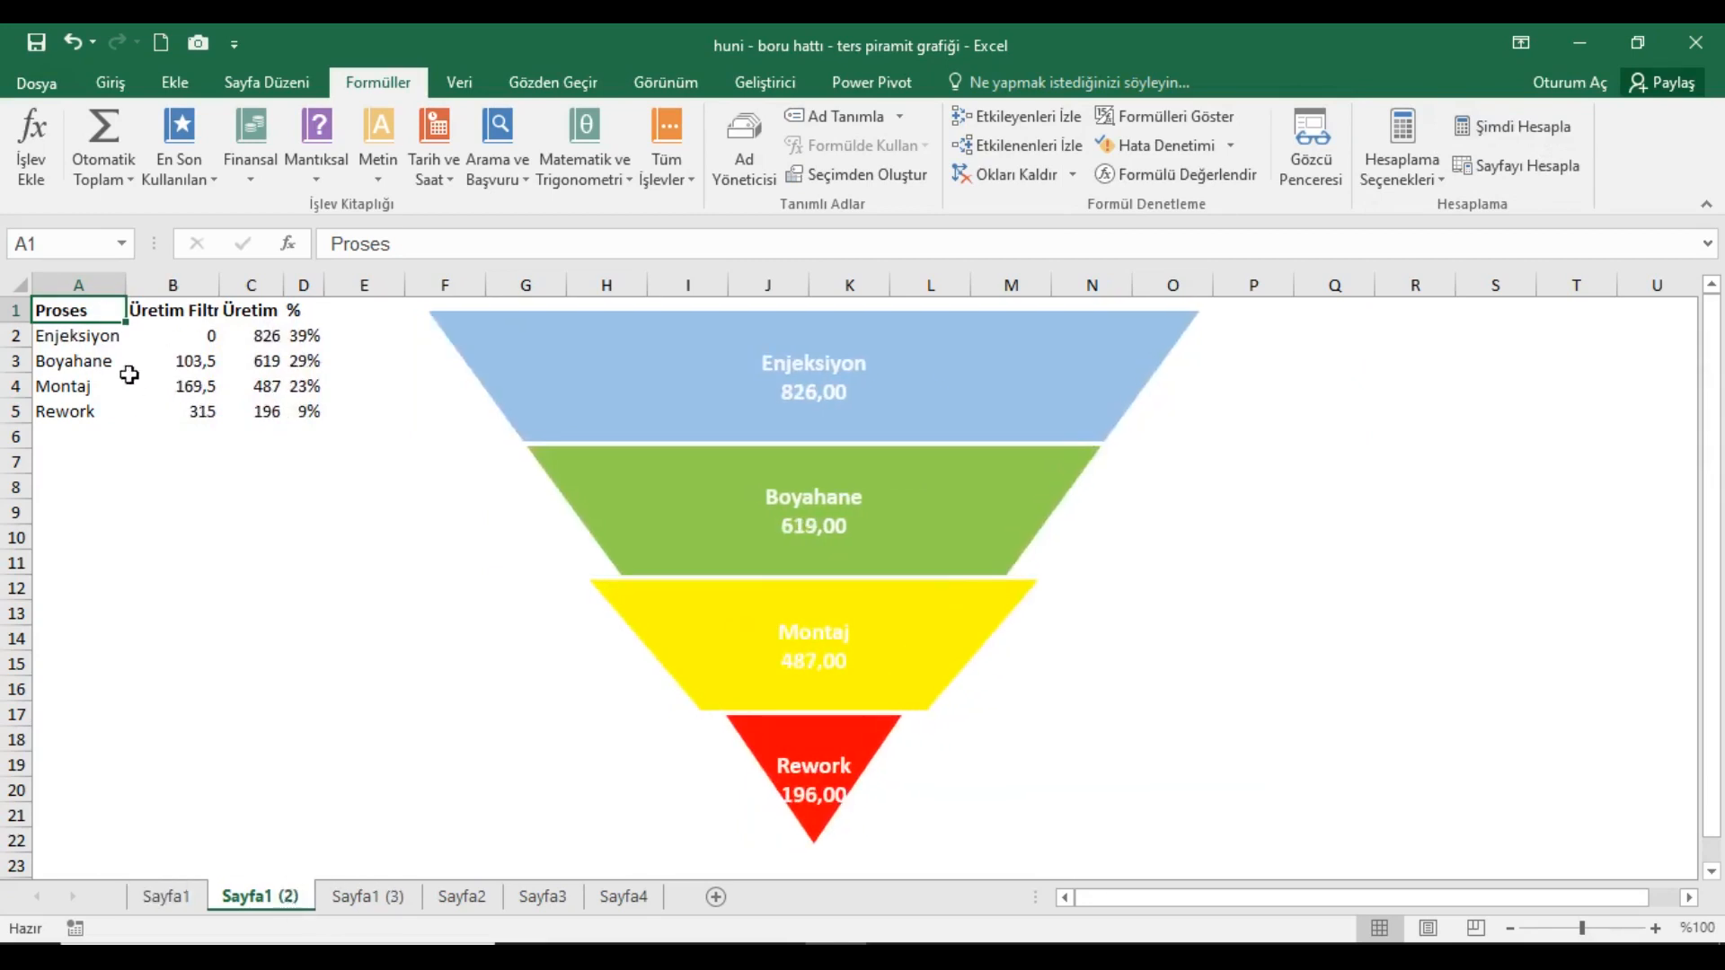
left_click(1550, 134)
left_click(1549, 135)
left_click(1549, 134)
left_click(1549, 135)
left_click(1549, 135)
left_click(1549, 135)
left_click(1549, 135)
left_click(1549, 135)
left_click(1551, 139)
left_click(1551, 139)
left_click(1551, 139)
left_click(1551, 139)
left_click(1552, 139)
left_click(1551, 134)
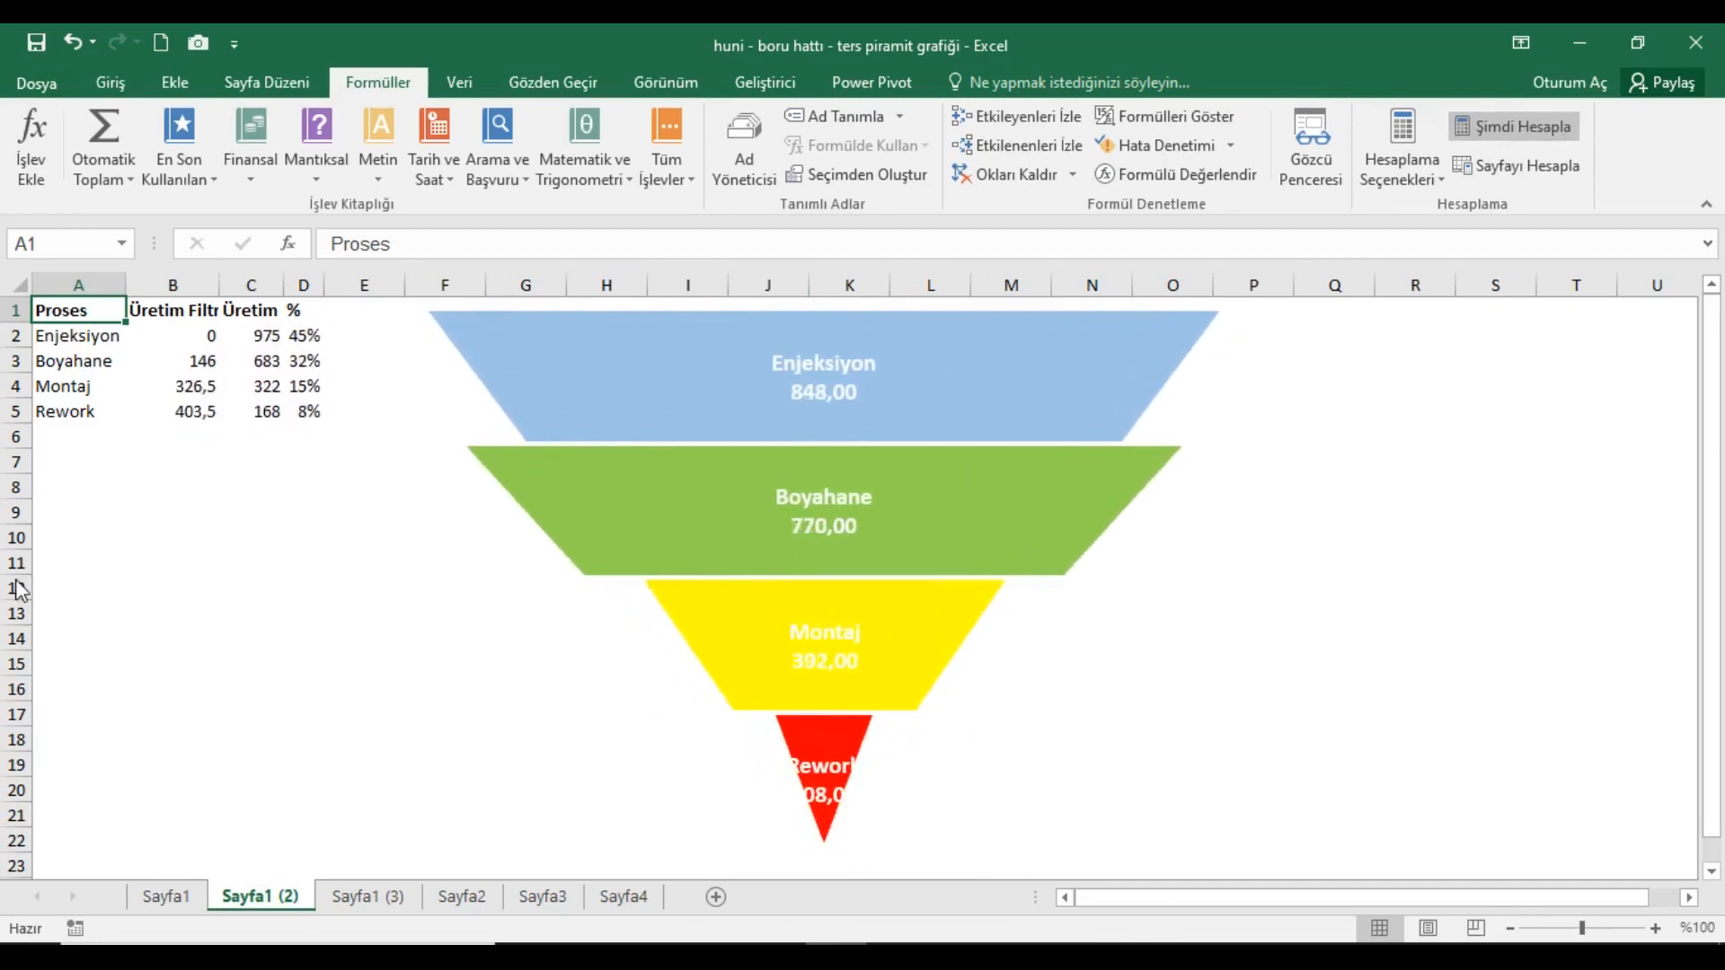
Open sheet Sayfa1 (3) and recalculate repeatedly to examine how its 3D inverted pyramid chart responds to changing values.
left_click(348, 898)
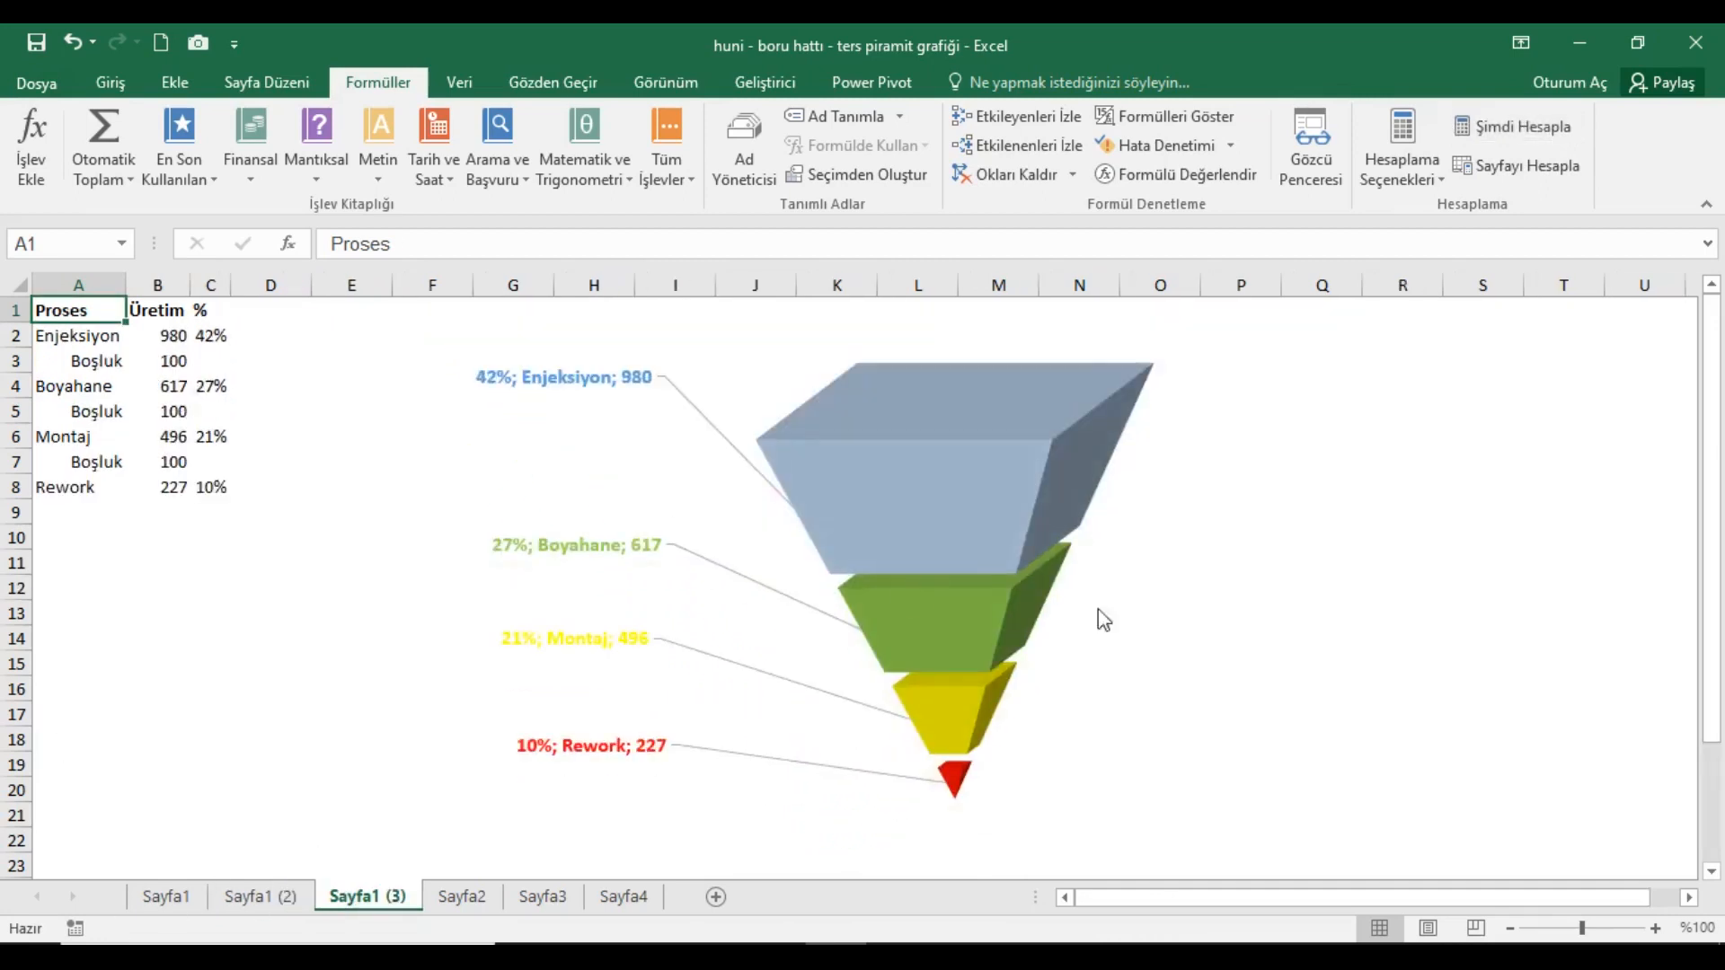
left_click(1495, 128)
left_click(1495, 128)
left_click(1493, 126)
left_click(1493, 126)
left_click(1493, 126)
left_click(1493, 126)
left_click(1492, 125)
left_click(1492, 126)
left_click(1493, 126)
left_click(1493, 125)
left_click(1493, 126)
left_click(1492, 126)
left_click(1493, 125)
left_click(1492, 126)
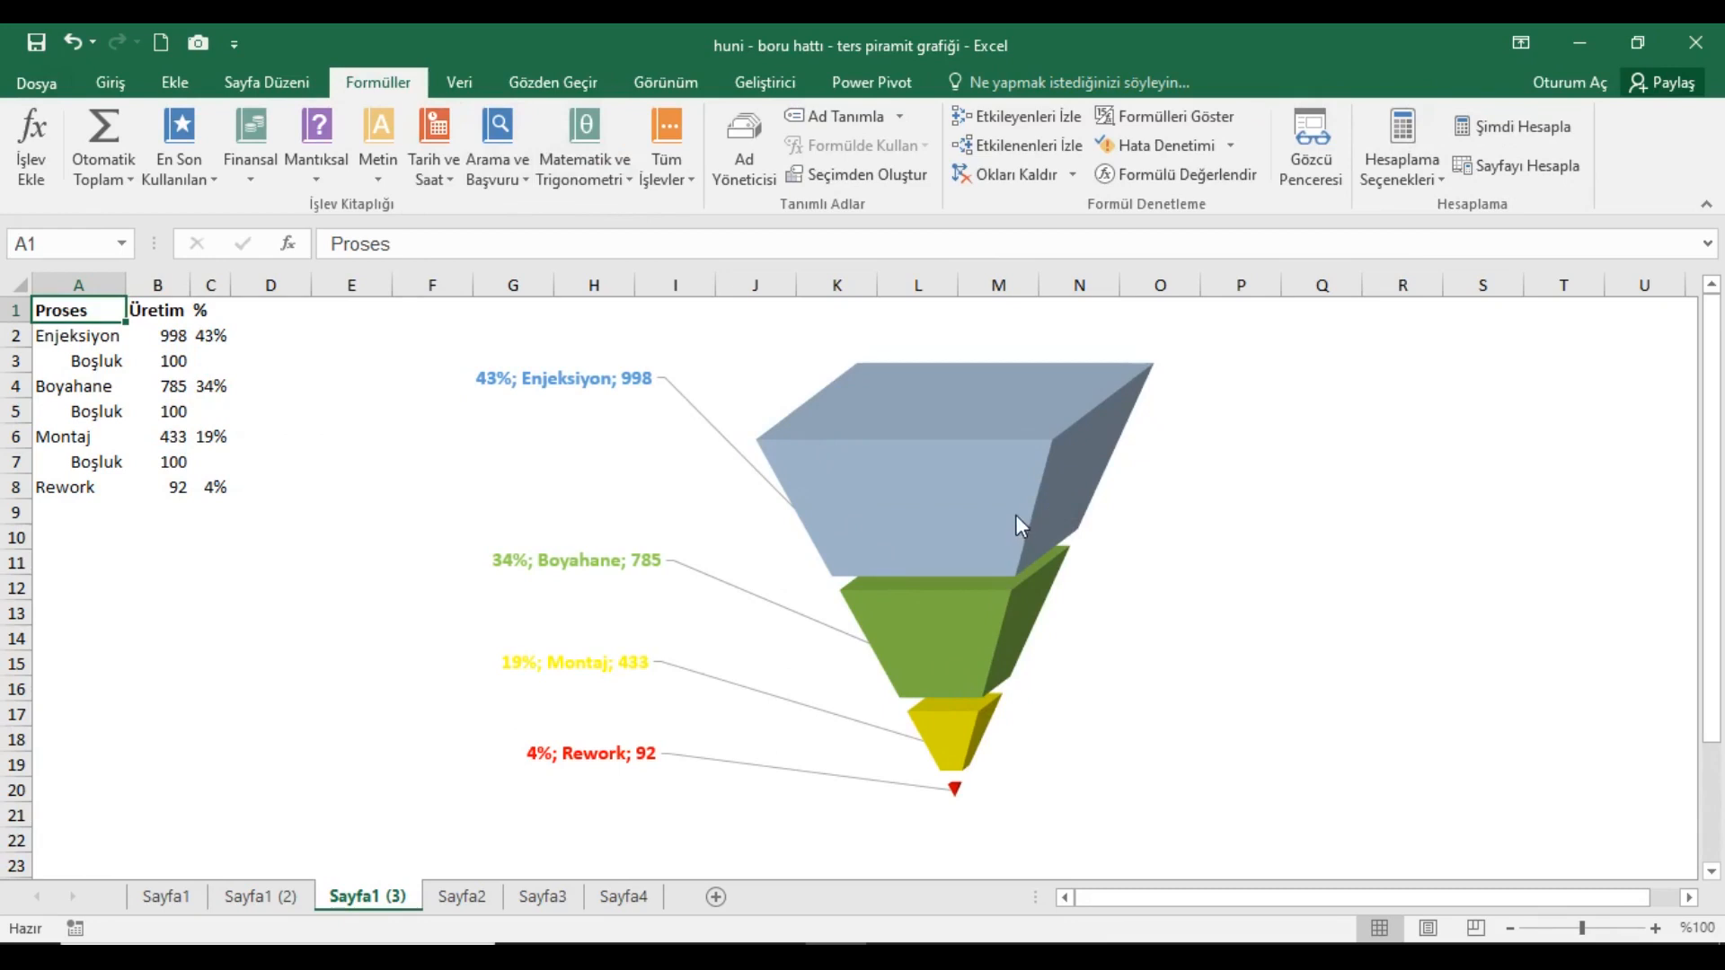
mouse_move(954, 519)
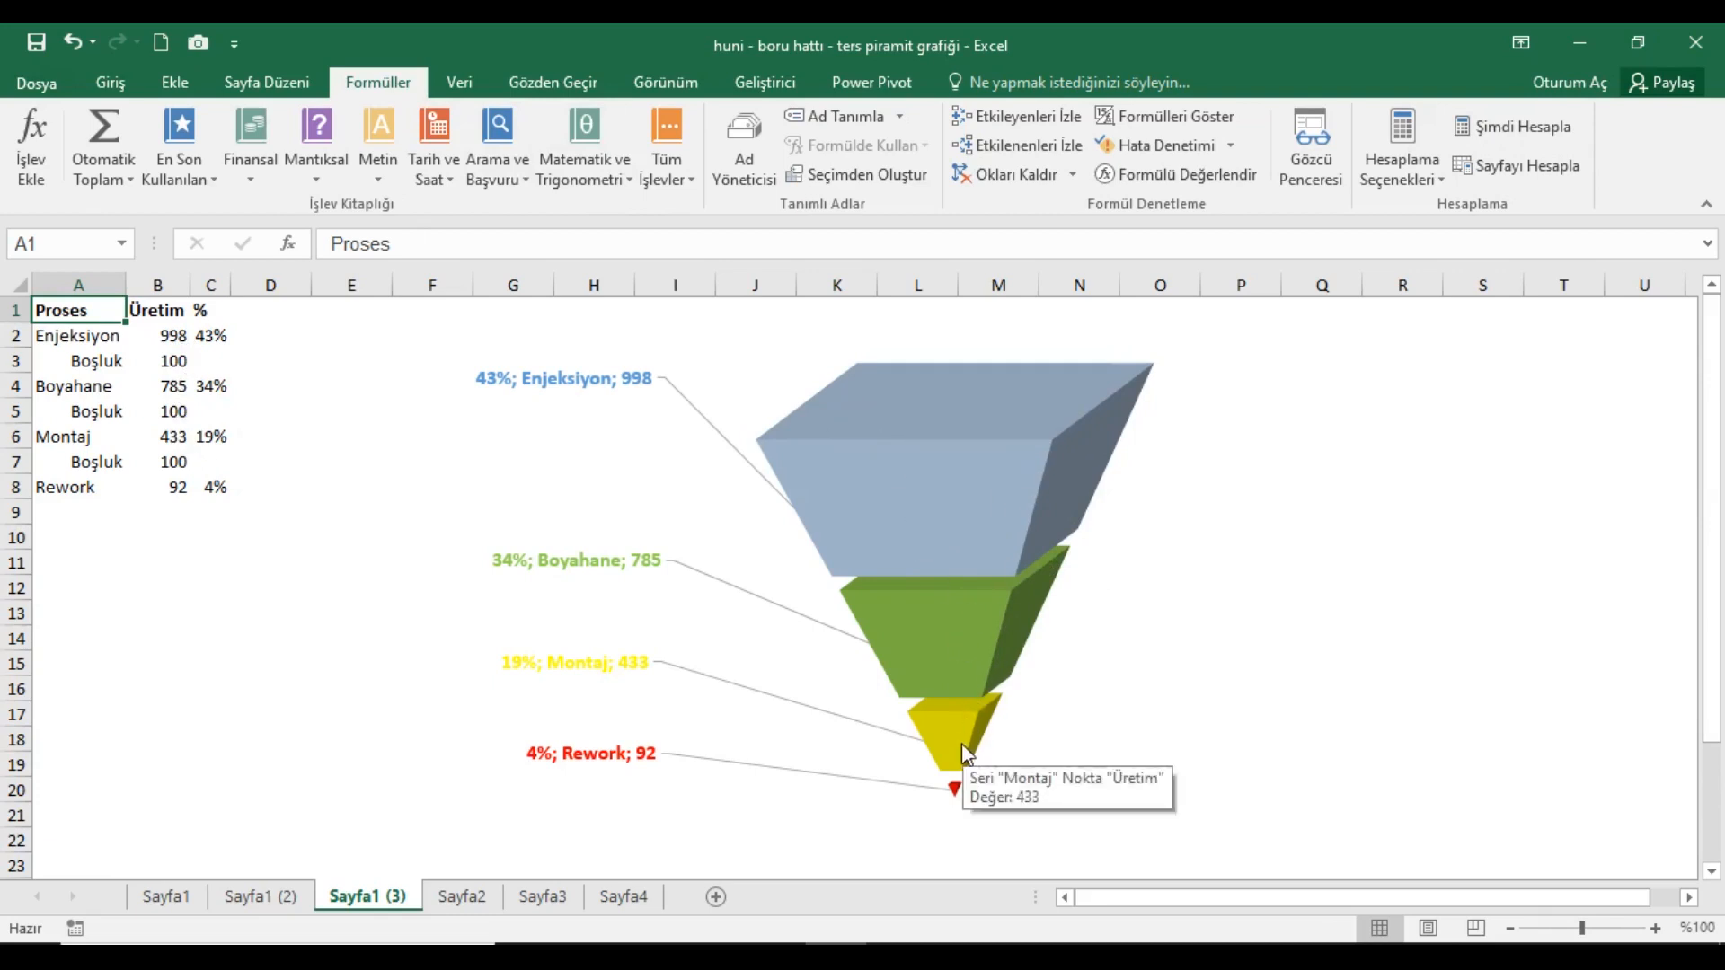
Set the Enjeksiyon production value in B2 of Sayfa1 (3) to 10 and inspect the pyramid chart's segments.
left_click(166, 341)
type("10")
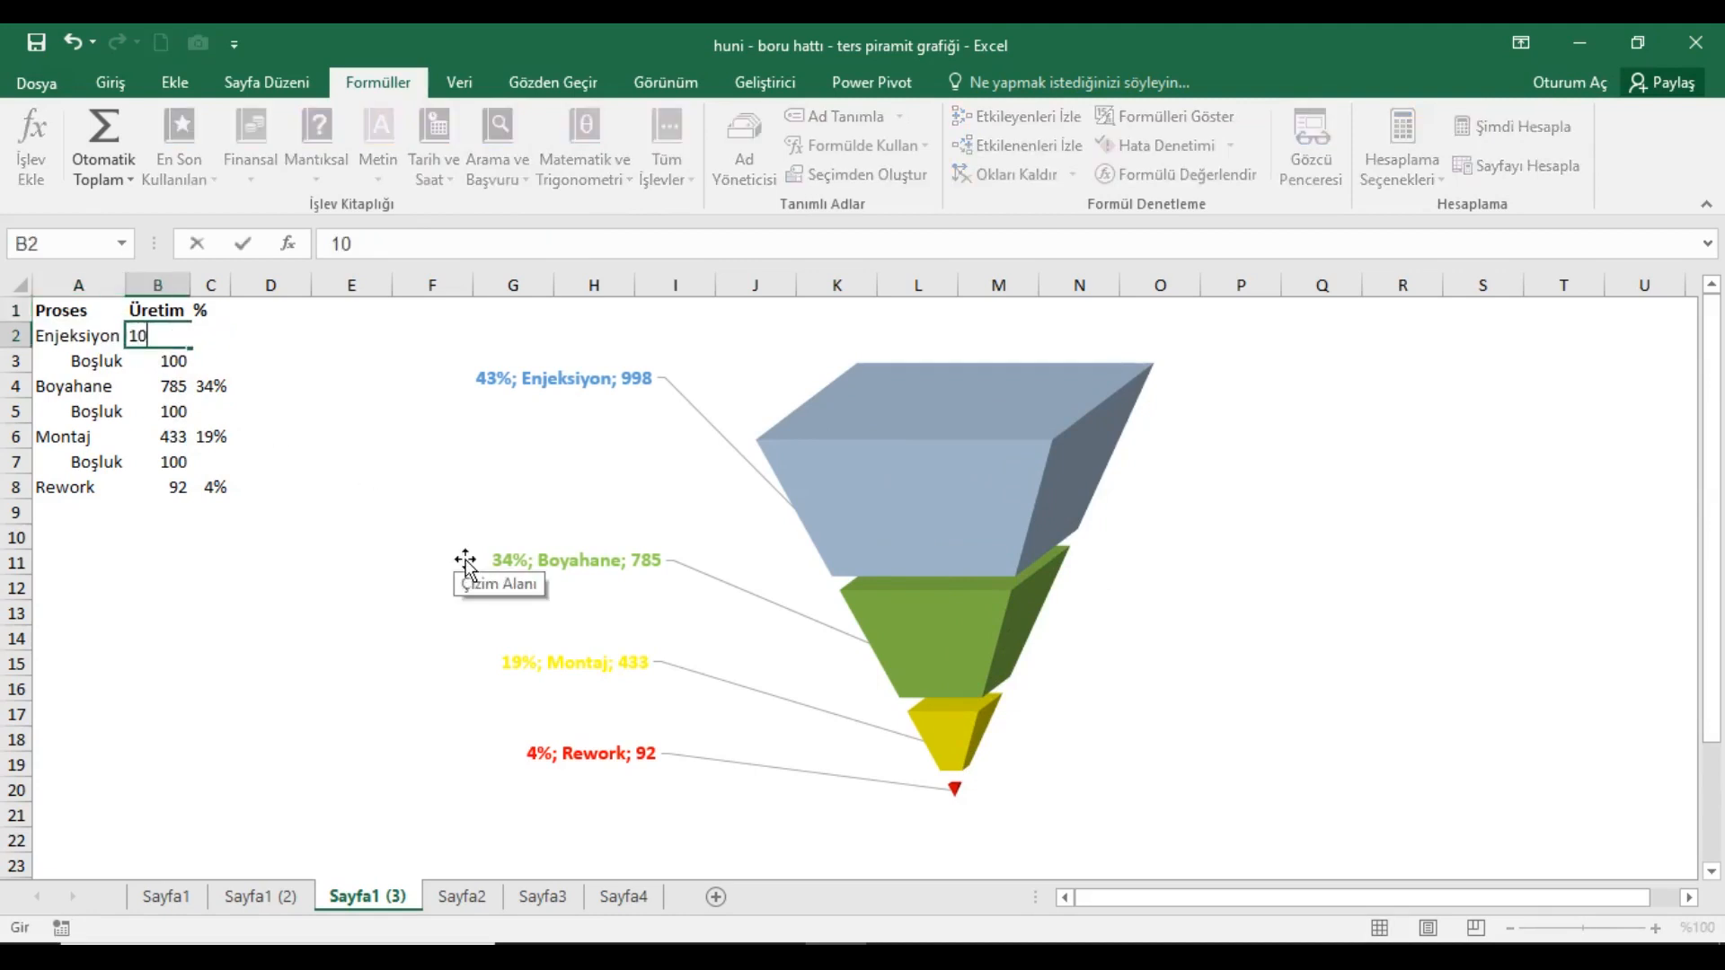
key("Return")
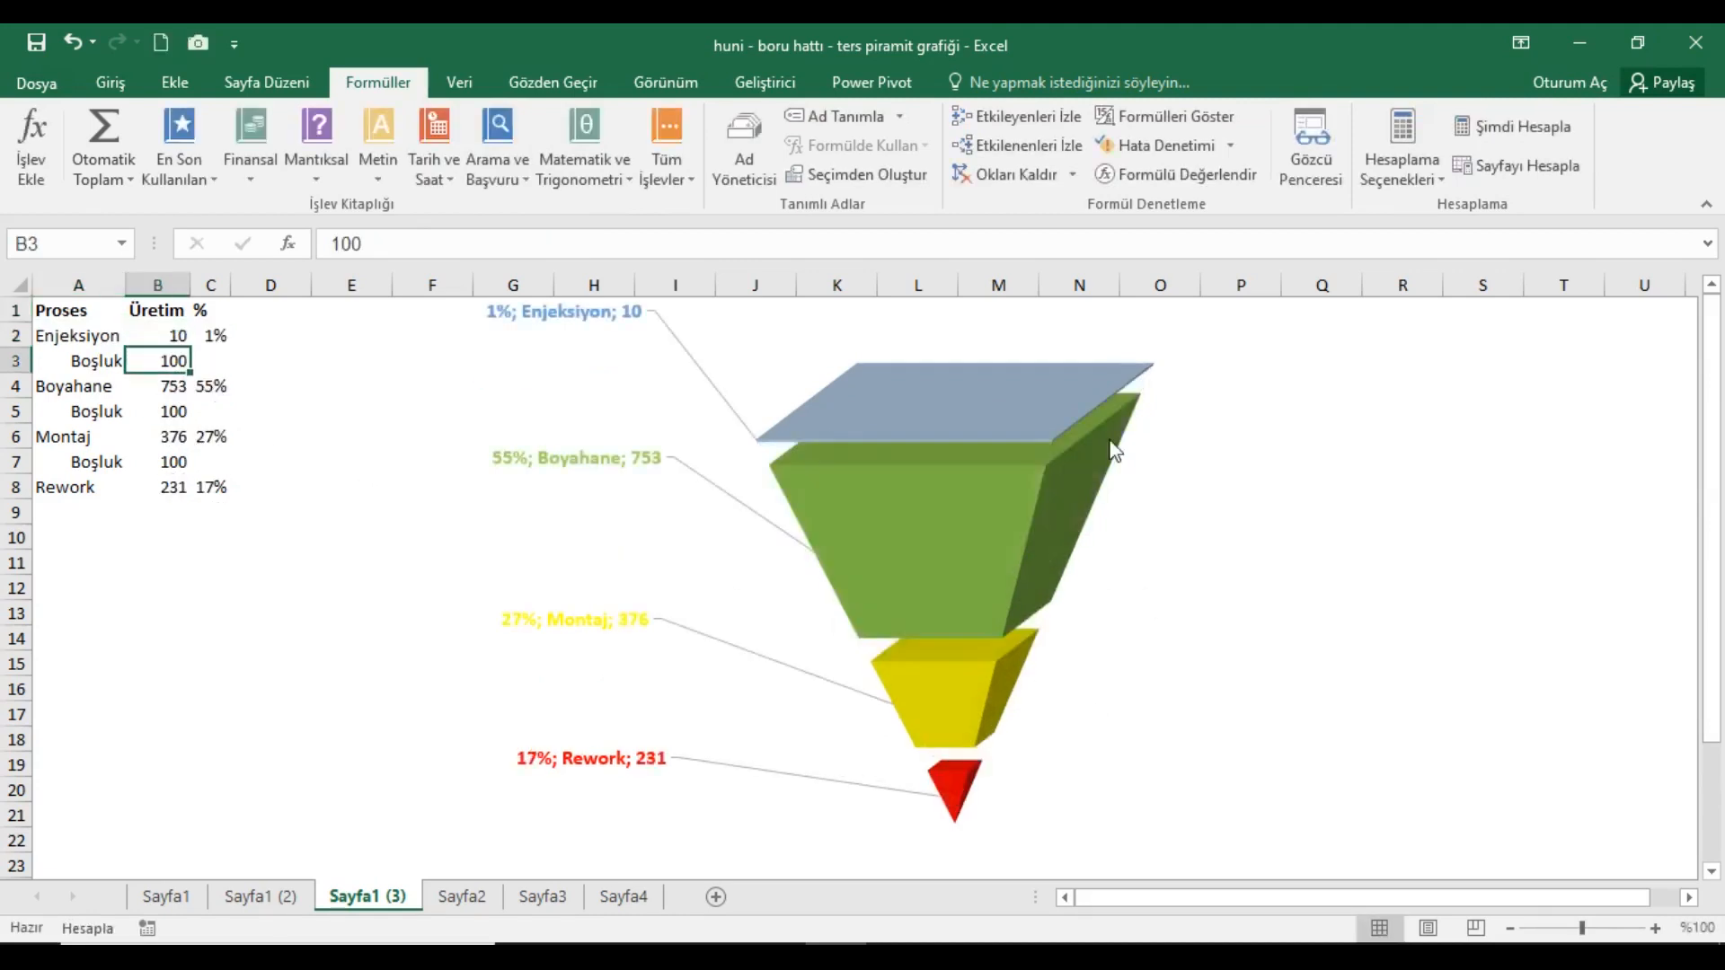
mouse_move(958, 450)
mouse_move(980, 622)
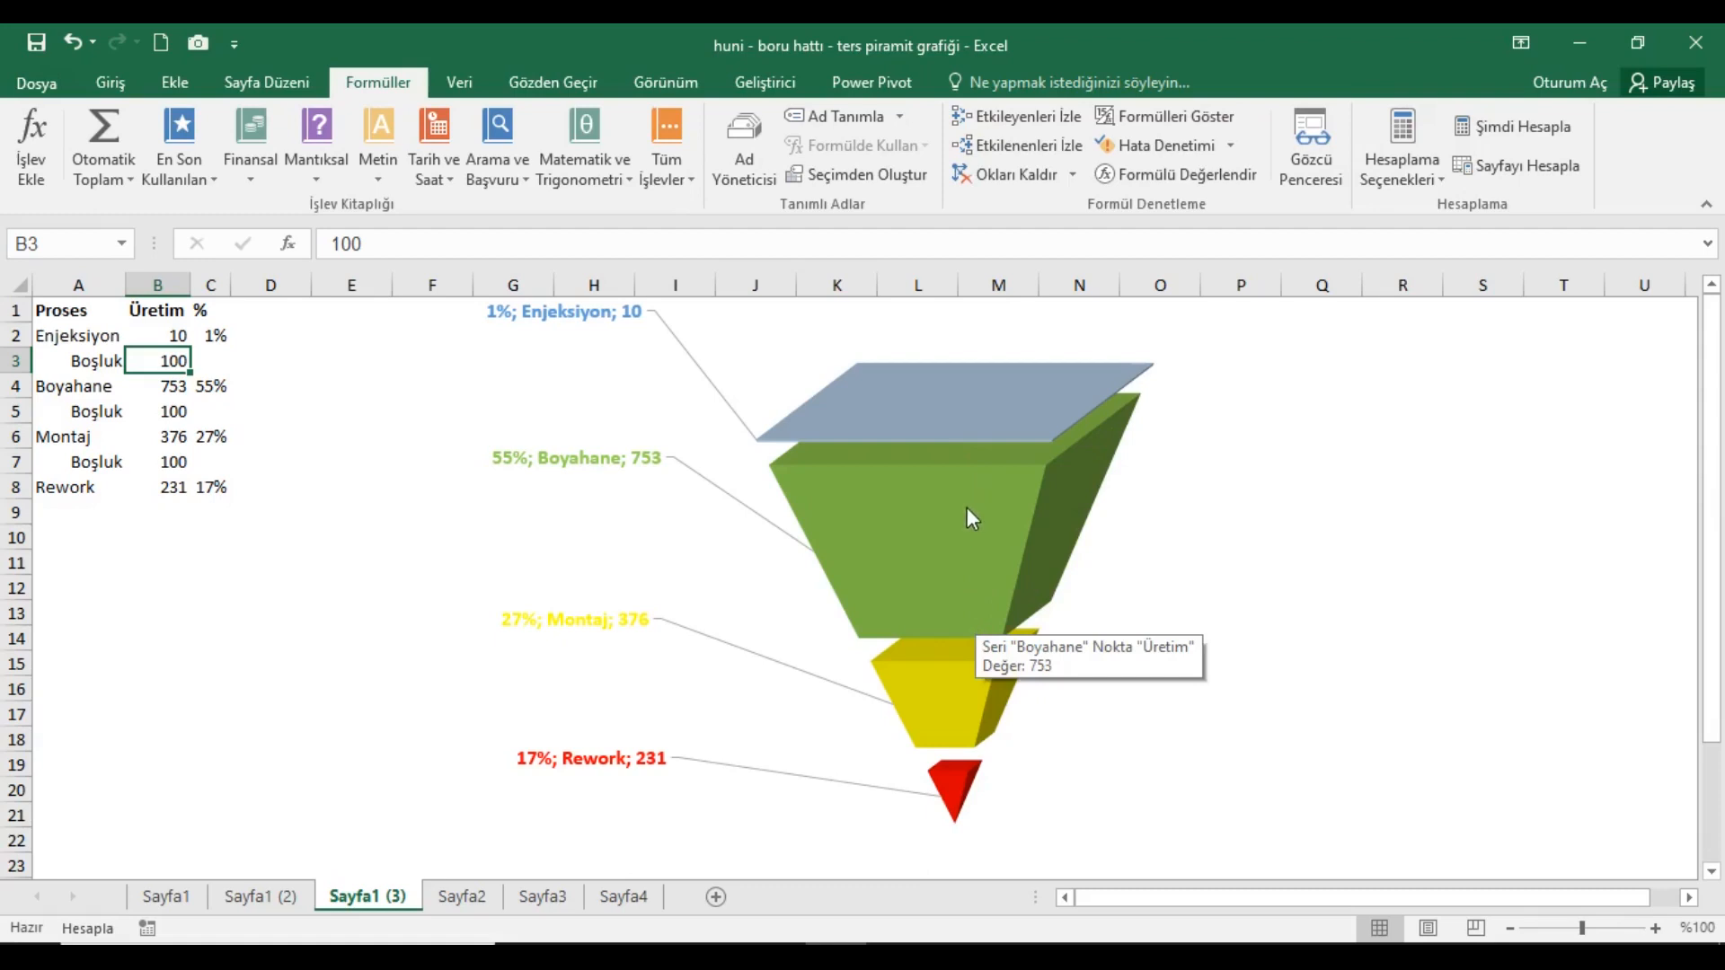
Copy the production table A1:D5 from Sayfa1 and paste only its values at A1 of Sayfa2.
left_click(166, 895)
left_click_drag(96, 321, 316, 411)
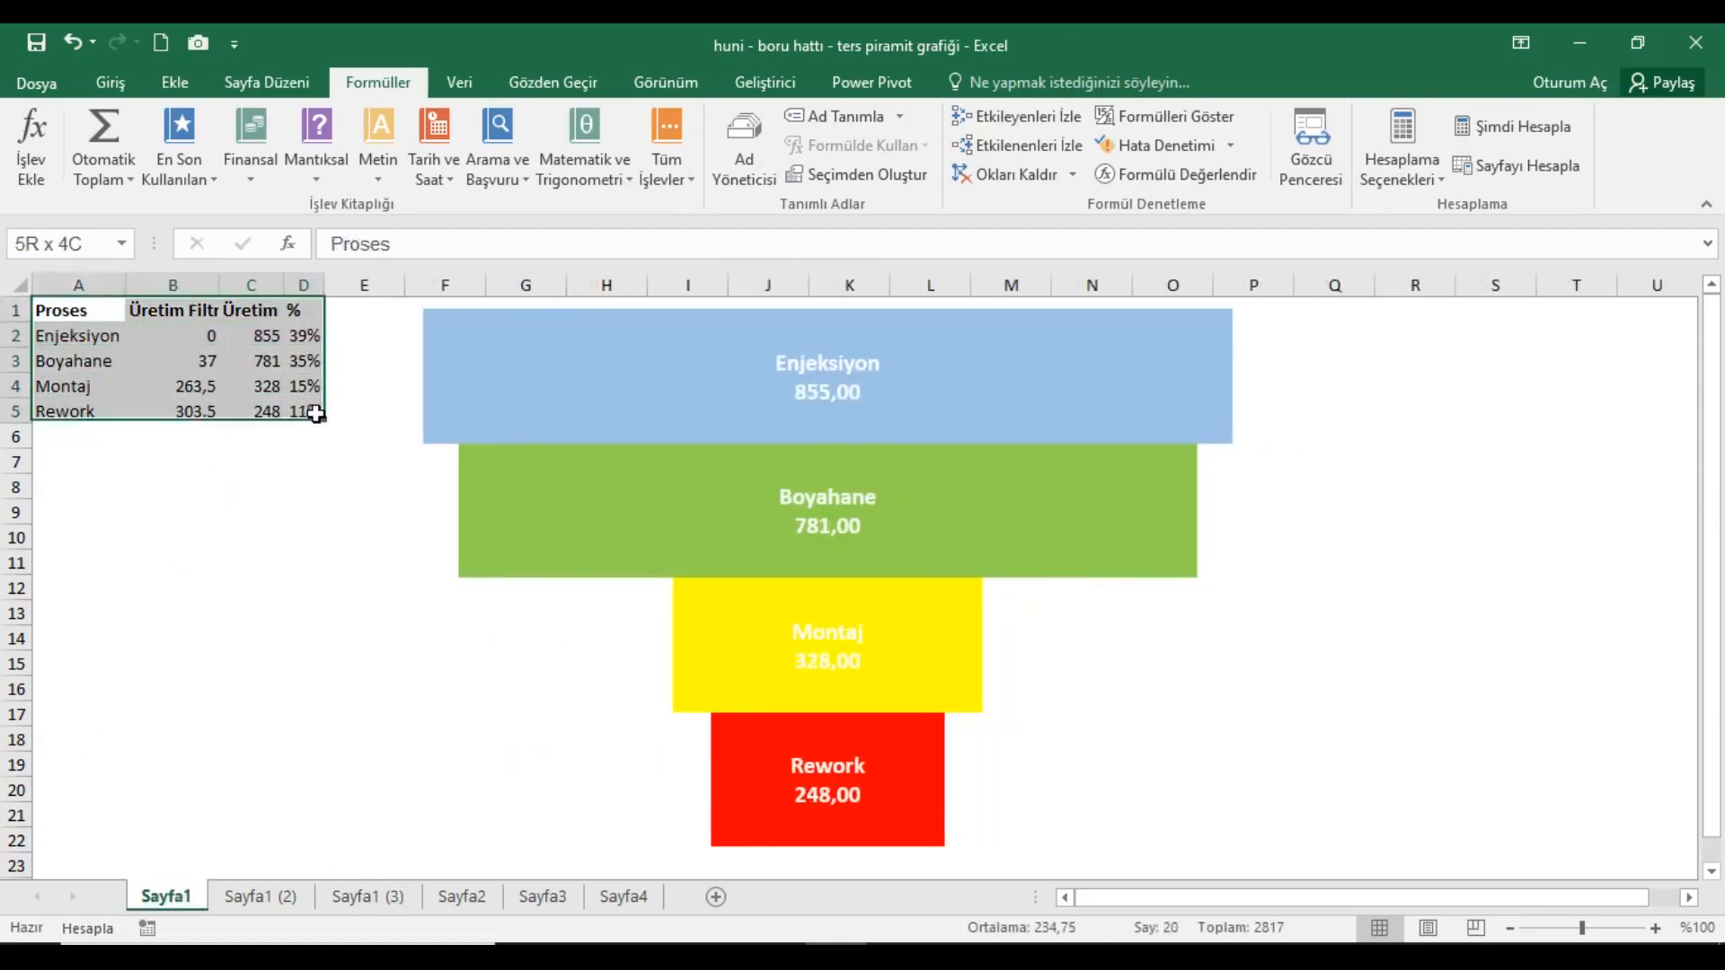
left_click(109, 82)
left_click(73, 144)
left_click(462, 895)
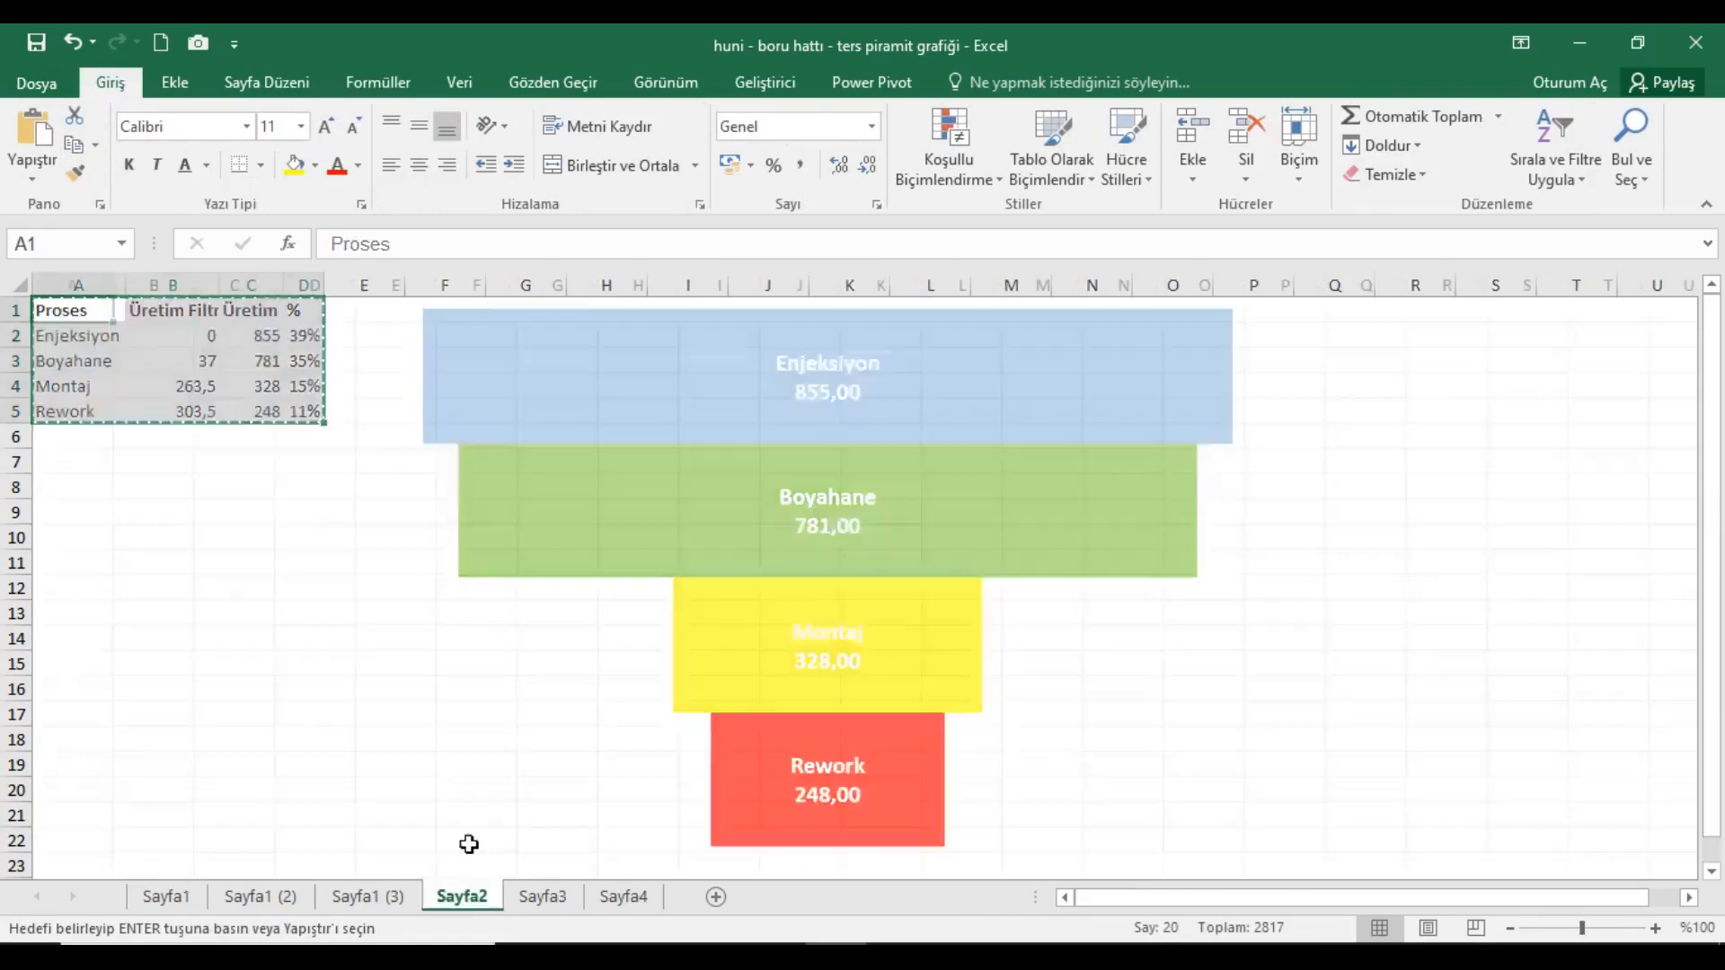
right_click(76, 310)
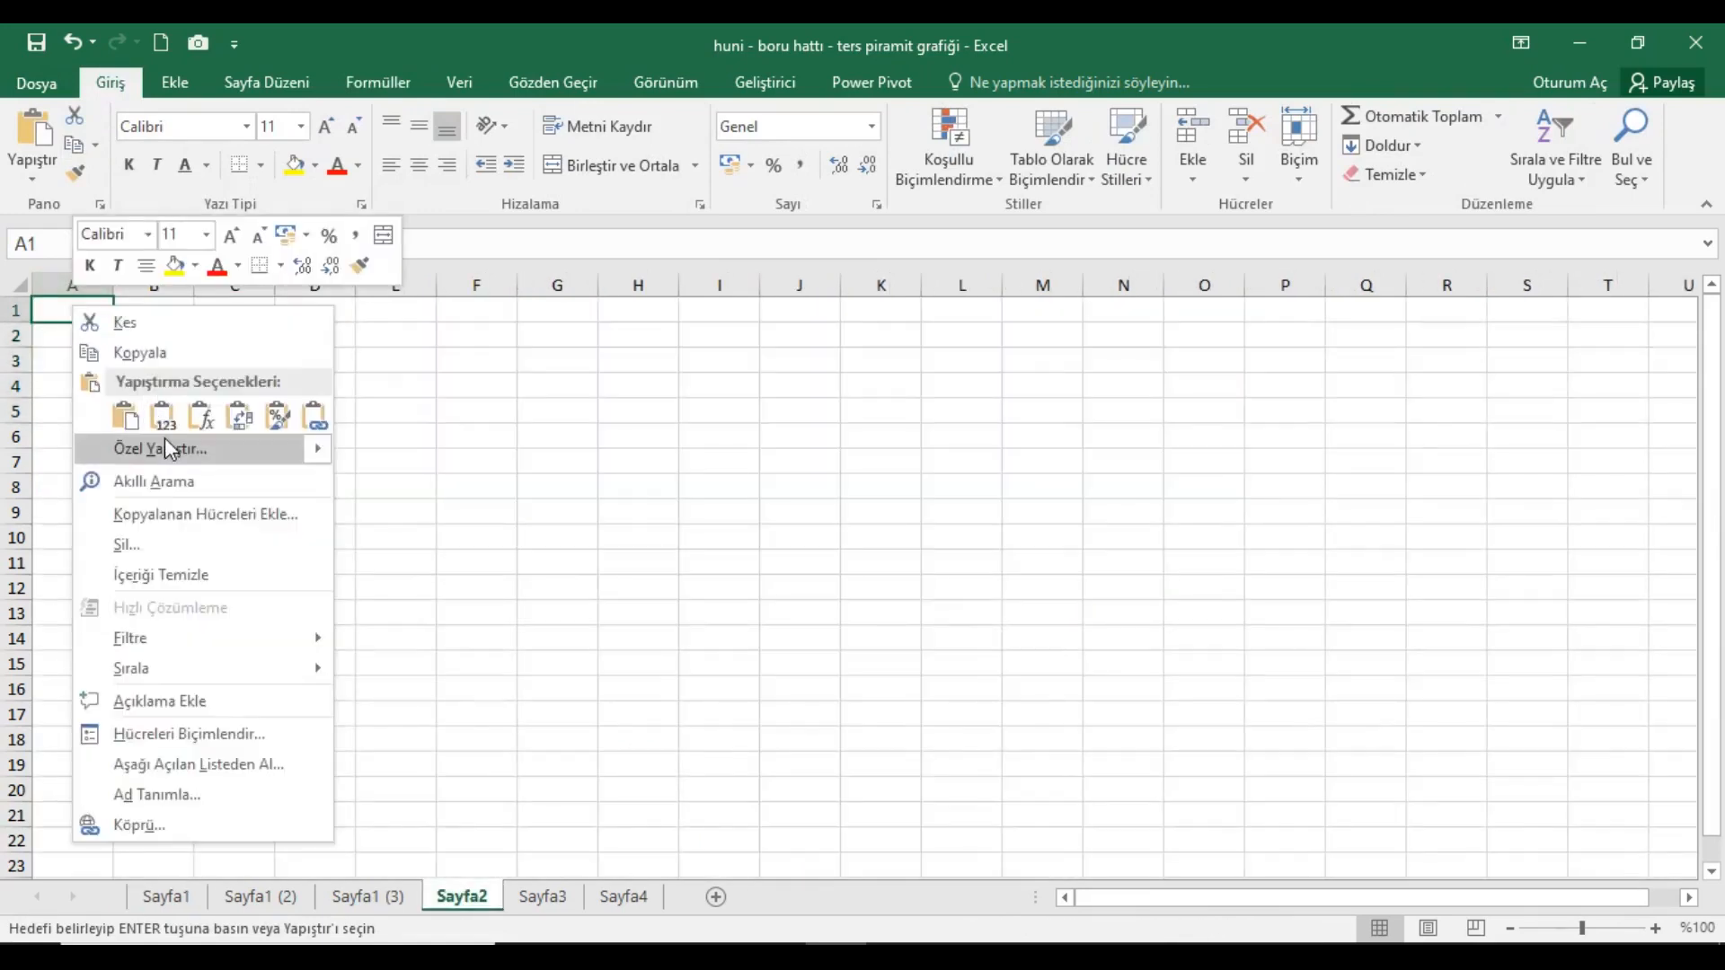
left_click(165, 447)
left_click(89, 338)
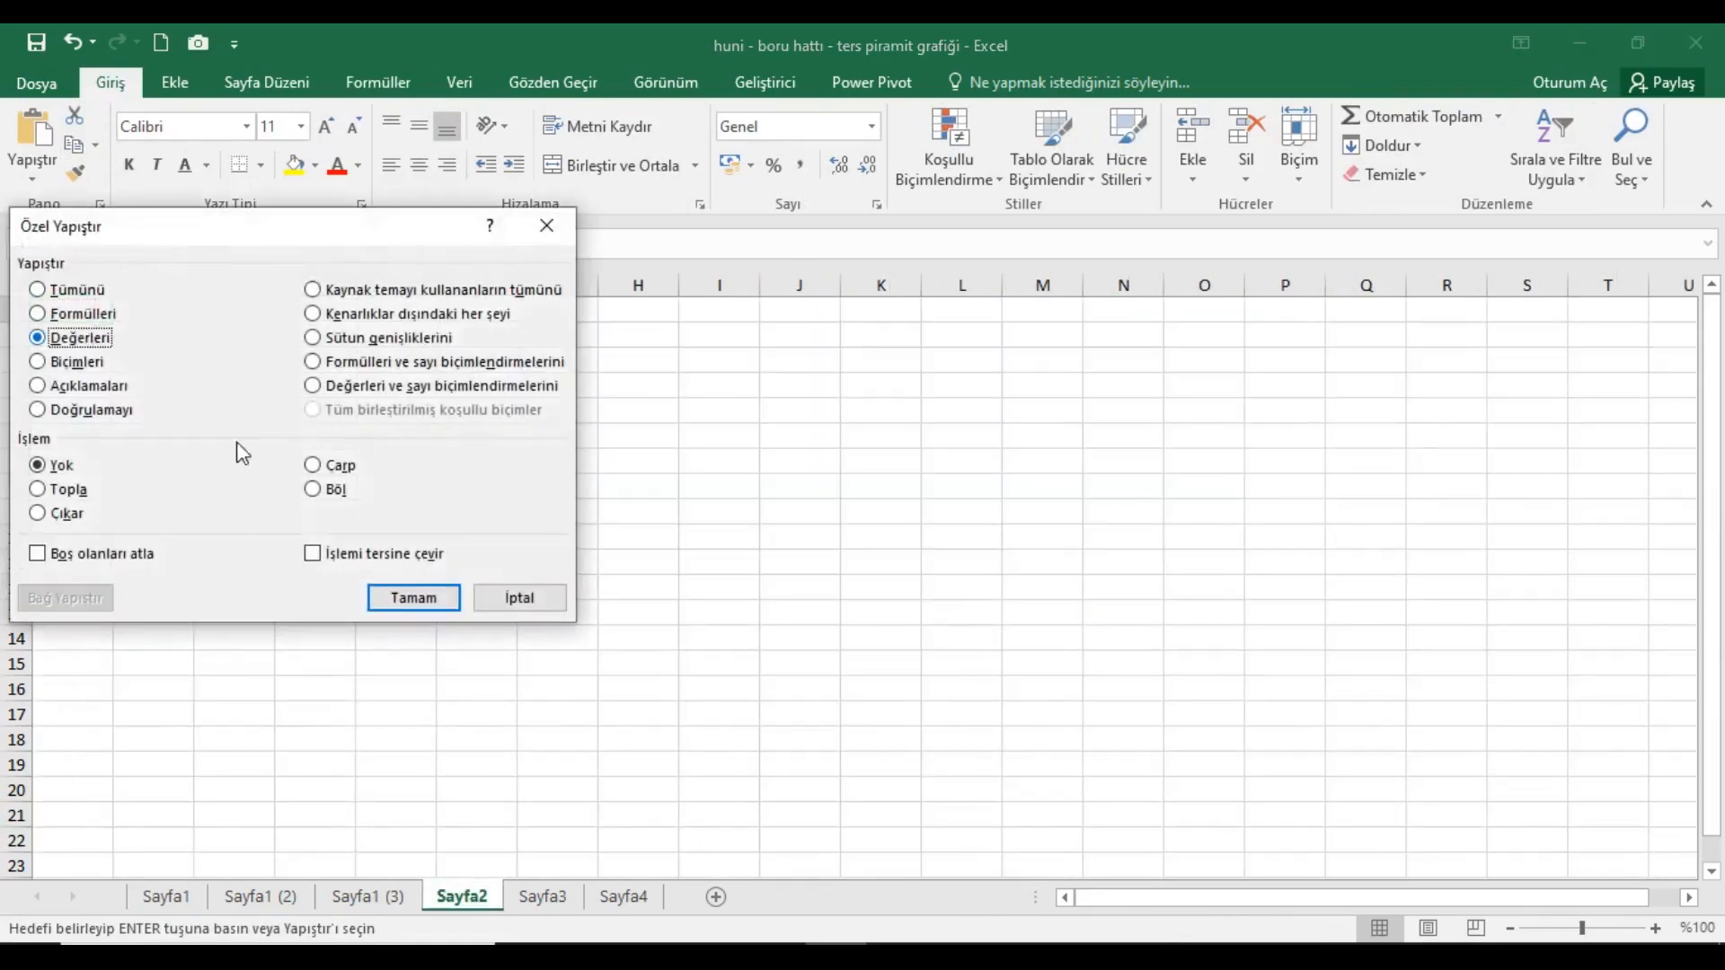
left_click(395, 595)
Paste the source table's formats onto the copied data in Sayfa2 and autofit the column widths.
right_click(100, 308)
left_click(180, 451)
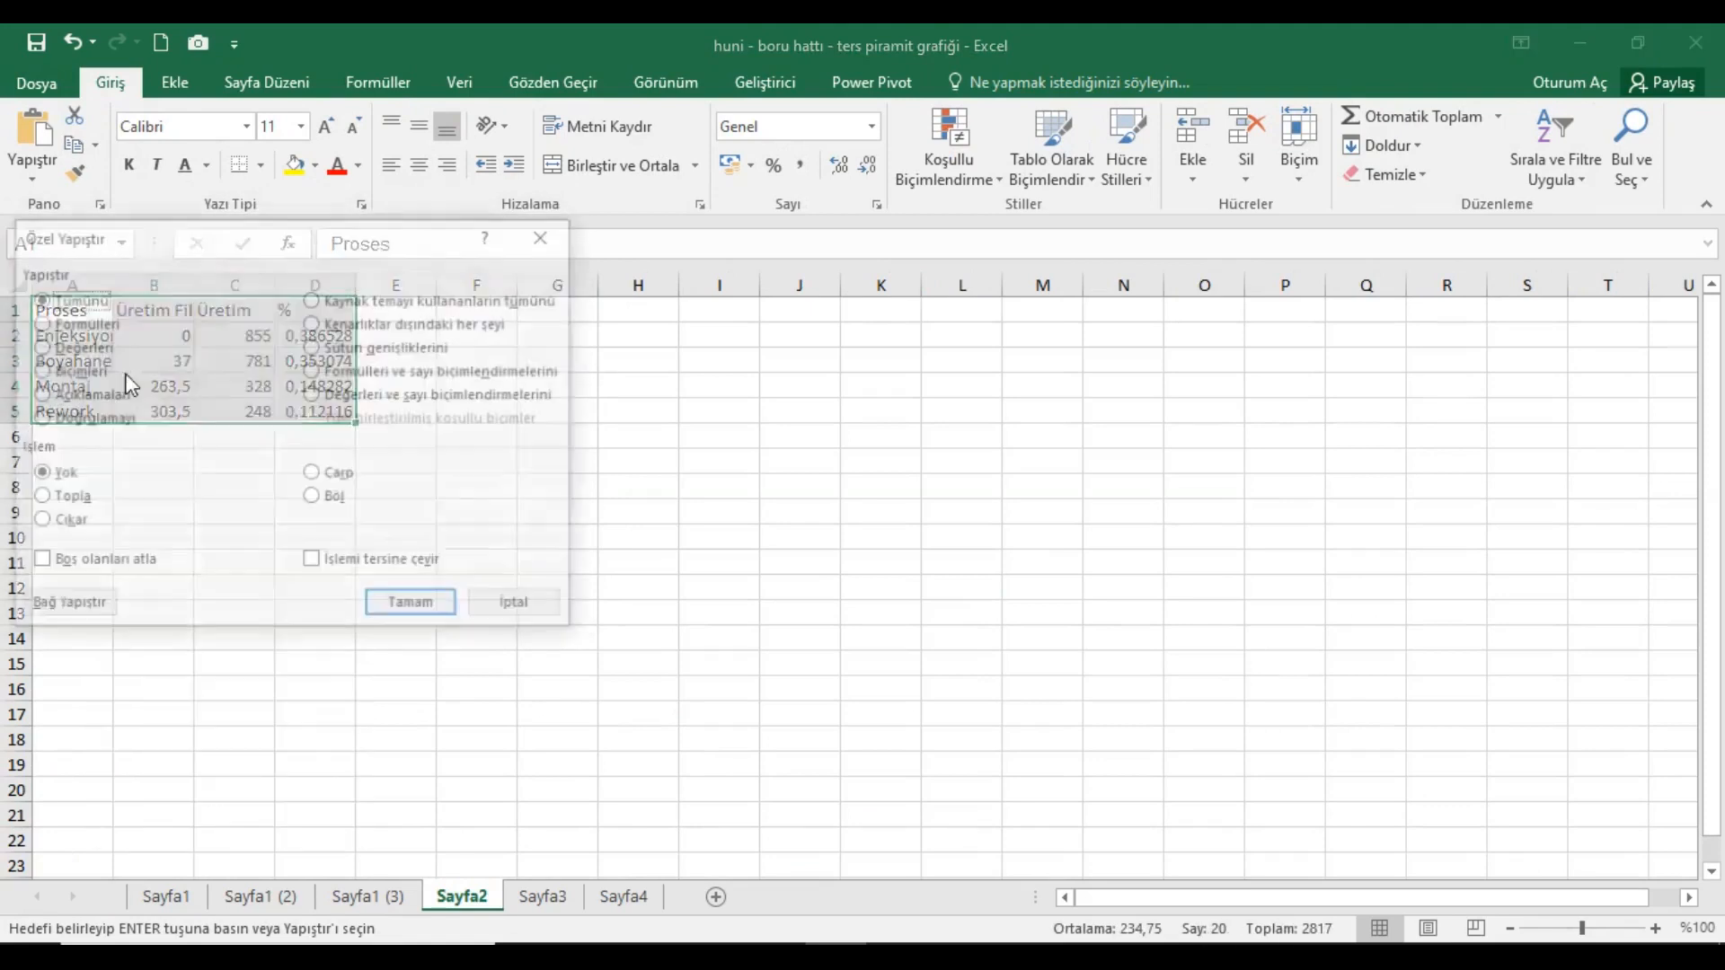
left_click(90, 370)
left_click(408, 599)
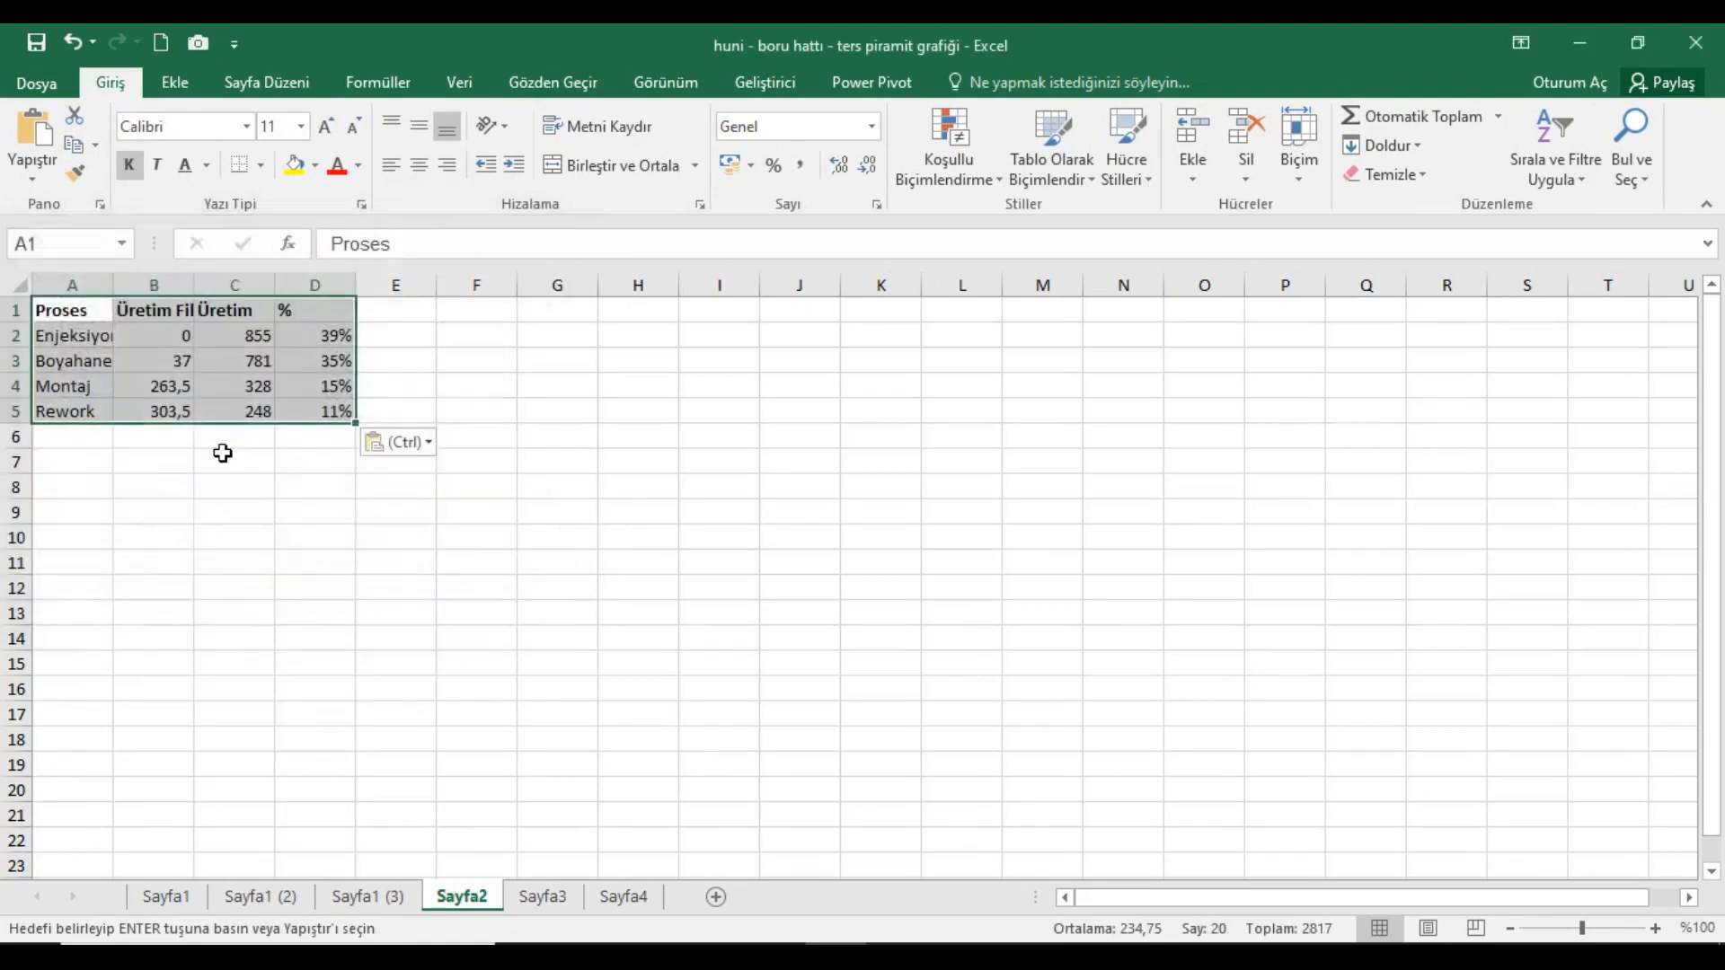
left_click(20, 286)
double_click(114, 291)
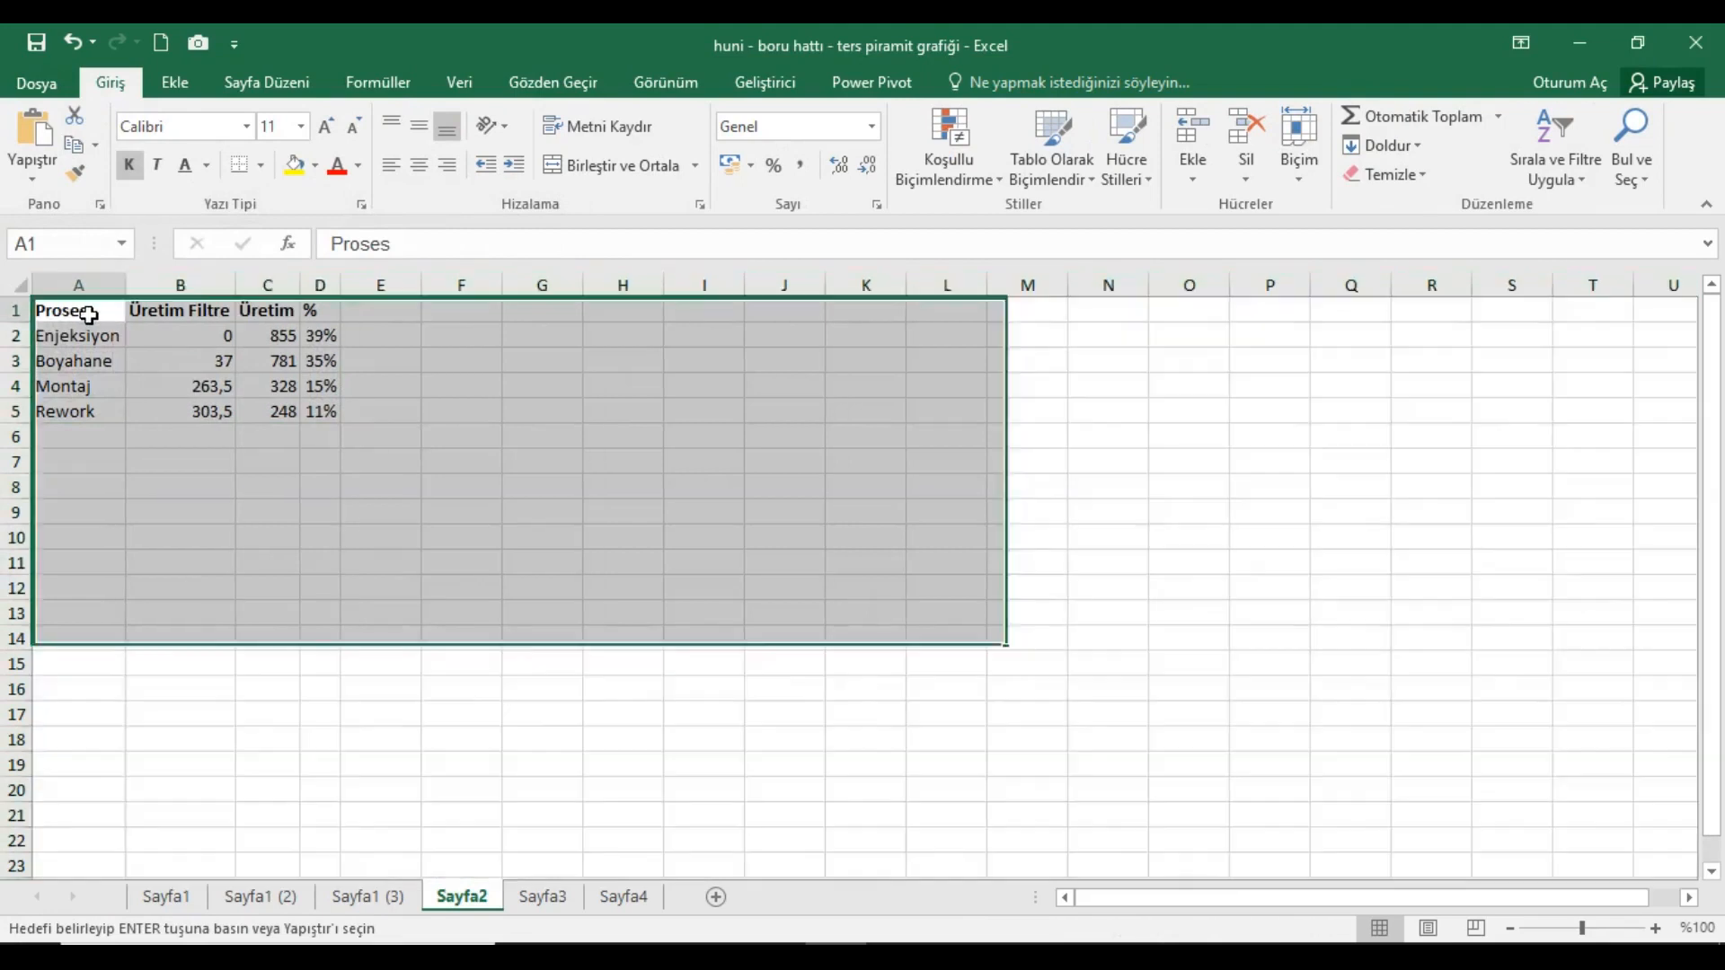
Start an EĞER formula in B2 under Üretim Filtre with the condition MAK($C$2:$C$5)=C2.
left_click(74, 312)
left_click_drag(191, 314, 193, 409)
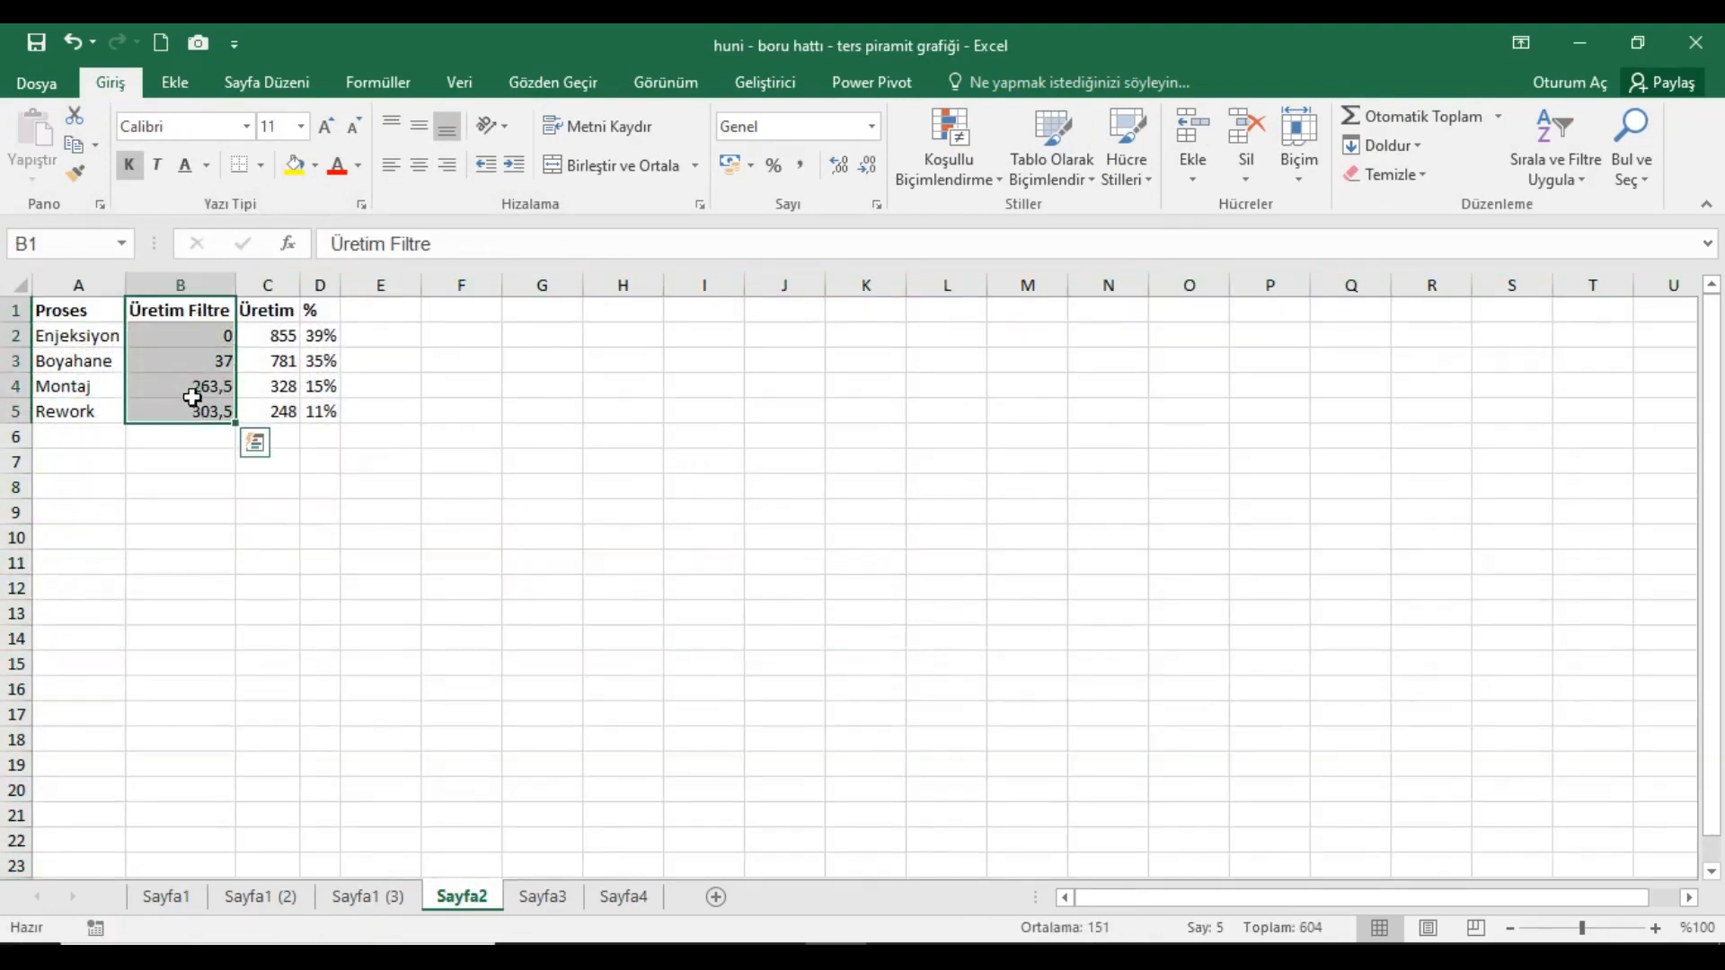
left_click(185, 342)
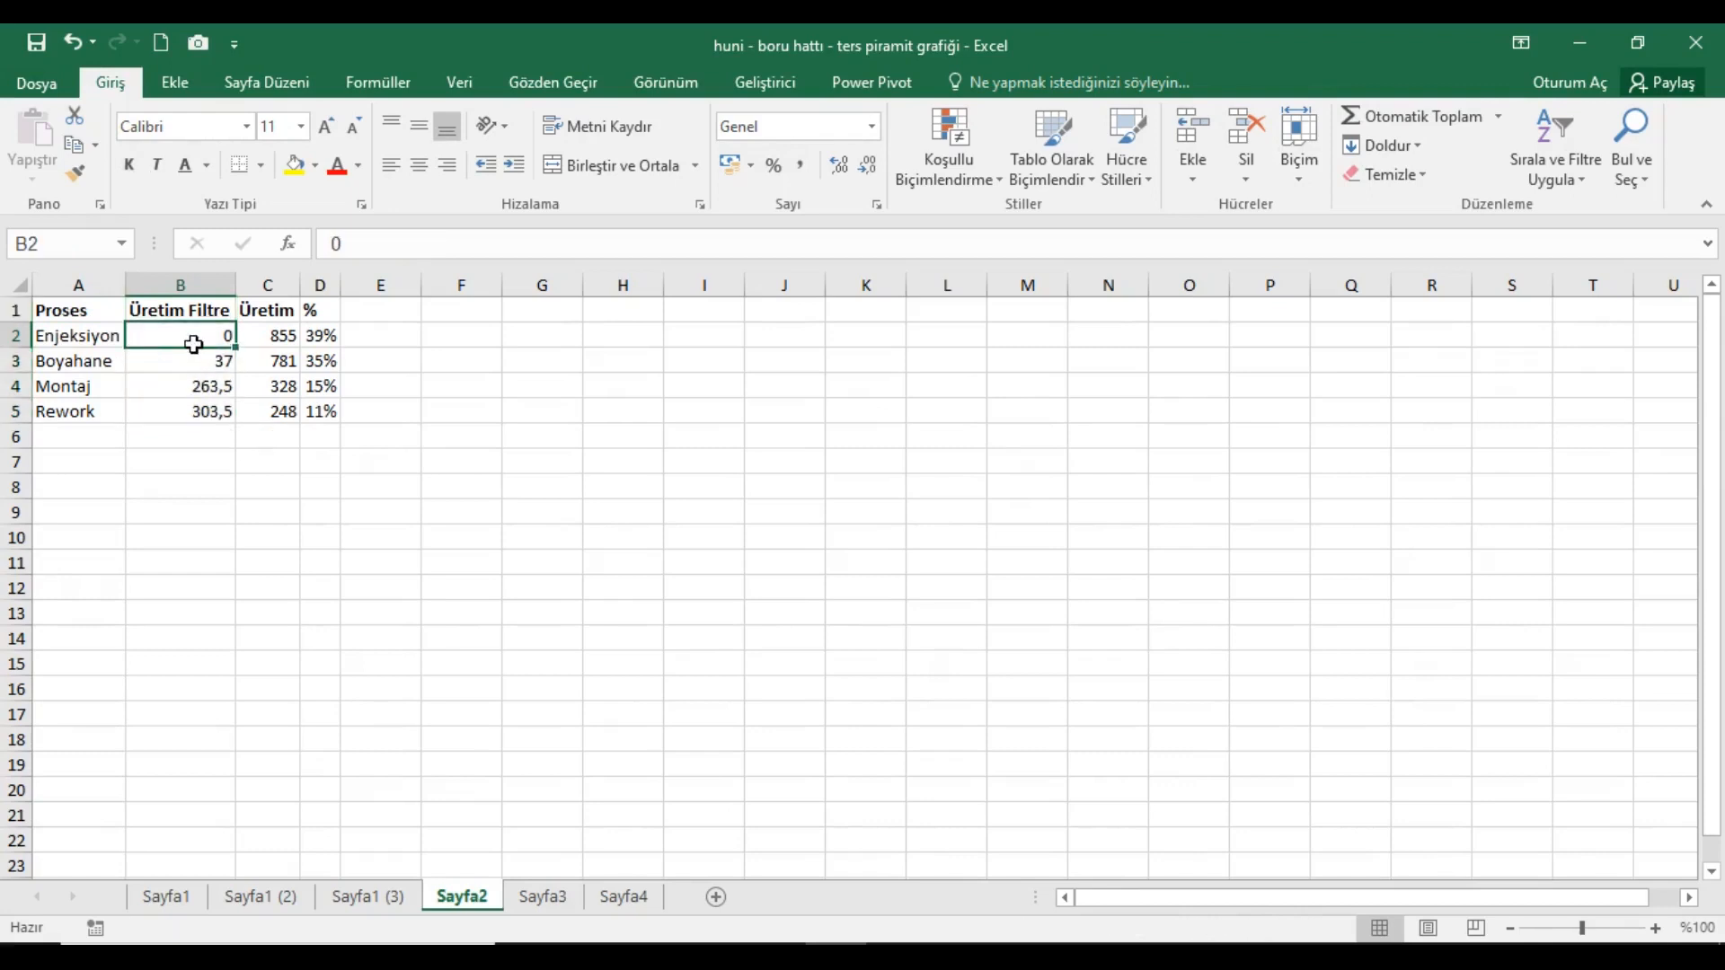
type("=EĞER(")
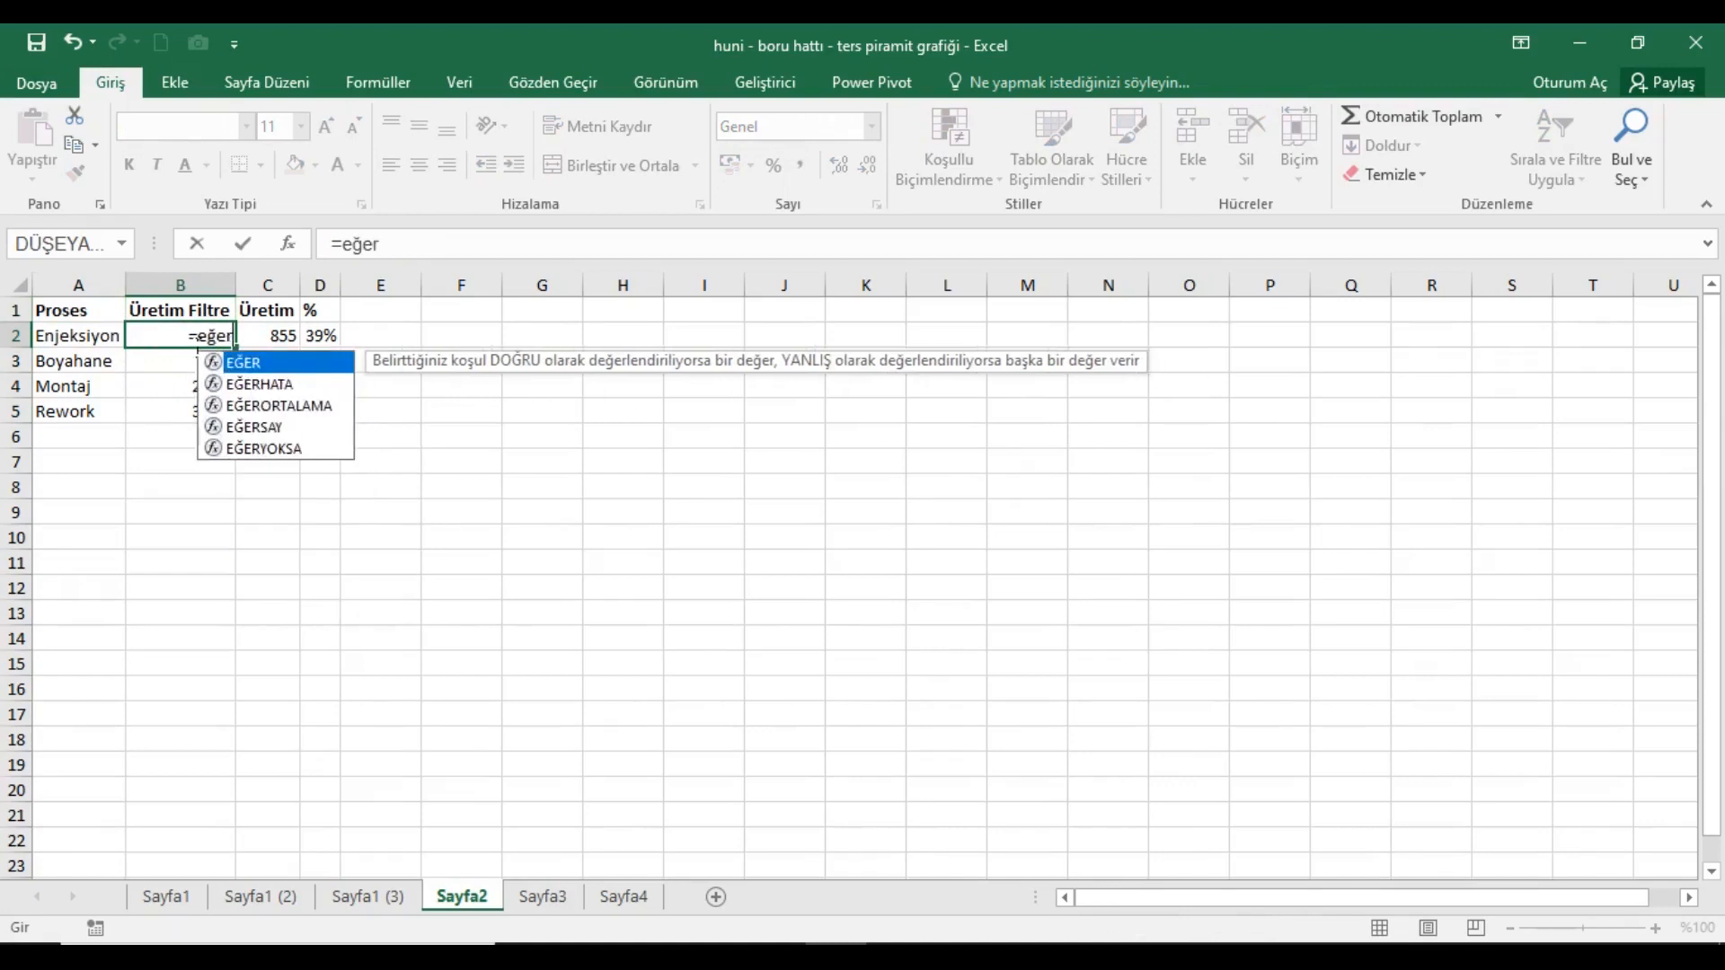
type("maks")
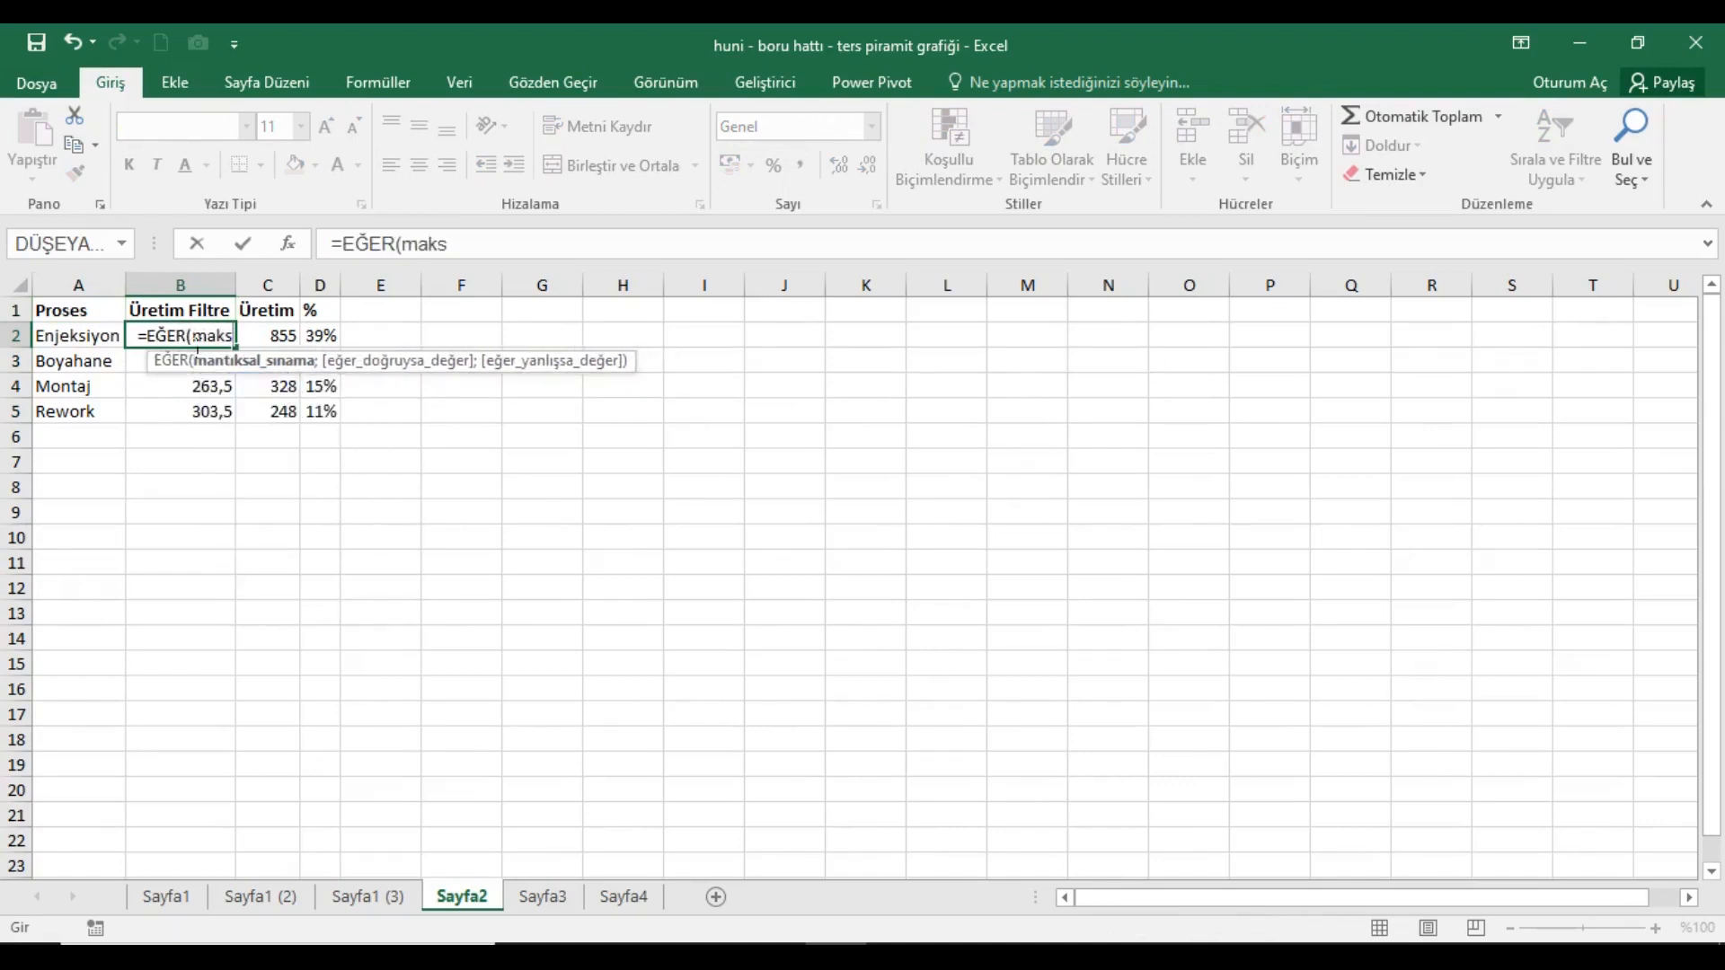
key("BackSpace")
key("Tab")
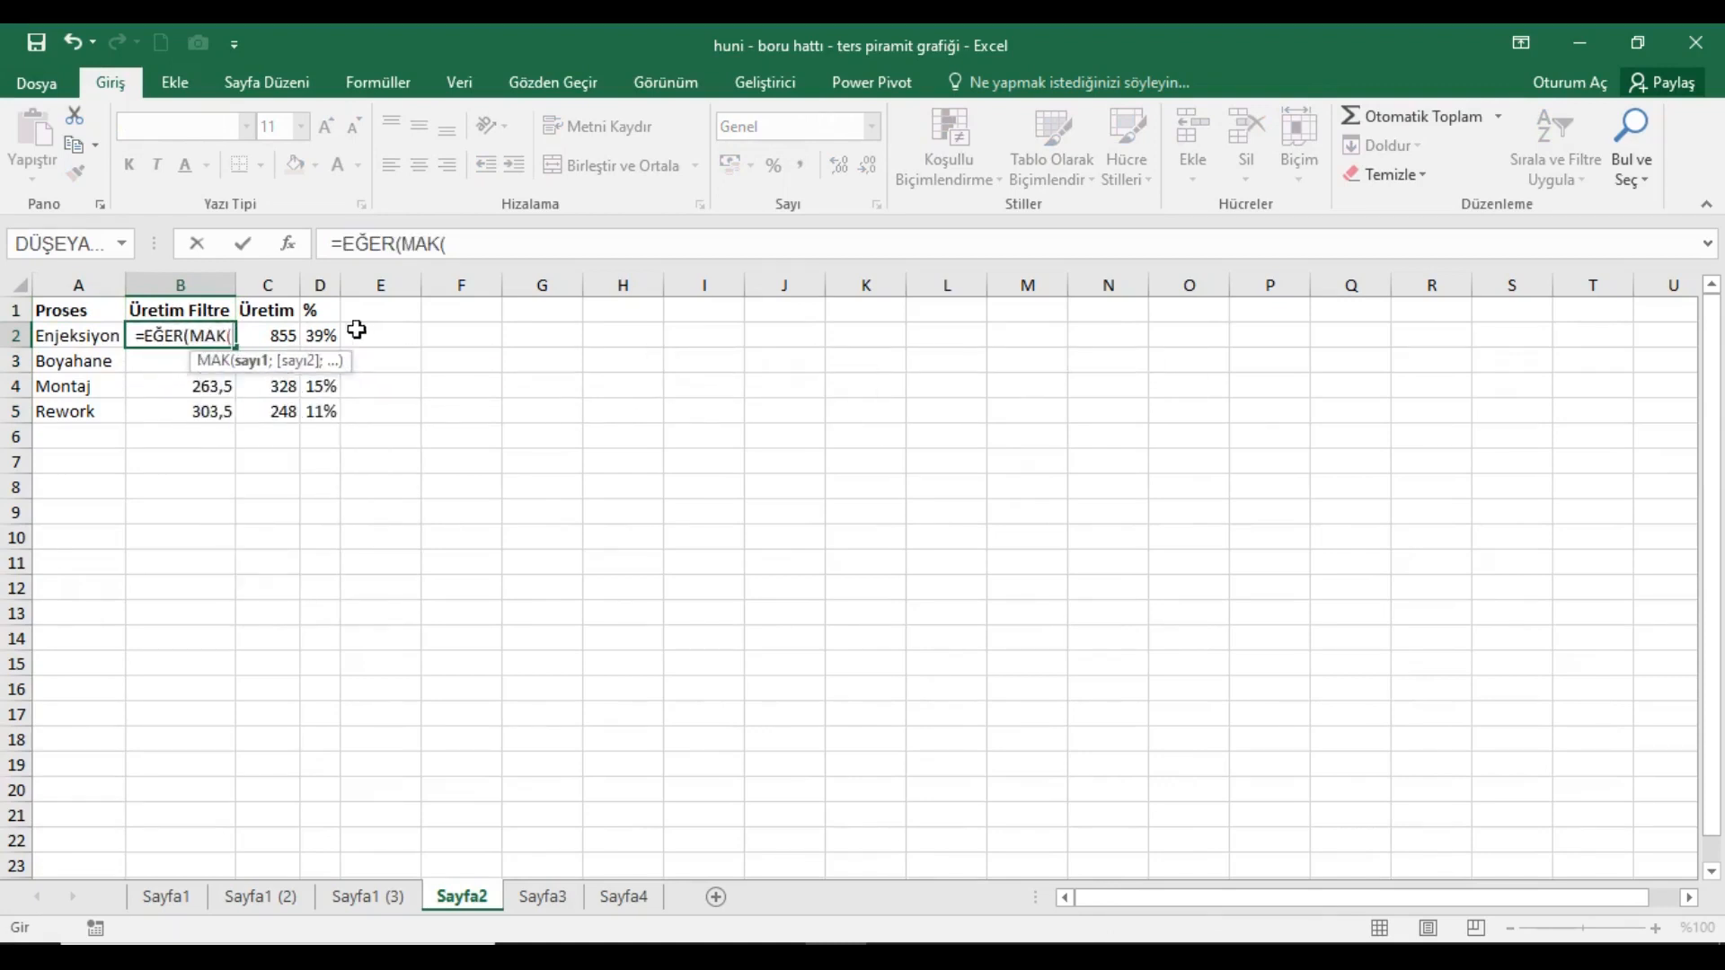
left_click_drag(289, 340, 291, 412)
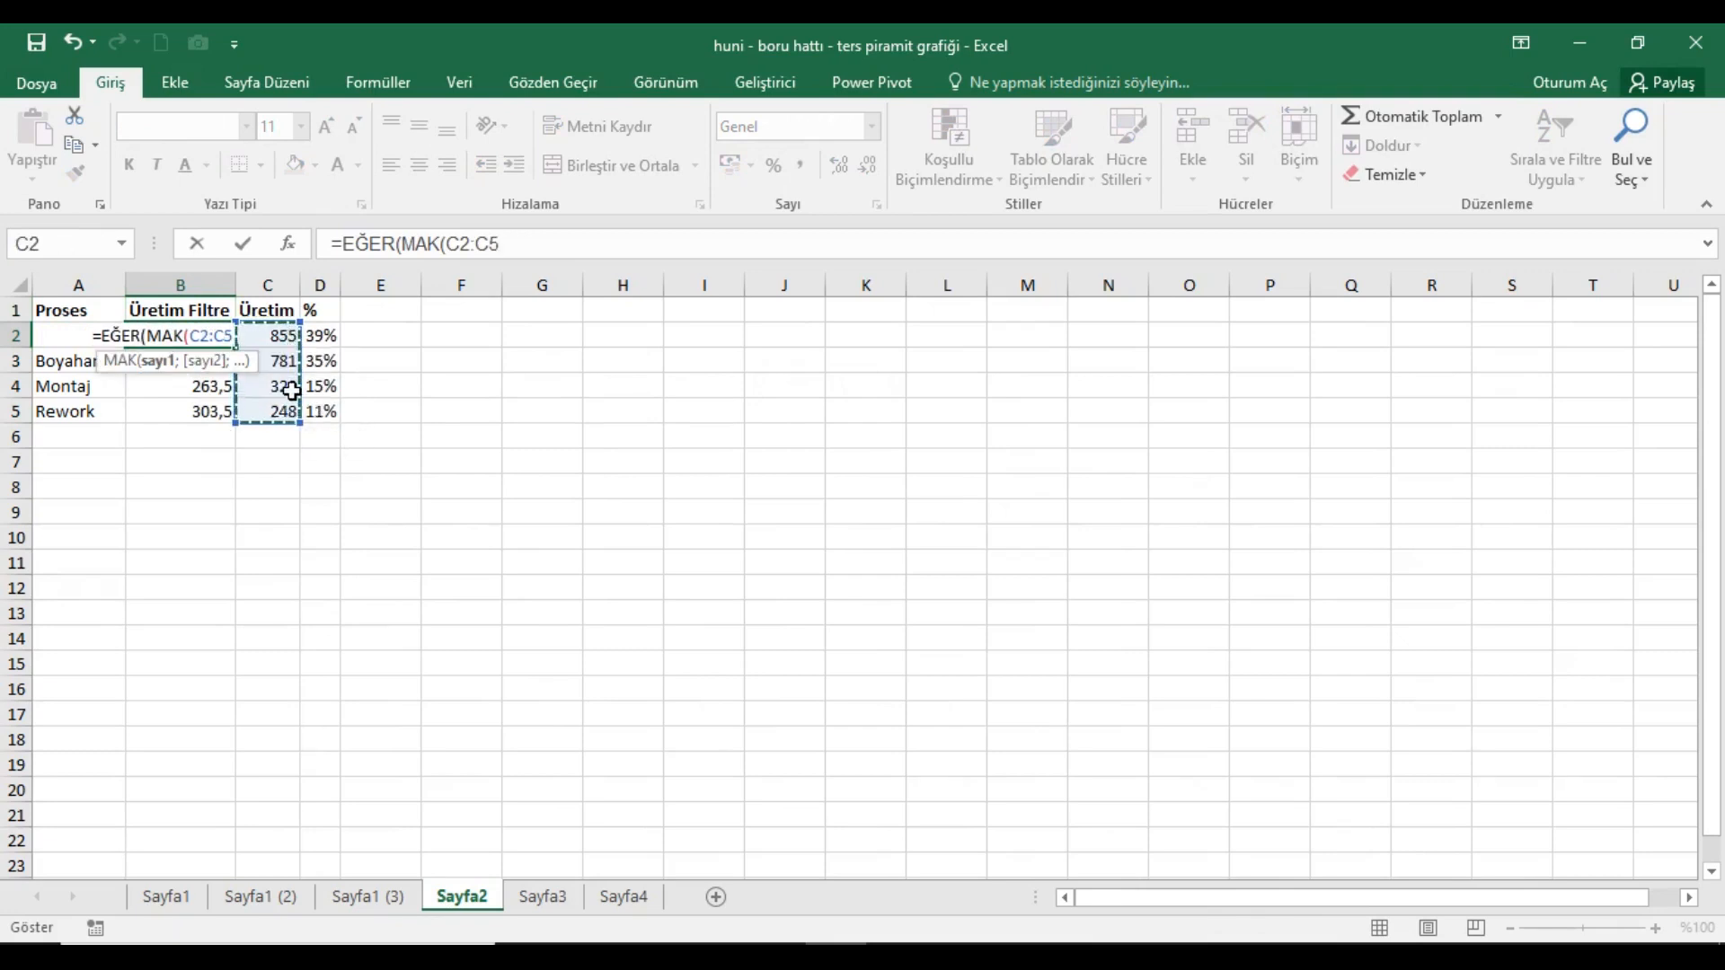
key("F4")
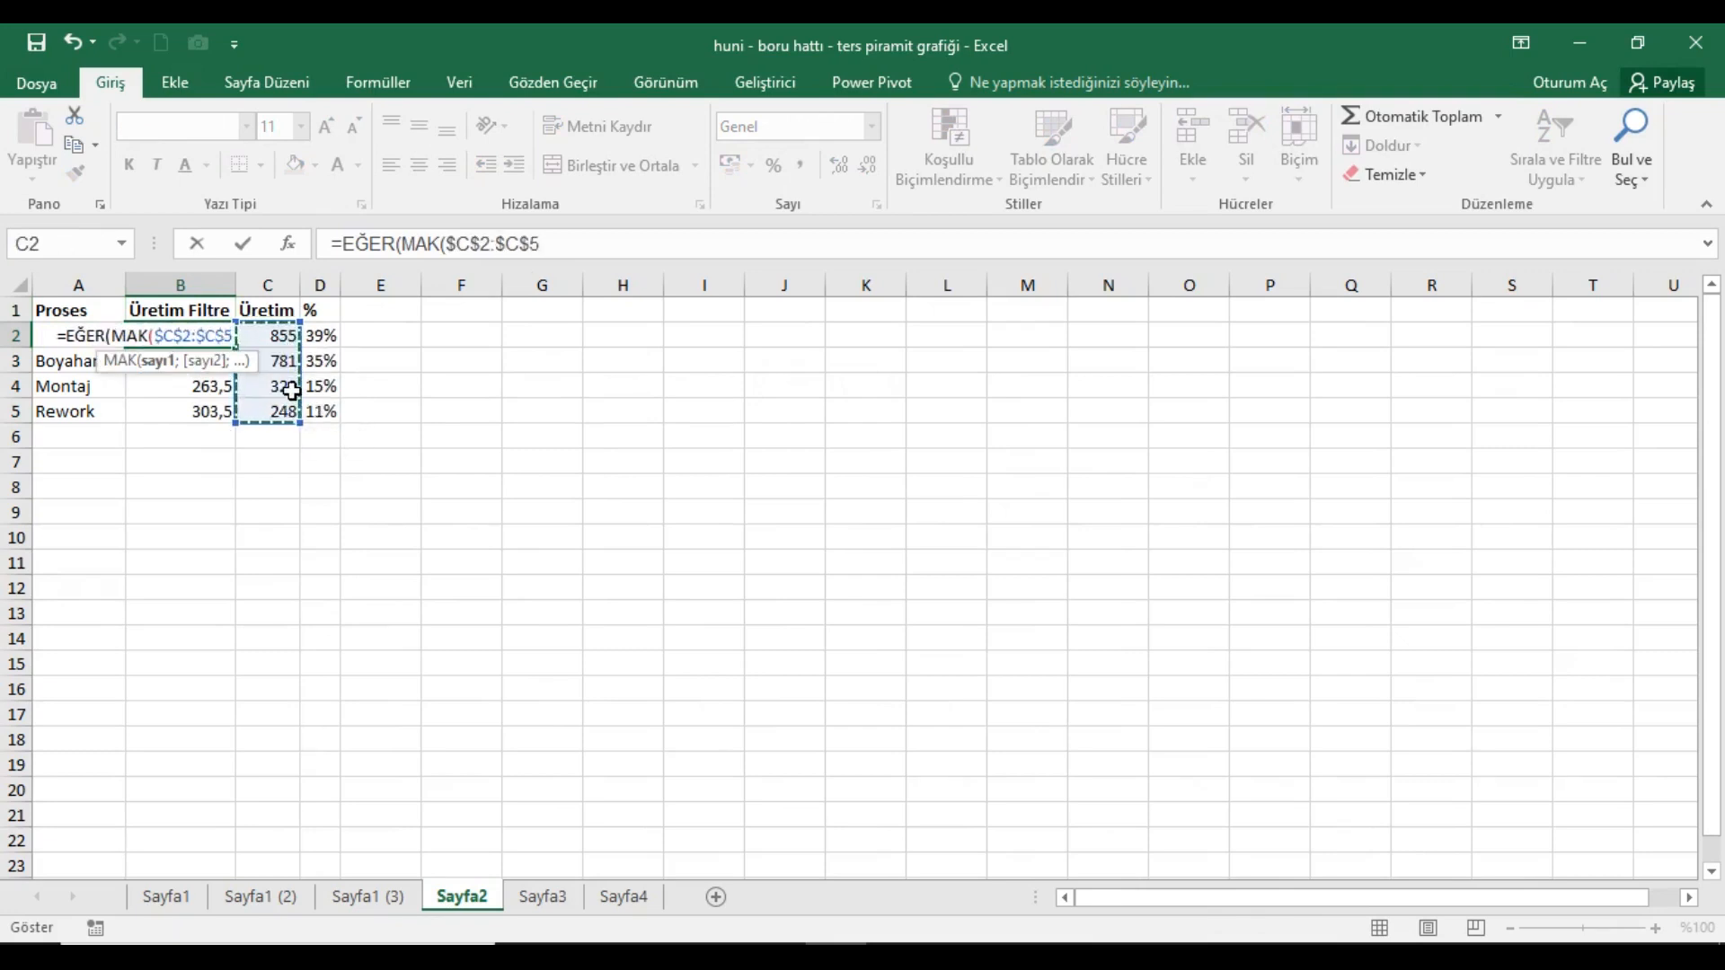
type(")=")
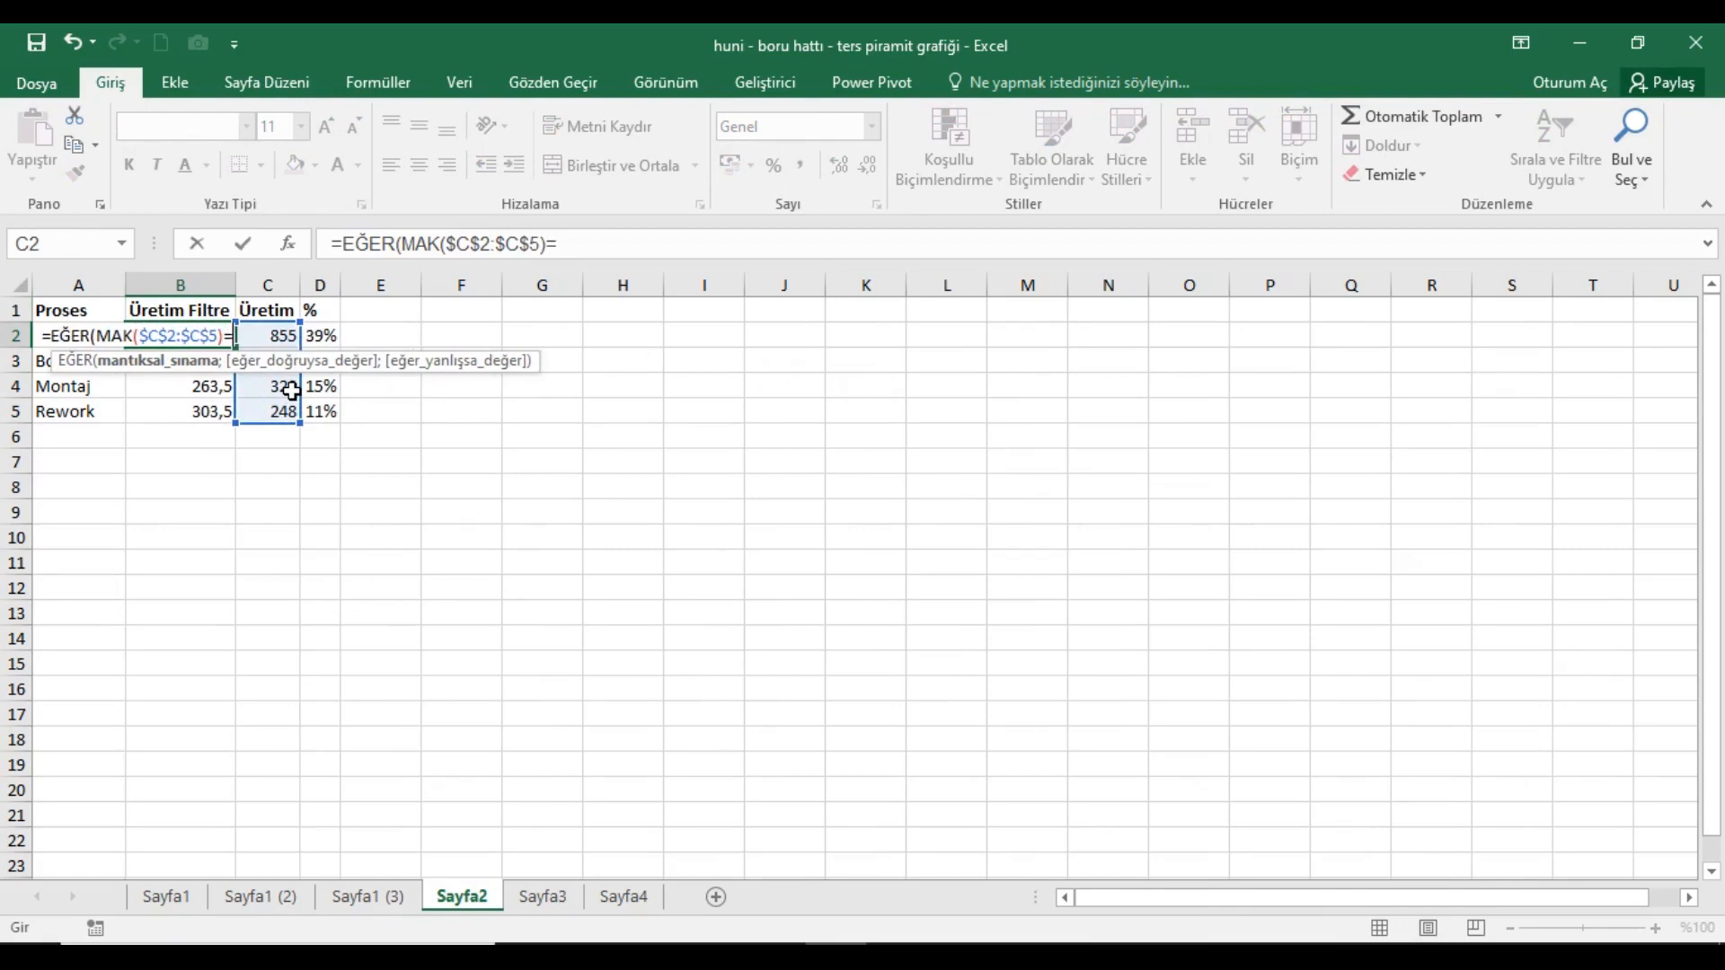
left_click(334, 337)
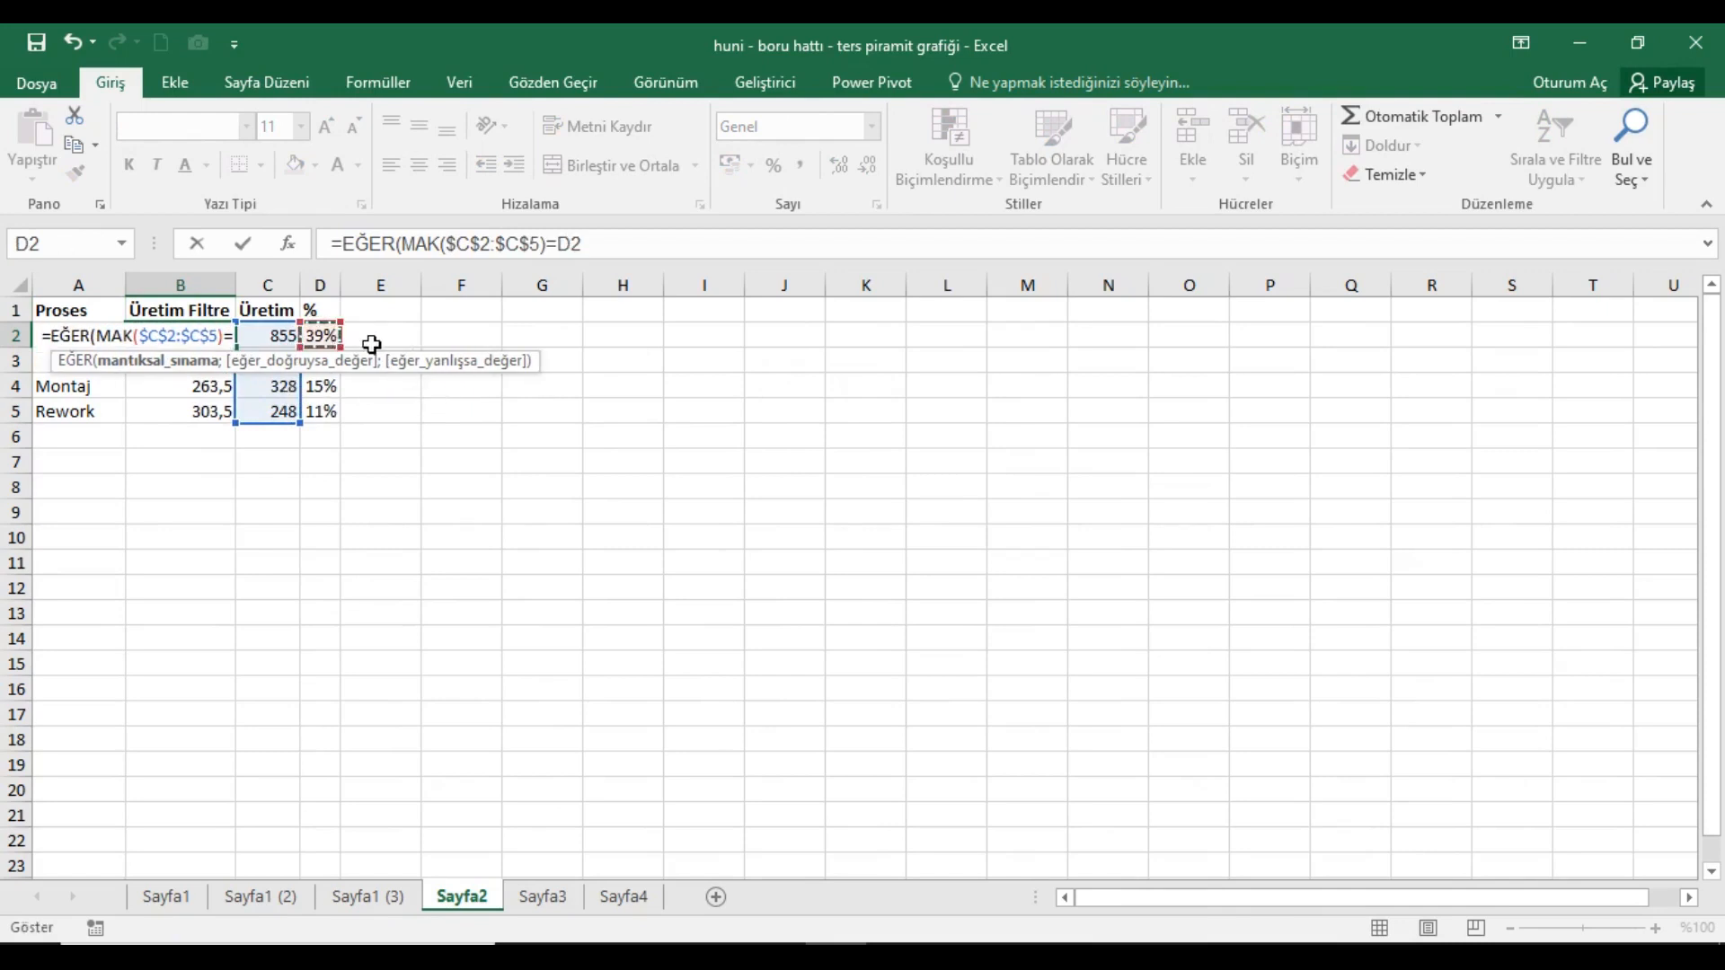
type(";")
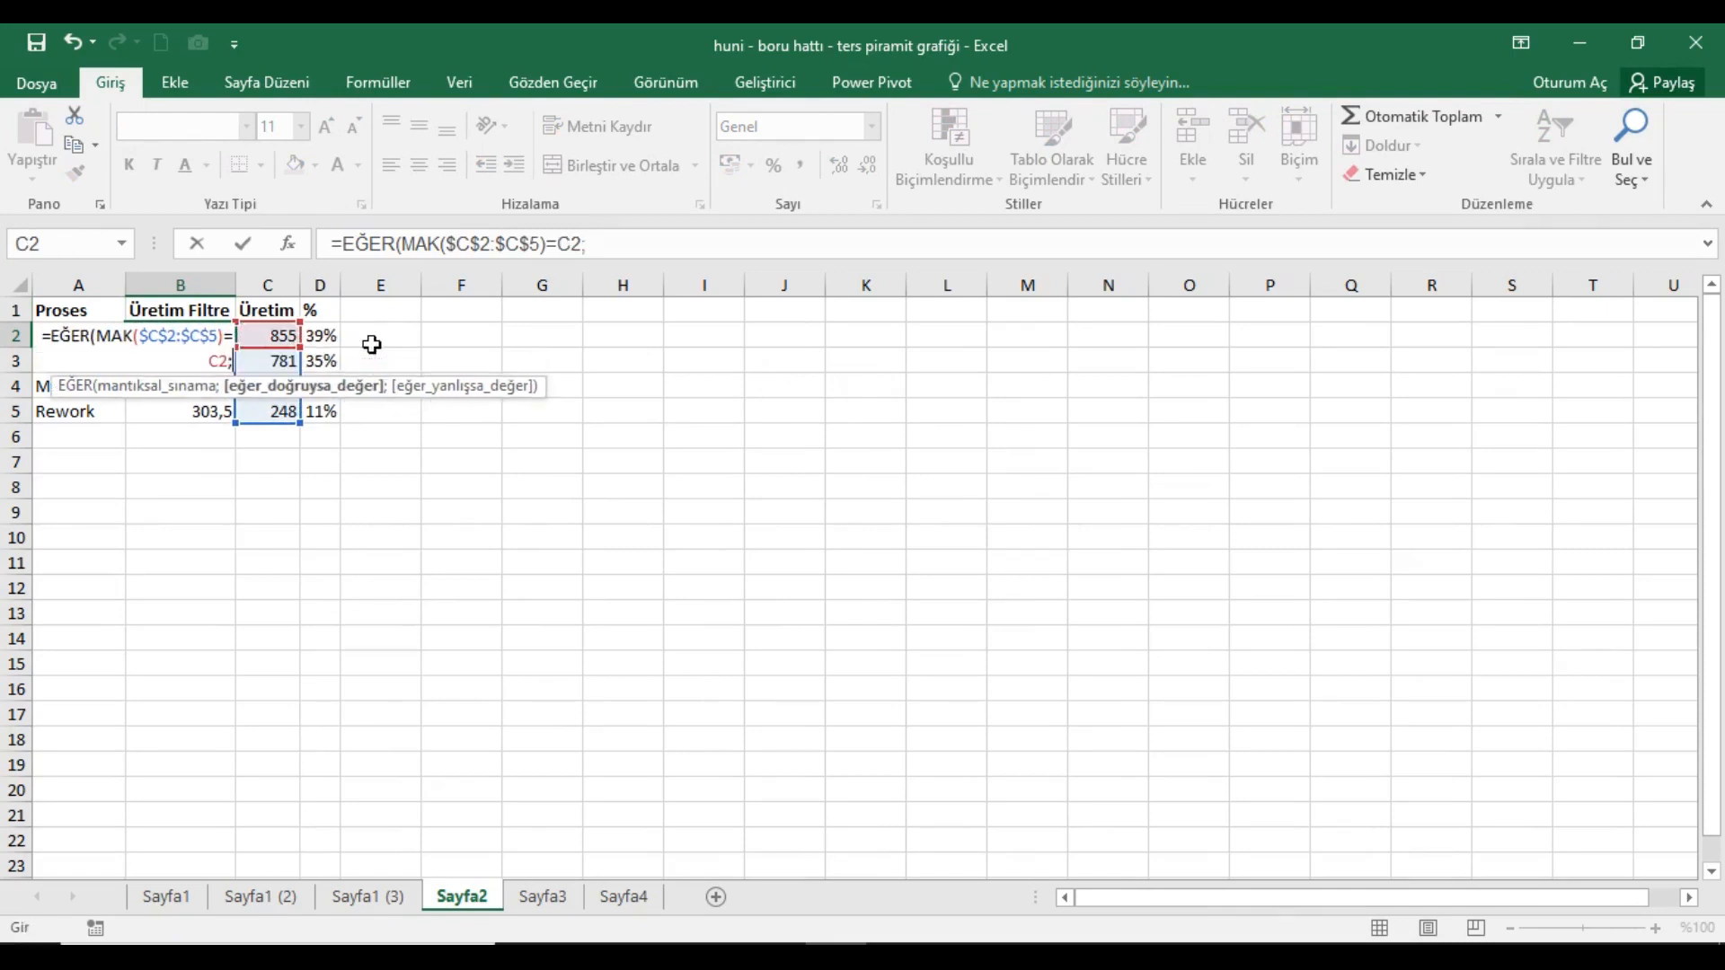
Add 0 as the true value and MAK($C$2:$C$5) at the start of the false value in B2's EĞER formula.
type("0;")
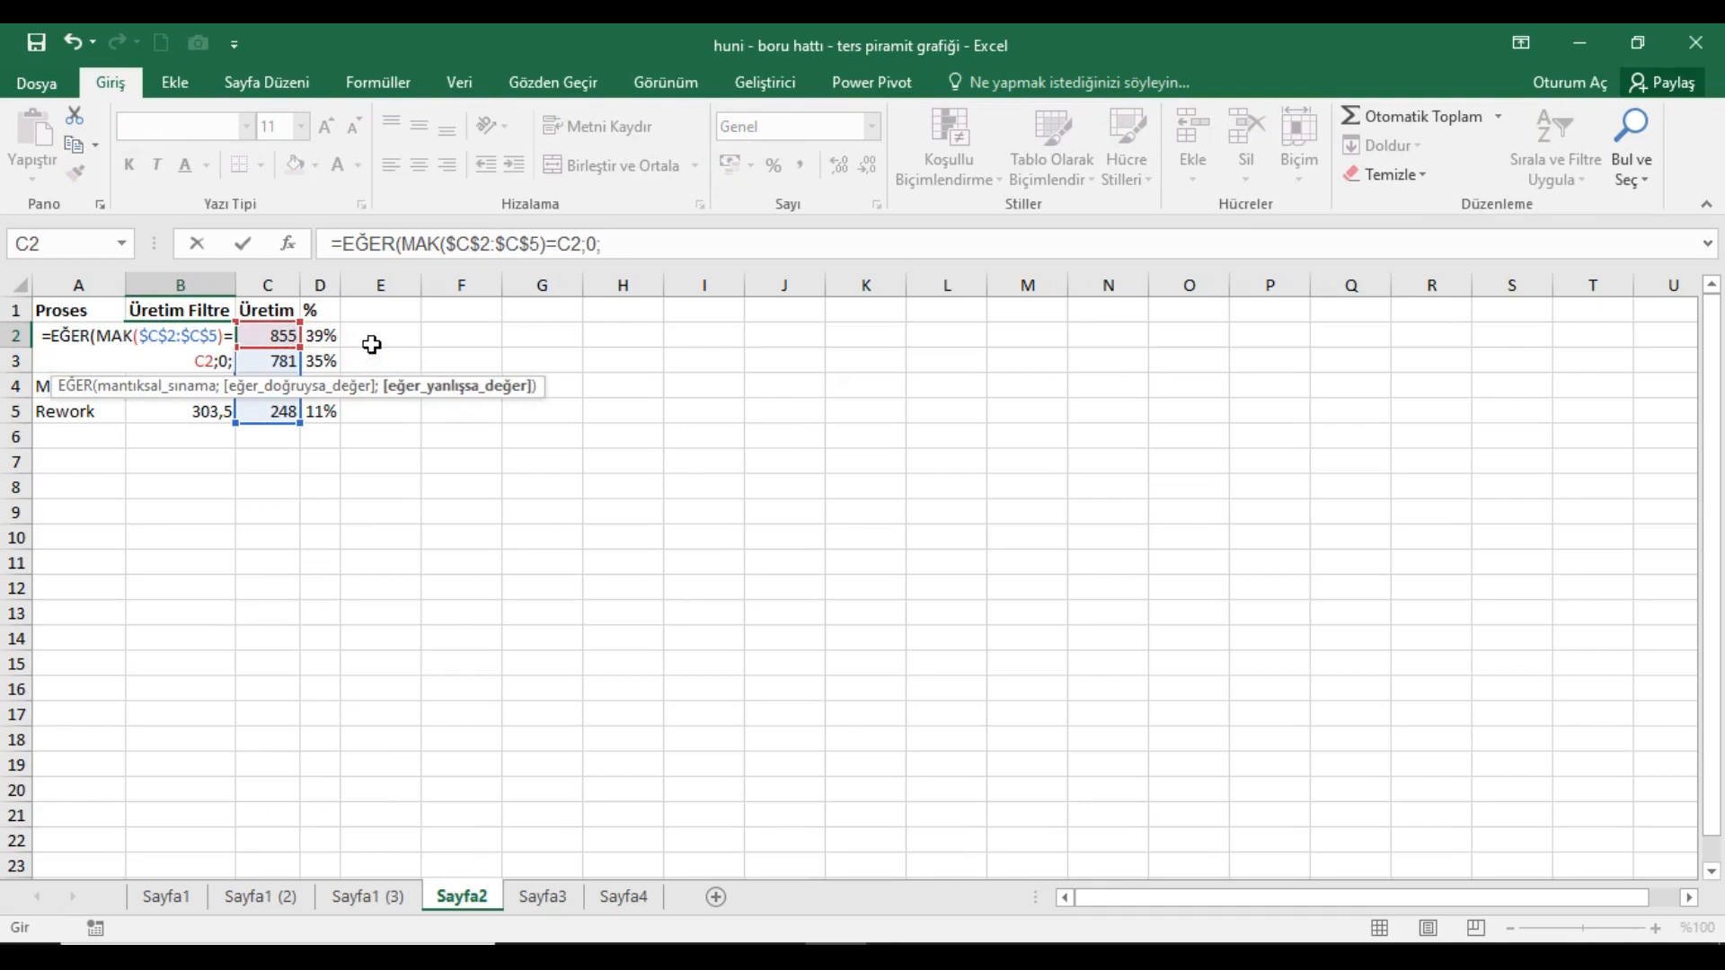
type("ma")
key("Tab")
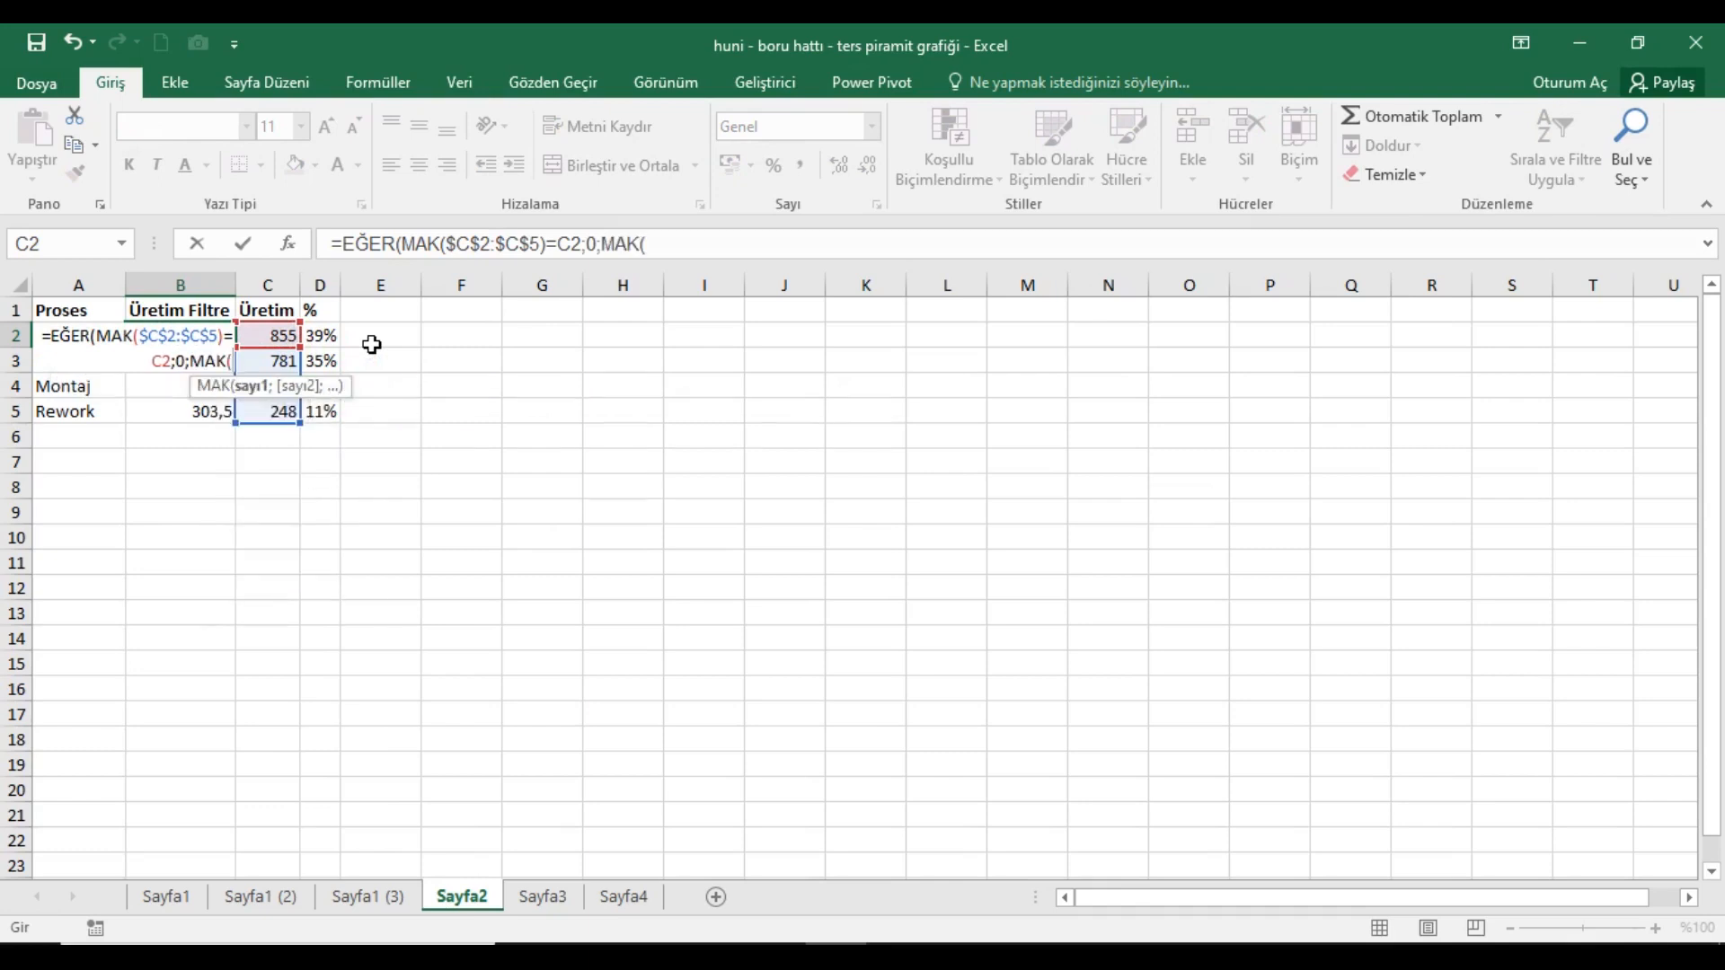
left_click(324, 346)
key("Left")
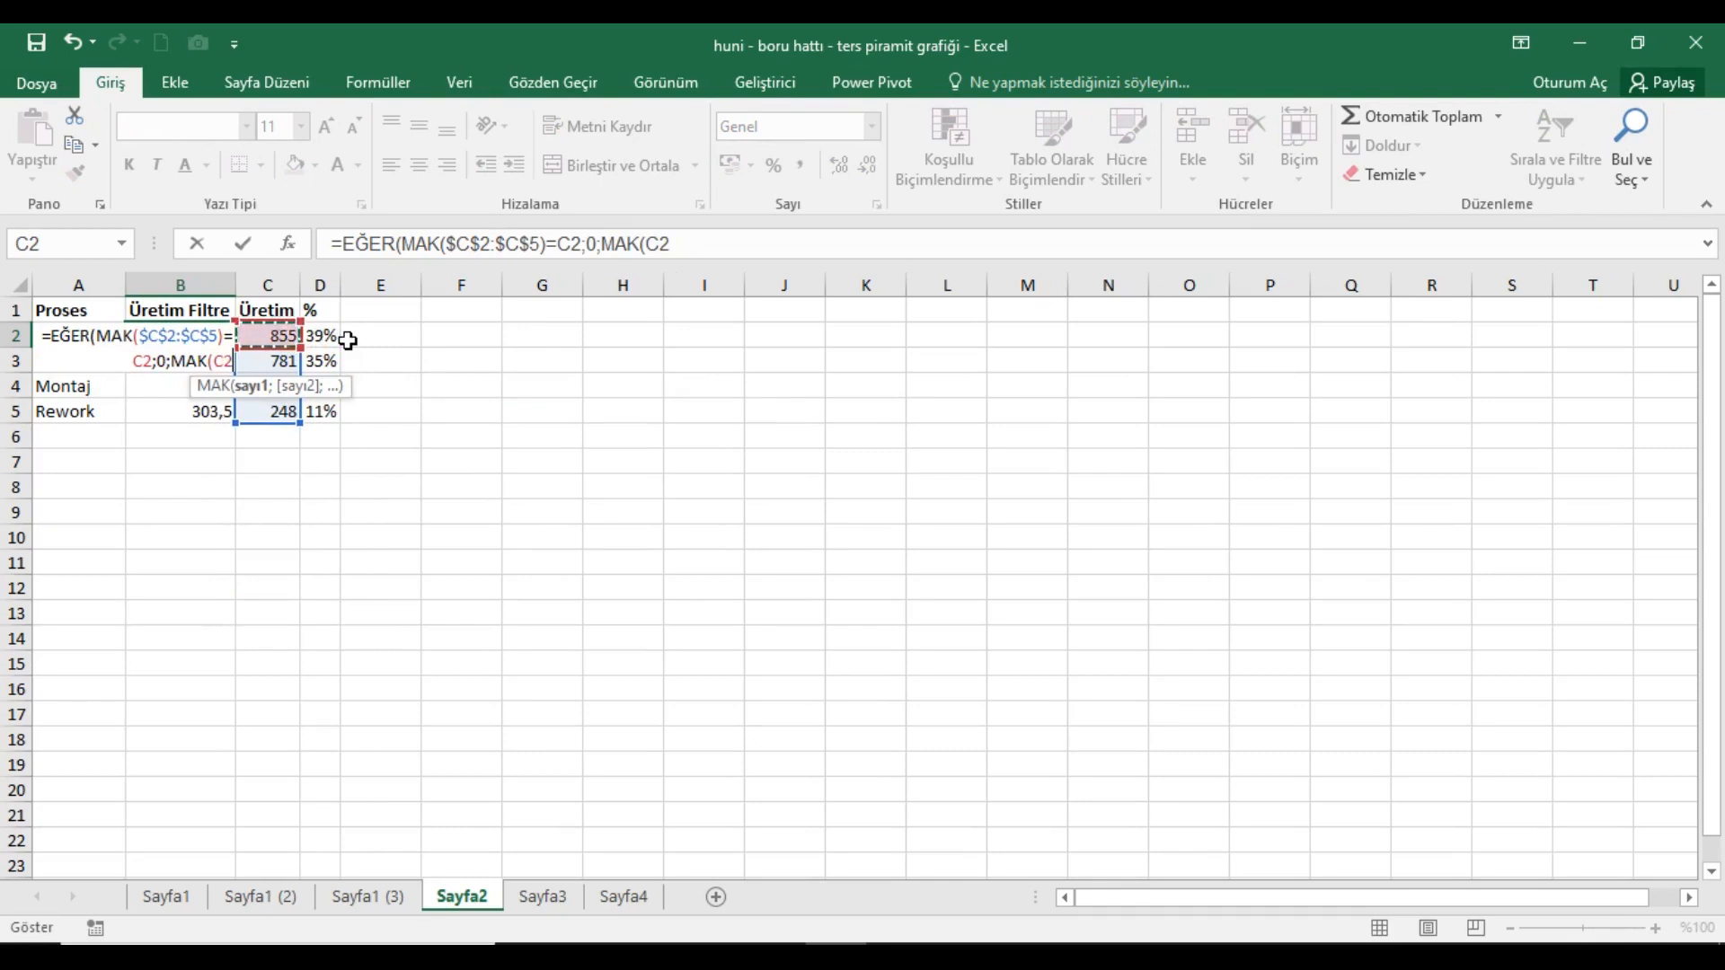
key("shift+Down")
key("shift+Down")
key("shift+Down")
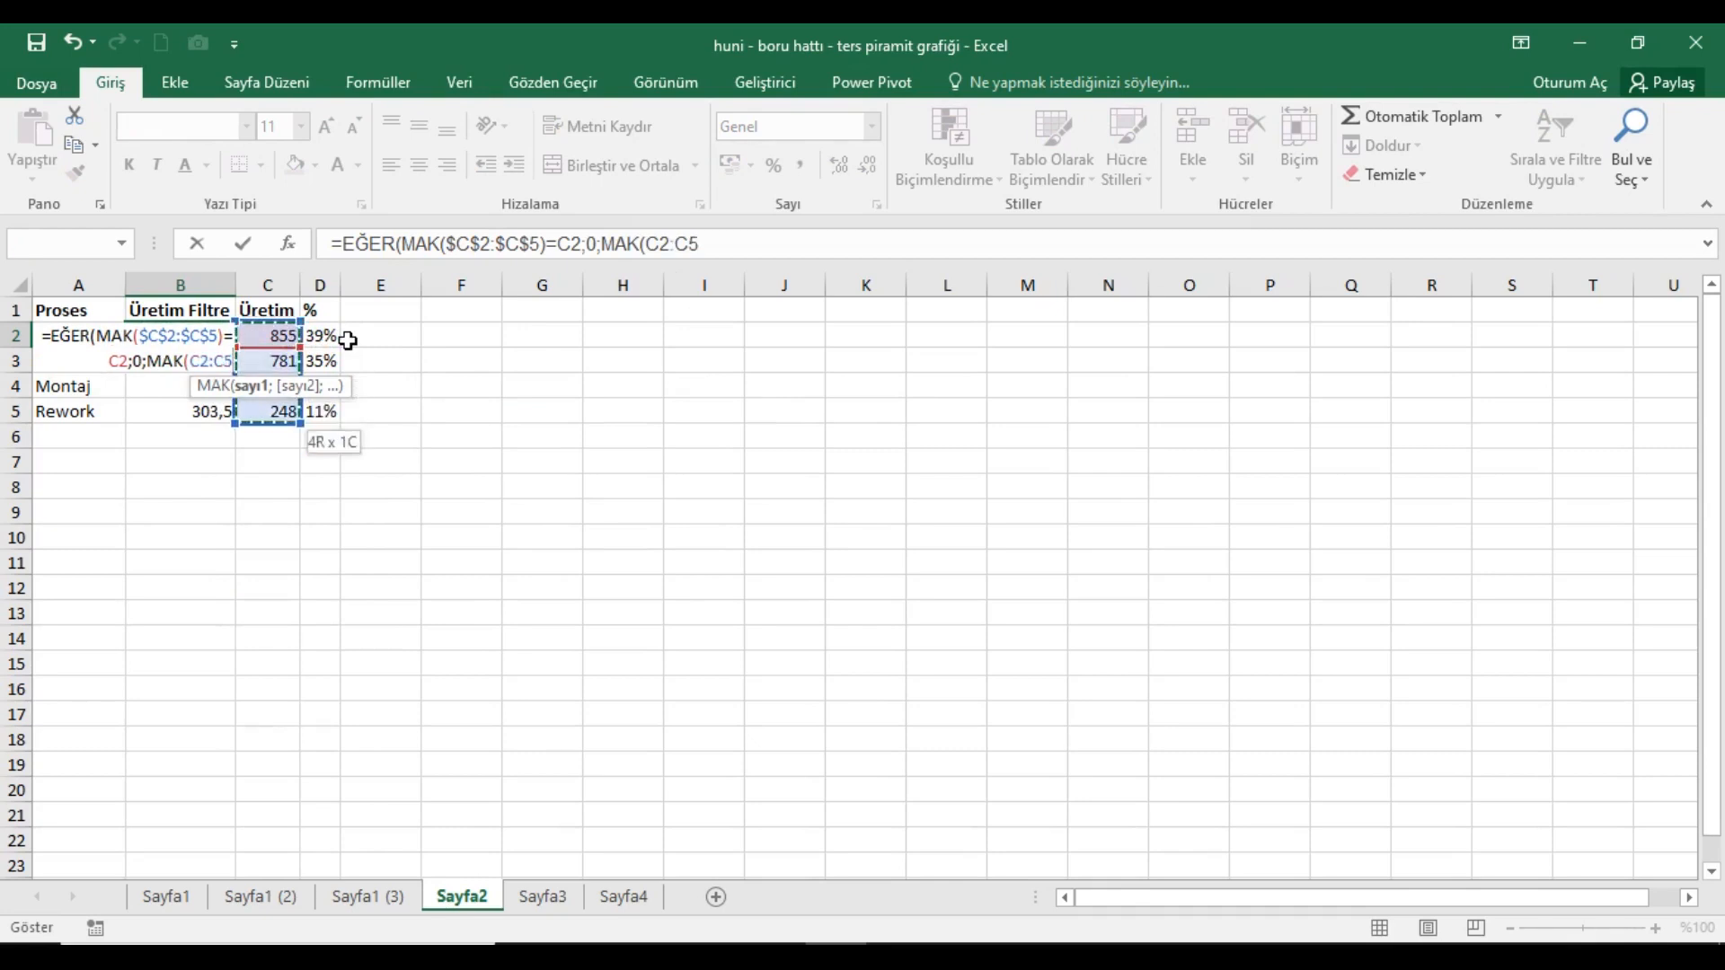
key("F4")
type(")")
Subtract C2 in the false part, divide by 2, and enter the formula in B2, accepting the suggested parenthesis correction.
left_click(788, 253)
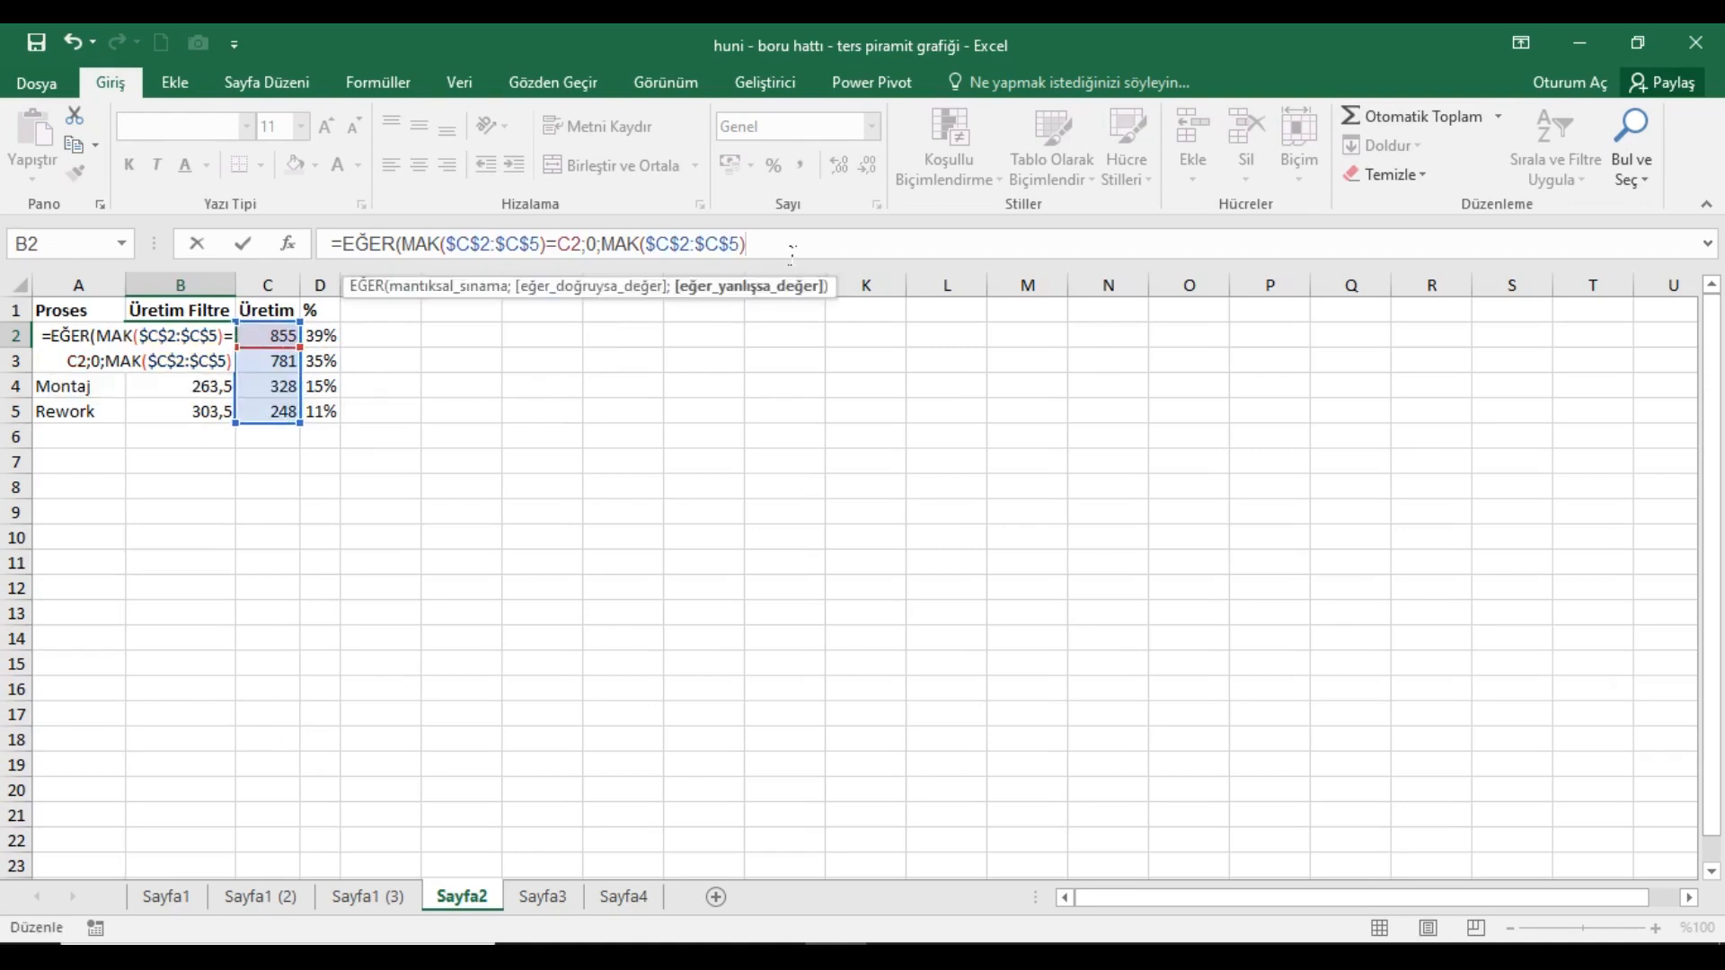
type("-")
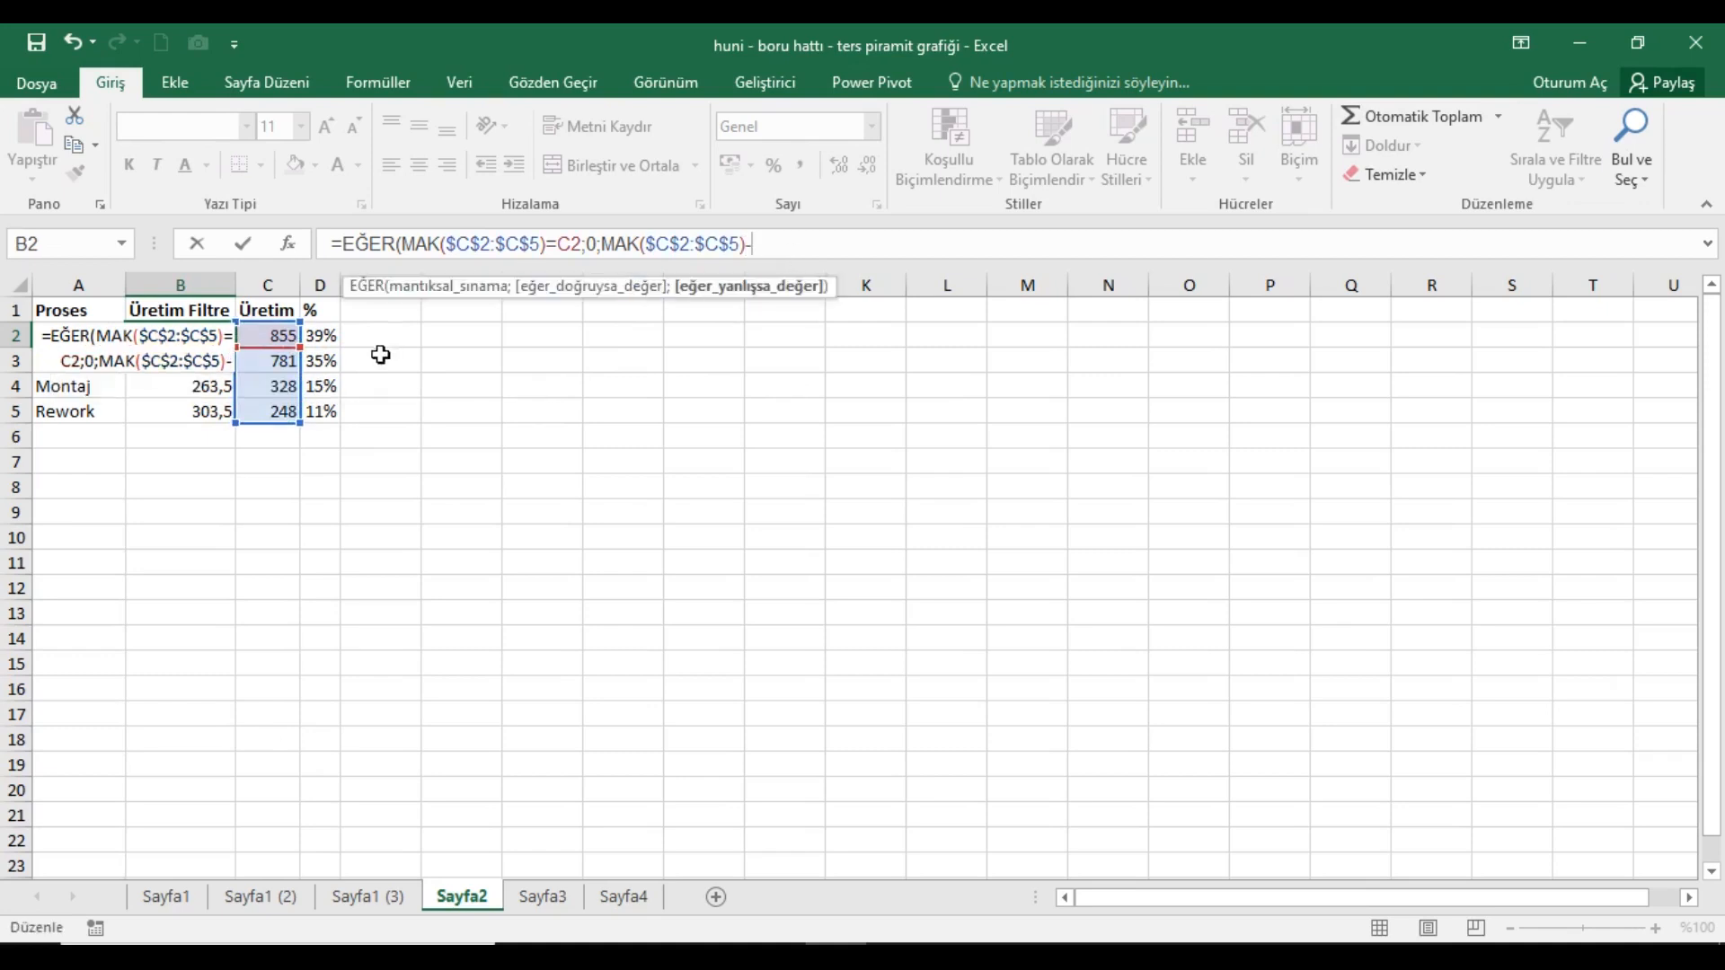
left_click(286, 345)
type(")/")
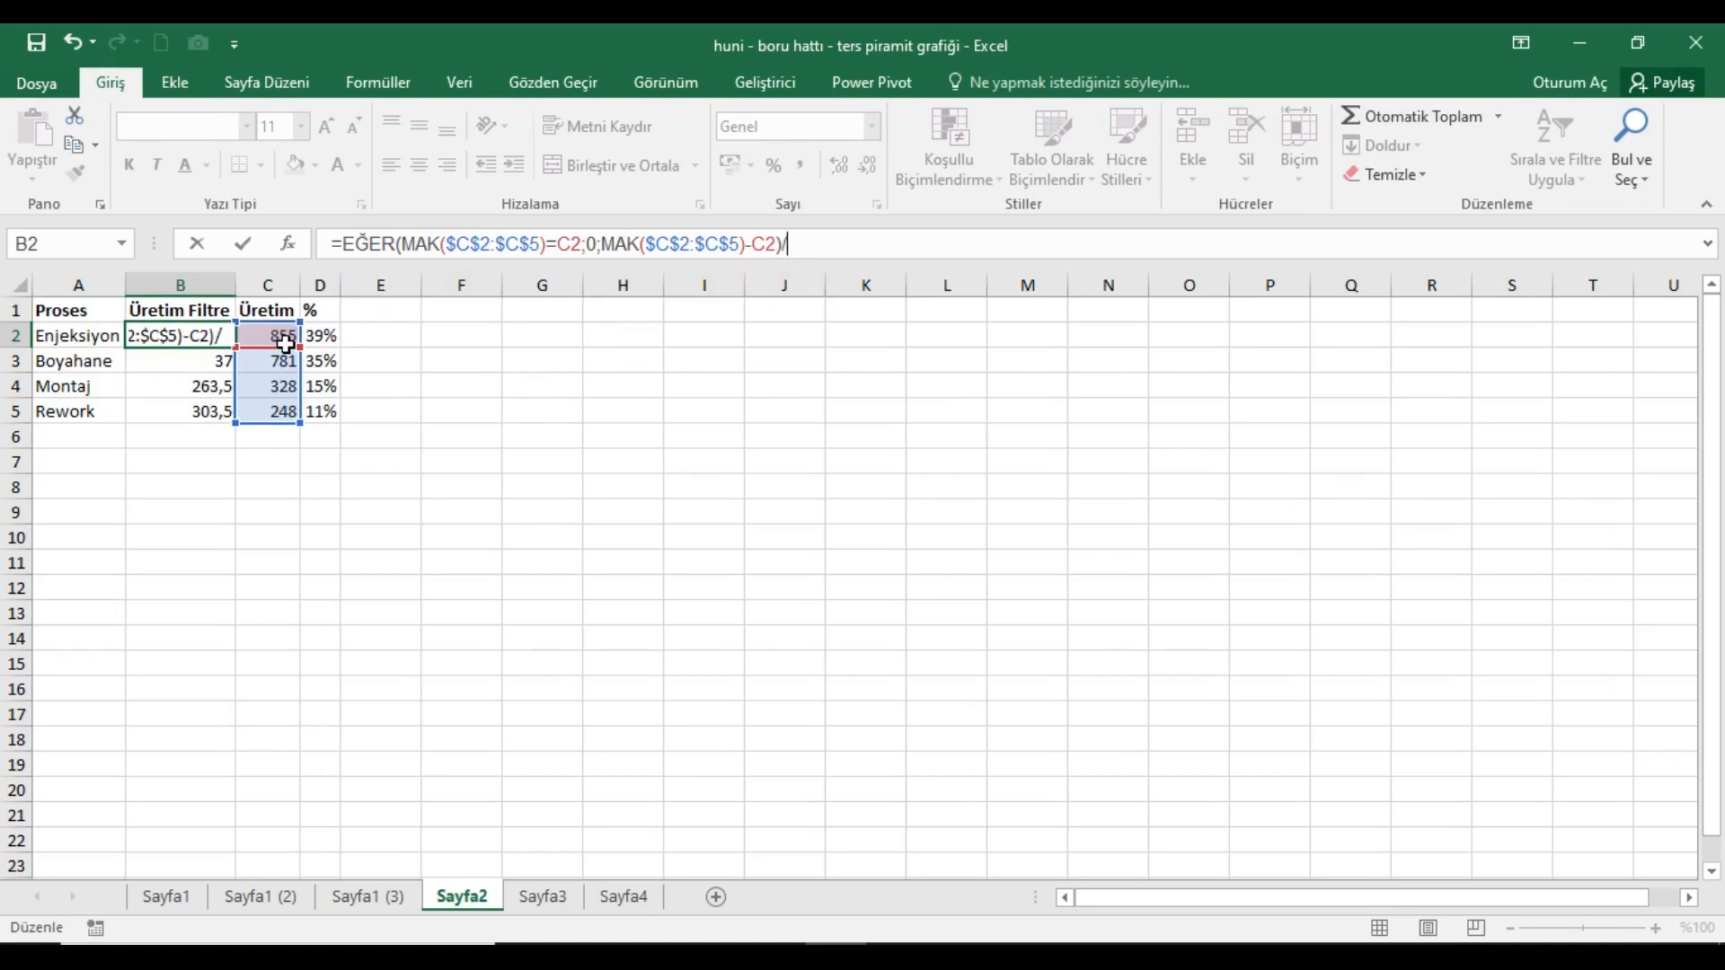
type("2)")
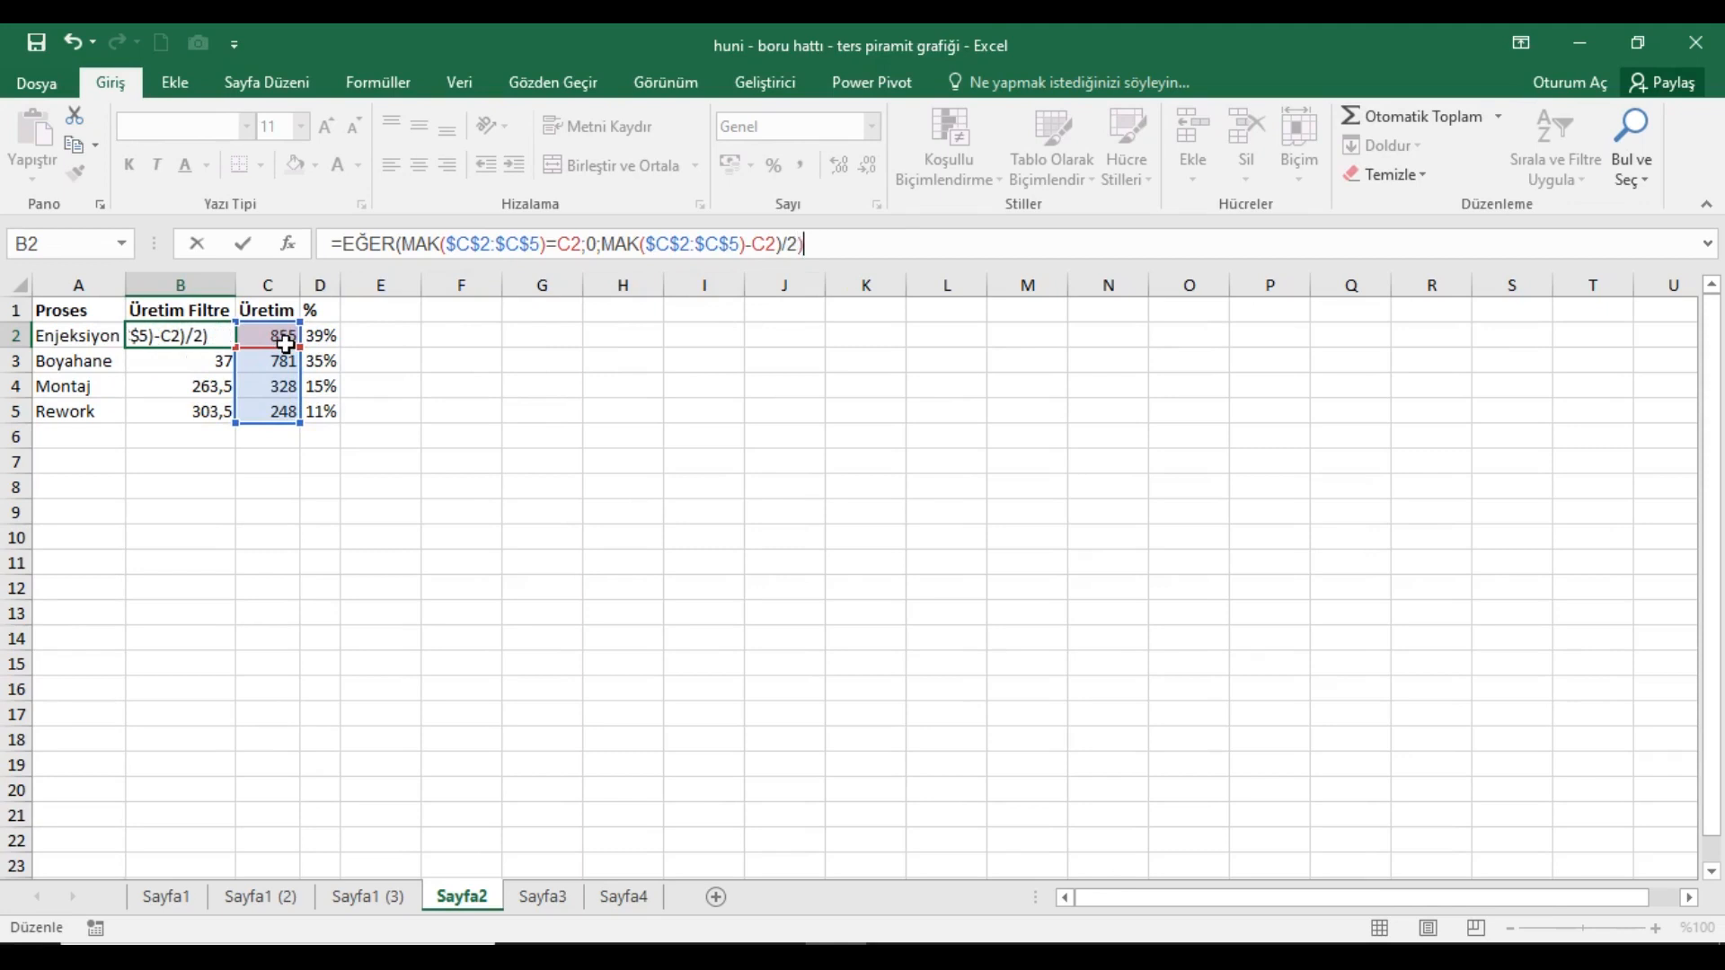
key("Return")
left_click(796, 597)
Change the Eğer_yanlışsa_değer argument of B2's EĞER function to (MAK($C$2:$C$5)-C2)/2.
left_click(230, 341)
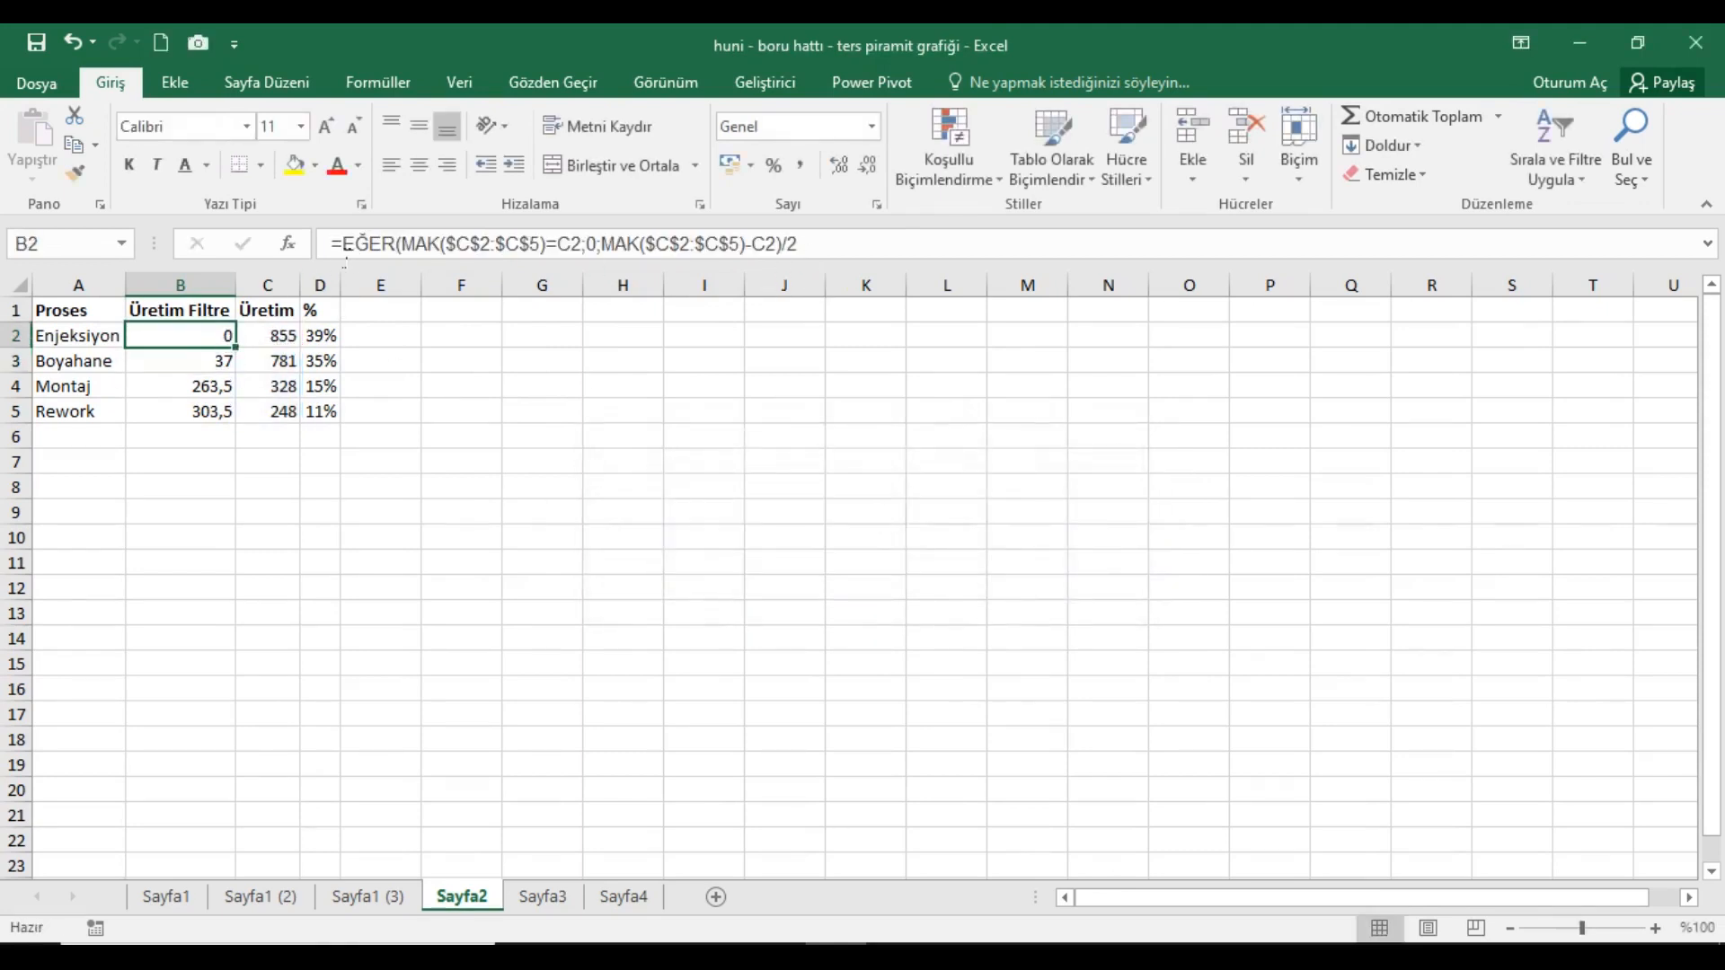
left_click(289, 244)
left_click(863, 538)
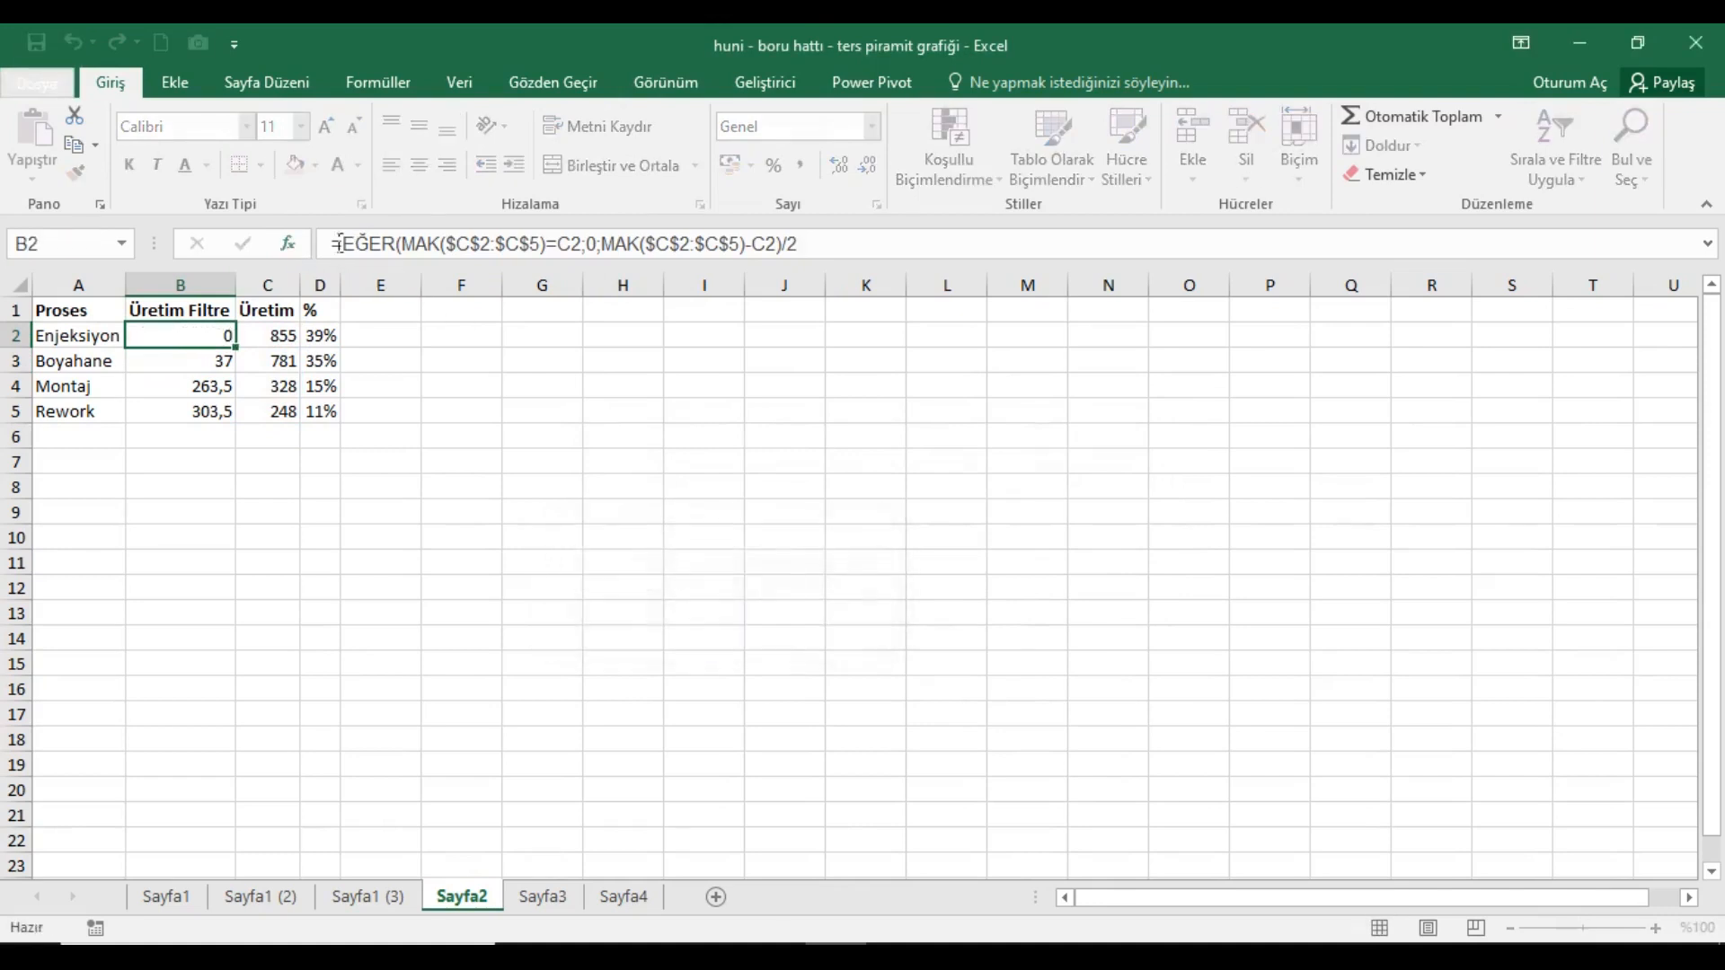
left_click(292, 244)
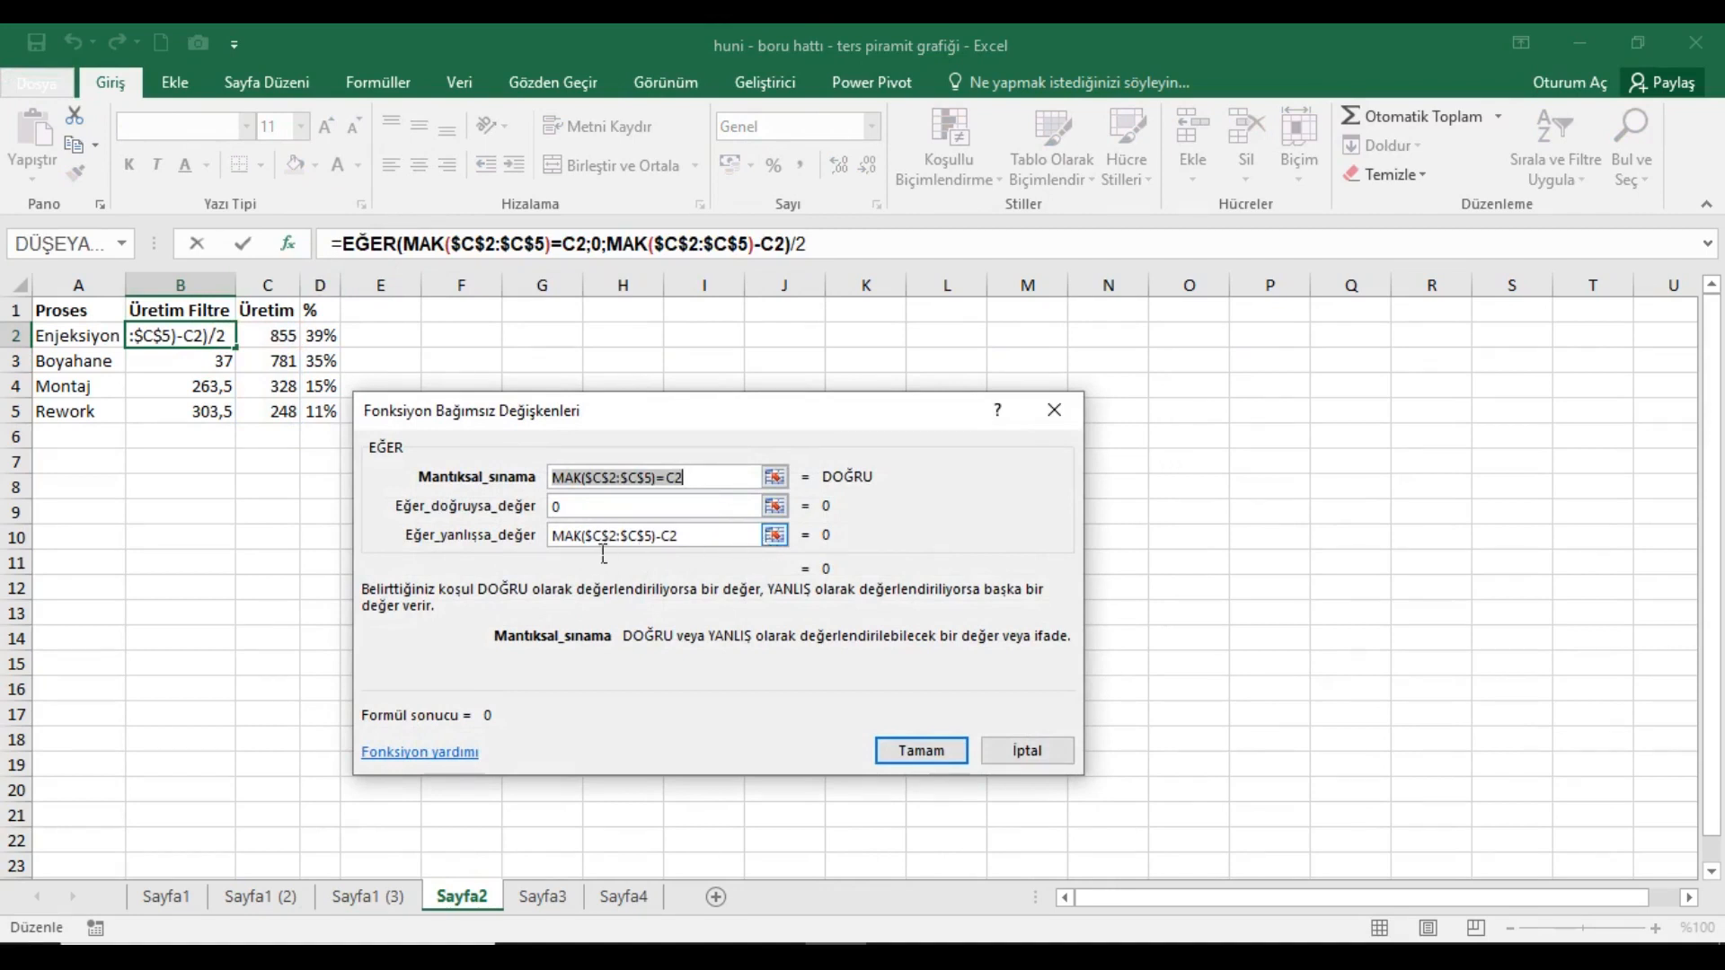
left_click(553, 535)
type("(")
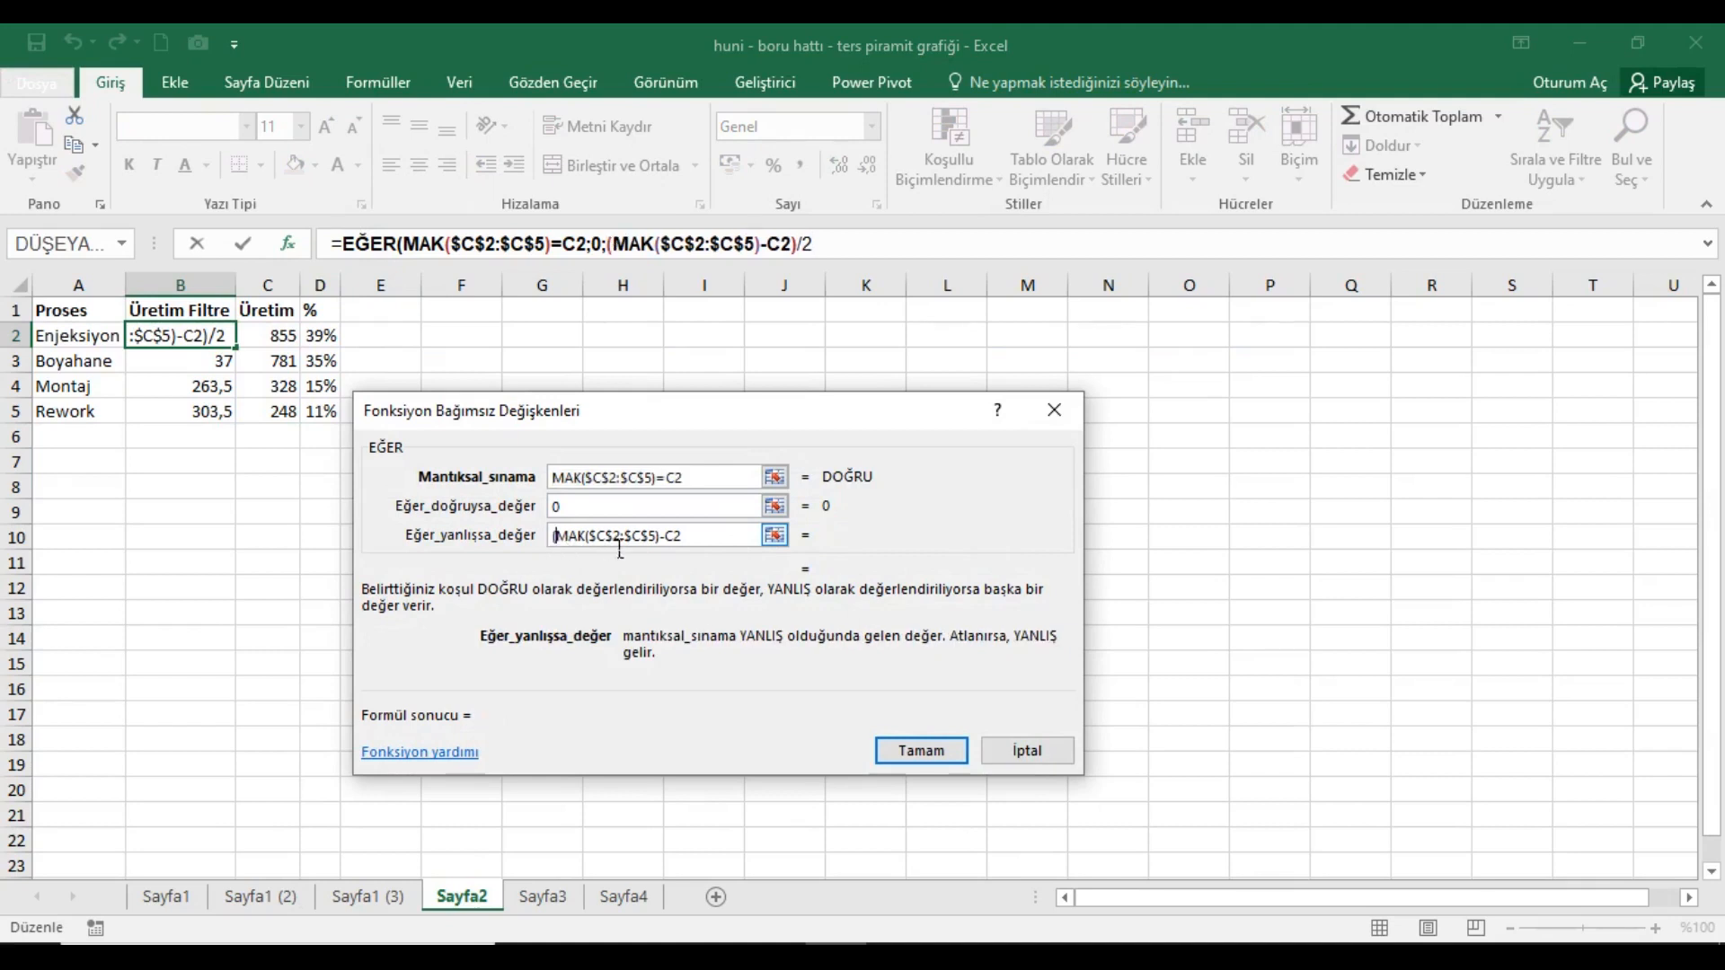
left_click(715, 549)
type(")")
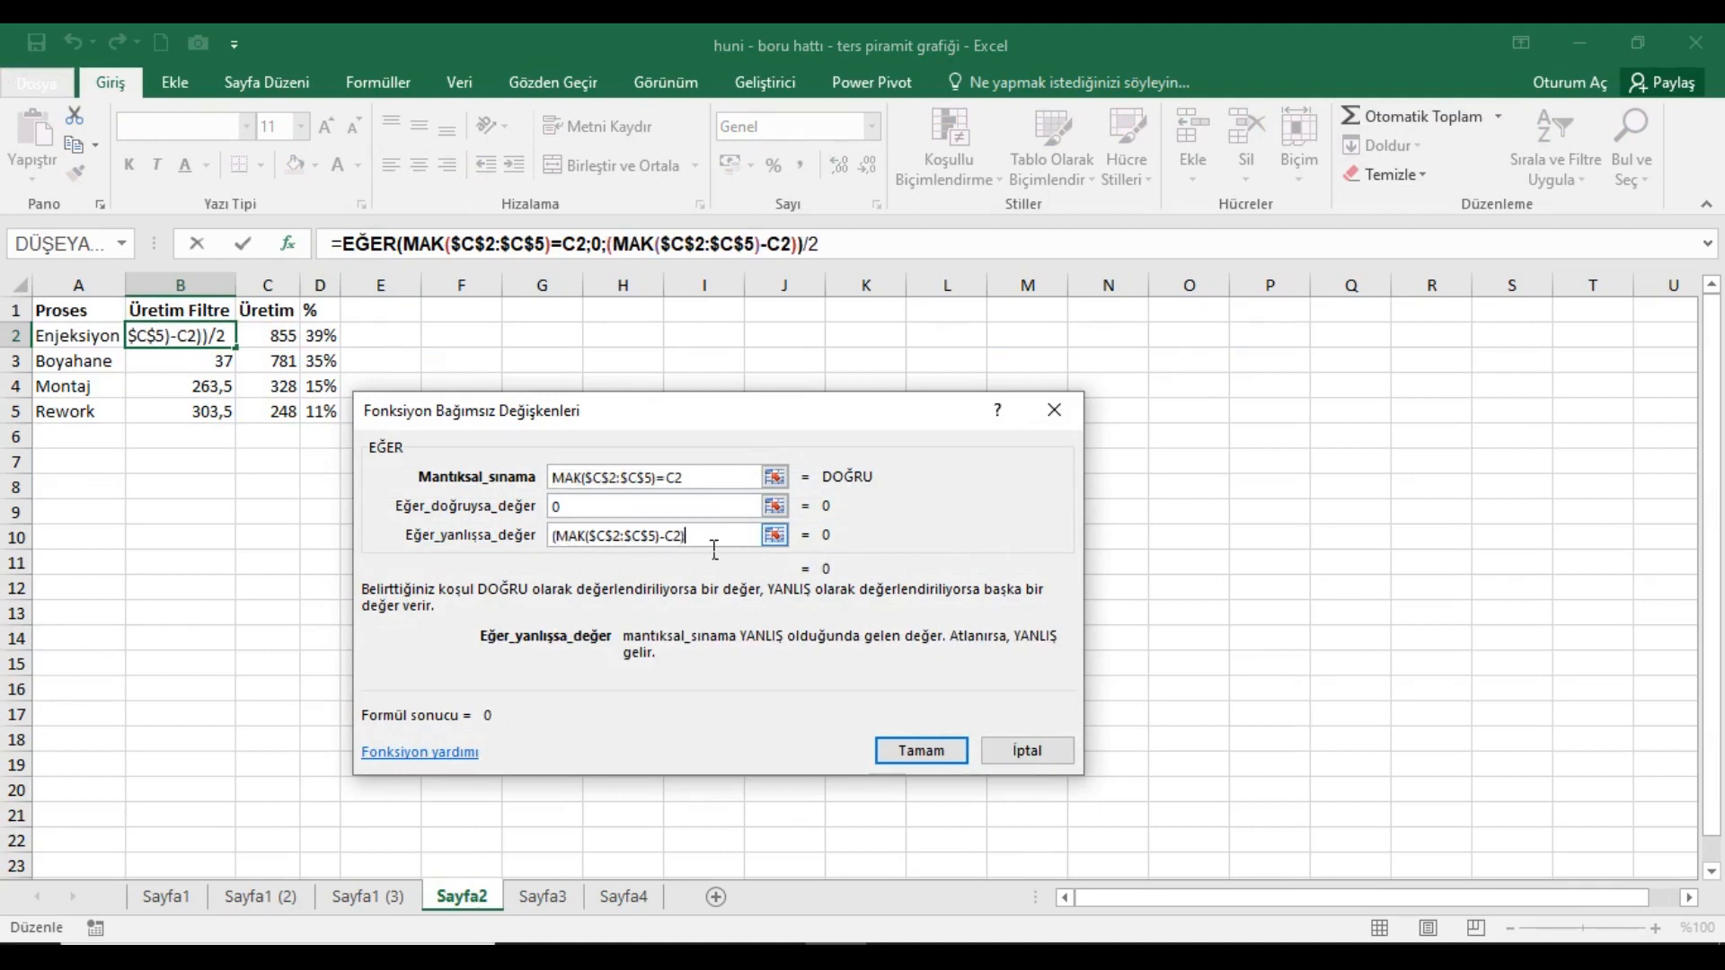
type("72")
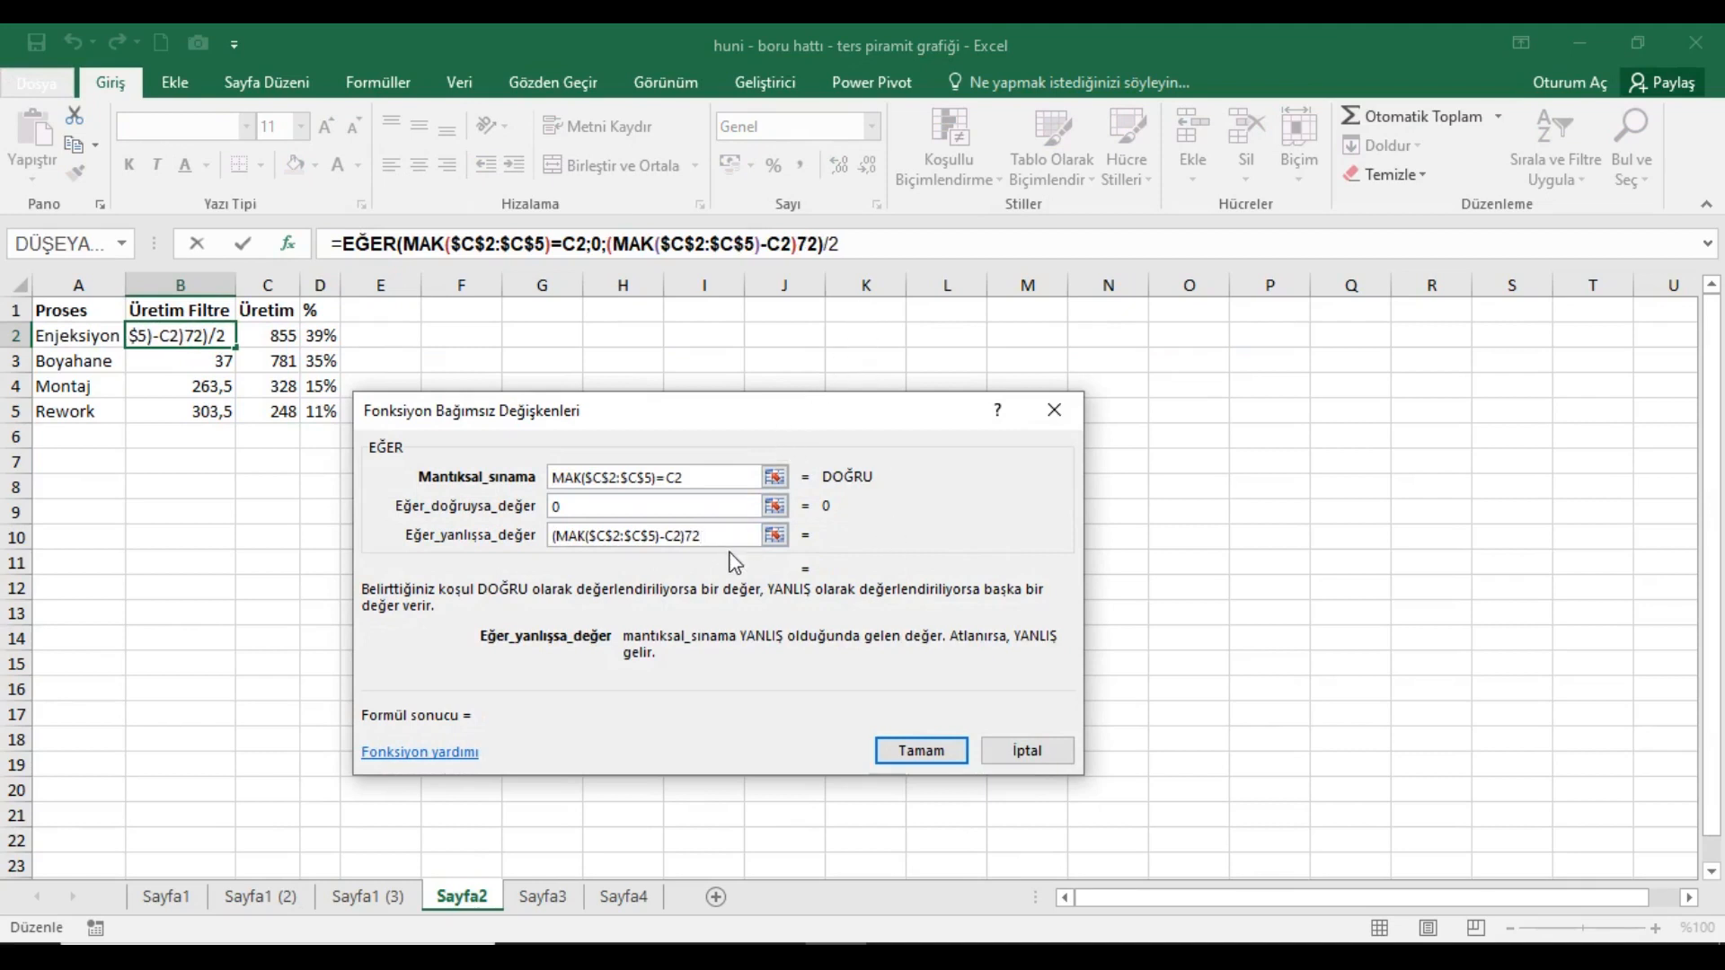
key("BackSpace")
key("BackSpace")
type("/2")
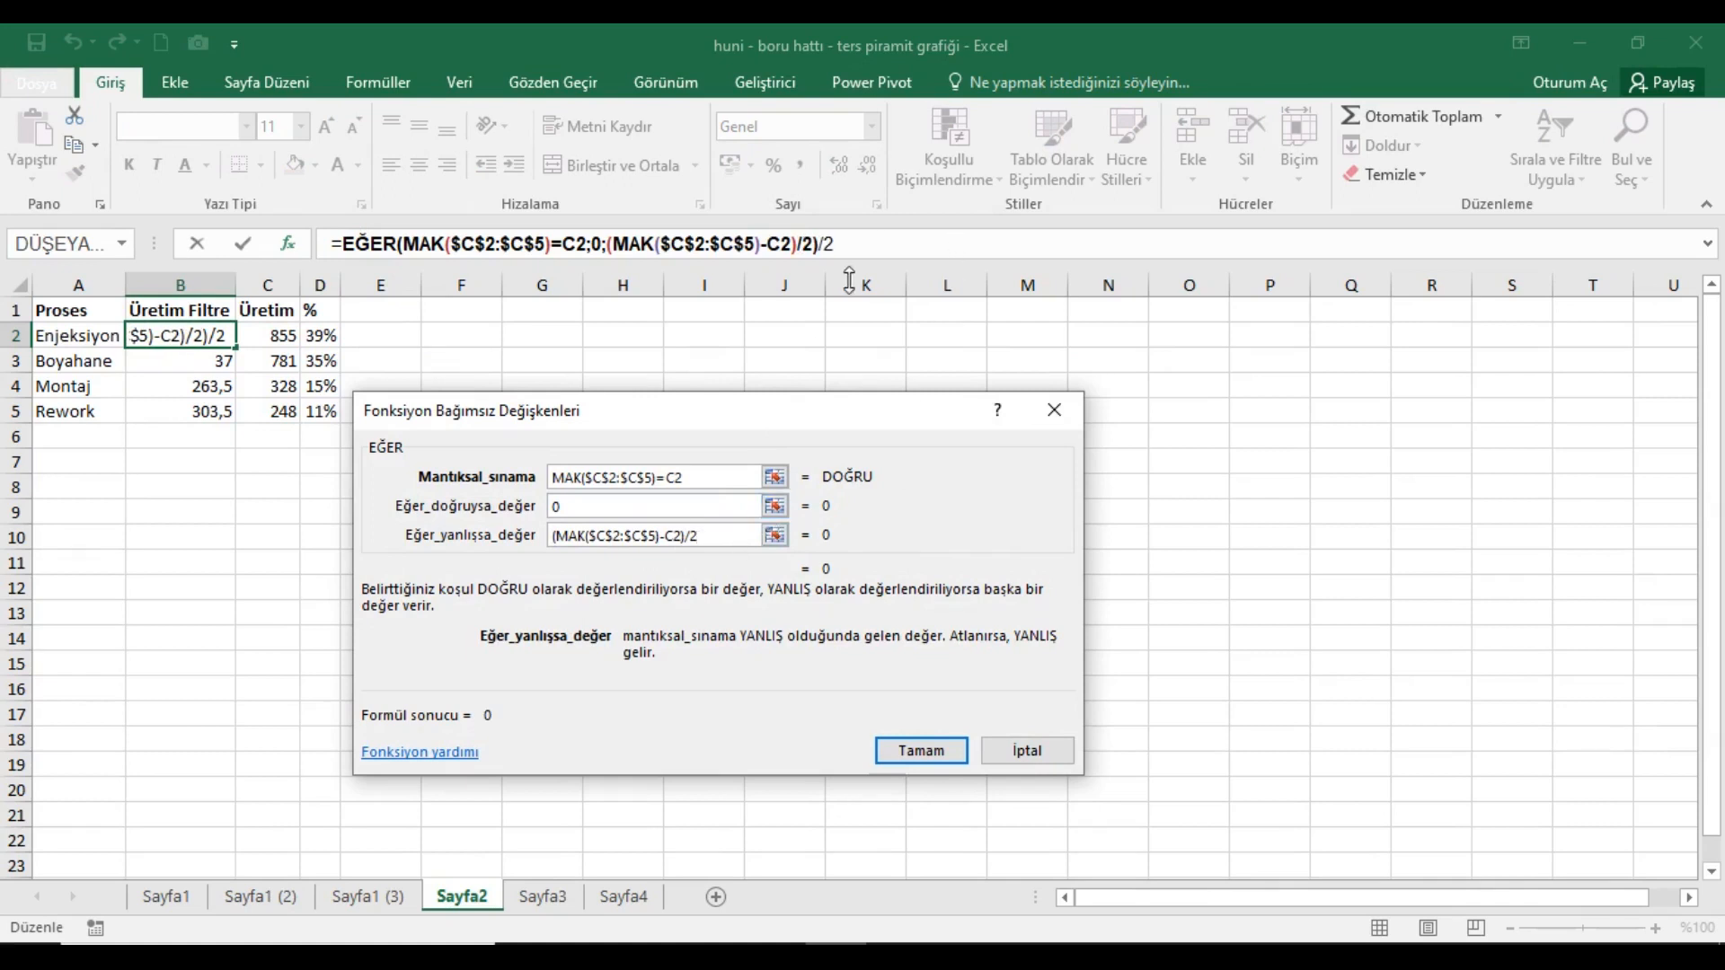
Remove the extra /2 after the closing parenthesis of B2's EĞER formula and apply the corrected function.
left_click(857, 246)
key("BackSpace")
key("BackSpace")
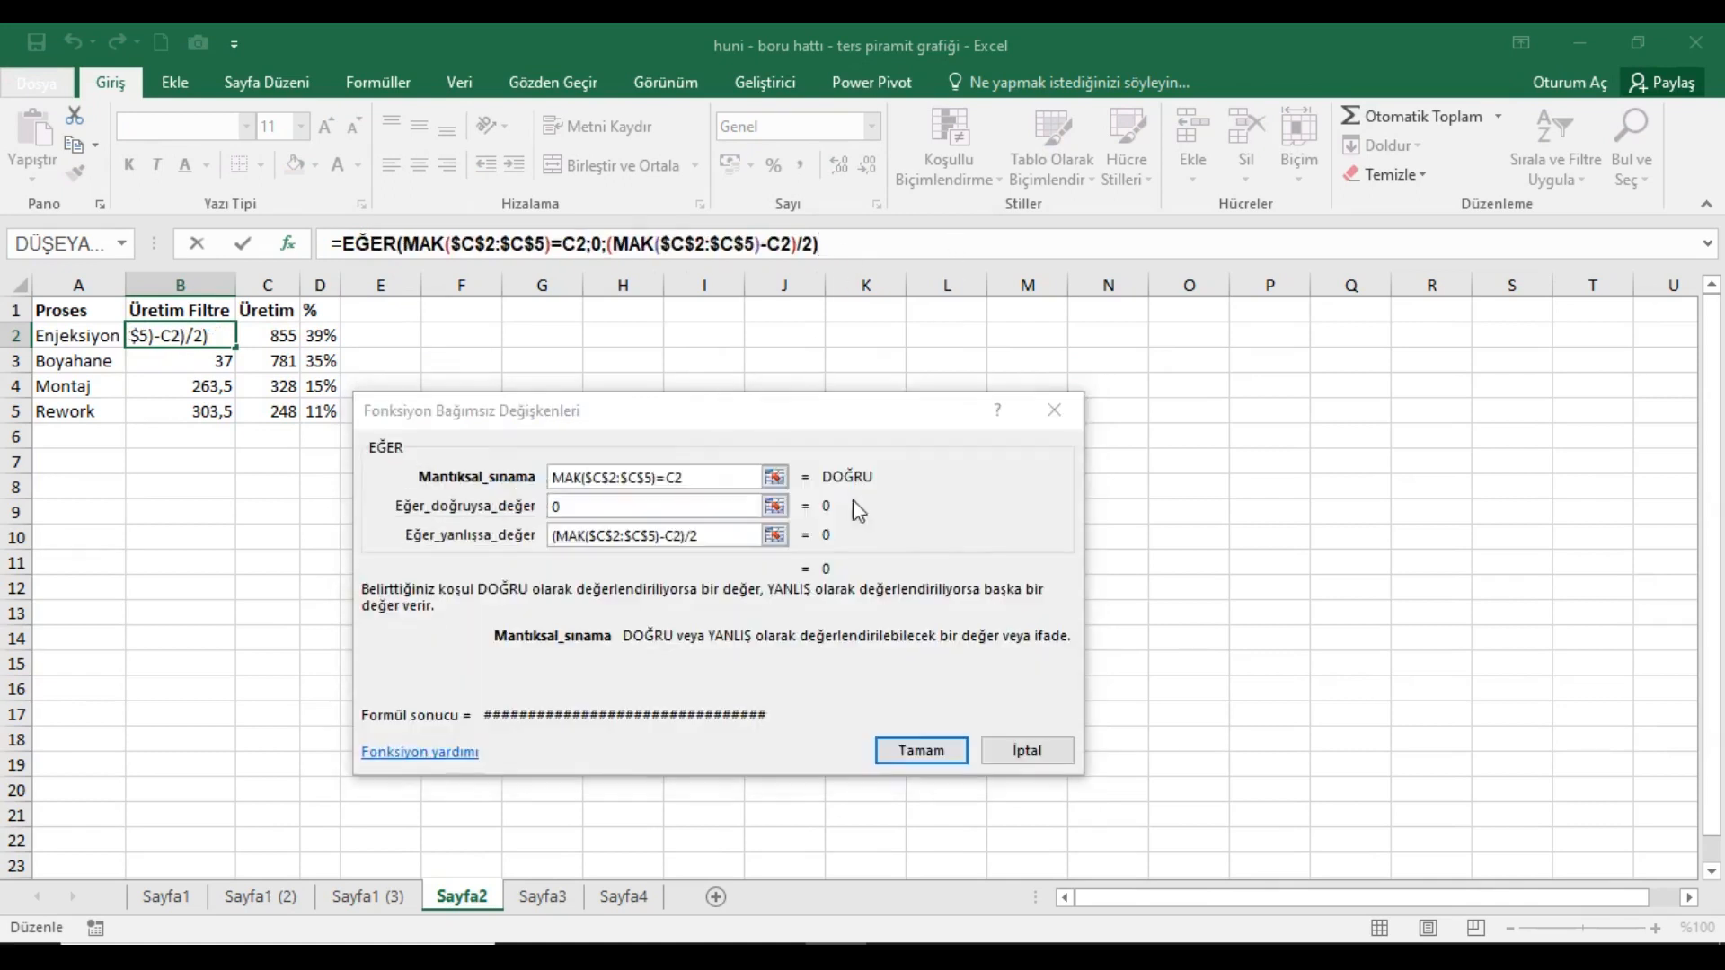
left_click(917, 750)
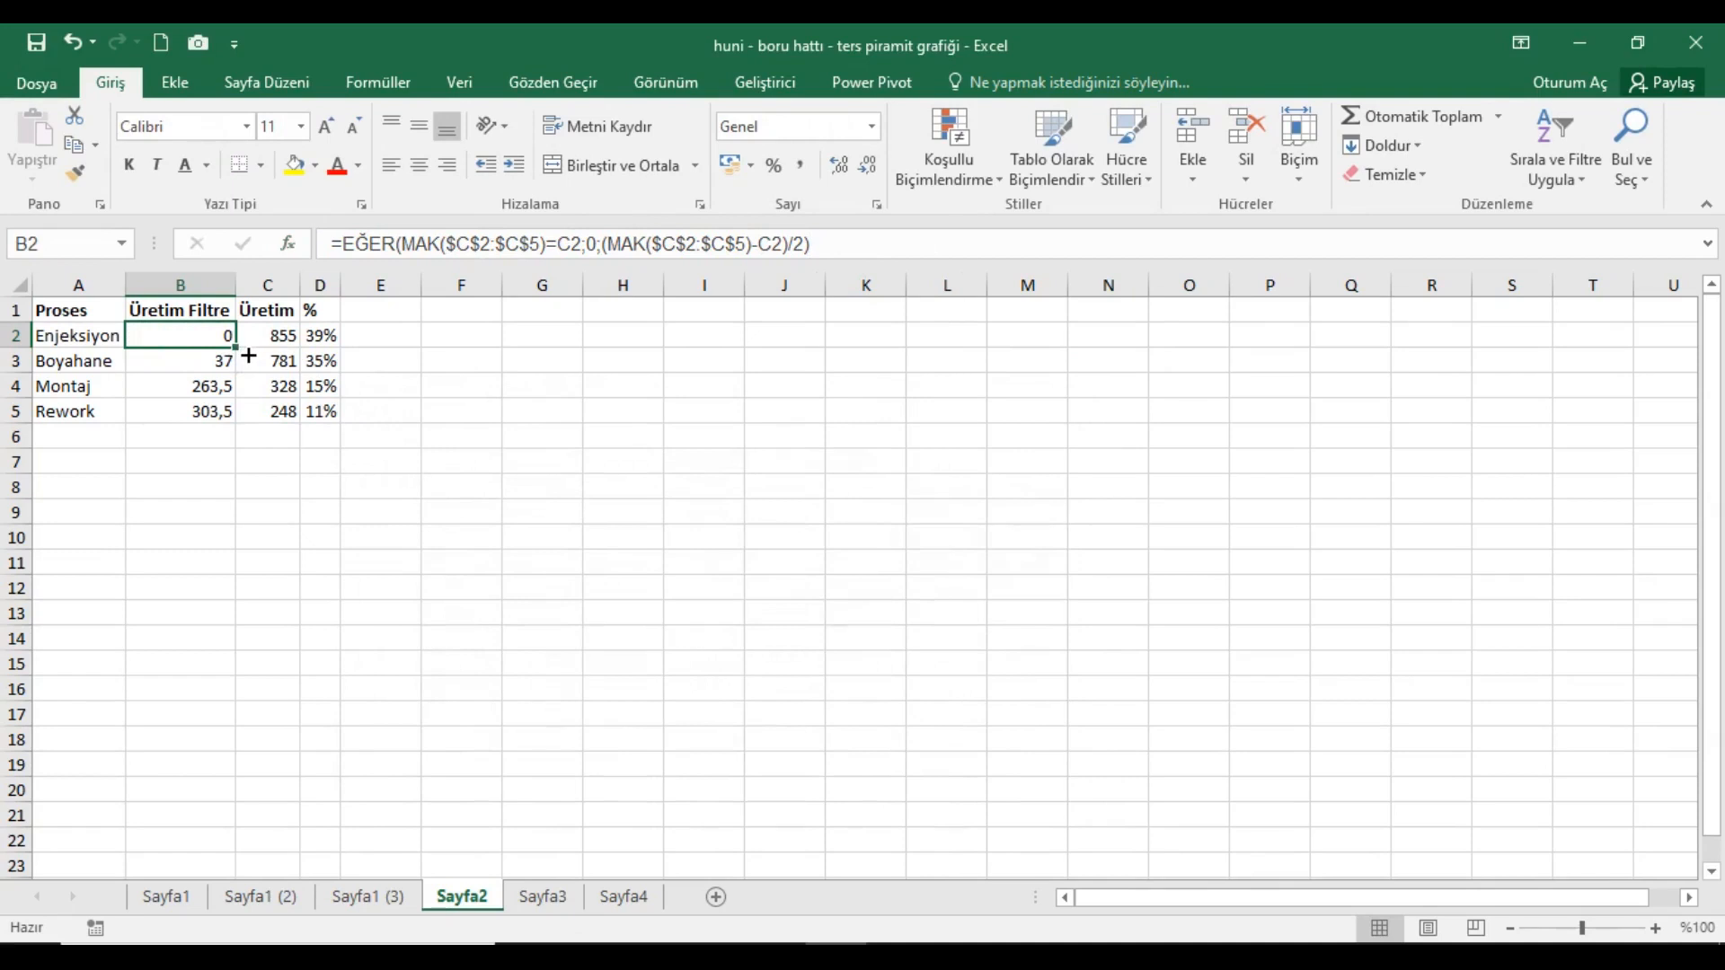
Fill the B2 formula down to B5 and check the Üretim Filtre cells one by one.
left_click_drag(235, 348, 236, 419)
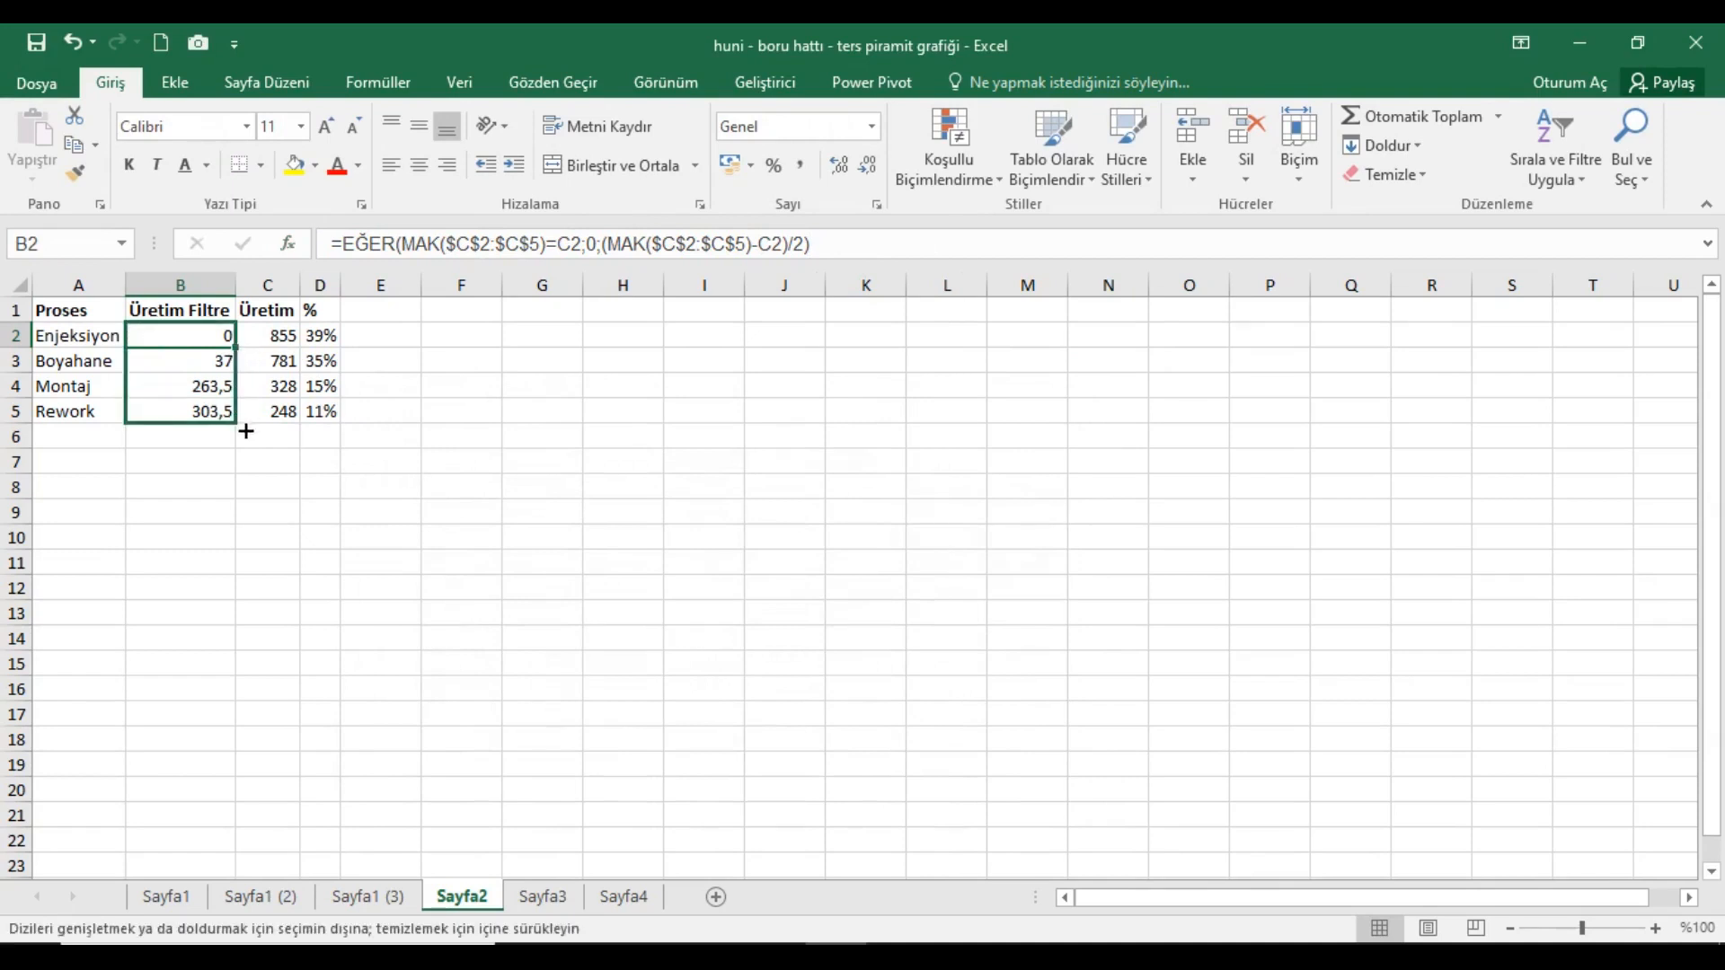
left_click(223, 341)
left_click(221, 368)
left_click(218, 391)
left_click(215, 413)
left_click(220, 344)
Insert a stacked bar chart (Yığılmış Çubuk) from A1:C5, keeping the processes as categories.
left_click_drag(73, 312, 284, 413)
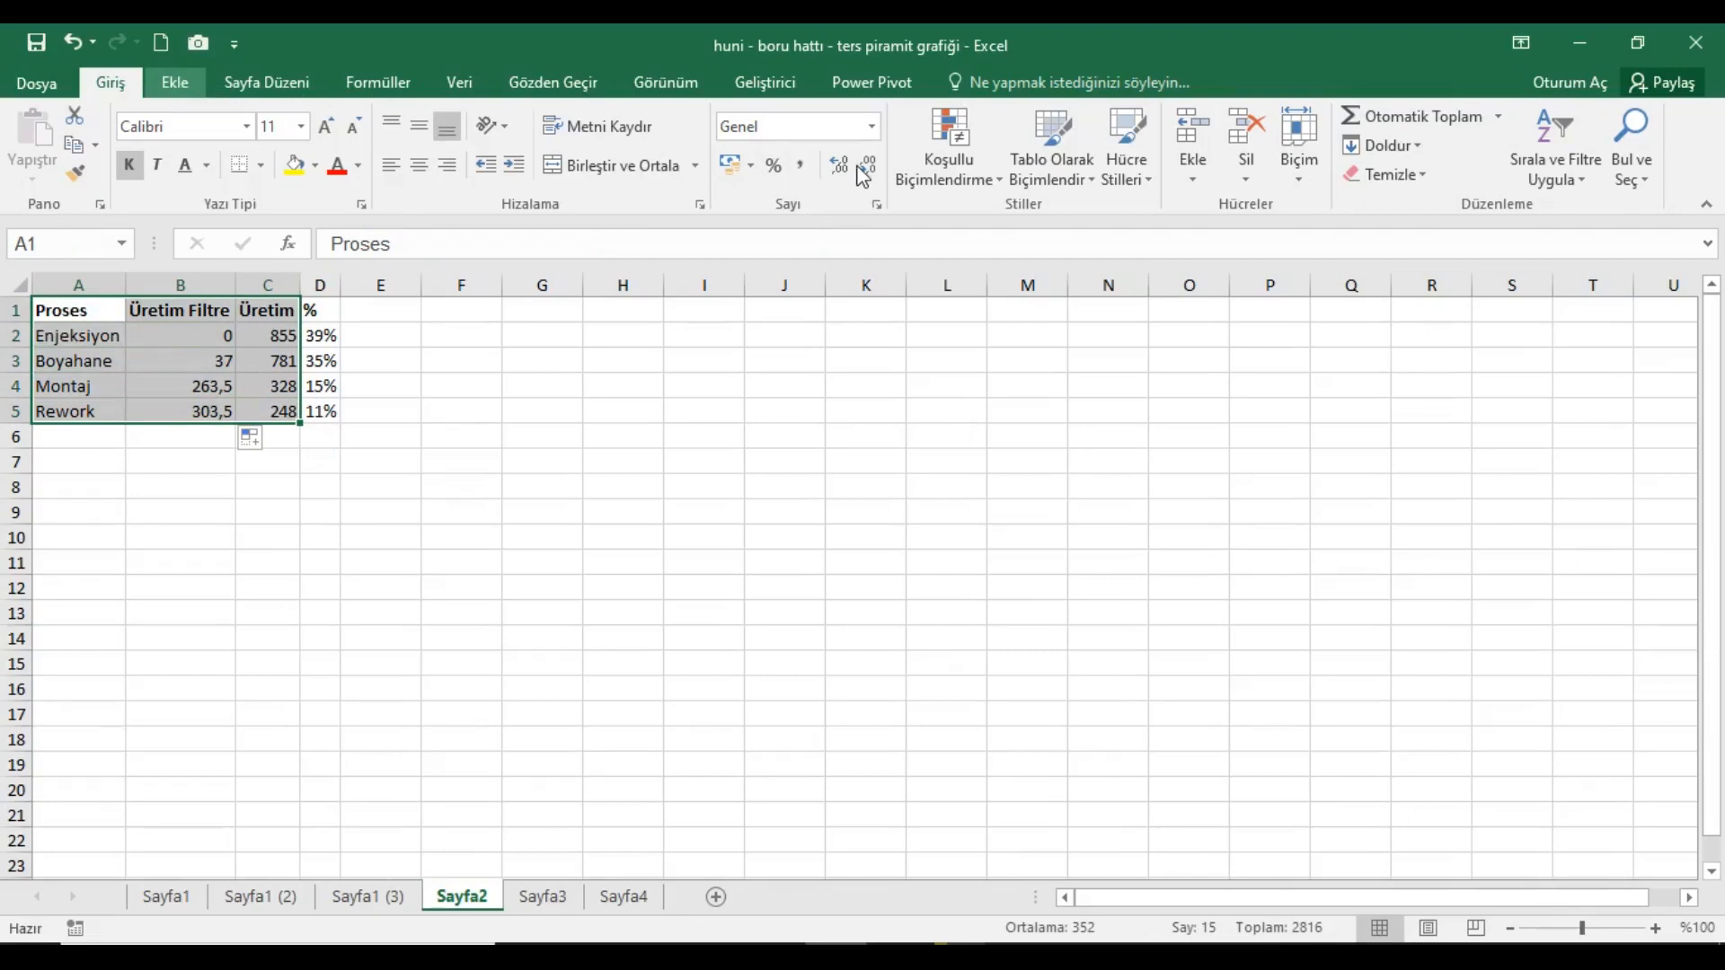
left_click(176, 83)
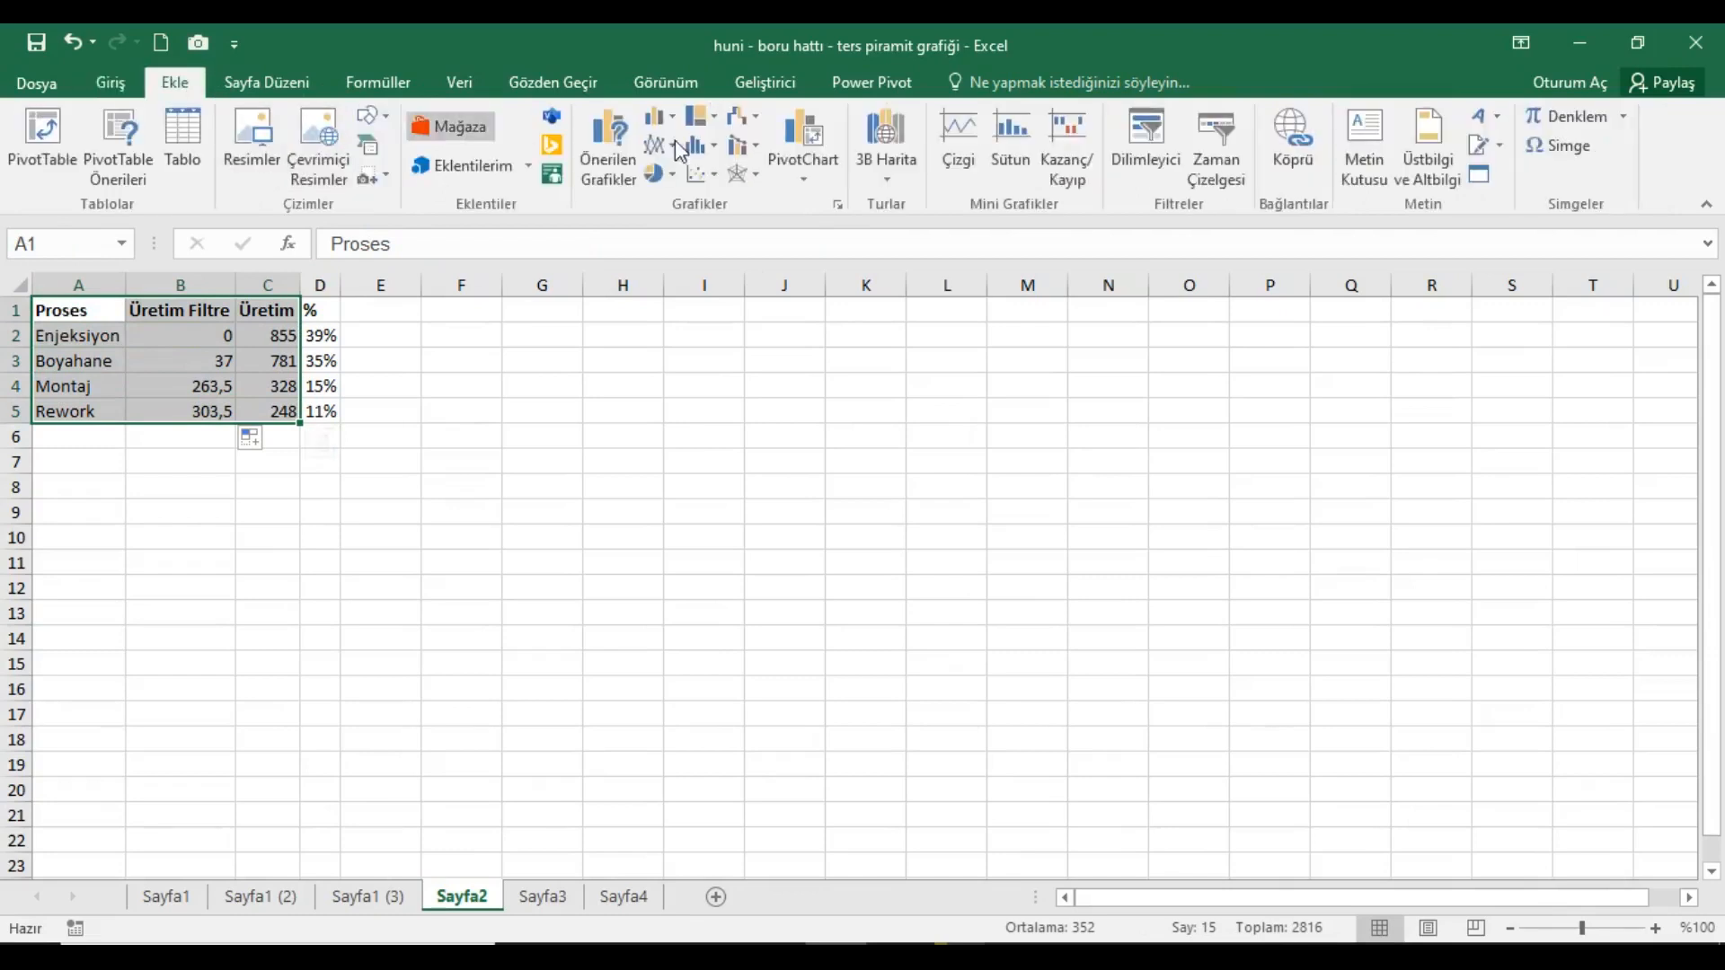
left_click(835, 205)
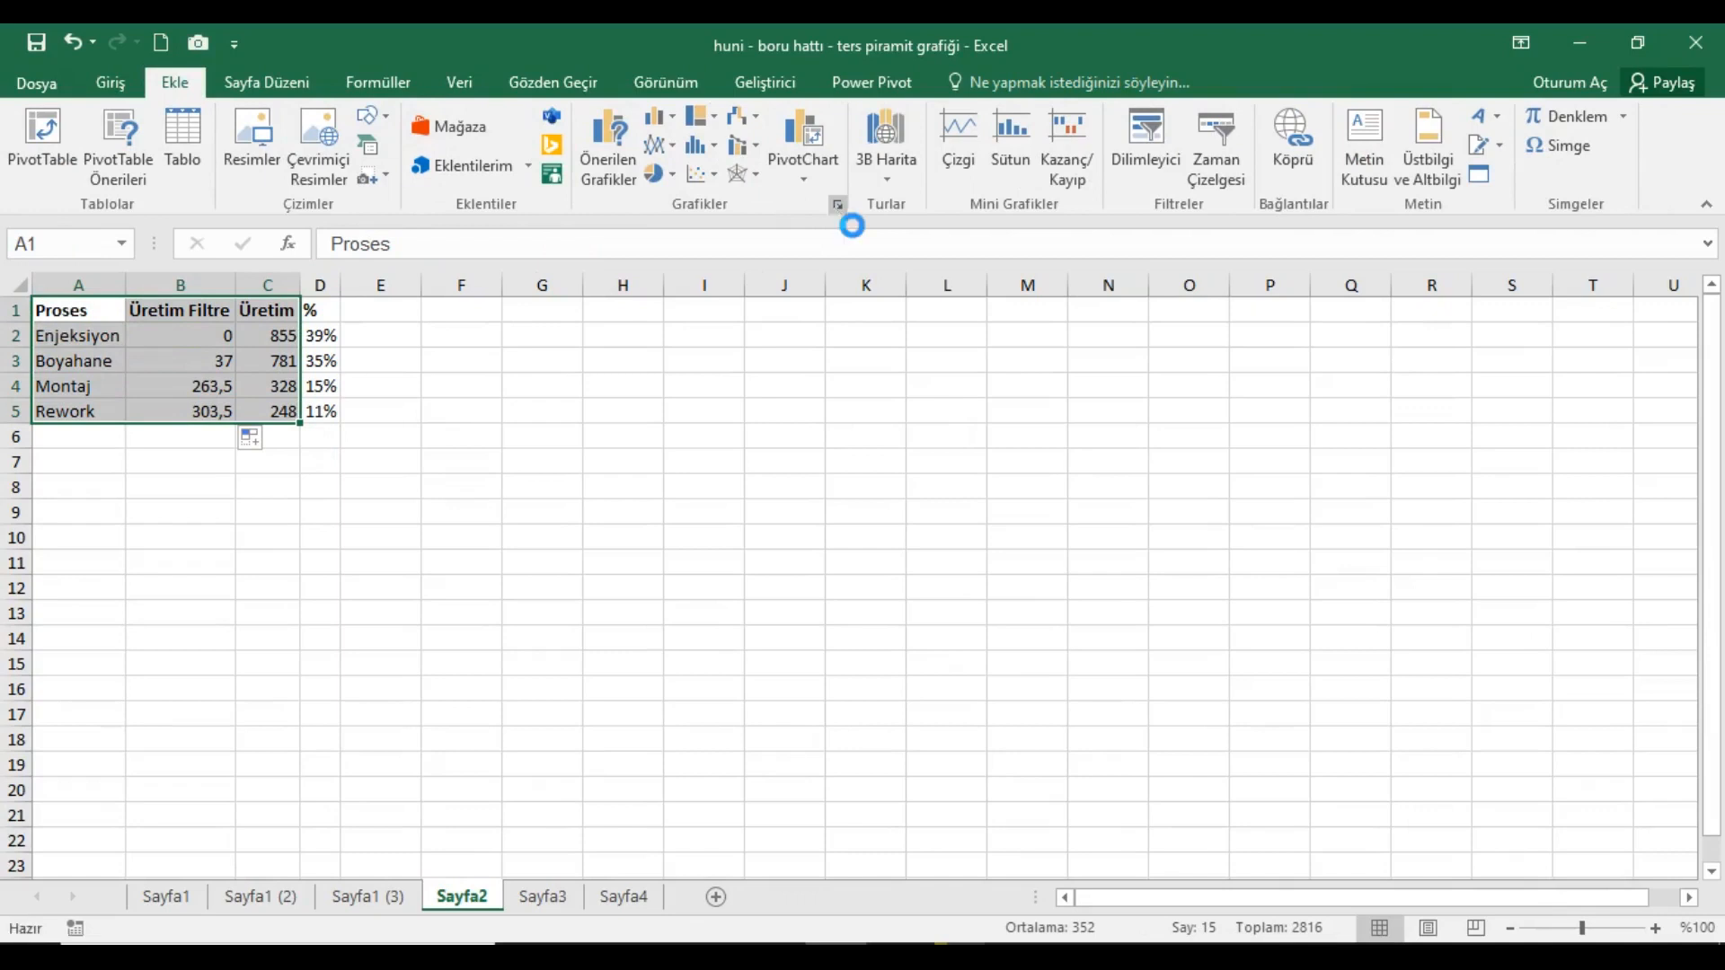
left_click(613, 190)
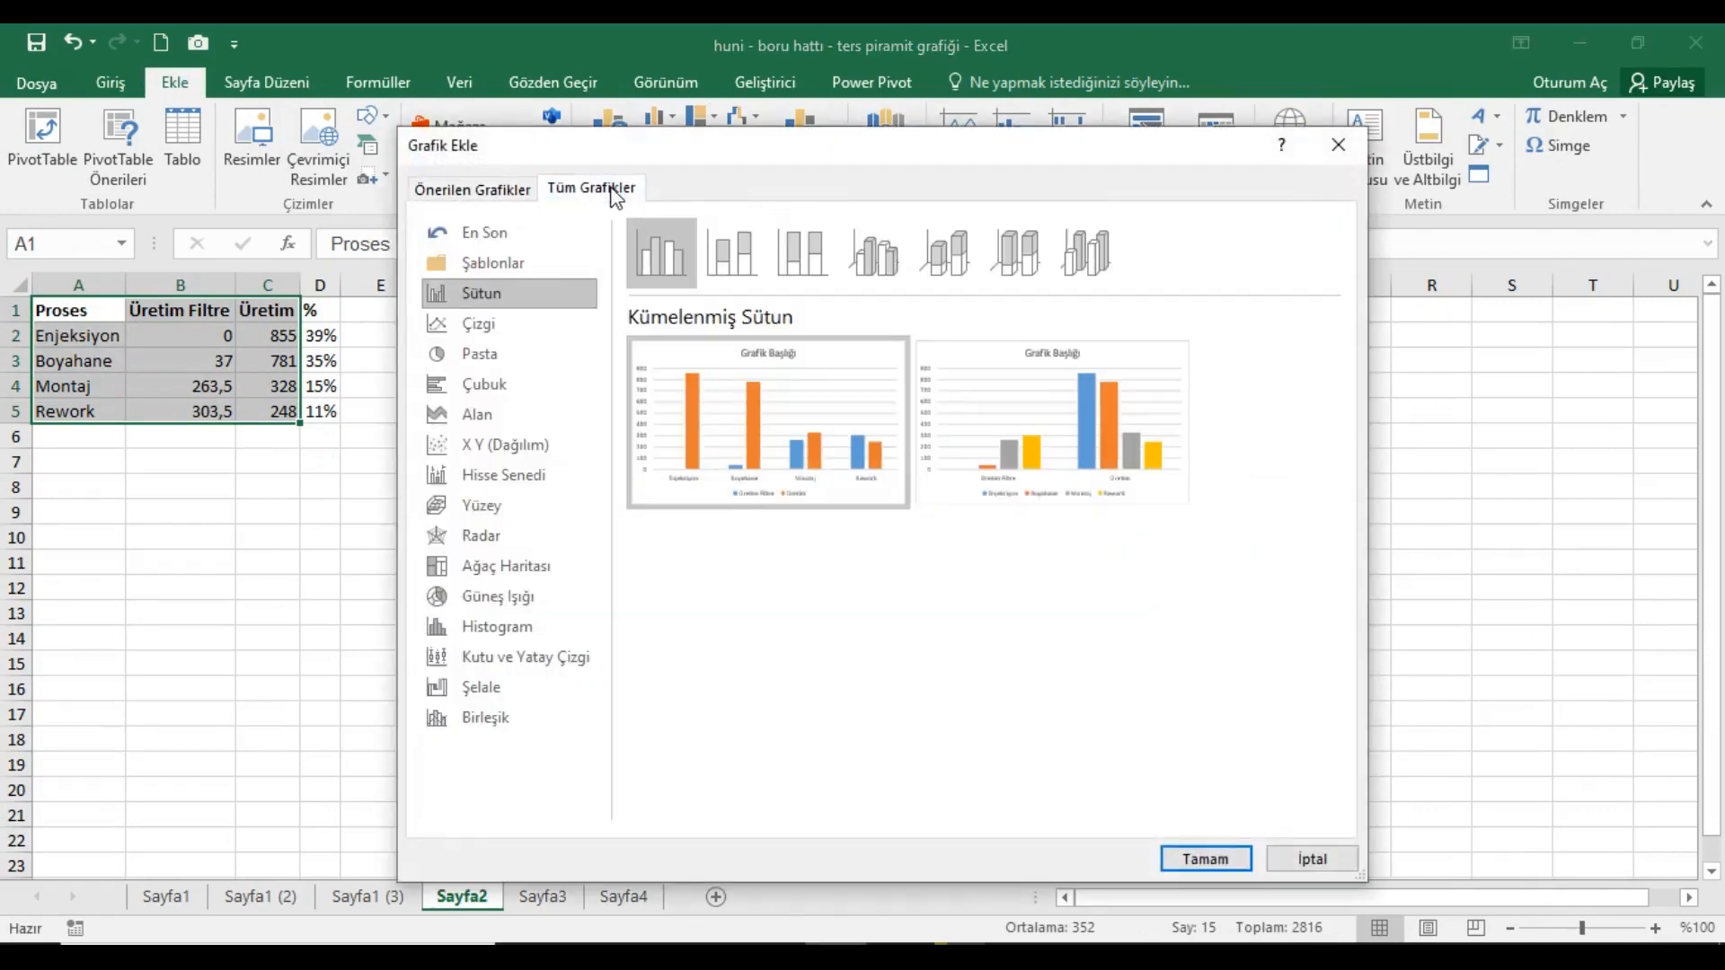
left_click(485, 384)
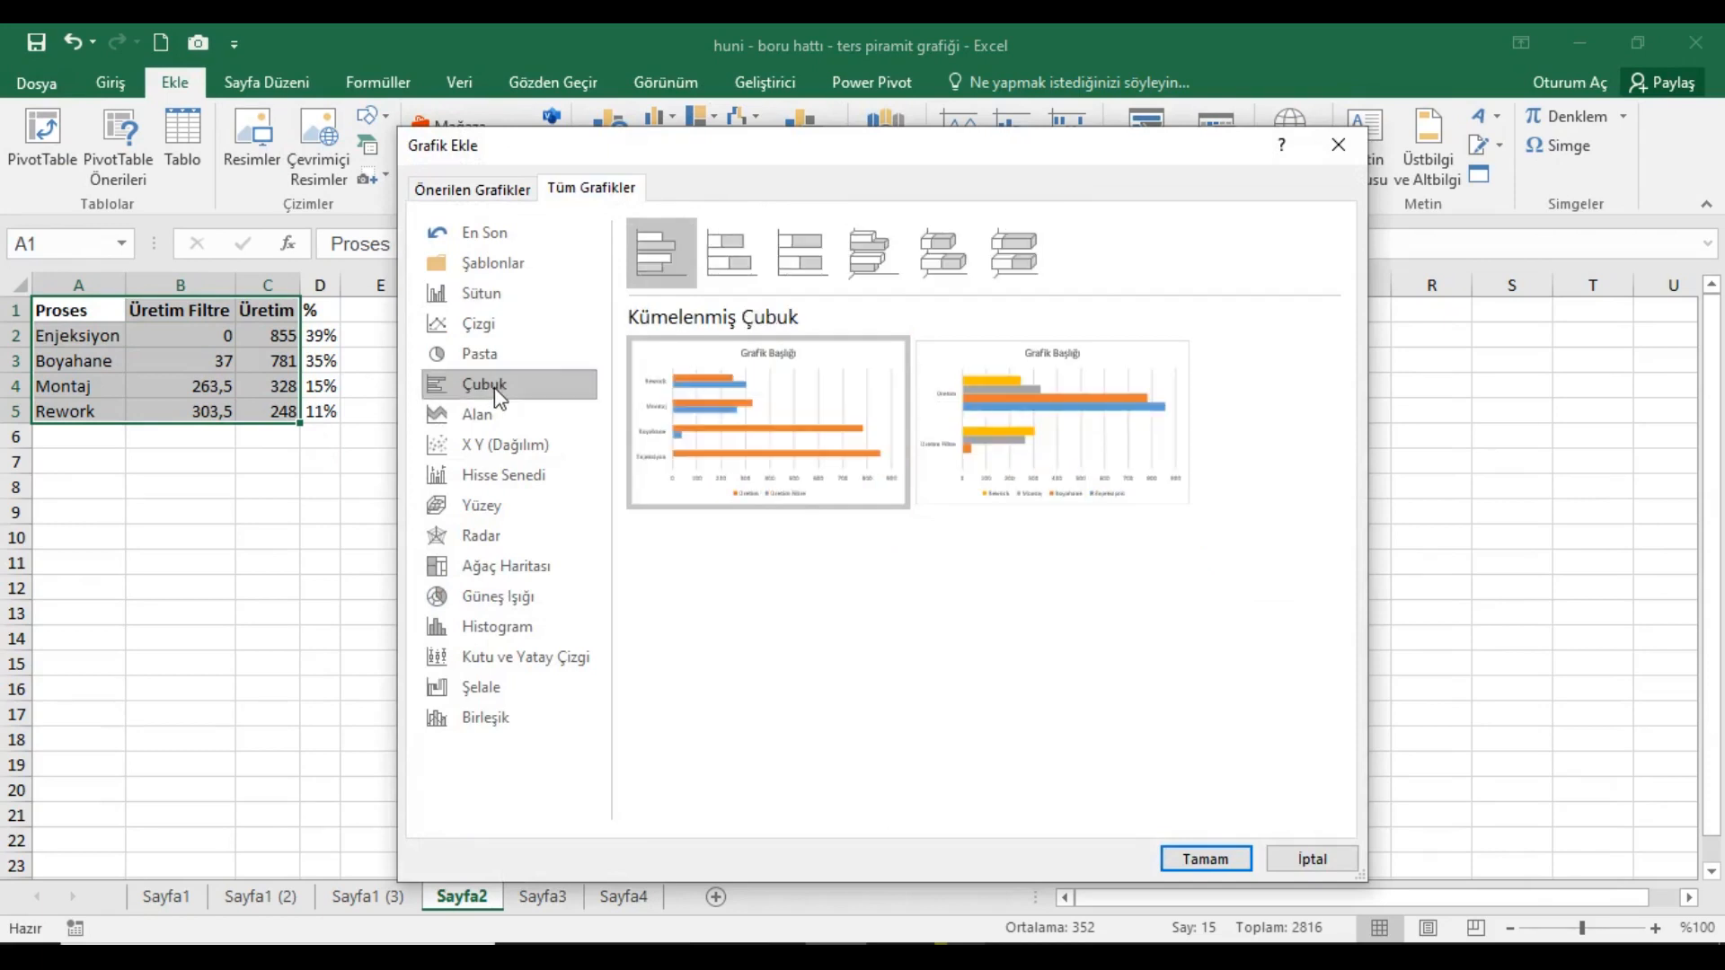
left_click(736, 260)
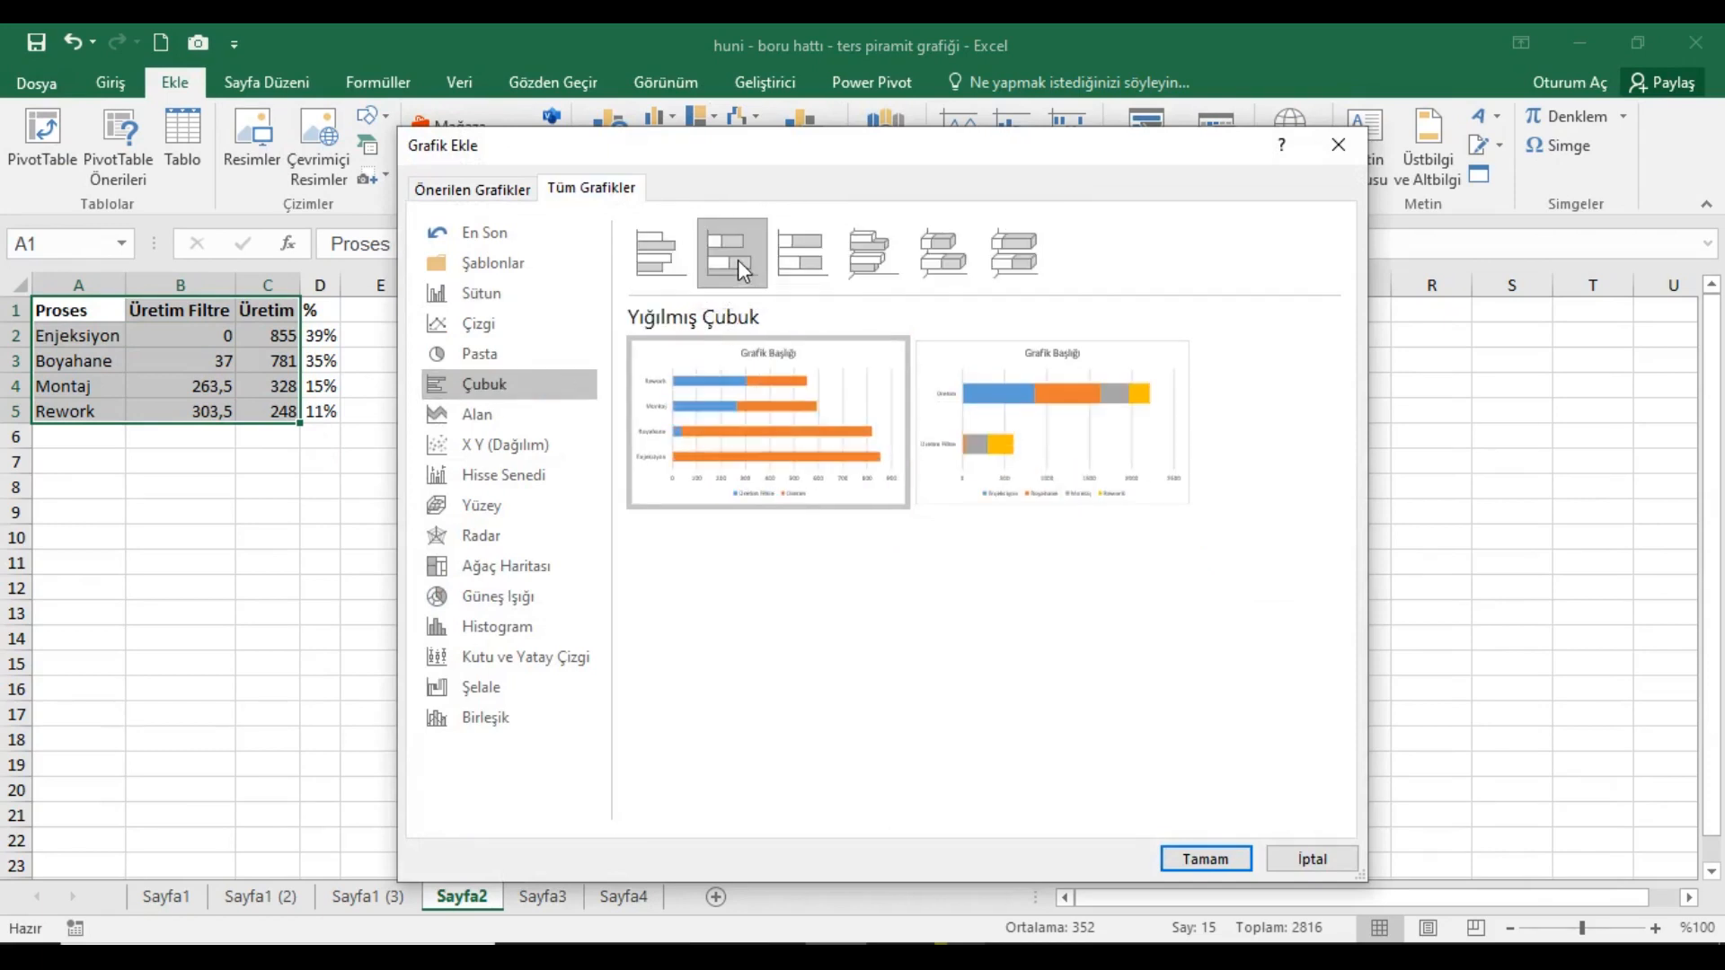
left_click(1197, 858)
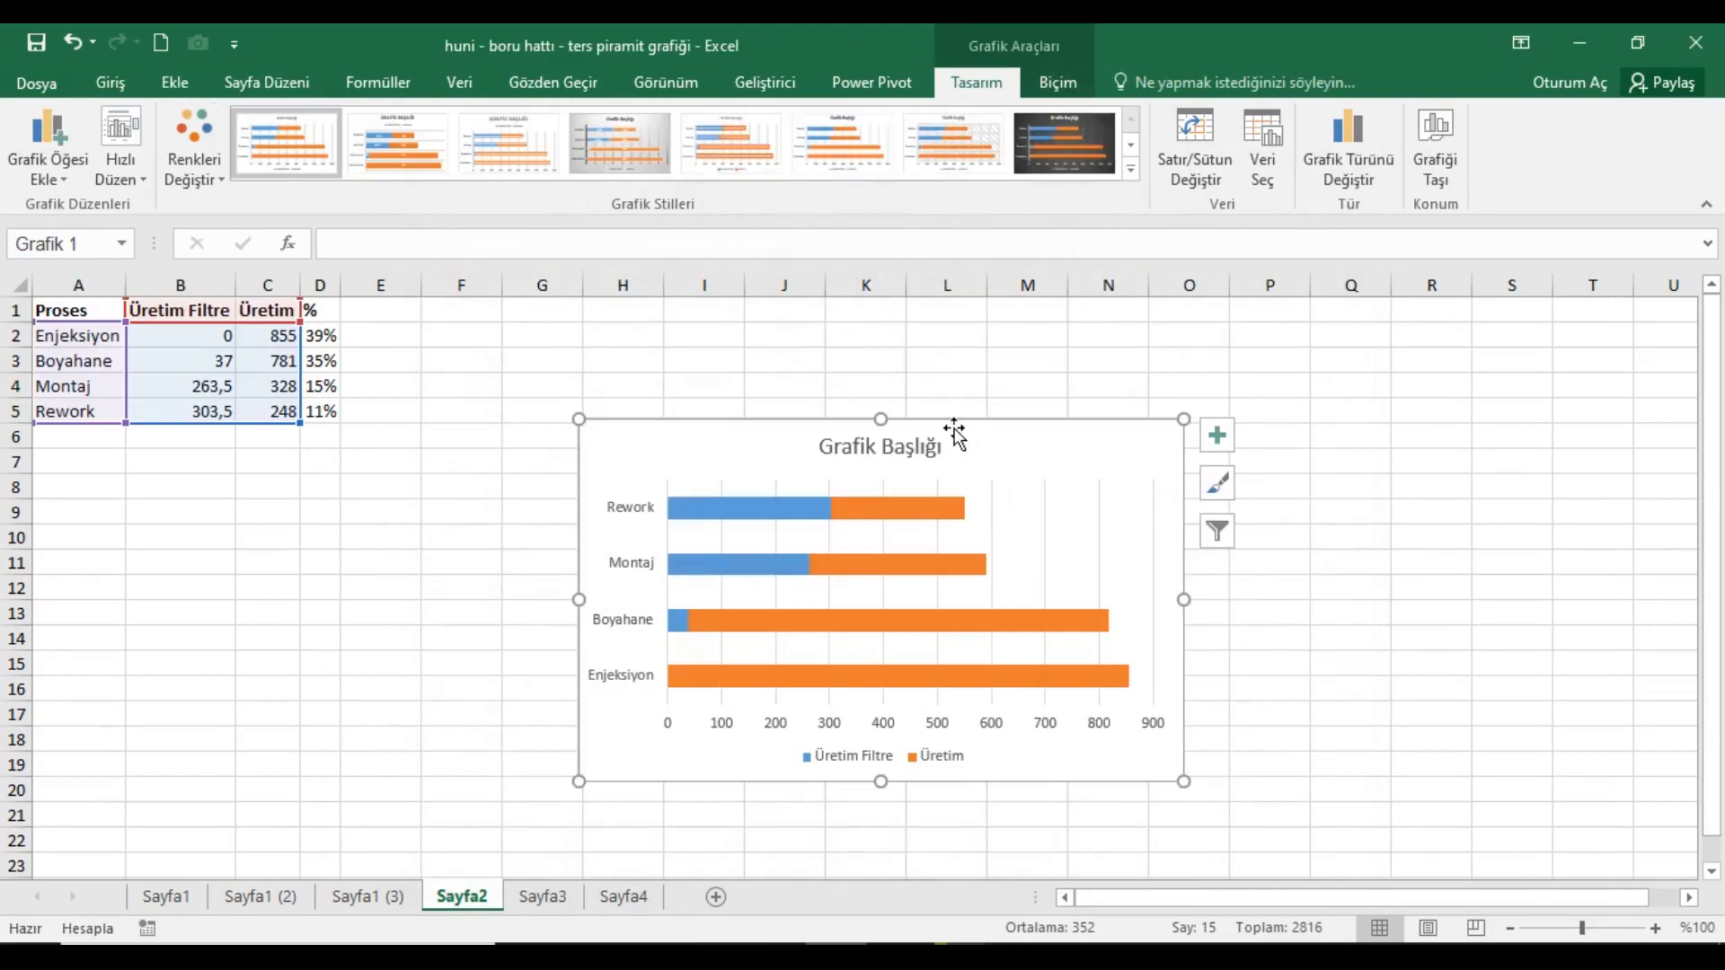
Move the chart beside the data table and enlarge it to span roughly columns F to Q, rows 2 to 21.
left_click_drag(858, 365, 699, 336)
left_click_drag(1006, 688, 1399, 826)
left_click_drag(1065, 336, 1078, 344)
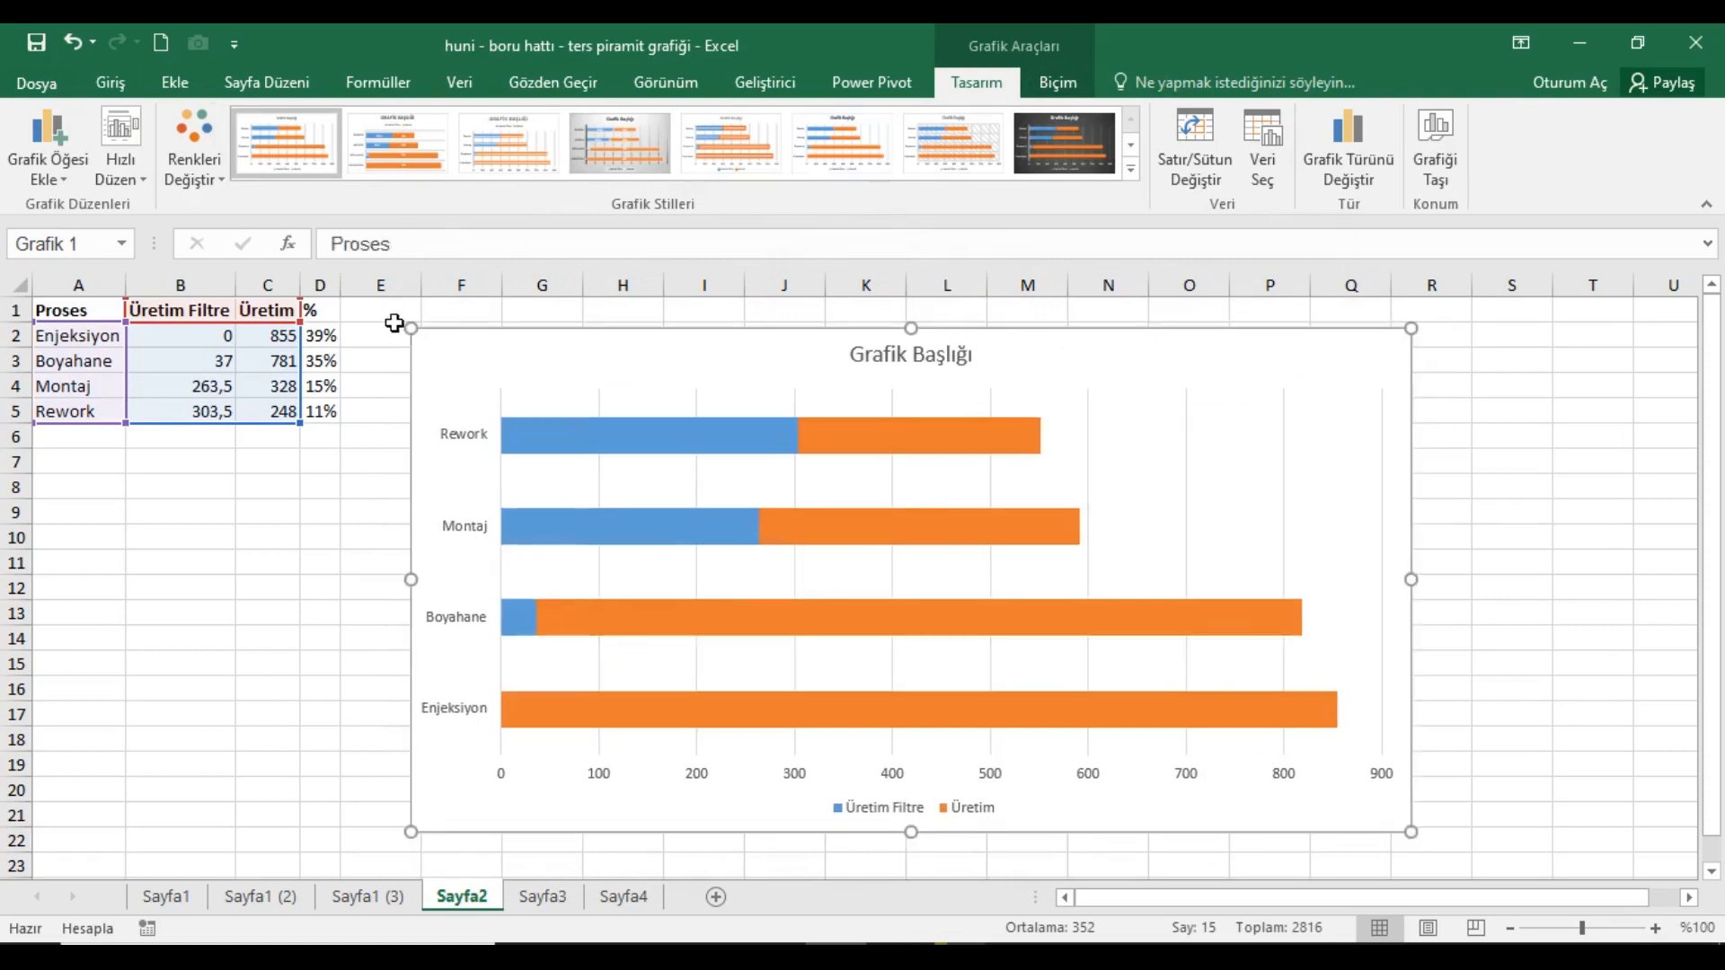
Hide the worksheet gridlines (Kılavuz Çizgileri) on Sayfa2.
left_click(396, 316)
left_click(658, 84)
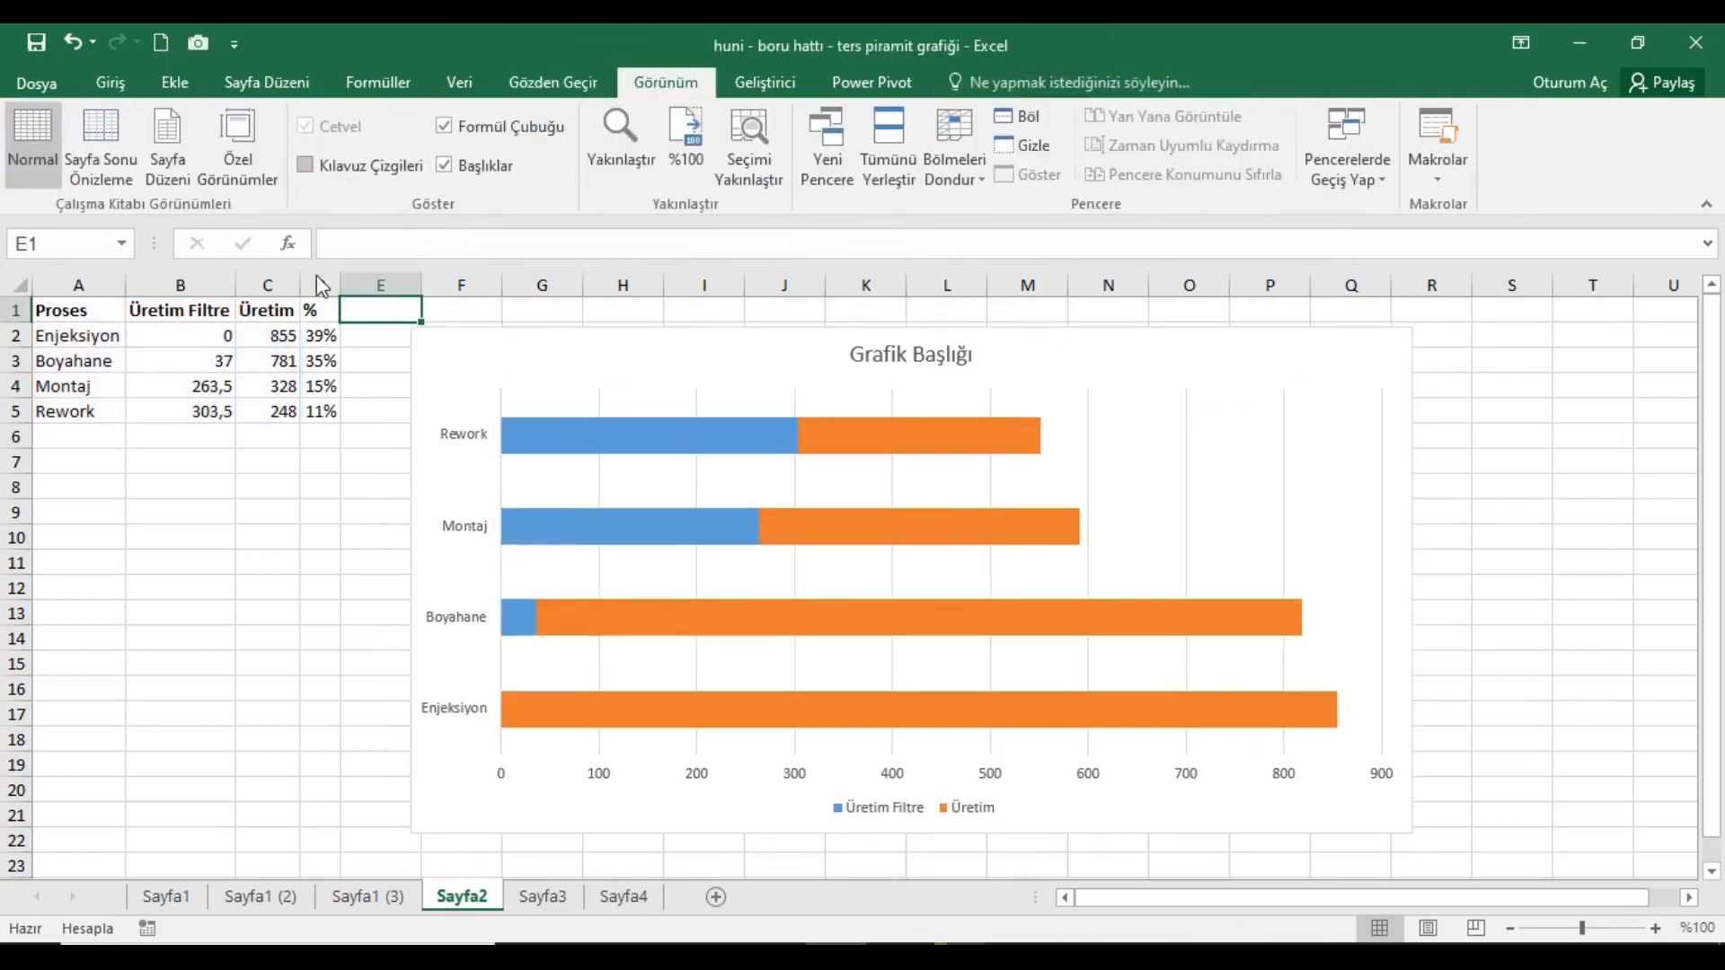
left_click(92, 314)
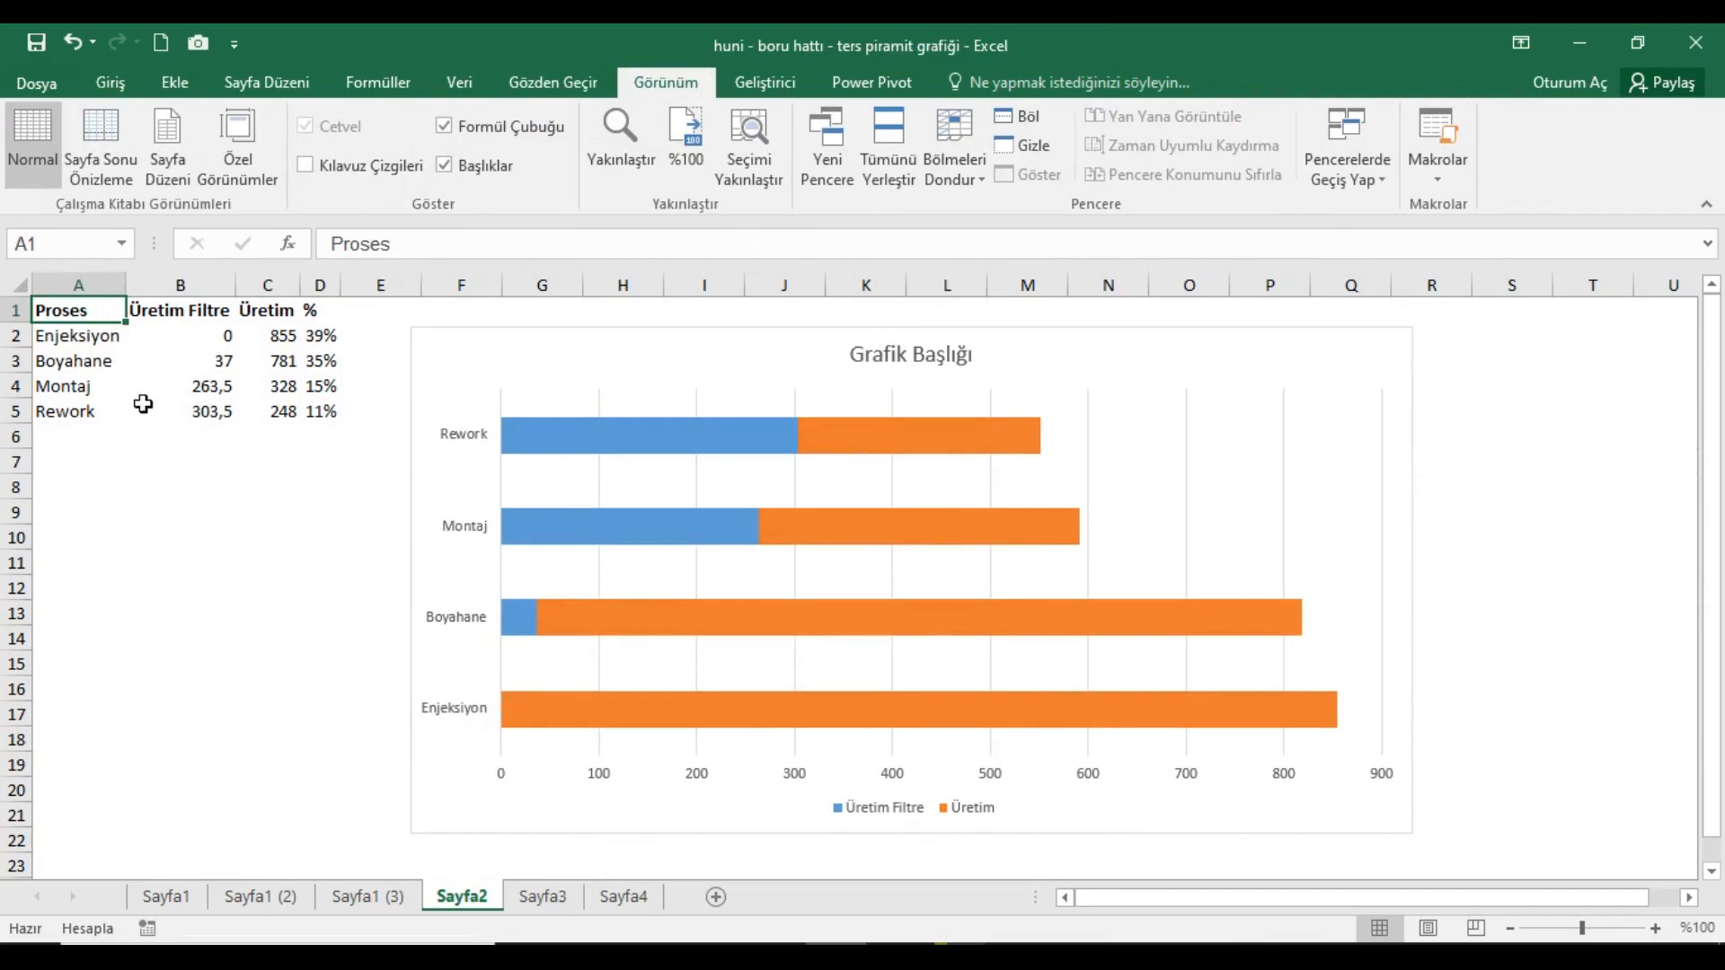
Set the chart's process category axis to show its categories in reverse order (Ters sırada kategoriler).
left_click(461, 443)
right_click(458, 434)
left_click(555, 731)
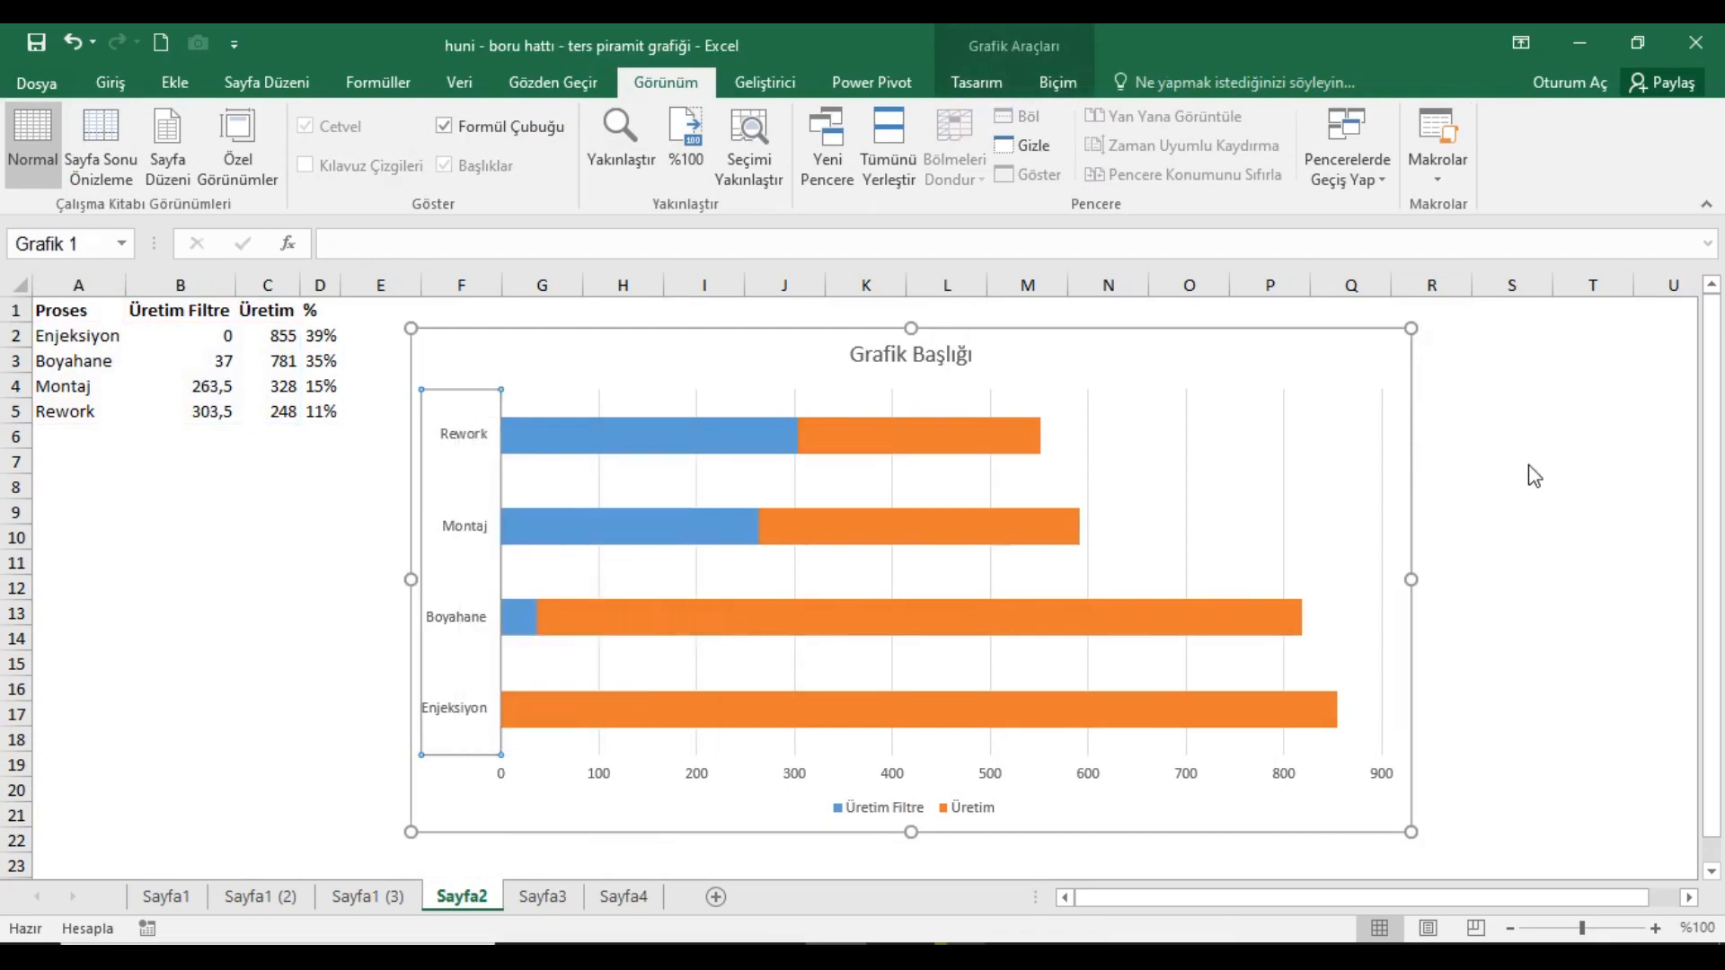
left_click_drag(1688, 470, 1708, 519)
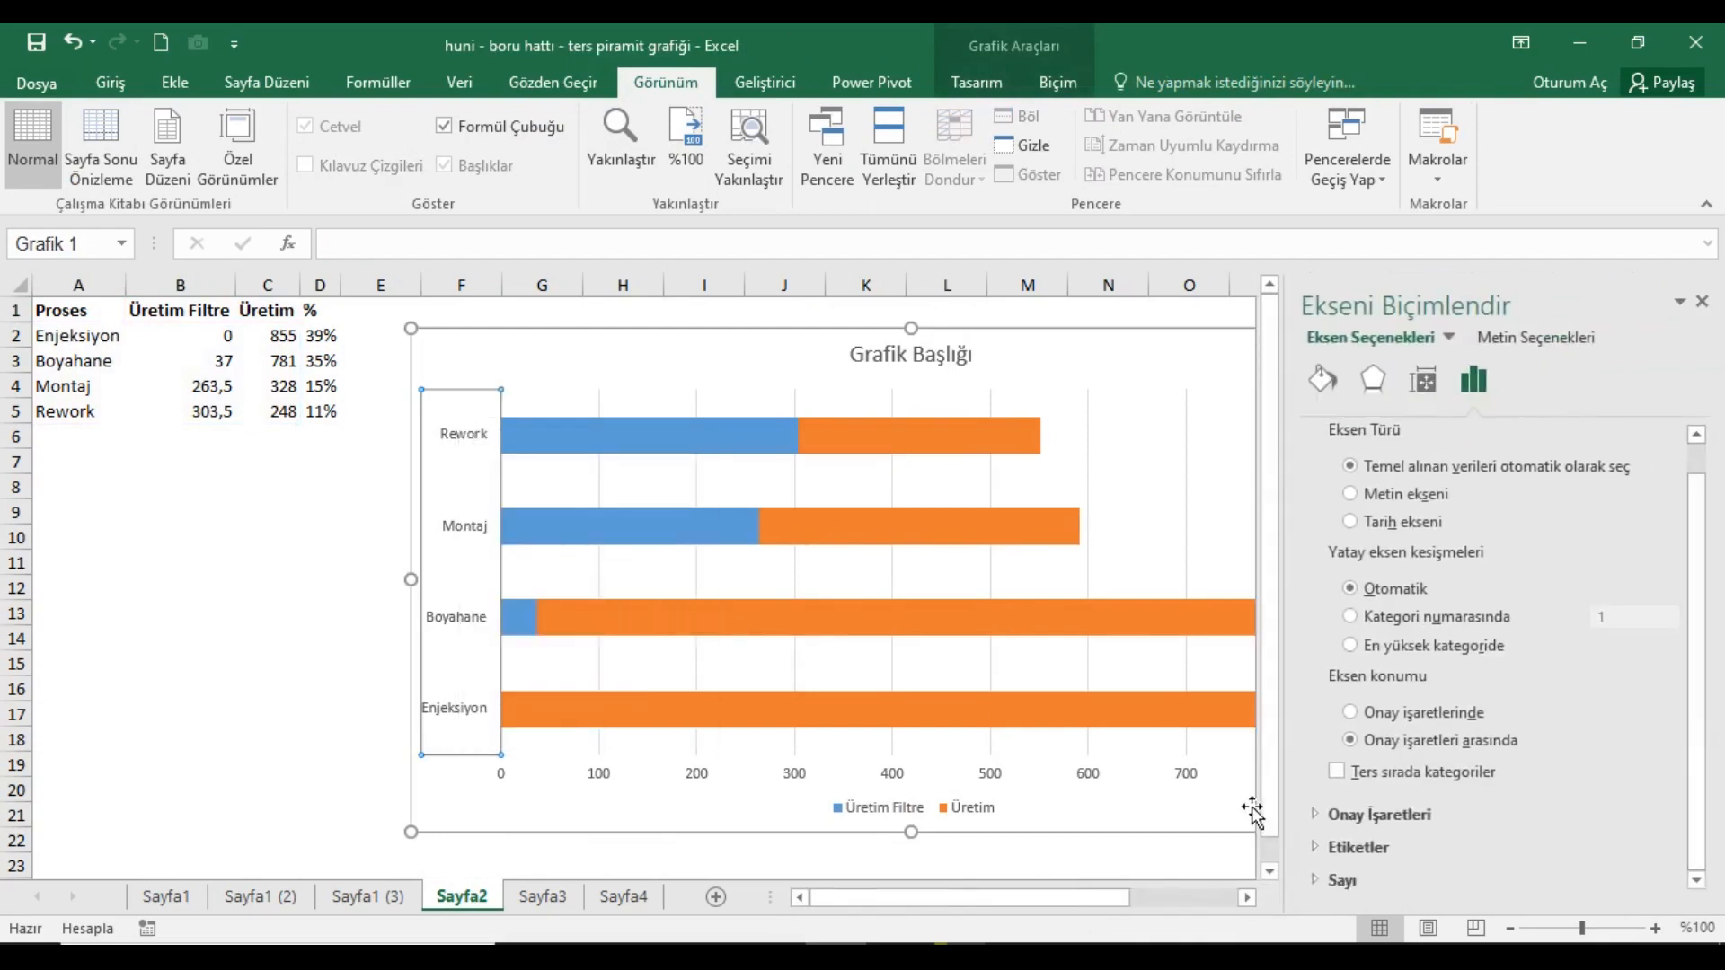
left_click(1337, 772)
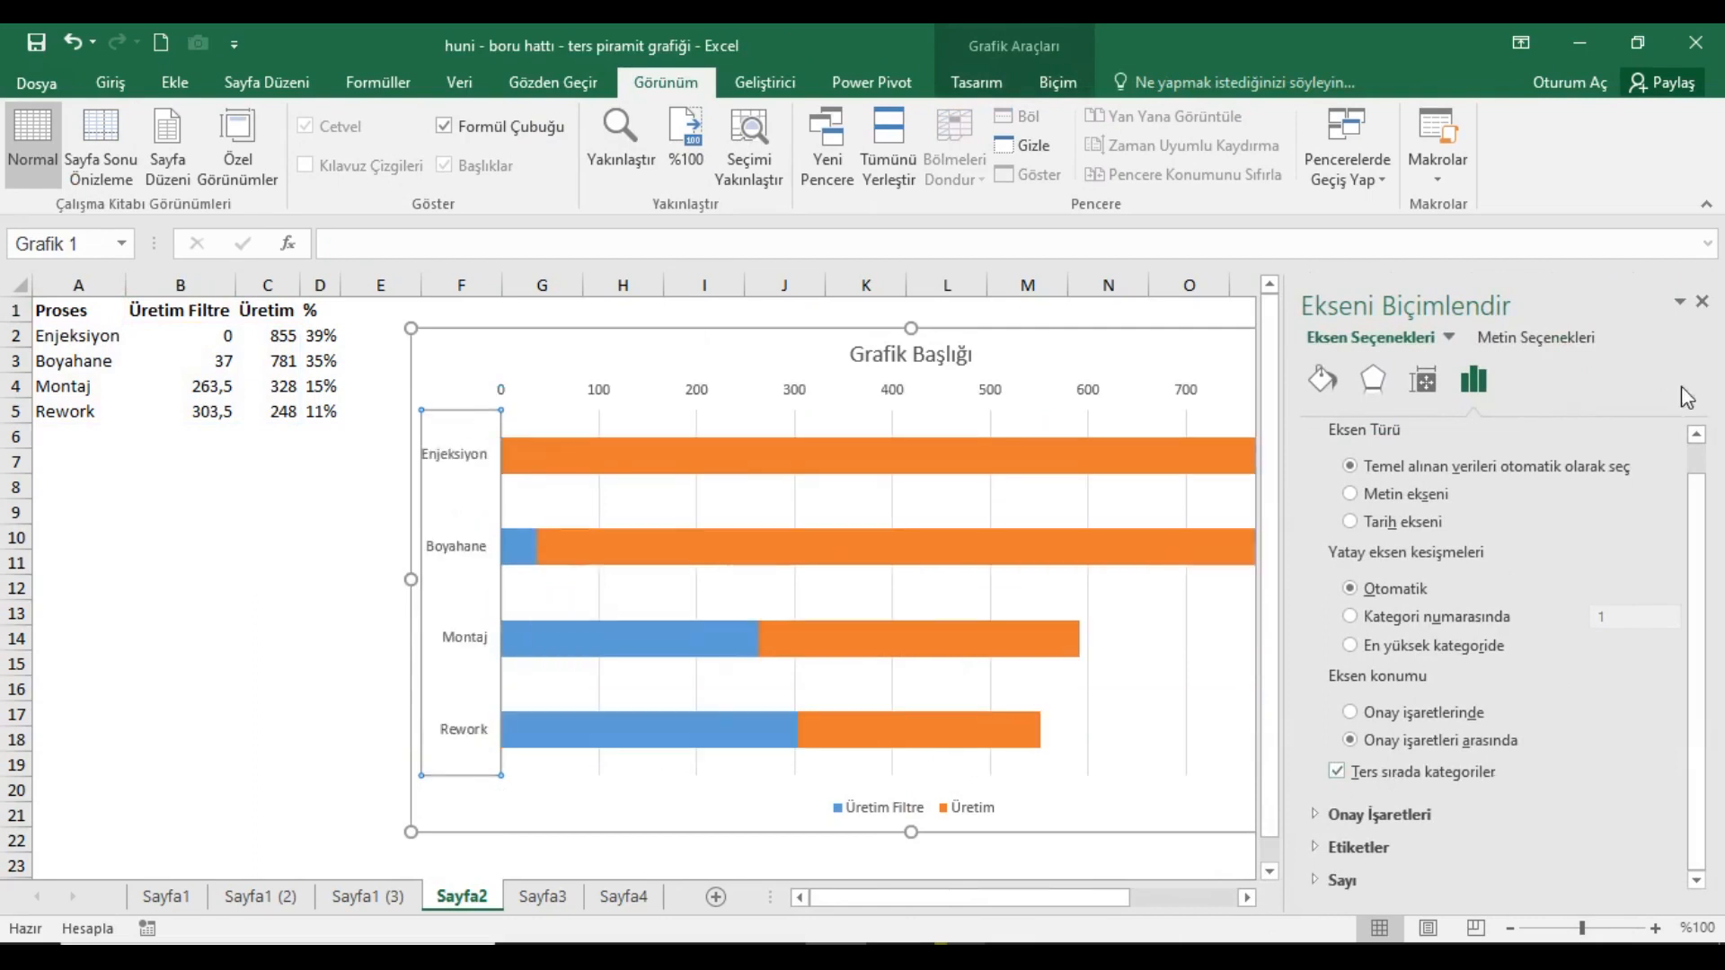
left_click(1702, 303)
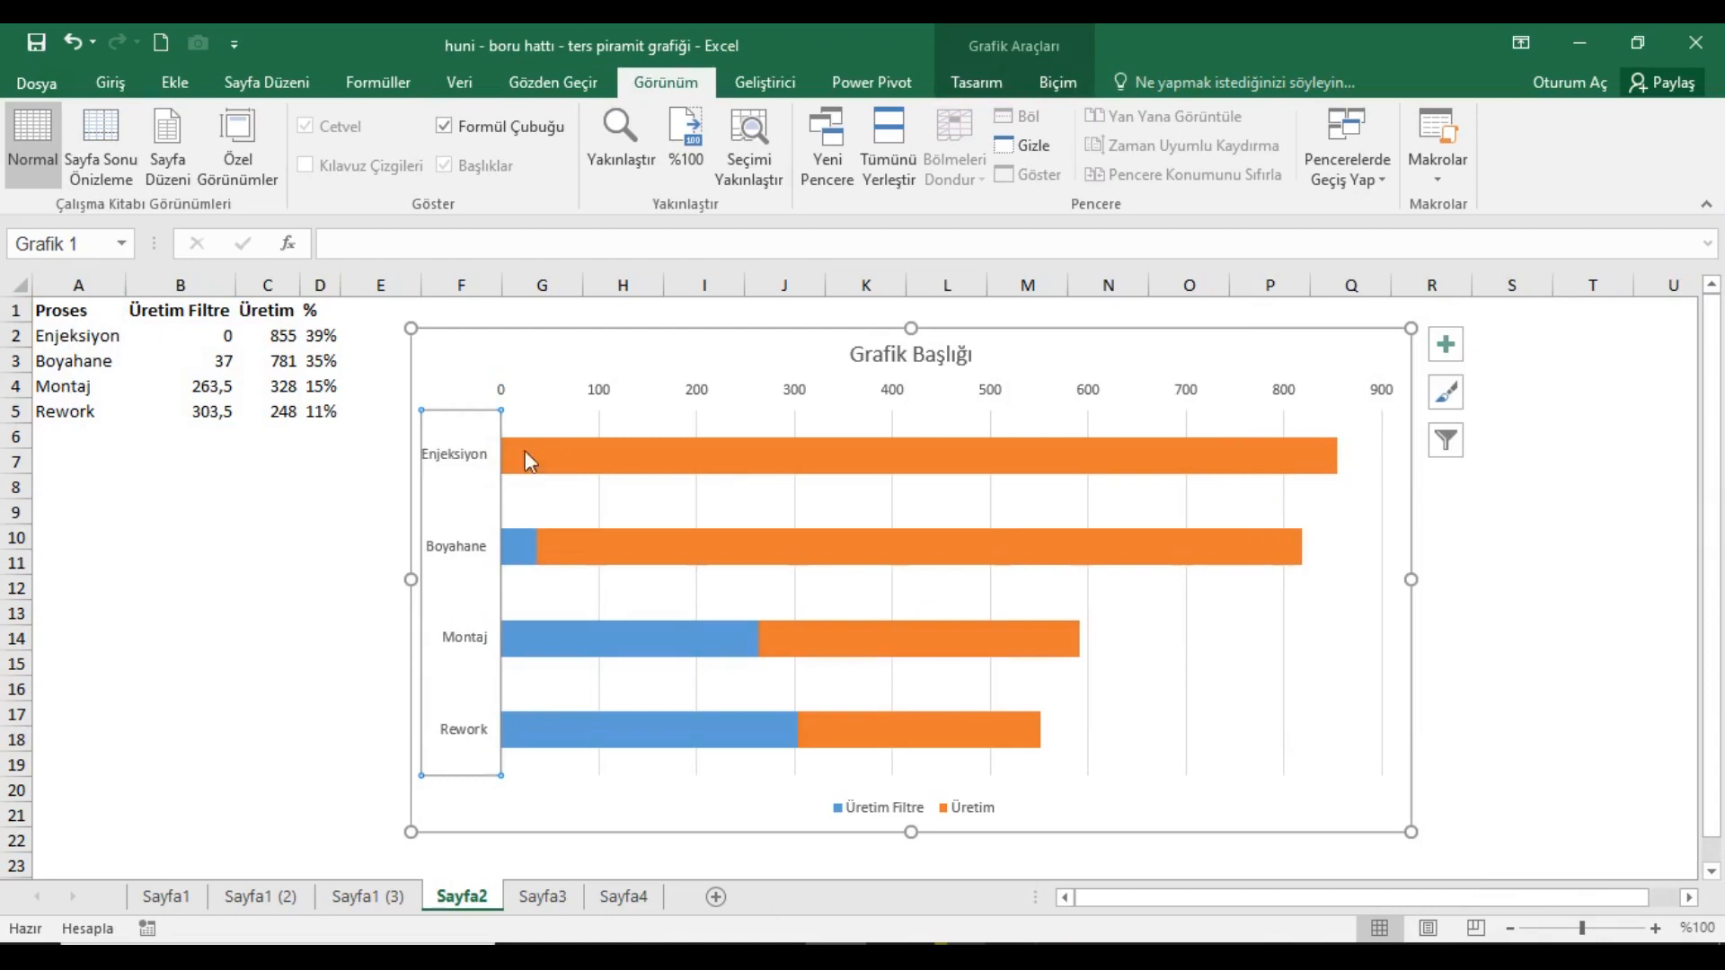
Review the Üretim Filtre formulas in B2 and B3 and compare them with the bars in the chart.
left_click(84, 319)
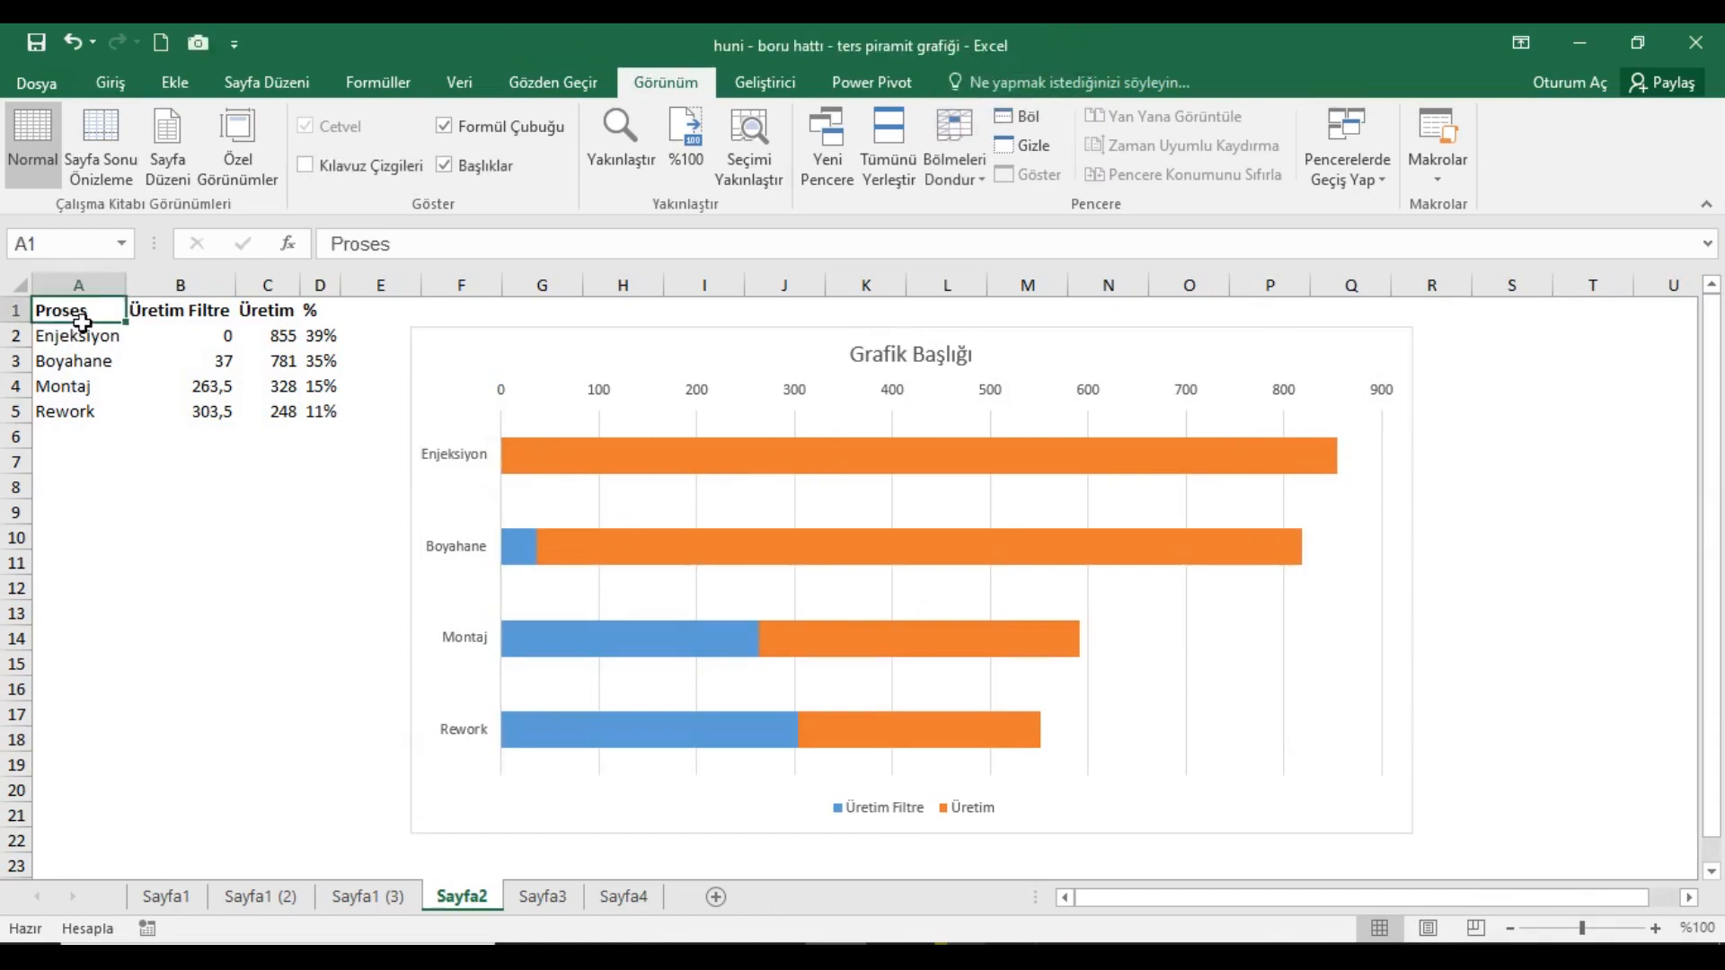
left_click(229, 343)
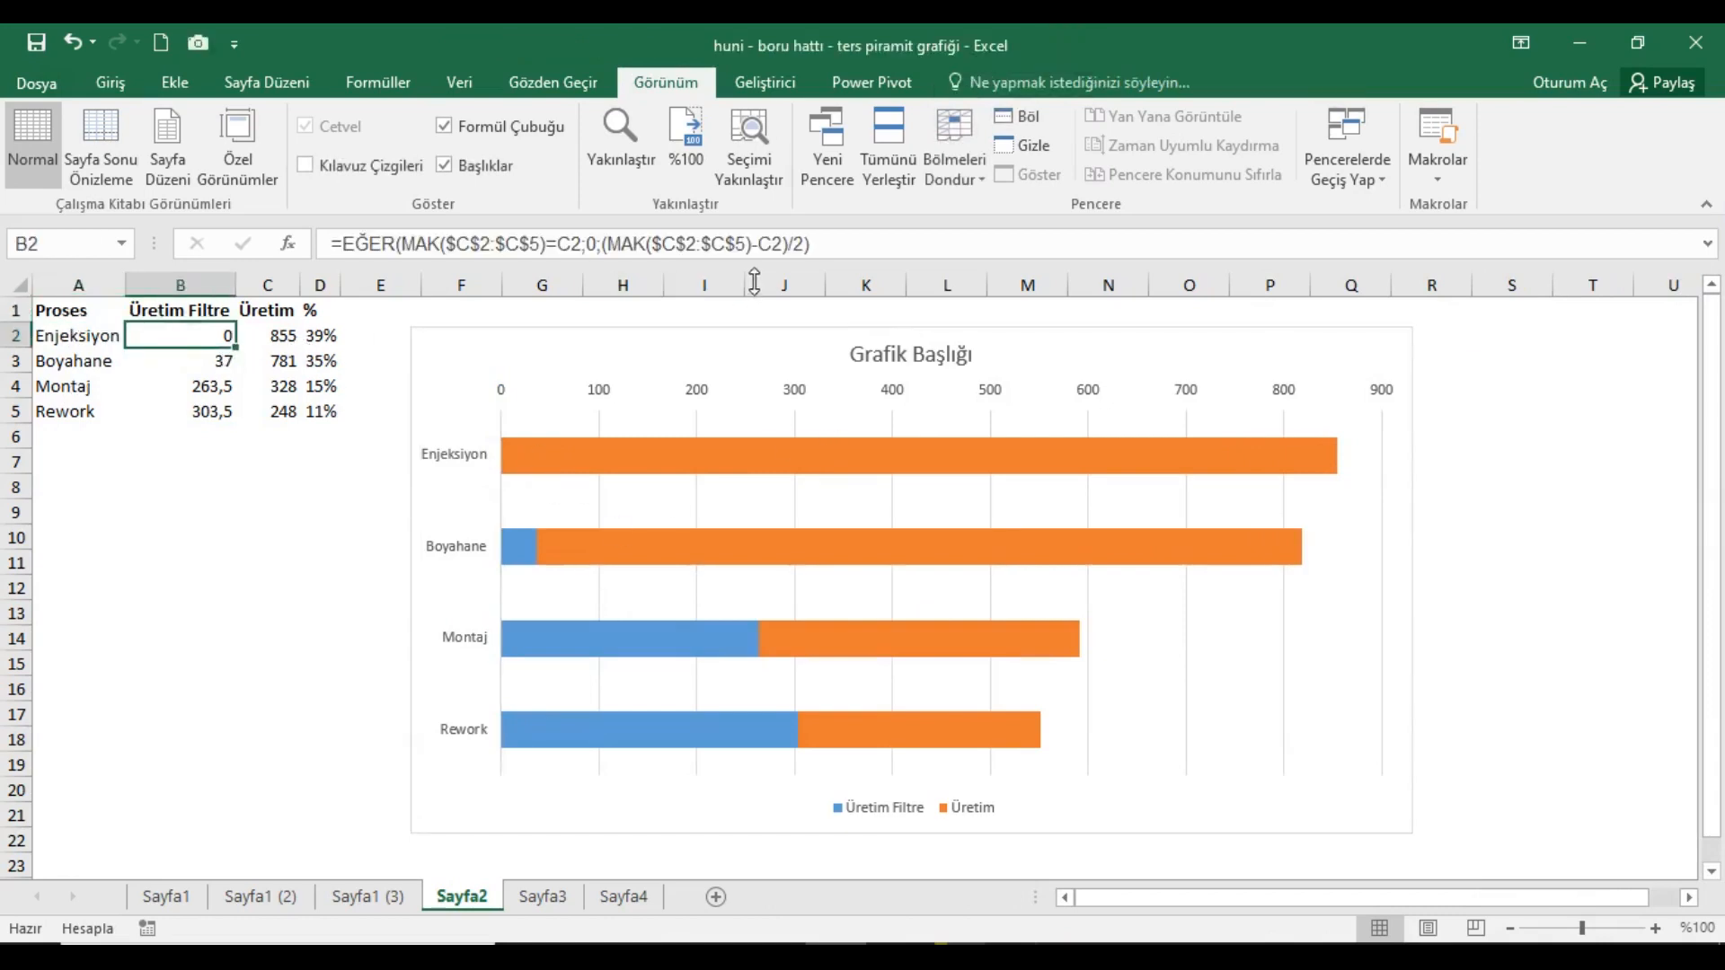
left_click(228, 363)
left_click(229, 343)
left_click(1361, 499)
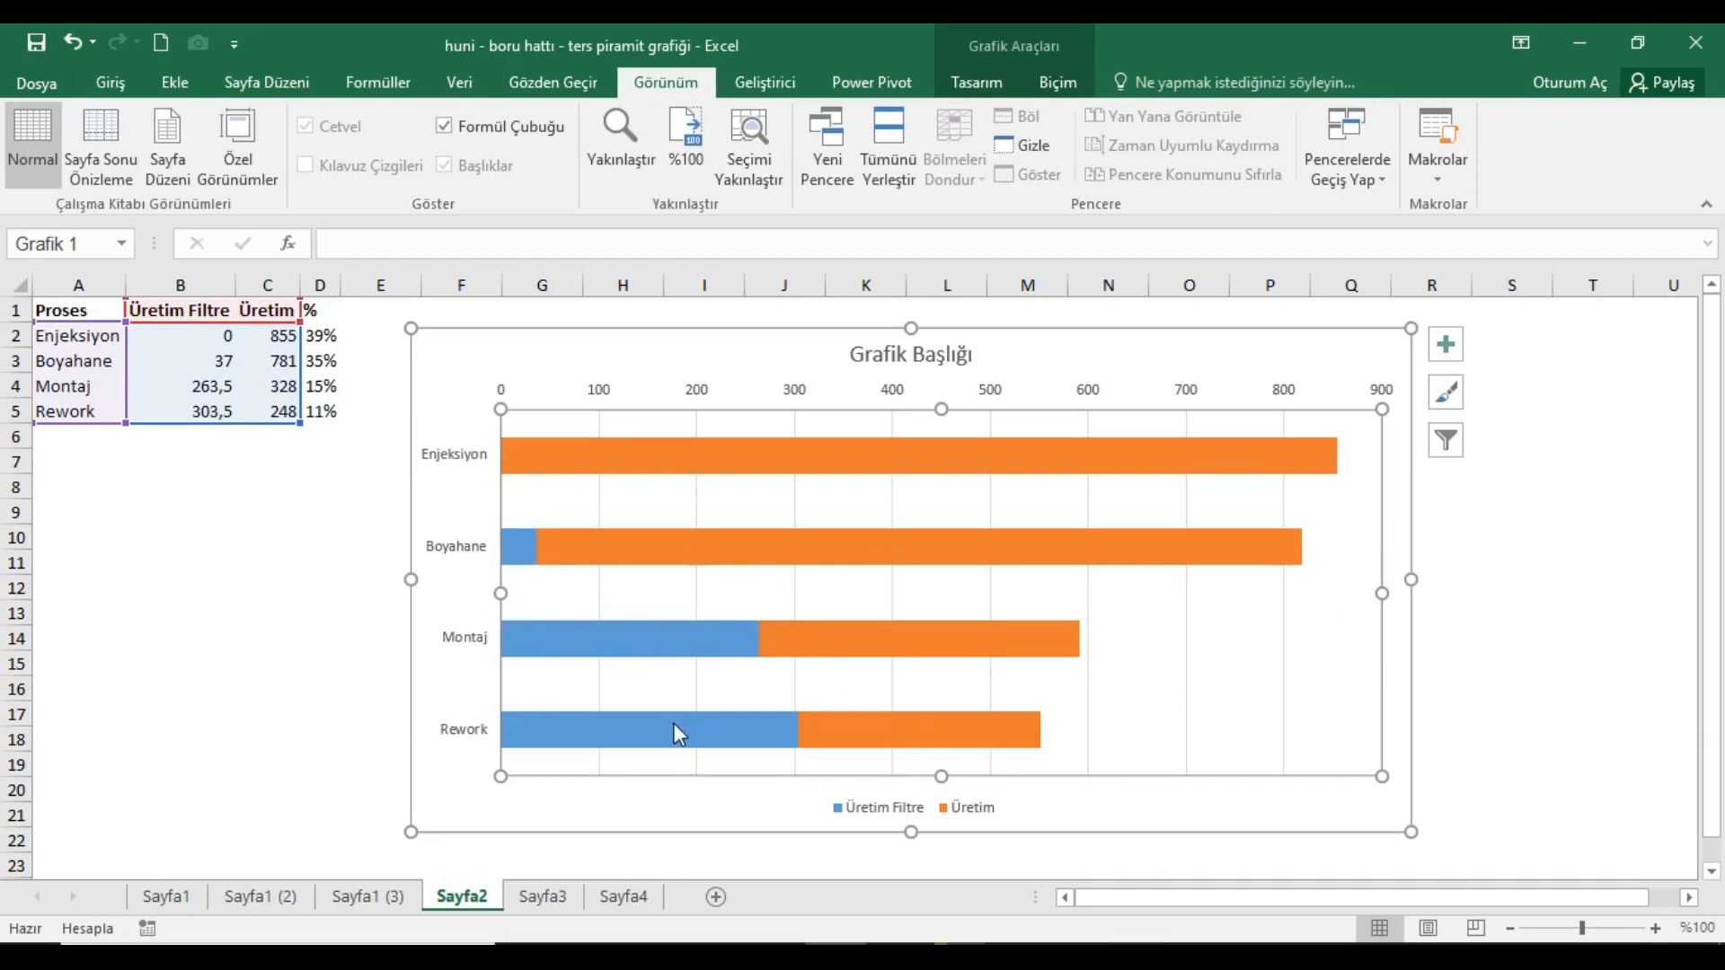
Remove the axes, chart title, gridlines and legend from the stacked bar chart.
mouse_move(687, 725)
mouse_move(523, 557)
left_click(1445, 350)
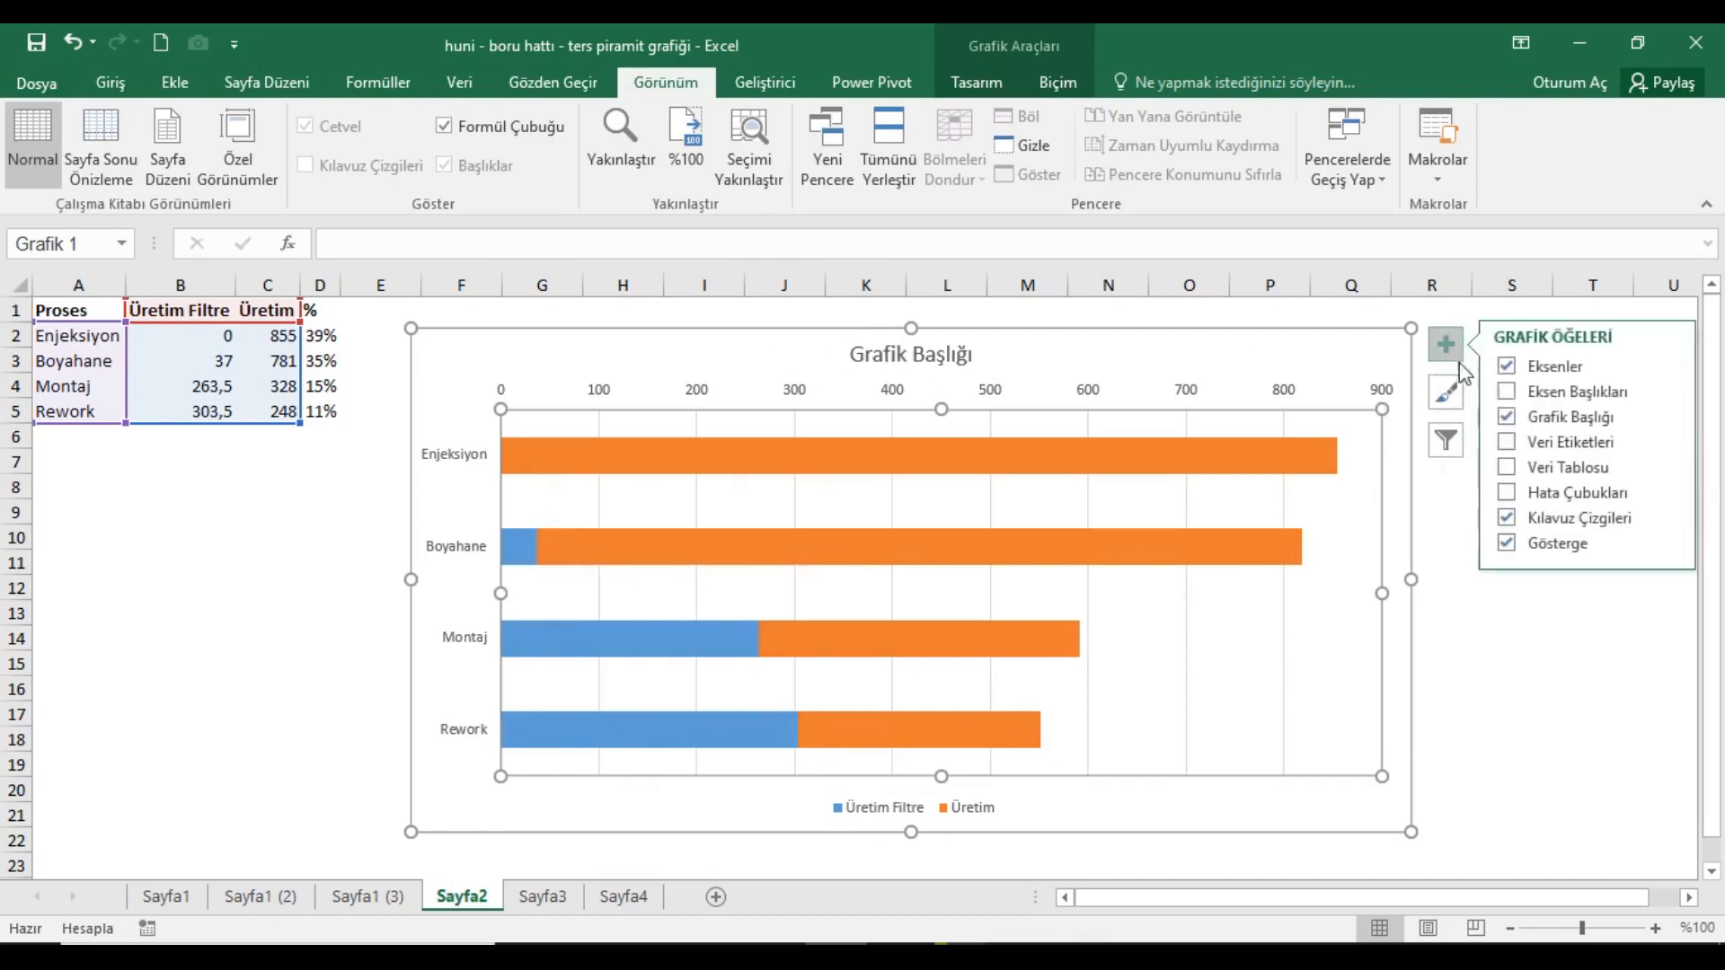
left_click(1506, 365)
left_click(1506, 416)
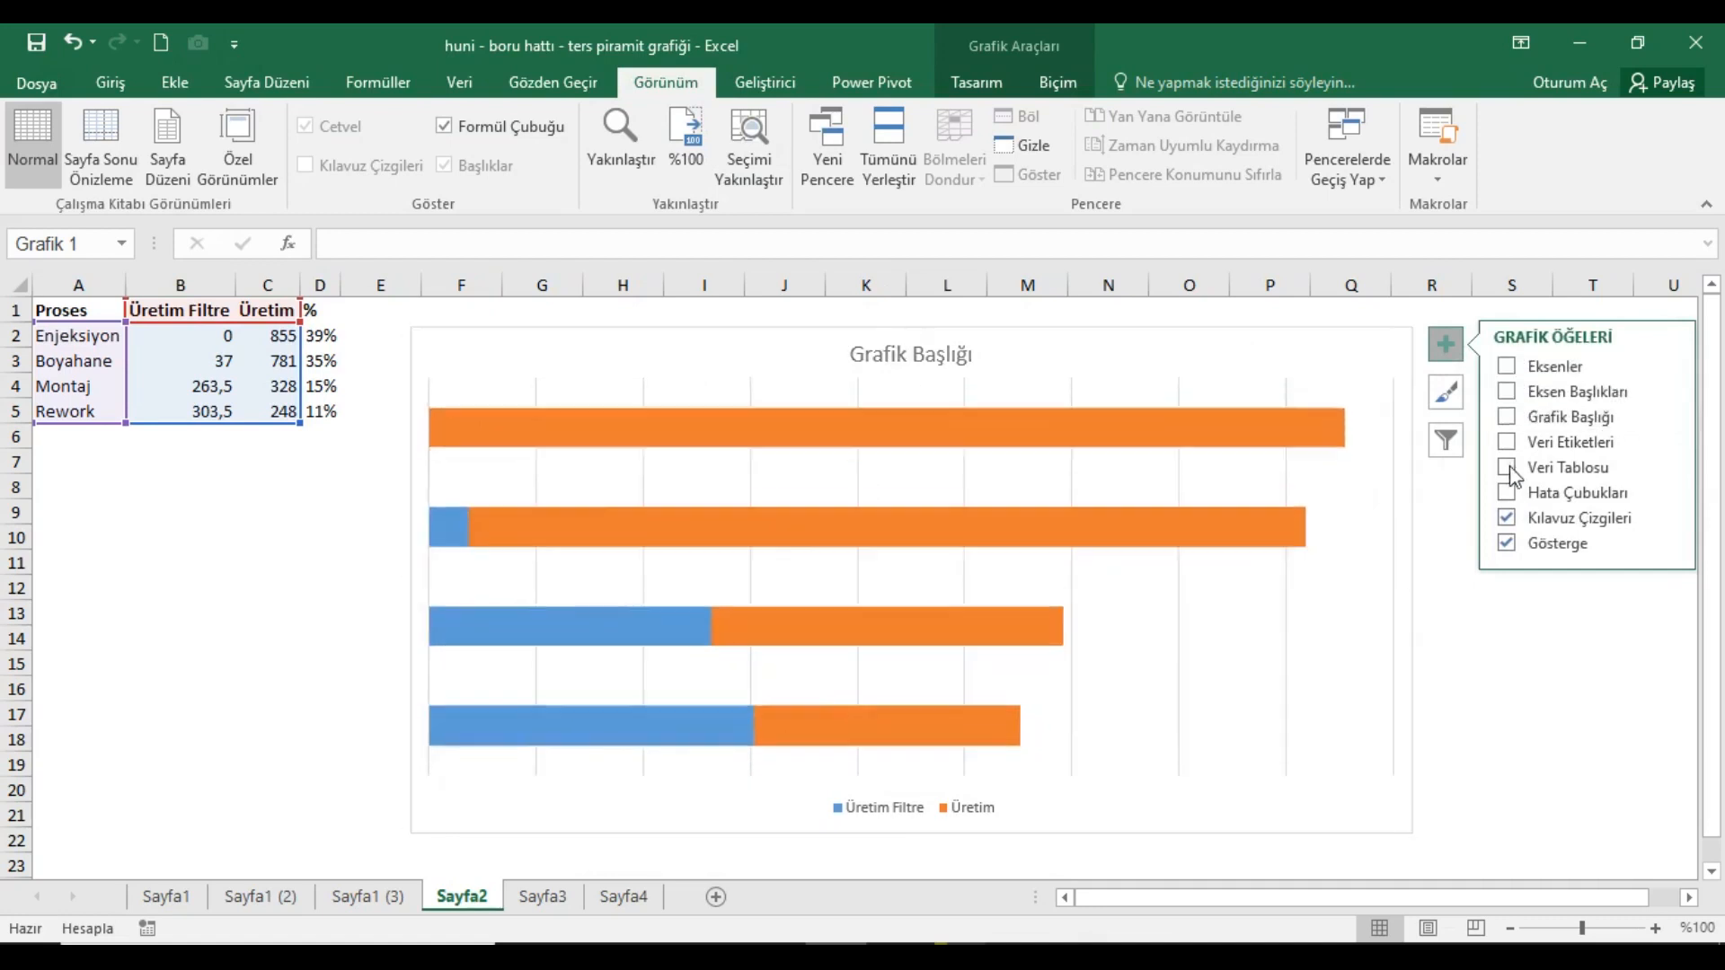
left_click(1507, 518)
left_click(1506, 544)
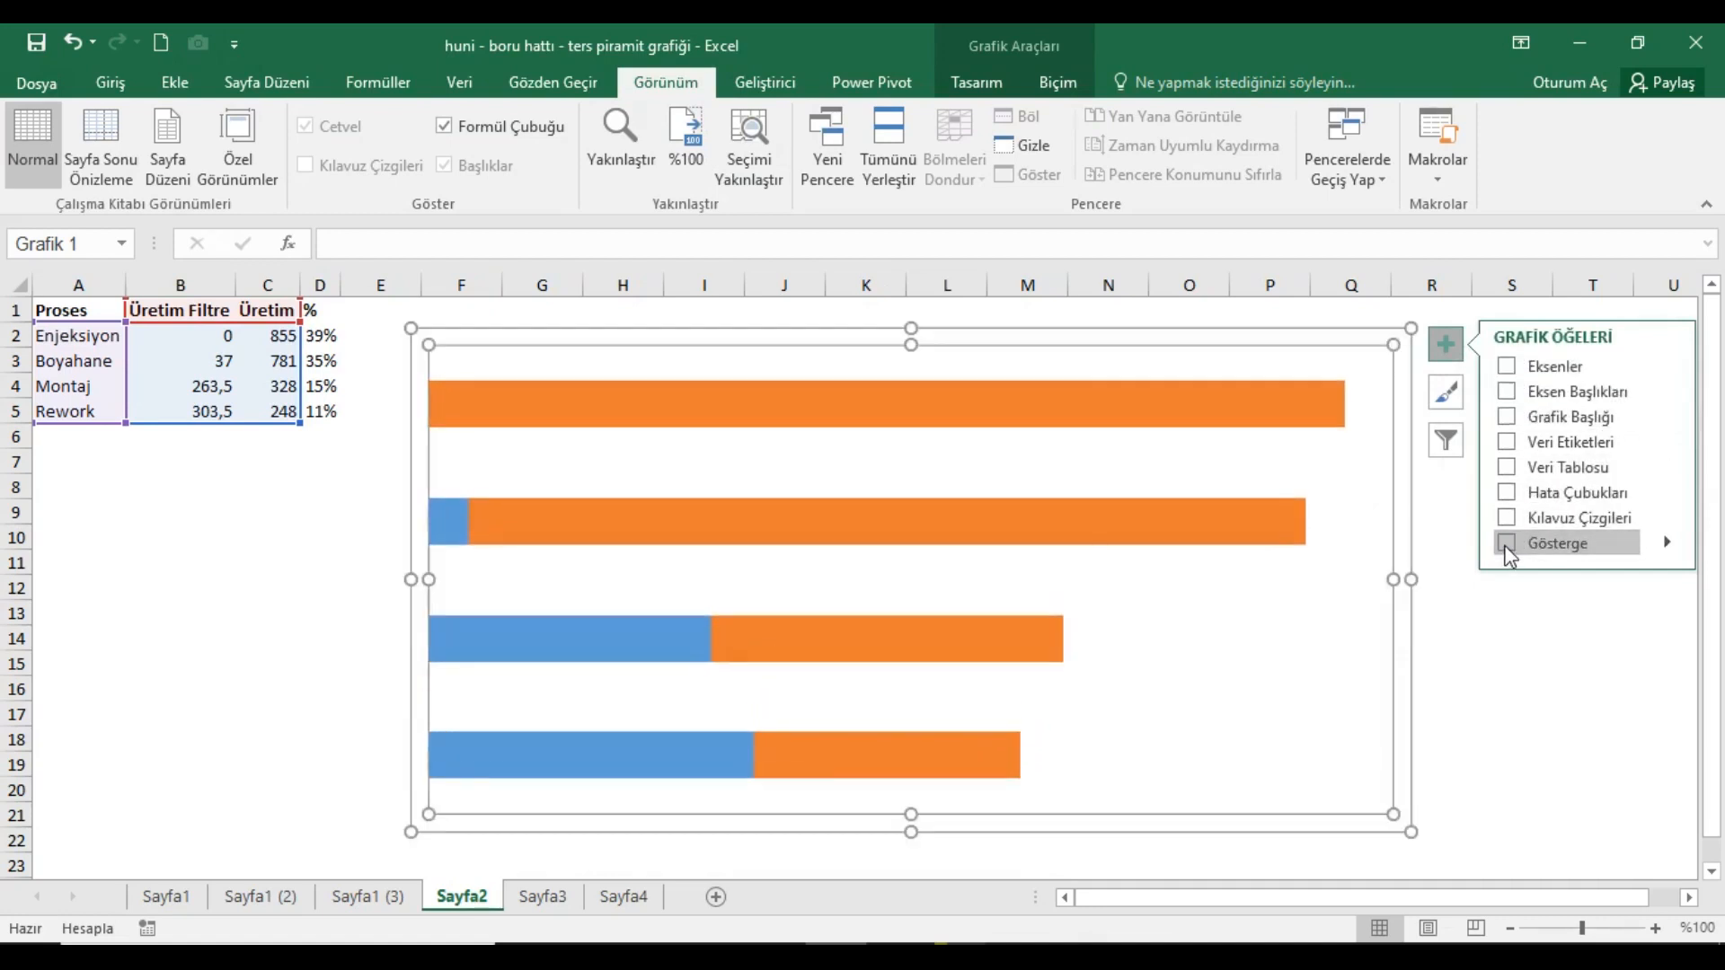
Set the gap width (Boşluk Genişliği) of the chart's bars to 0% so they touch each other.
left_click(454, 519)
right_click(442, 518)
left_click(514, 750)
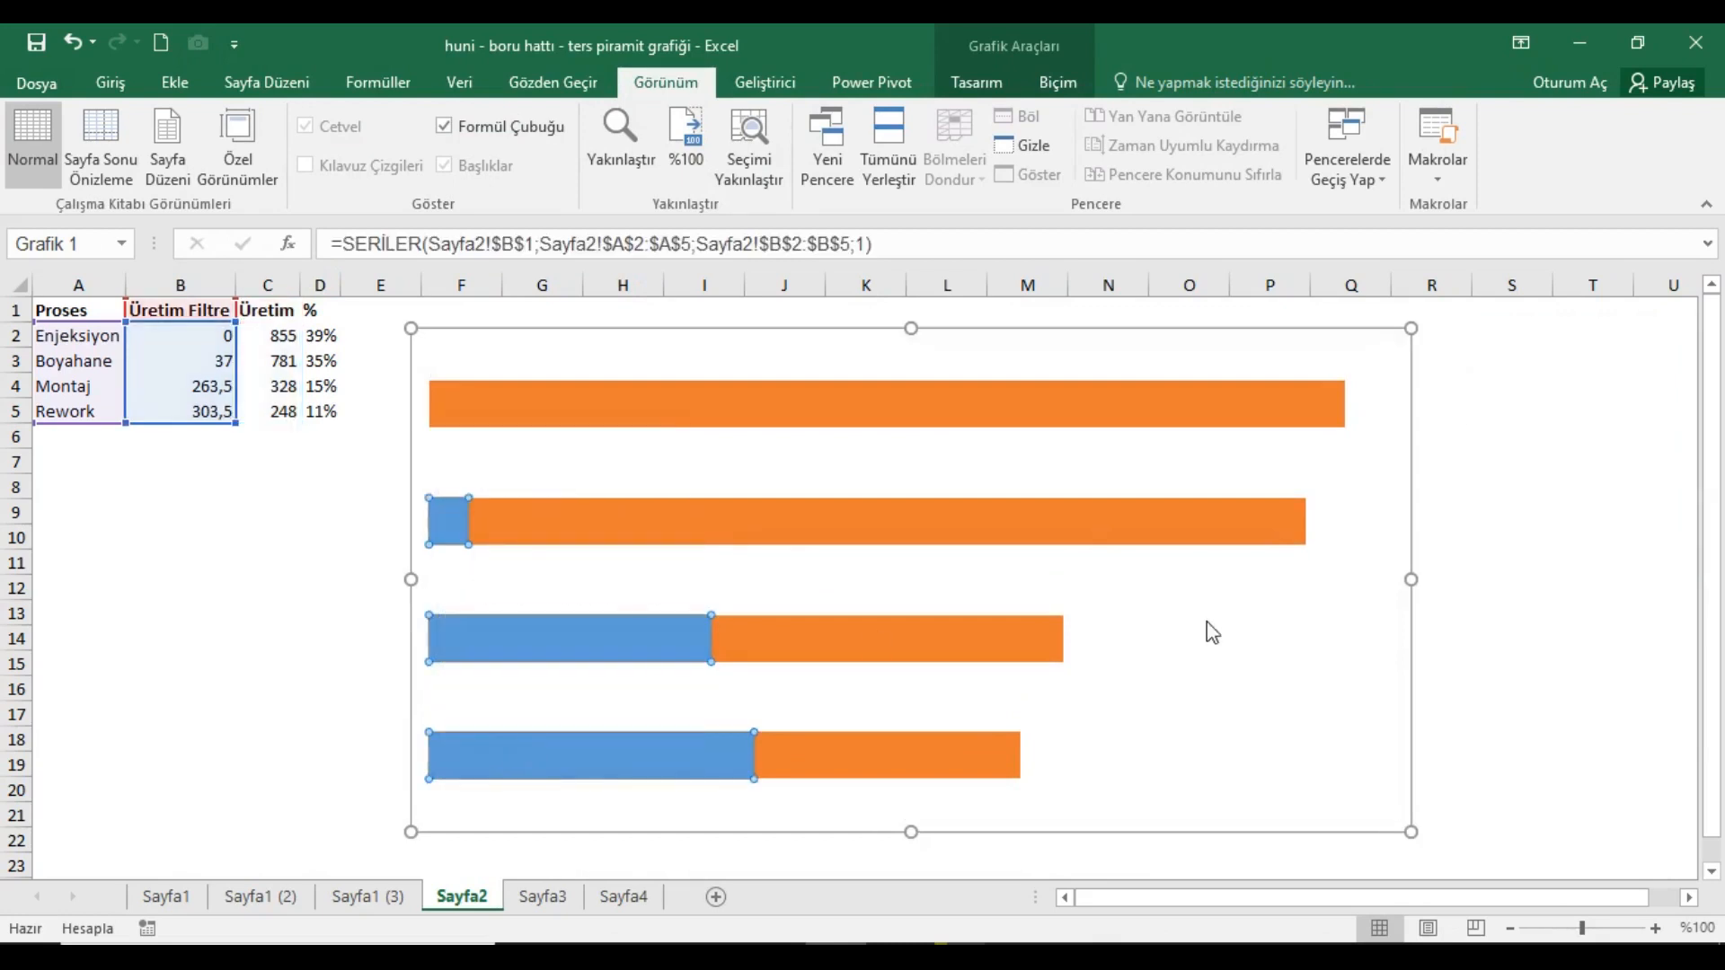
left_click_drag(1488, 596, 1442, 589)
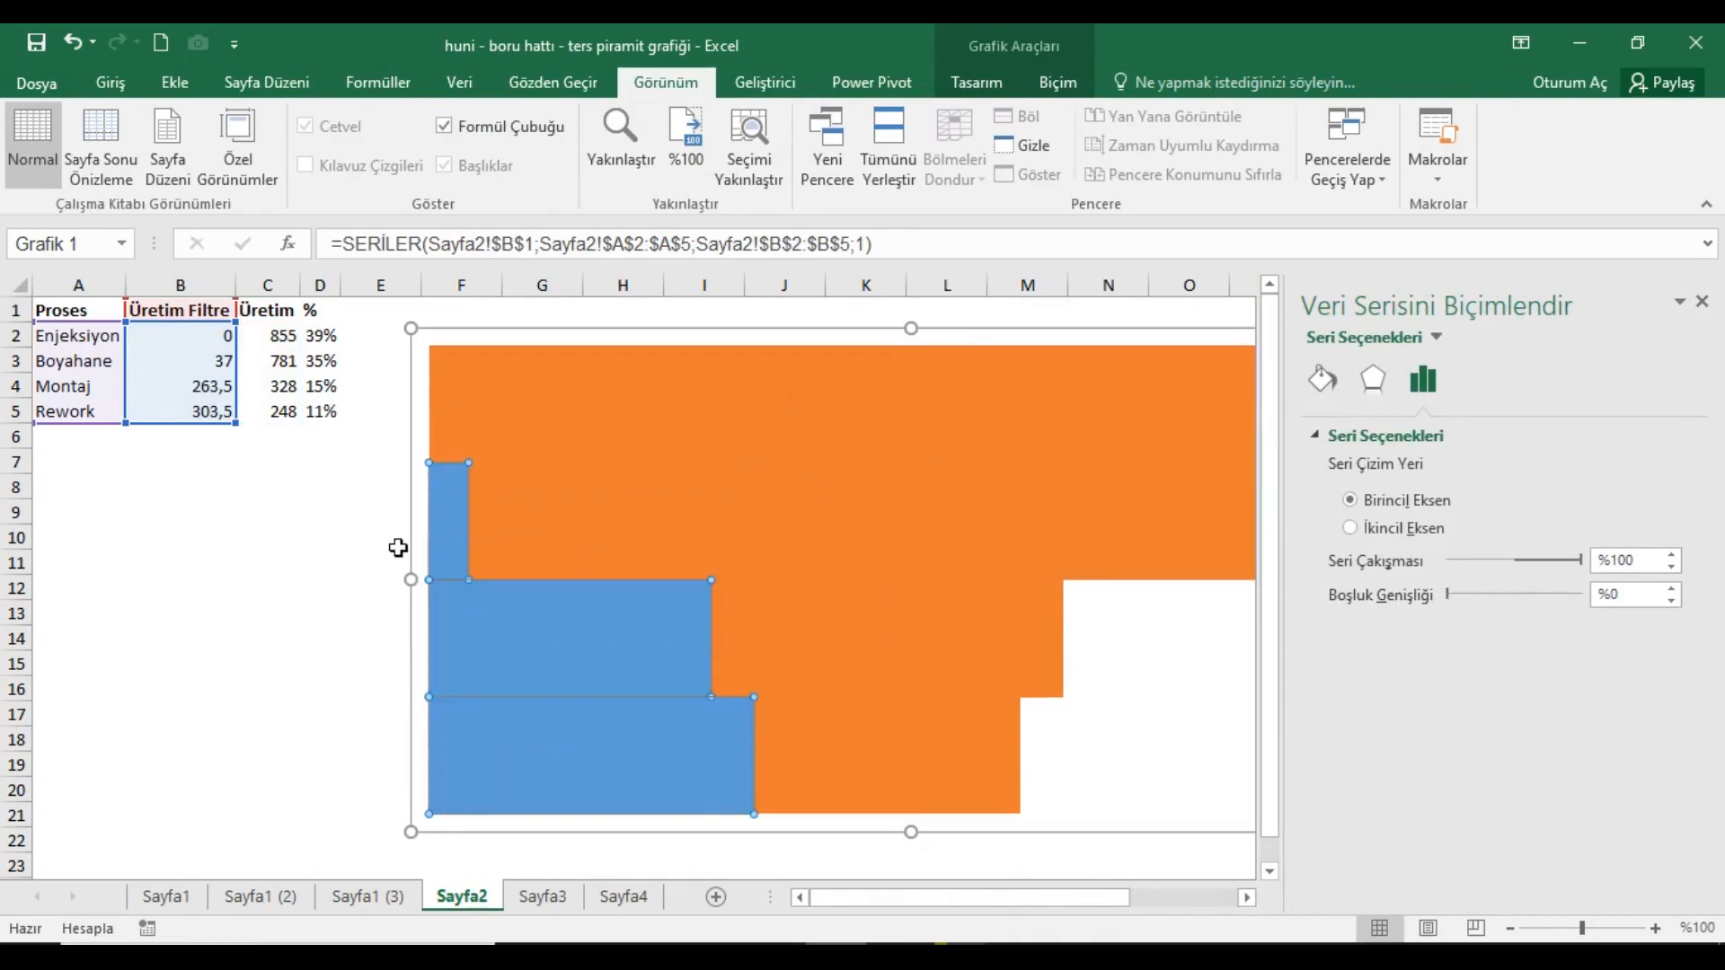
left_click(453, 537)
left_click(1701, 301)
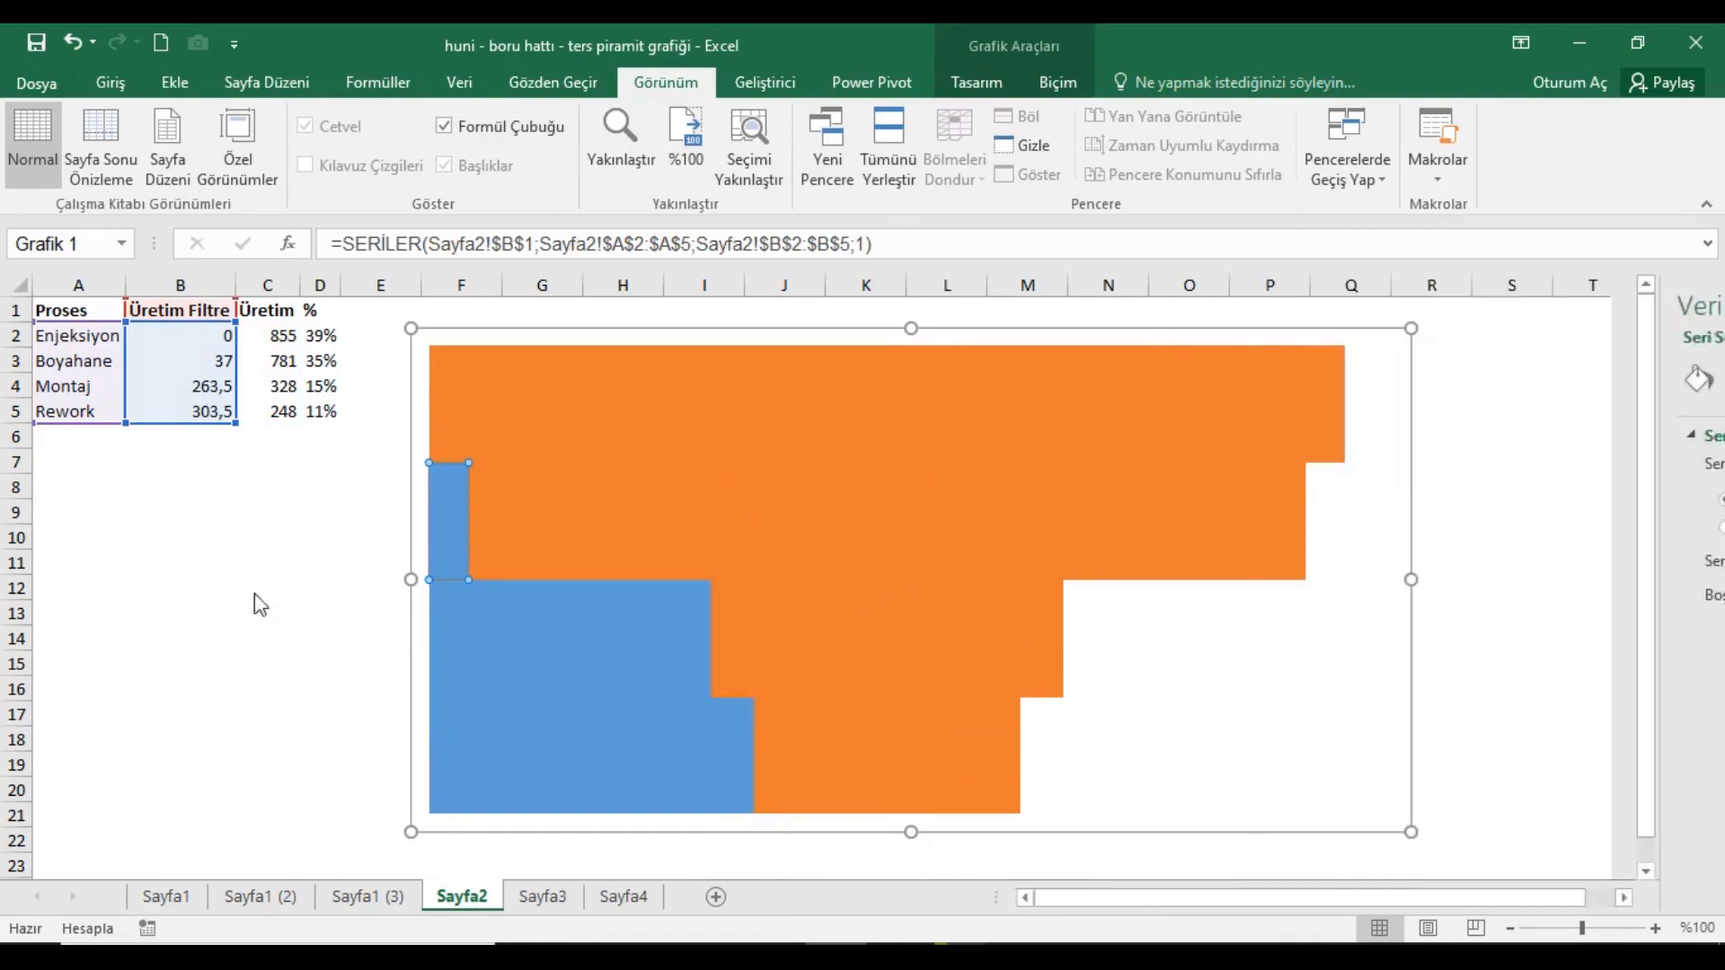
Give the Üretim Filtre series no fill (Dolgu Yok) and no outline (Ana Hat Yok).
left_click(469, 662)
left_click(1057, 81)
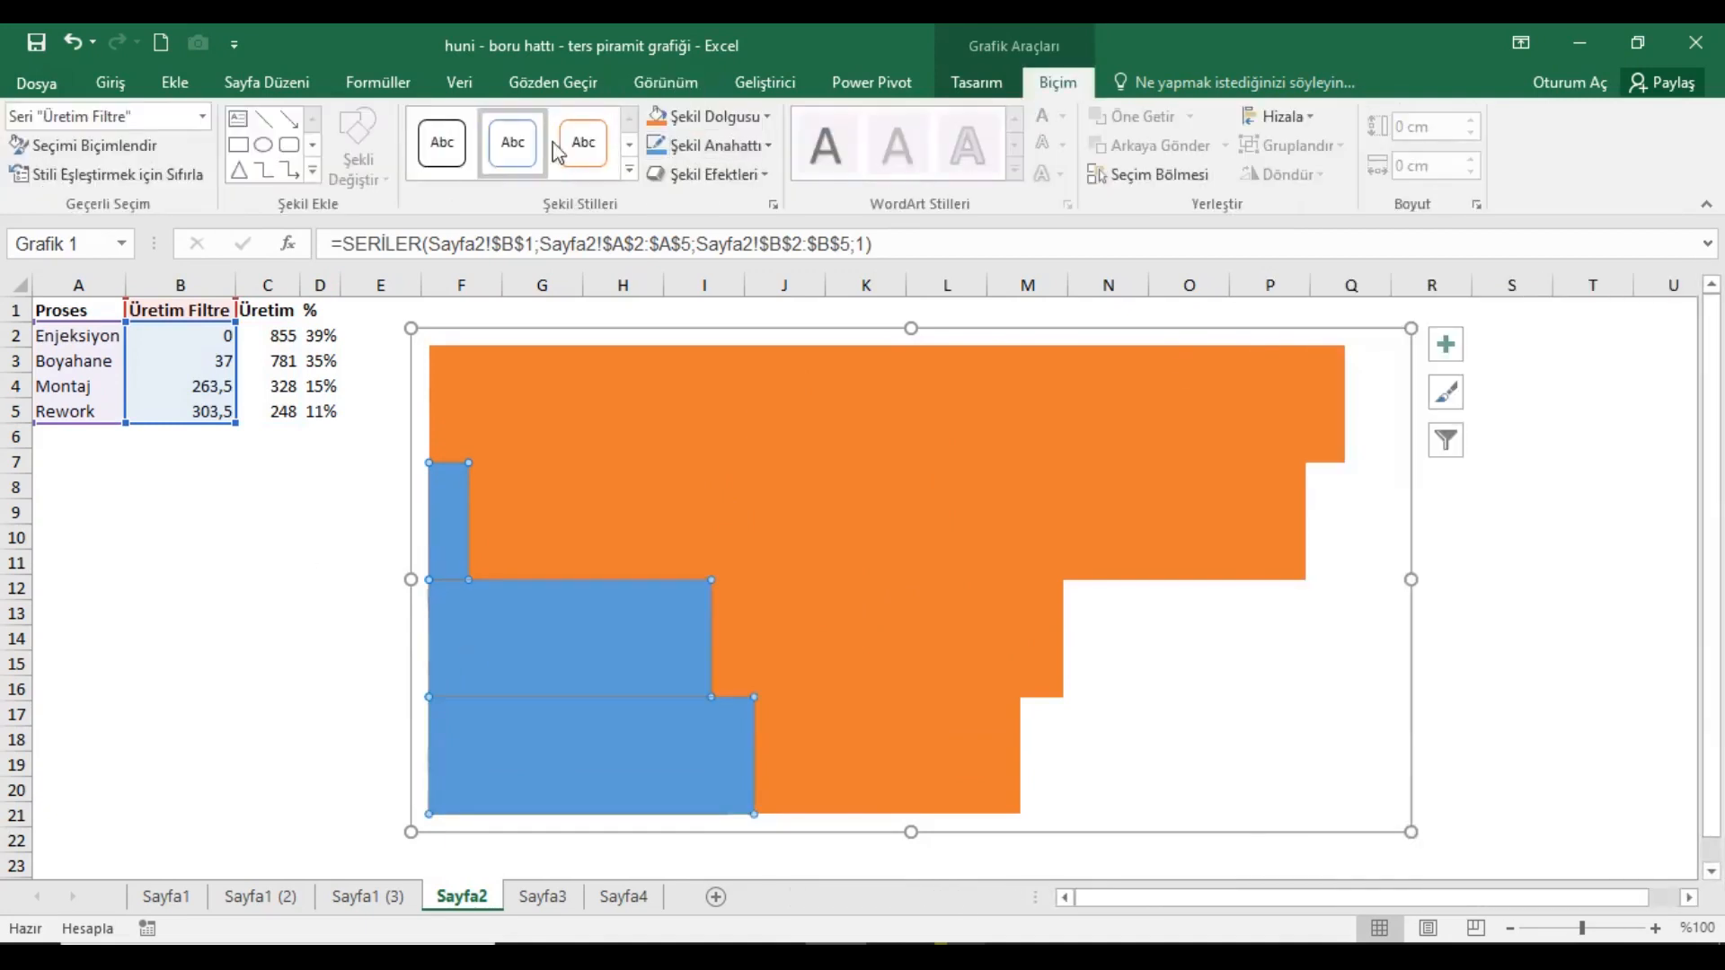
left_click(712, 116)
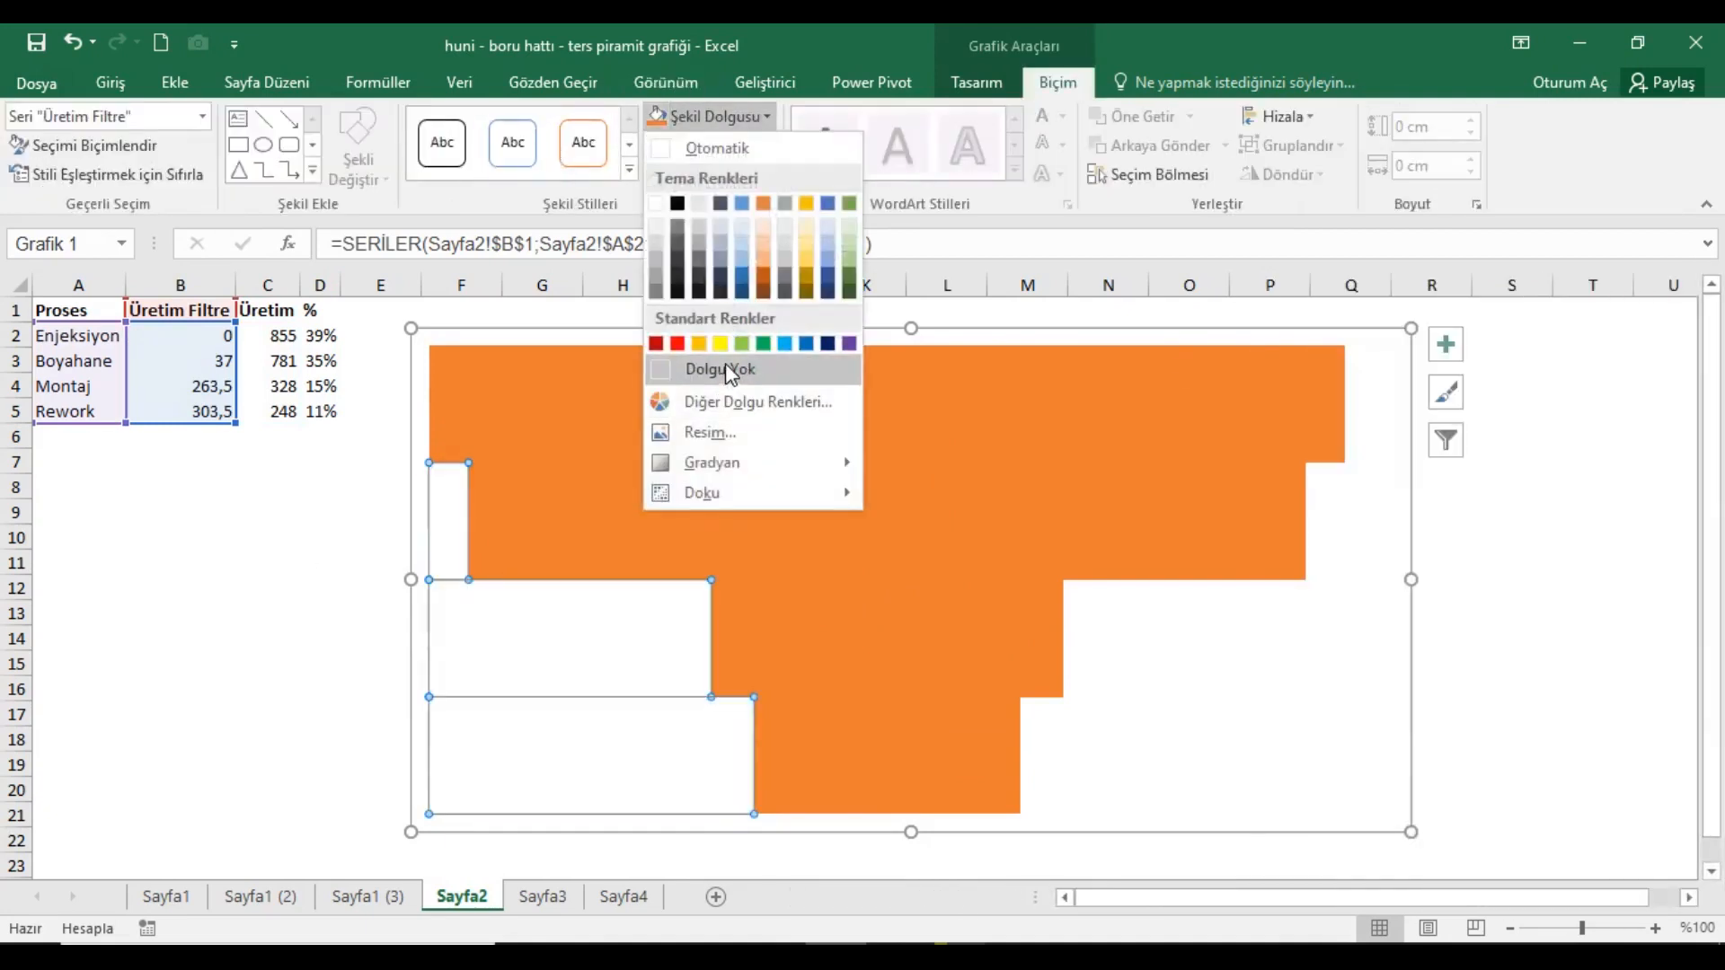
left_click(725, 363)
left_click(709, 144)
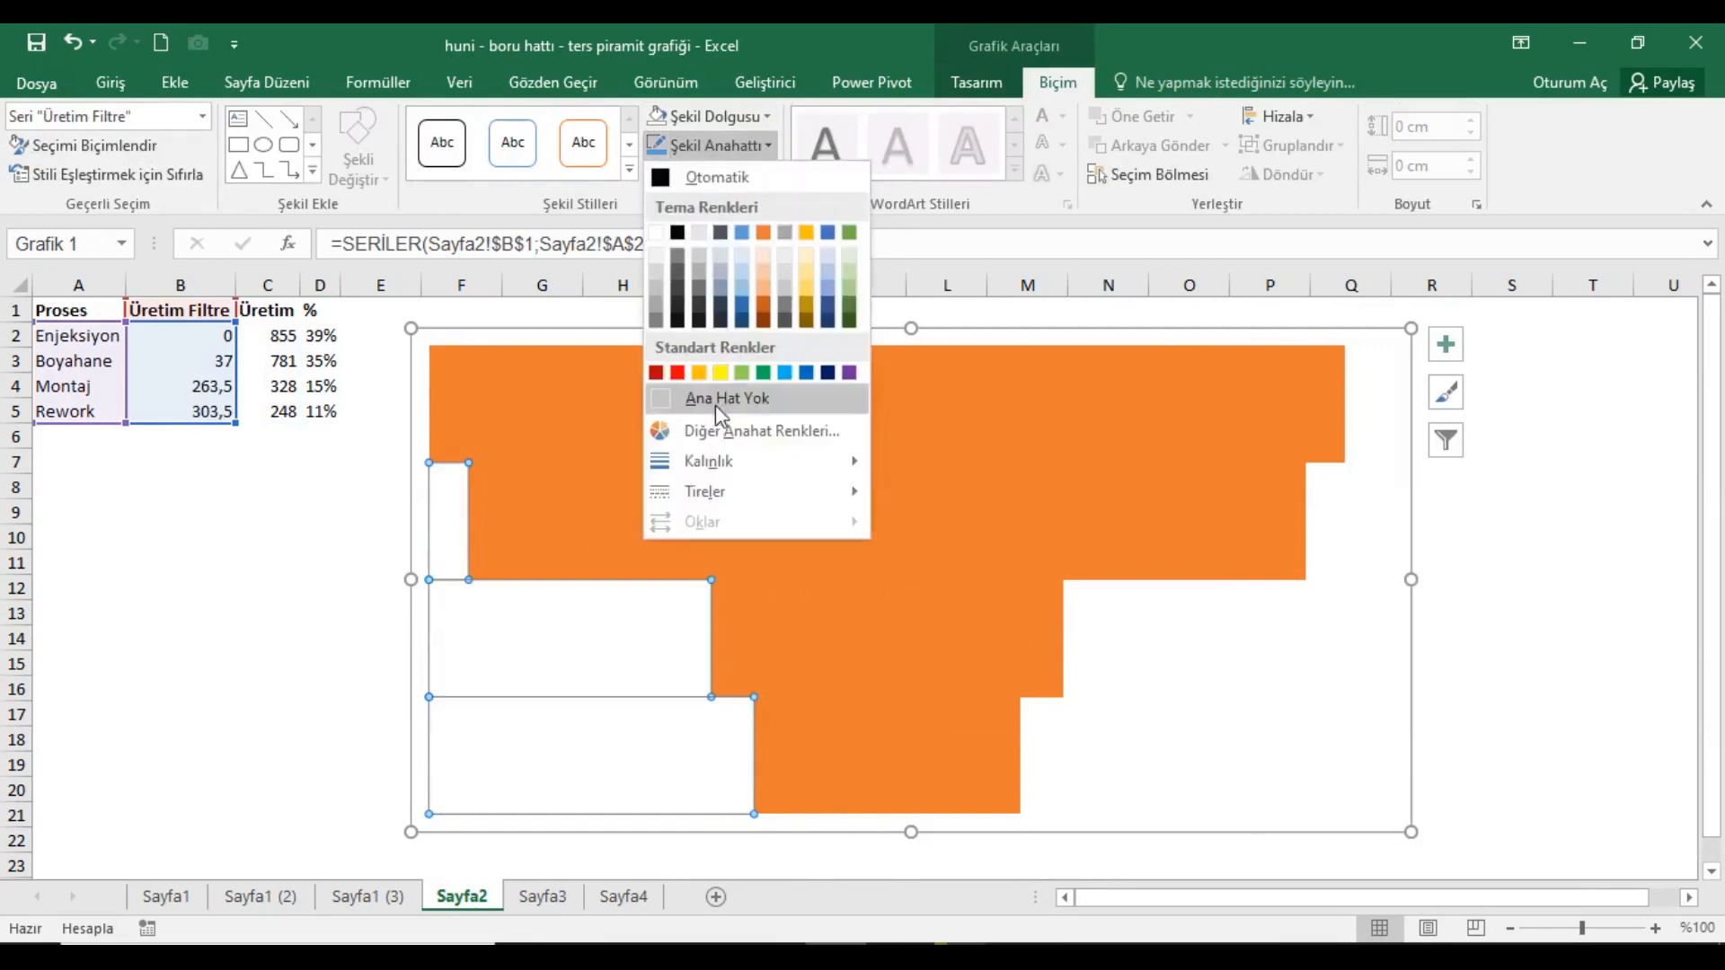
left_click(726, 398)
left_click(1506, 561)
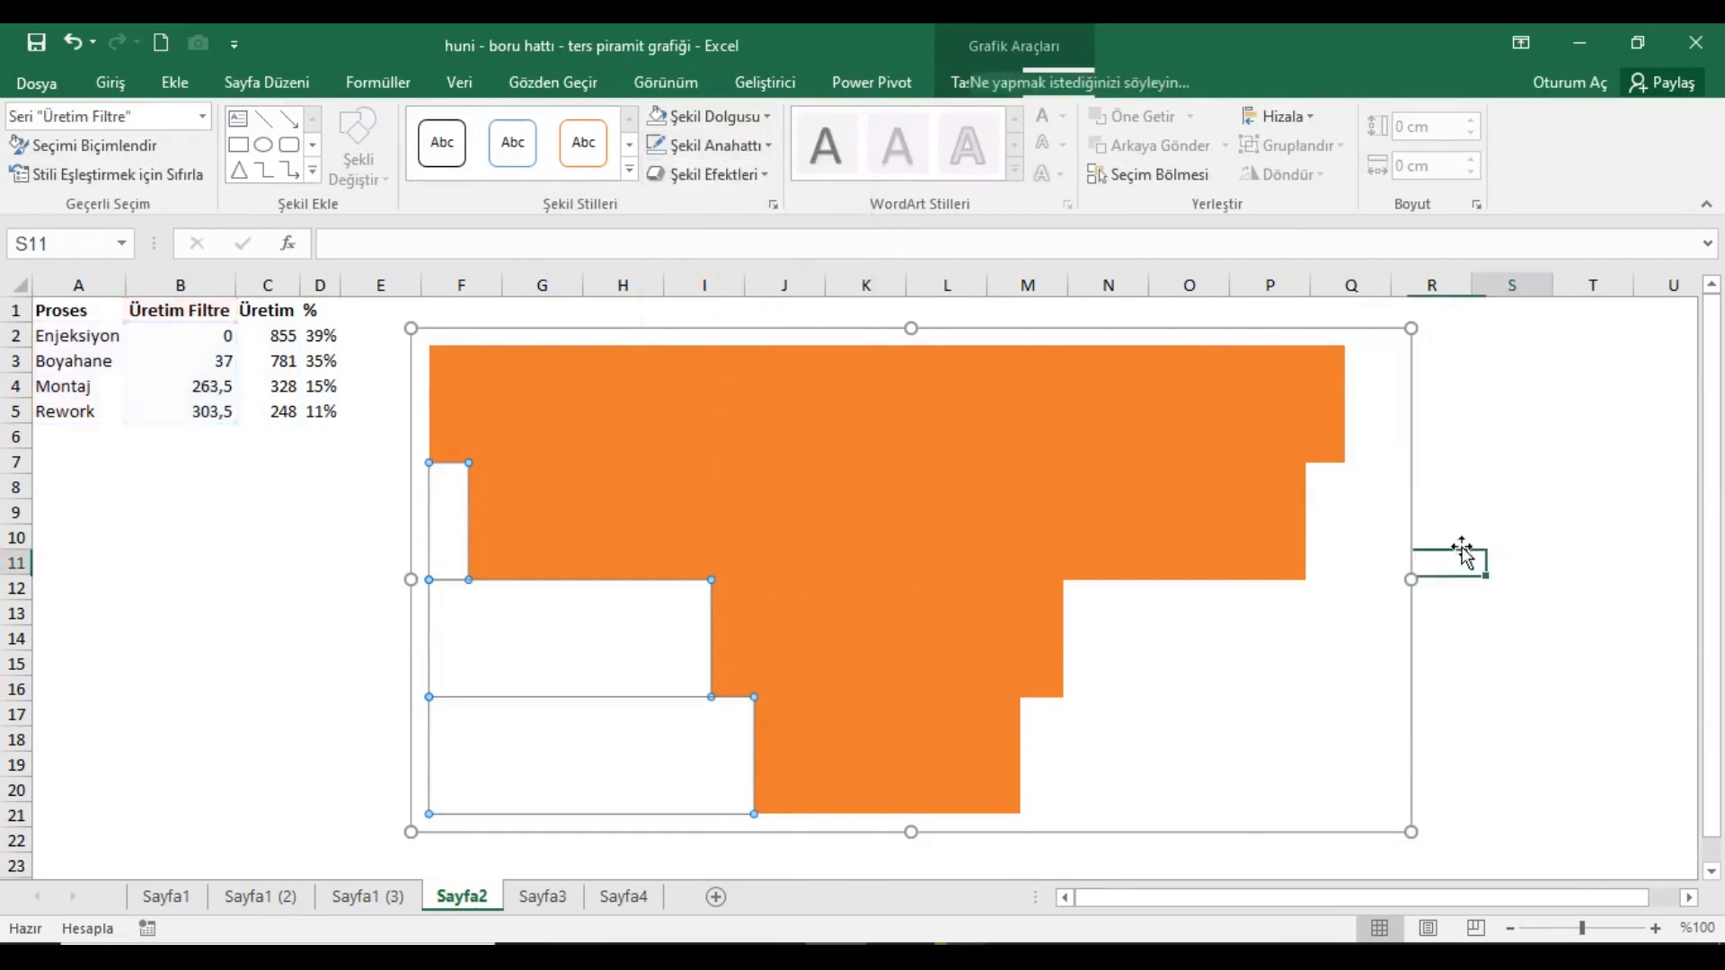
Remove the outline and the fill of the chart area, leaving its background transparent.
left_click(1384, 357)
left_click(709, 145)
left_click(726, 397)
left_click(708, 118)
left_click(720, 363)
left_click(1585, 489)
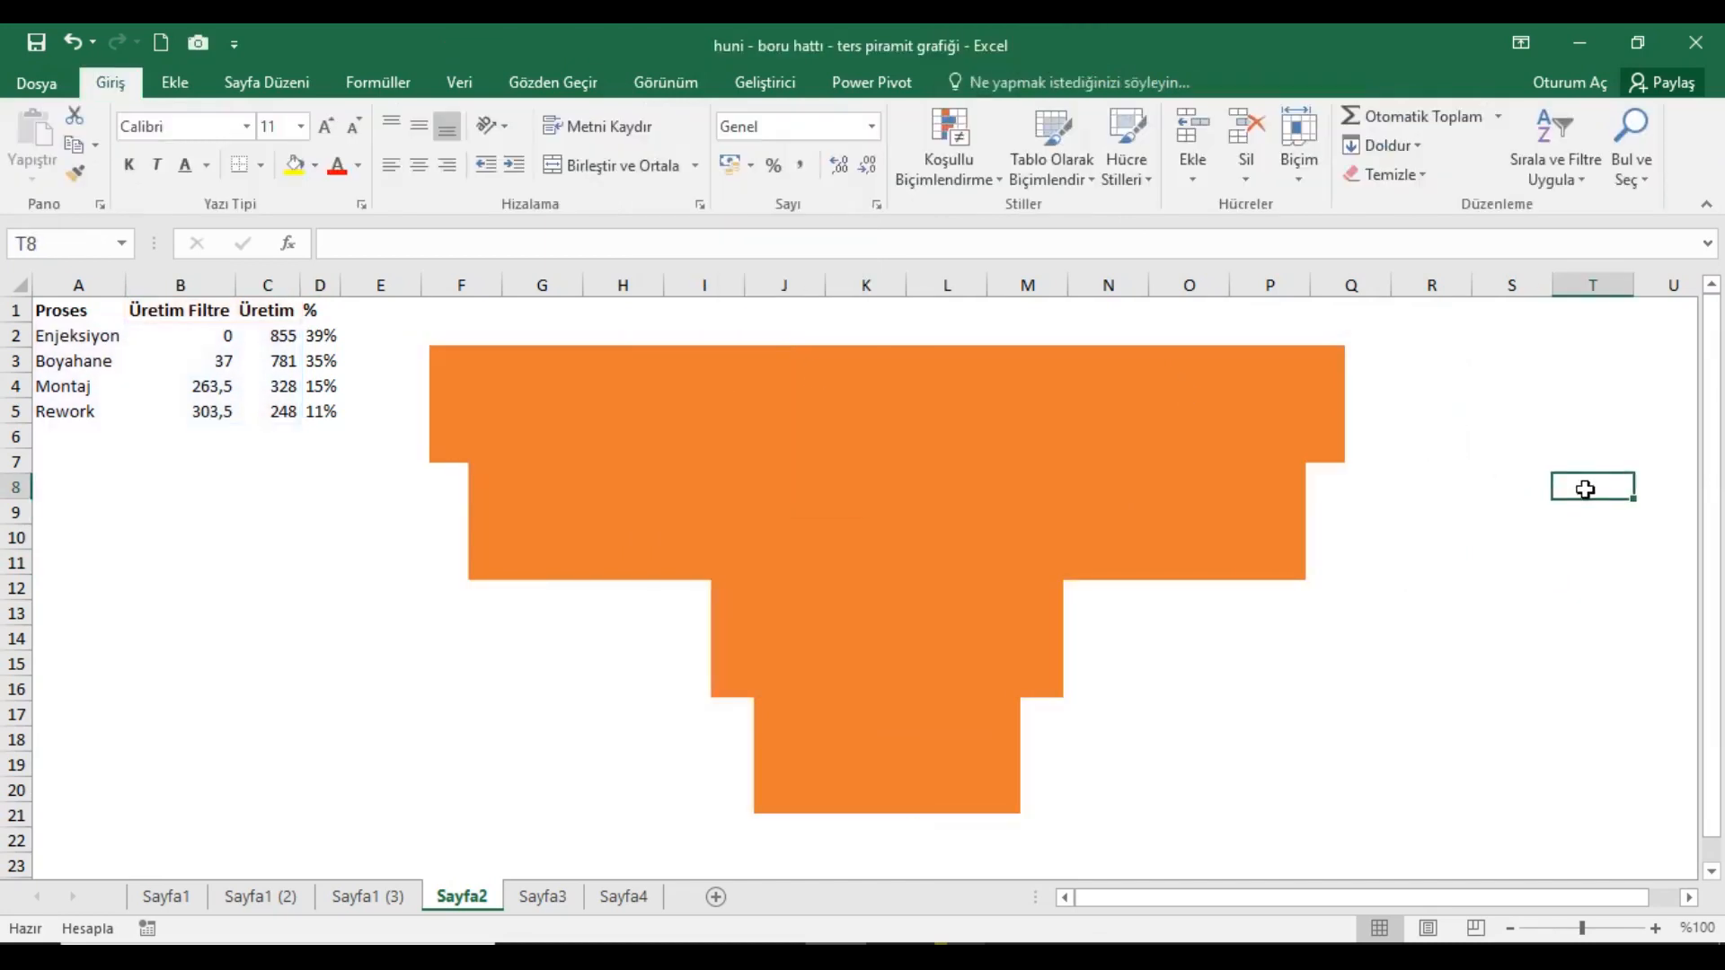
left_click(88, 322)
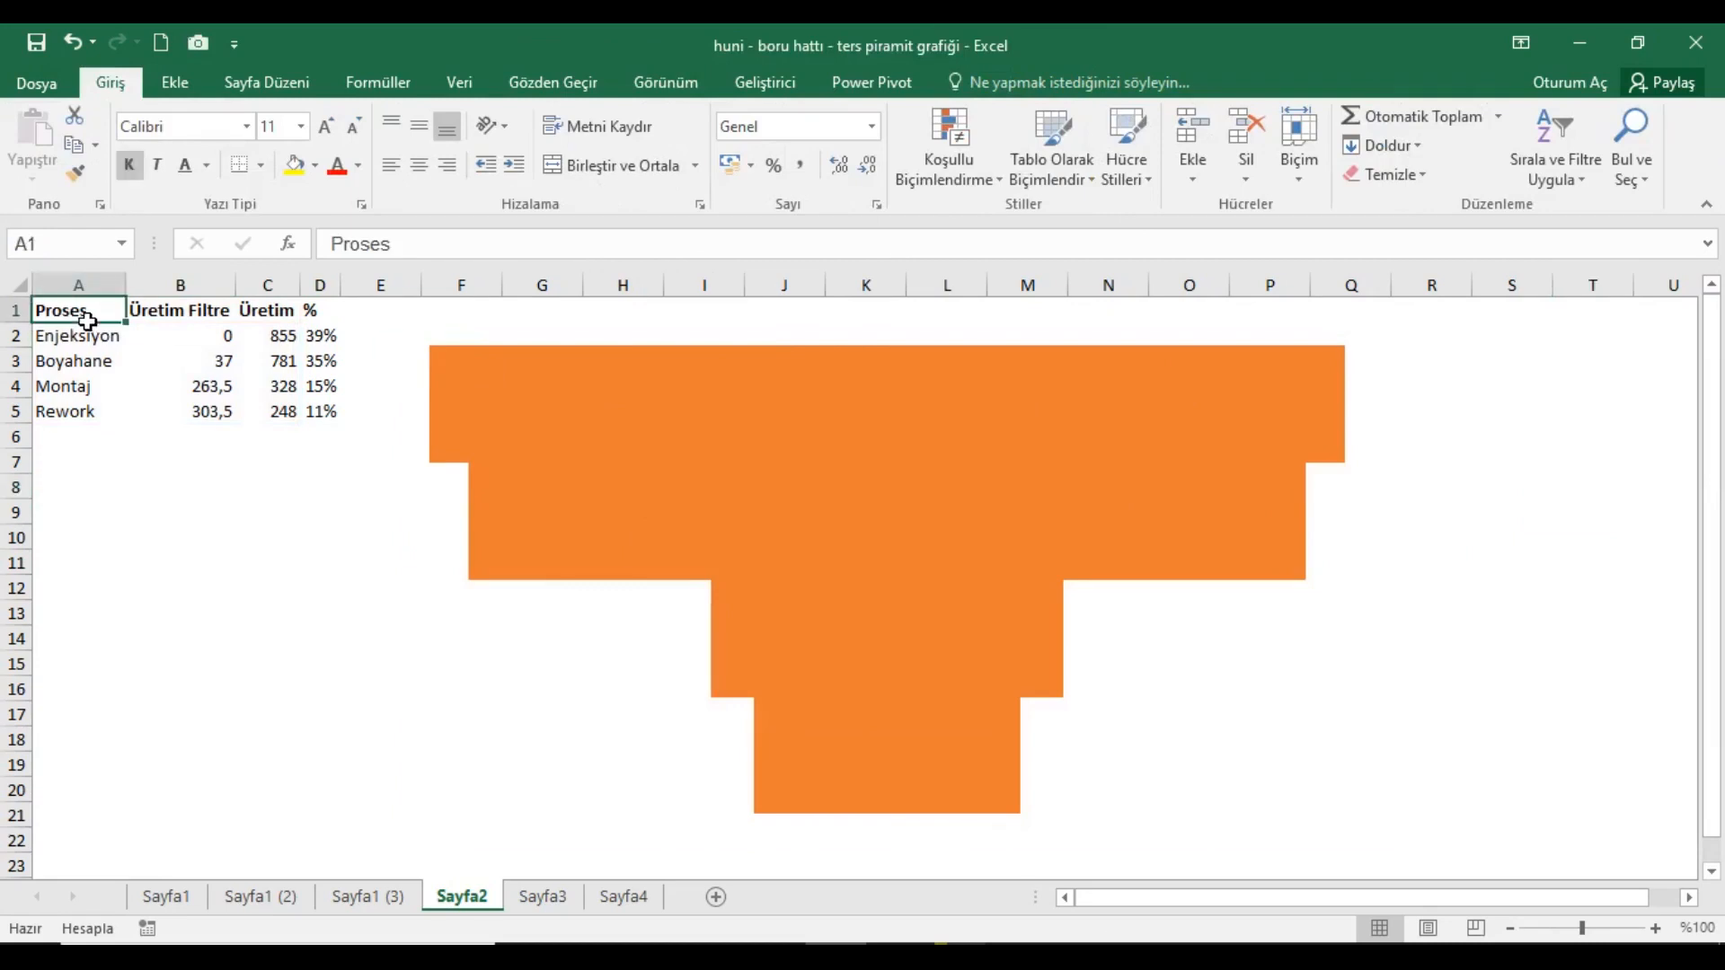
Add data labels to the orange Üretim series.
left_click(835, 404)
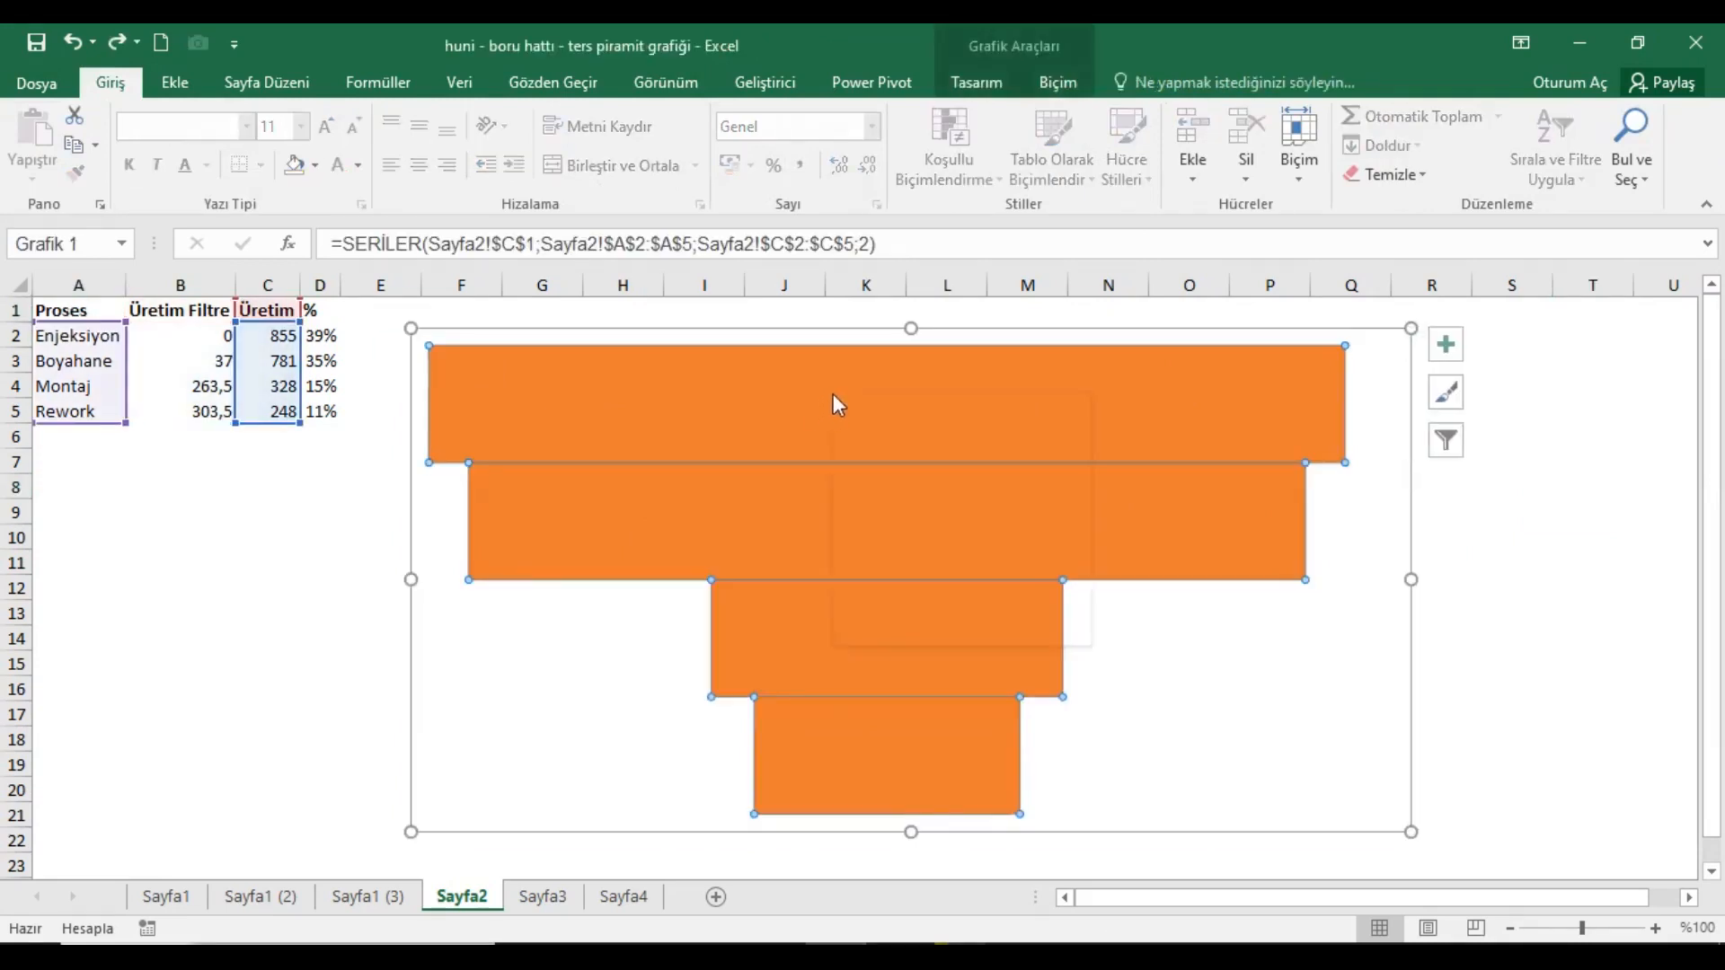
right_click(832, 395)
mouse_move(950, 566)
left_click(1160, 560)
Include the category name (Kategori Adı) in the Üretim data labels and separate it from the value with a new line (Yeni Satır).
left_click(900, 406)
right_click(902, 410)
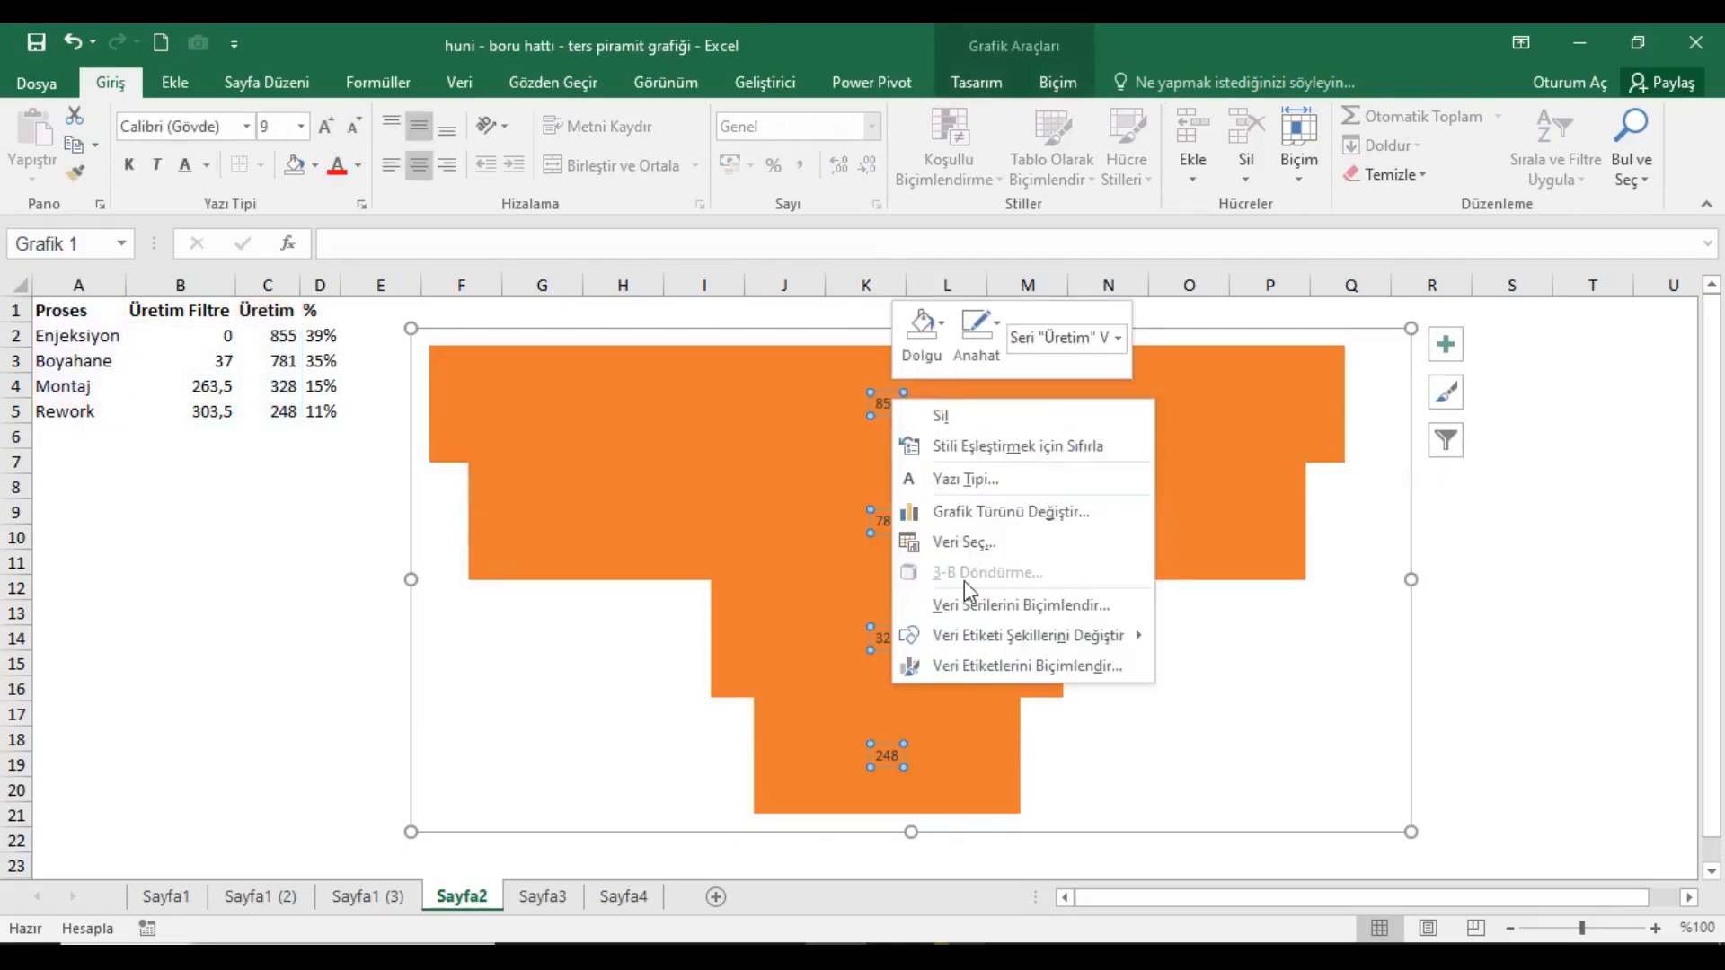
left_click(1042, 665)
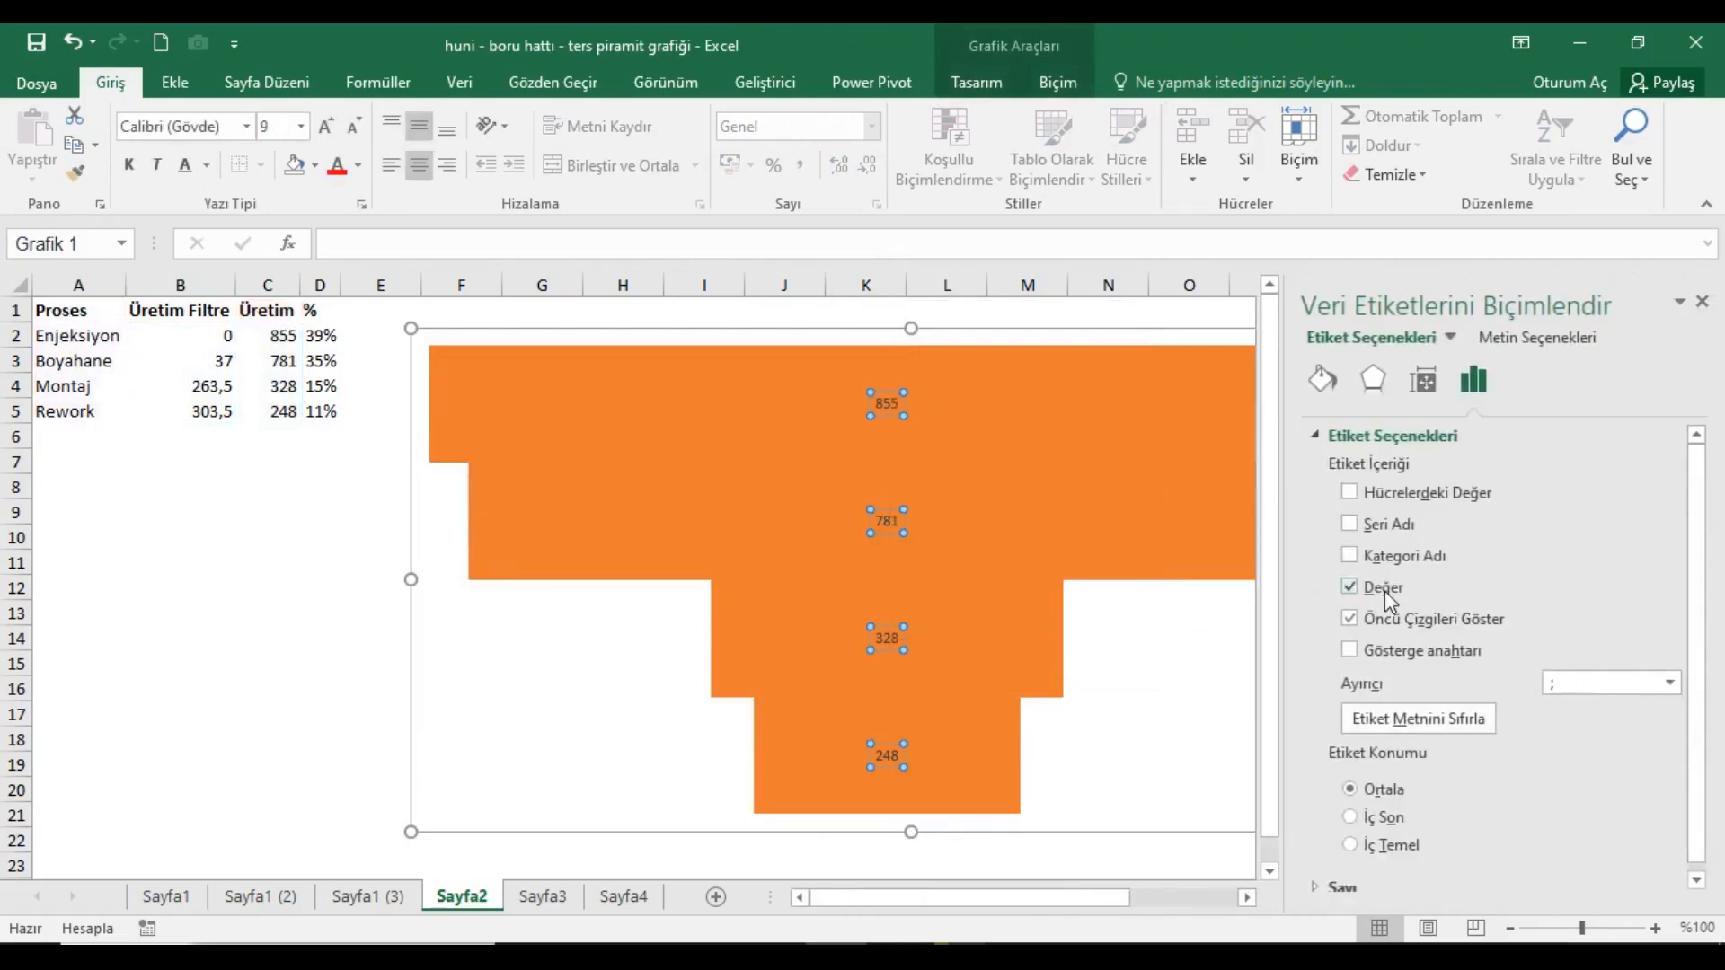
left_click(1354, 557)
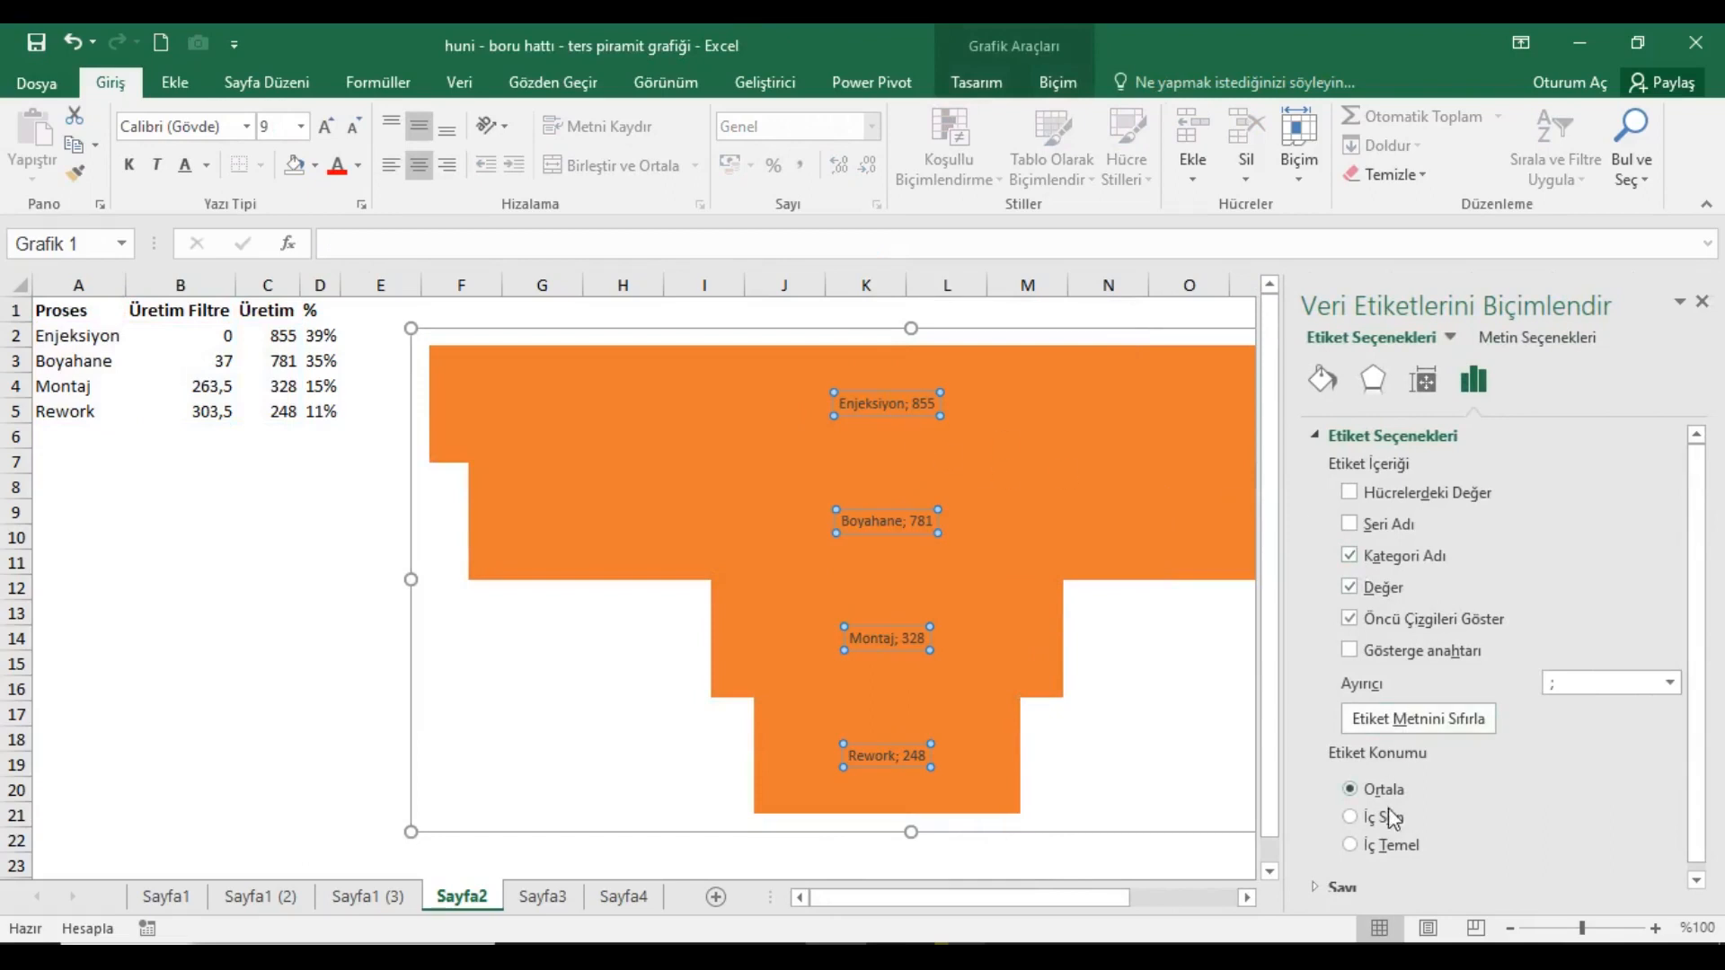
left_click(1670, 683)
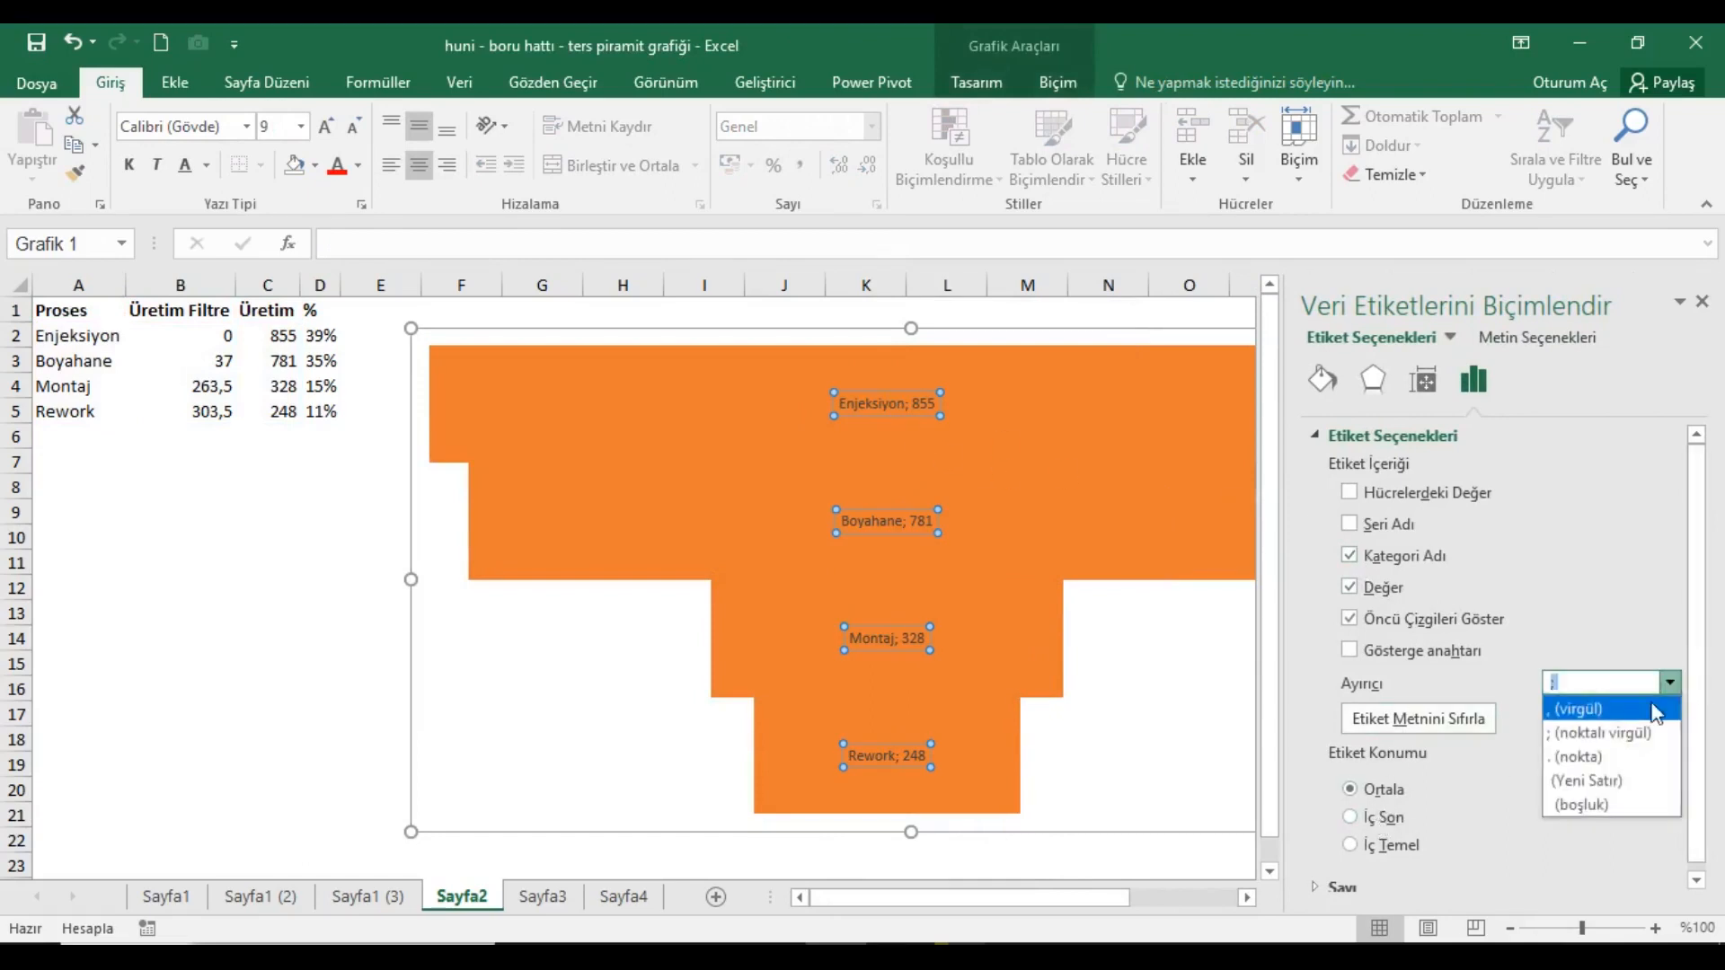
left_click(1608, 780)
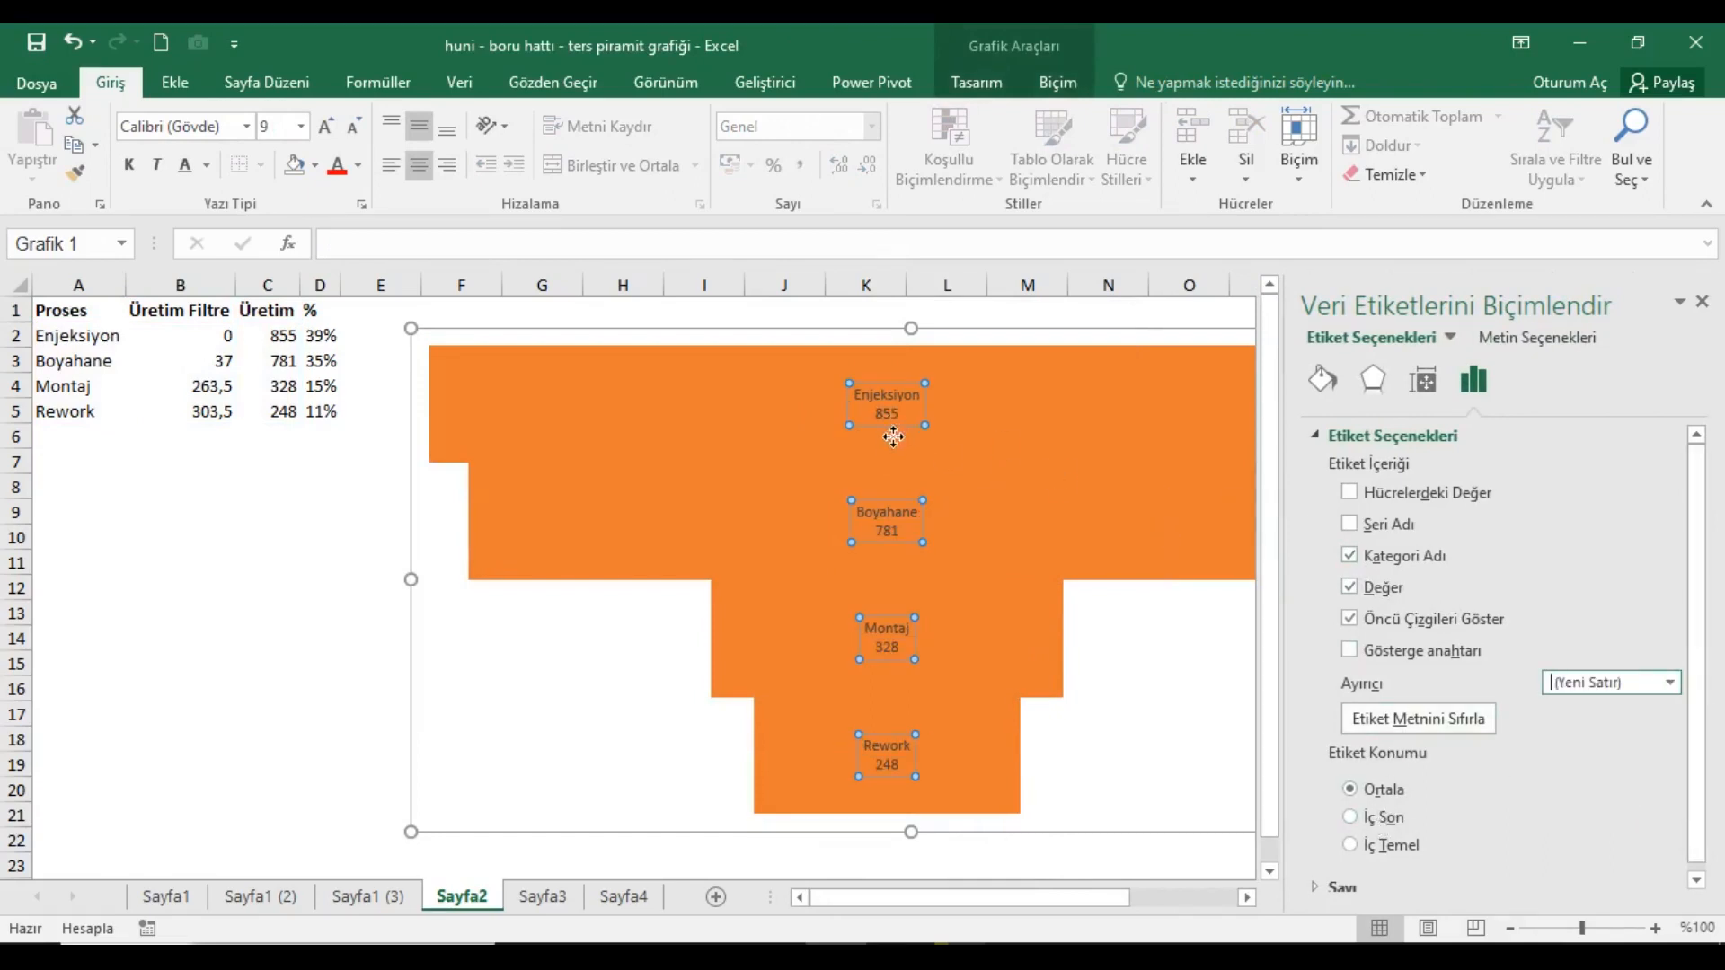
Format the Üretim data labels as white, bold, 12-point text.
left_click(357, 165)
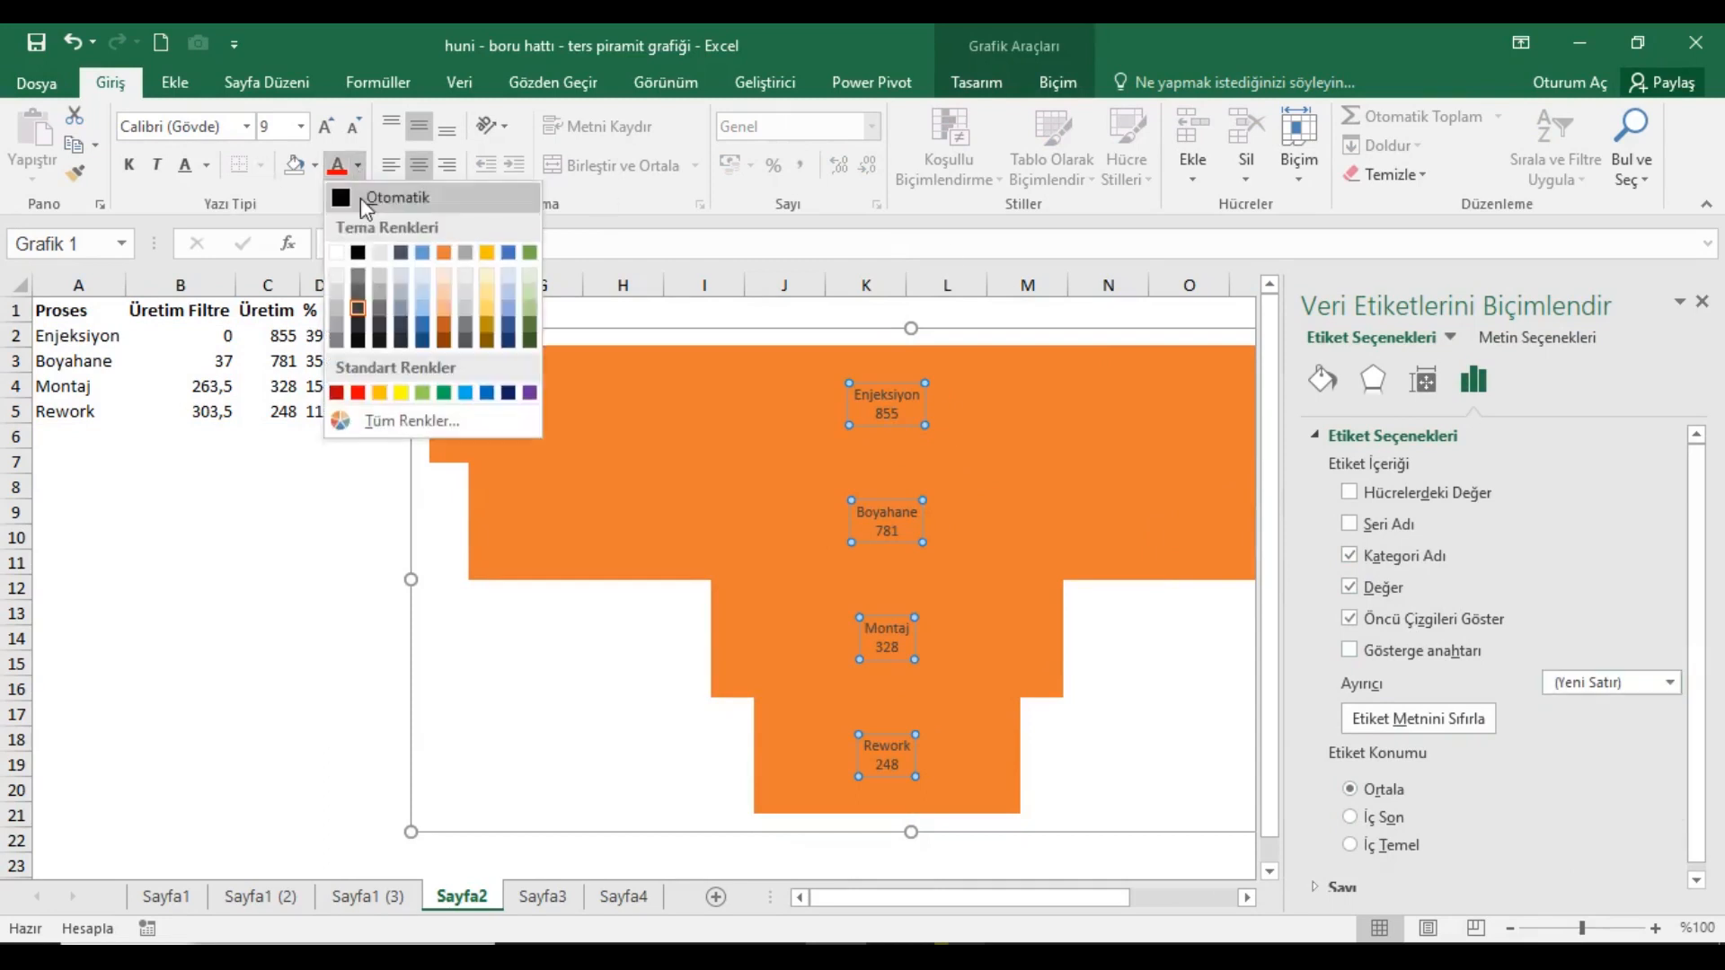
left_click(338, 254)
left_click(326, 126)
left_click(327, 127)
left_click(327, 127)
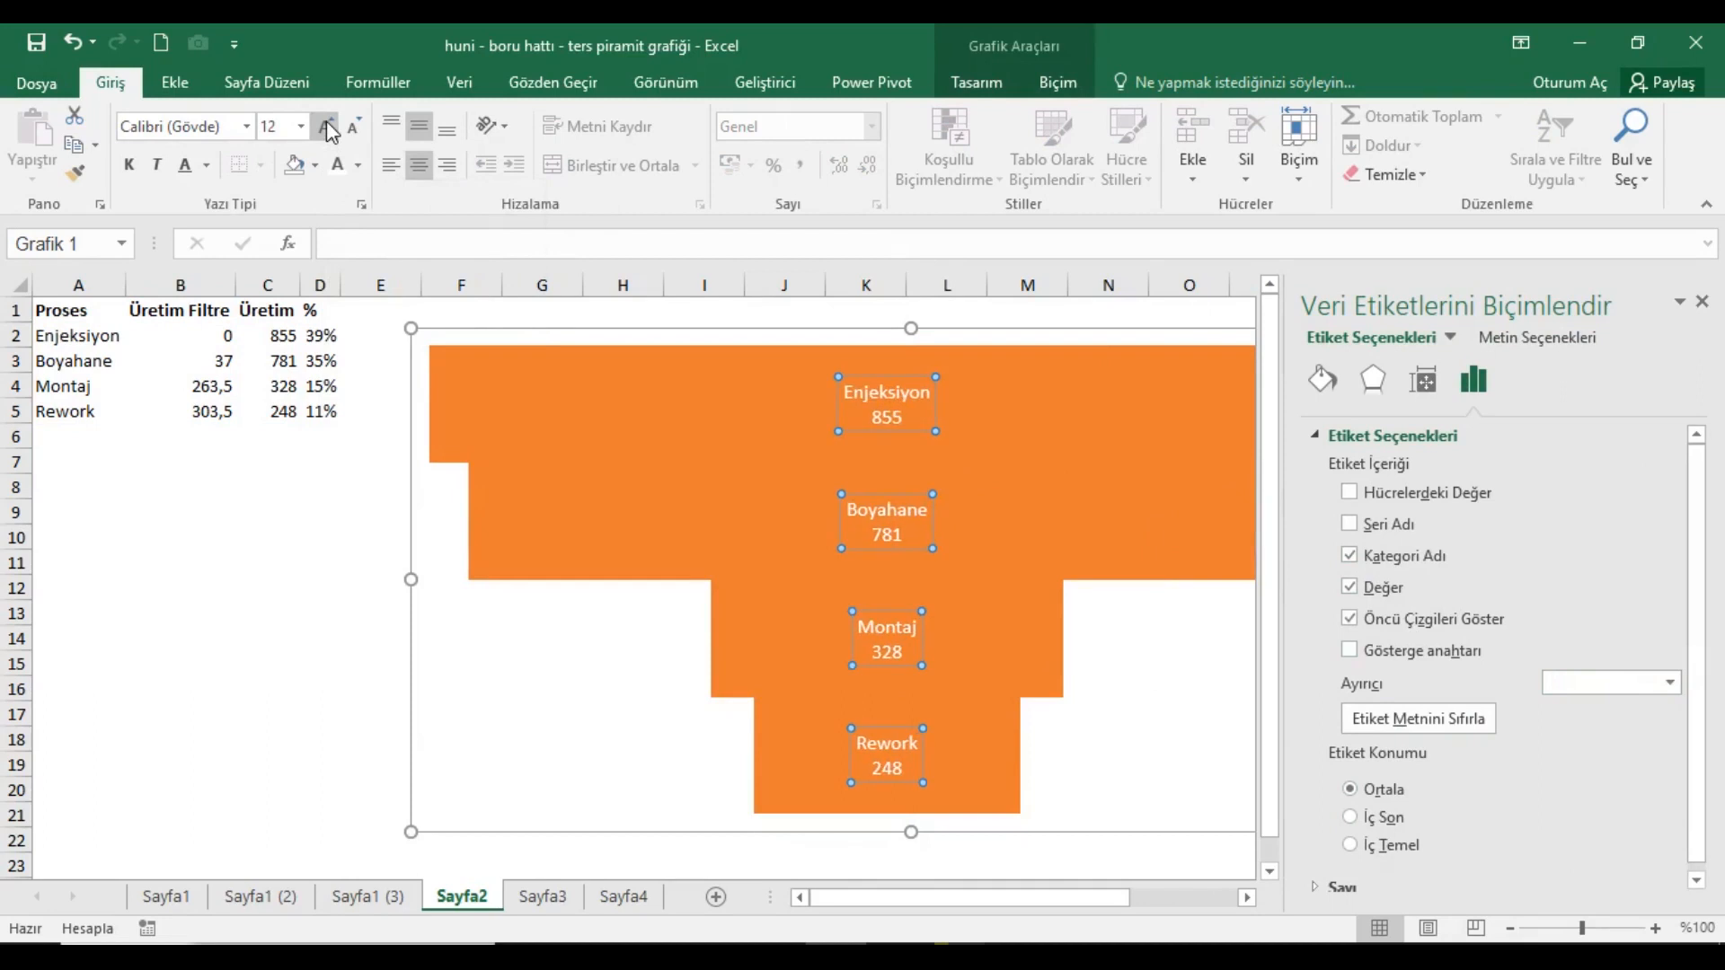
left_click(128, 164)
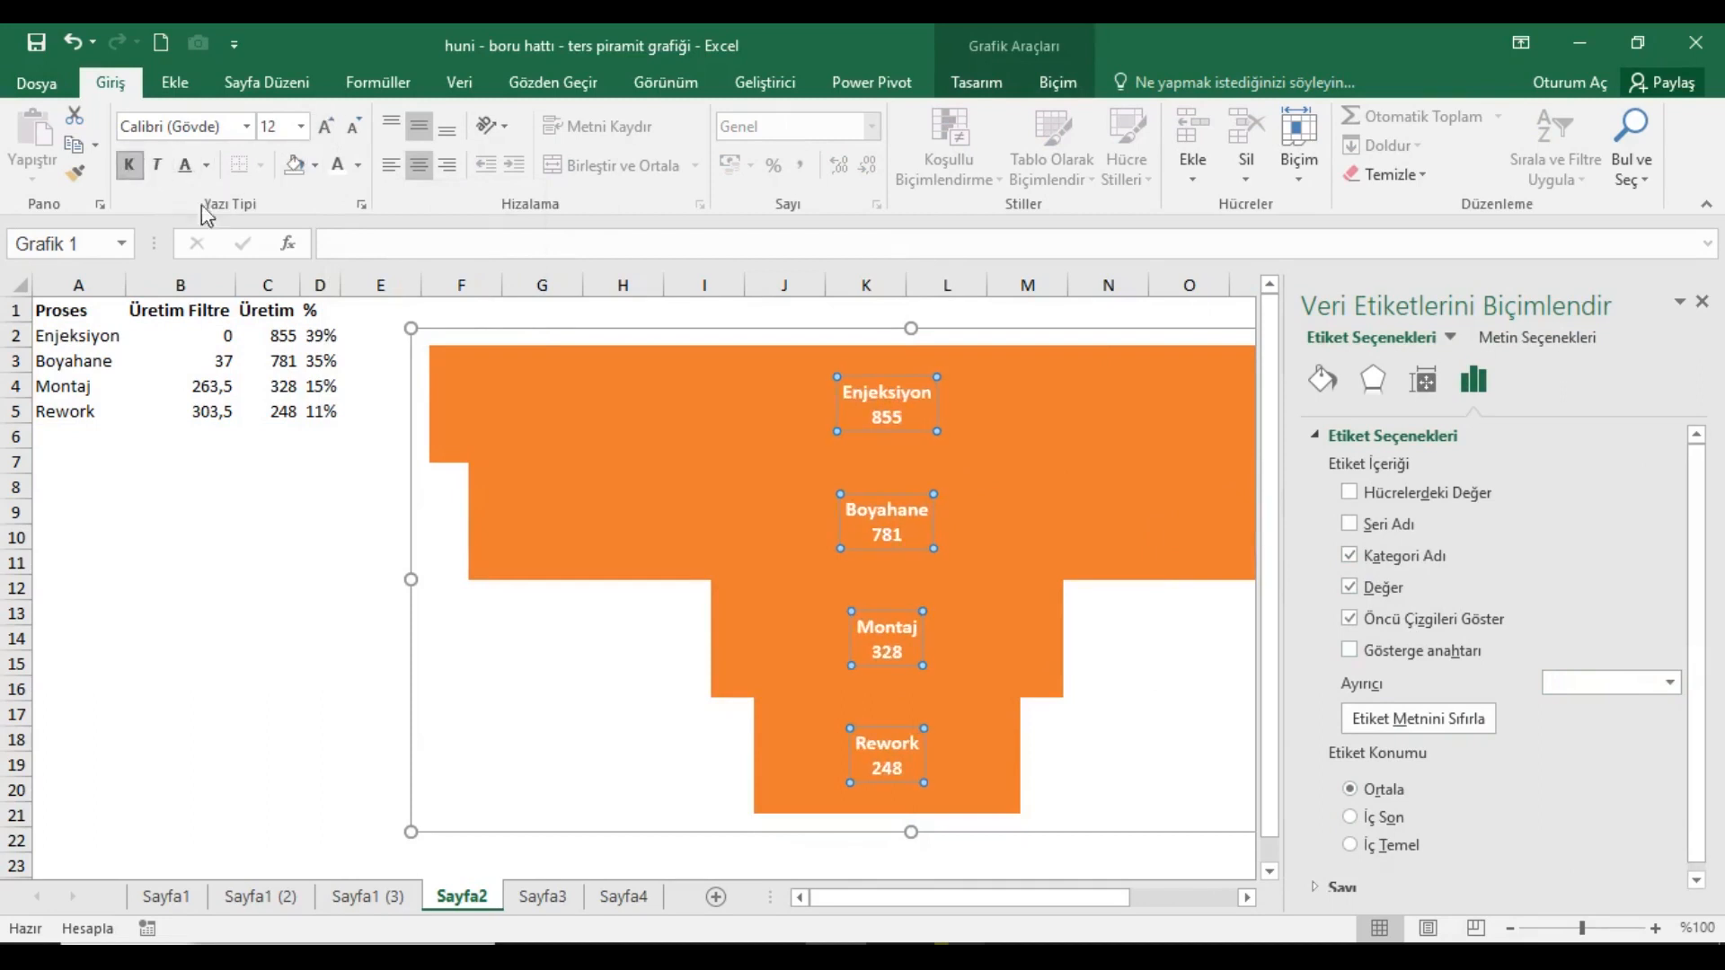
left_click(1704, 301)
Fill the Enjeksiyon bar with the theme green and the Boyahane bar with the darker theme blue.
left_click(606, 378)
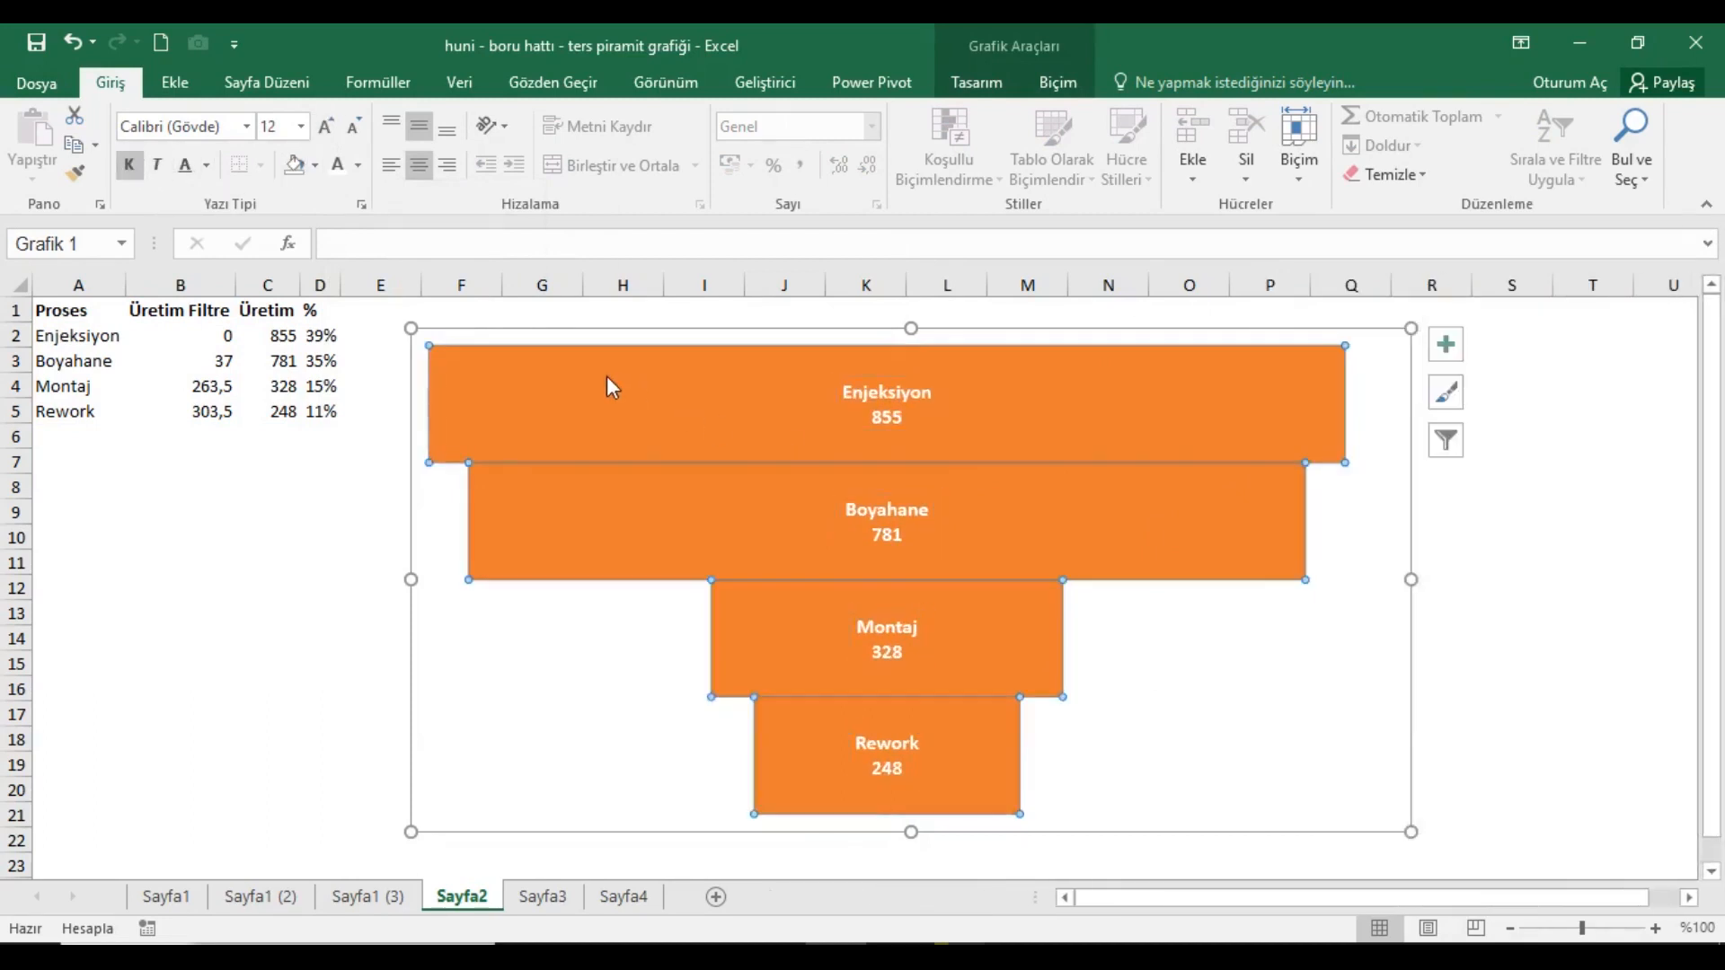
double_click(606, 375)
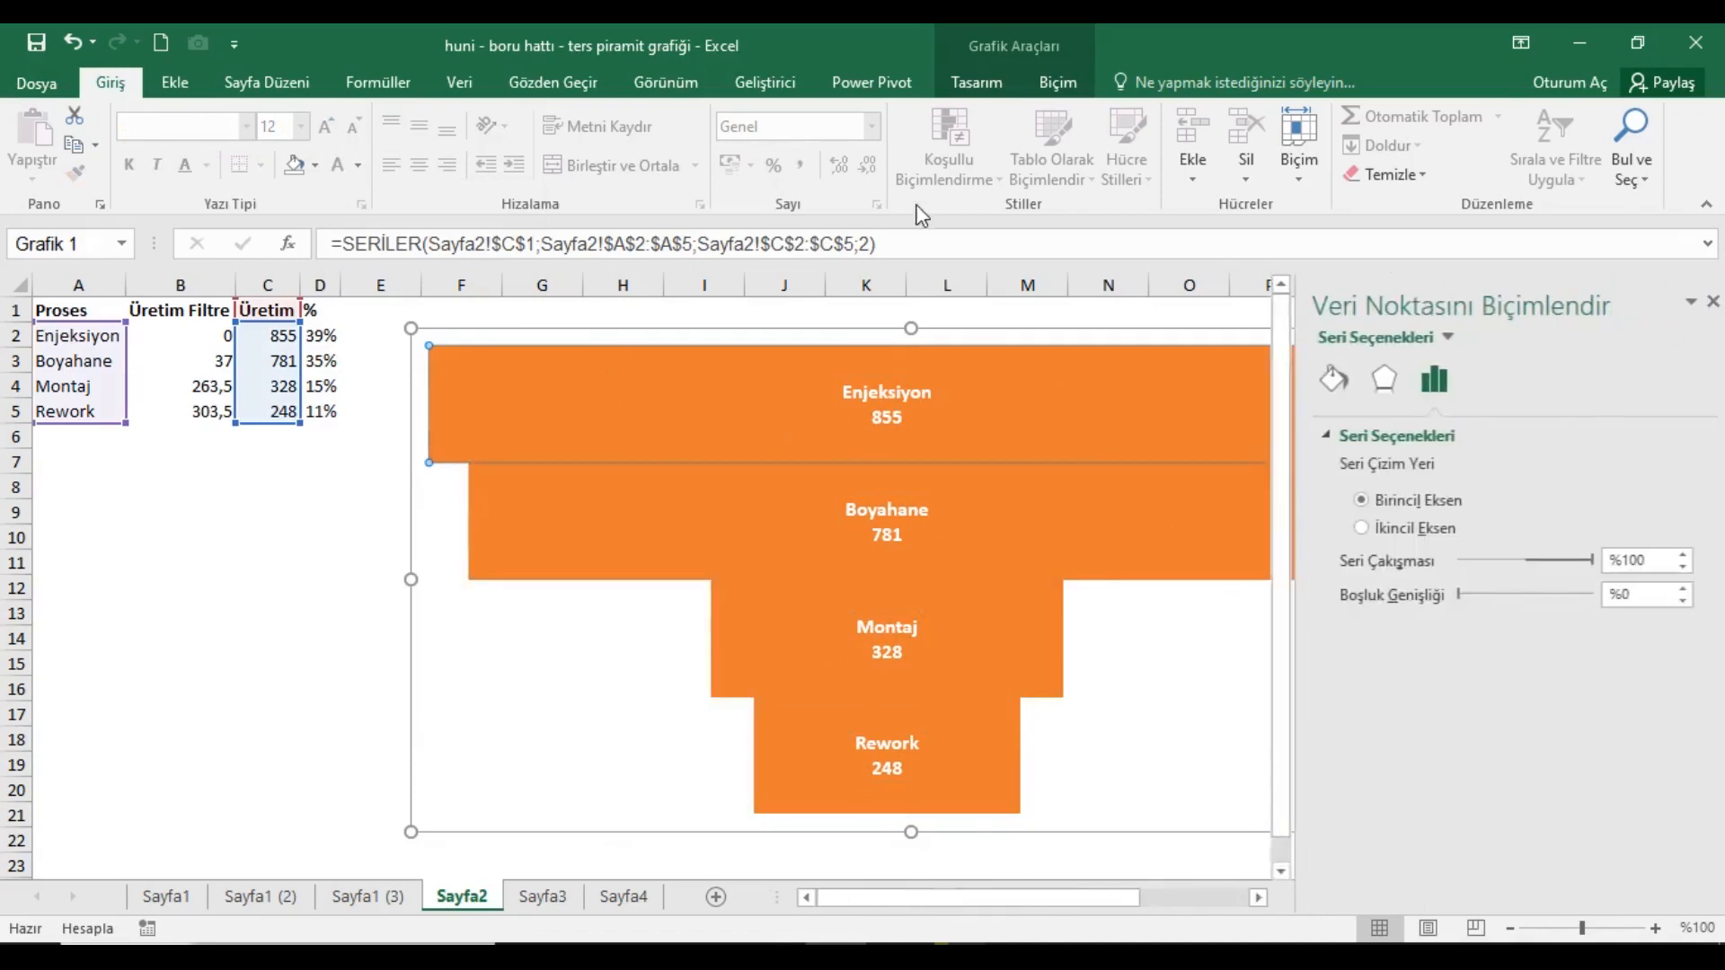
left_click(1051, 85)
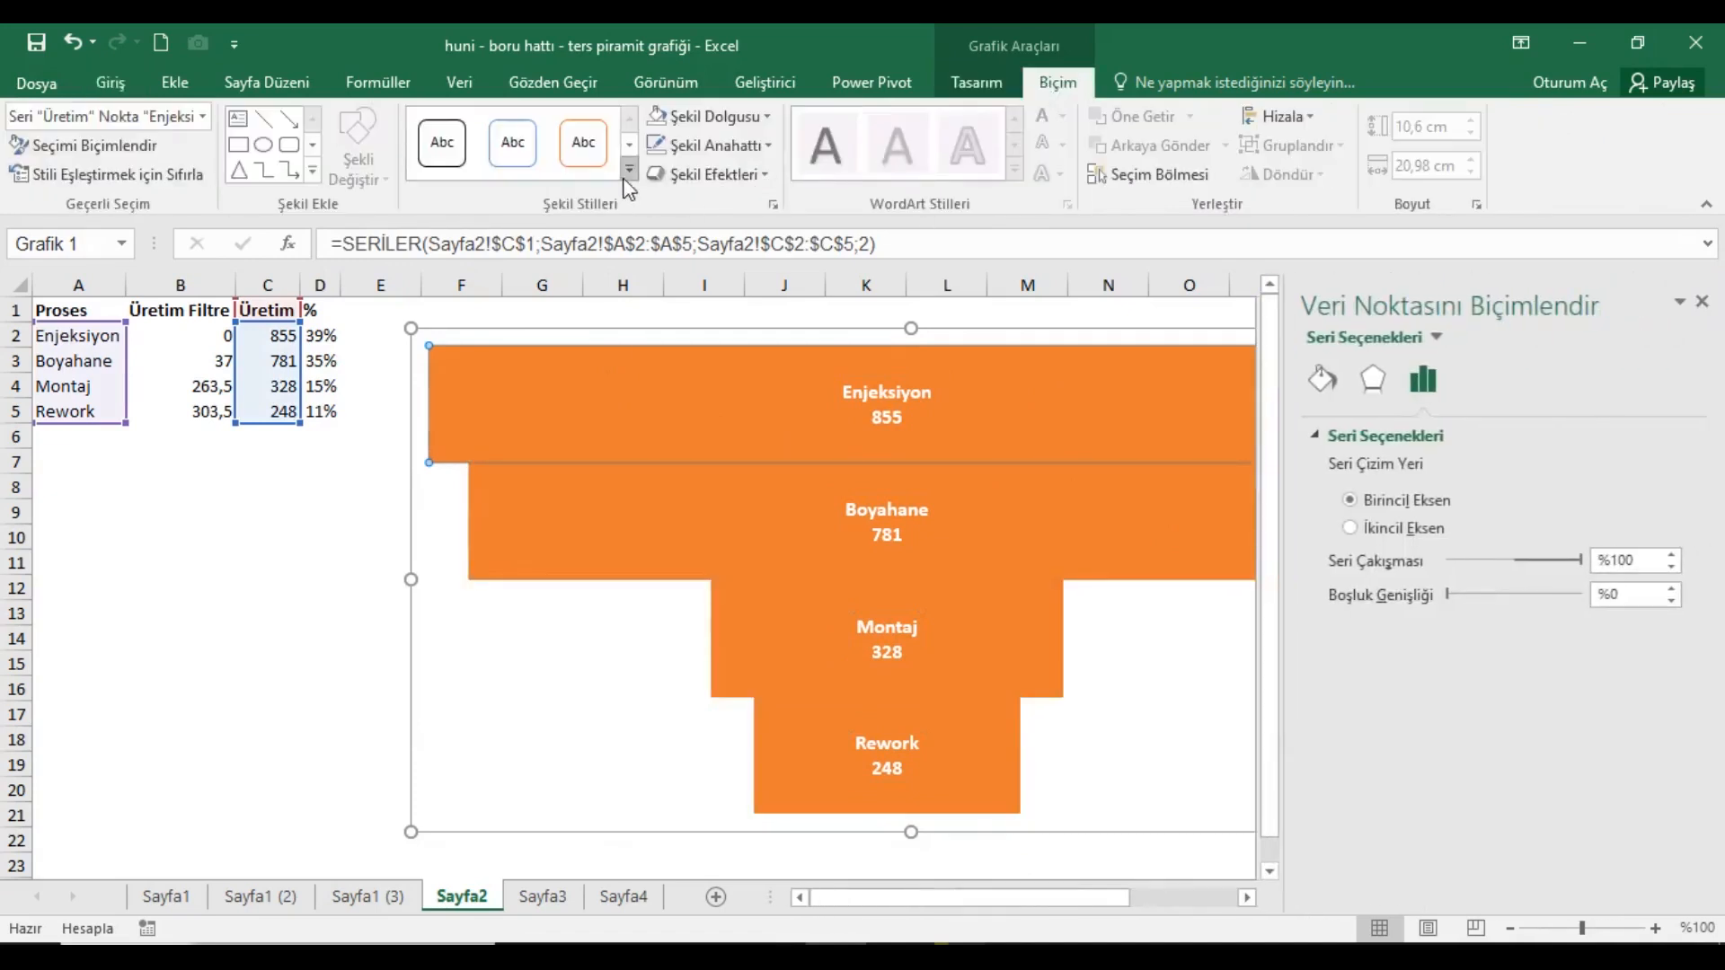
left_click(723, 117)
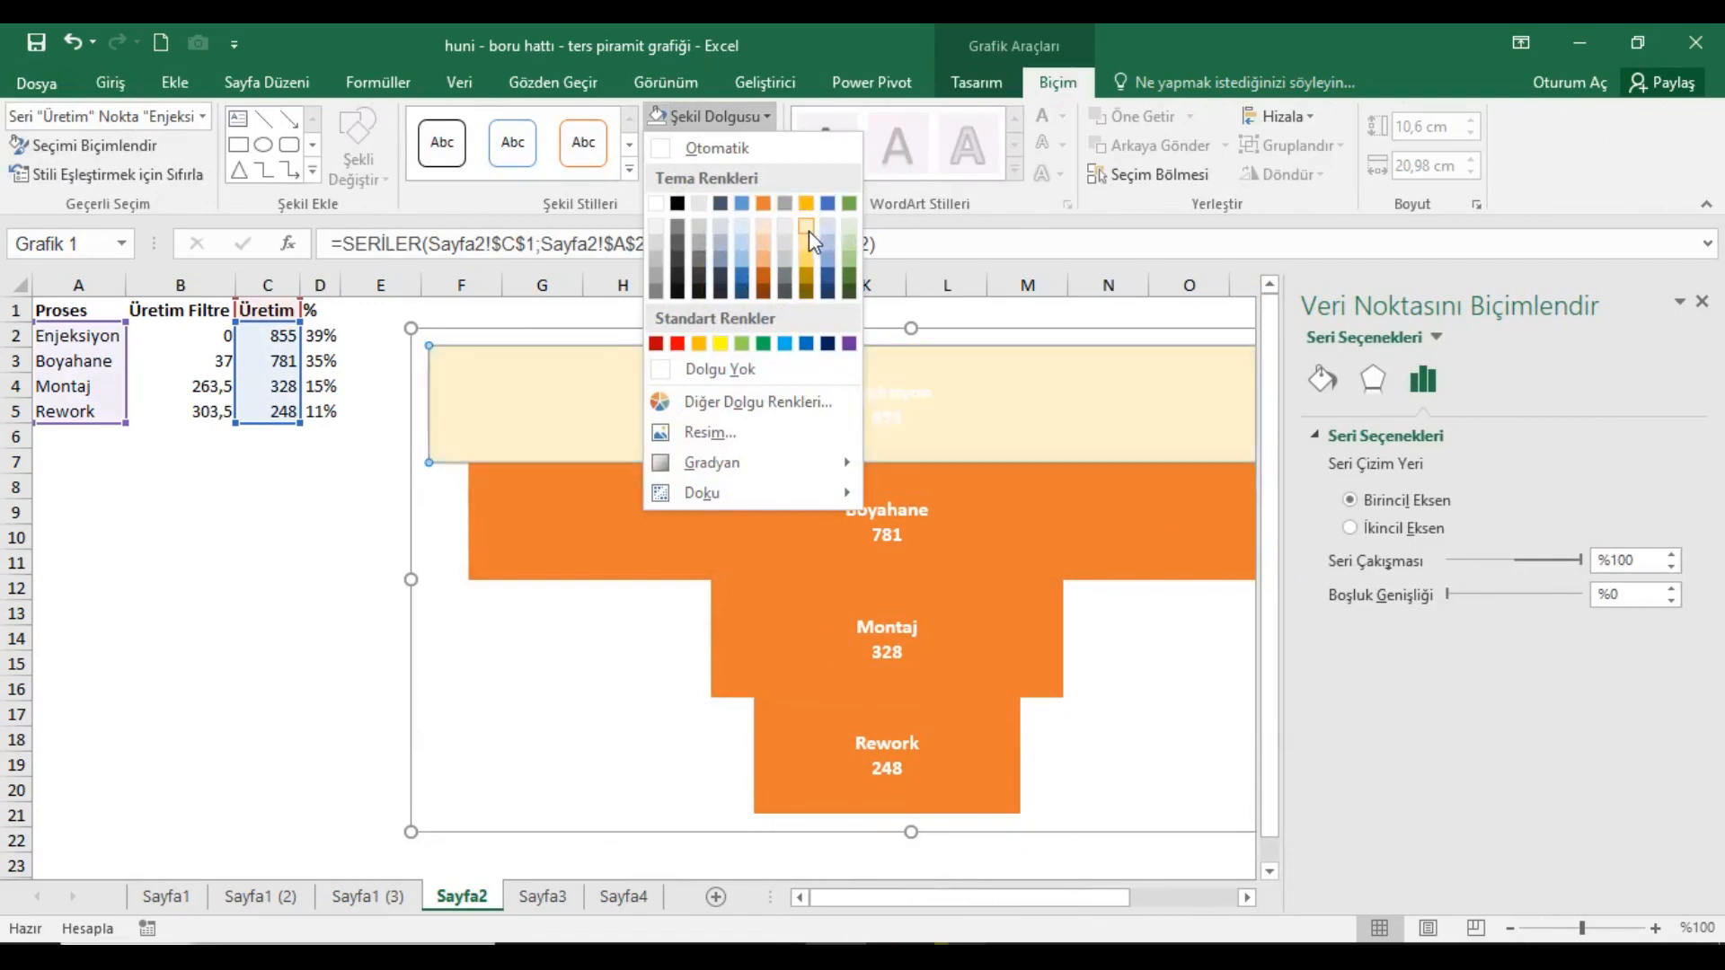
left_click(848, 204)
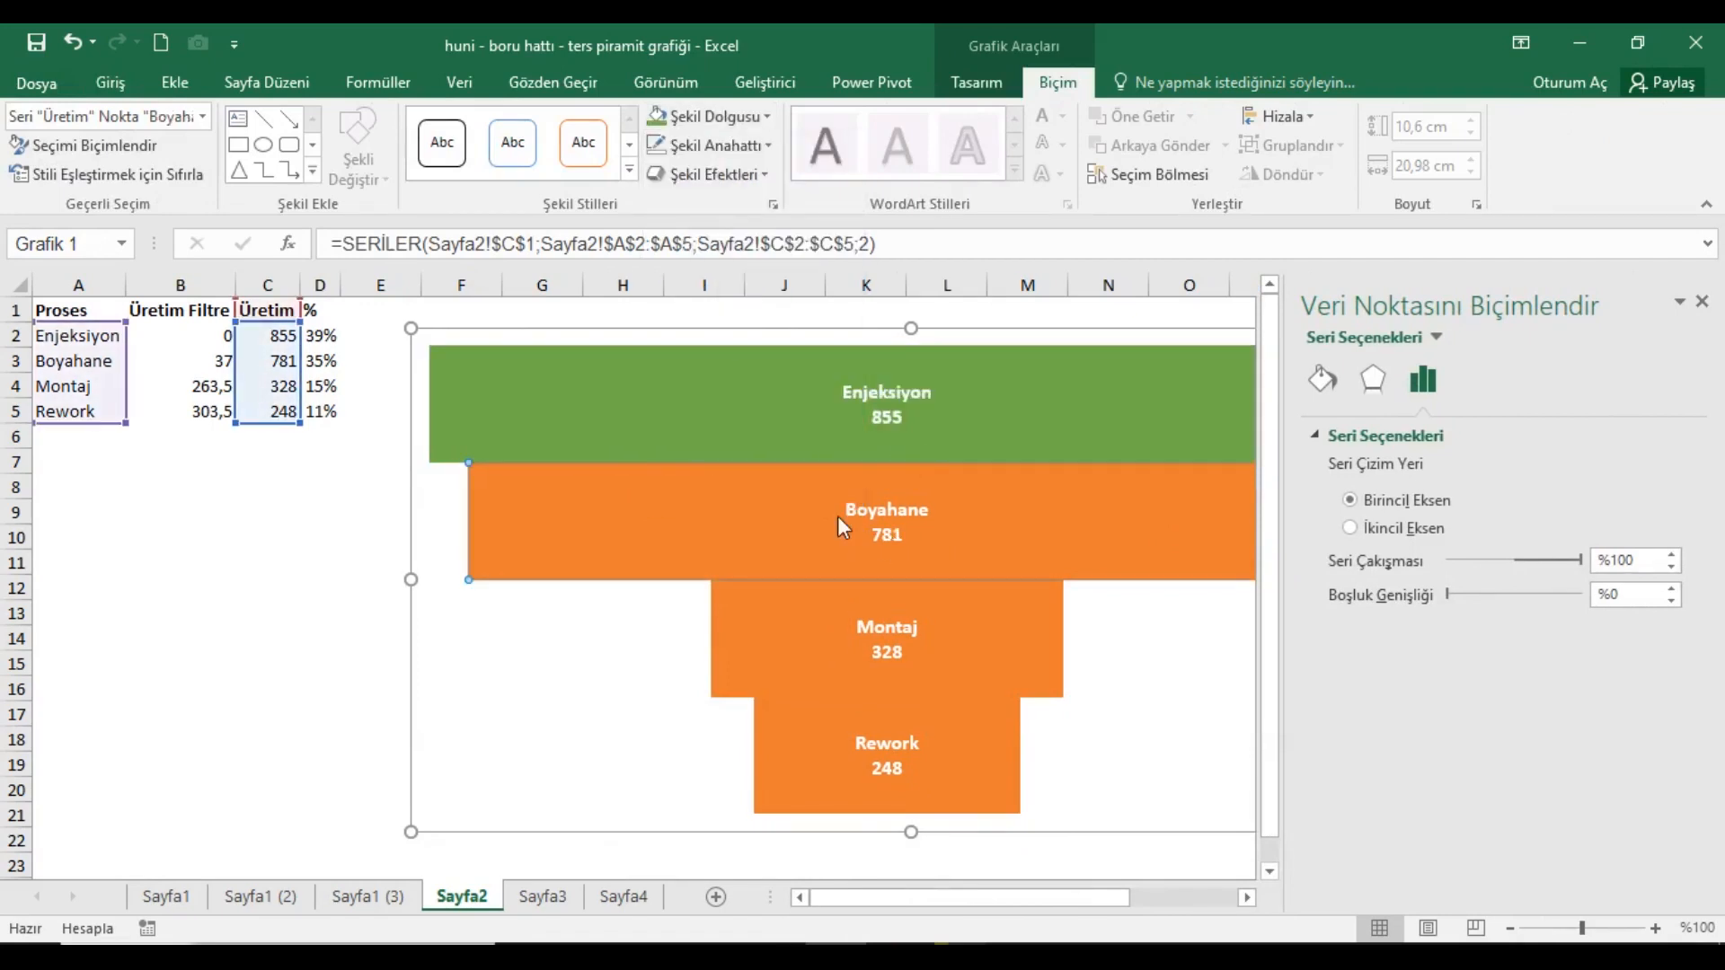
left_click(723, 118)
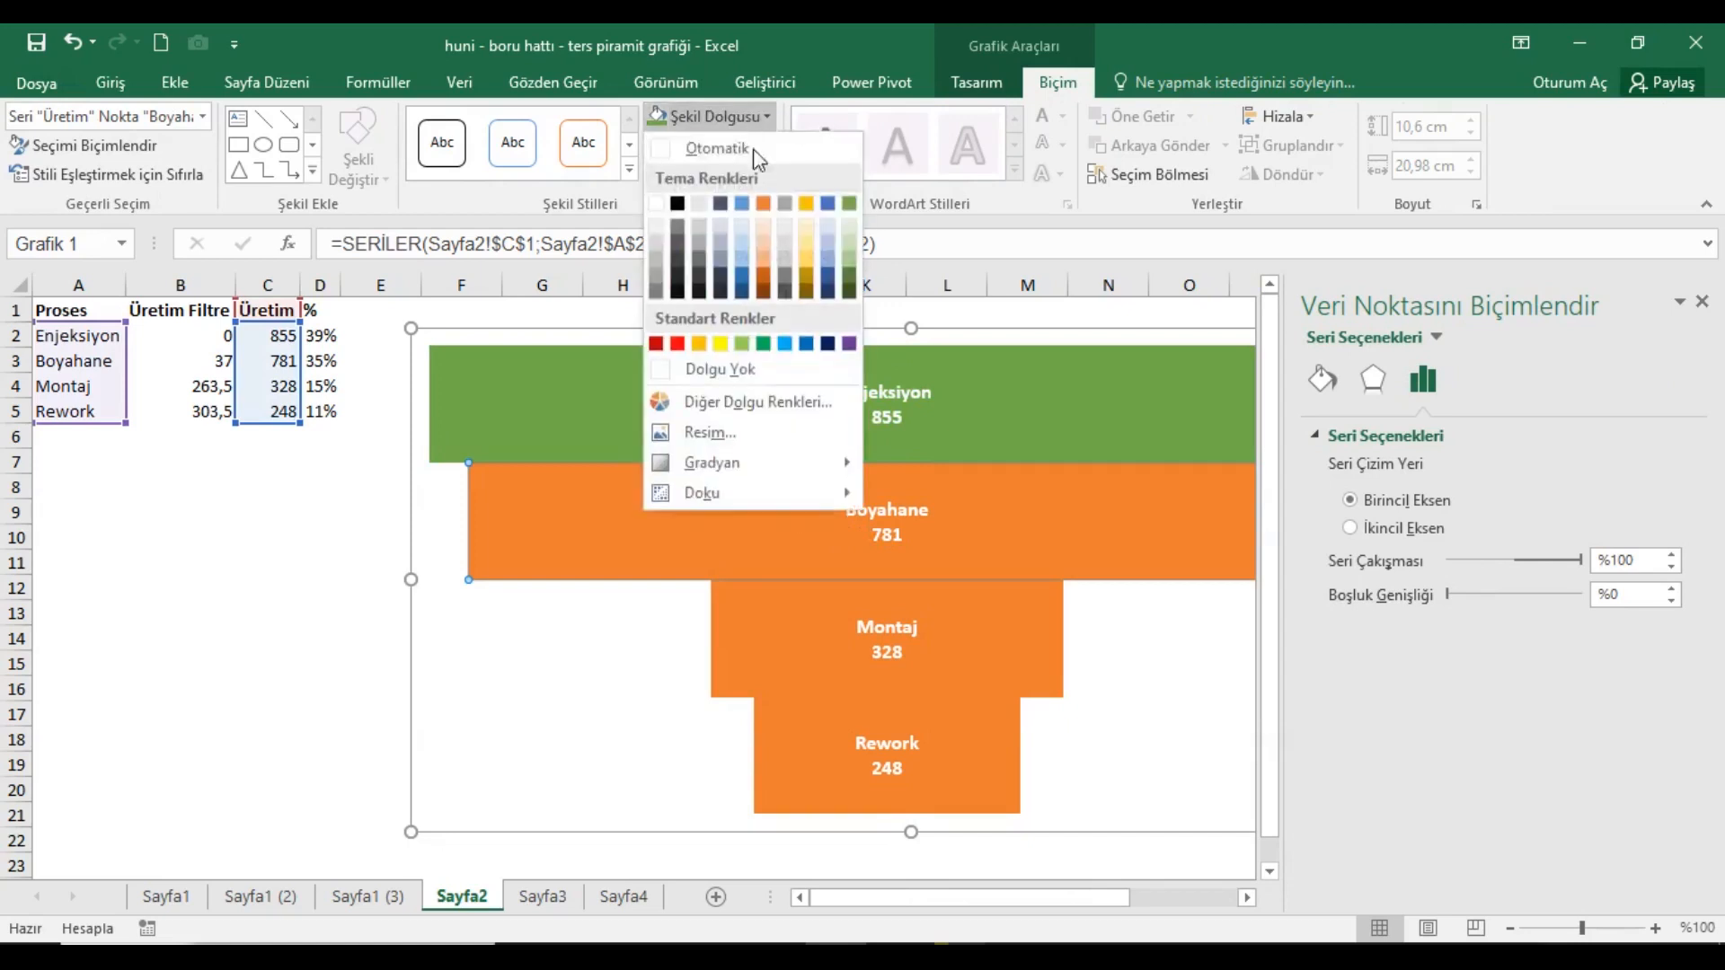
left_click(828, 204)
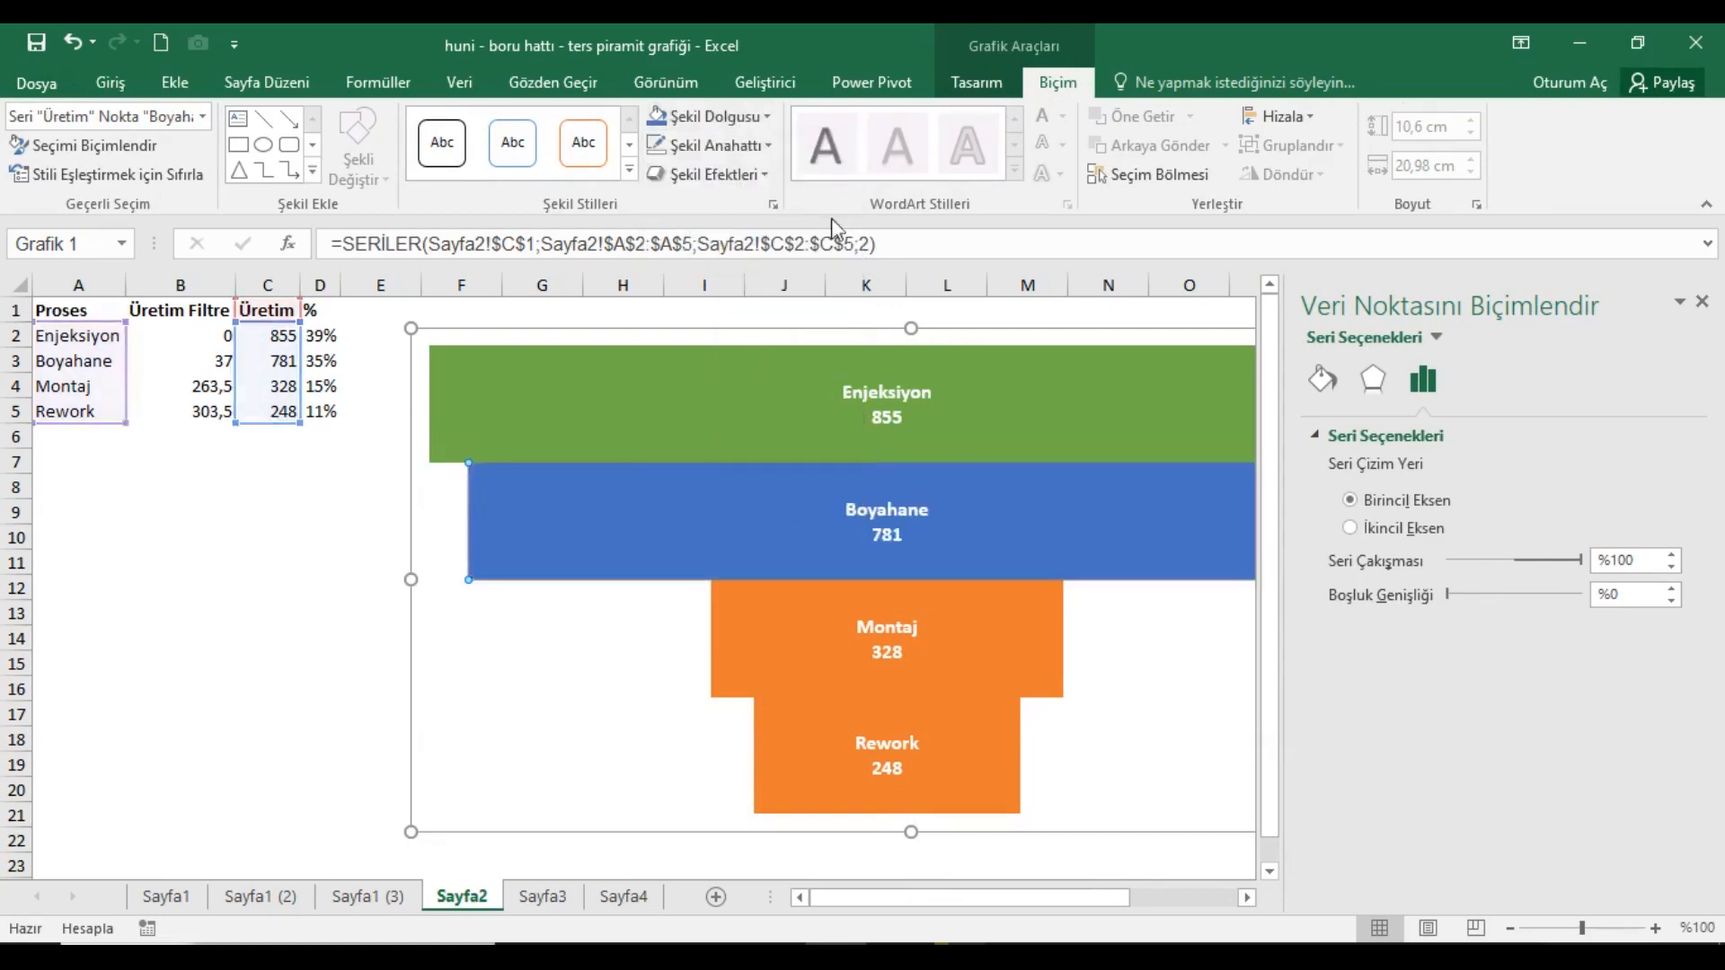
Fill the Montaj bar with standard yellow and the Rework bar with standard red.
left_click(818, 620)
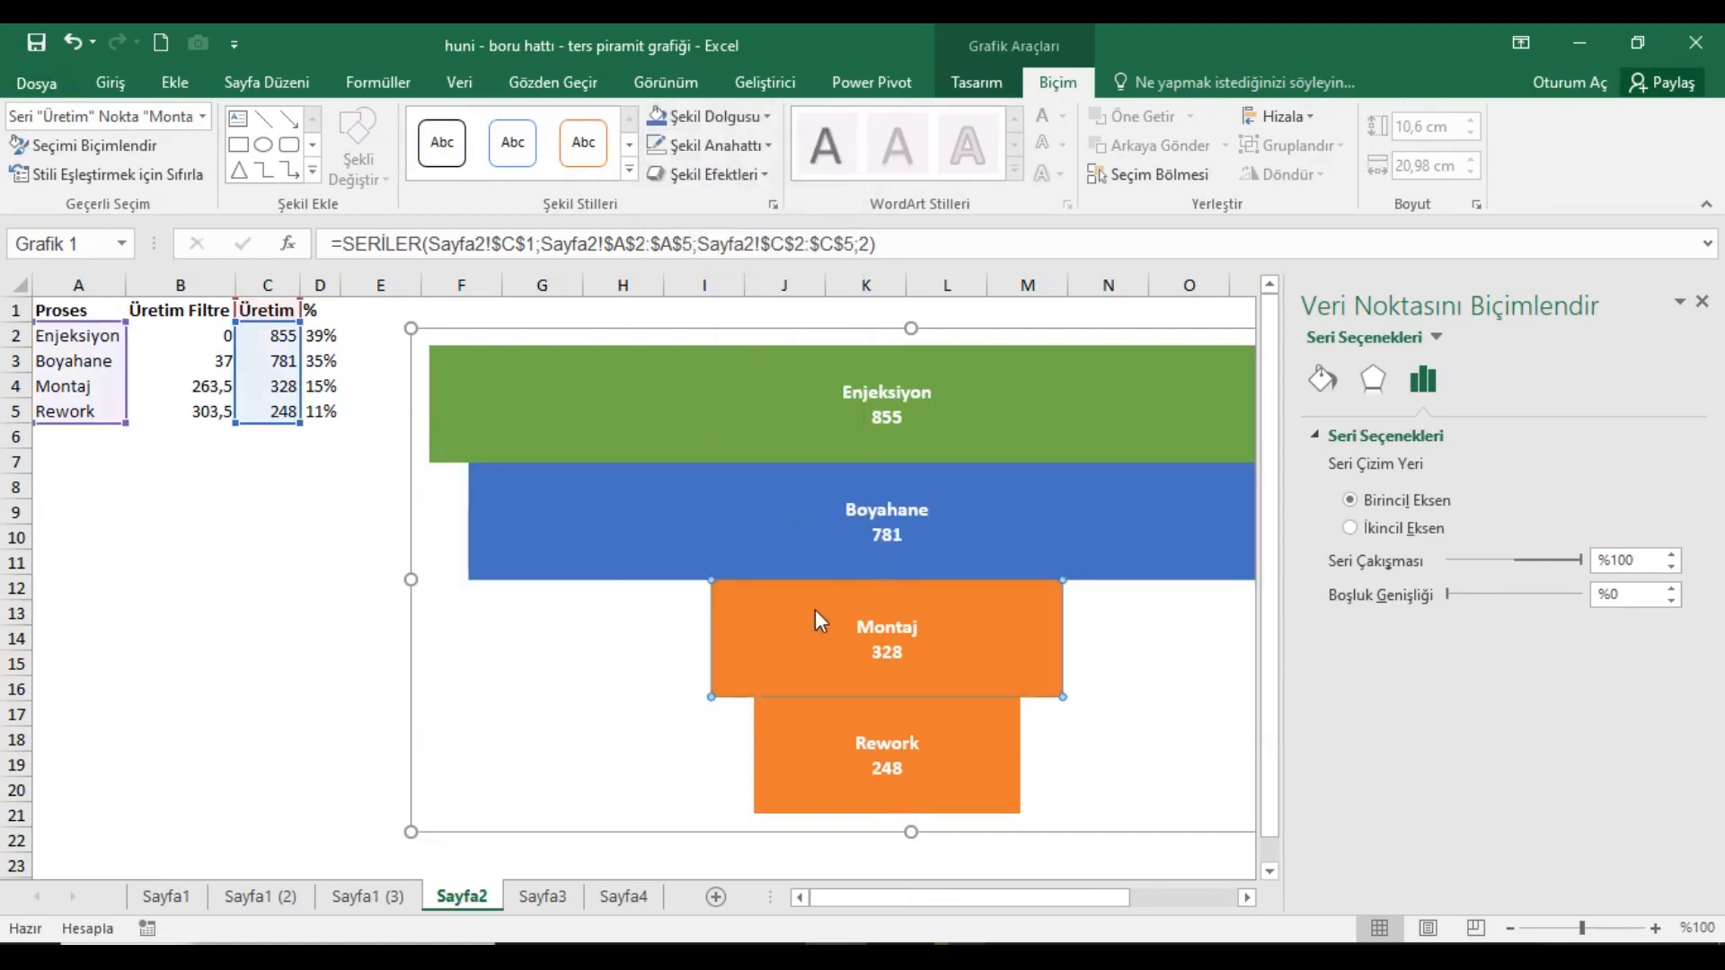
left_click(768, 118)
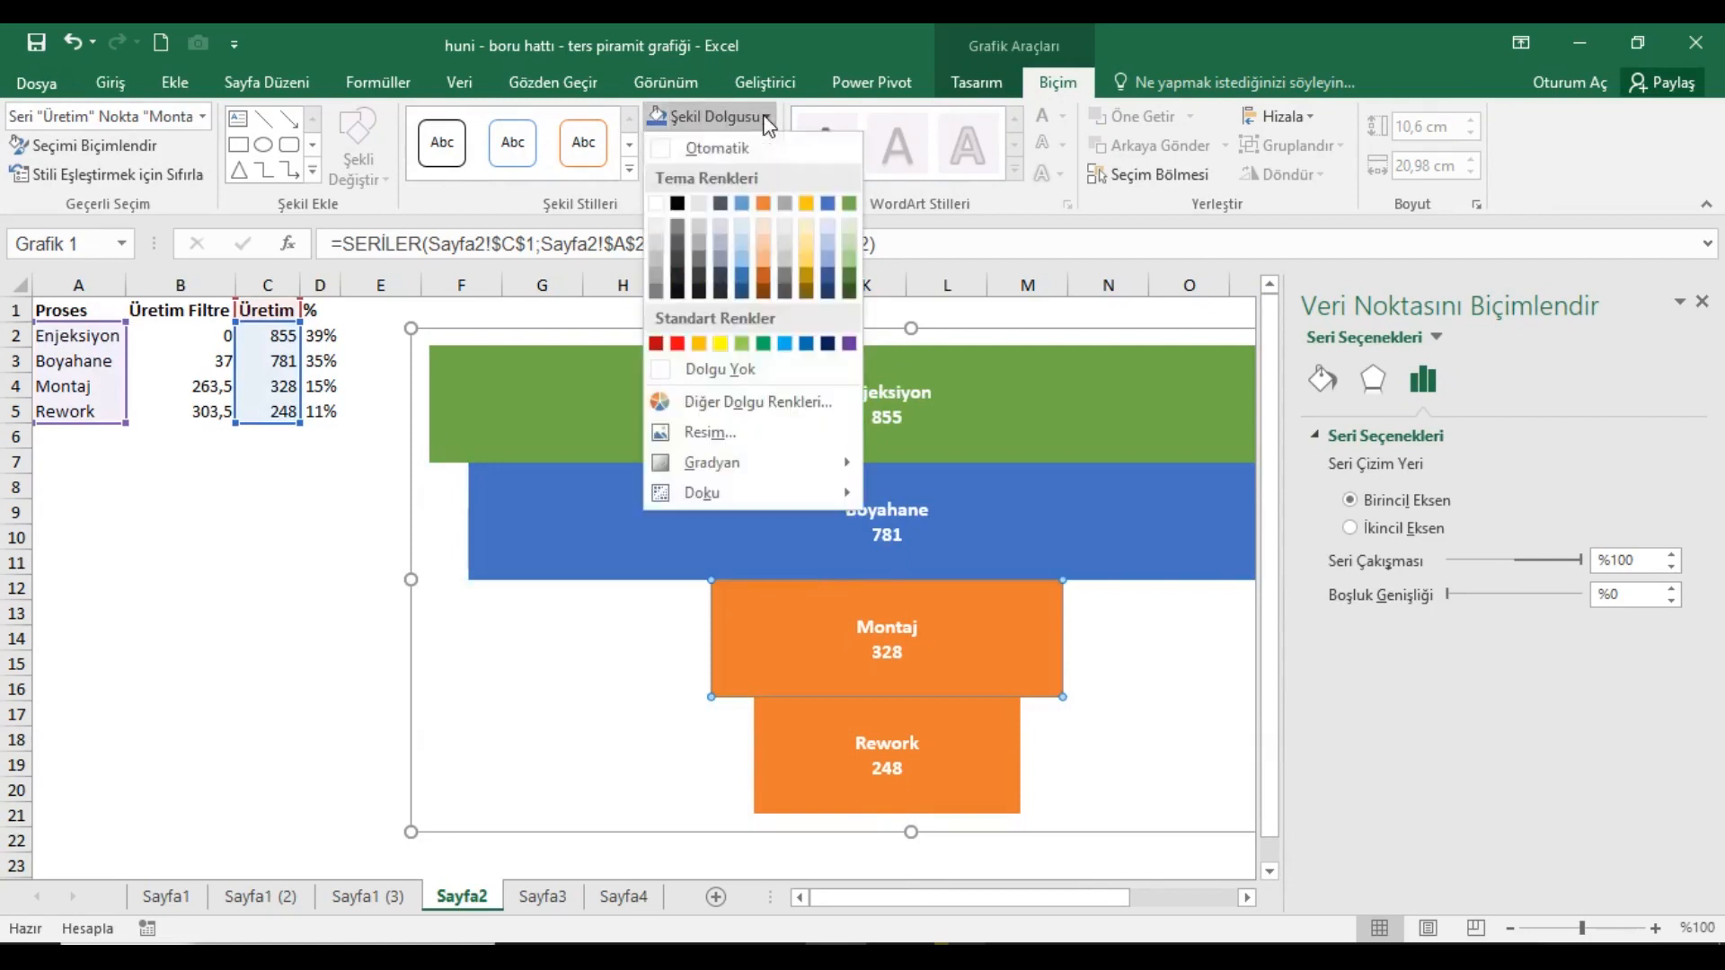
left_click(720, 343)
left_click(824, 740)
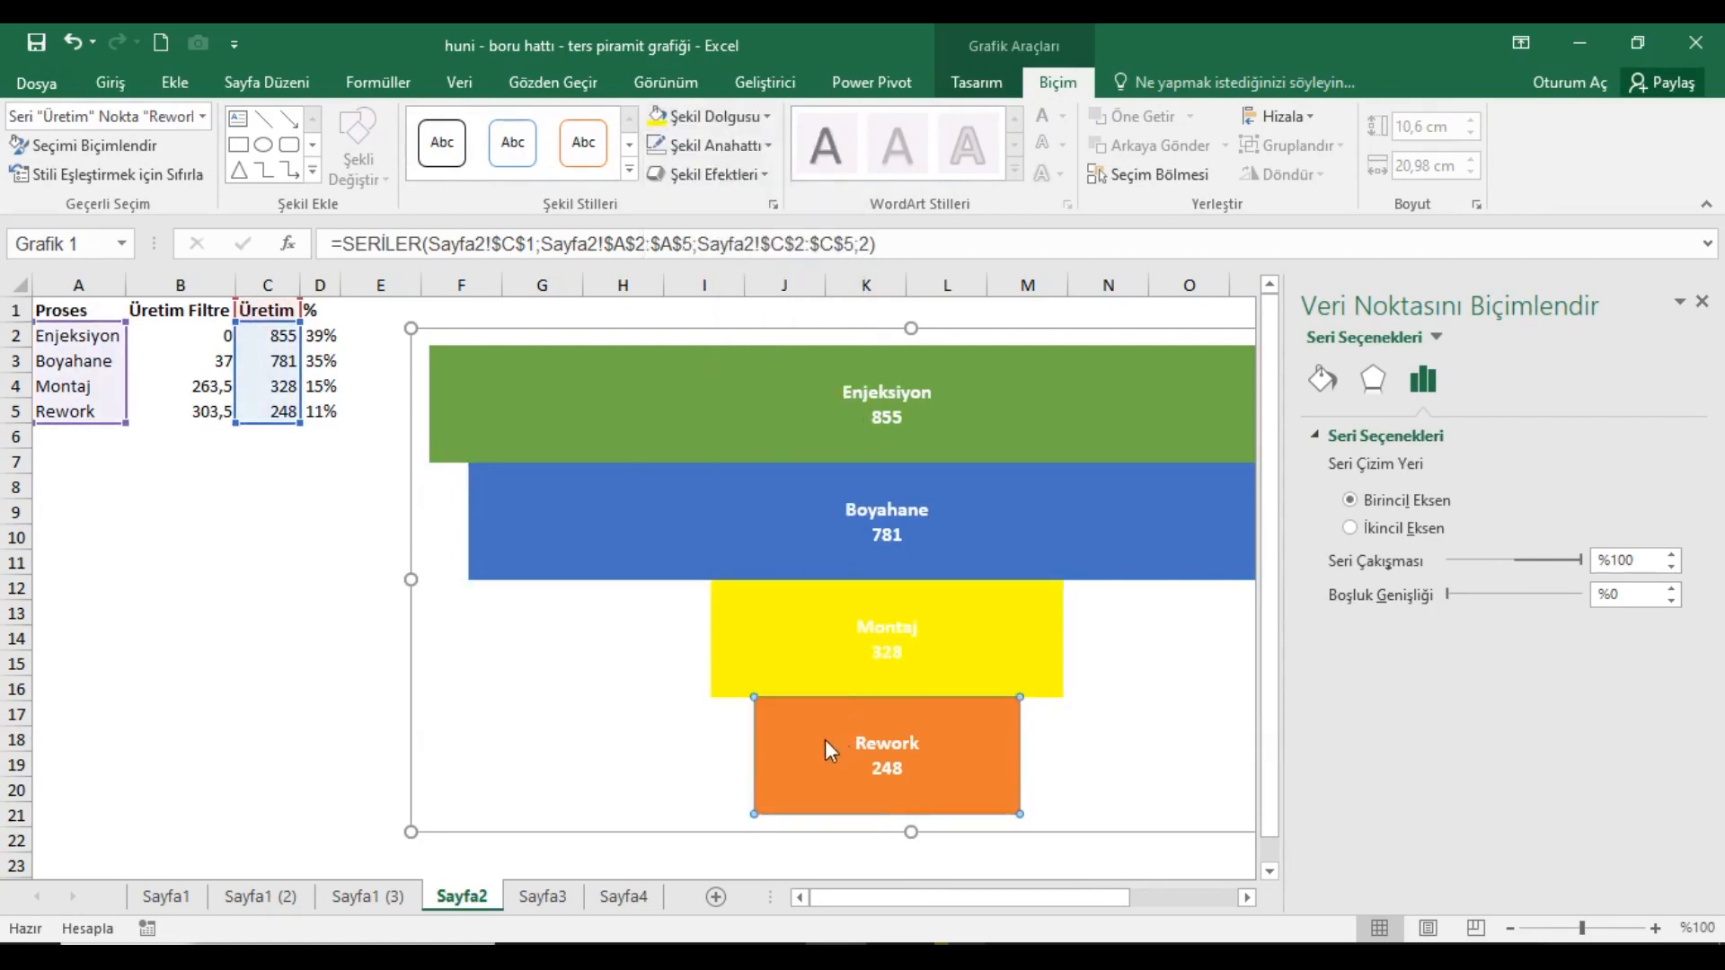
left_click(766, 116)
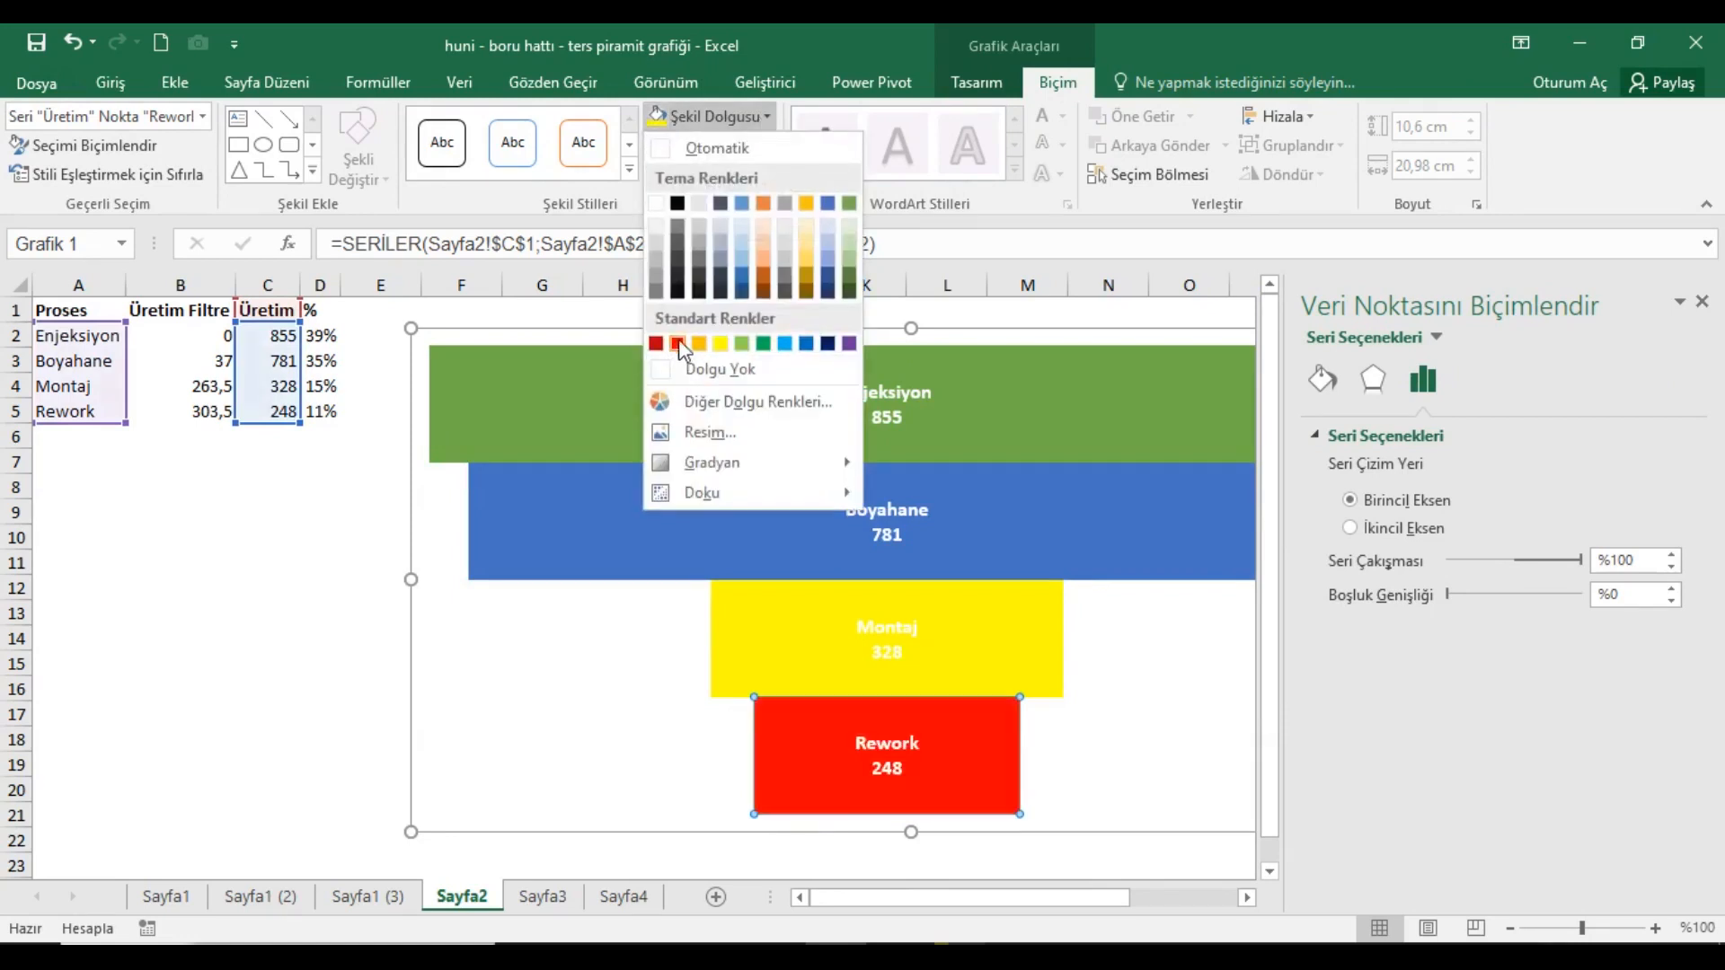
left_click(684, 343)
left_click(1701, 303)
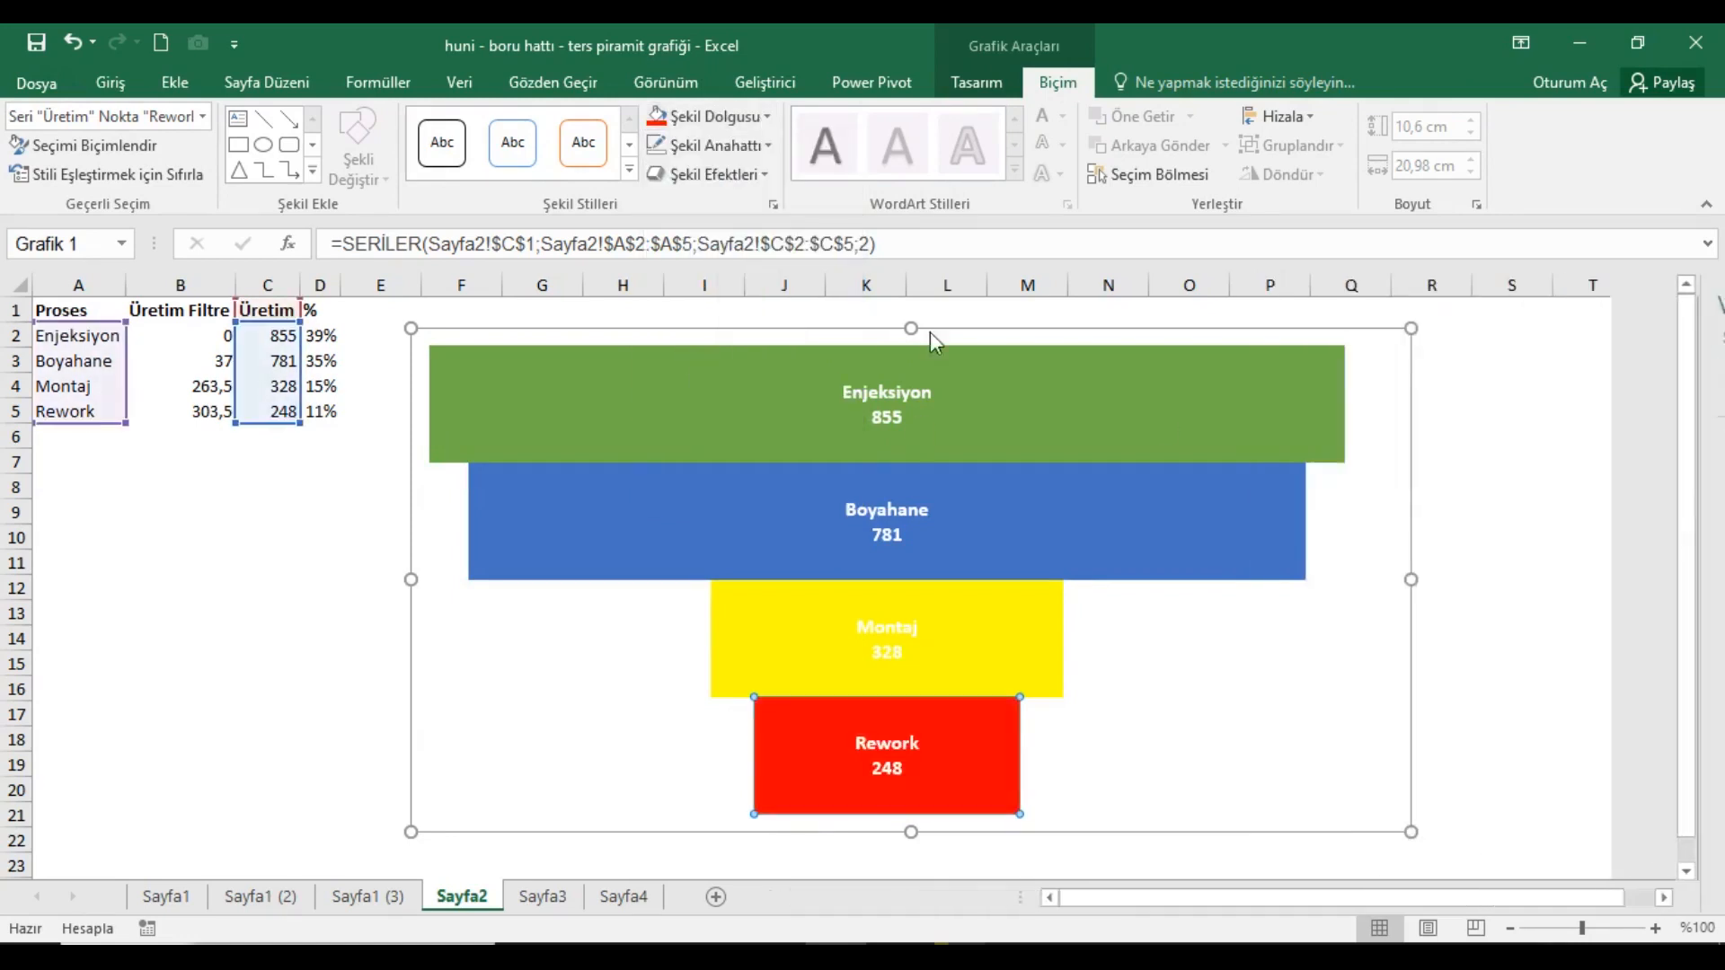
Give all bars of the Üretim series a black outline.
left_click(121, 311)
left_click(549, 410)
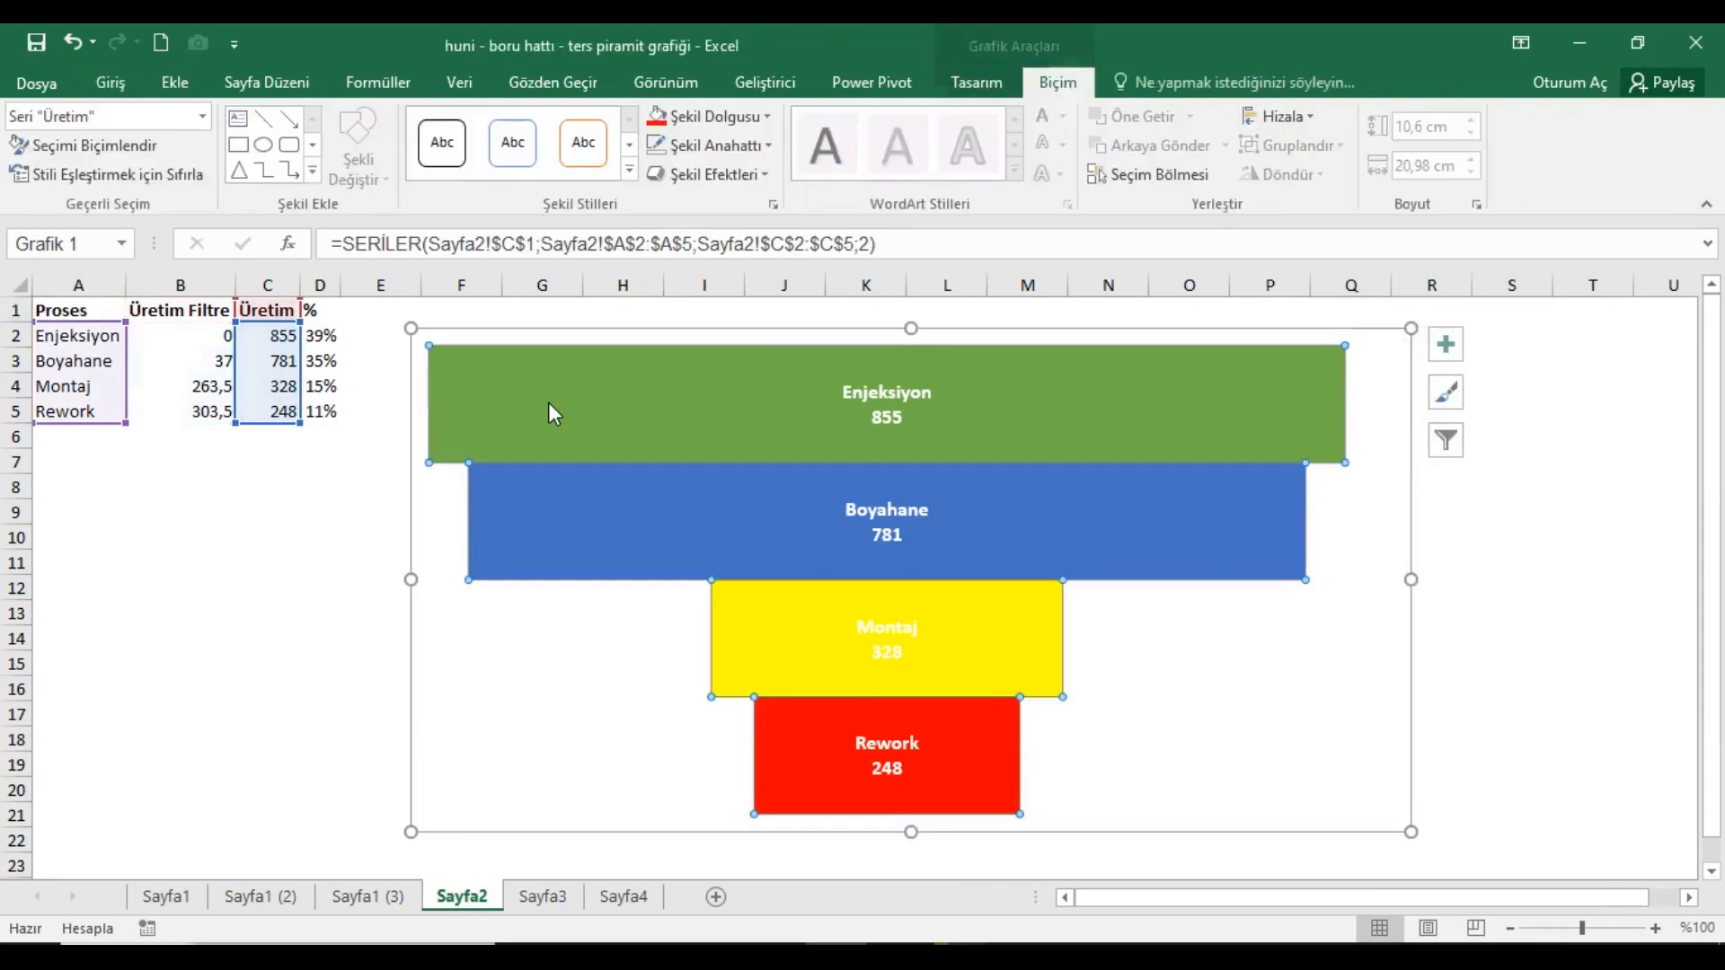
left_click(761, 148)
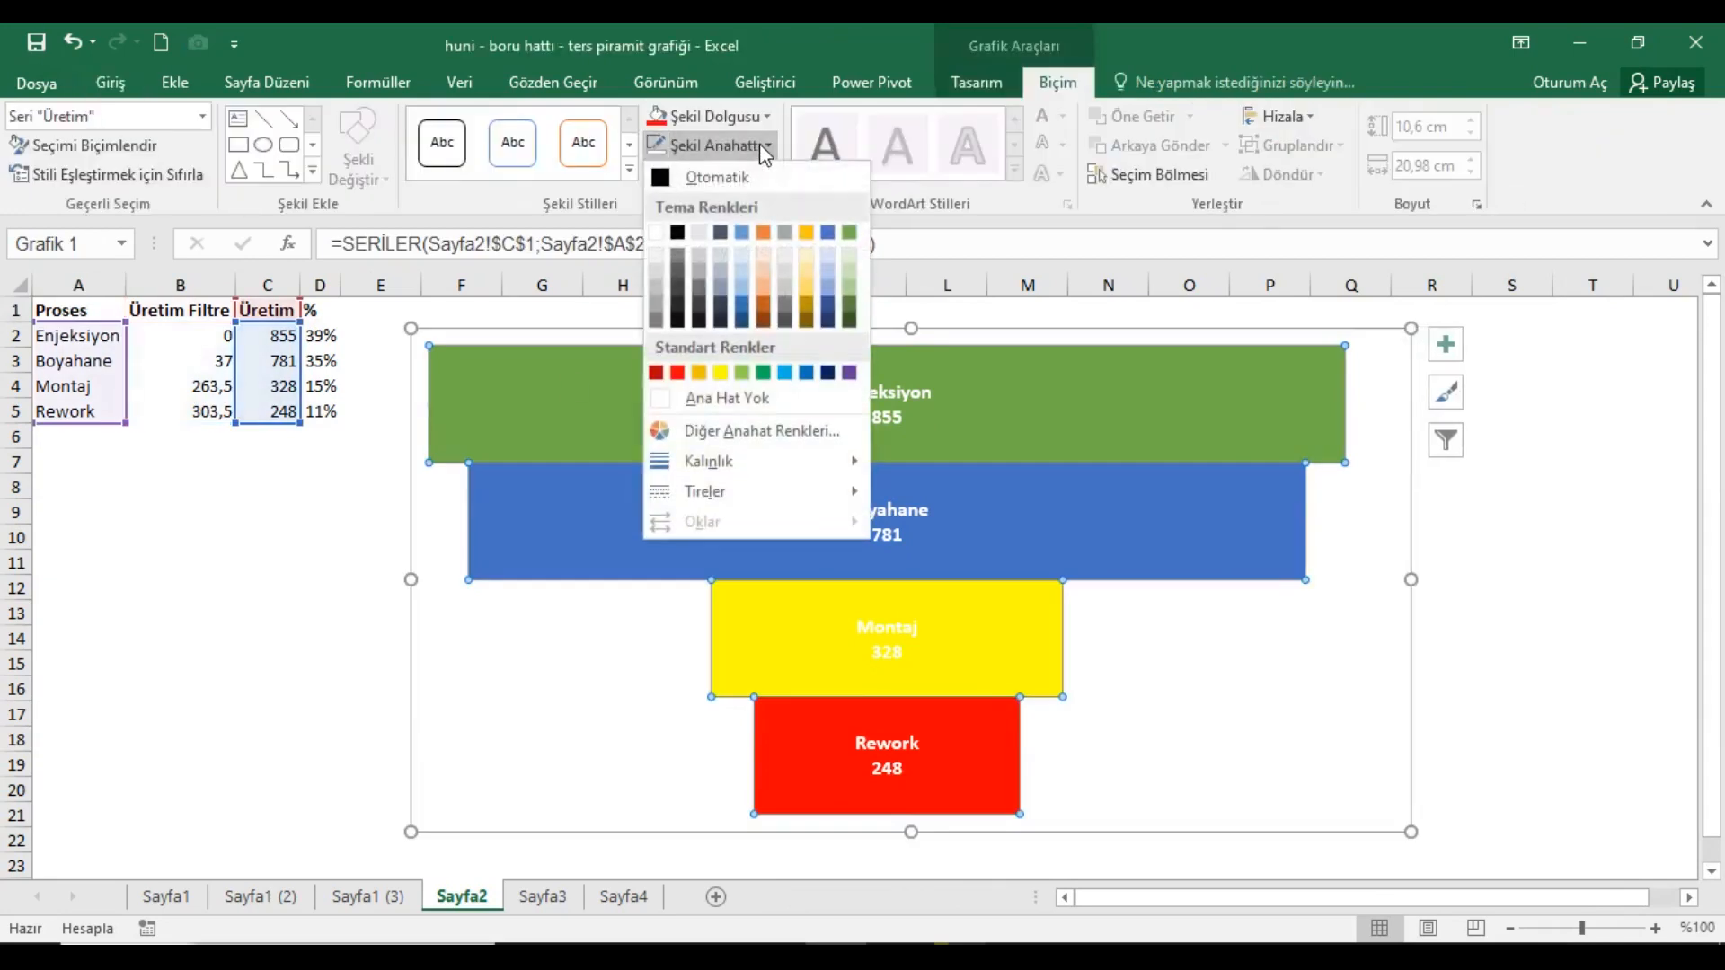
left_click(679, 233)
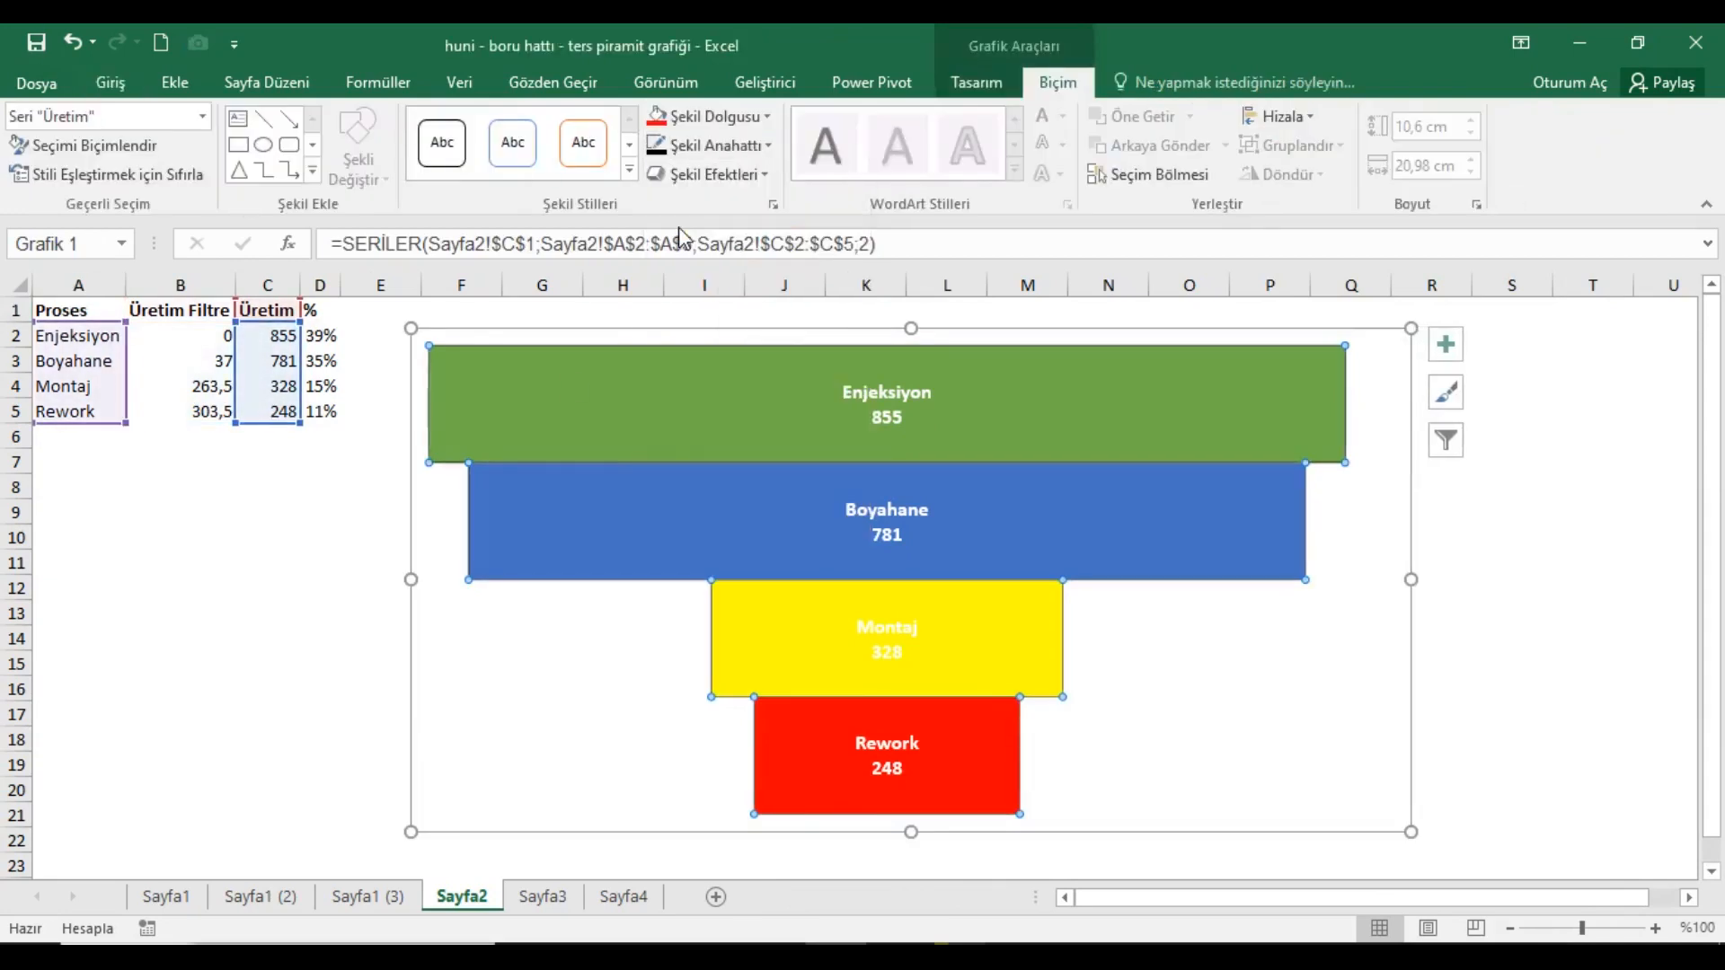
left_click(103, 313)
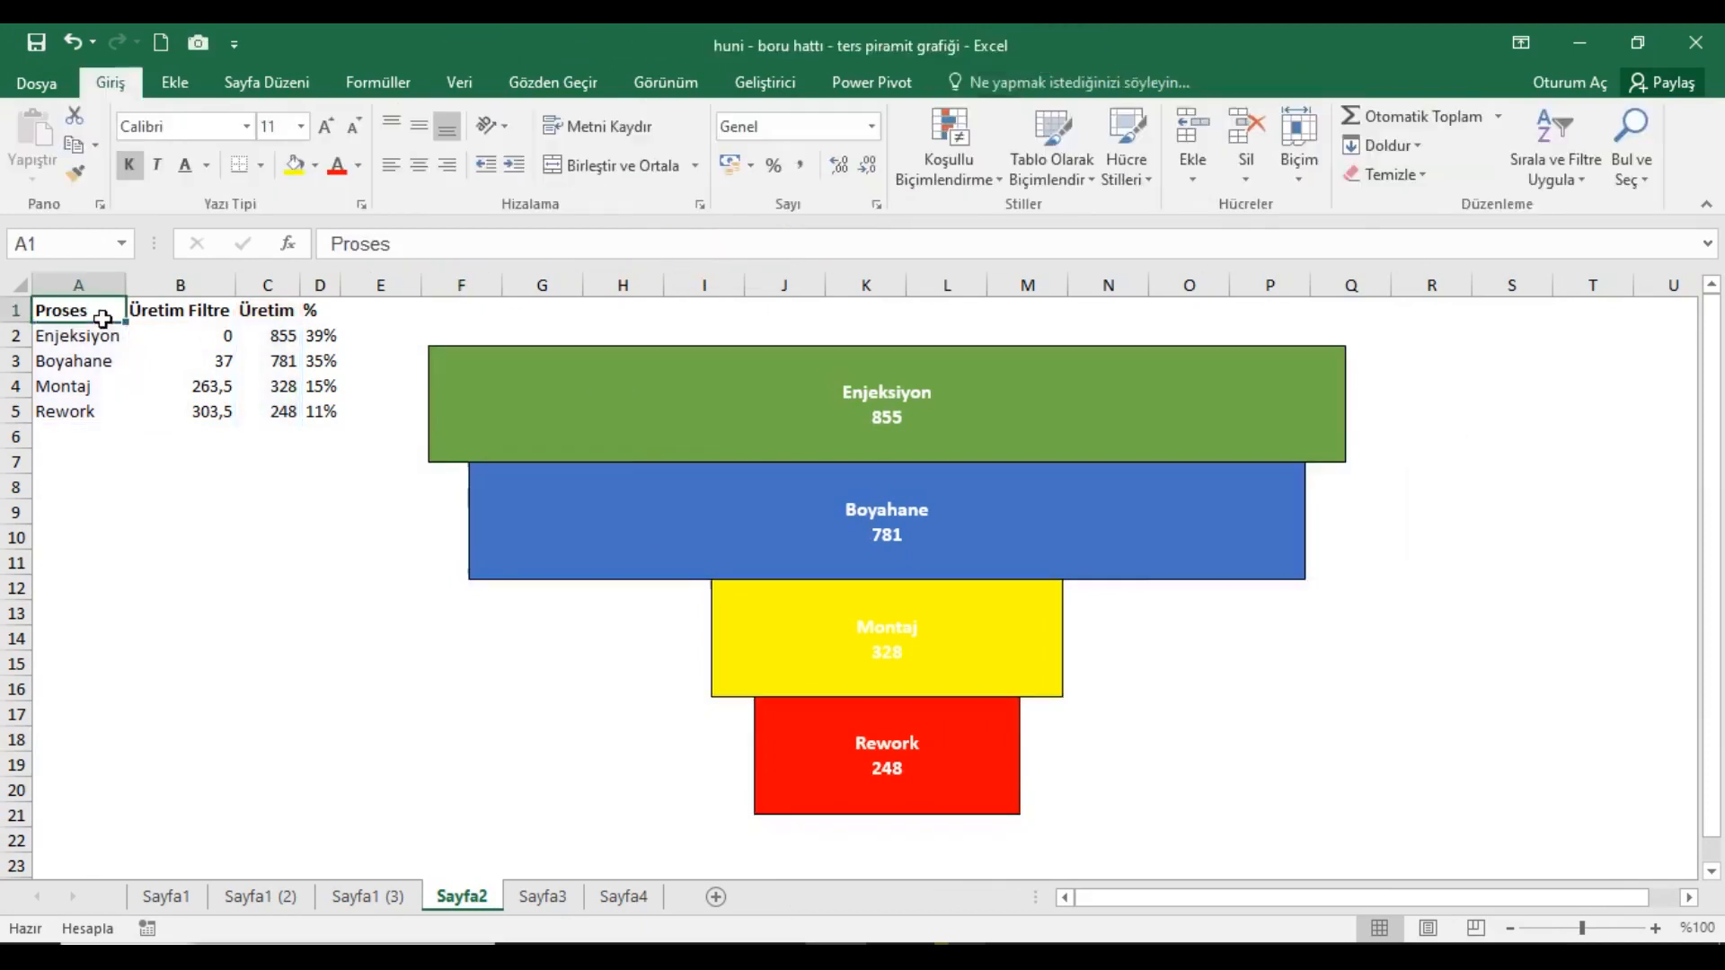
Show the primary horizontal value axis on the funnel chart.
left_click(645, 359)
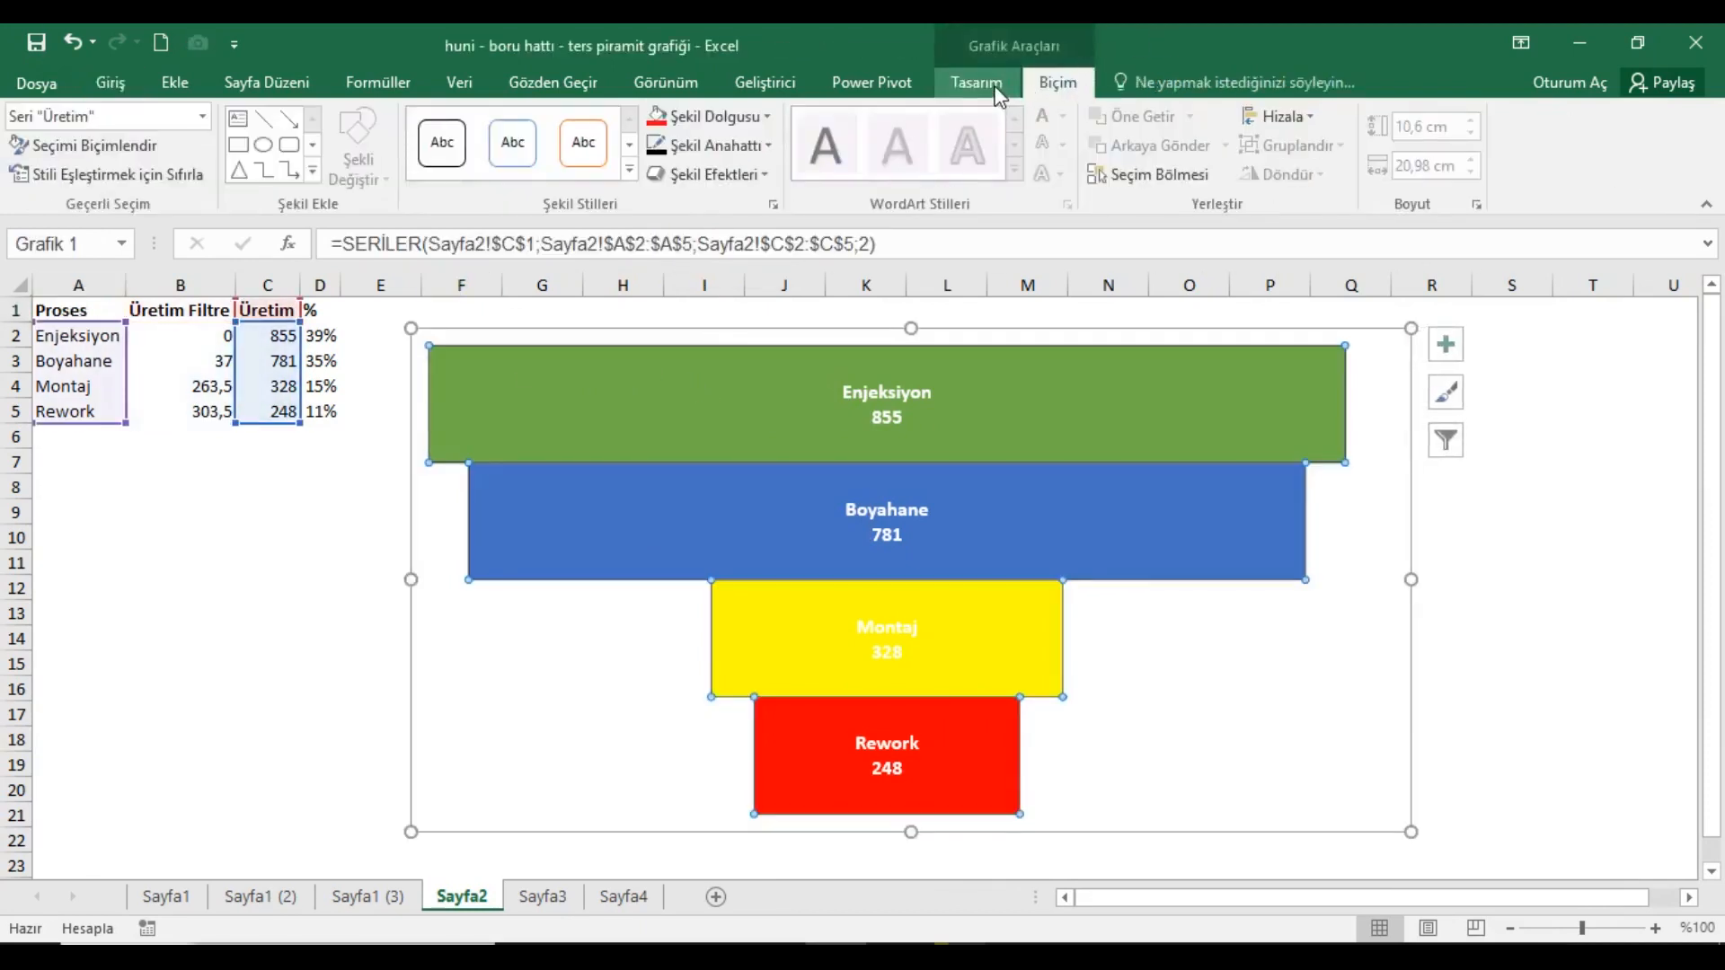
left_click(977, 82)
left_click(69, 164)
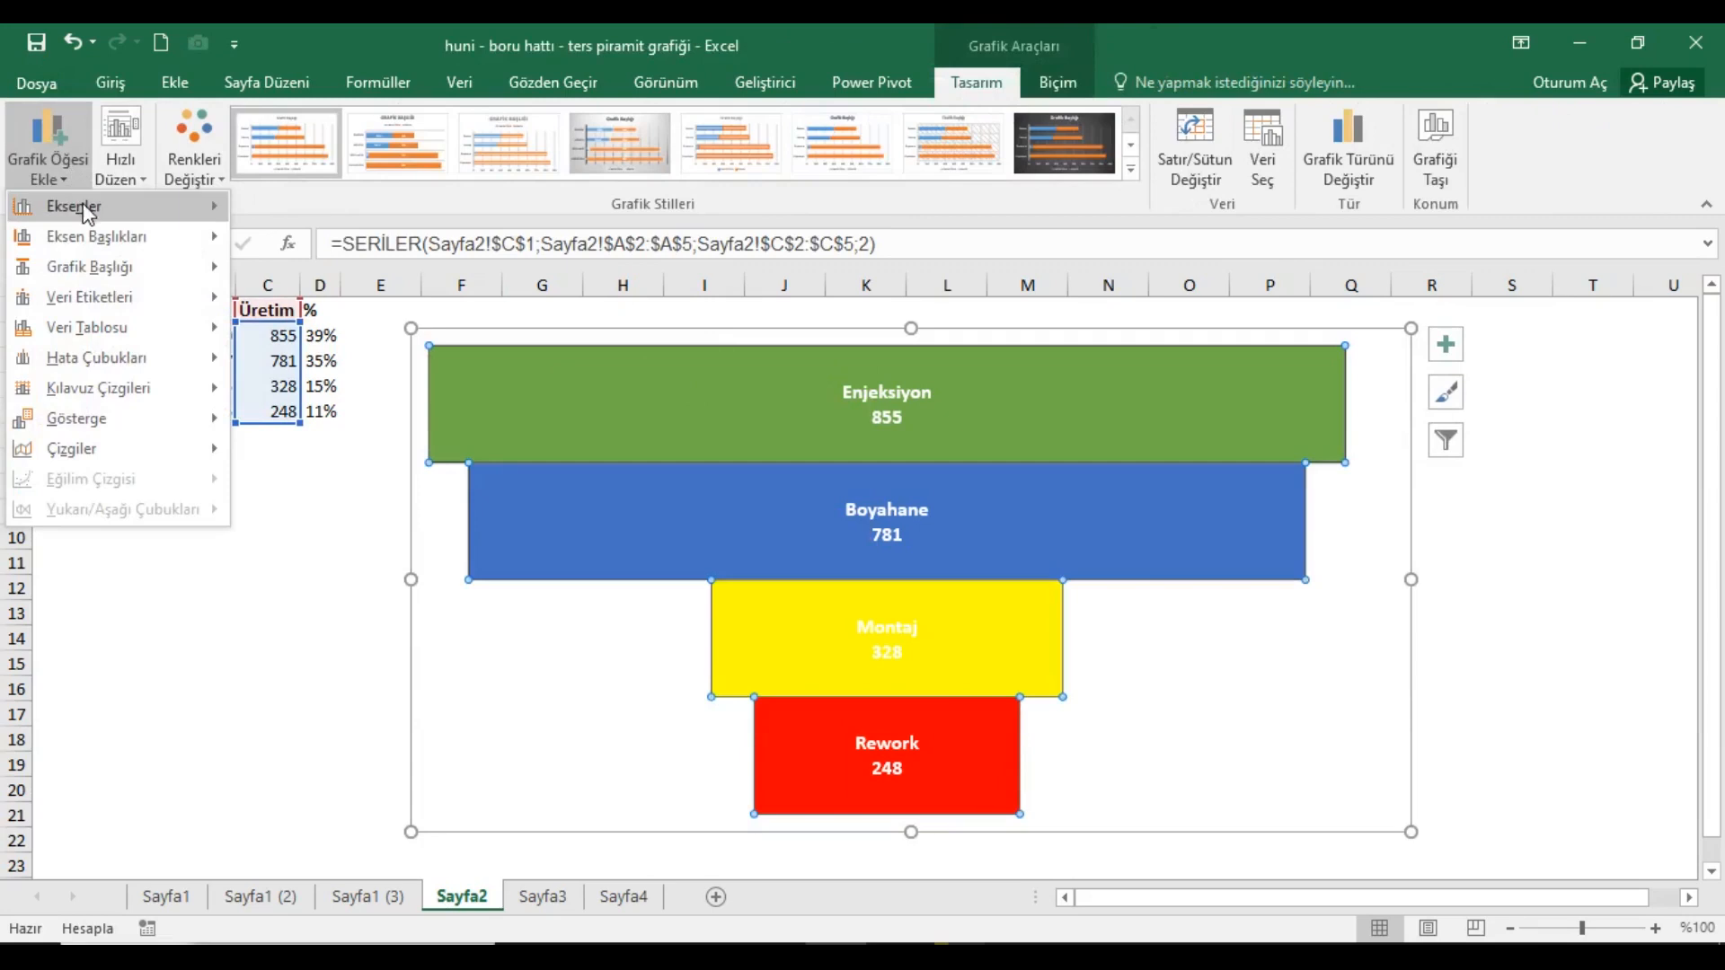
mouse_move(54, 206)
left_click(304, 218)
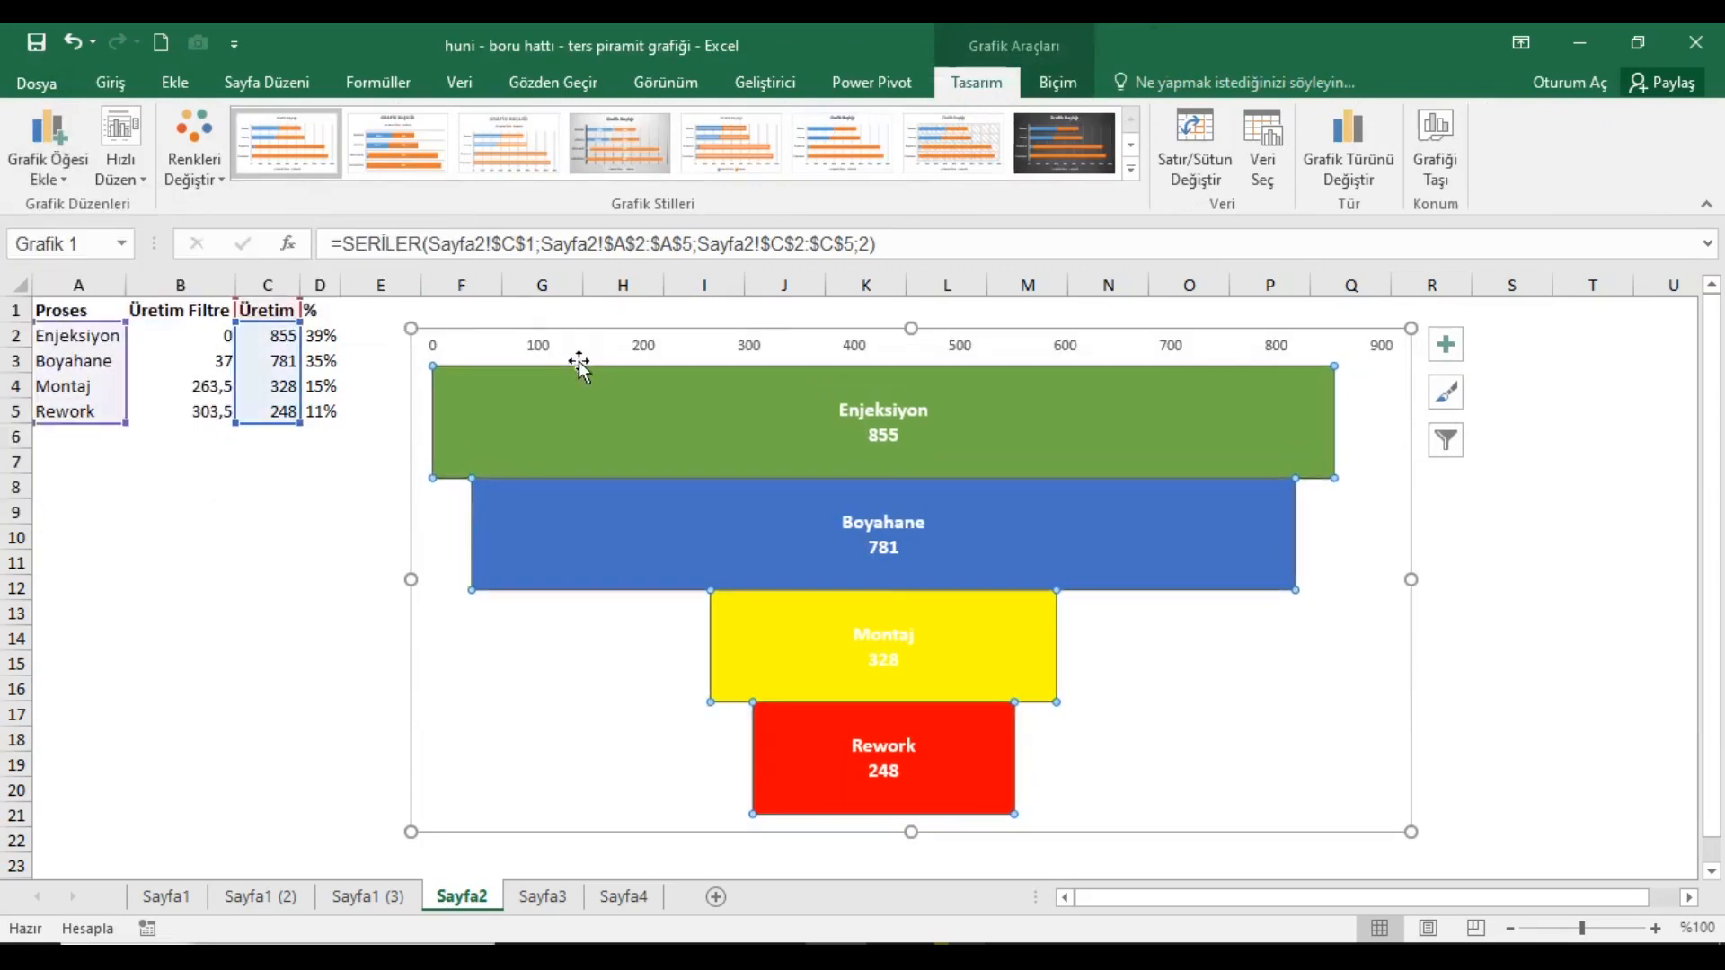
Fix the horizontal value axis bounds at a minimum of 0 and a maximum of 1000.
right_click(551, 353)
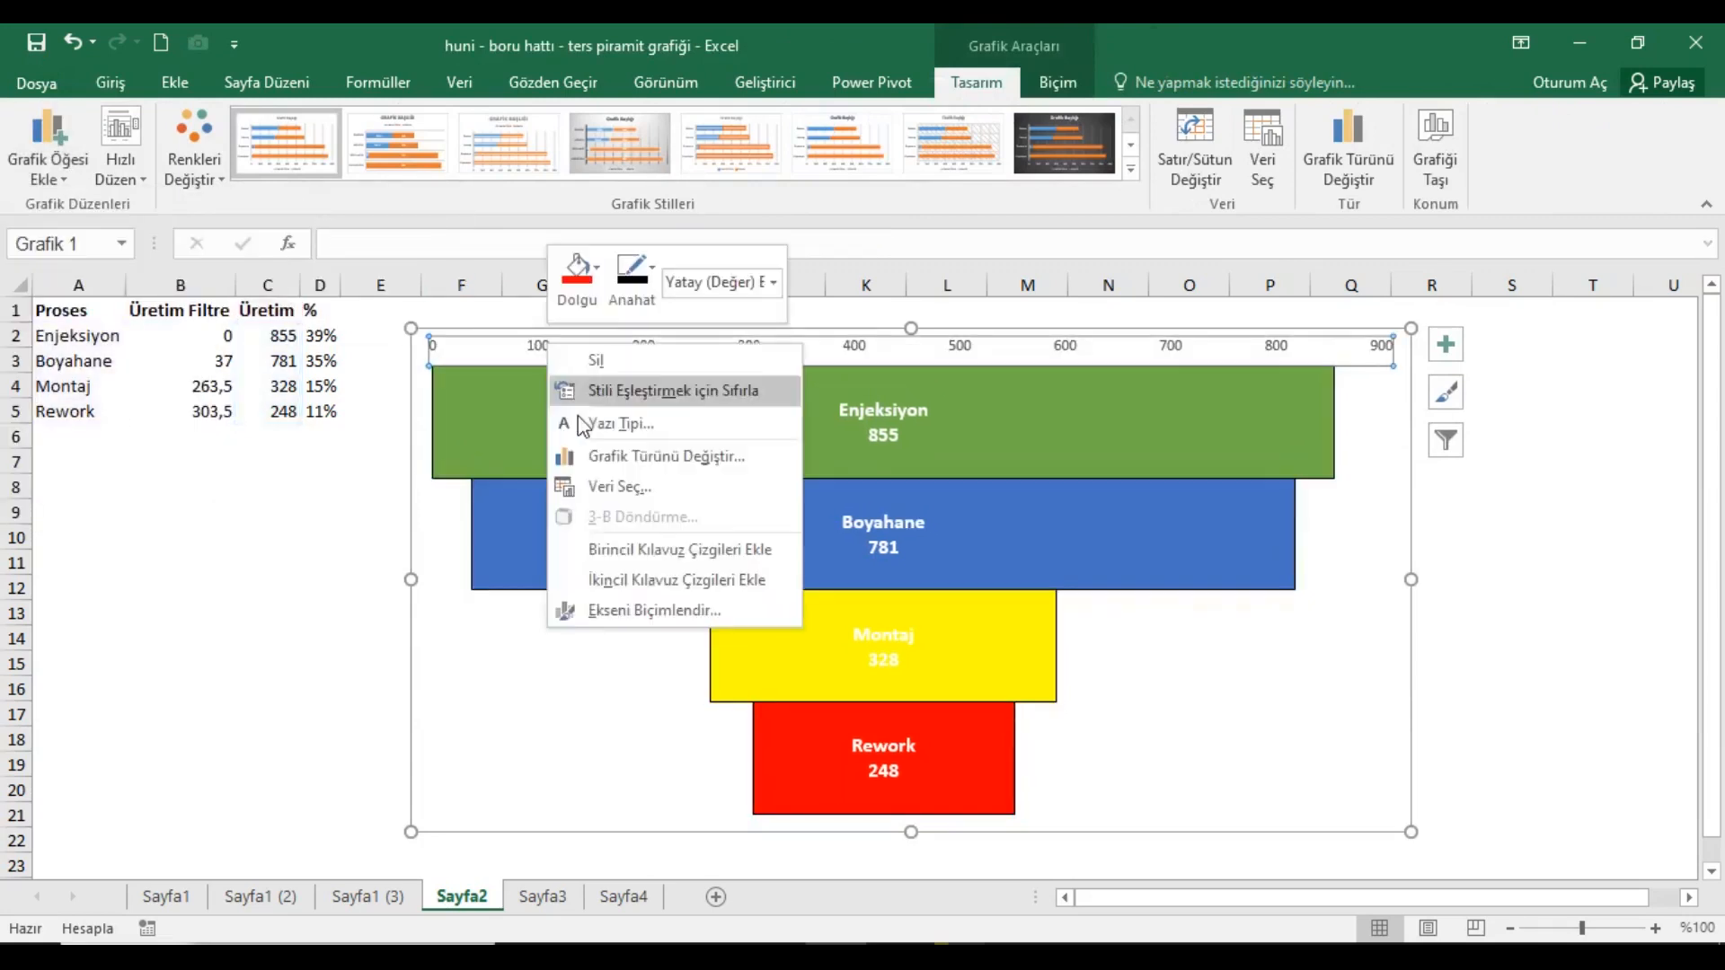
left_click(645, 618)
left_click_drag(1538, 495, 1486, 493)
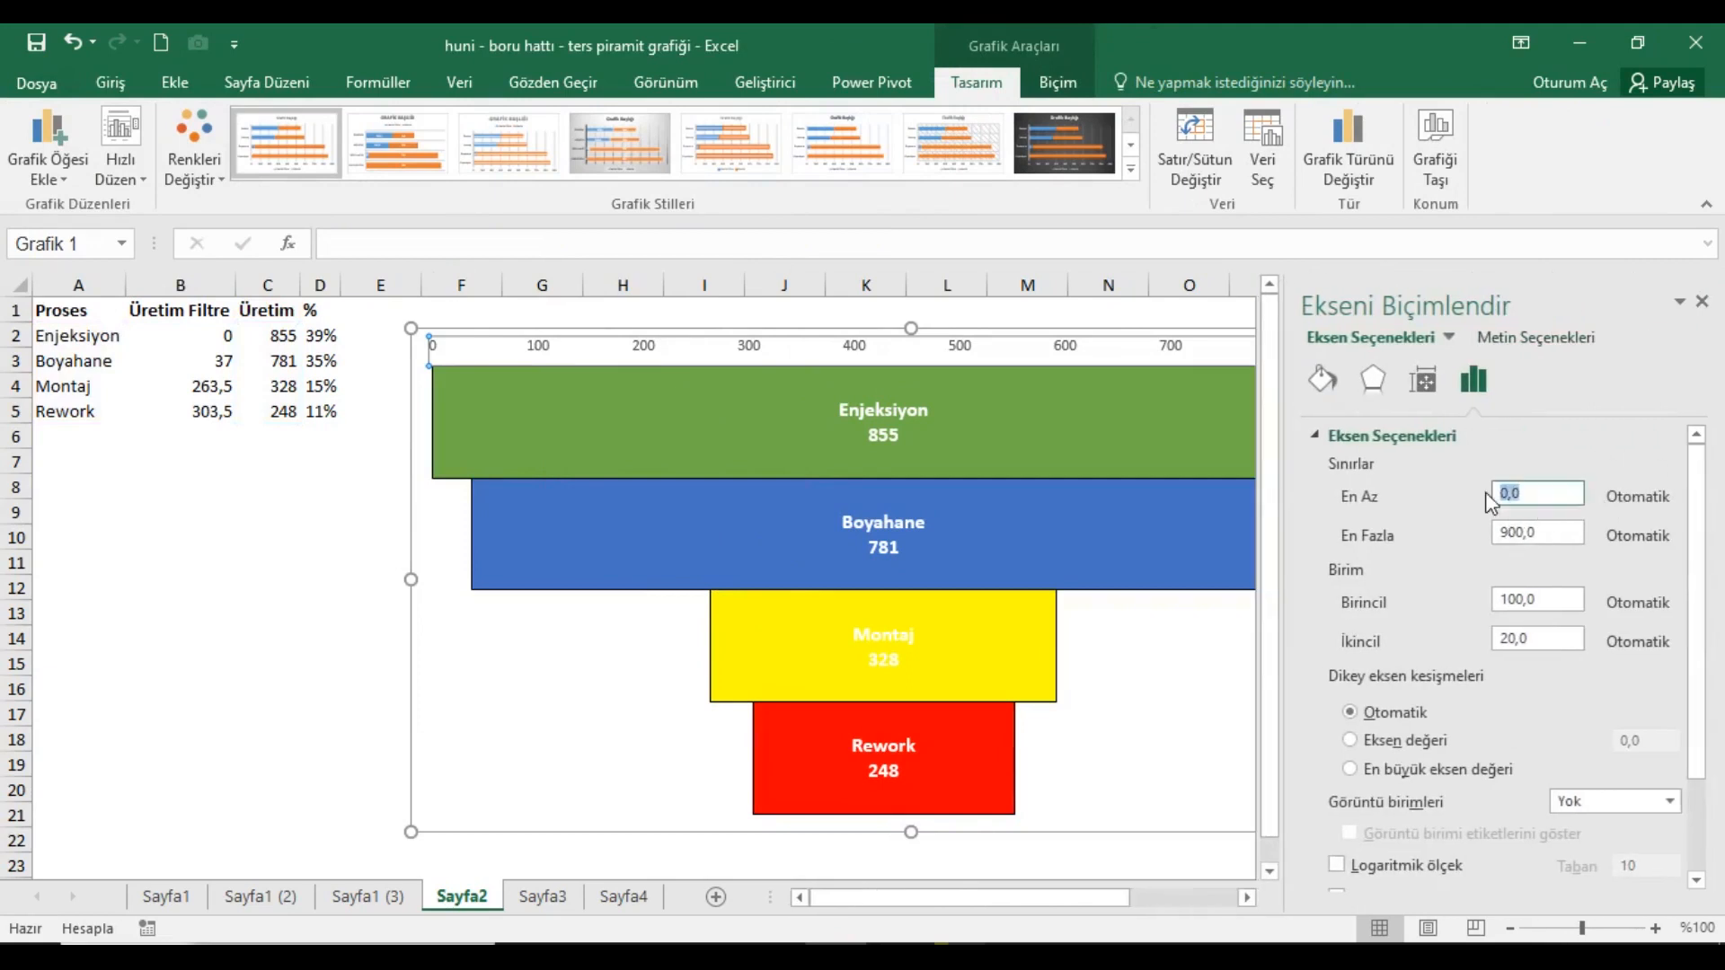
type("0")
left_click_drag(1579, 533, 1471, 530)
type("1")
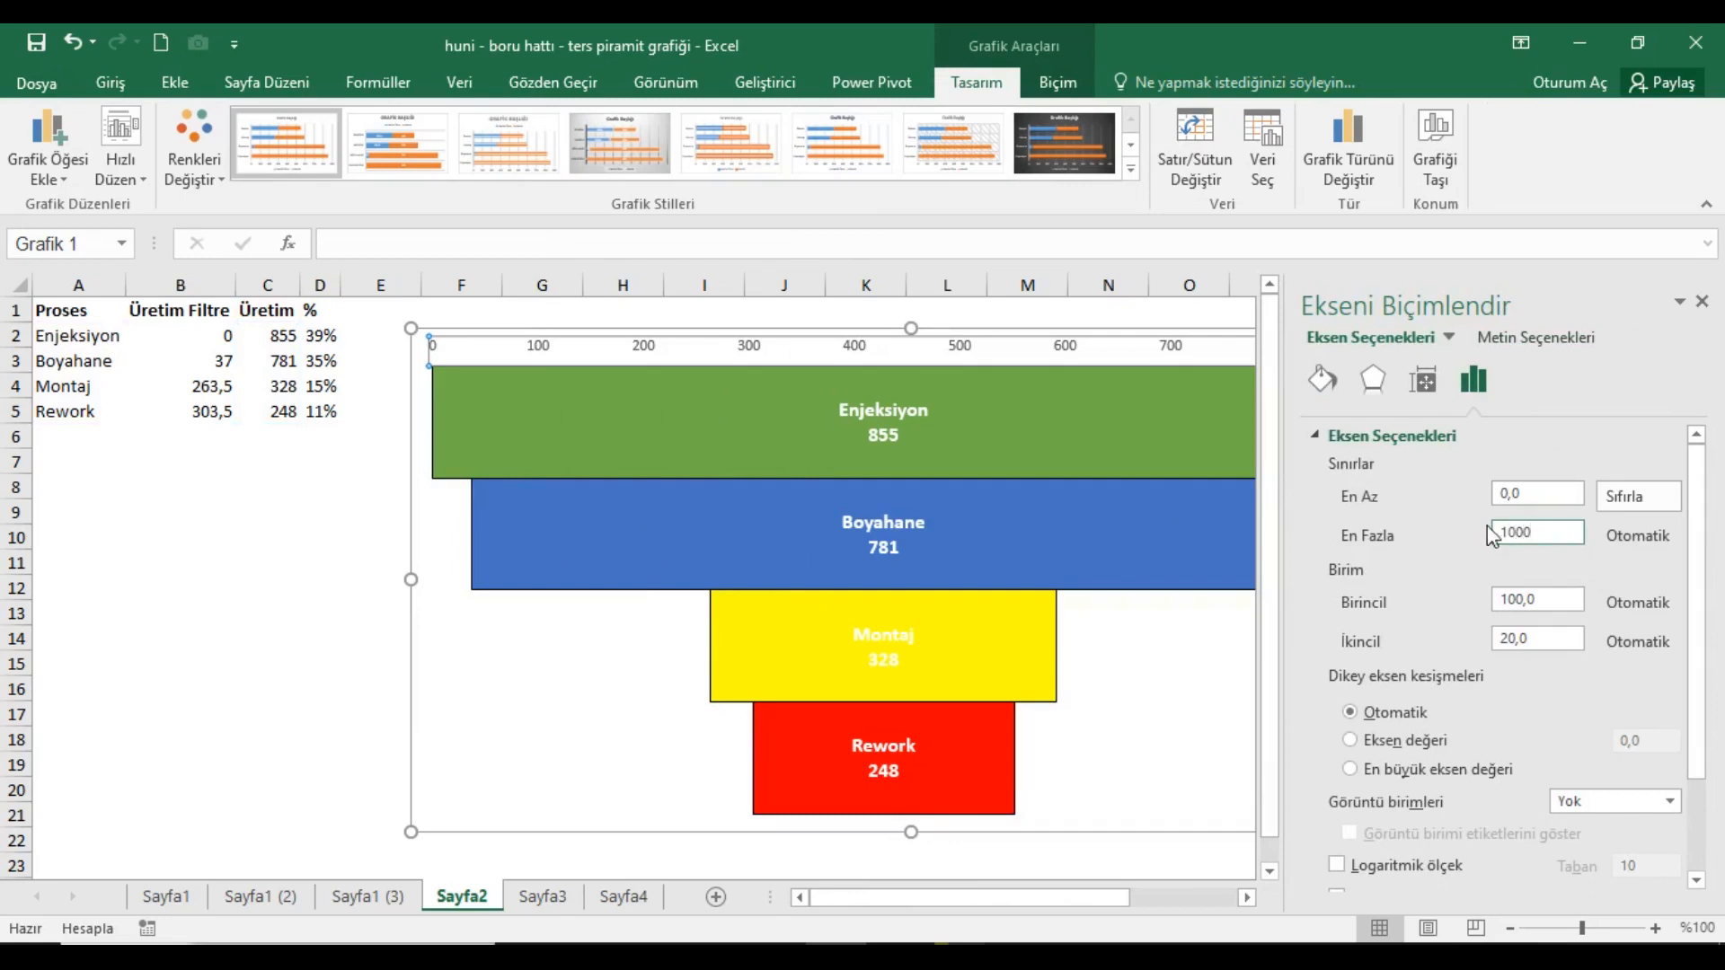
type("000")
left_click(1527, 495)
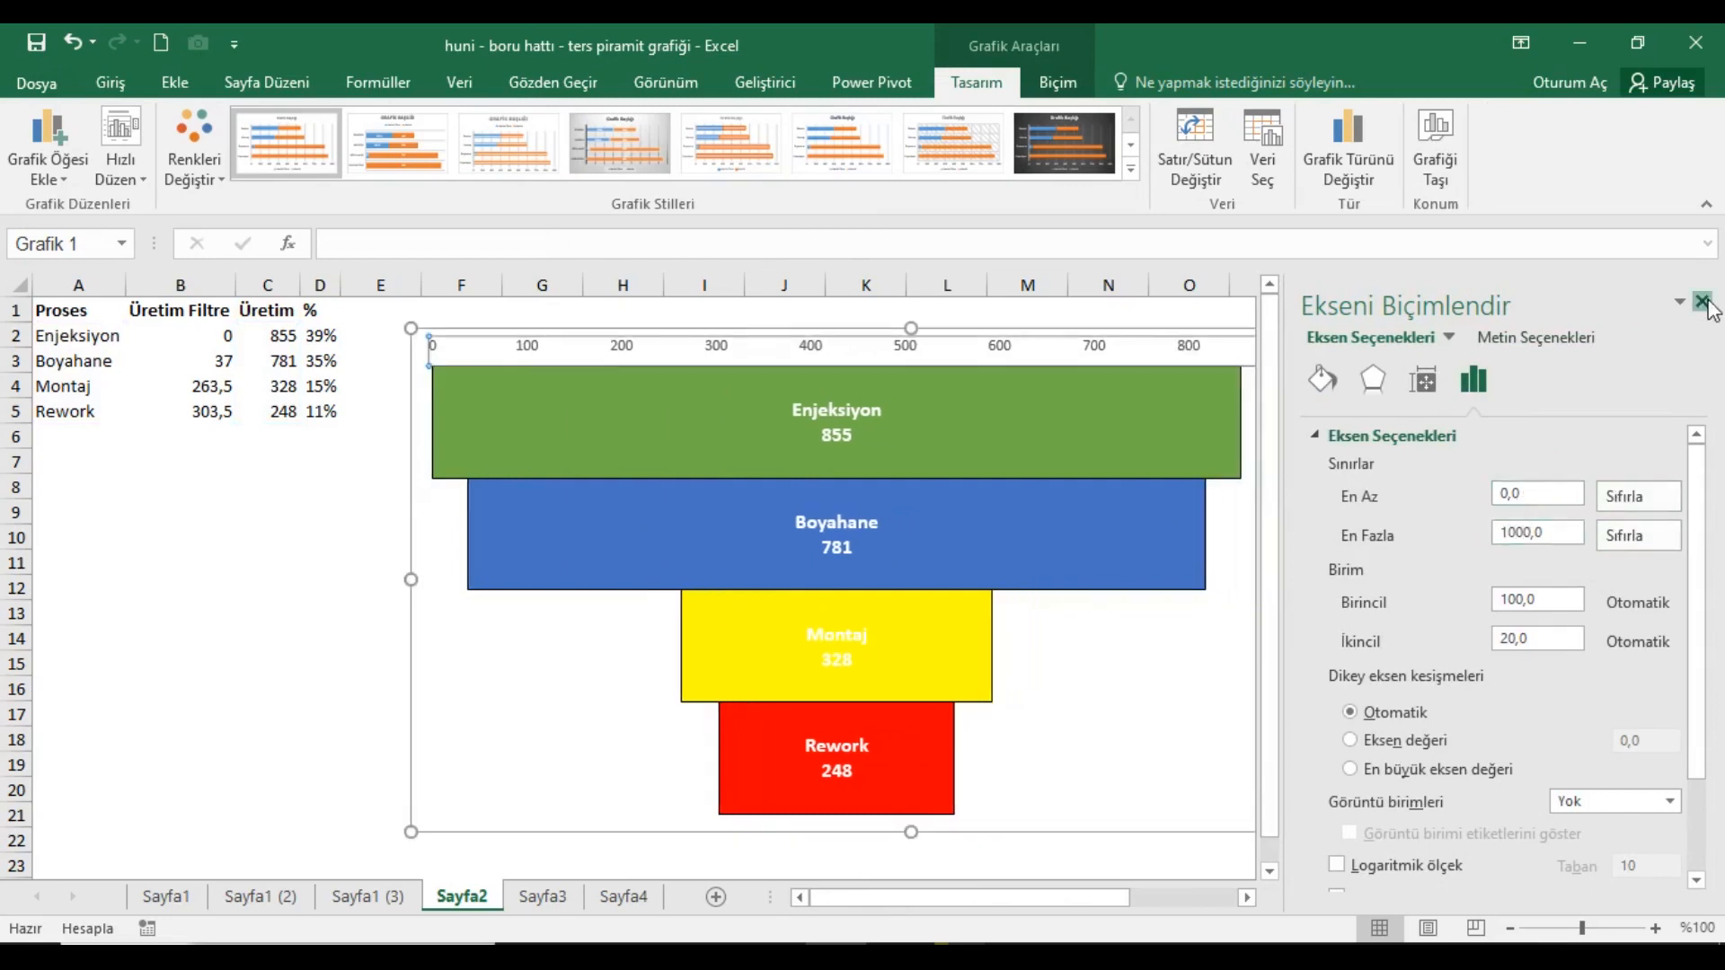
left_click(1701, 301)
Delete the horizontal value axis from the chart.
left_click(611, 356)
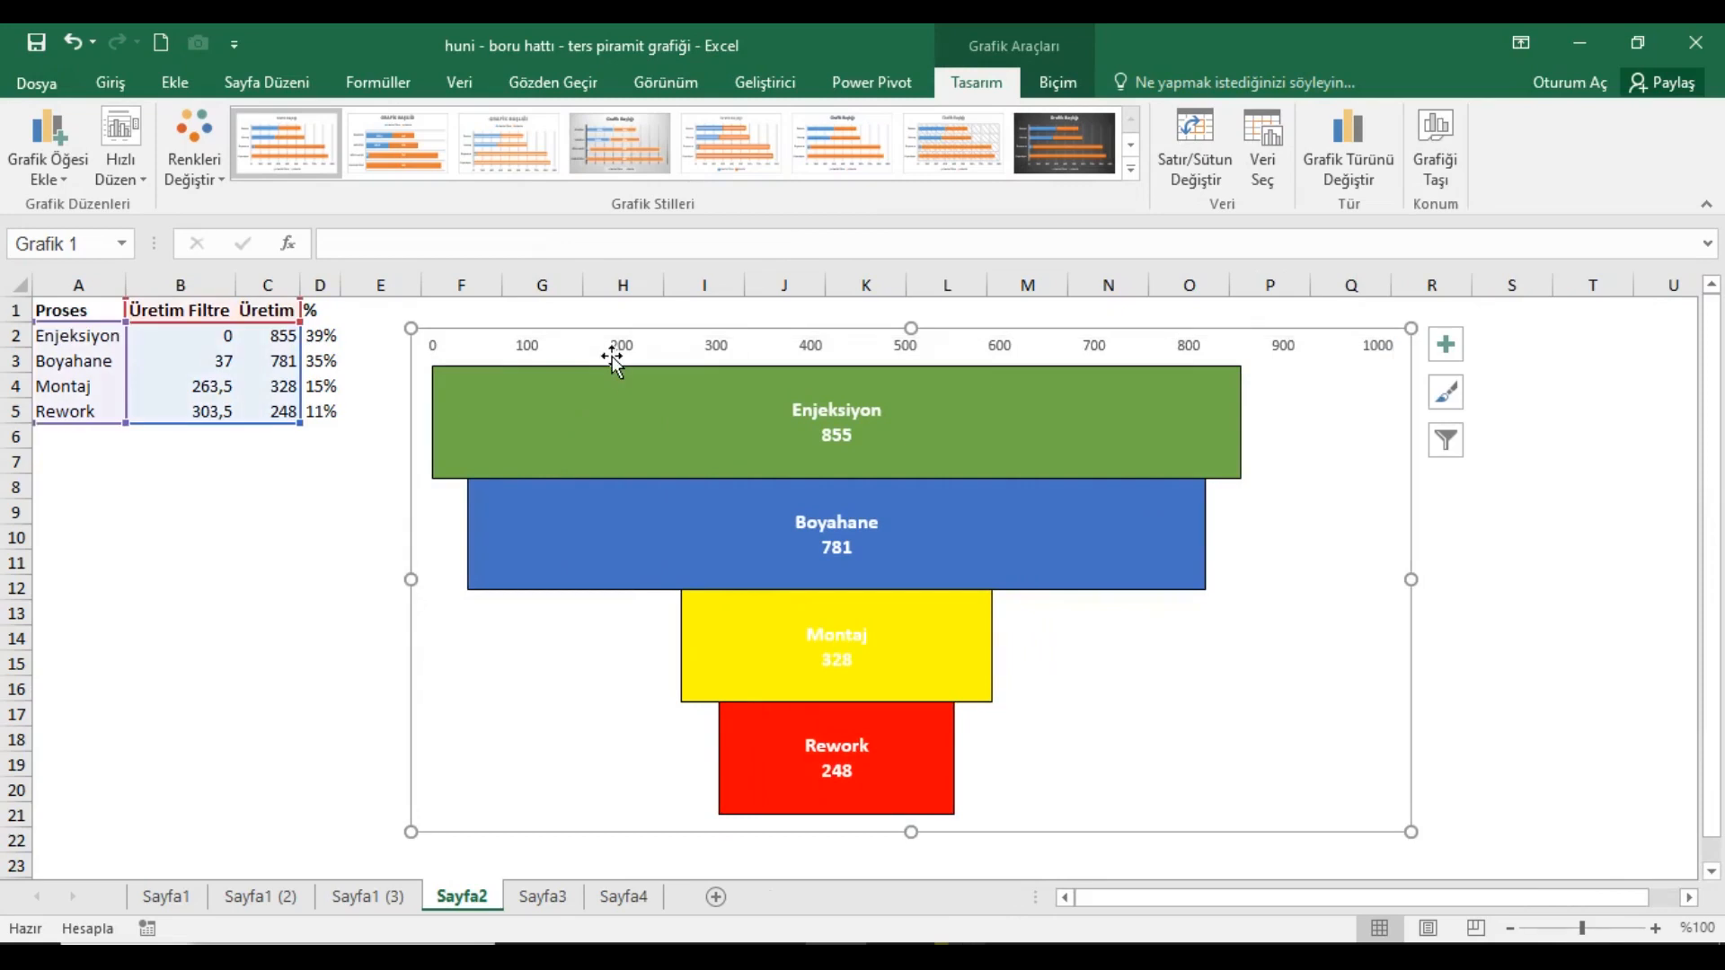
left_click(612, 350)
key("Delete")
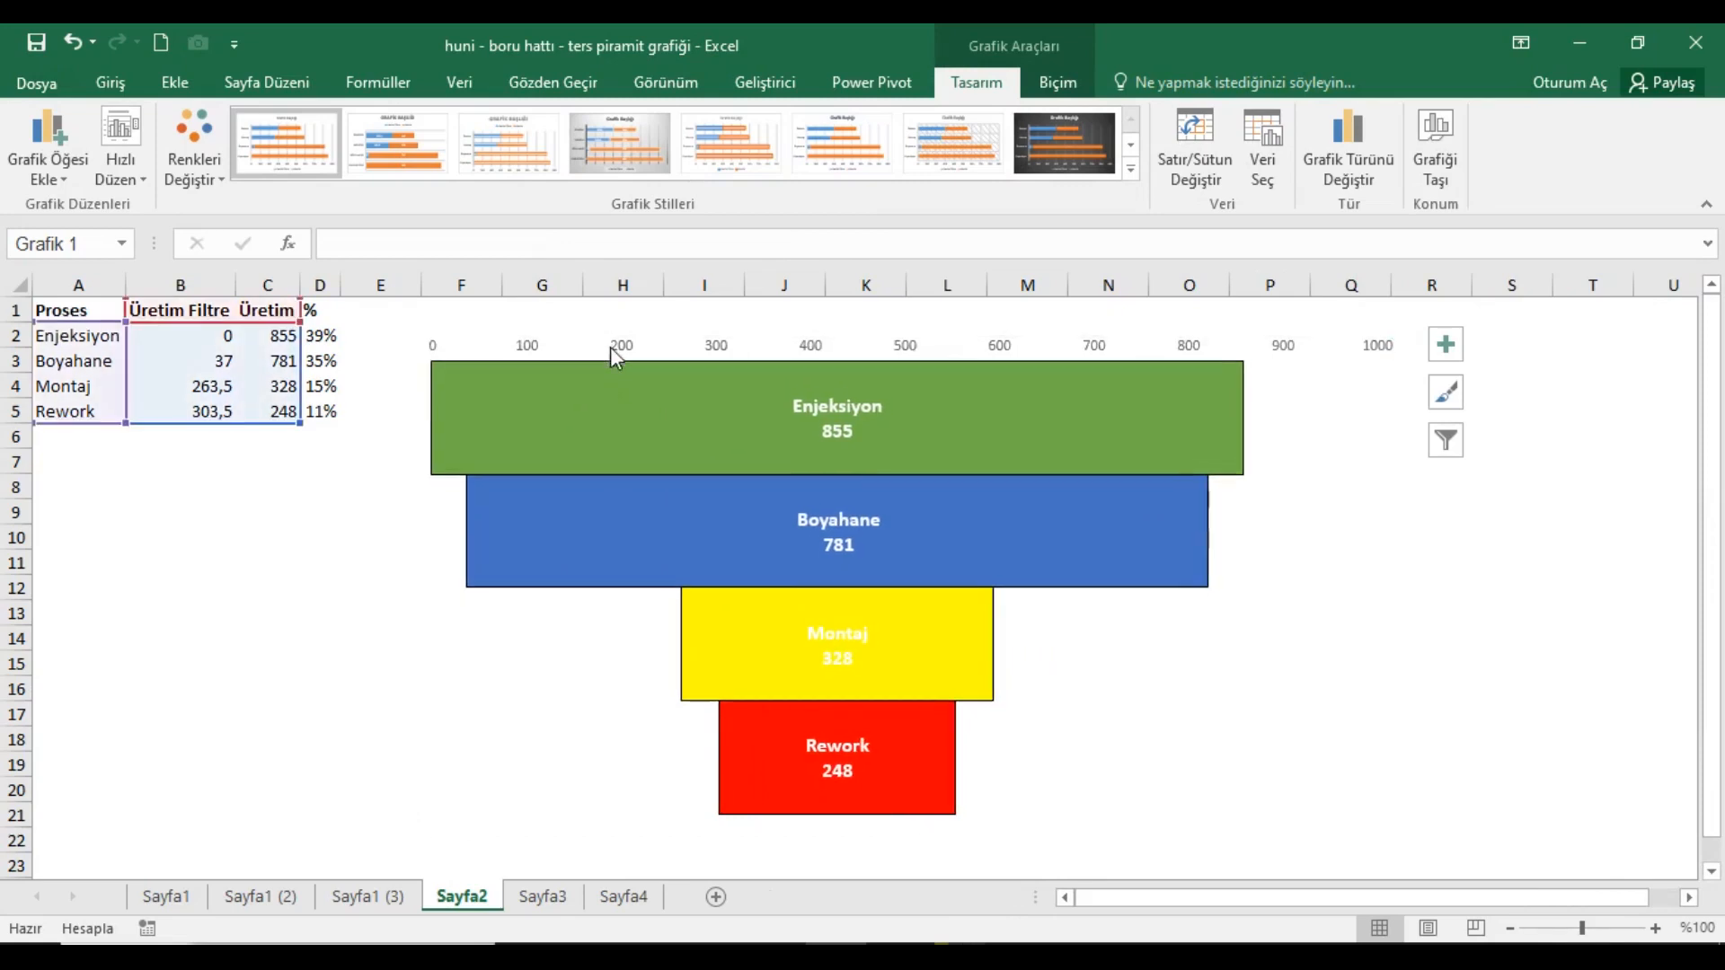
left_click(86, 315)
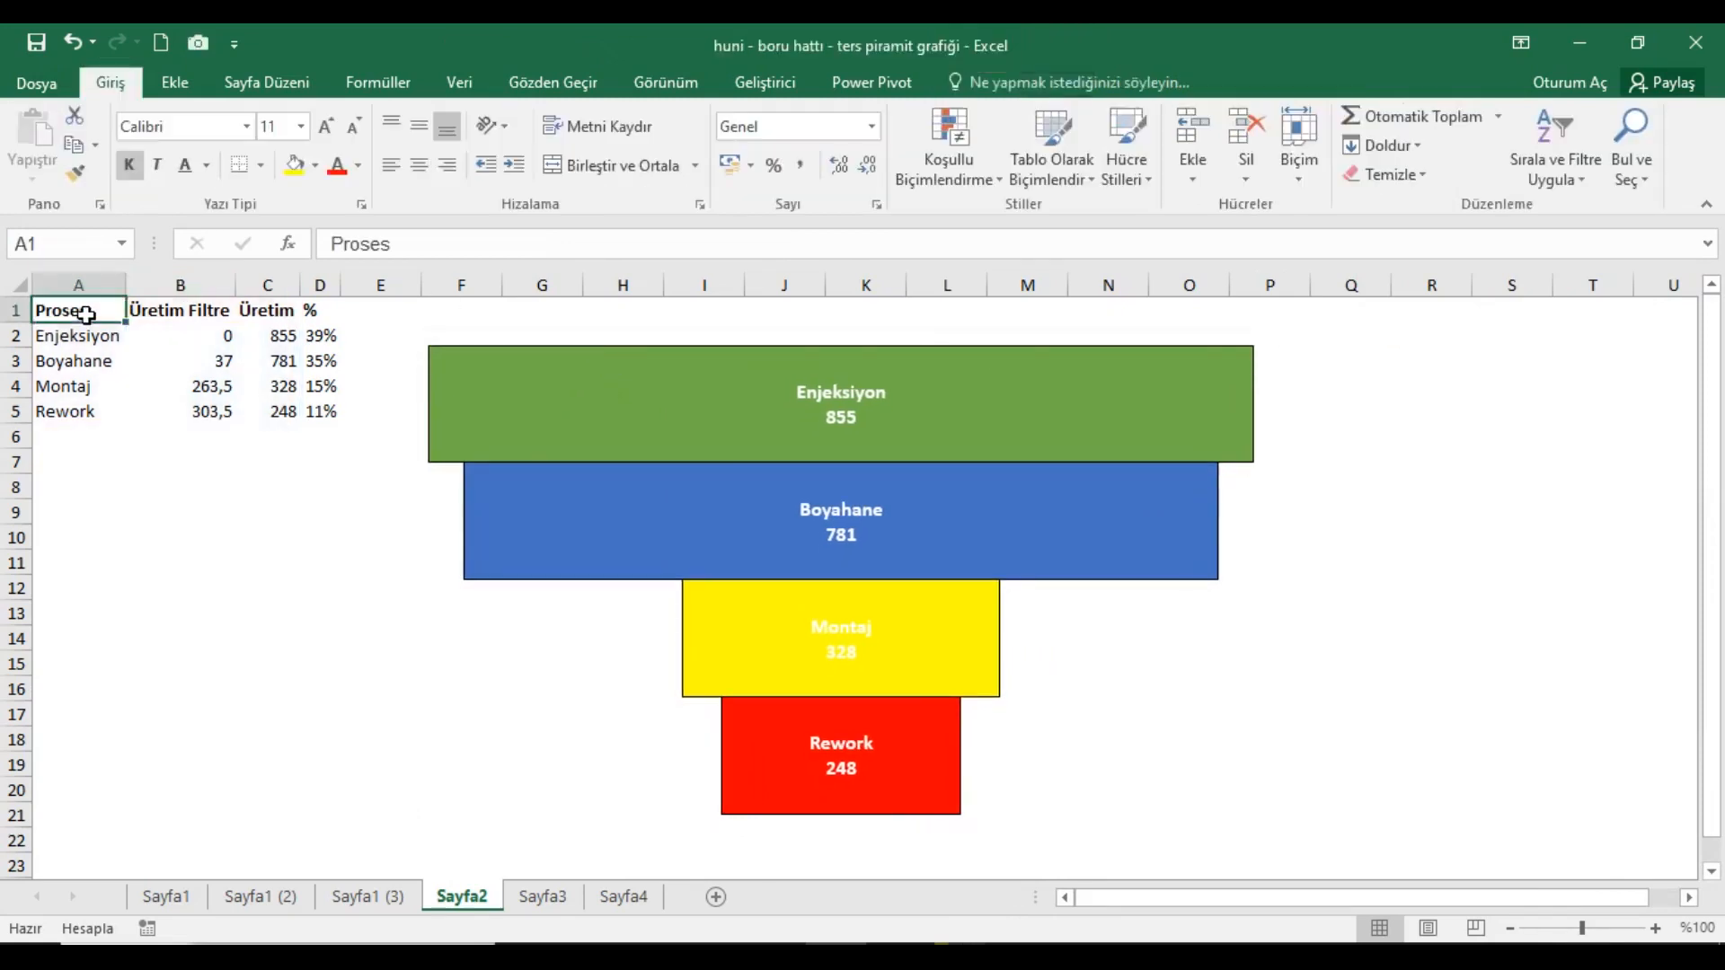
Start a formula in D2 that references C2 and opens the TOPLA function in parentheses.
left_click(325, 337)
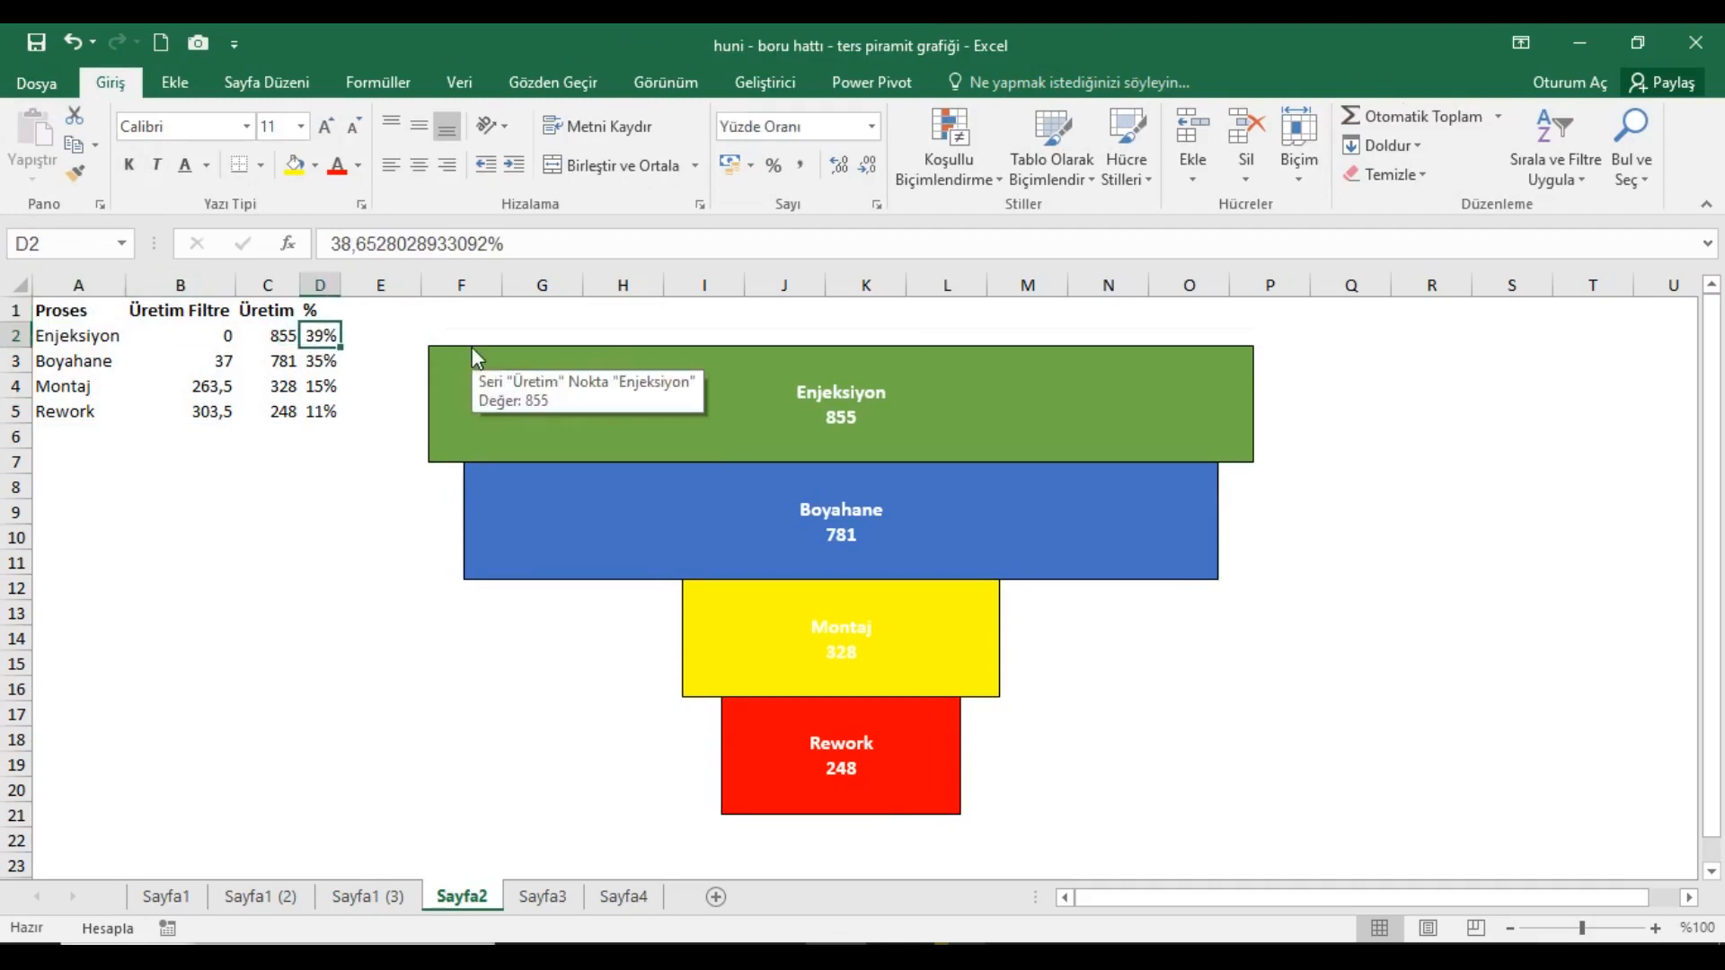
type("=")
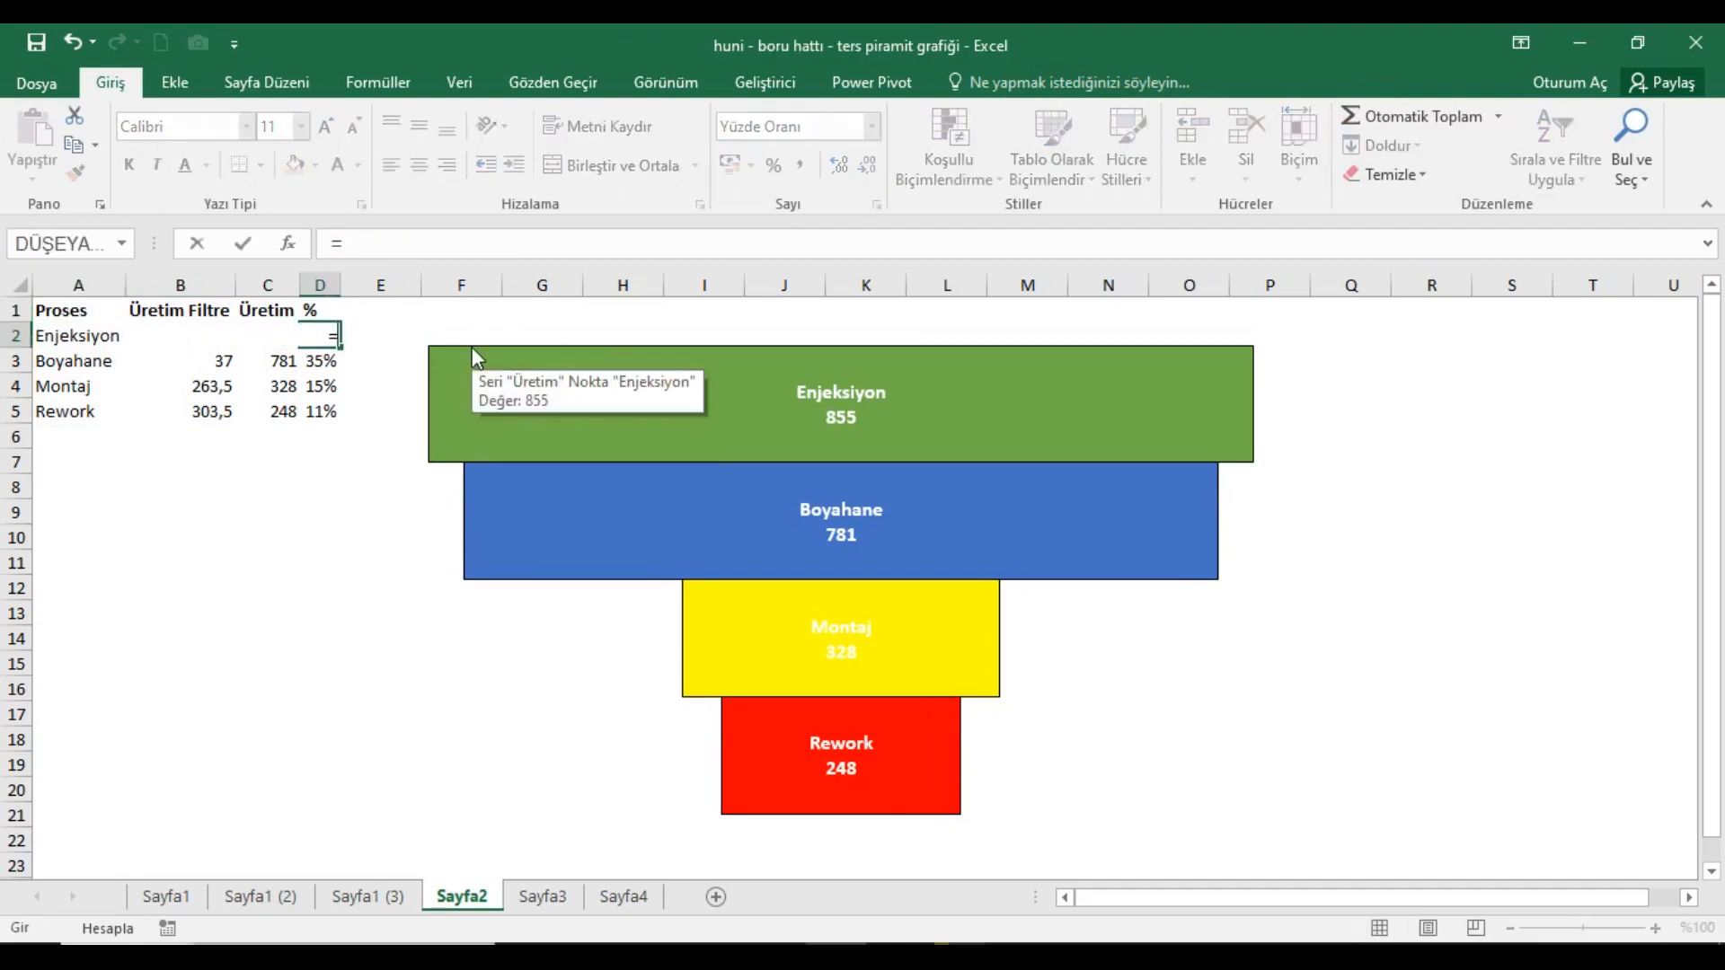
left_click(87, 344)
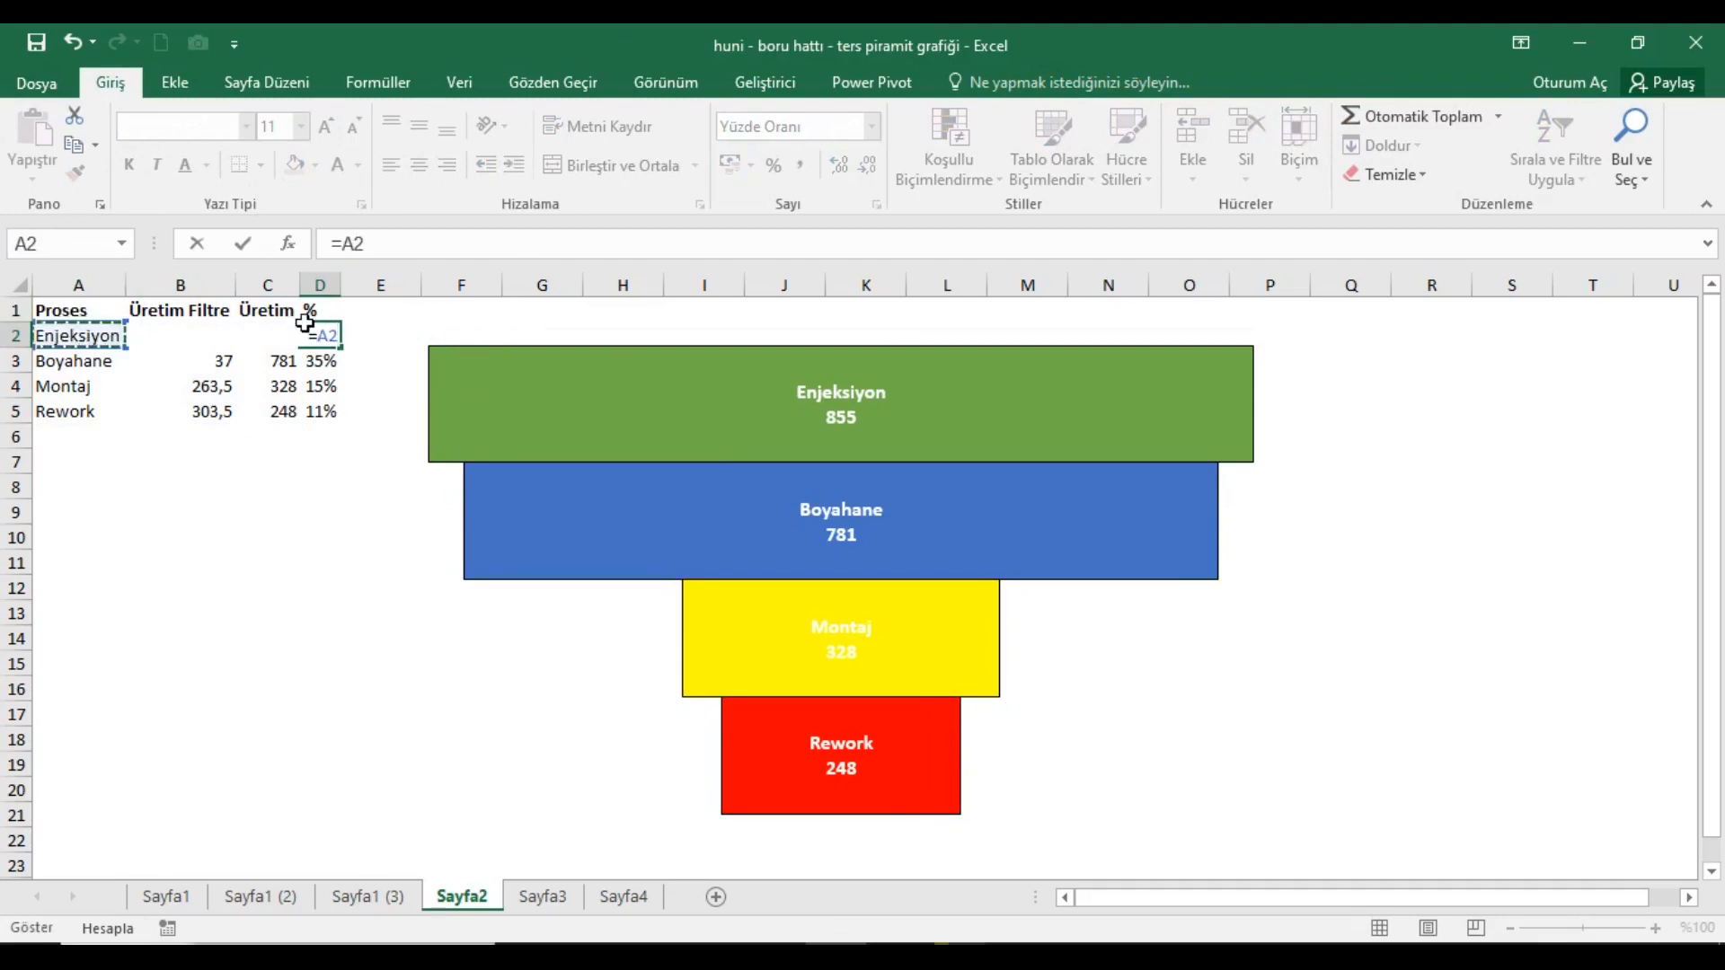
key("Right")
key("Right")
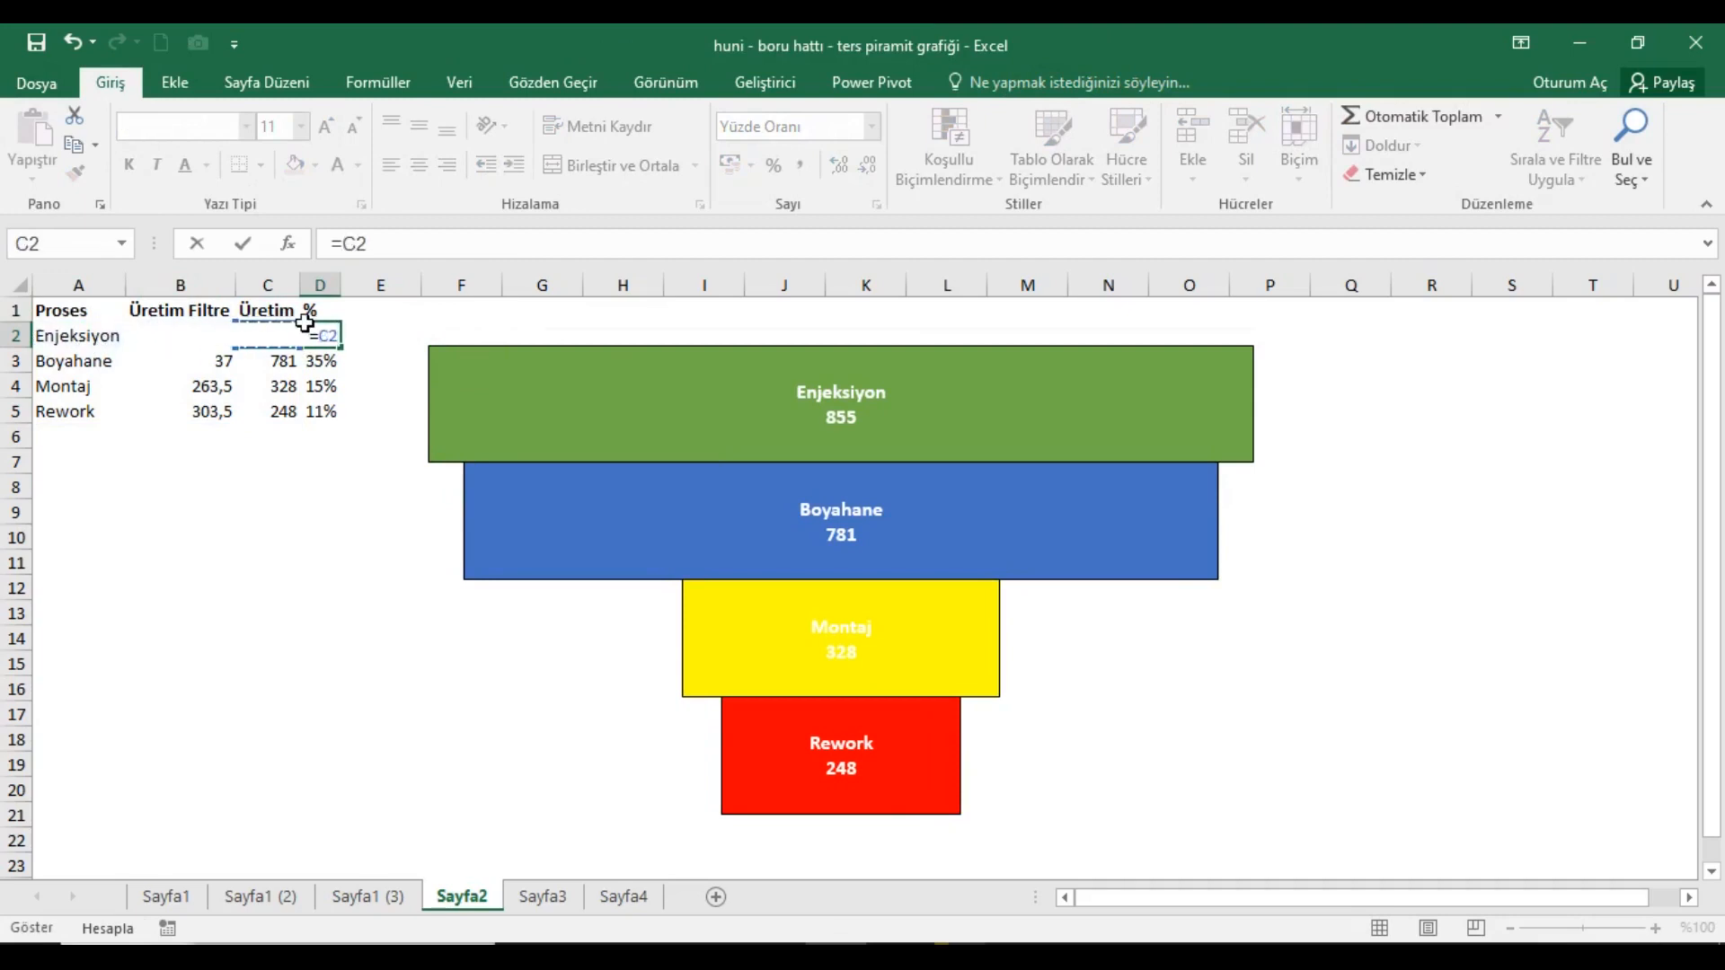
type("(to")
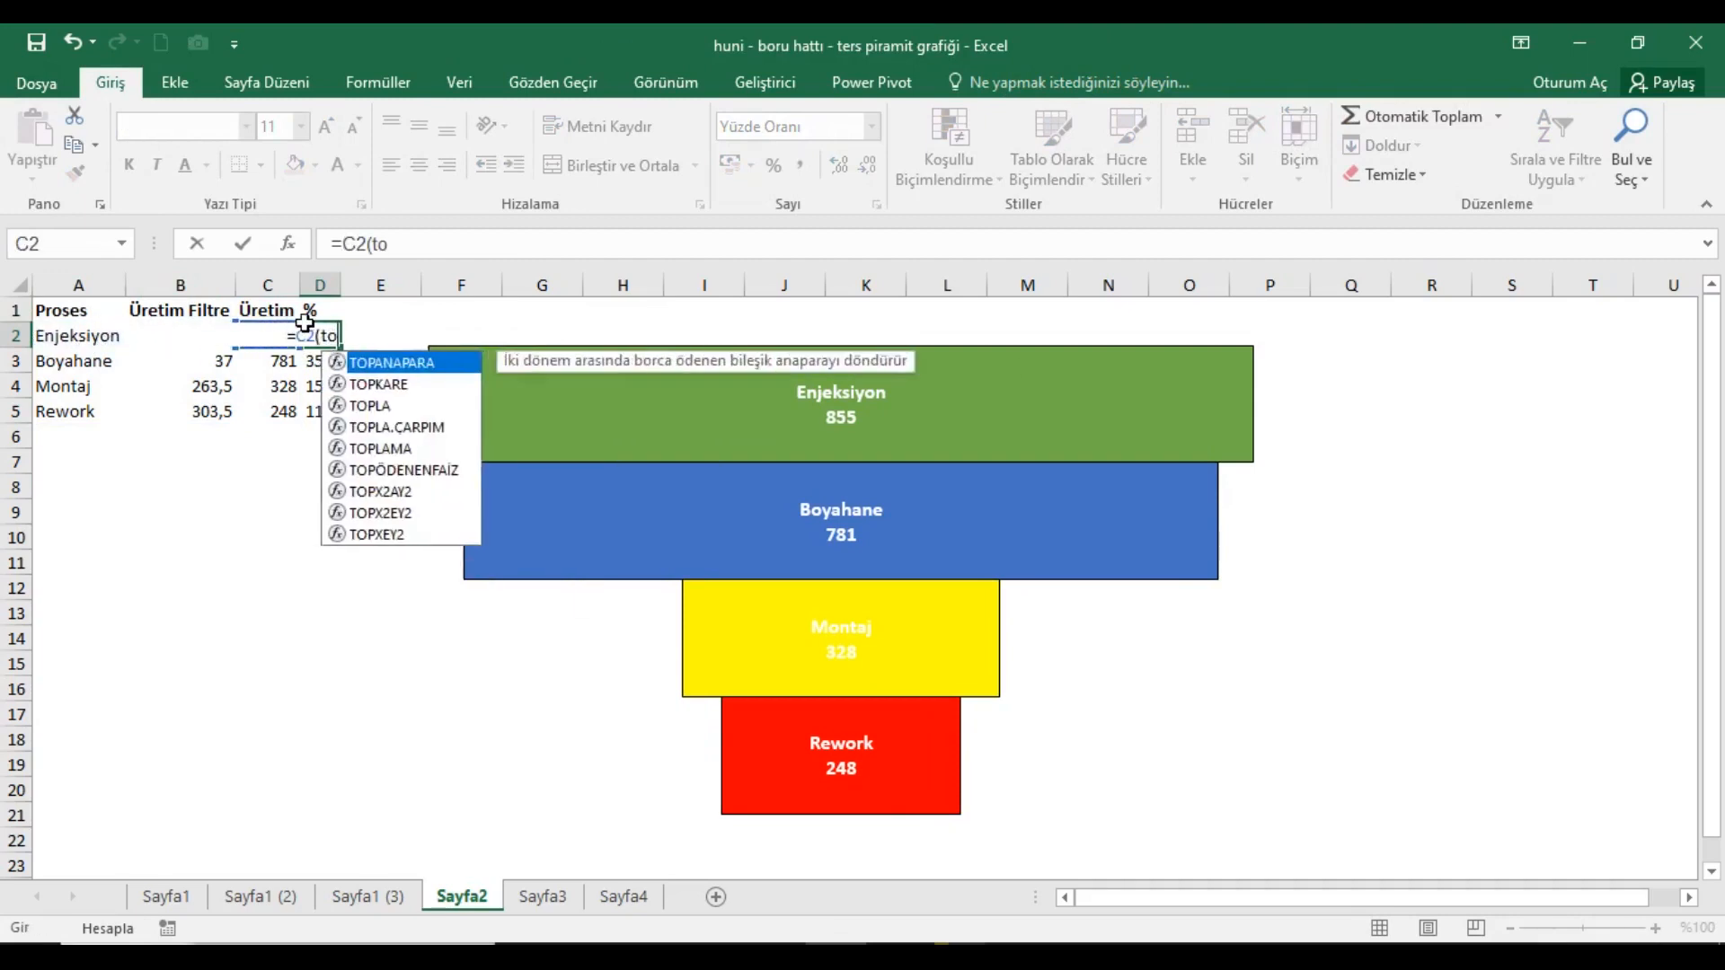
type("pla")
key("Tab")
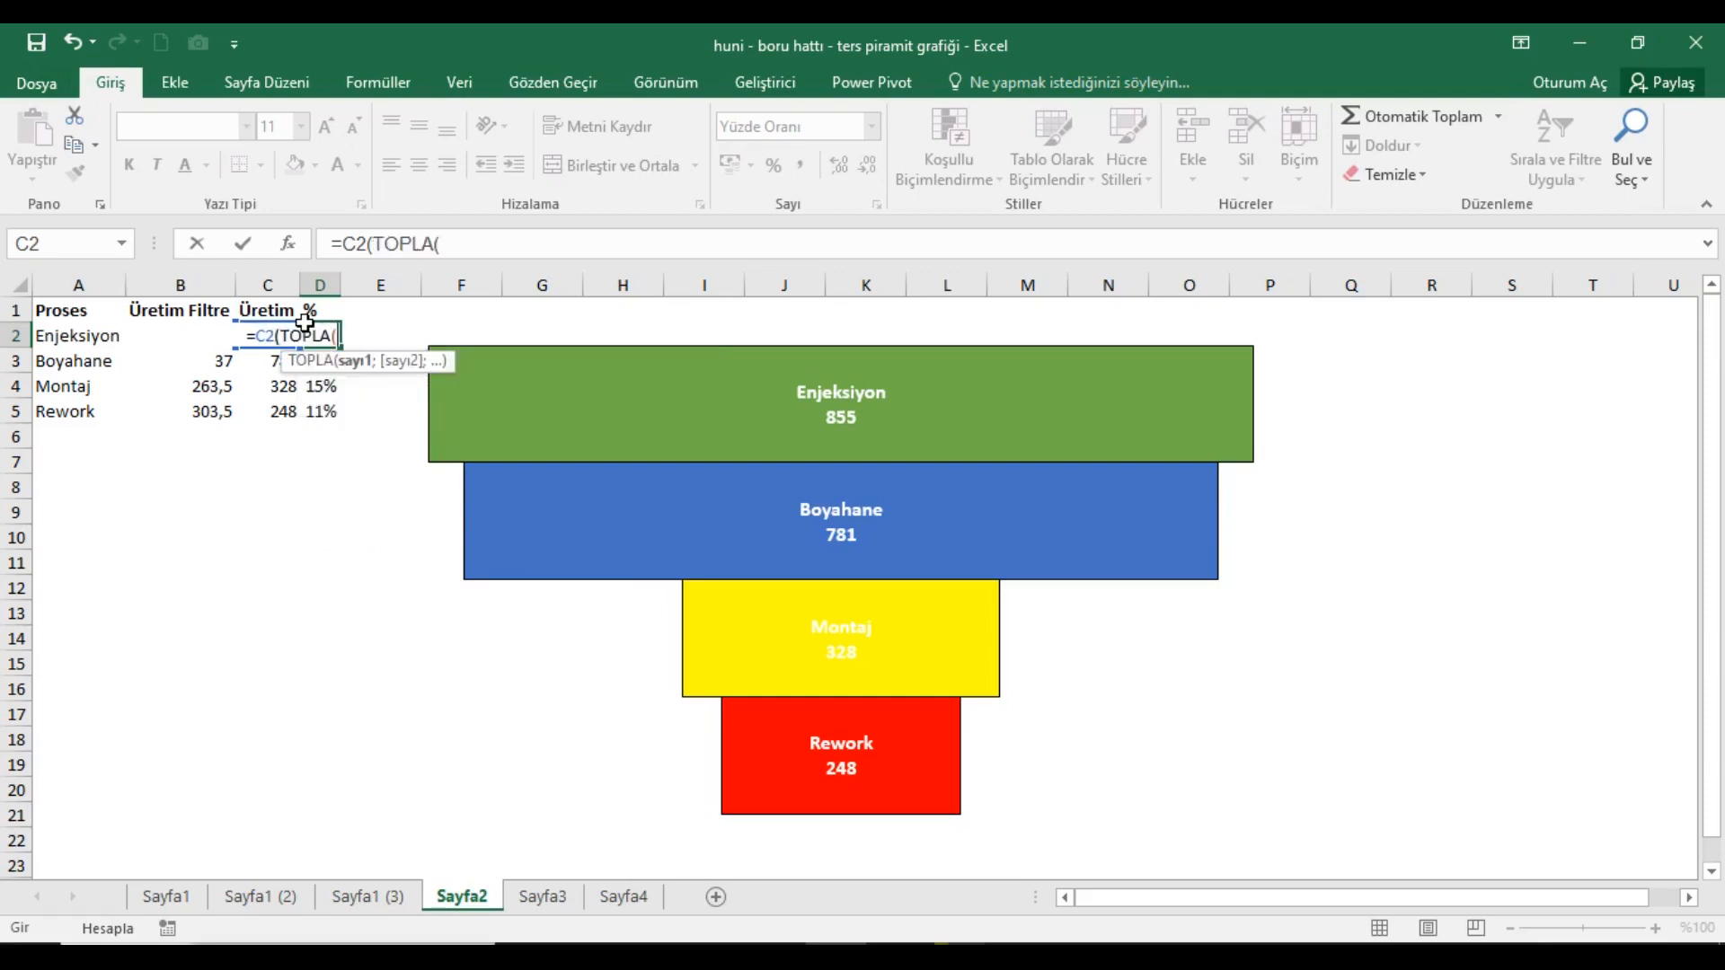
Give TOPLA the absolute range $C$2:$C$5 and try to enter the D2 formula.
left_click(91, 341)
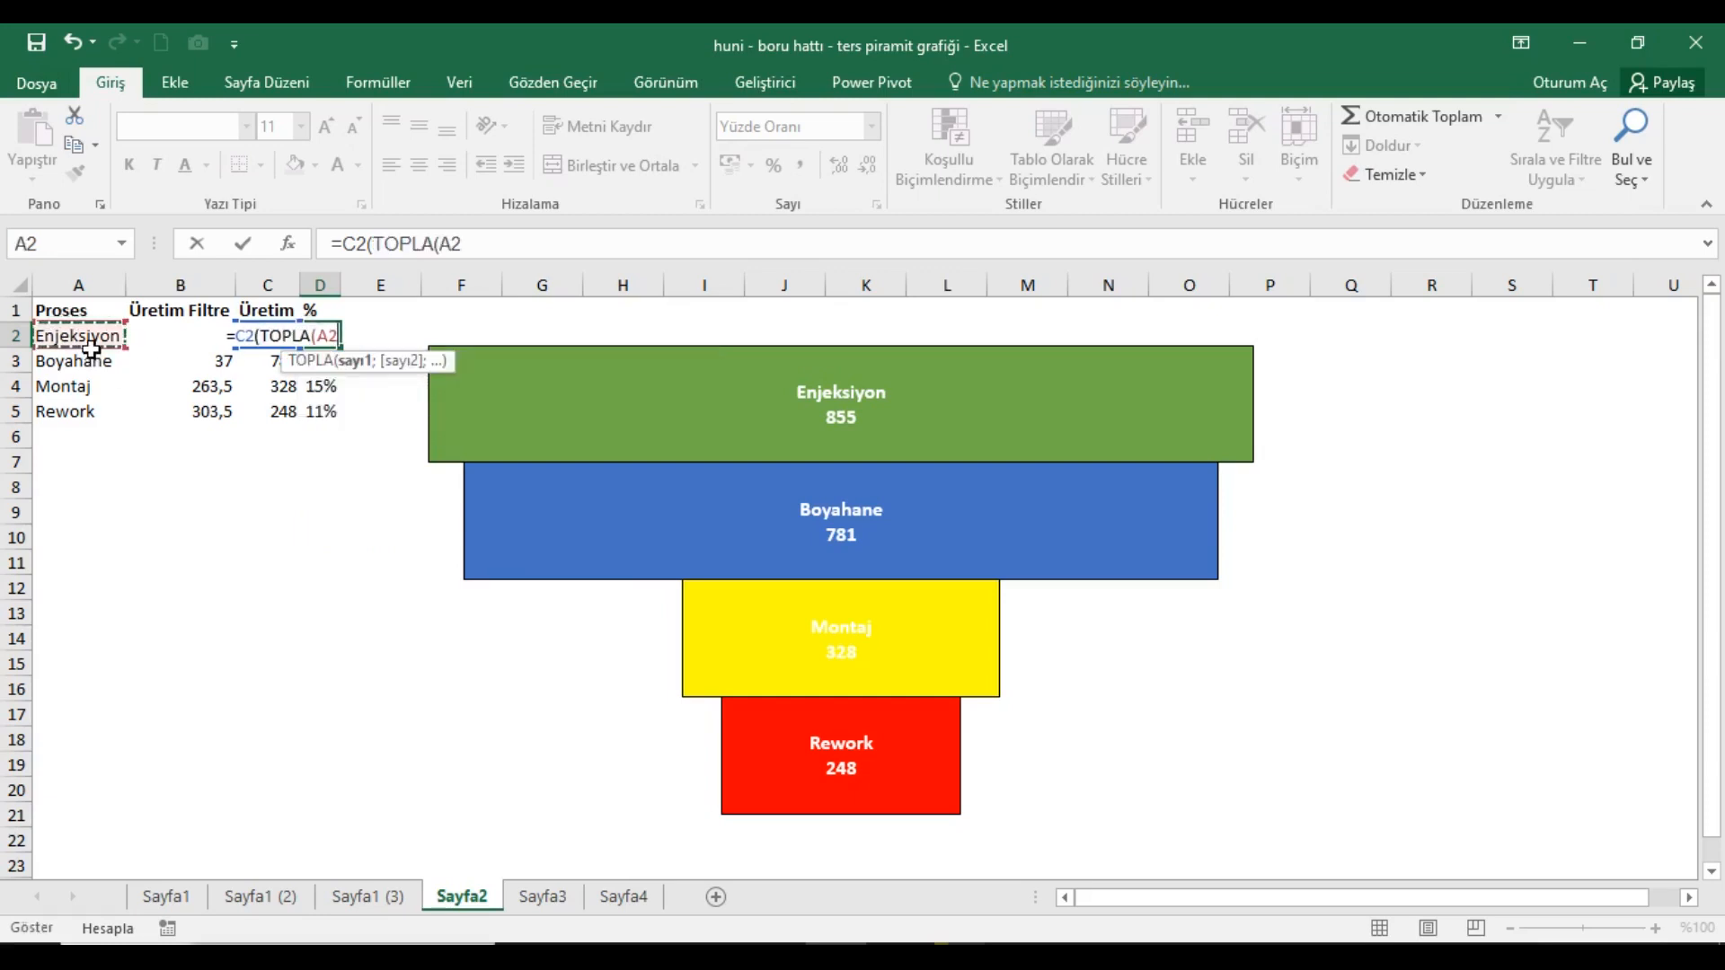
key("Right")
key("Right")
key("Right")
key("Left")
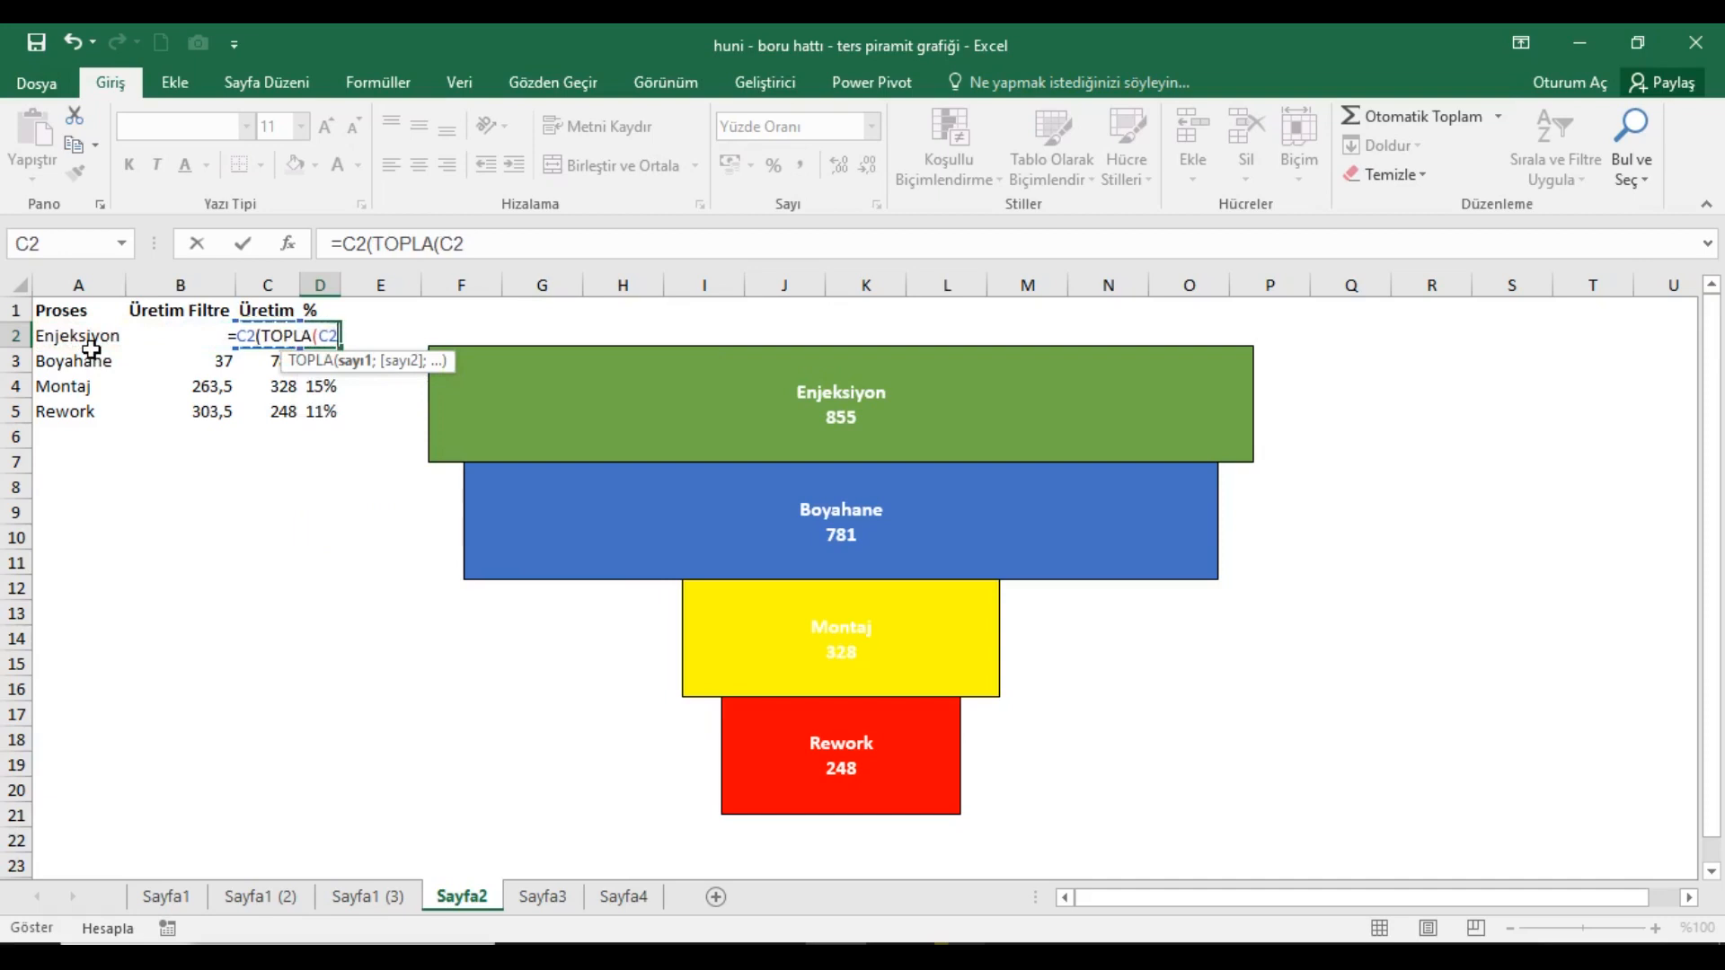
key("shift+Down")
key("shift+Down")
key("shift+Down")
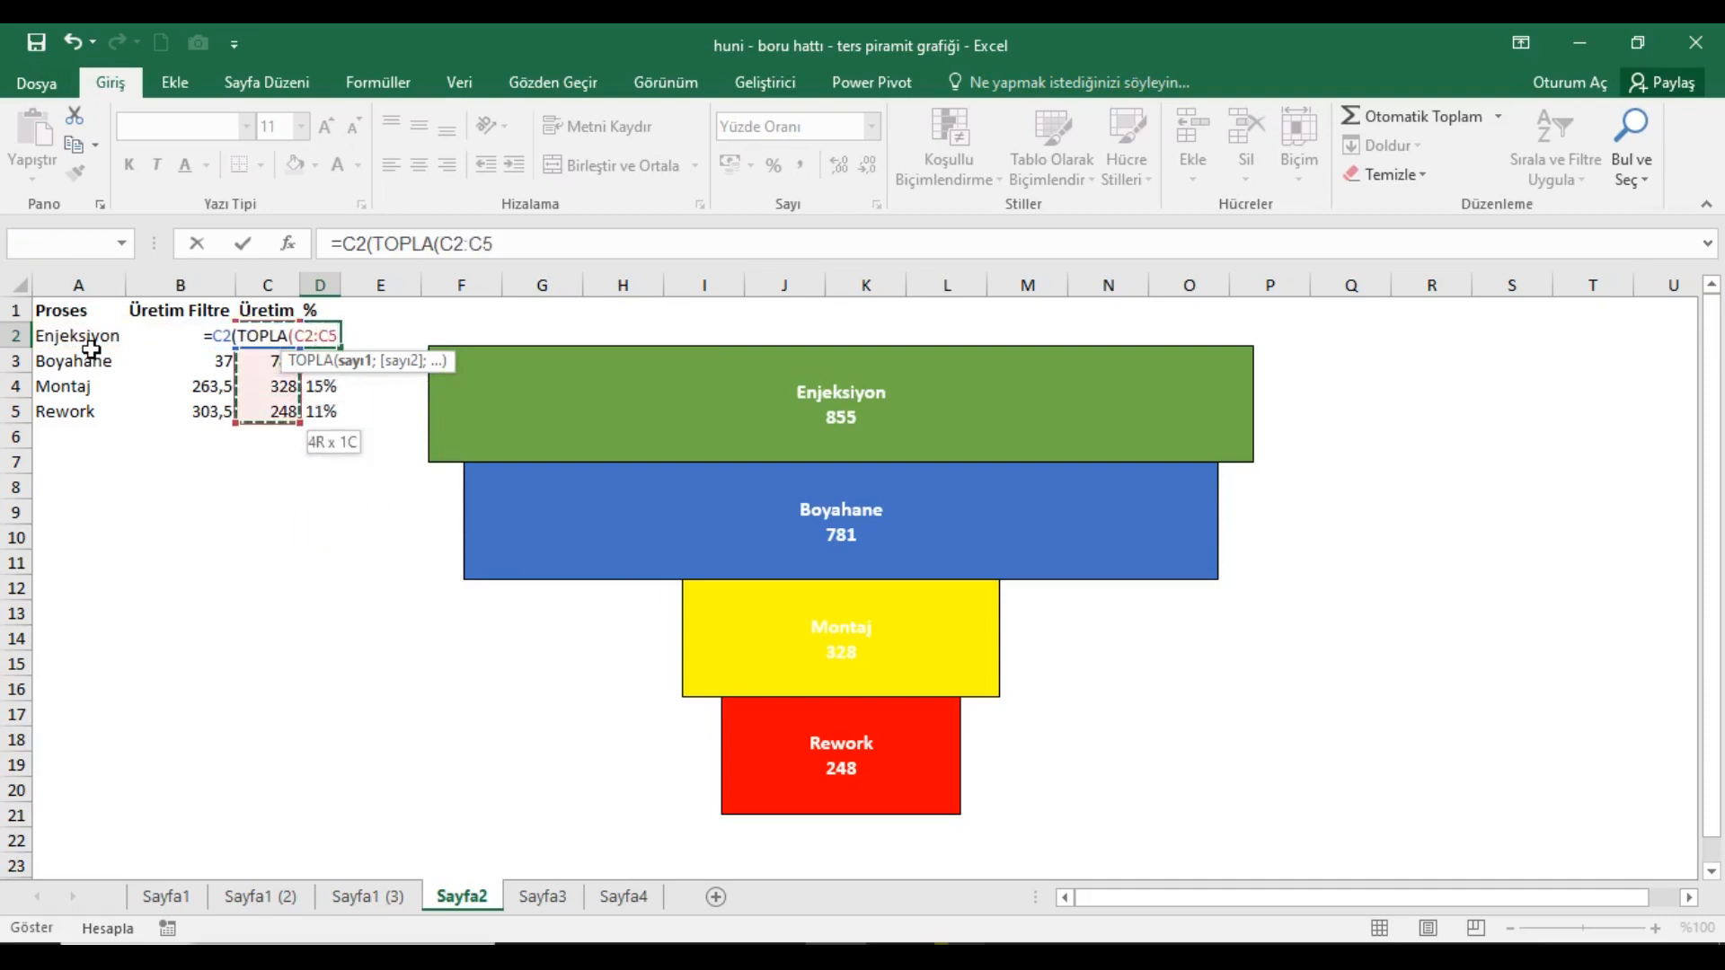
key("F4")
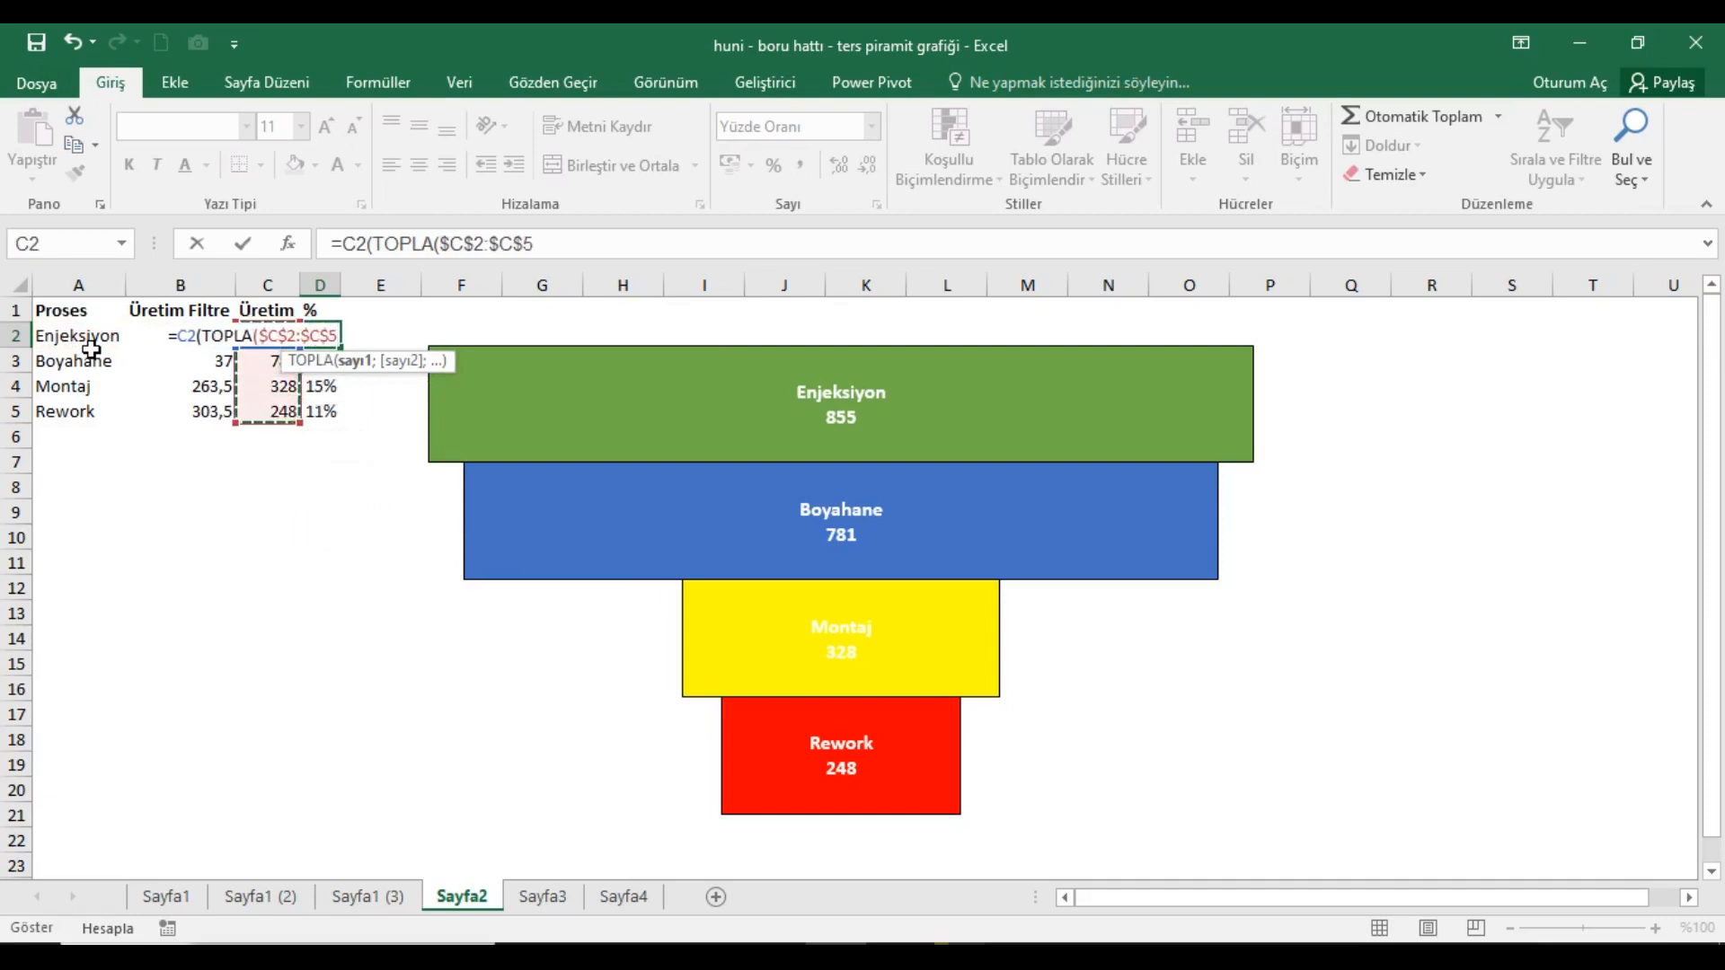
type(")")
key("Return")
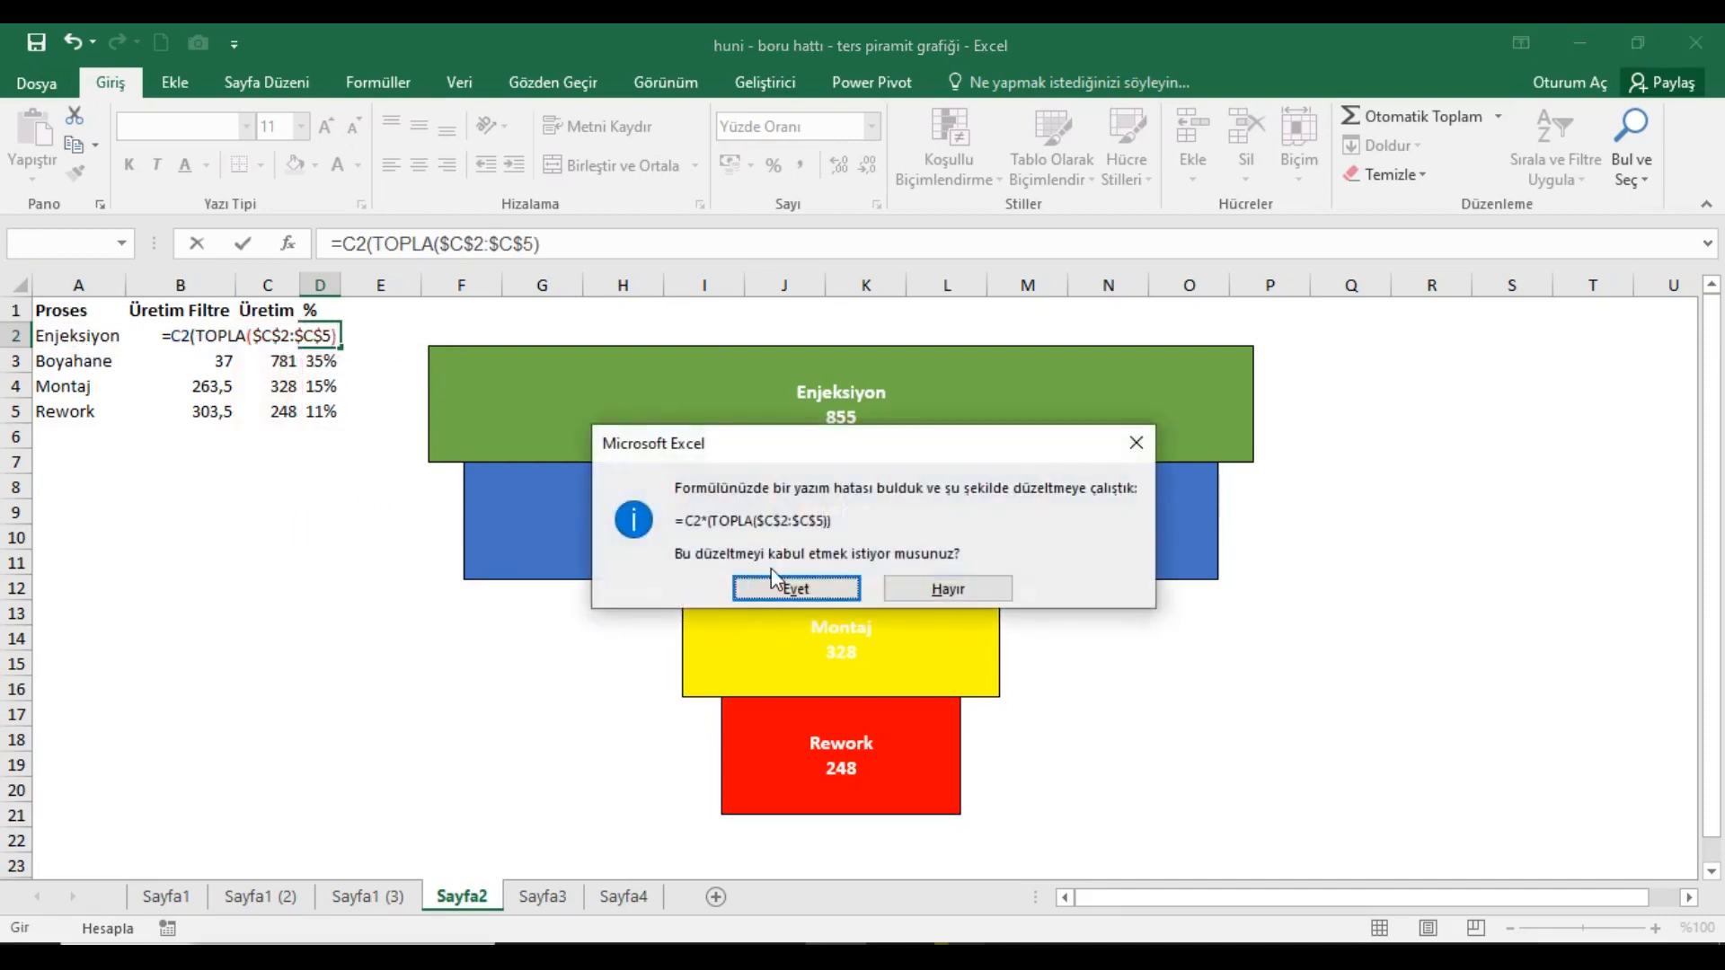
Reject the suggested multiplication, correct D2 to =C2/(TOPLA($C$2:$C$5)), and fill the formula down to D5.
left_click(973, 593)
left_click(904, 566)
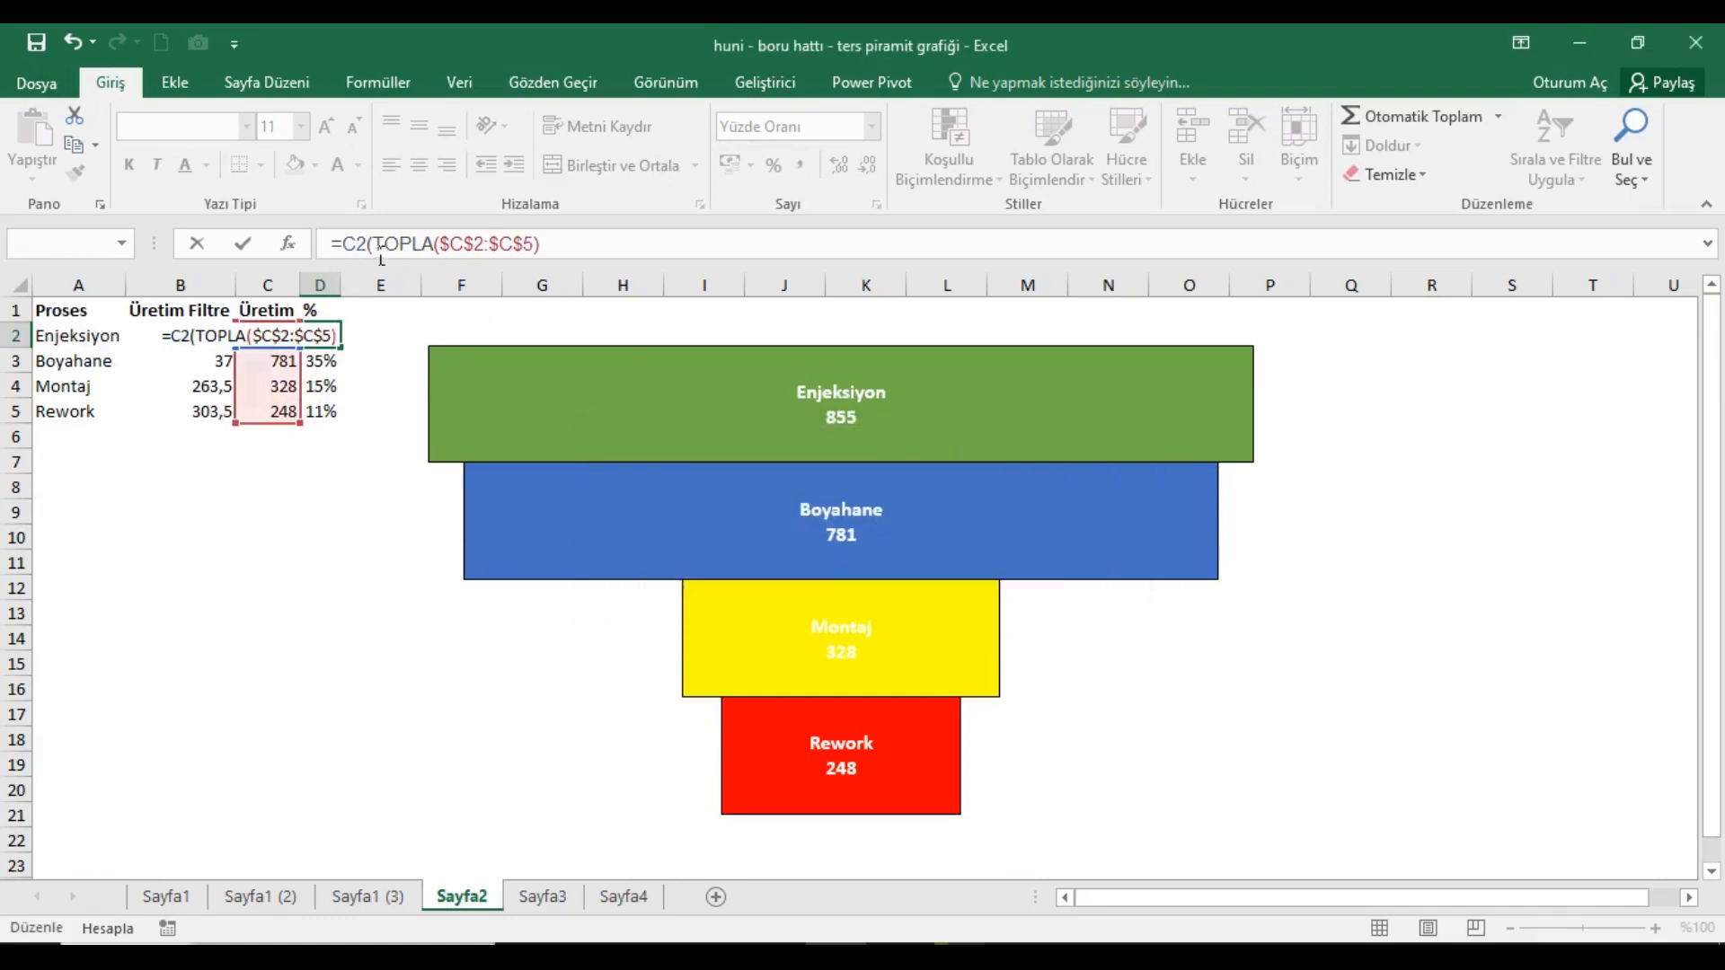
type("/")
key("Return")
key("Return")
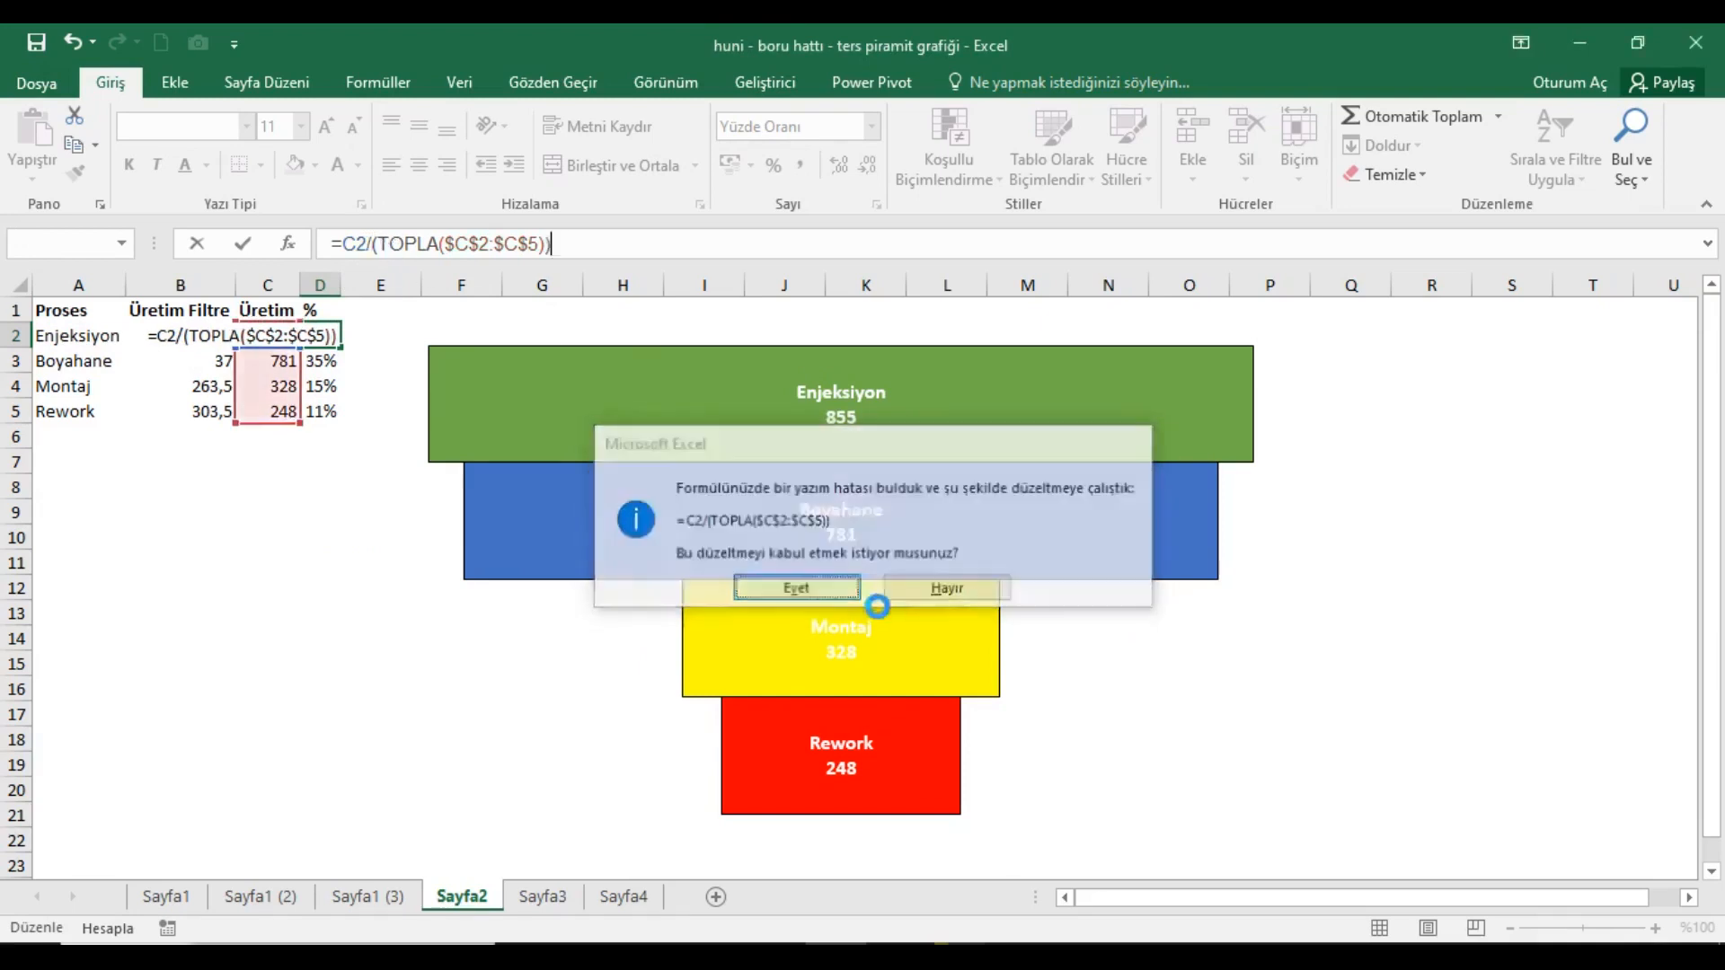
left_click_drag(321, 335, 321, 410)
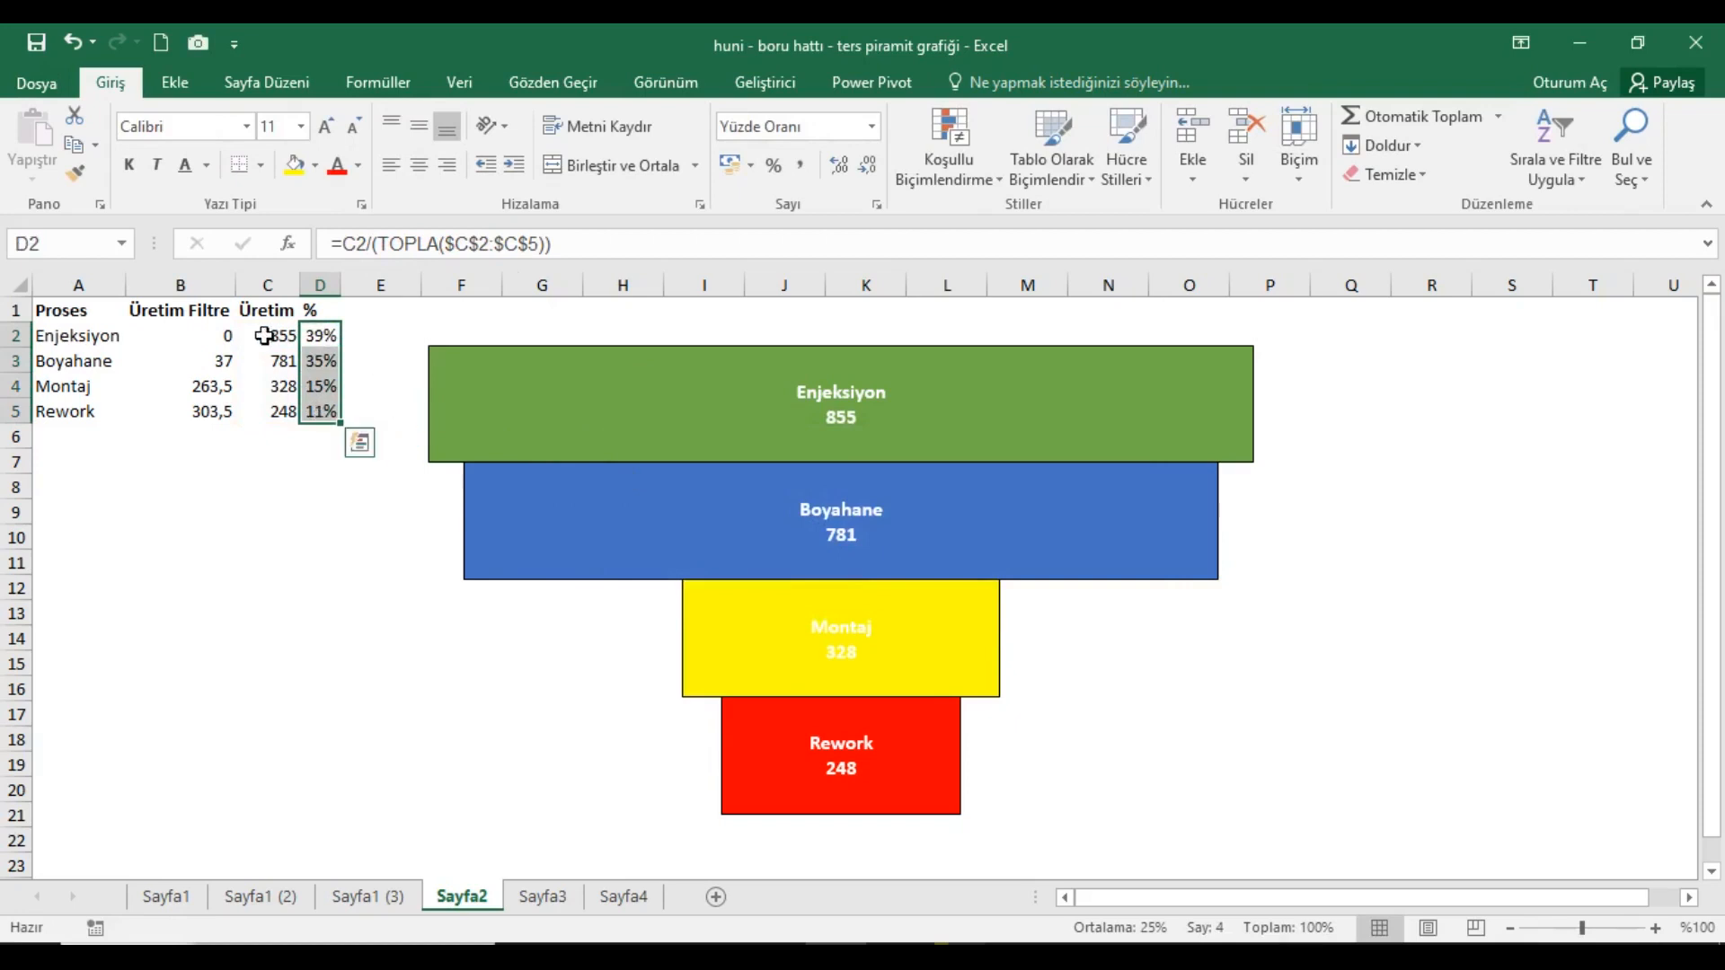
Enter =RASTGELEARADA(800;1000) in C2 as the Enjeksiyon production value.
left_click(297, 340)
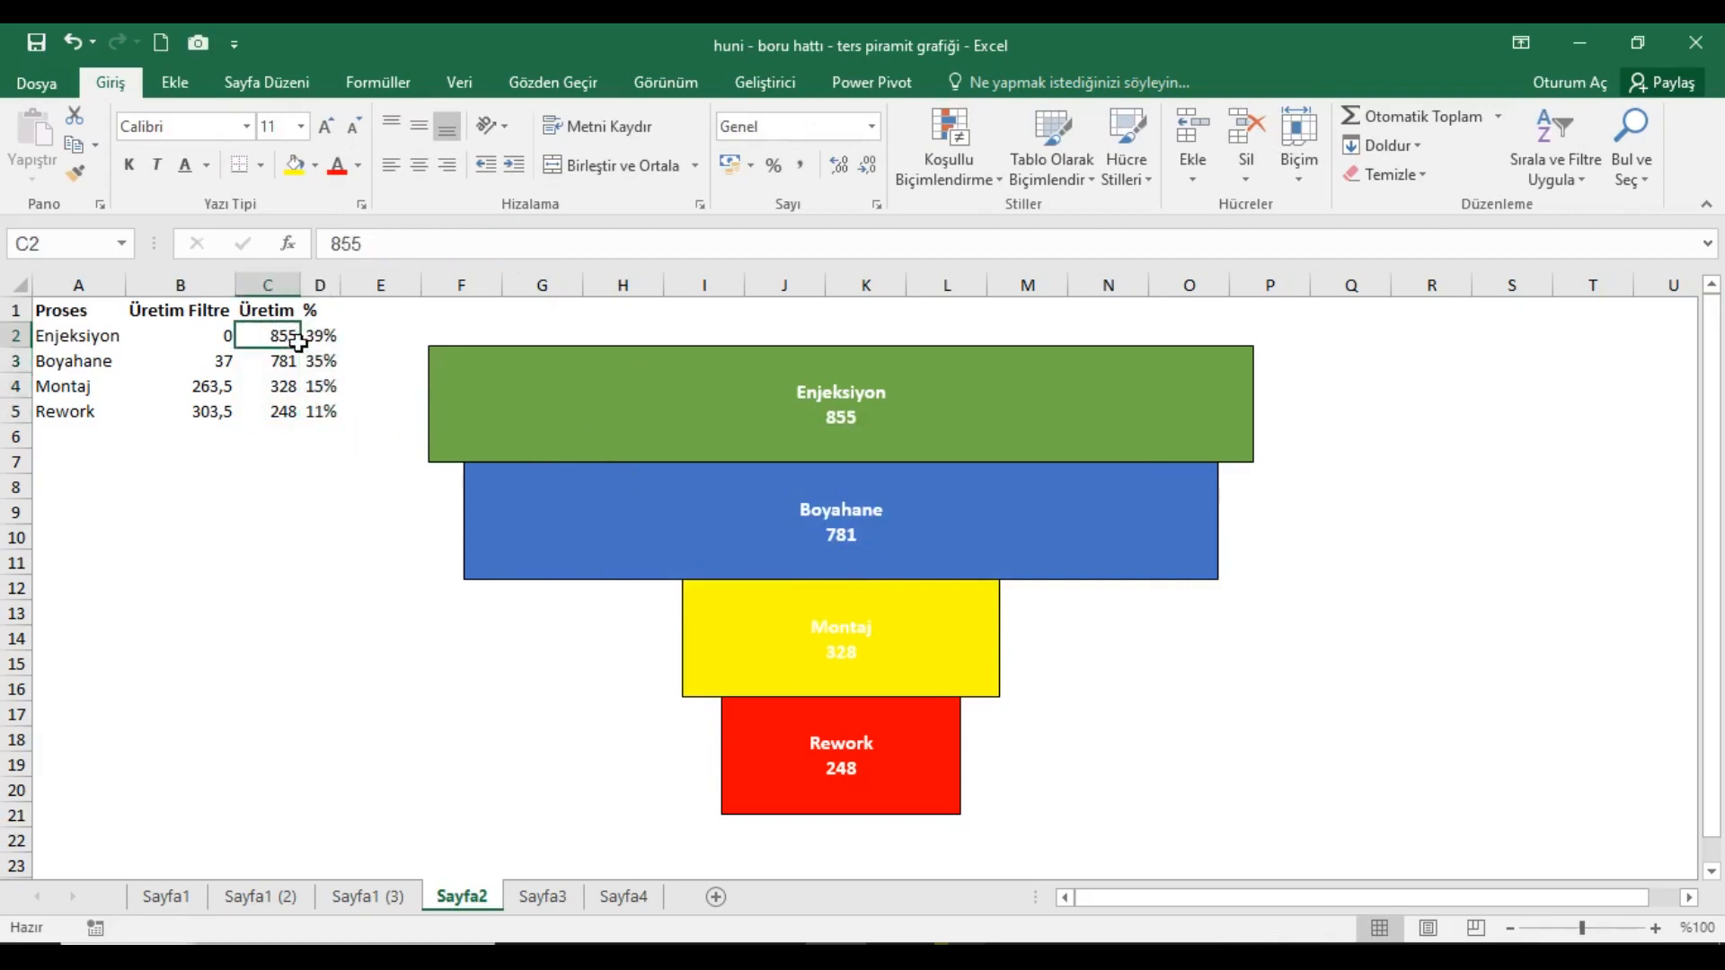
type("=rast")
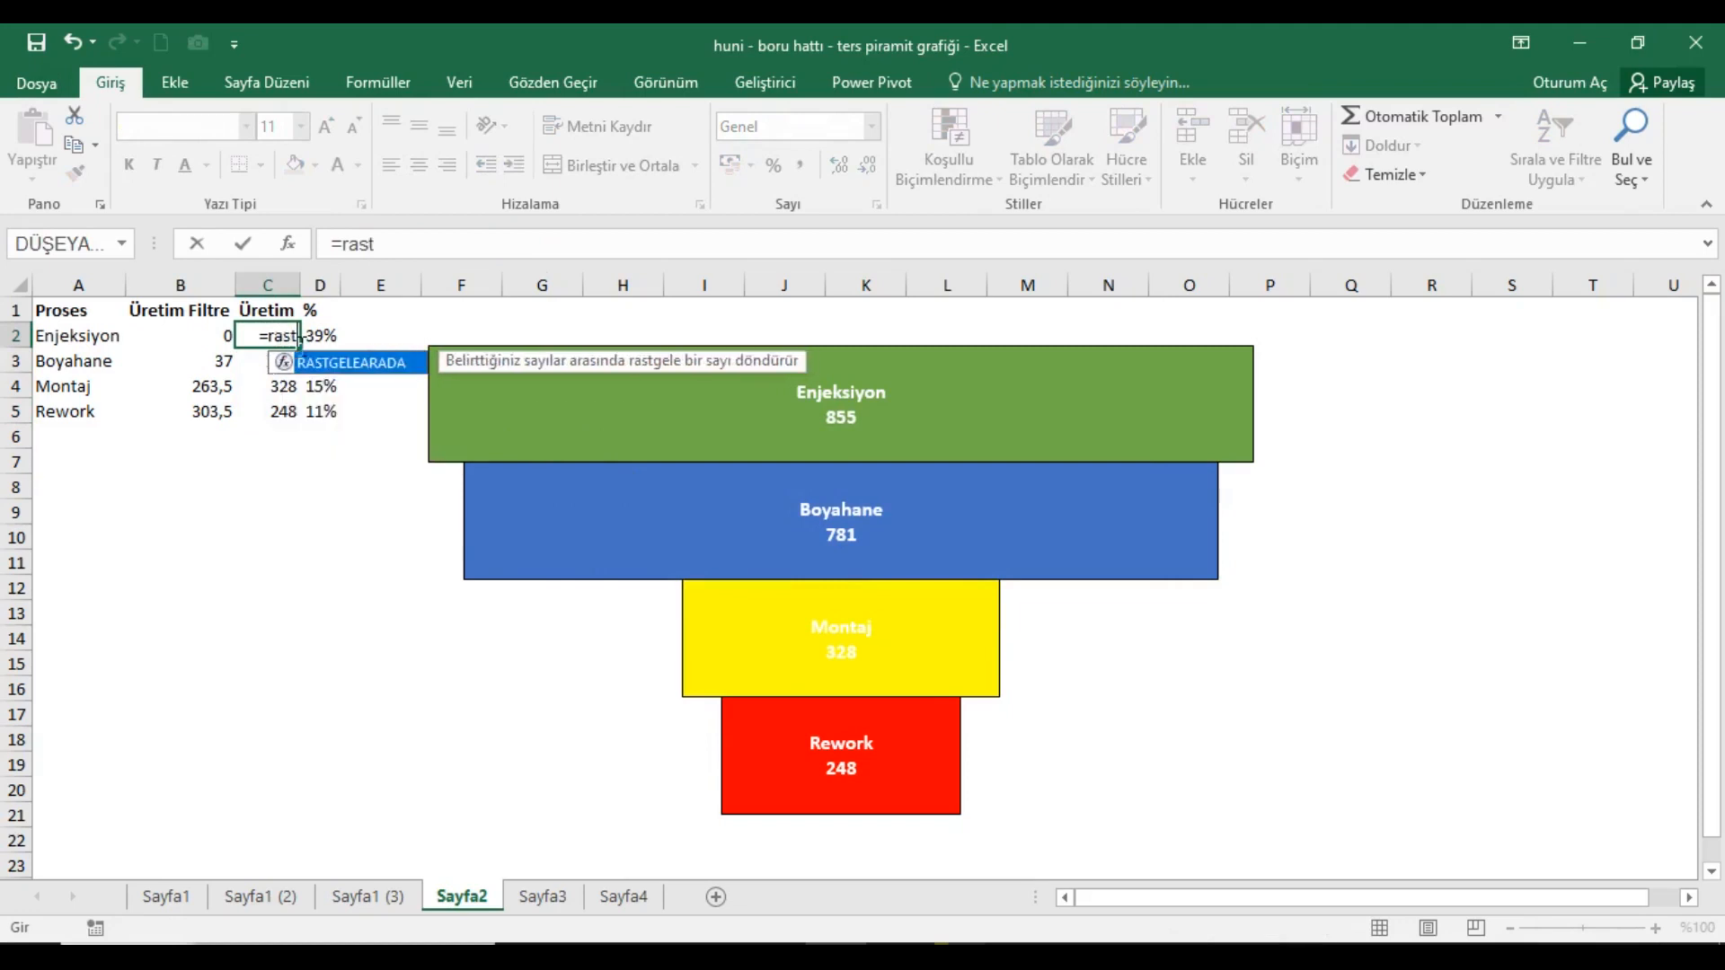
key("Tab")
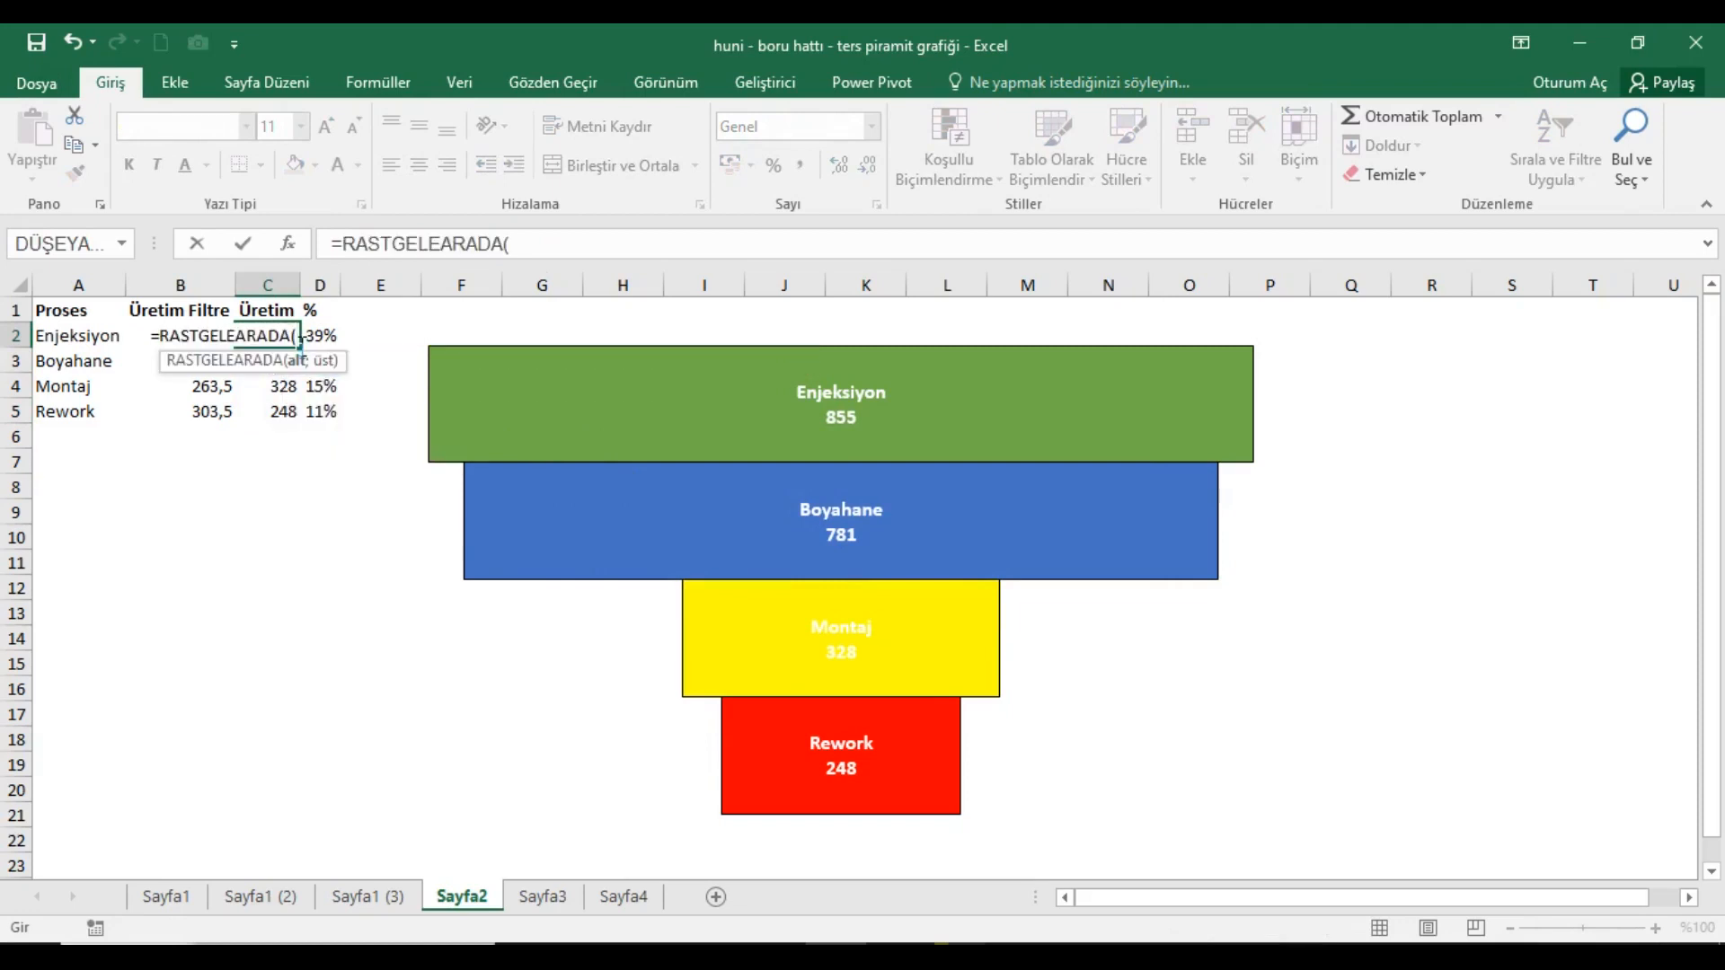
type("800")
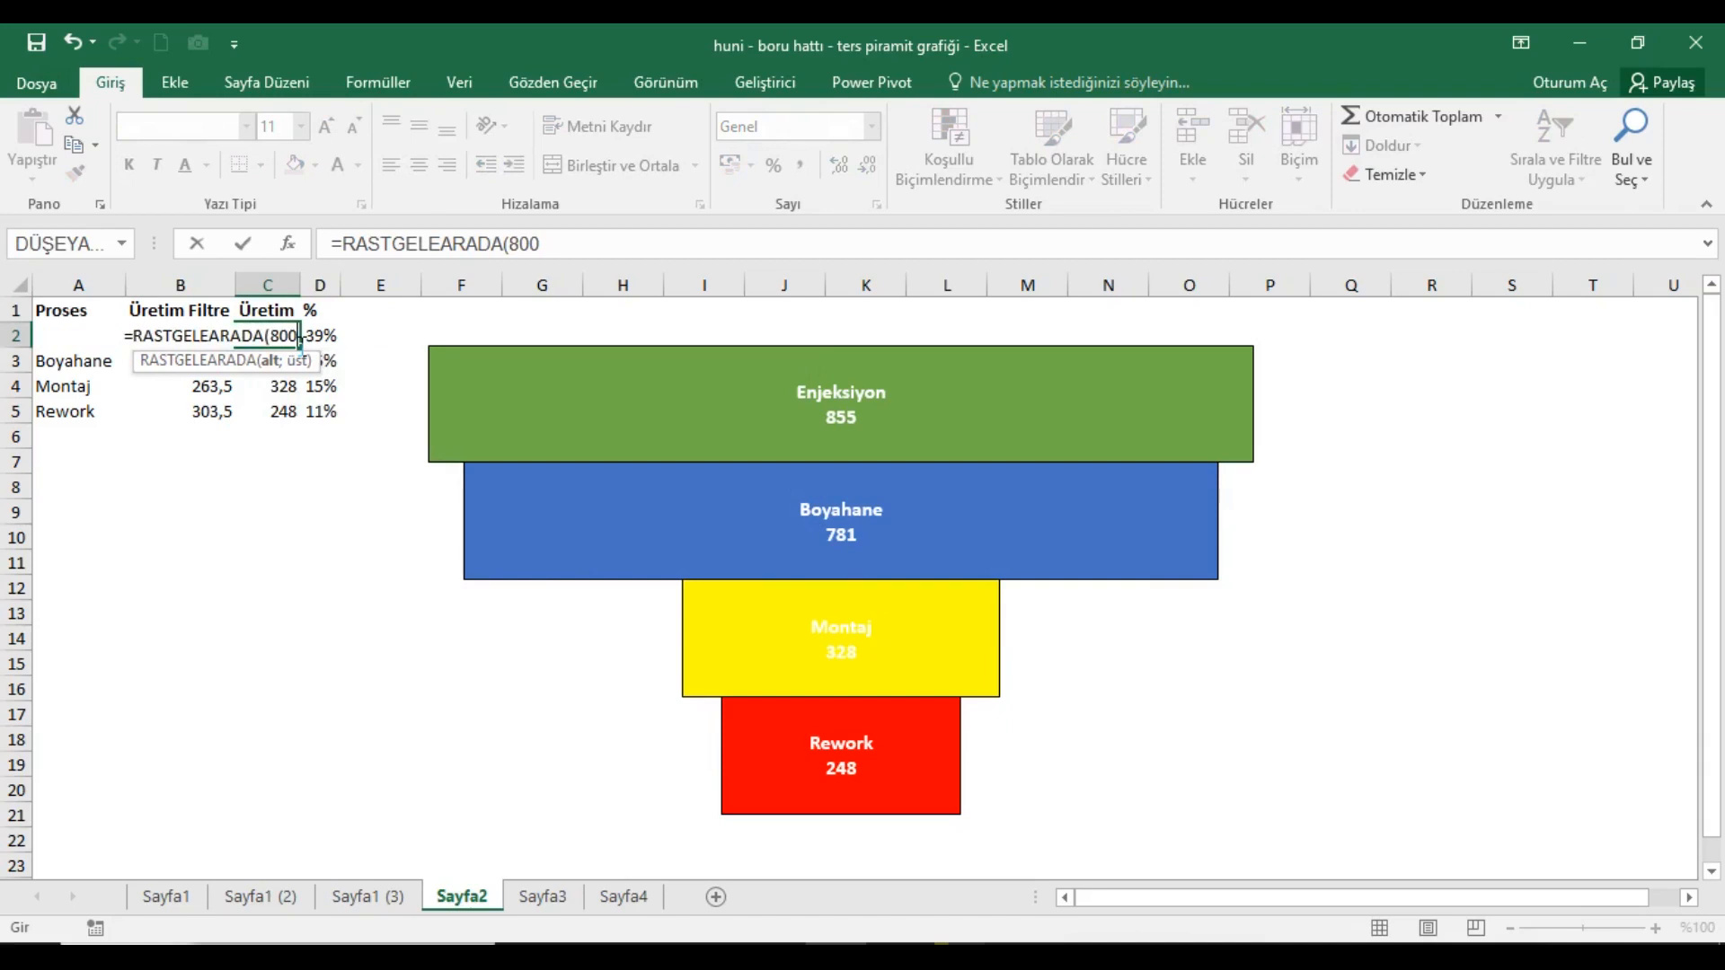
type(";")
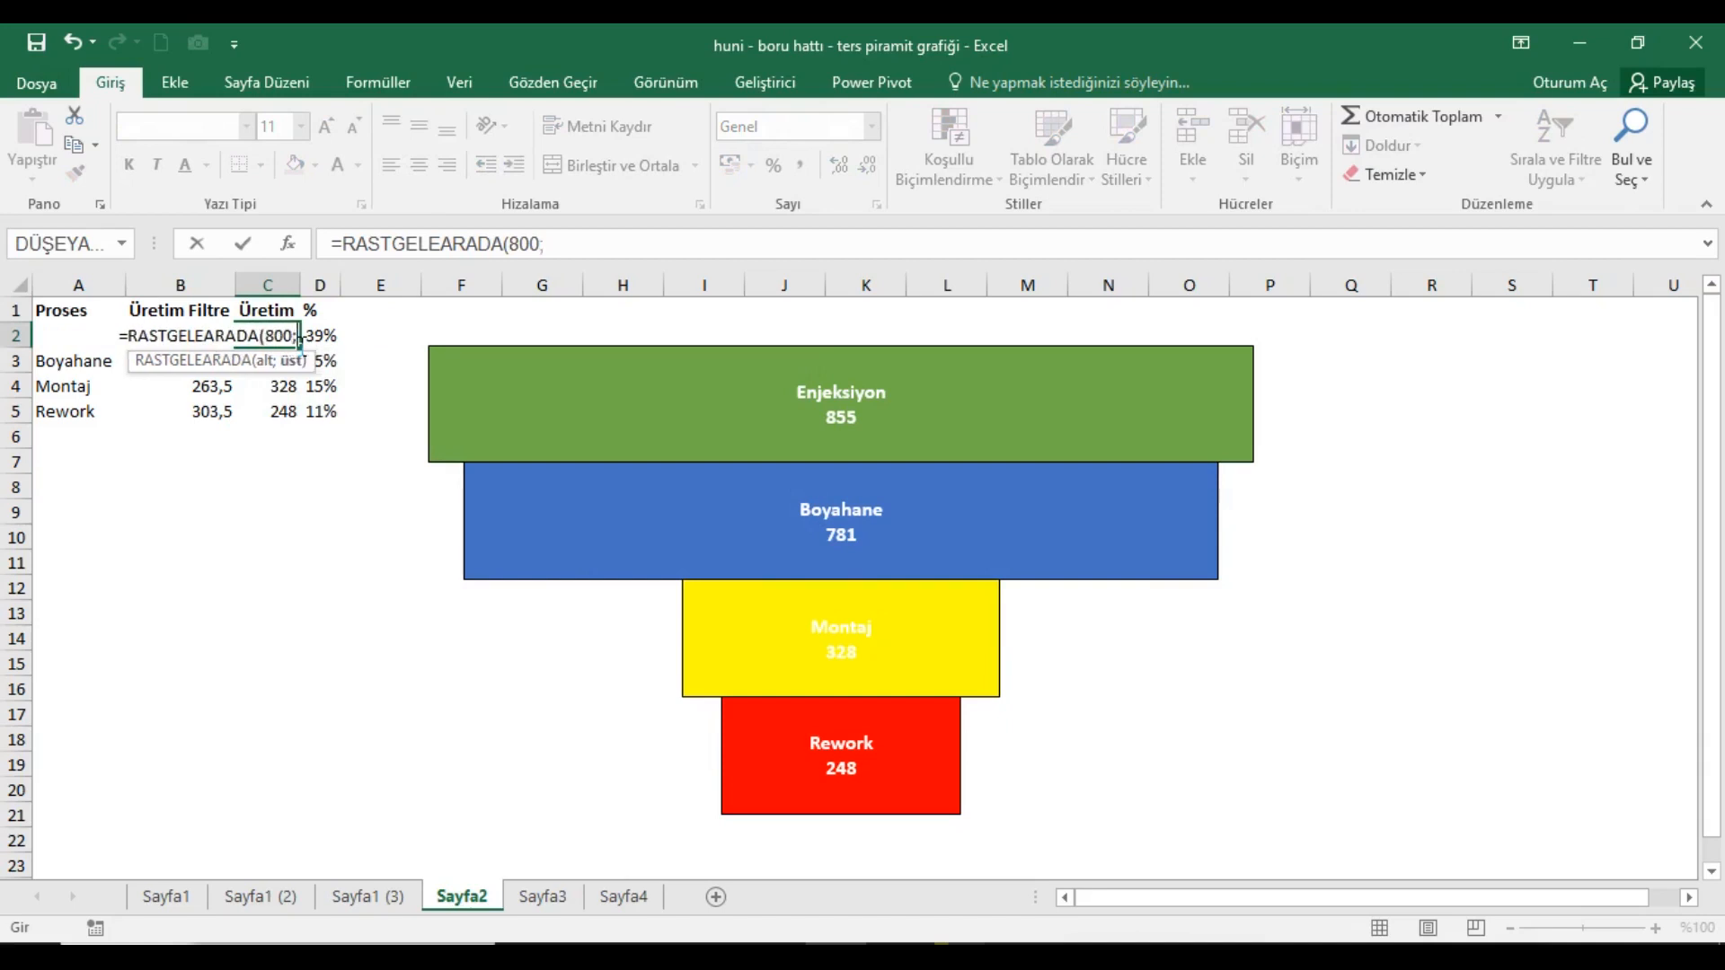
type("1000")
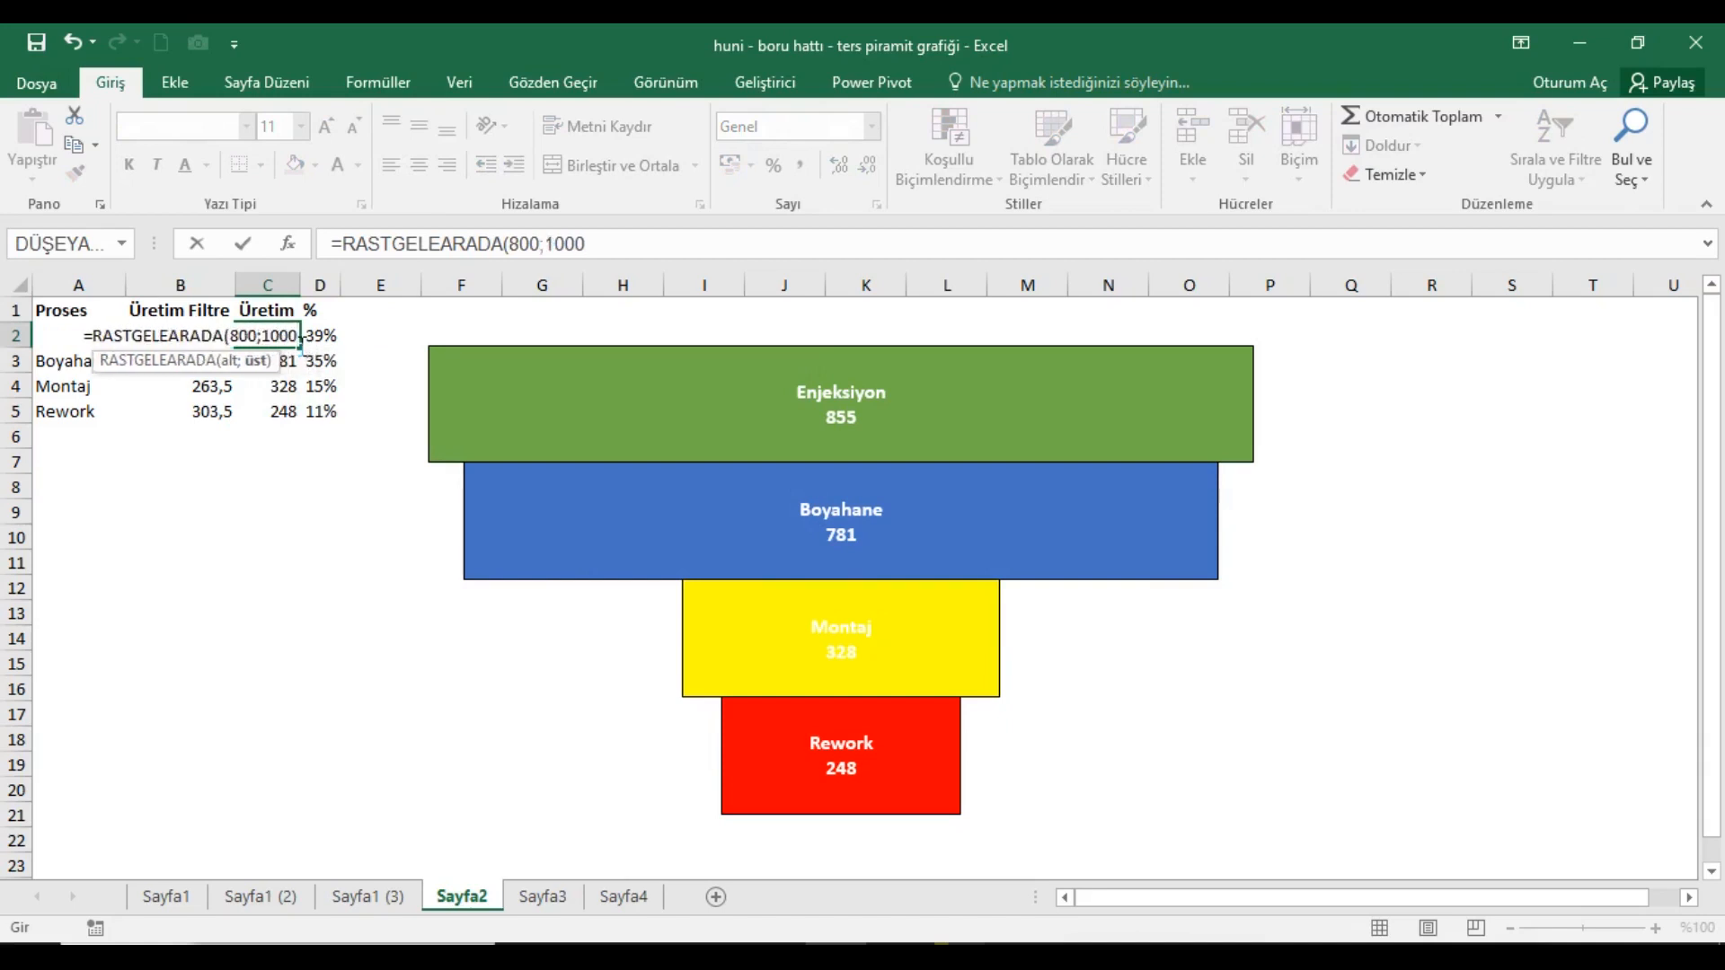
type(")")
key("Return")
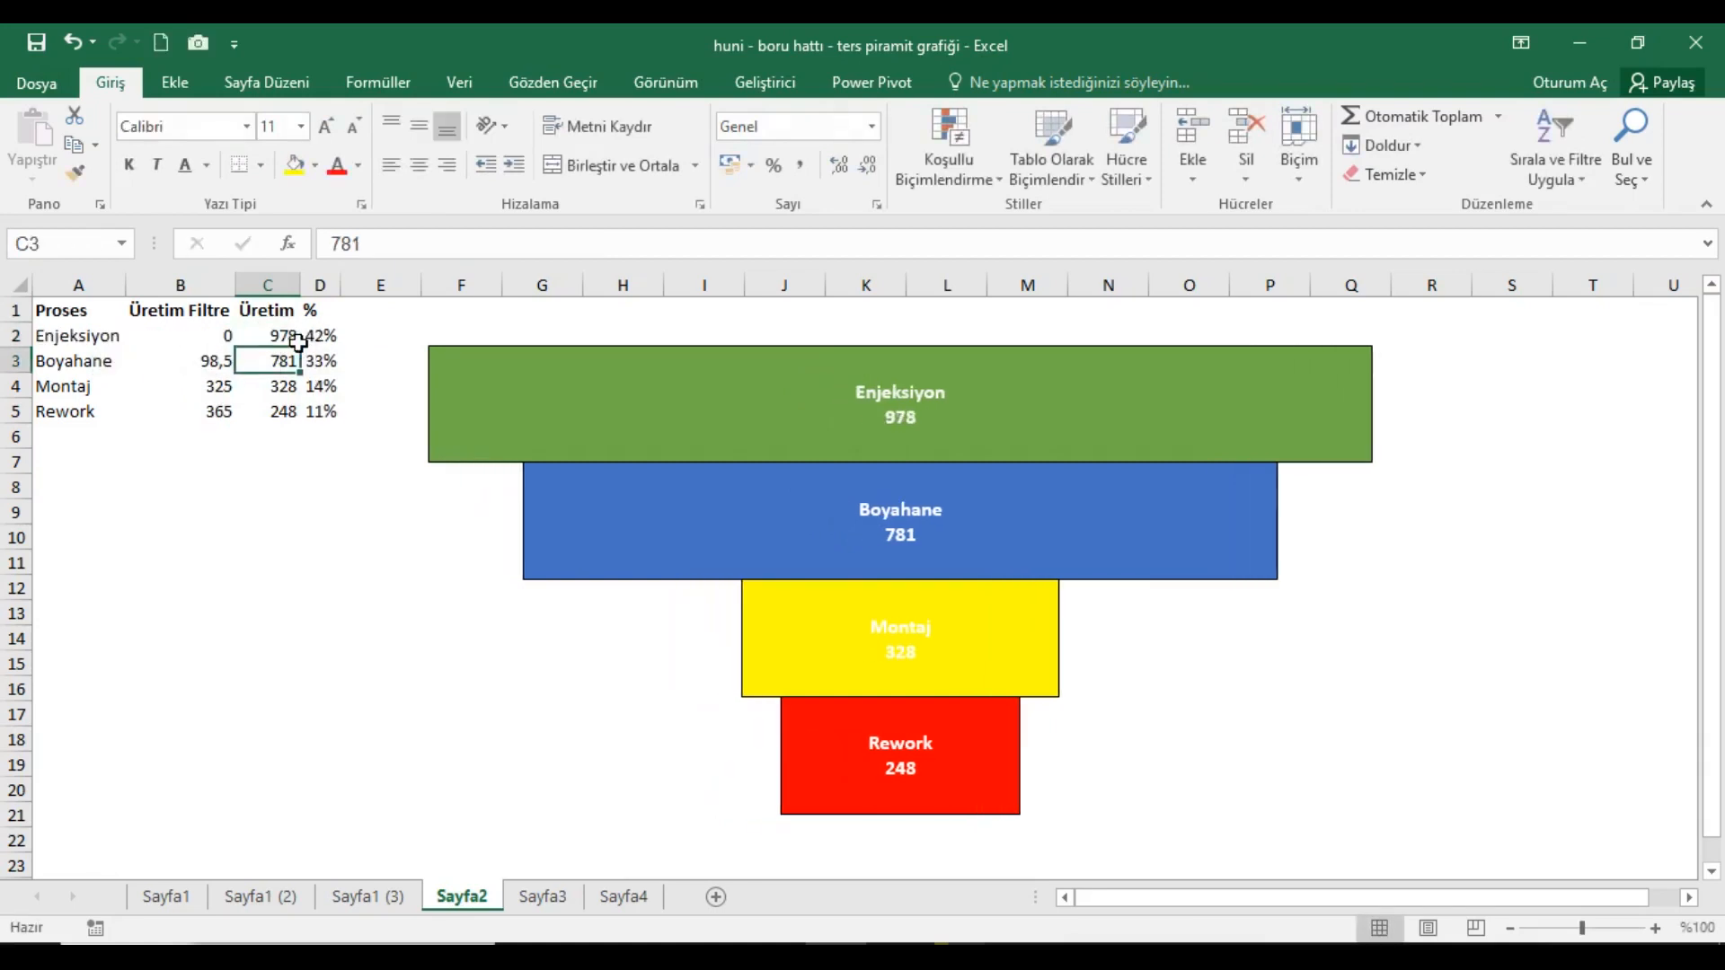
Fill the random-number formula into C3 and change it to =RASTGELEARADA(500;800) for Boyahane.
key("ctrl+d")
left_click(520, 245)
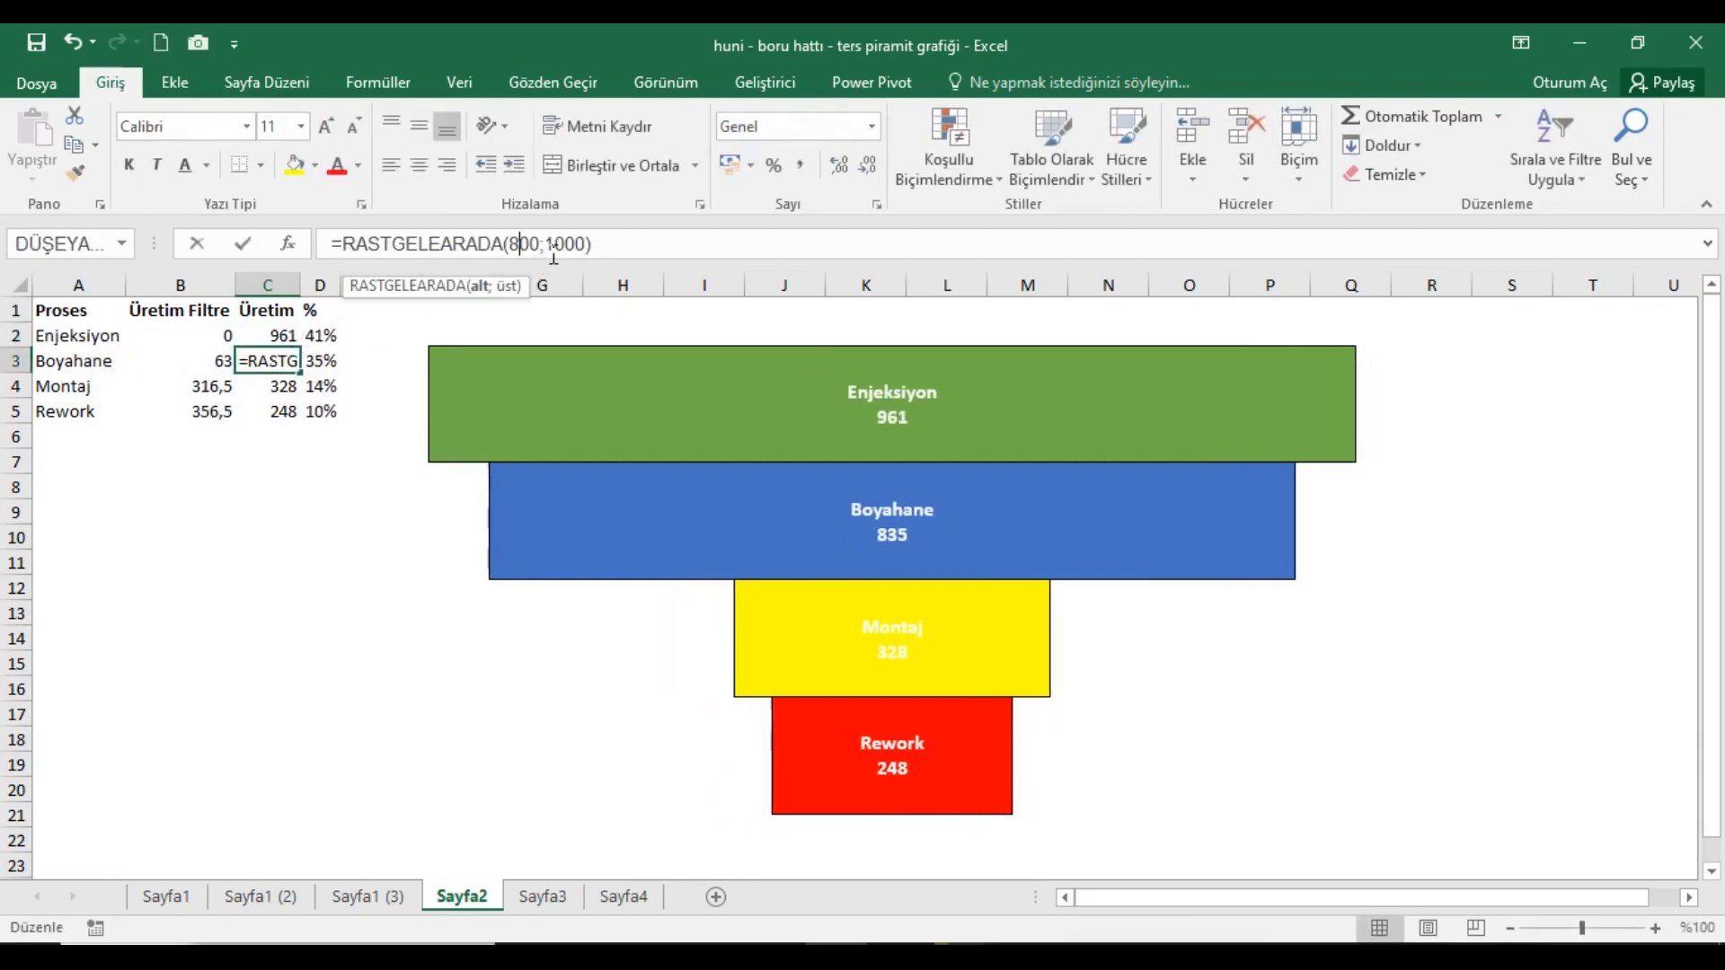
key("BackSpace")
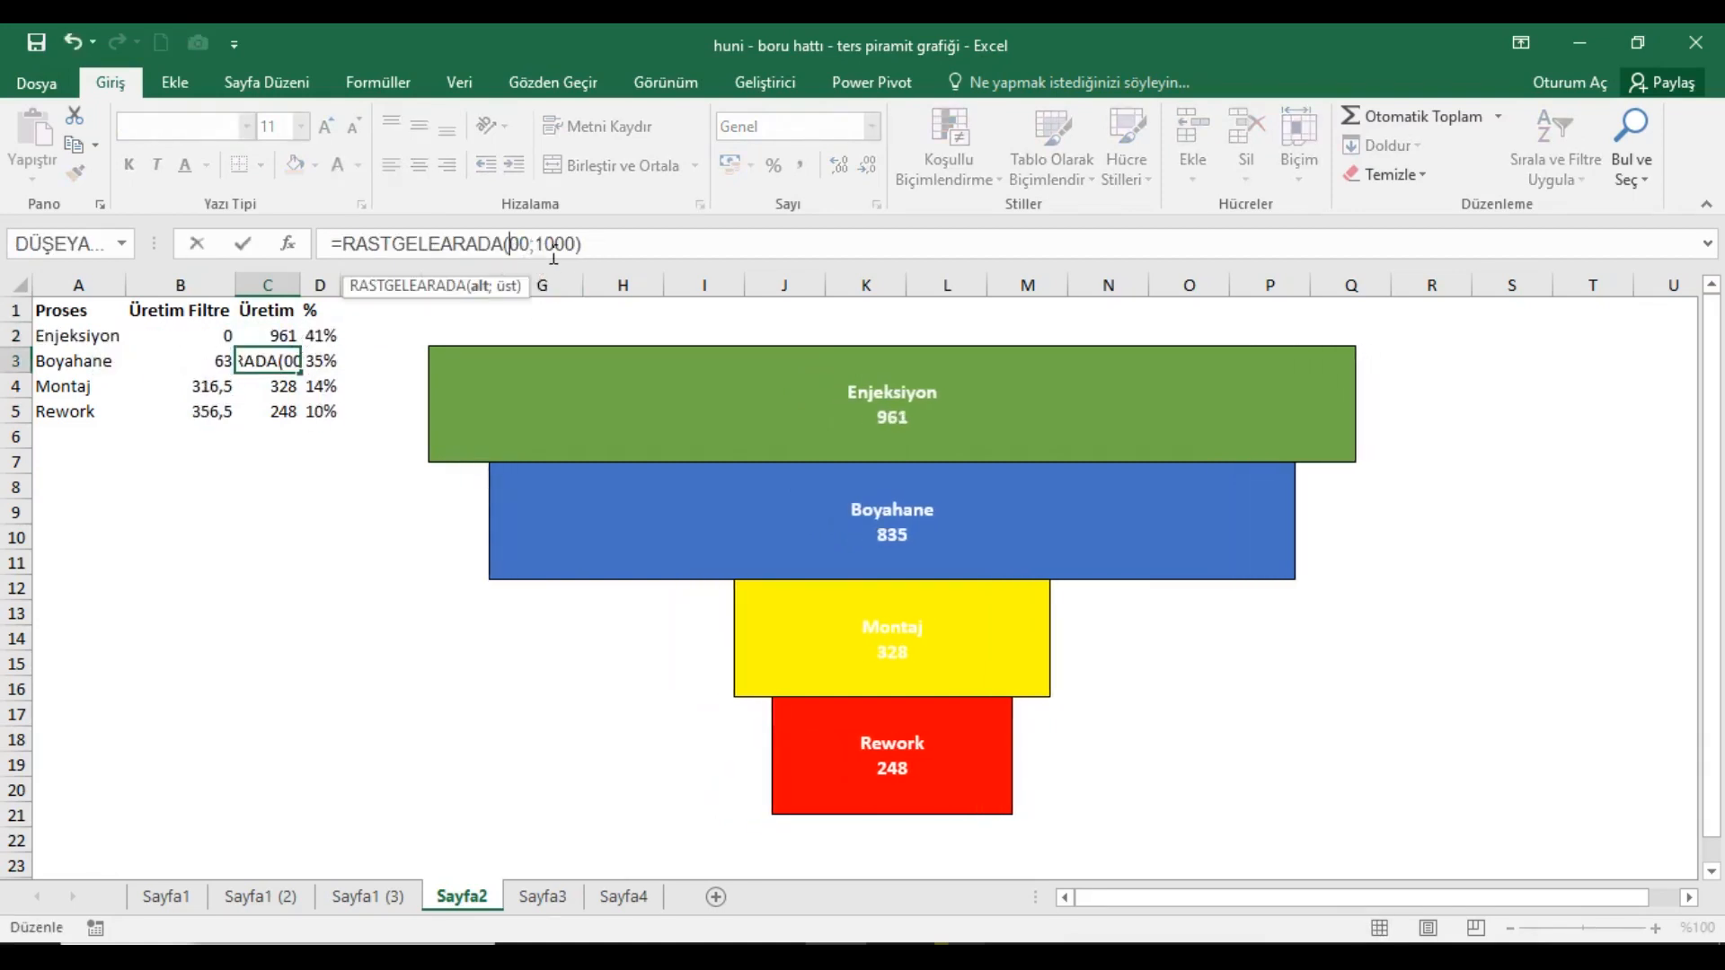
type("5")
left_click(577, 251)
key("BackSpace")
key("BackSpace")
type("8")
key("Return")
Fill the formula down into C4 and change it to =RASTGELEARADA(300;500) for Montaj.
key("ctrl+d")
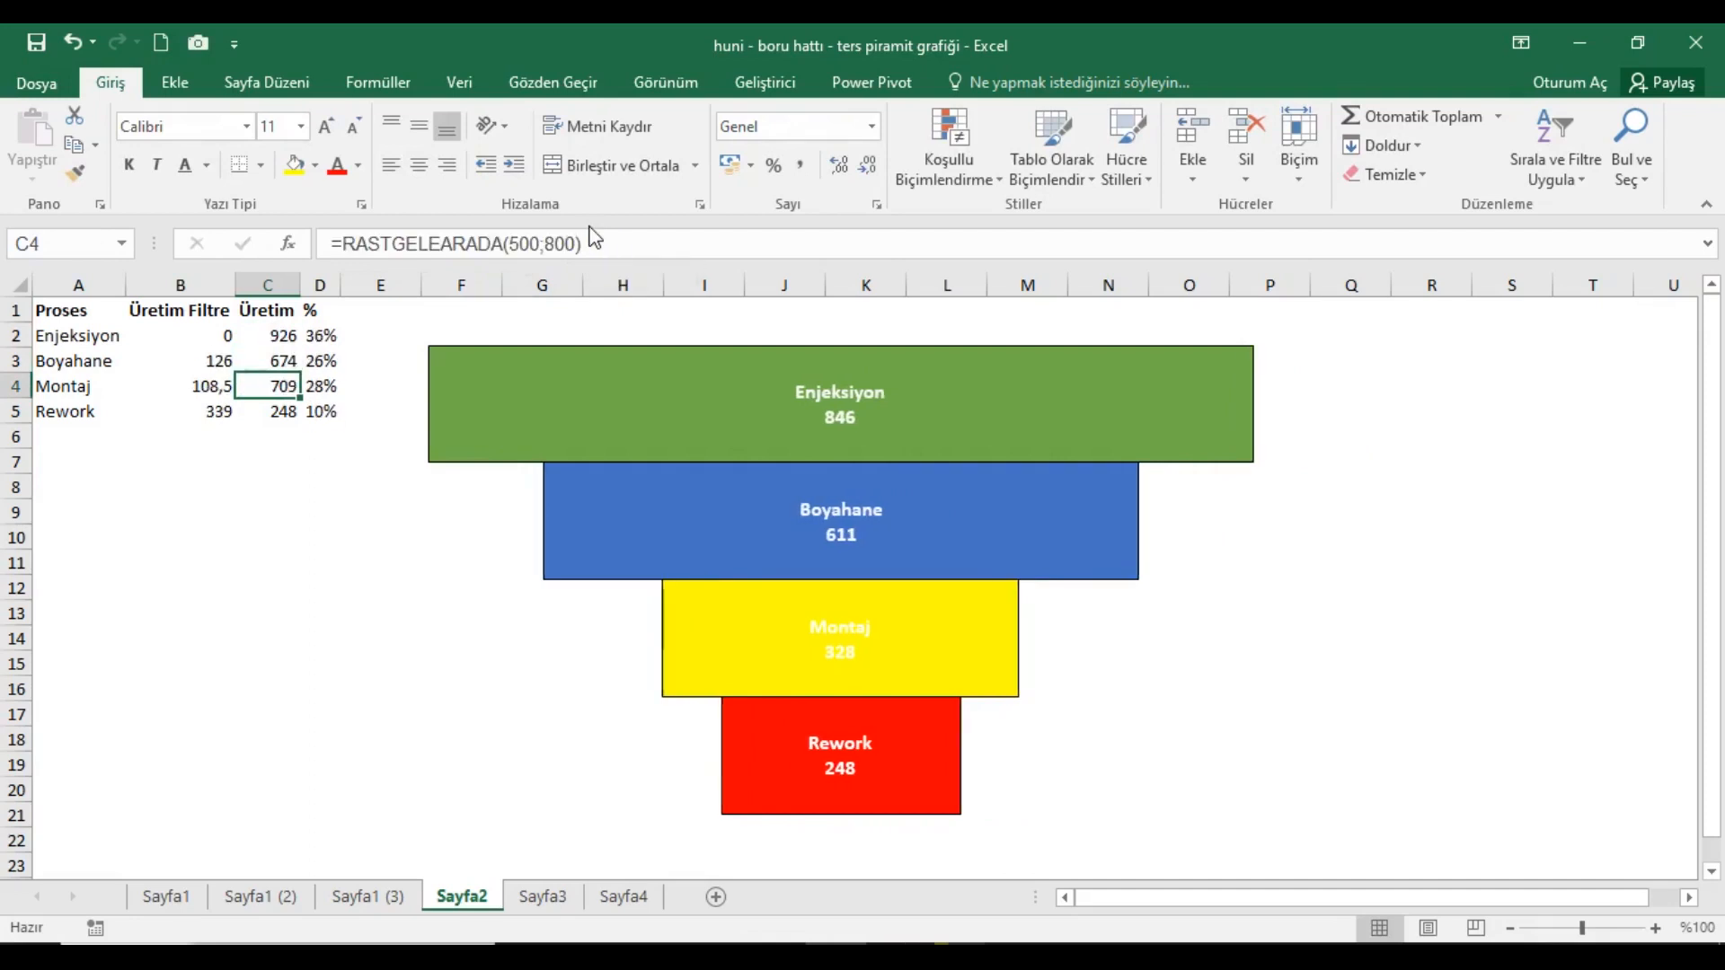
left_click(520, 244)
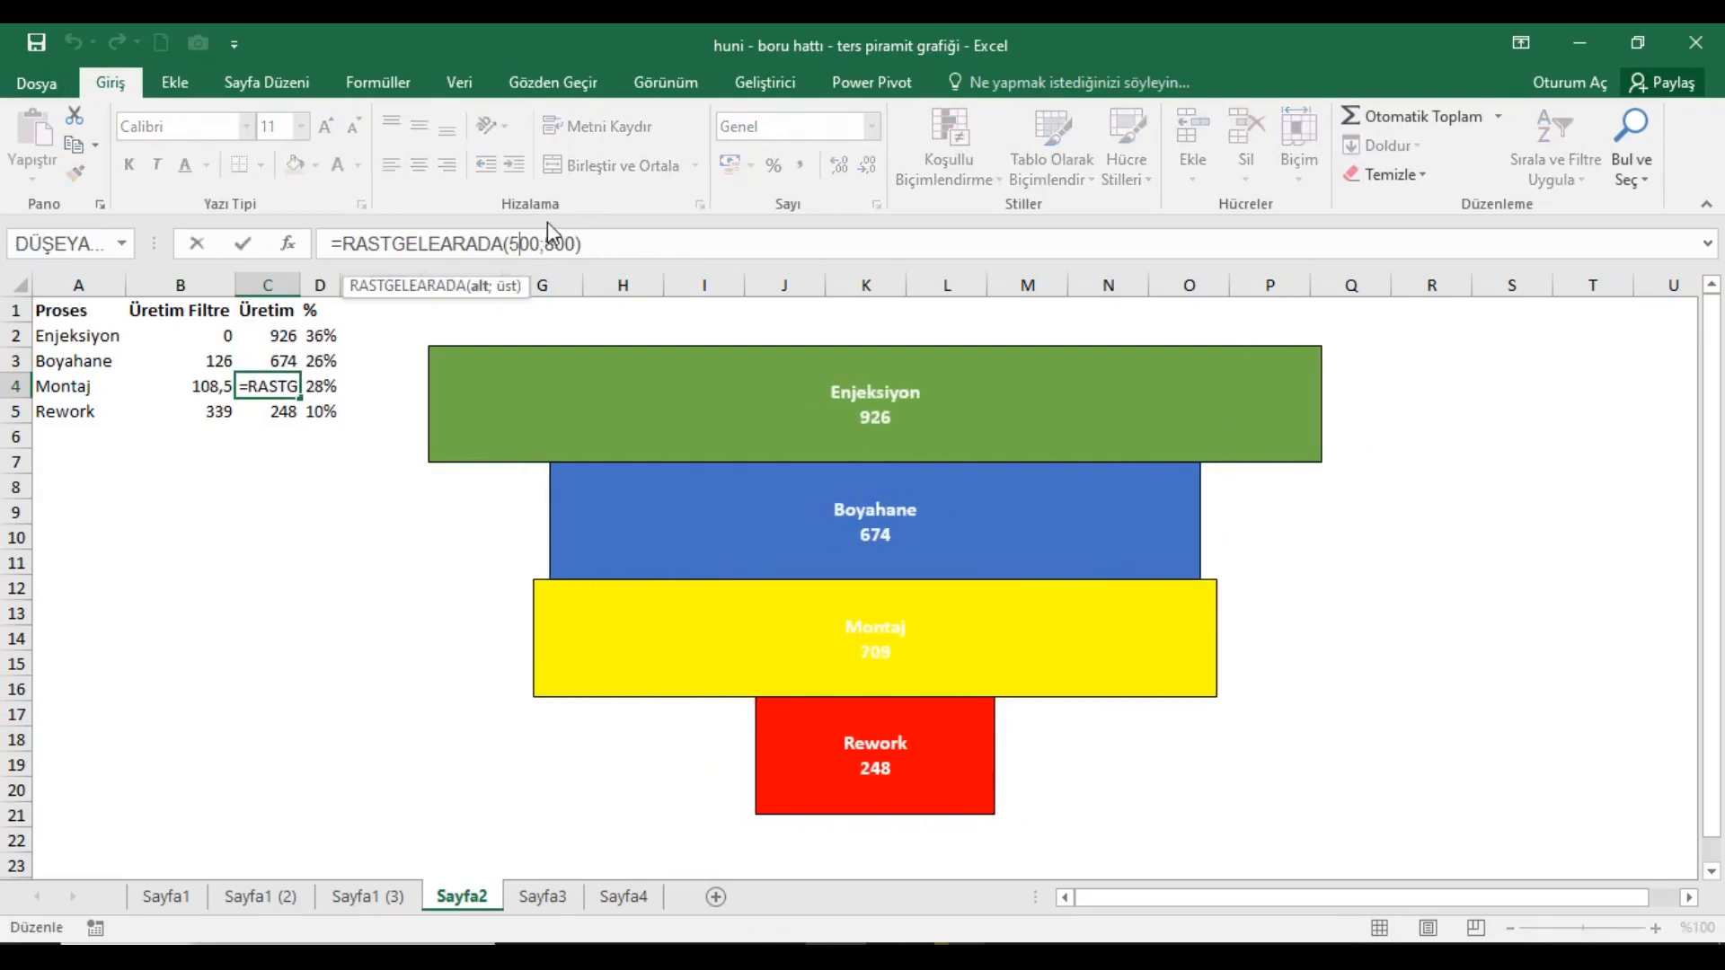
key("BackSpace")
type("3")
key("BackSpace")
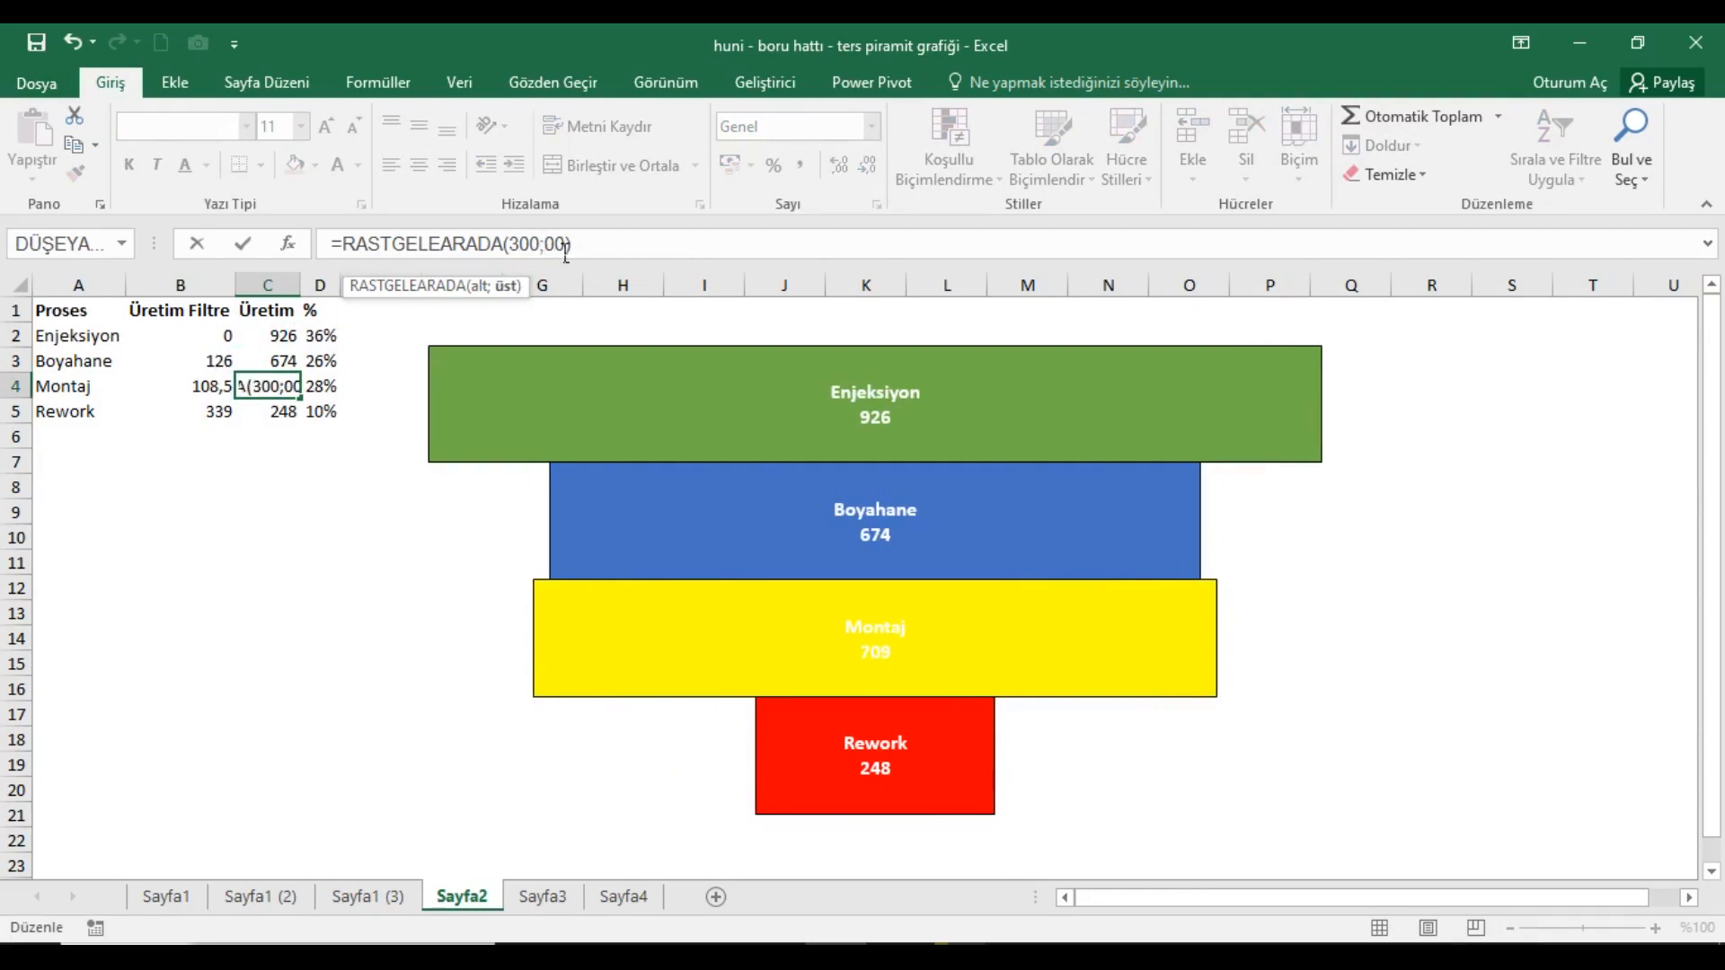
type("5")
key("Return")
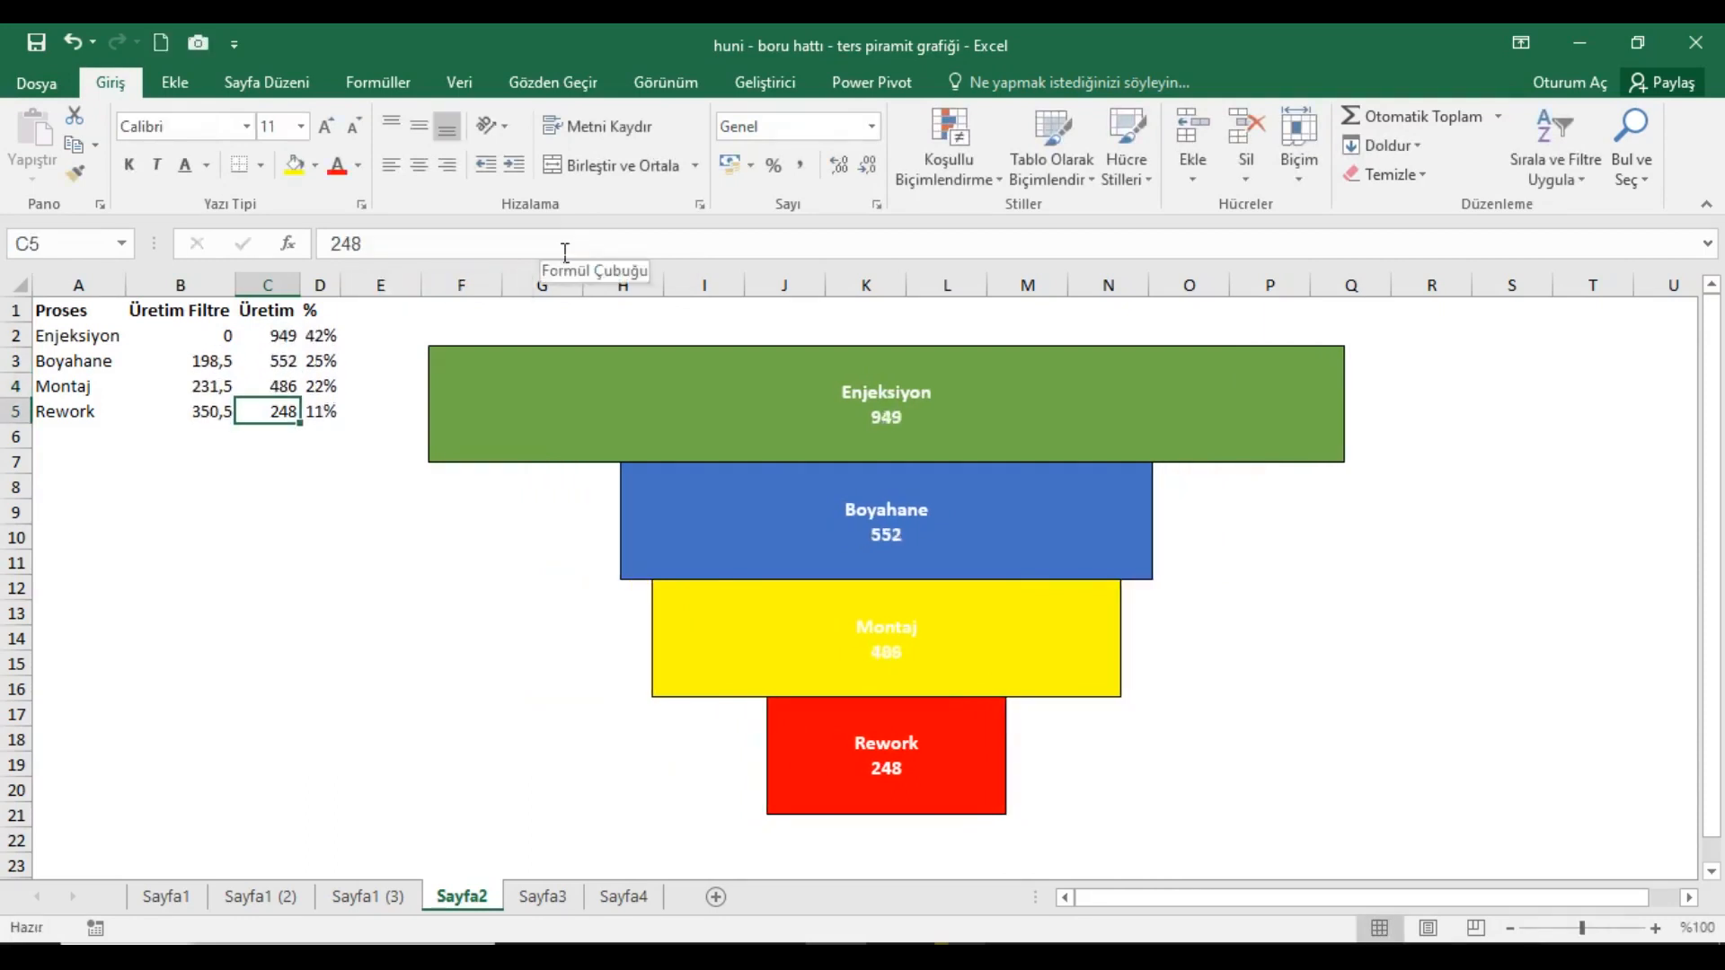
Fill the formula down into C5 and change it to =RASTGELEARADA(100;200) for Rework.
key("ctrl+d")
left_click(520, 244)
key("BackSpace")
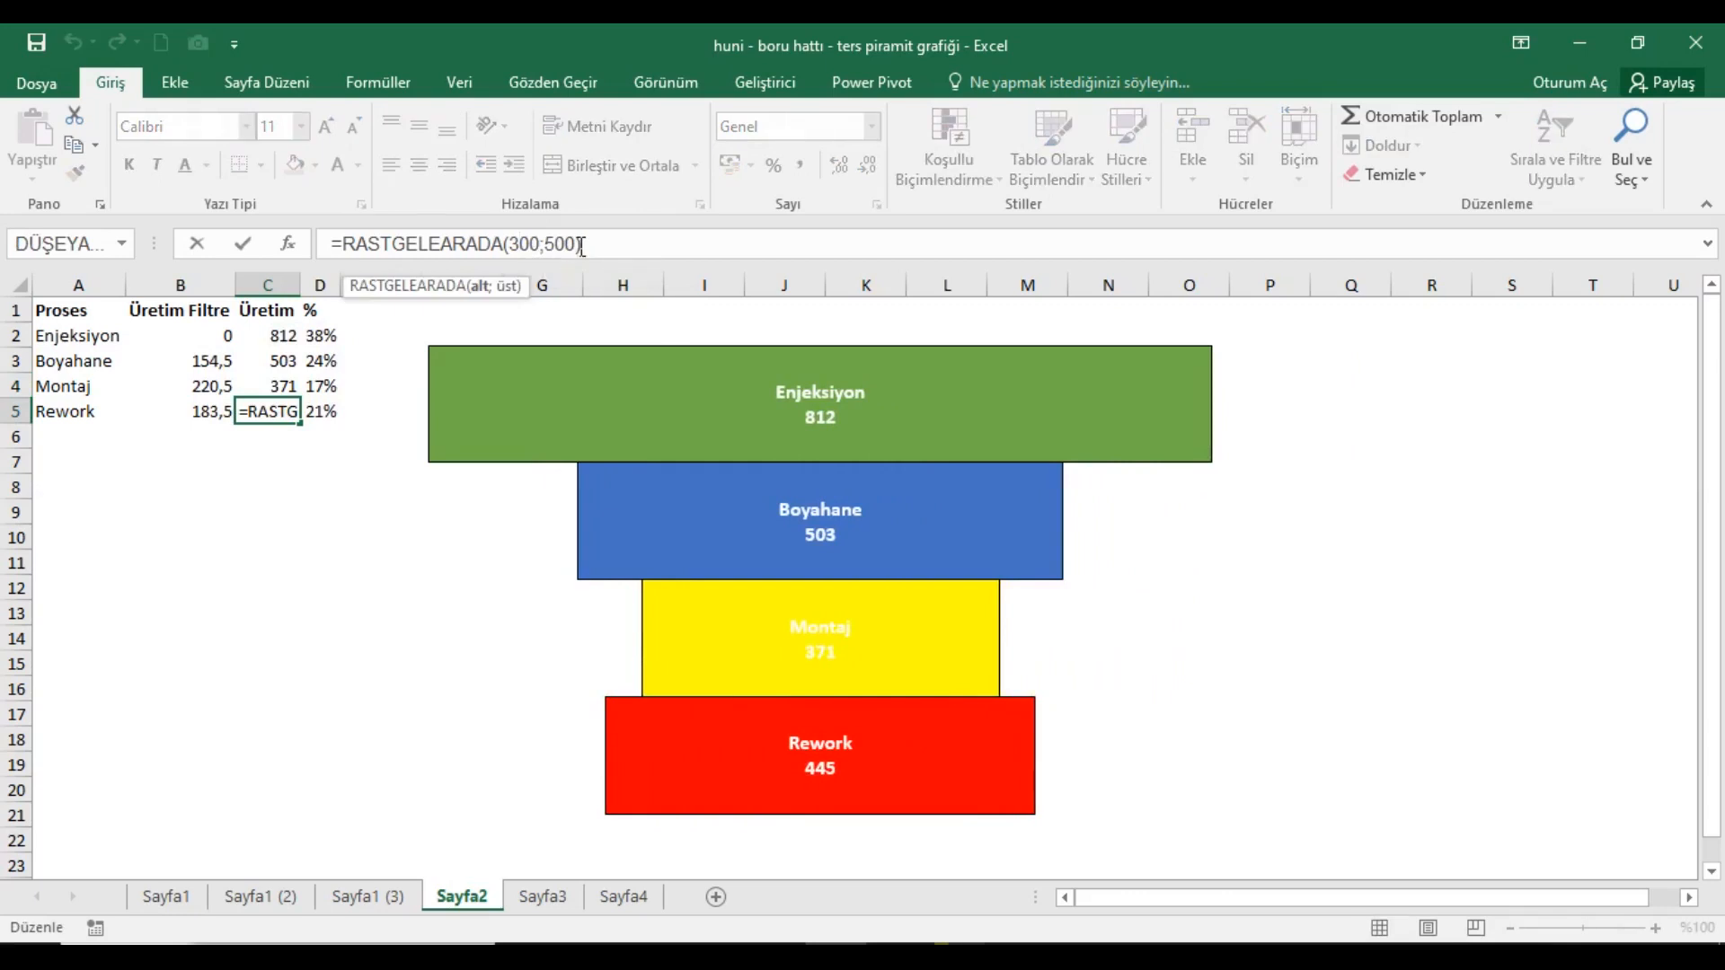
type("1")
key("Right")
key("Right")
key("Right")
key("Right")
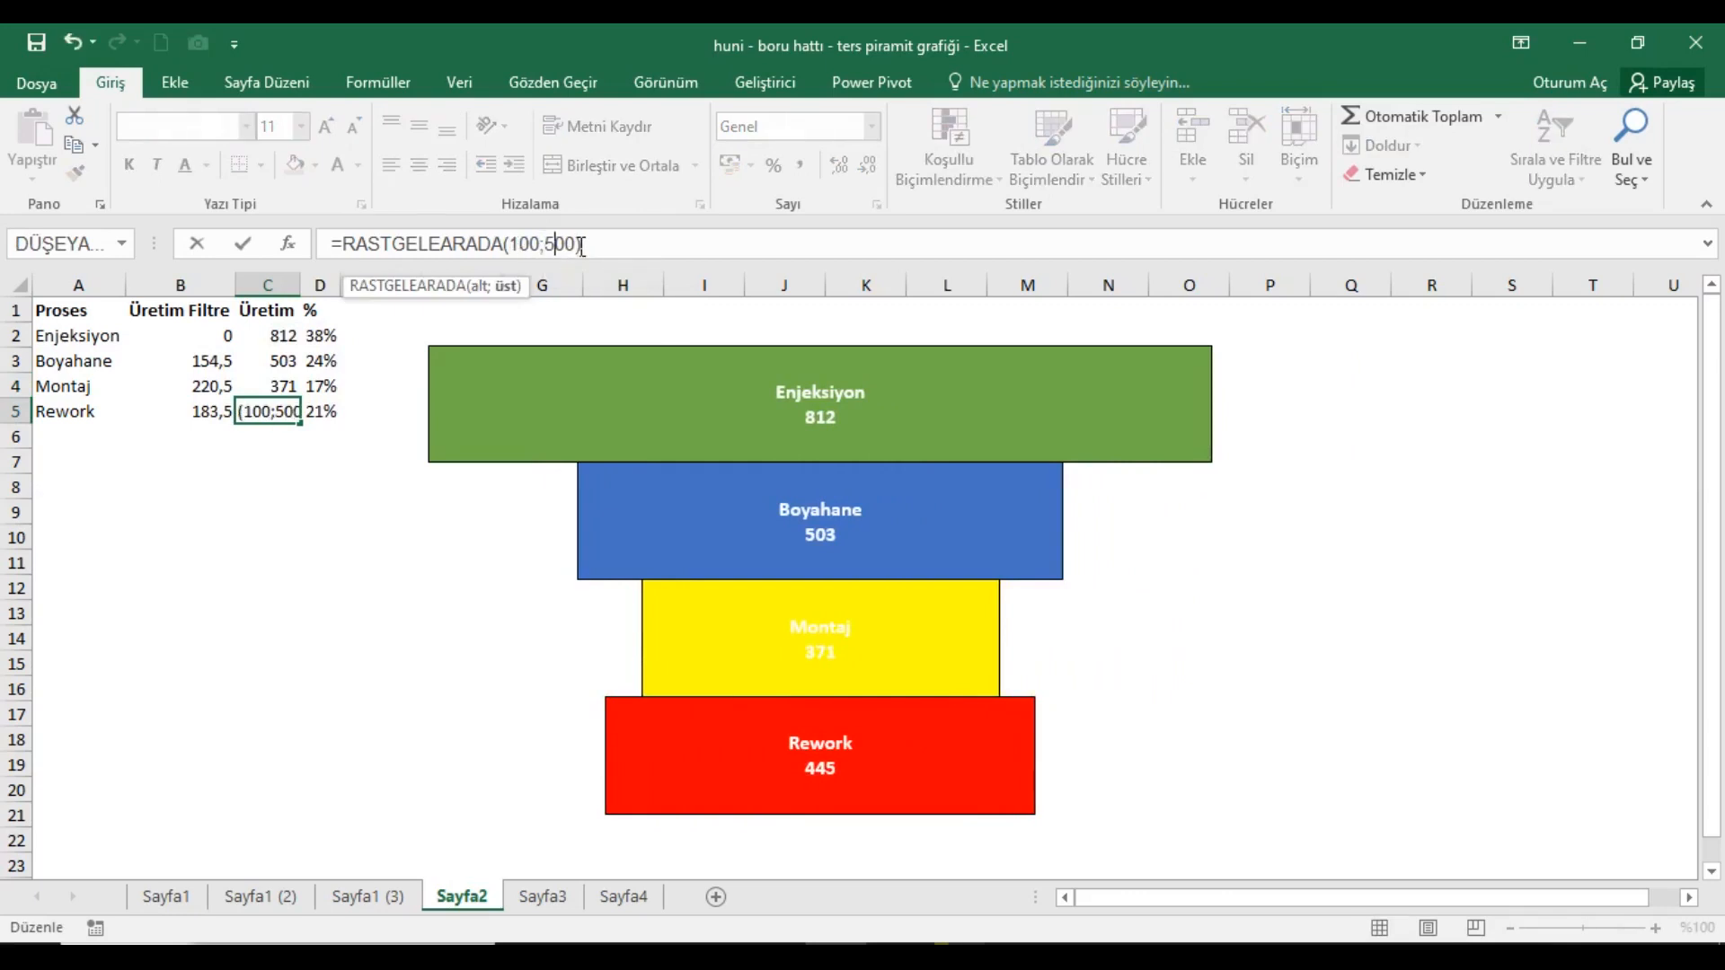
key("BackSpace")
type("2")
key("Return")
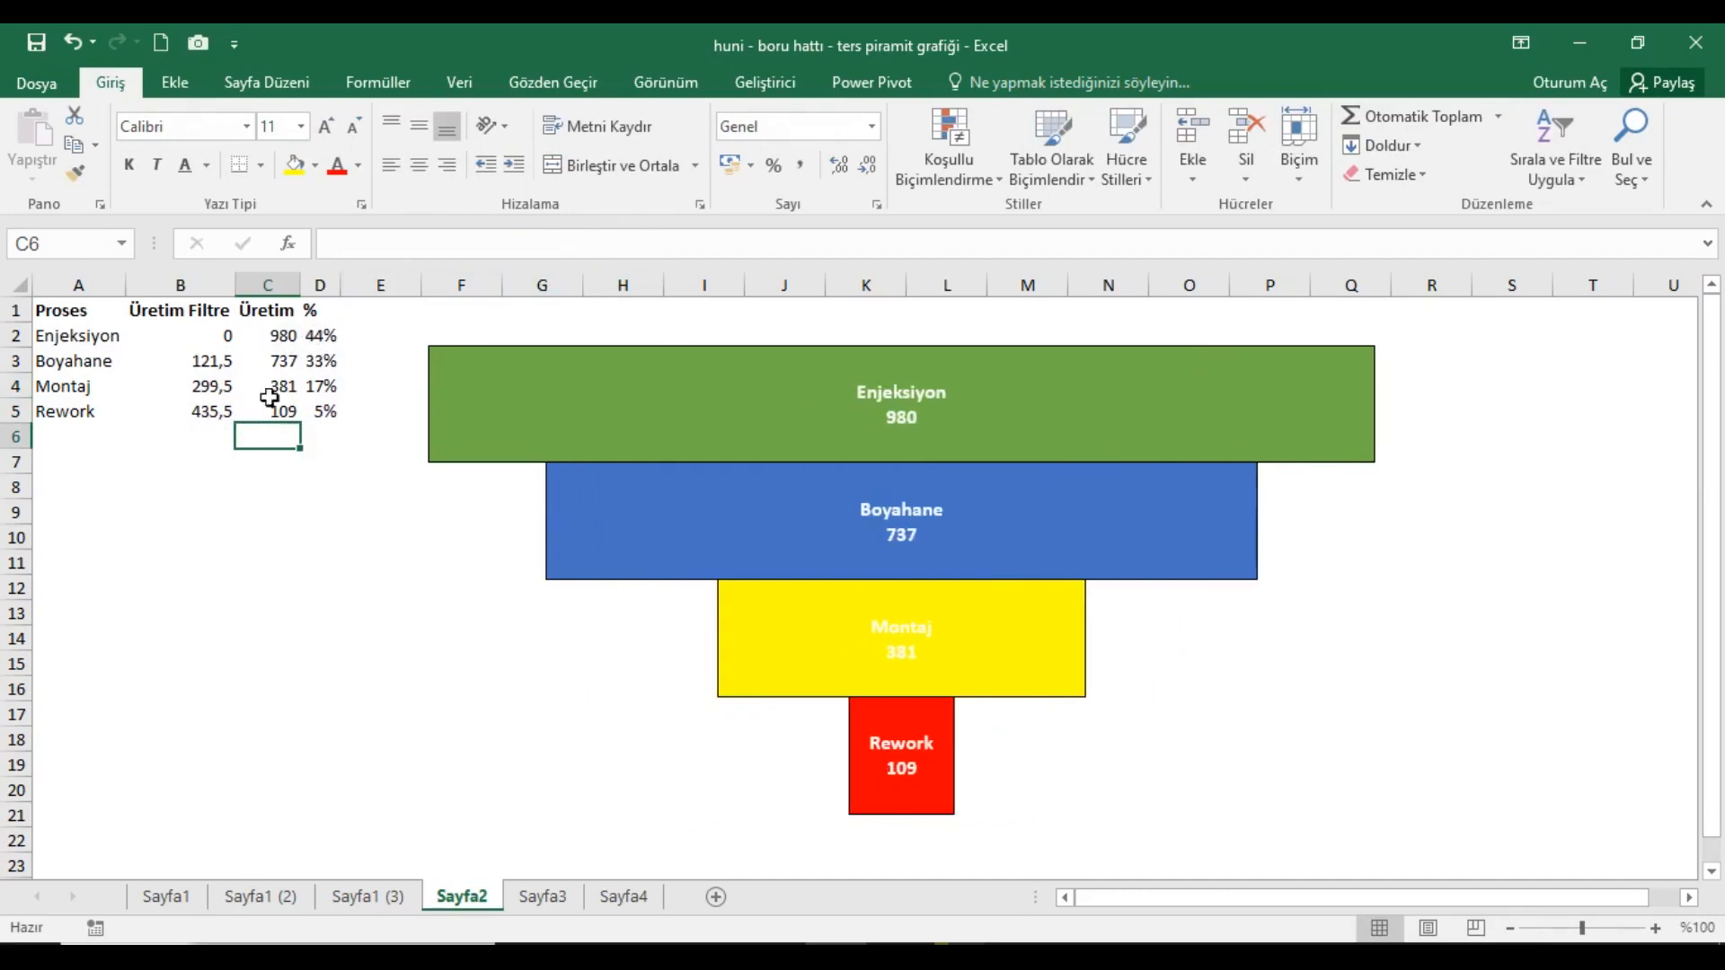
Recalculate the workbook repeatedly so the random production values and the funnel chart refresh.
left_click(106, 320)
left_click(377, 82)
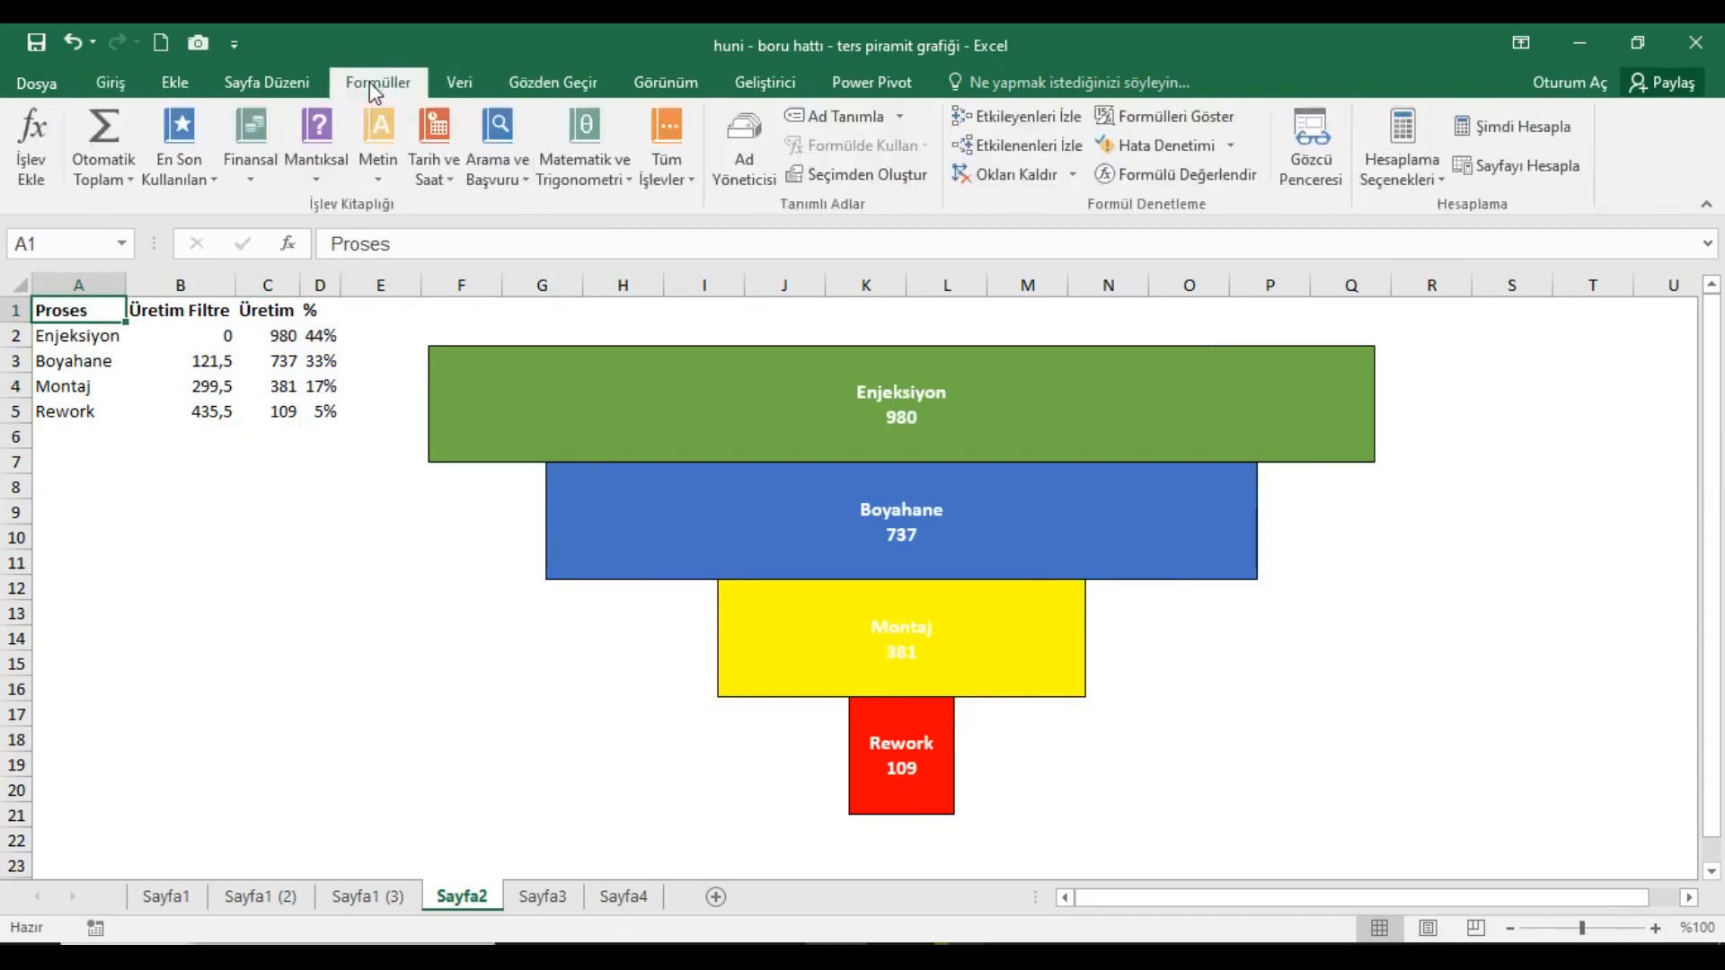
left_click(1491, 131)
left_click(1493, 132)
left_click(1493, 135)
left_click(1494, 135)
left_click(1494, 134)
left_click(1494, 134)
left_click(1494, 135)
left_click(1494, 135)
left_click(1494, 135)
left_click(1494, 135)
left_click(1494, 135)
left_click(1494, 135)
left_click(1494, 135)
left_click(1493, 135)
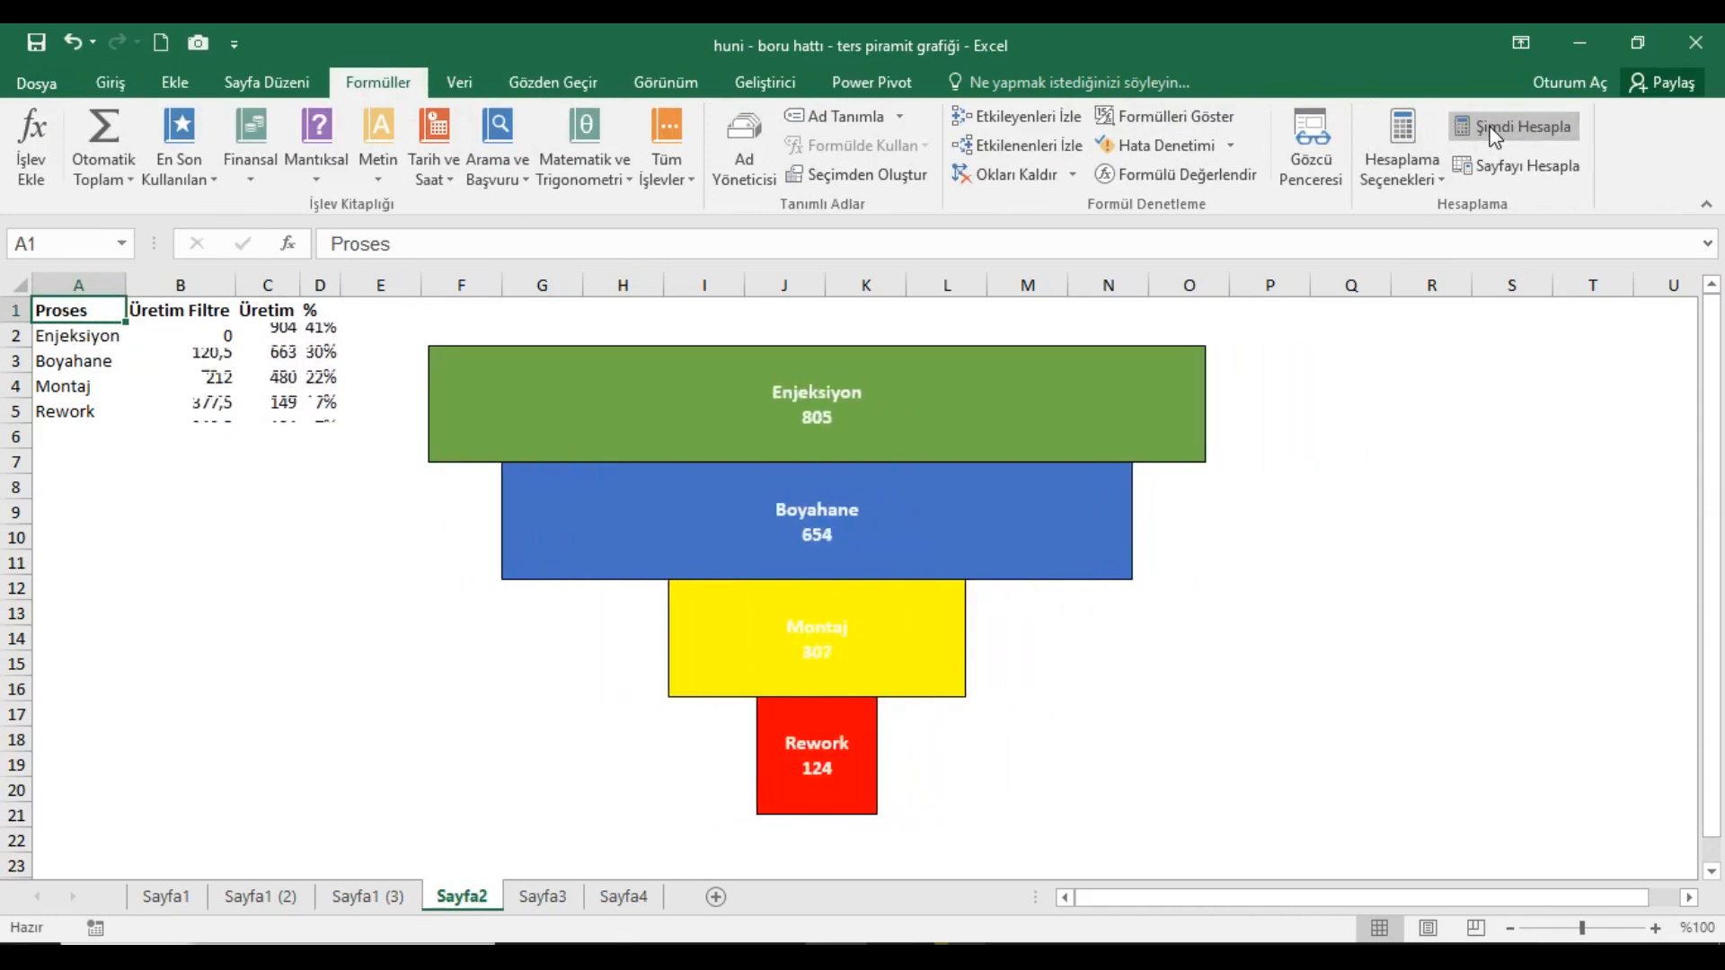
left_click(1493, 135)
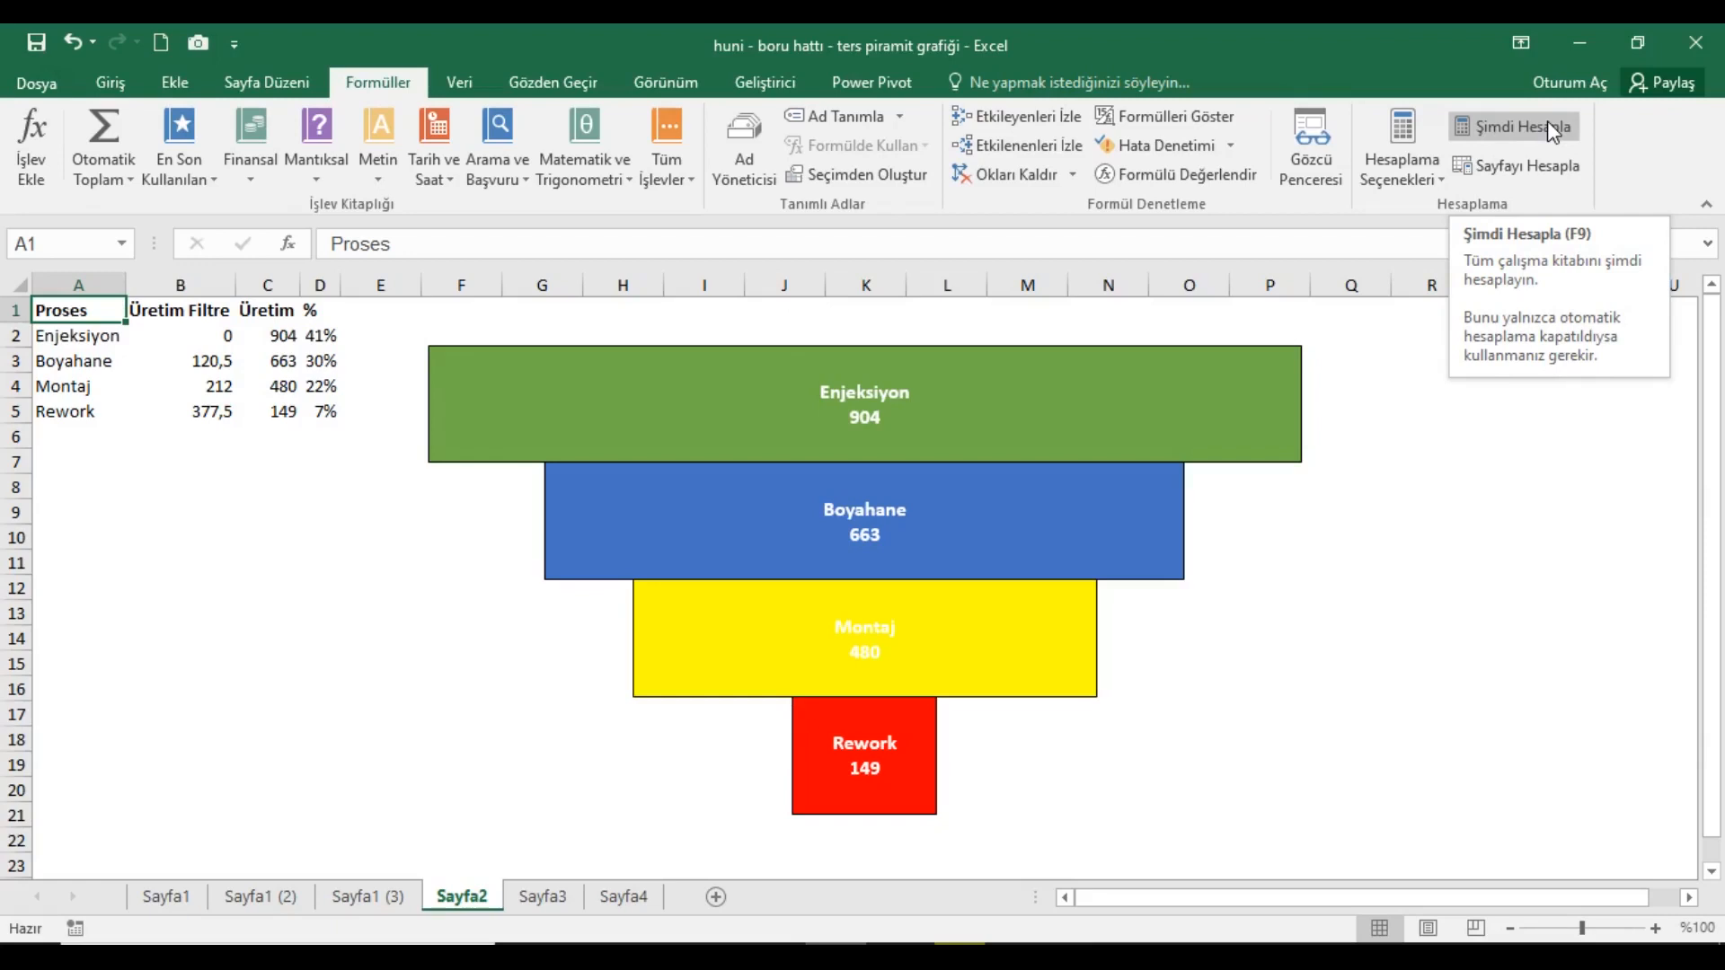
Create a copy of Sayfa2 at the end of the workbook.
right_click(461, 916)
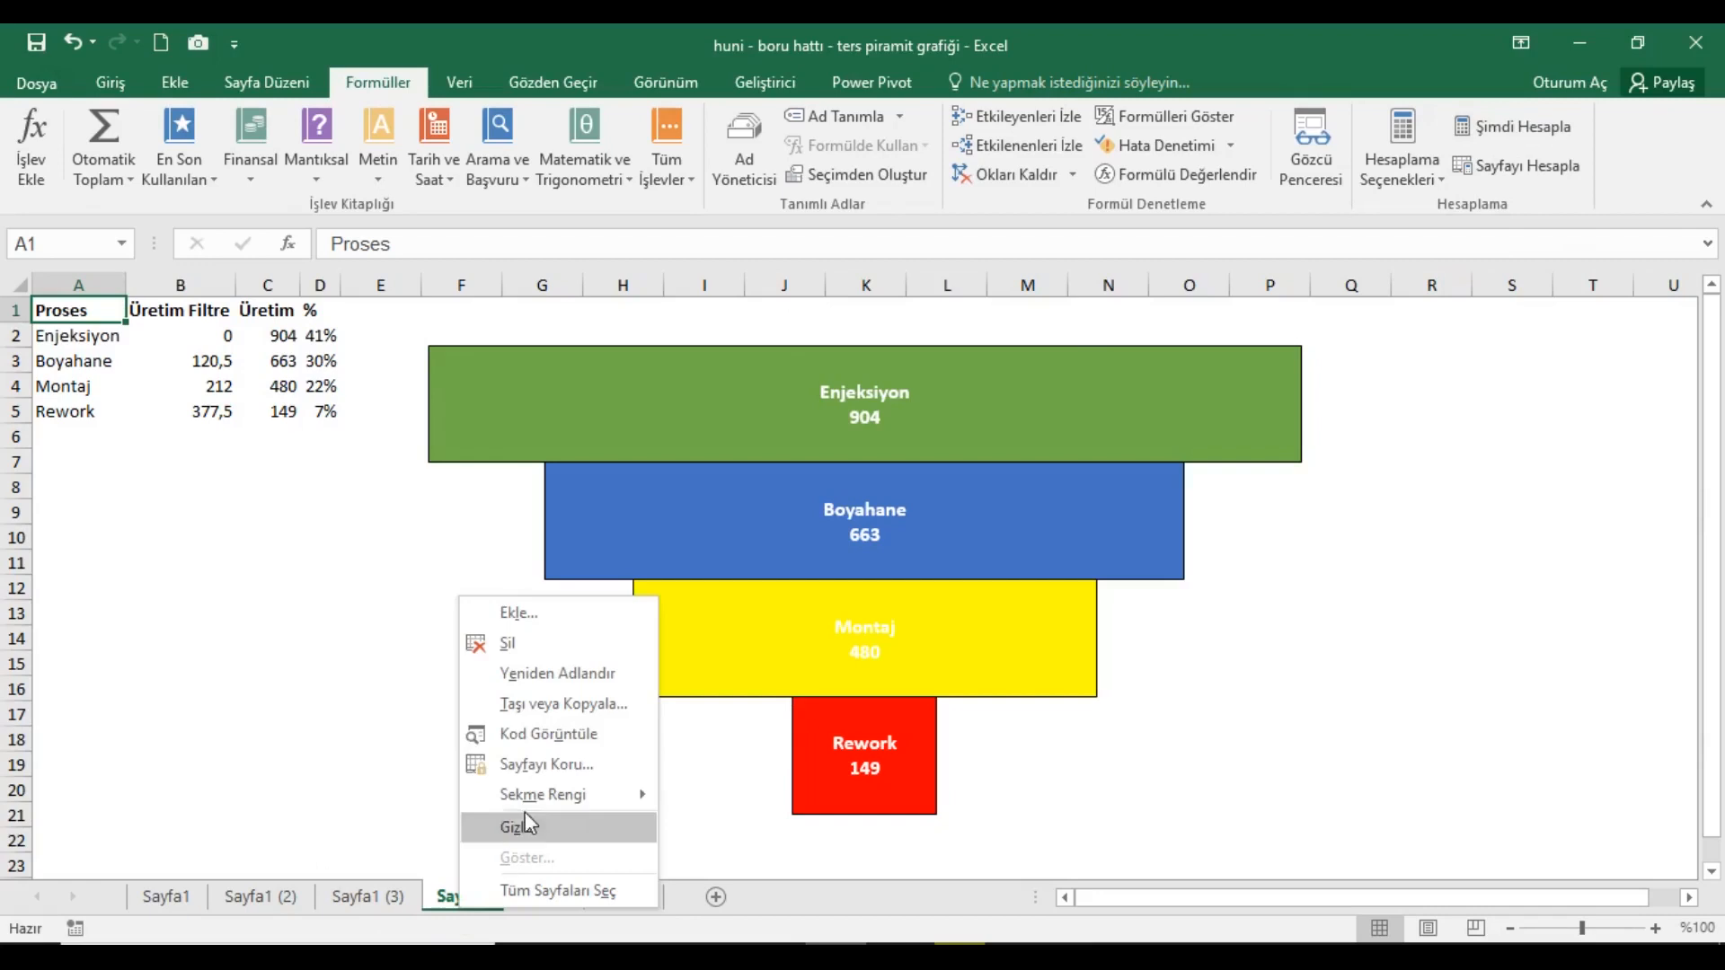
left_click(562, 699)
left_click(462, 811)
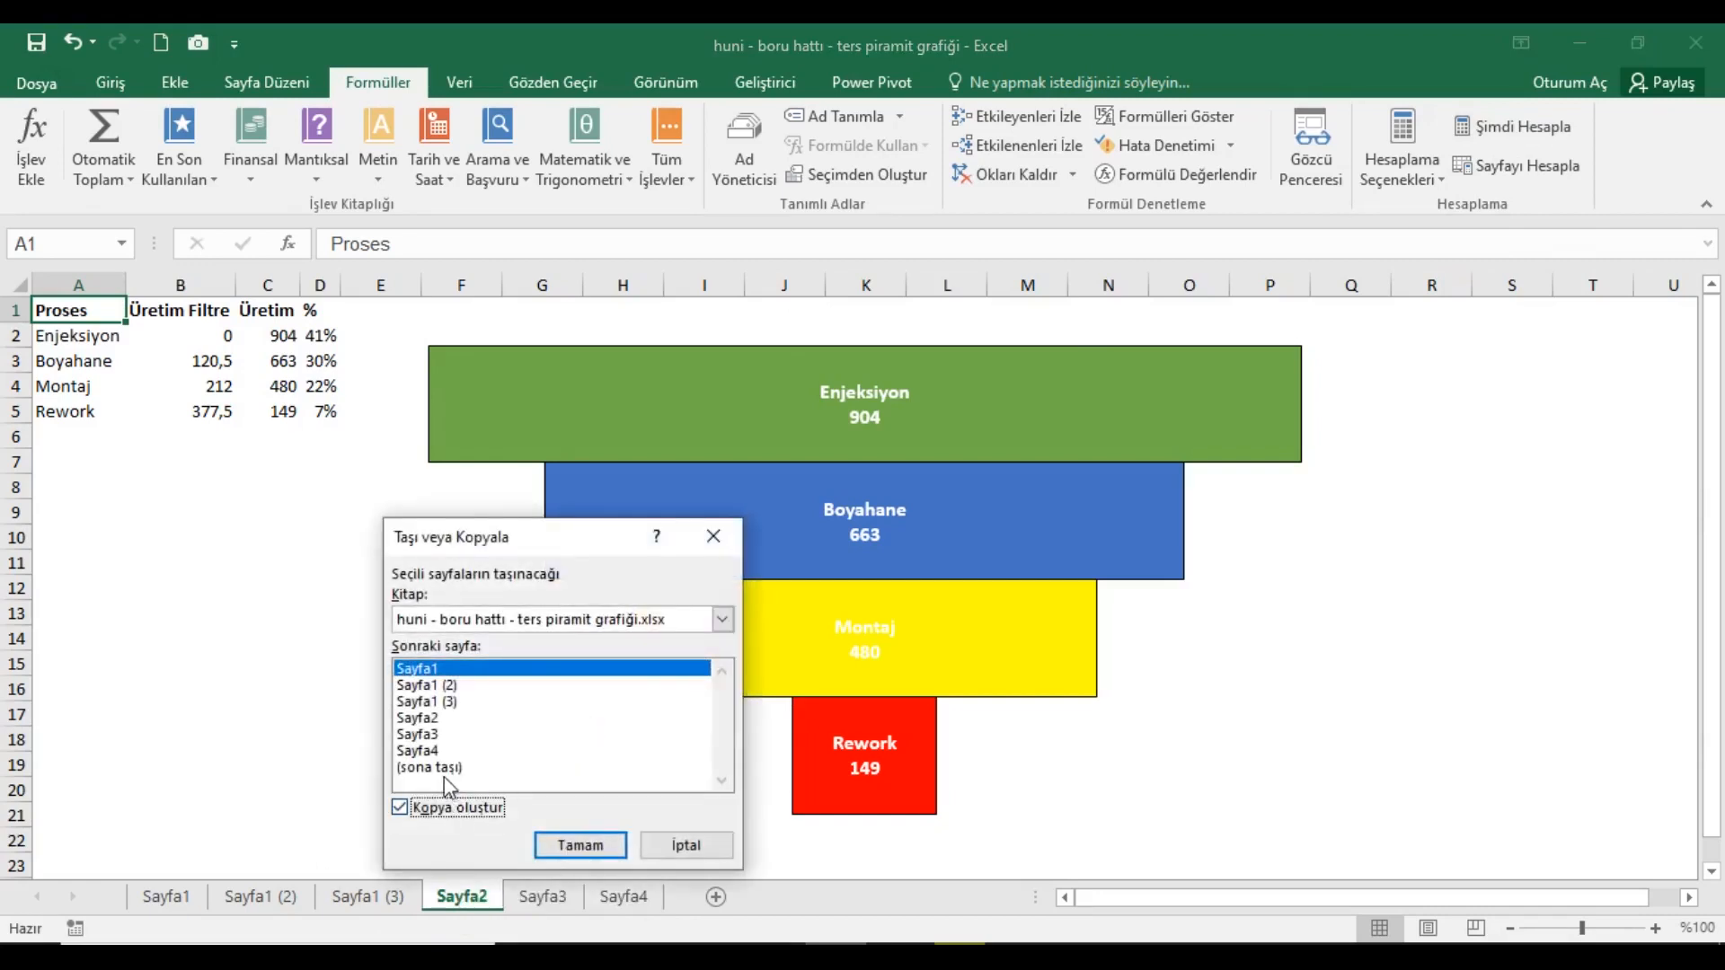
left_click(445, 769)
left_click(569, 843)
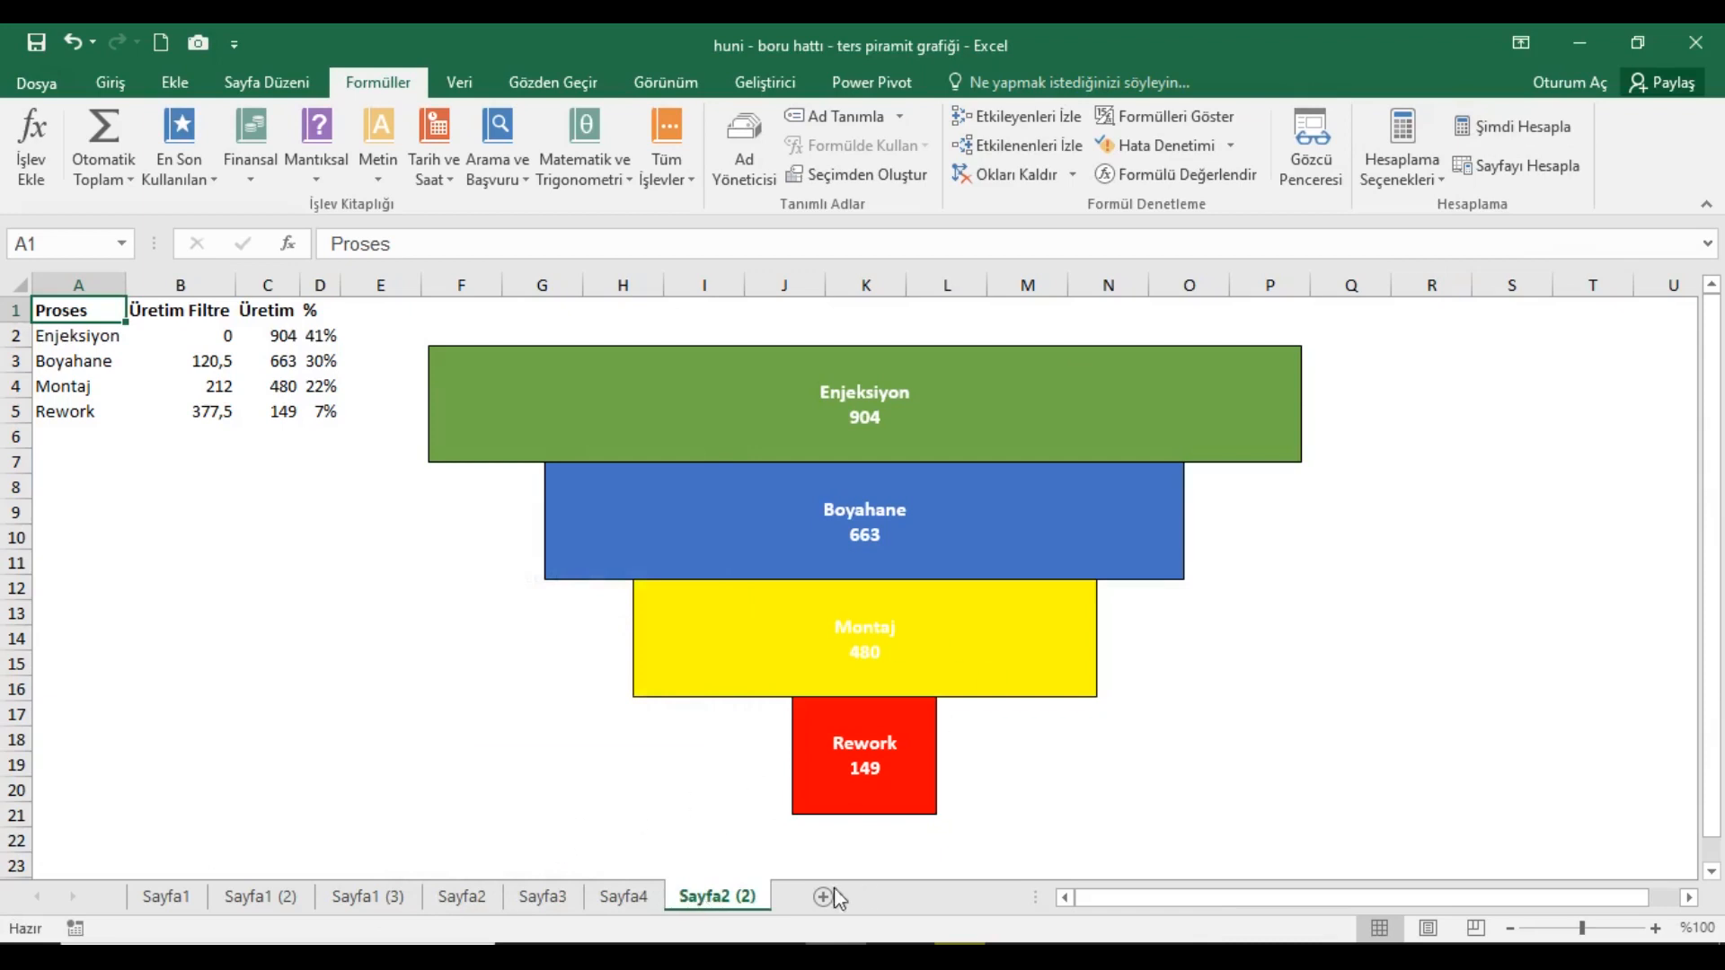
Insert a Ters Piramit SmartArt graphic, add a fourth level to it, and close its text pane.
left_click(175, 82)
left_click(368, 145)
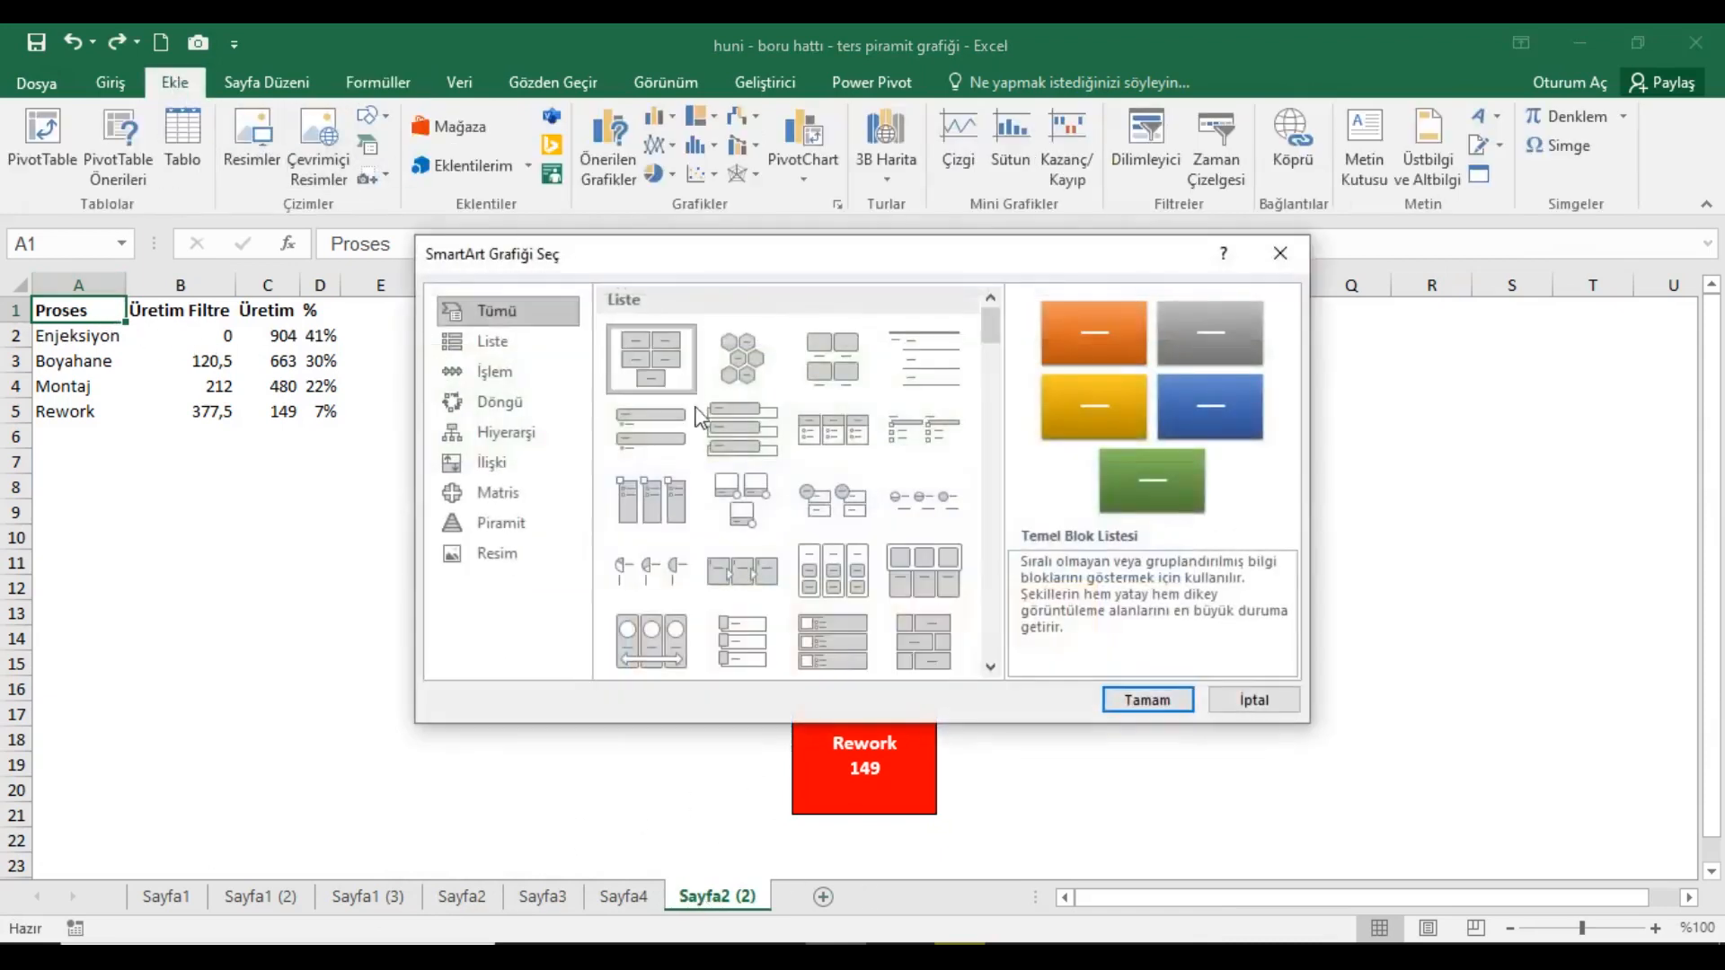
left_click(524, 513)
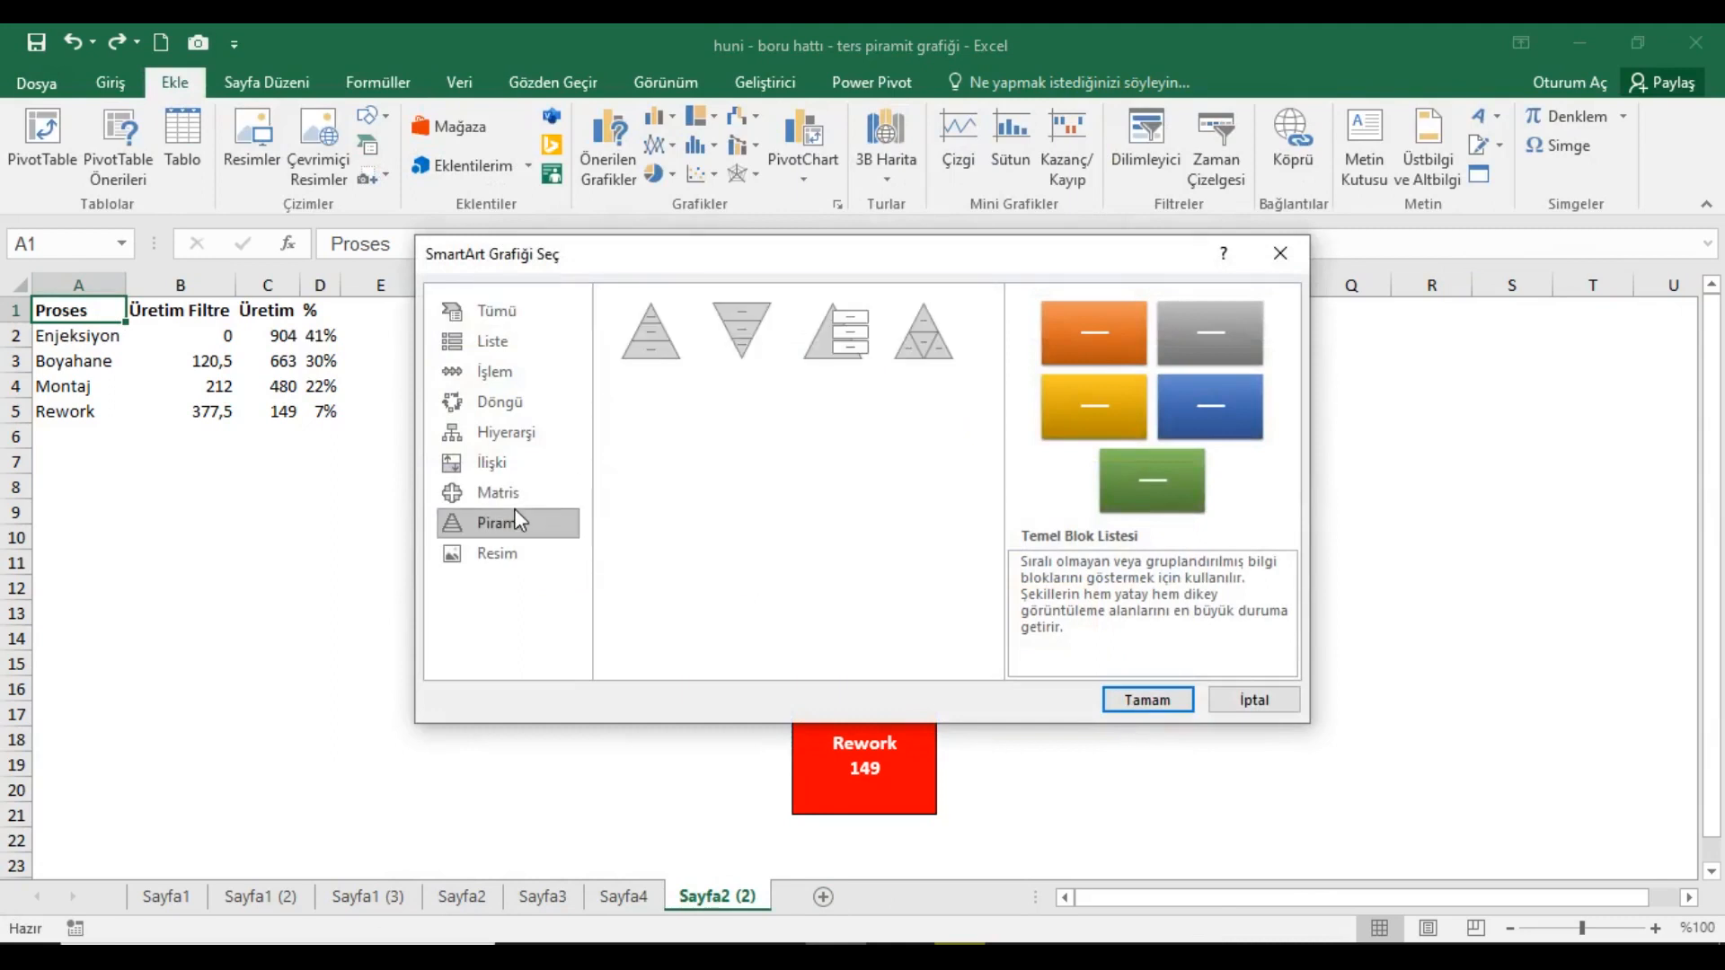
left_click(735, 325)
left_click(1134, 700)
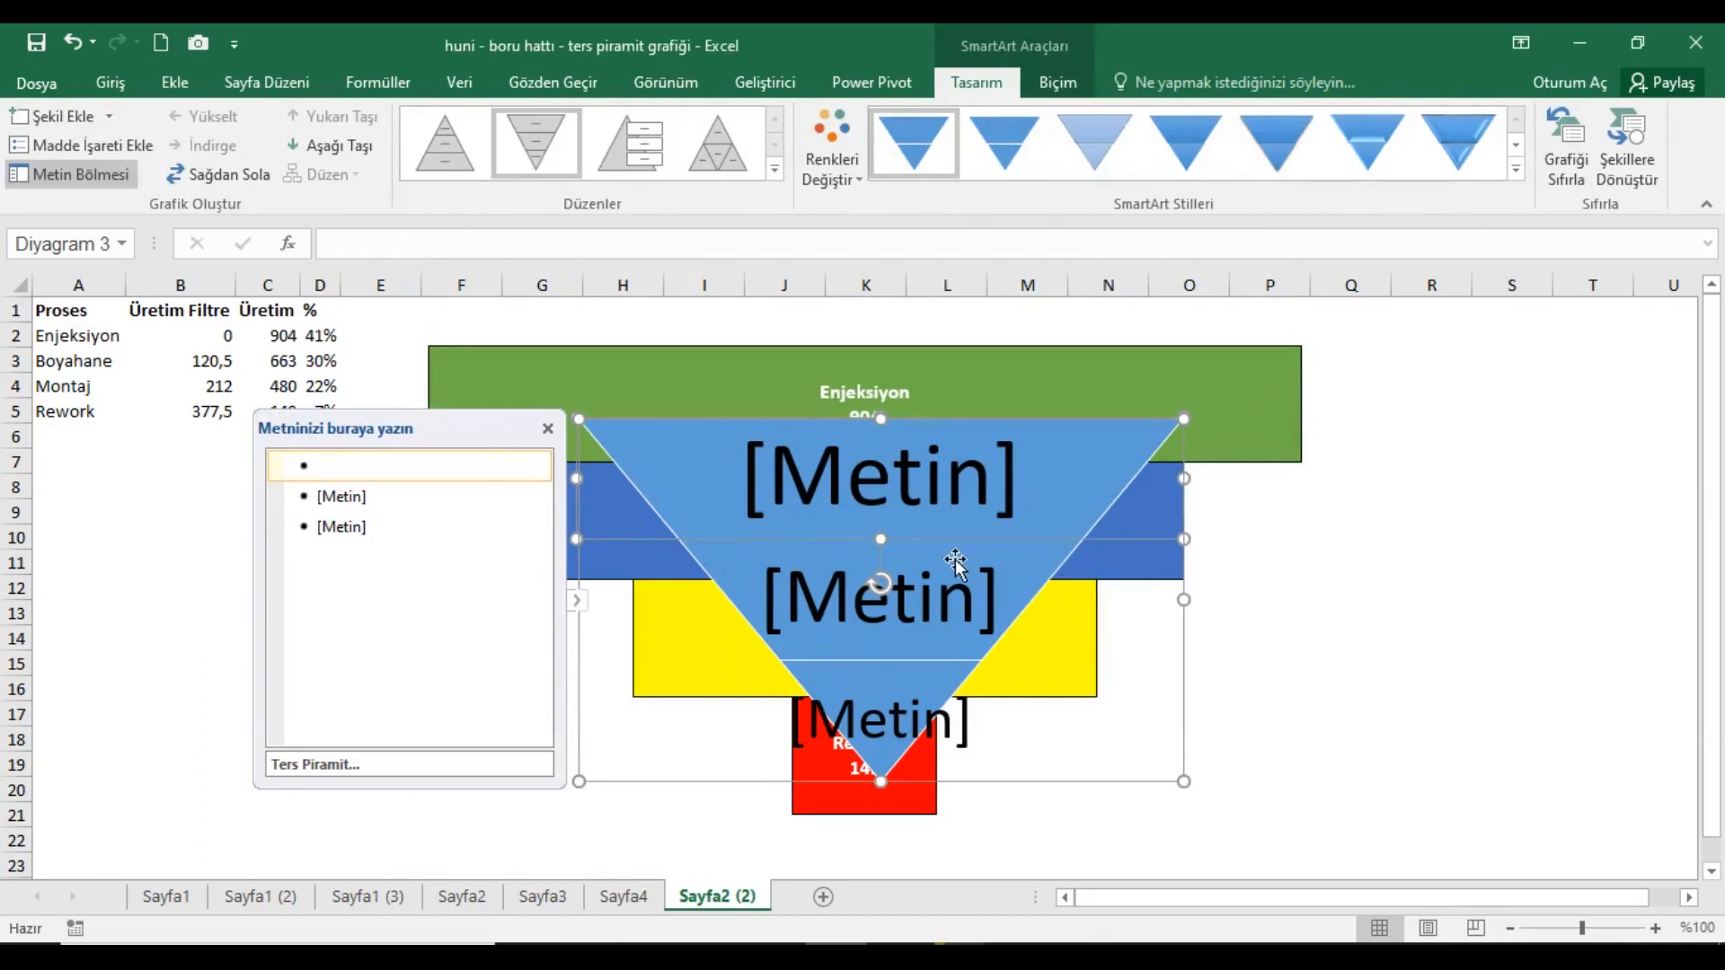
left_click(81, 120)
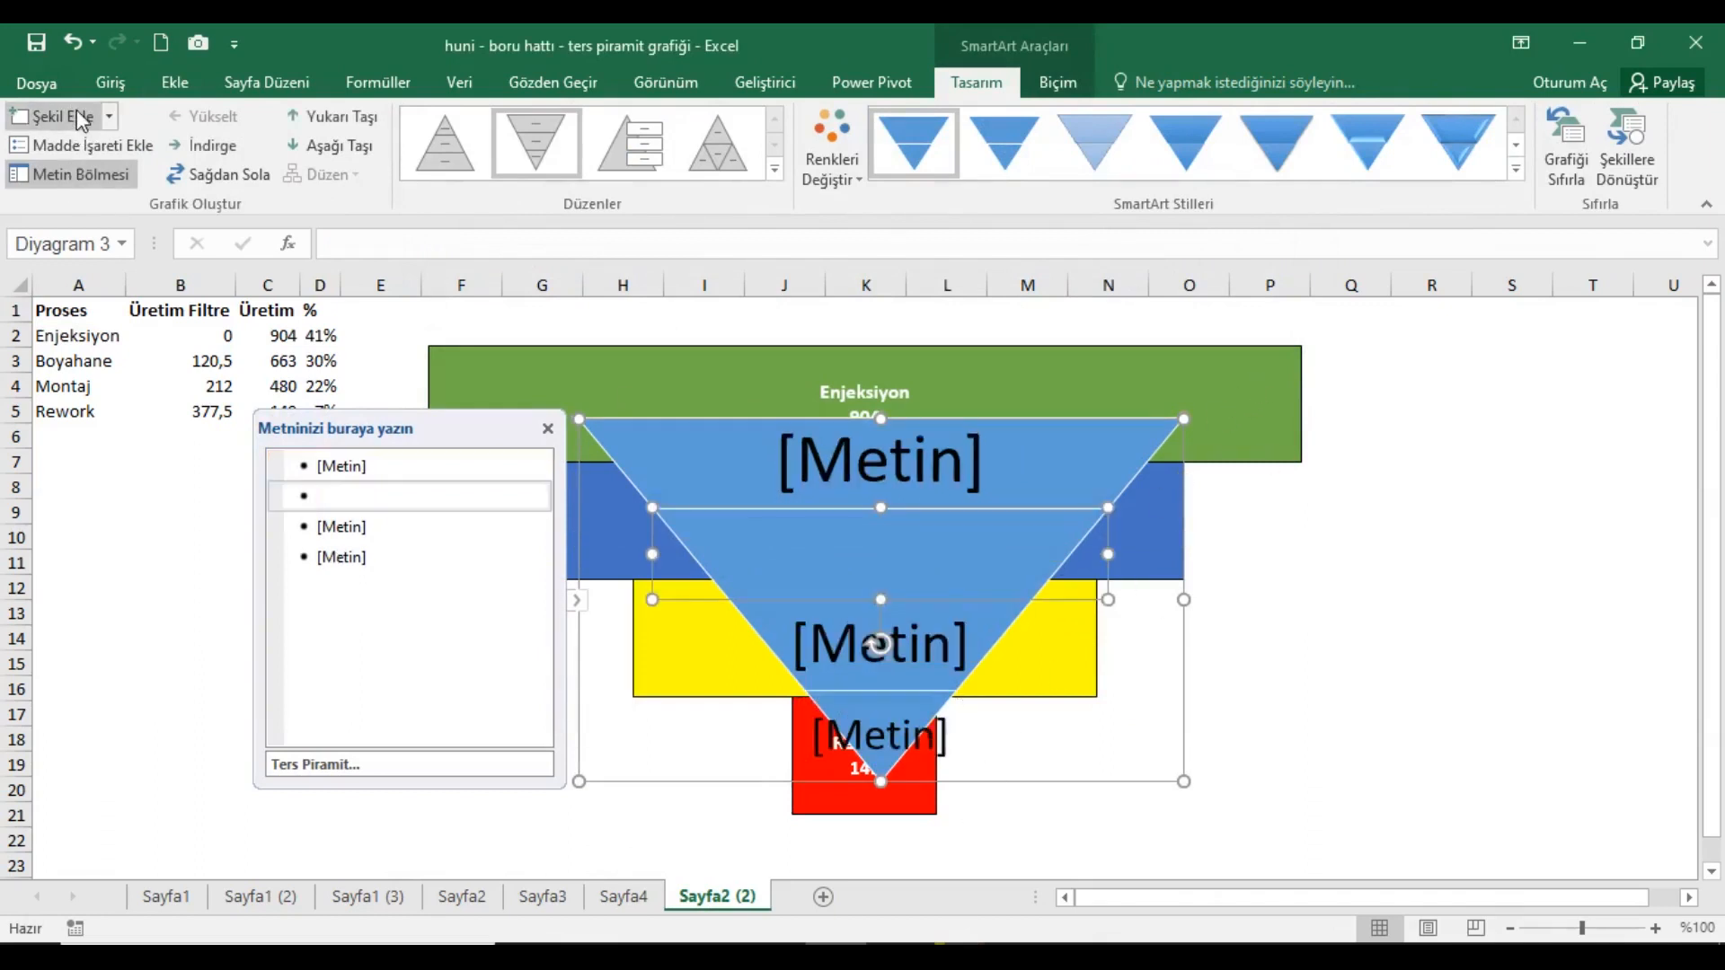
left_click(547, 429)
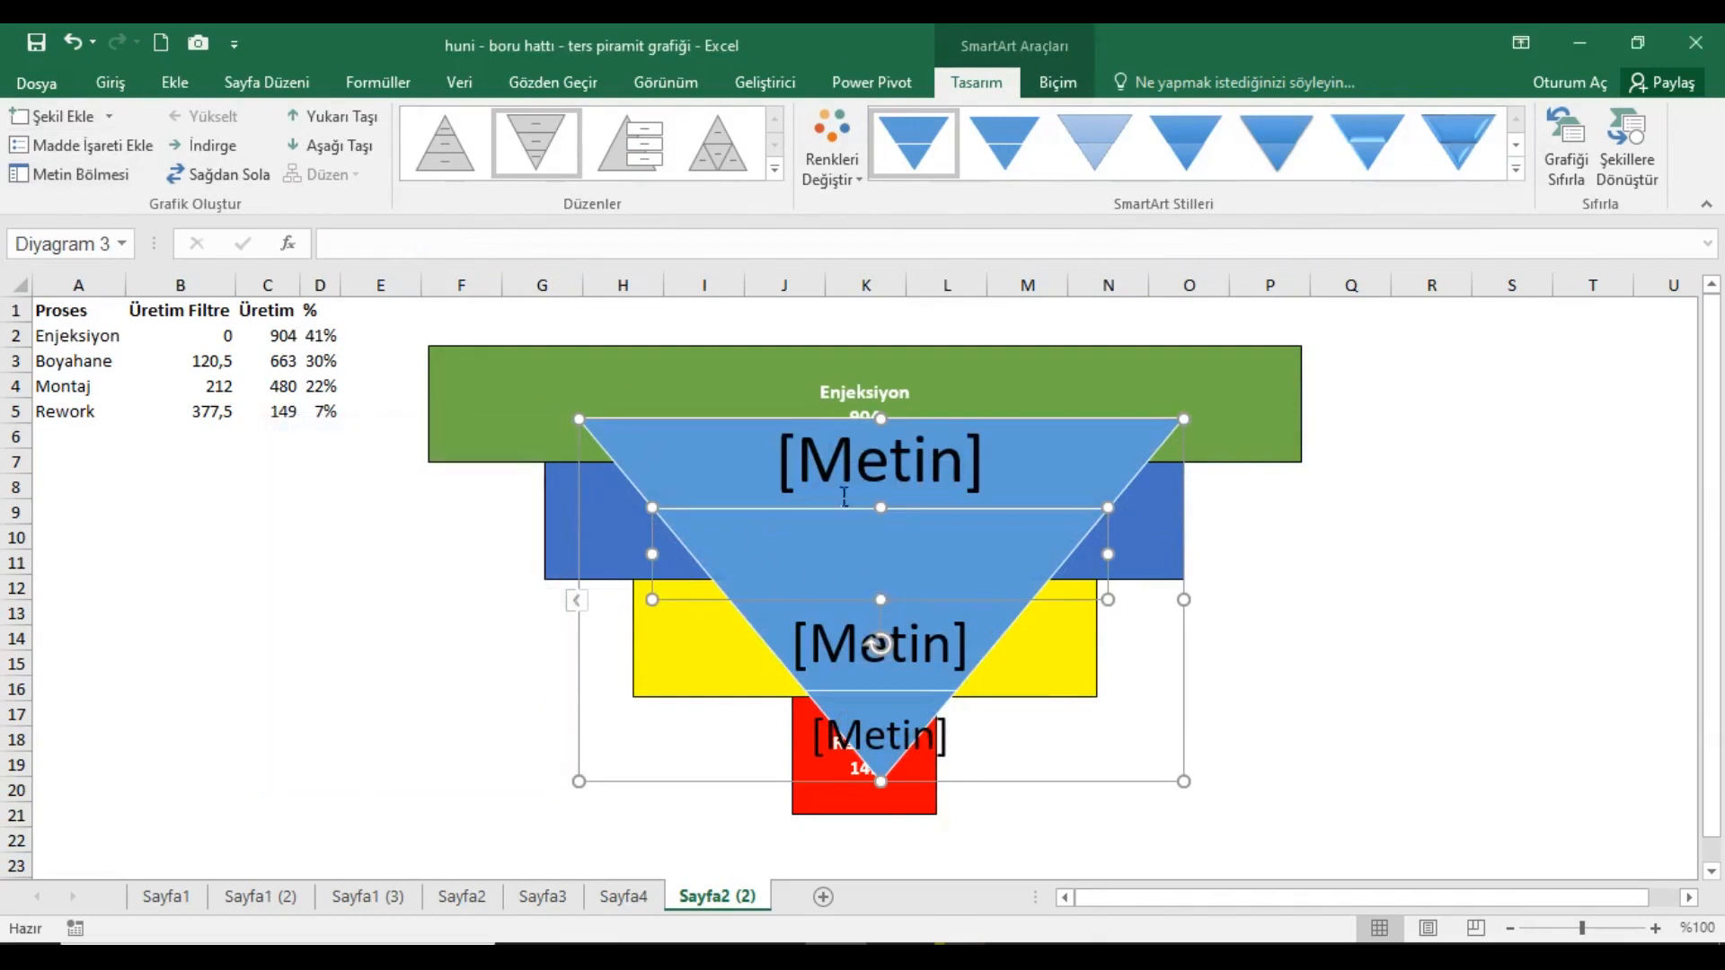
Move the inverted pyramid below the data table and convert the SmartArt to shapes.
left_click_drag(1194, 713, 627, 777)
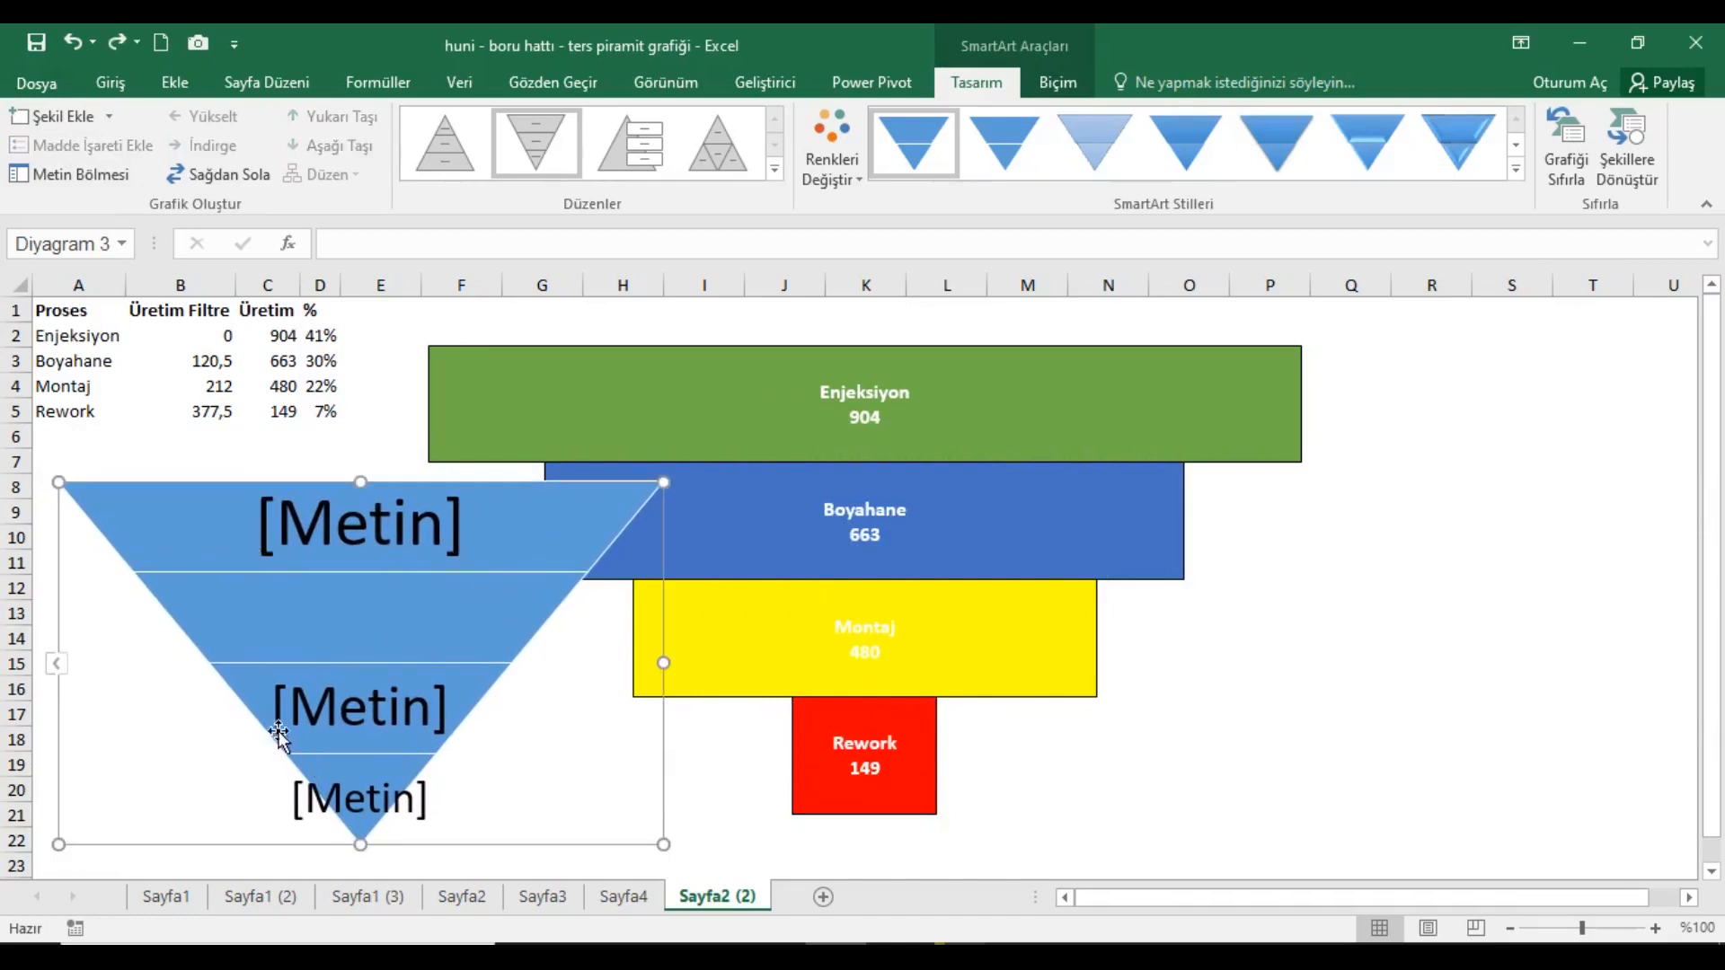
right_click(70, 611)
left_click(121, 526)
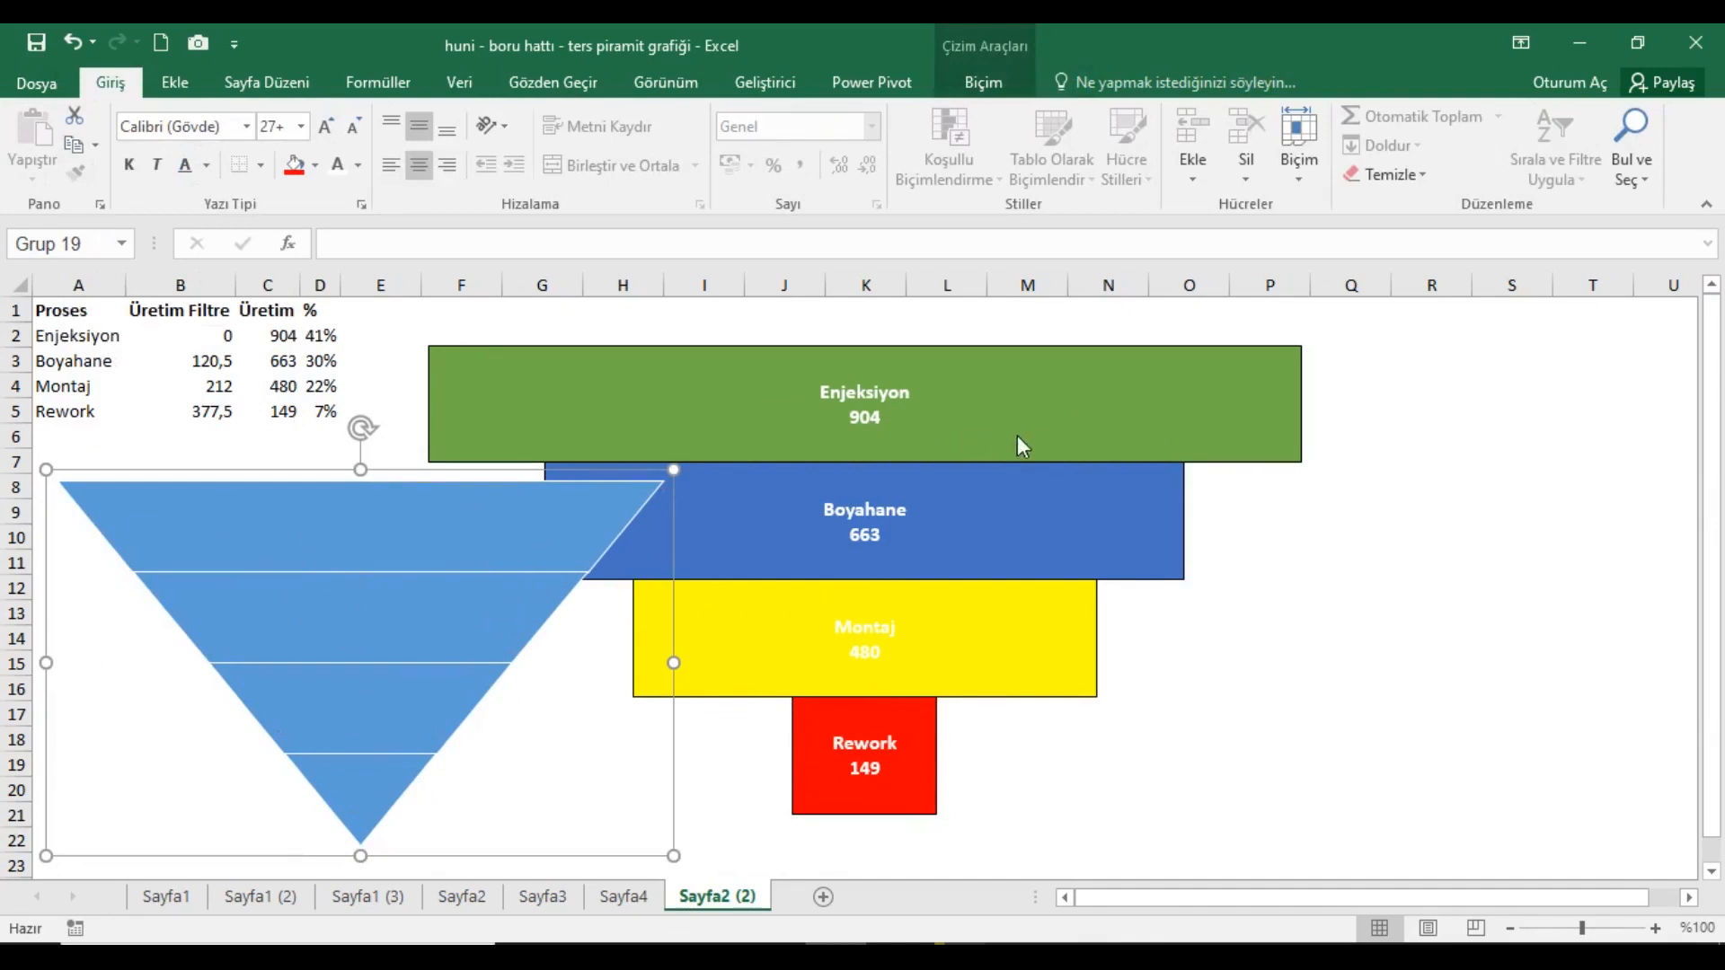
Fill the pyramid's top band with the theme green that matches the Enjeksiyon bar.
left_click(541, 550)
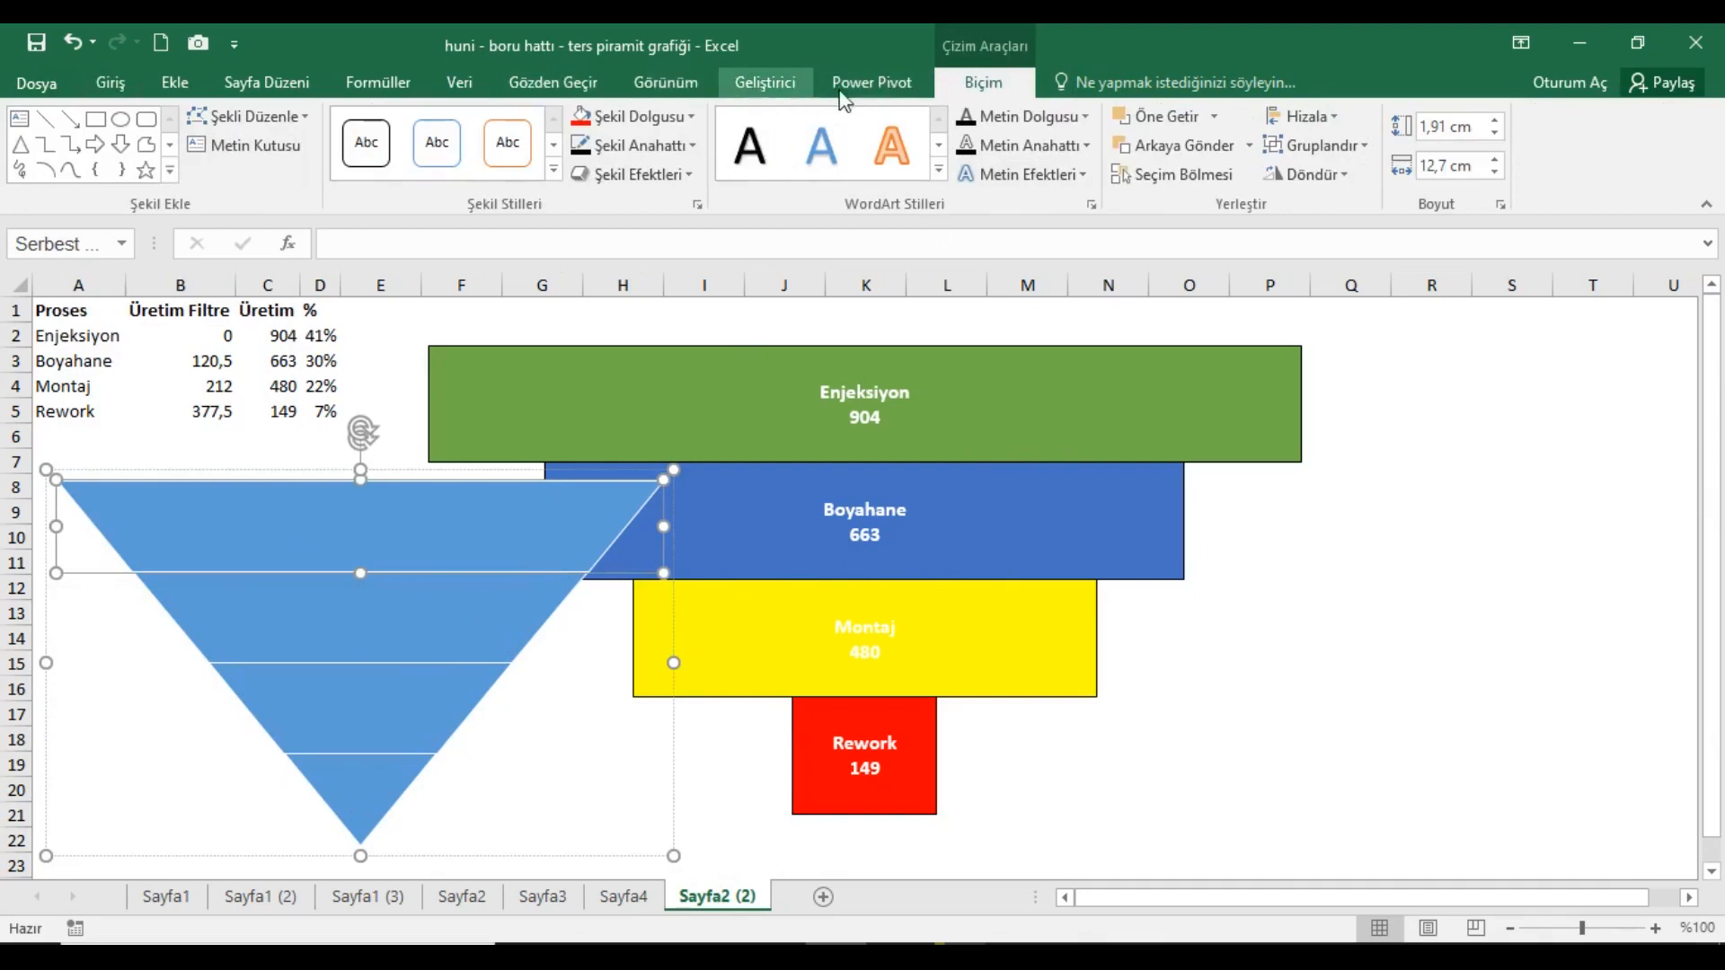
left_click(681, 116)
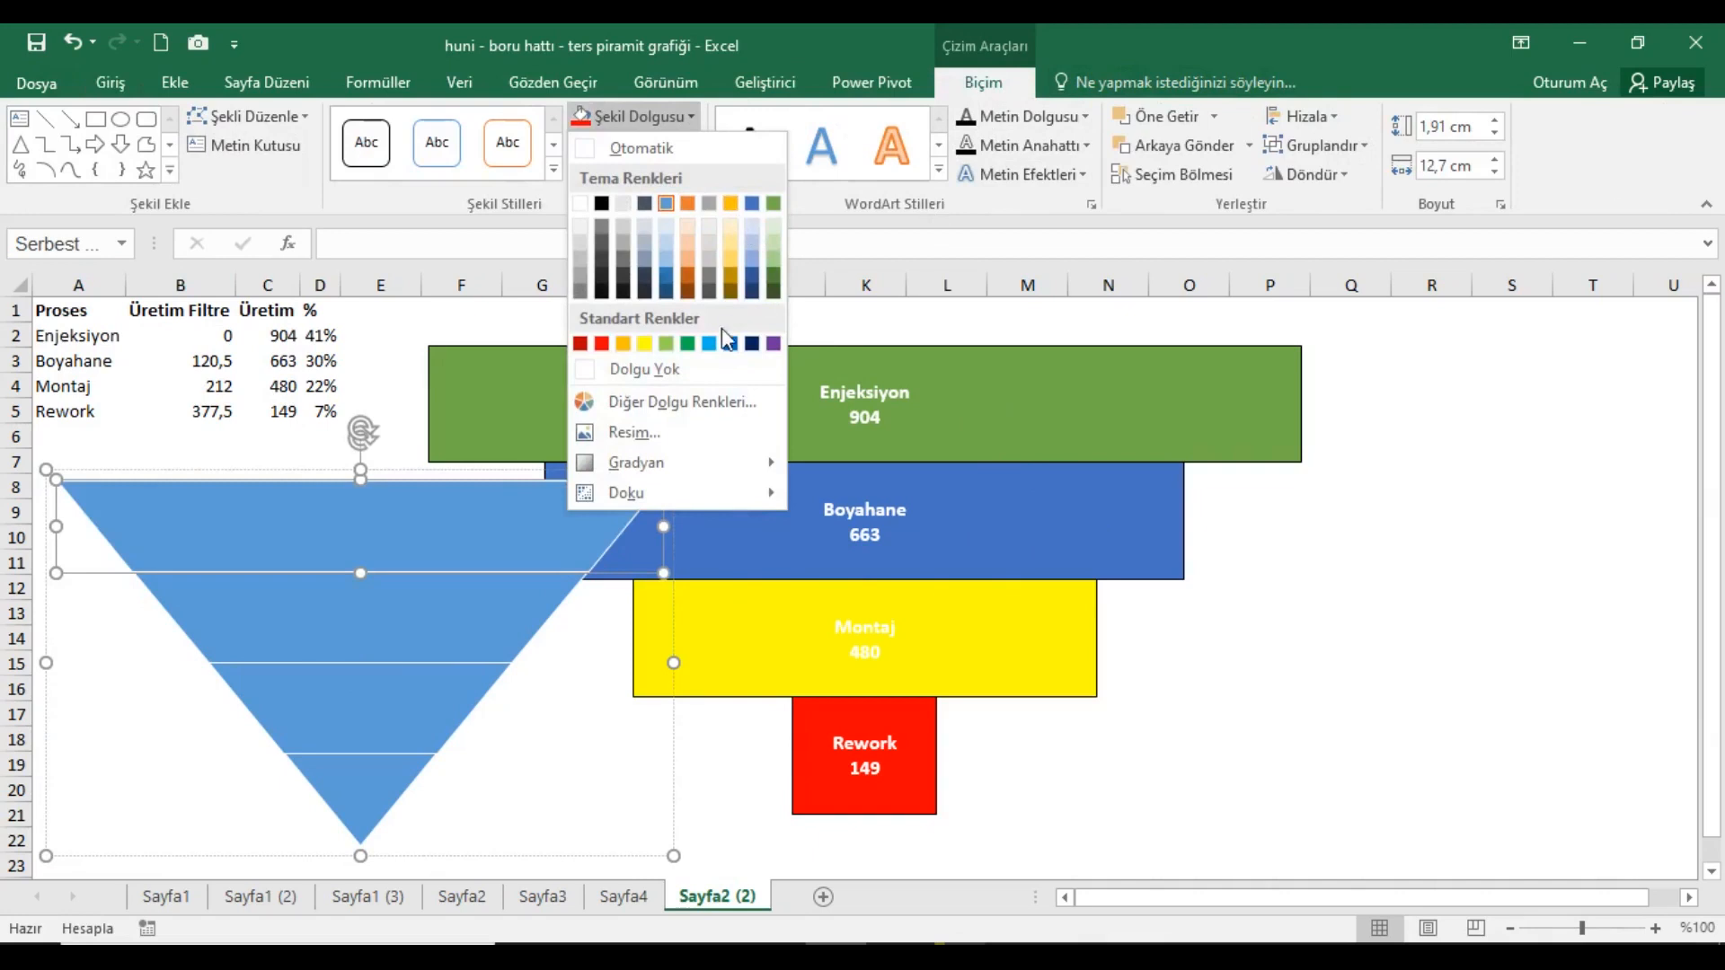
left_click(666, 342)
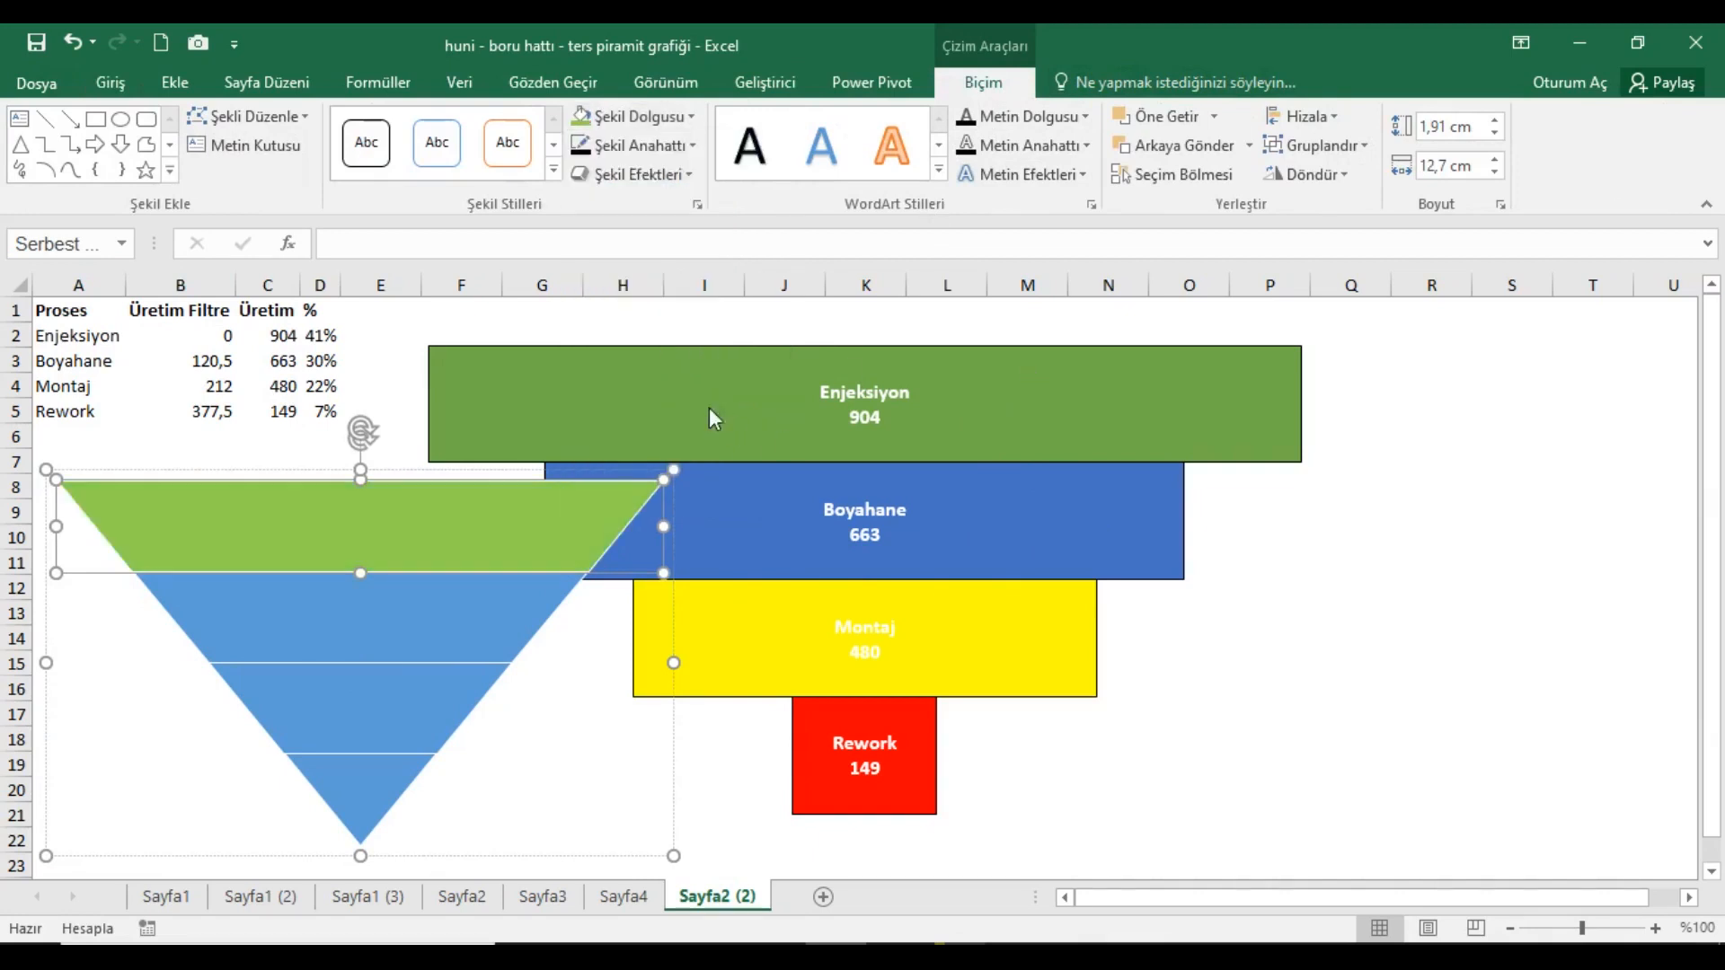
left_click(681, 116)
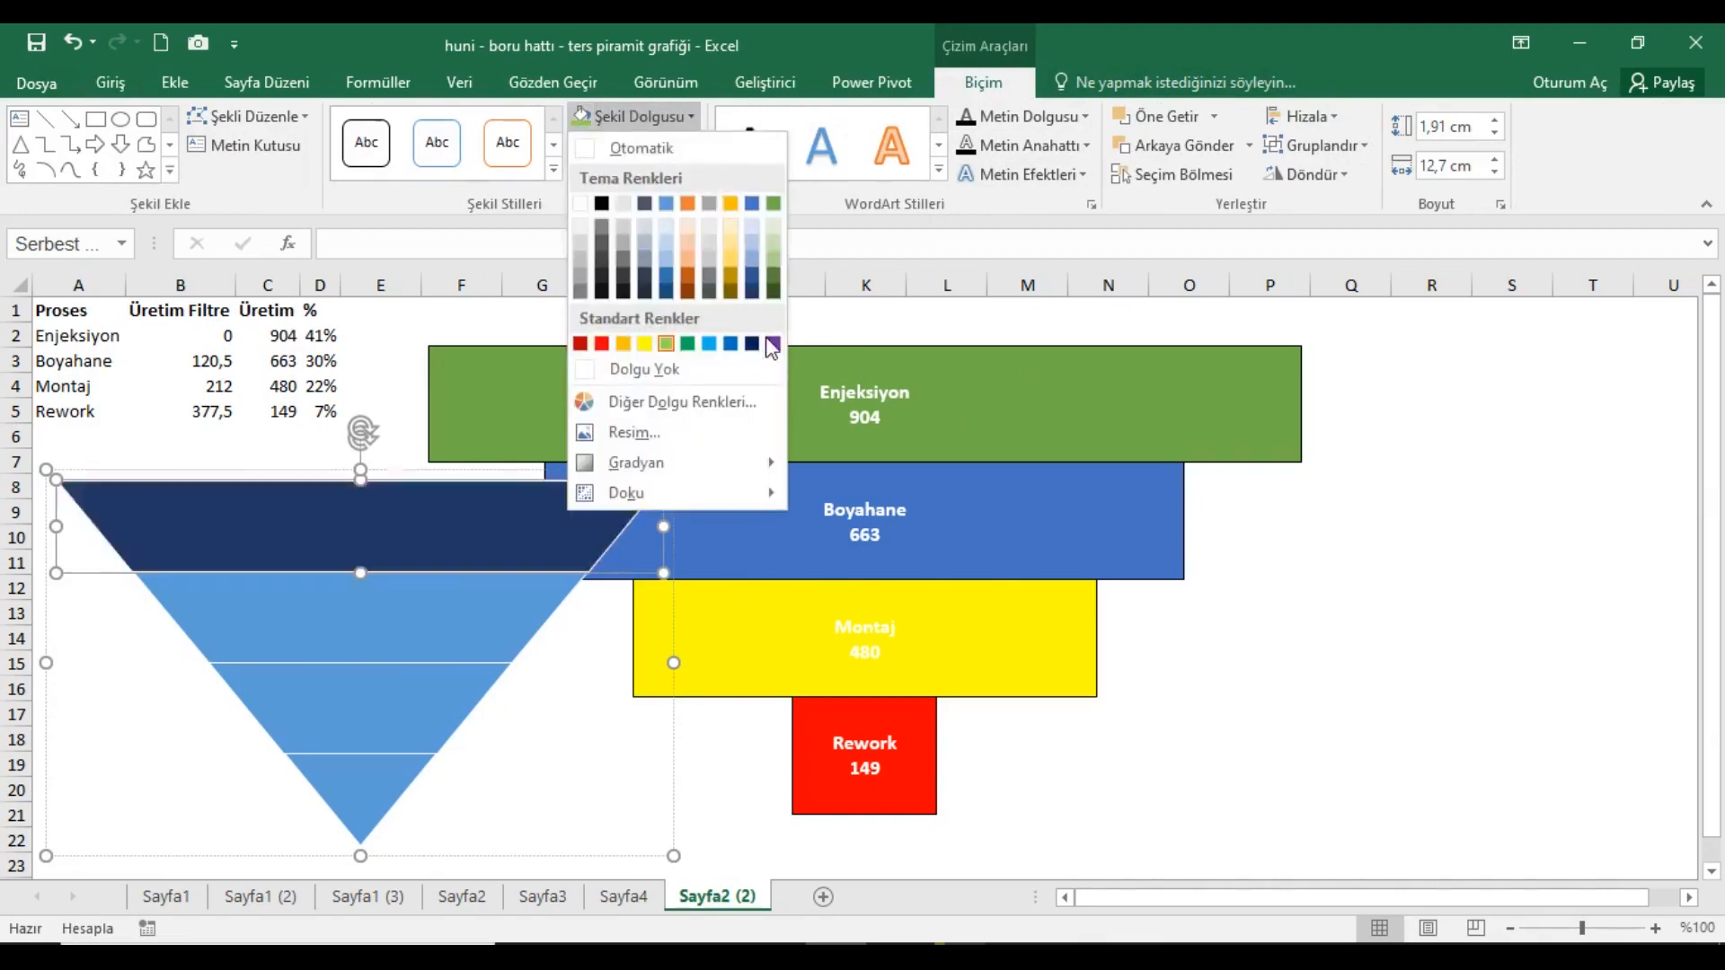
left_click(773, 203)
Fill the pyramid's second band with the darker theme blue and its third band with standard yellow.
left_click(492, 620)
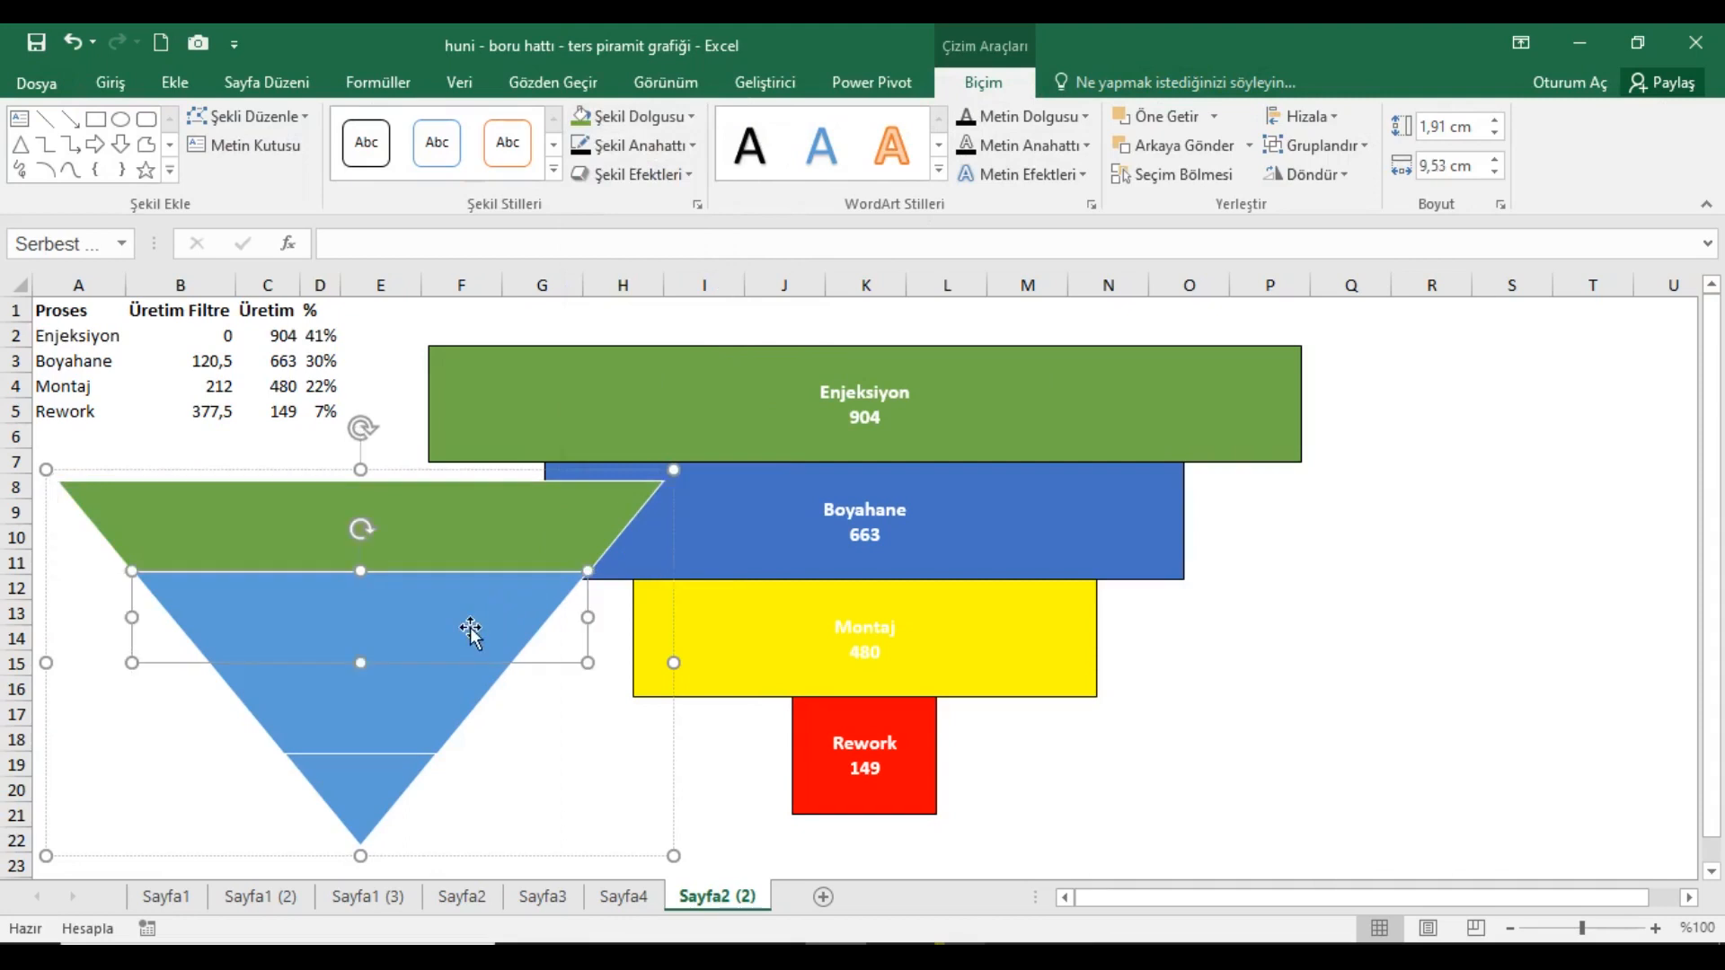
left_click(689, 117)
left_click(667, 203)
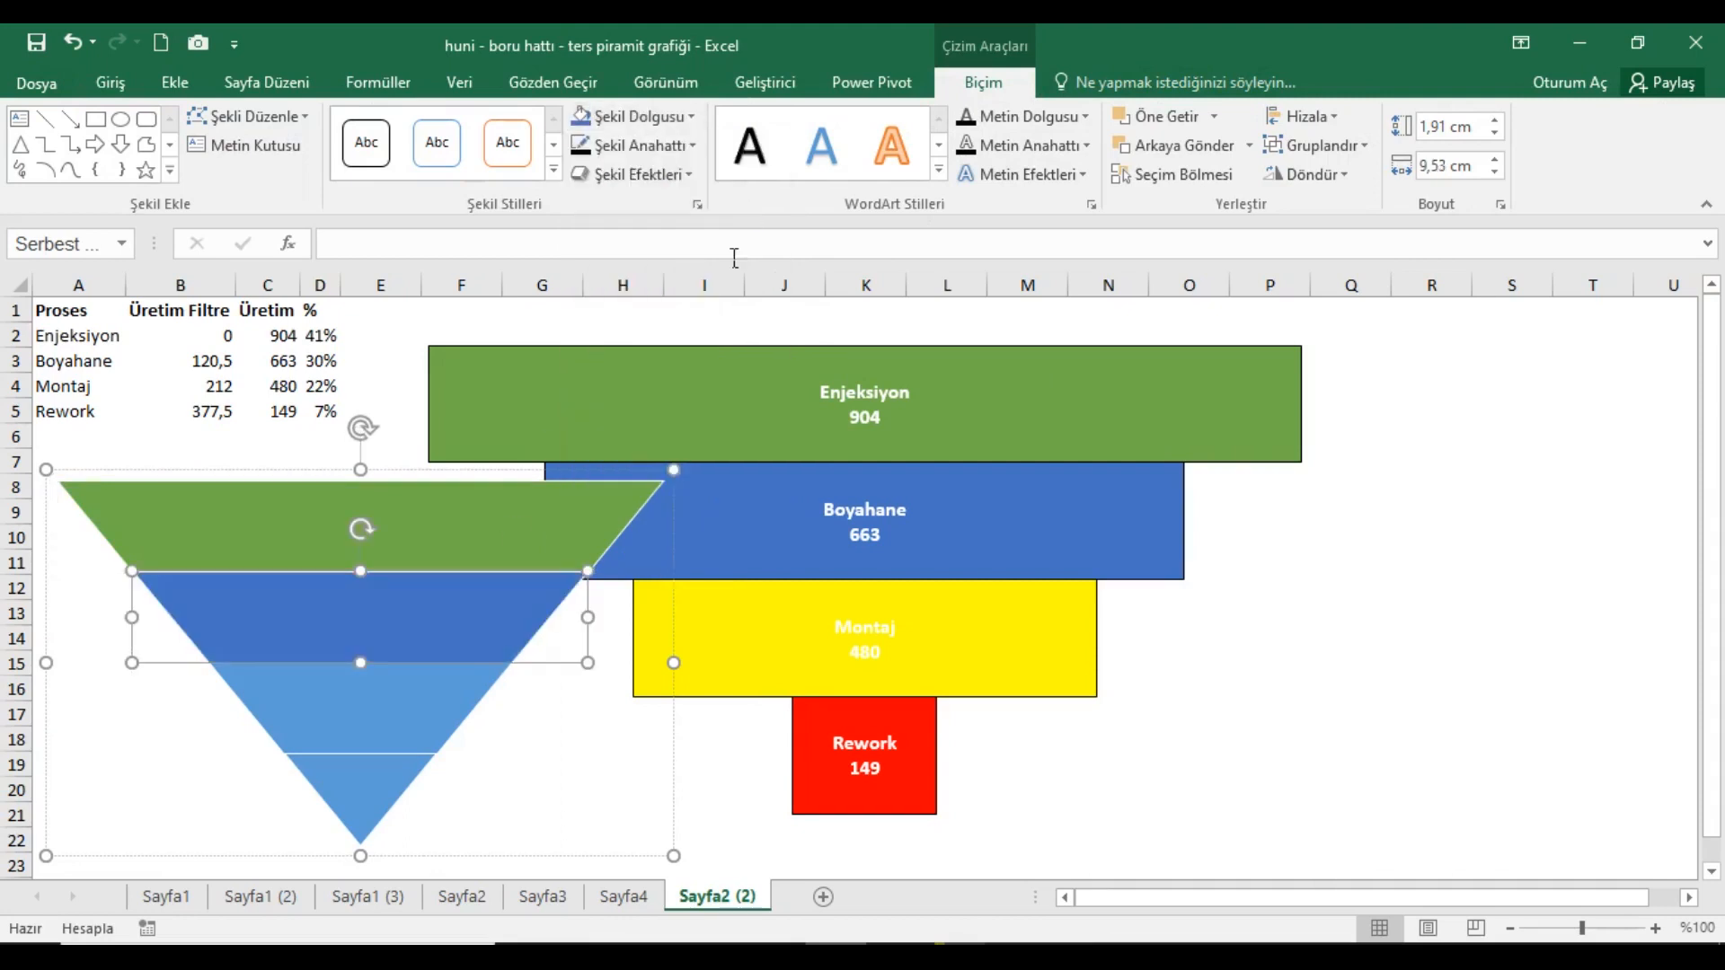
left_click(386, 726)
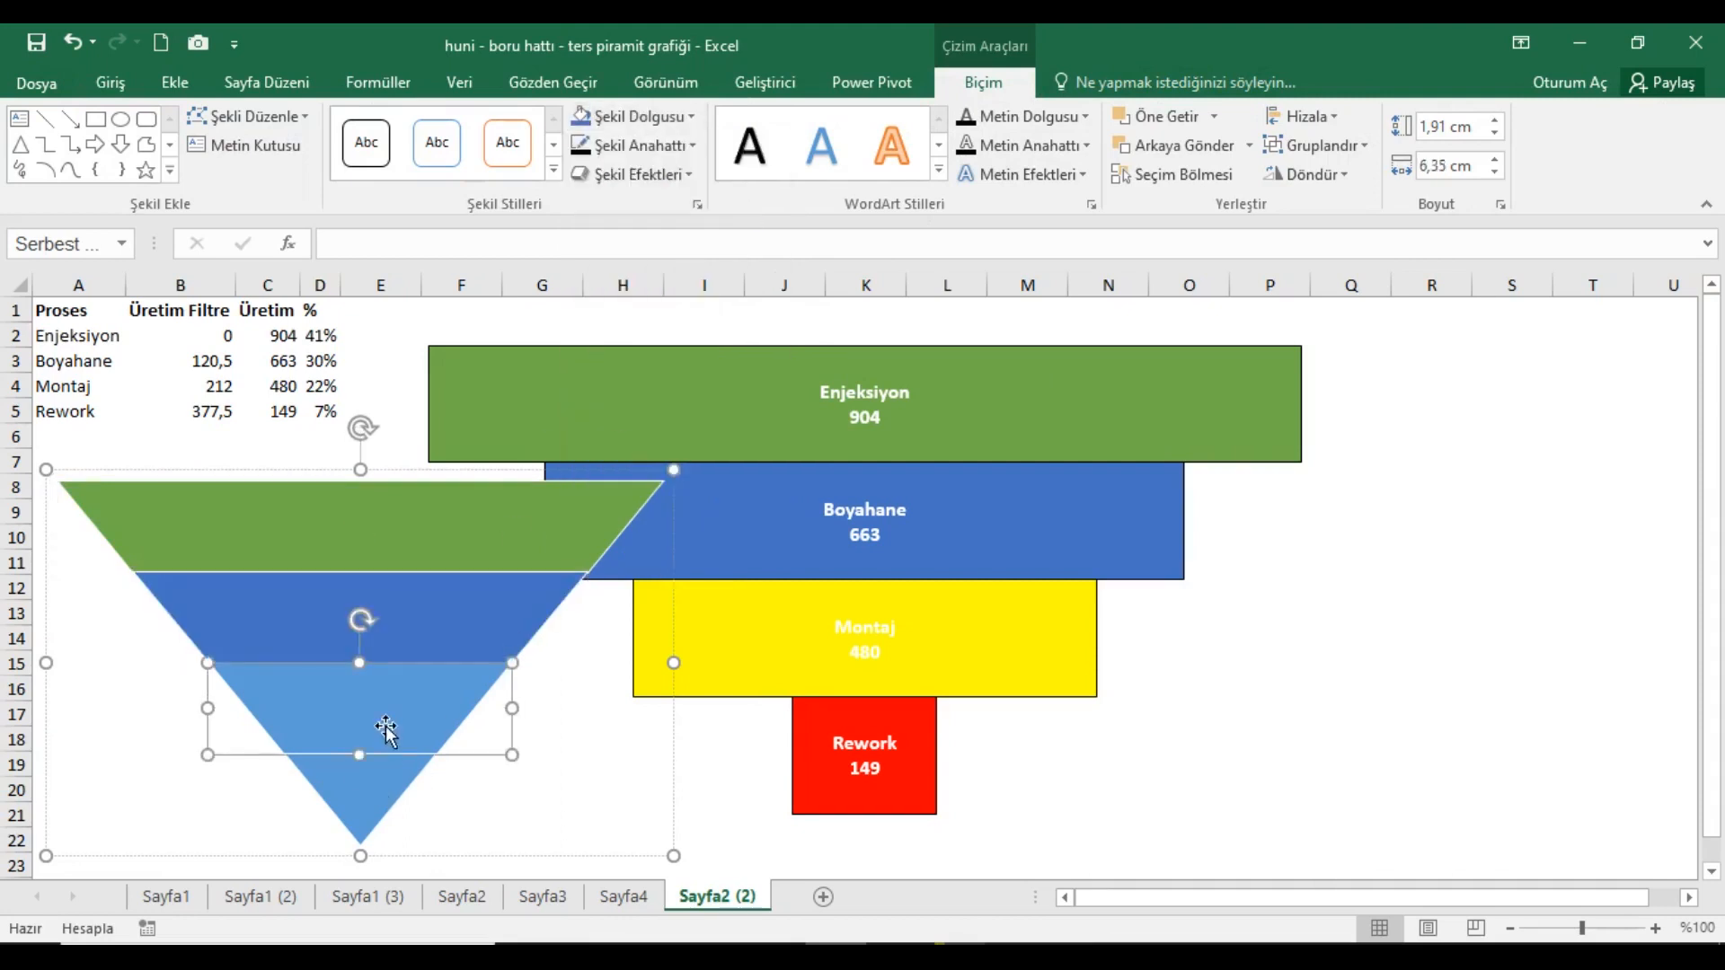
left_click(687, 115)
left_click(644, 345)
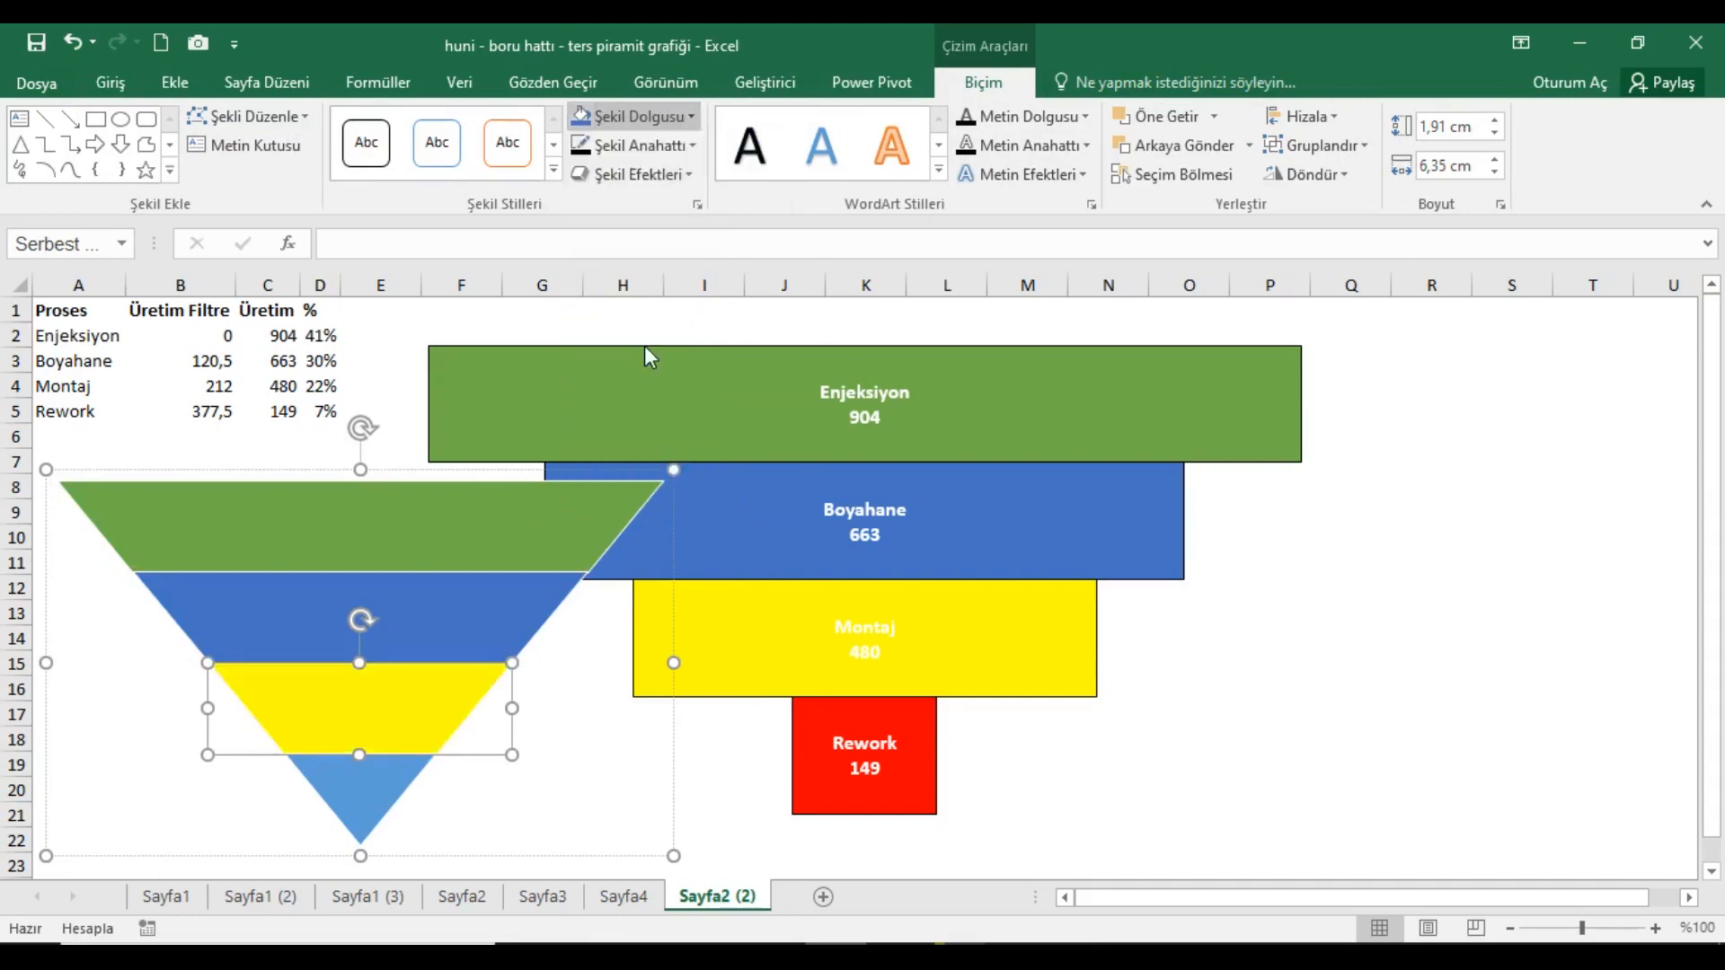
Fill the pyramid's bottom tip with standard red.
left_click(372, 802)
left_click(697, 126)
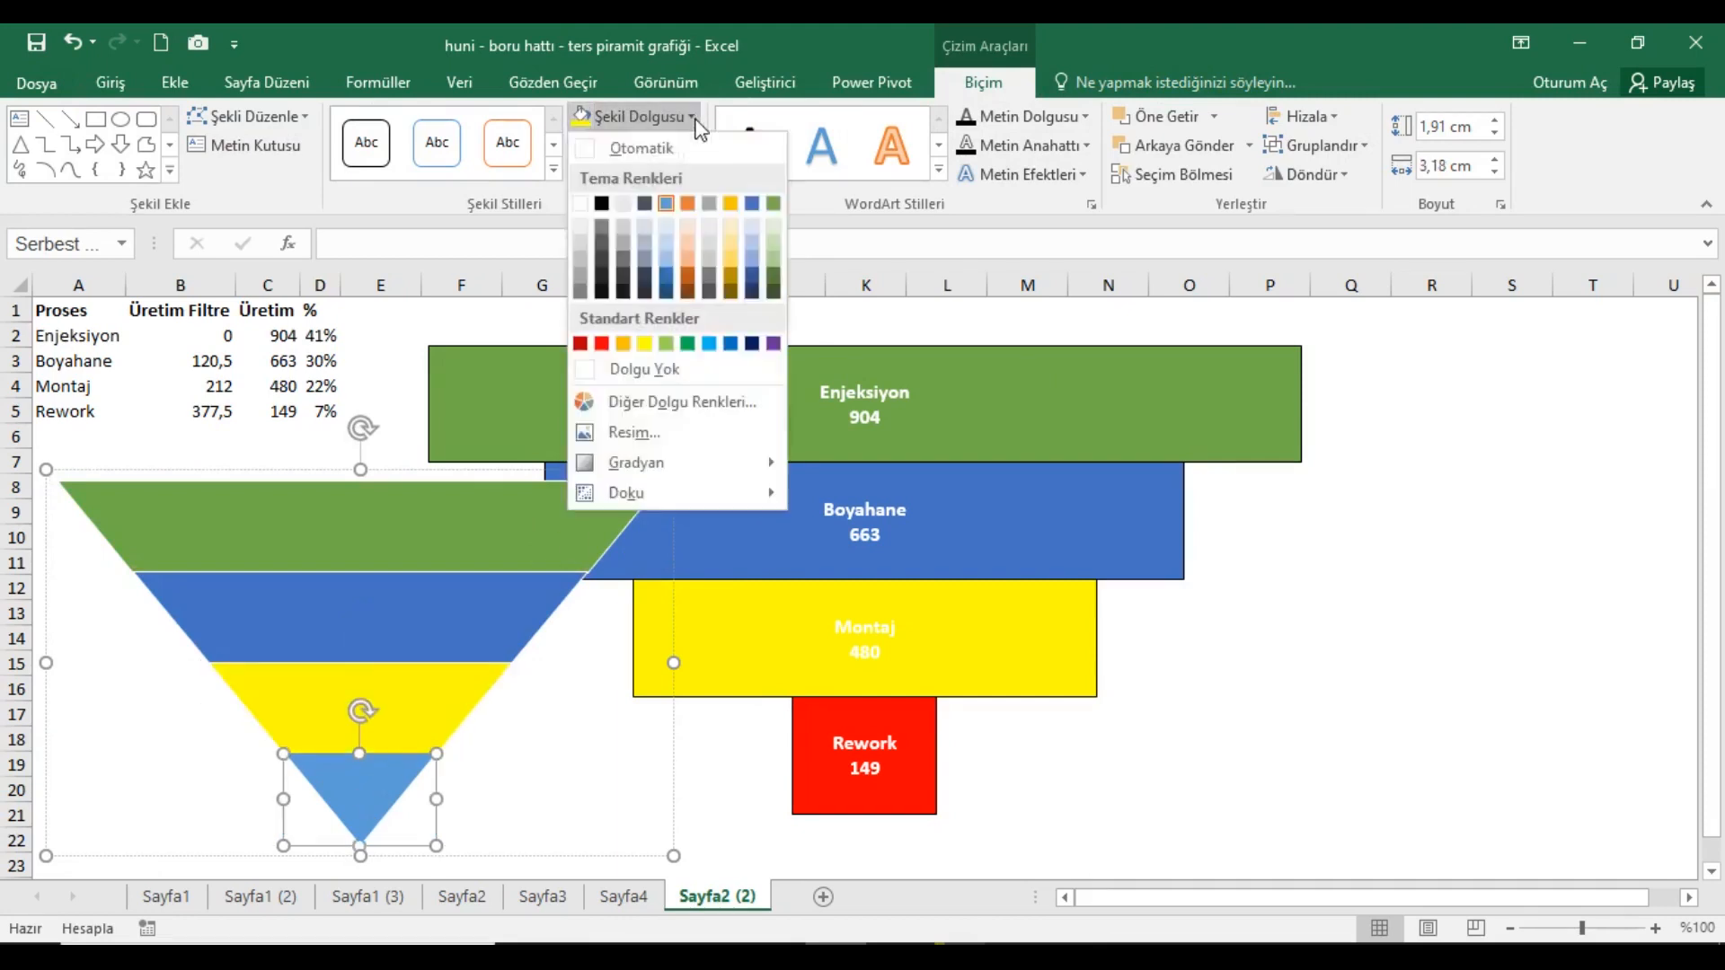
left_click(601, 344)
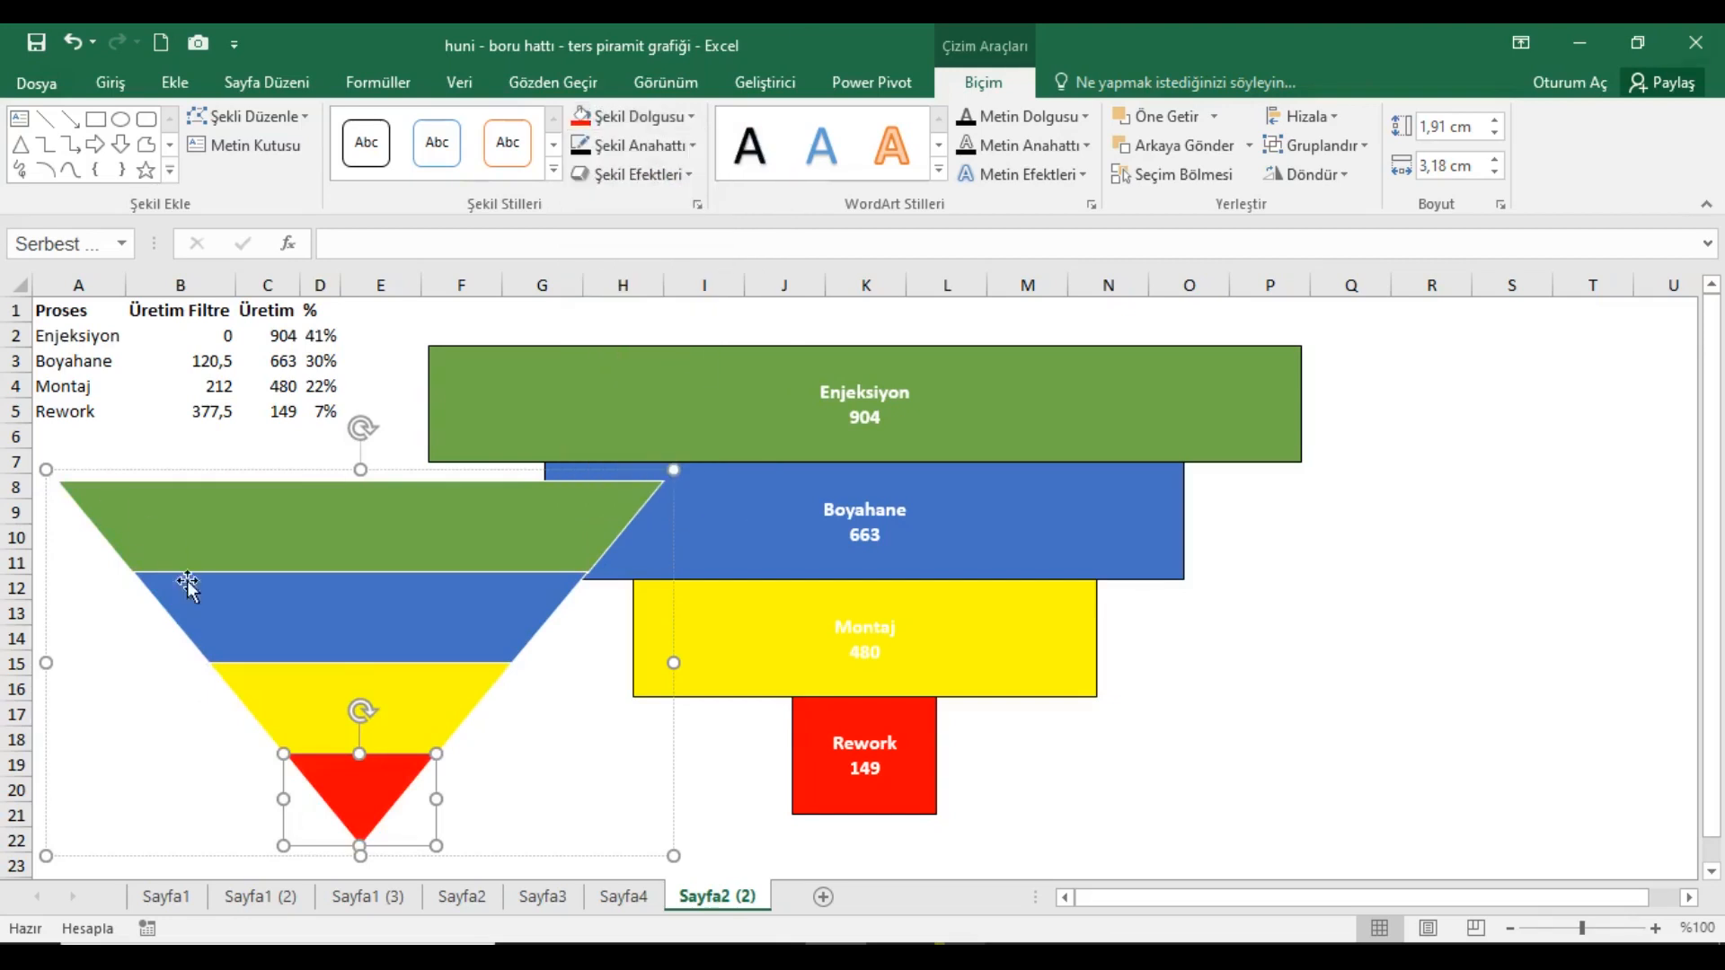
Copy the pyramid's green top band and paste it as the picture fill of the Enjeksiyon bar in the chart.
left_click(331, 529)
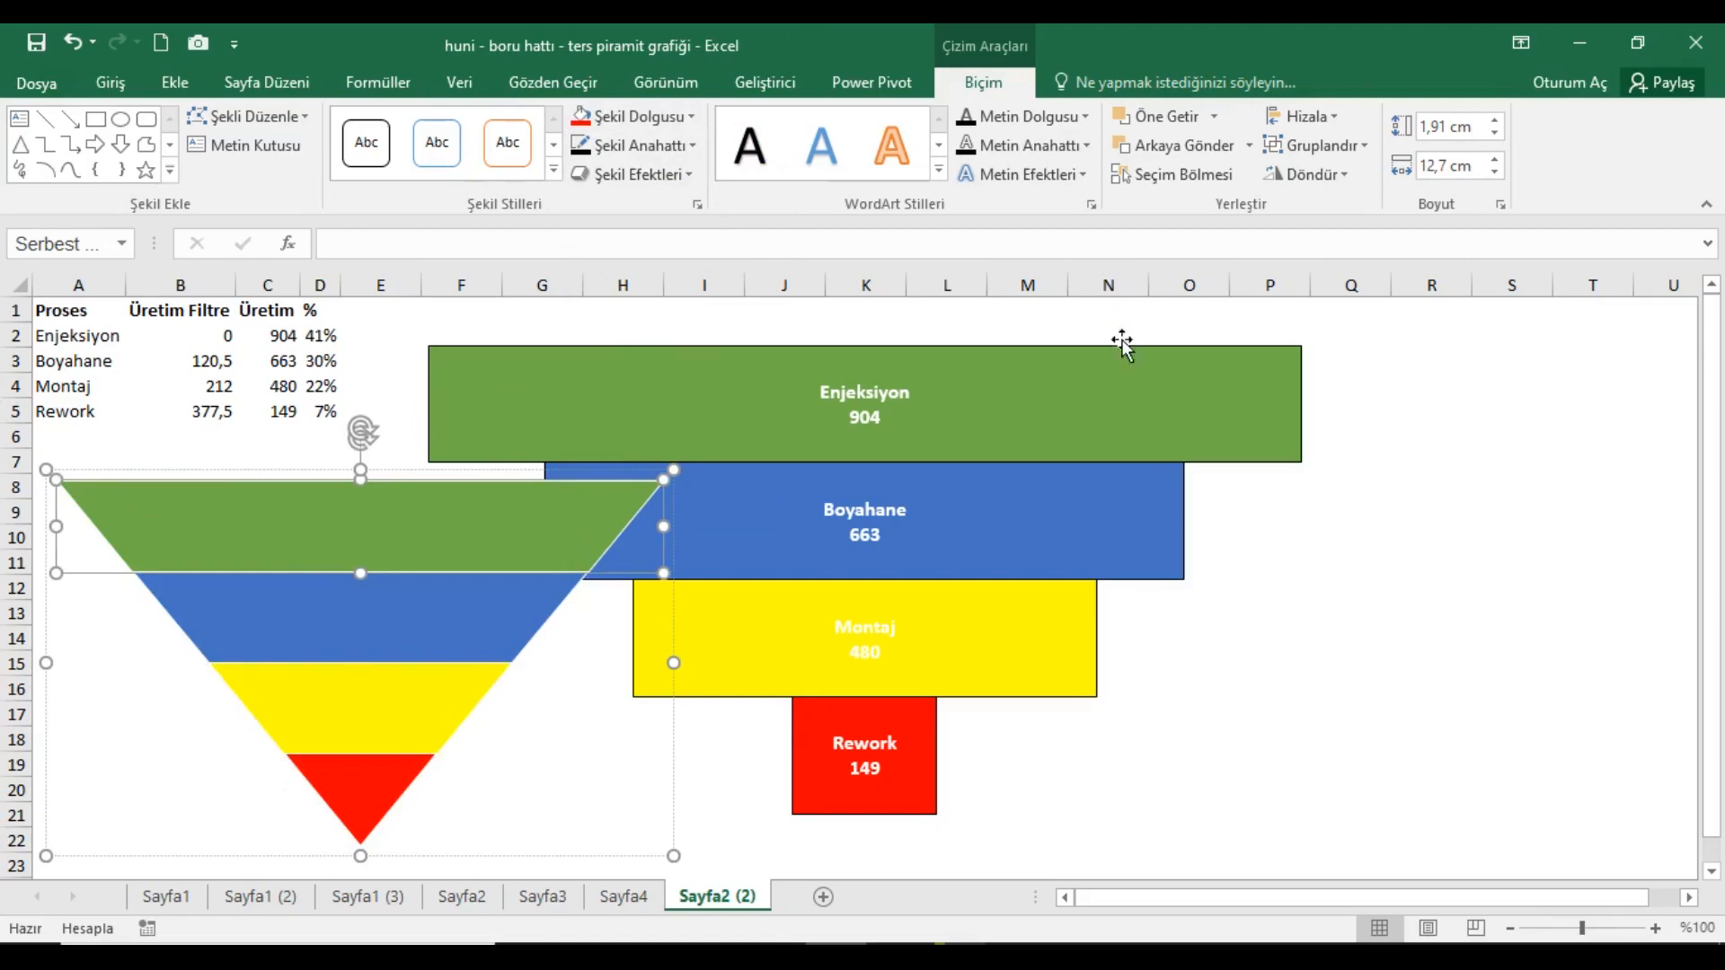
left_click(1091, 384)
left_click(1102, 395)
double_click(1102, 395)
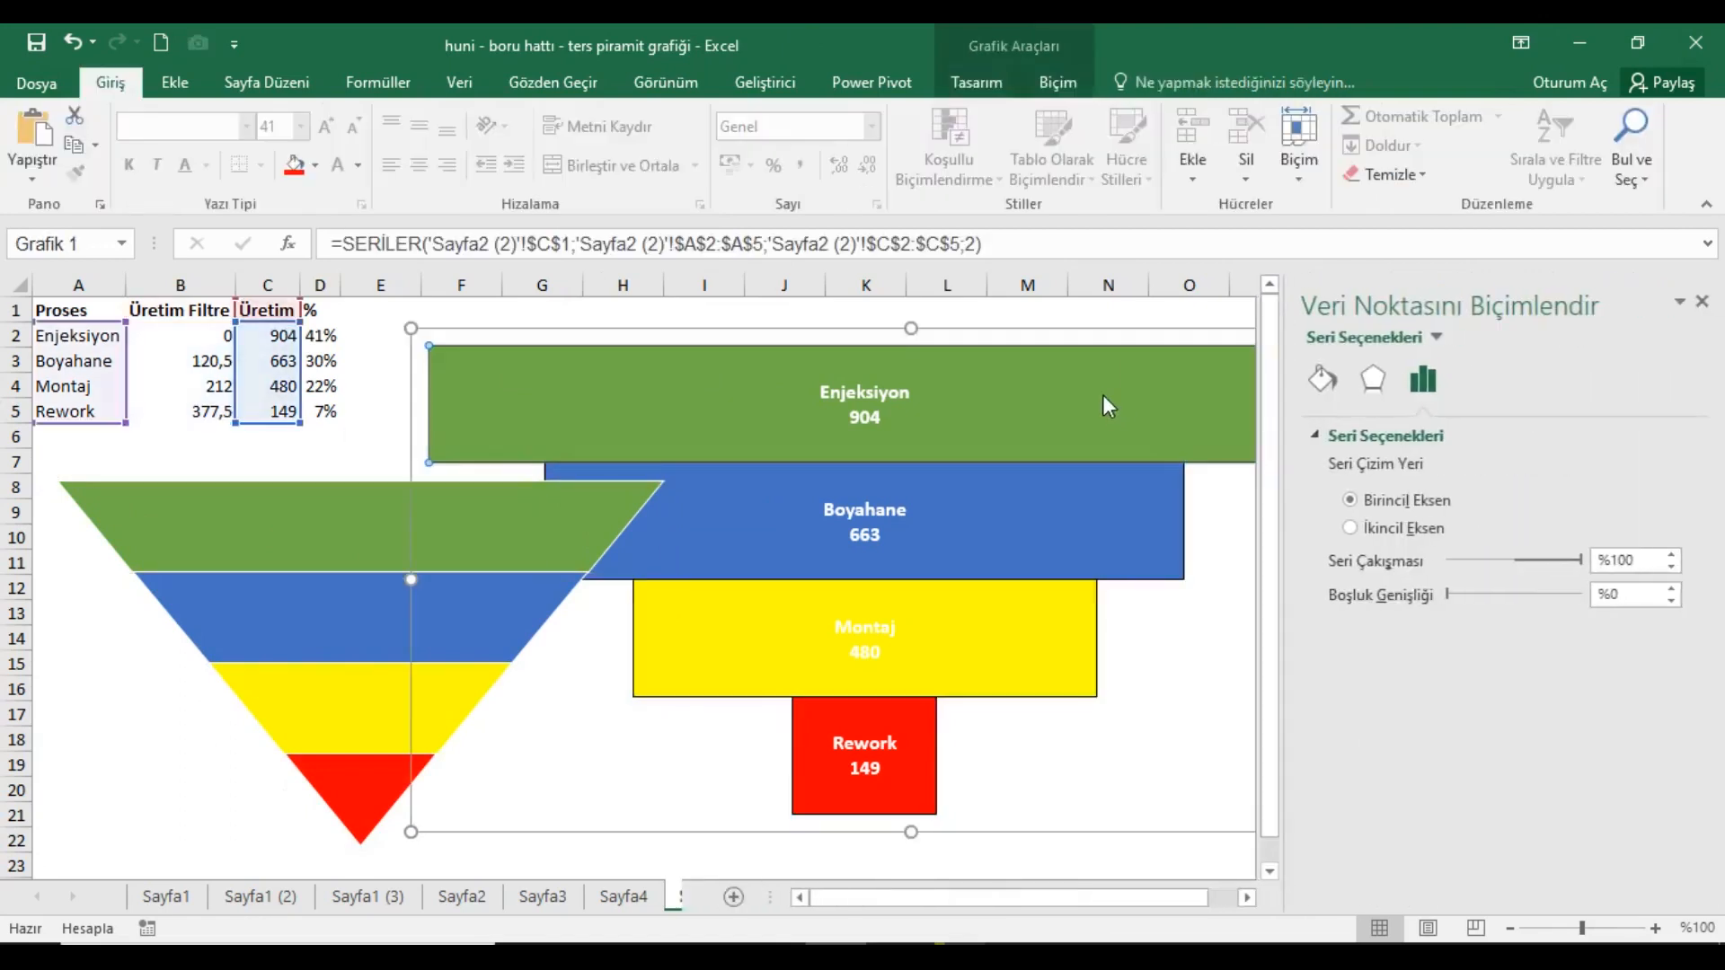
left_click(1322, 381)
left_click(1316, 436)
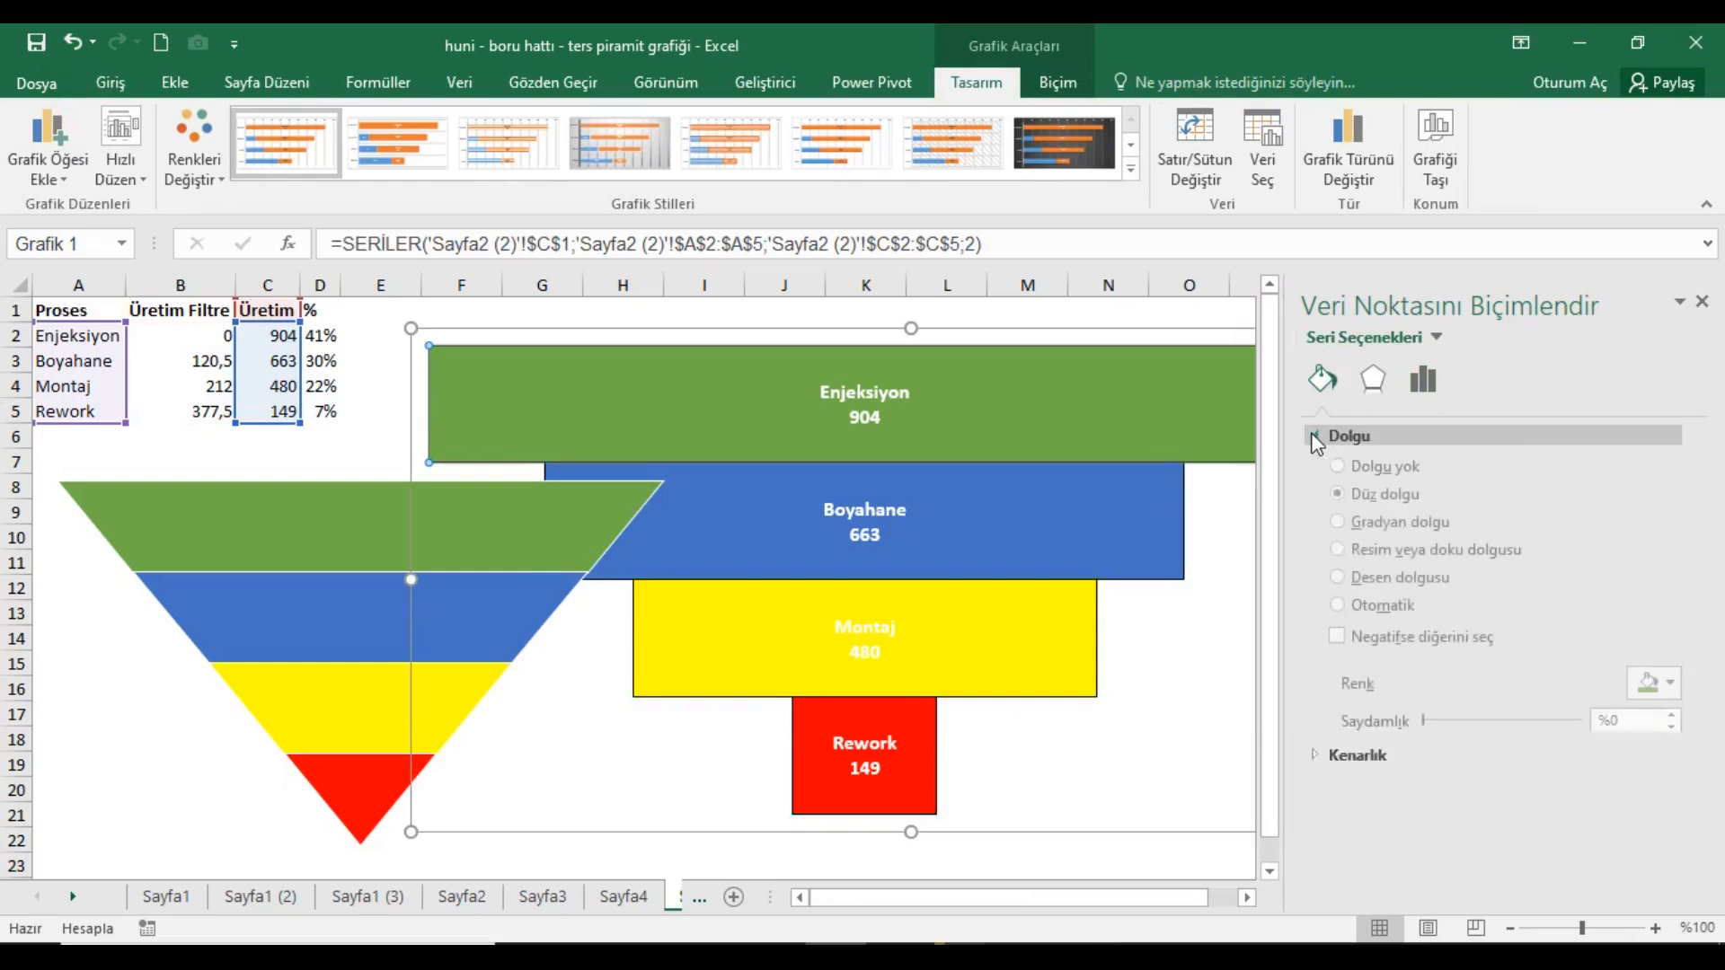
left_click(1337, 557)
left_click(1495, 709)
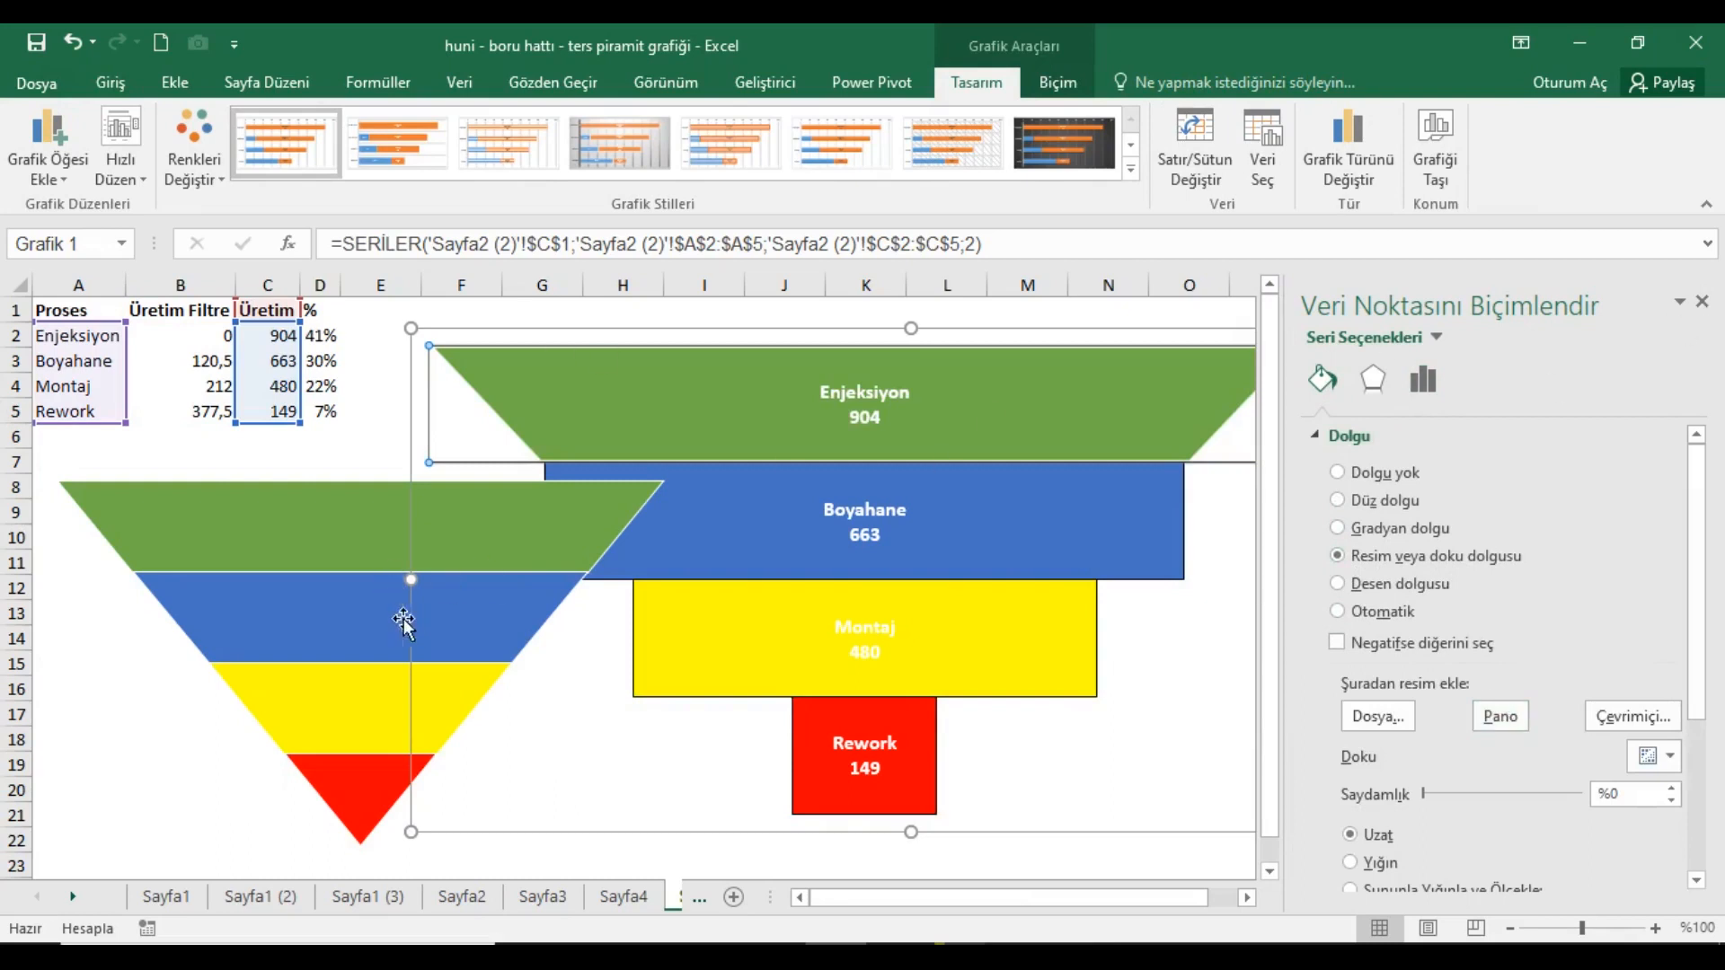
Copy the pyramid's blue second band and use it as the picture fill of the Boyahane bar.
left_click(291, 649)
left_click(317, 618)
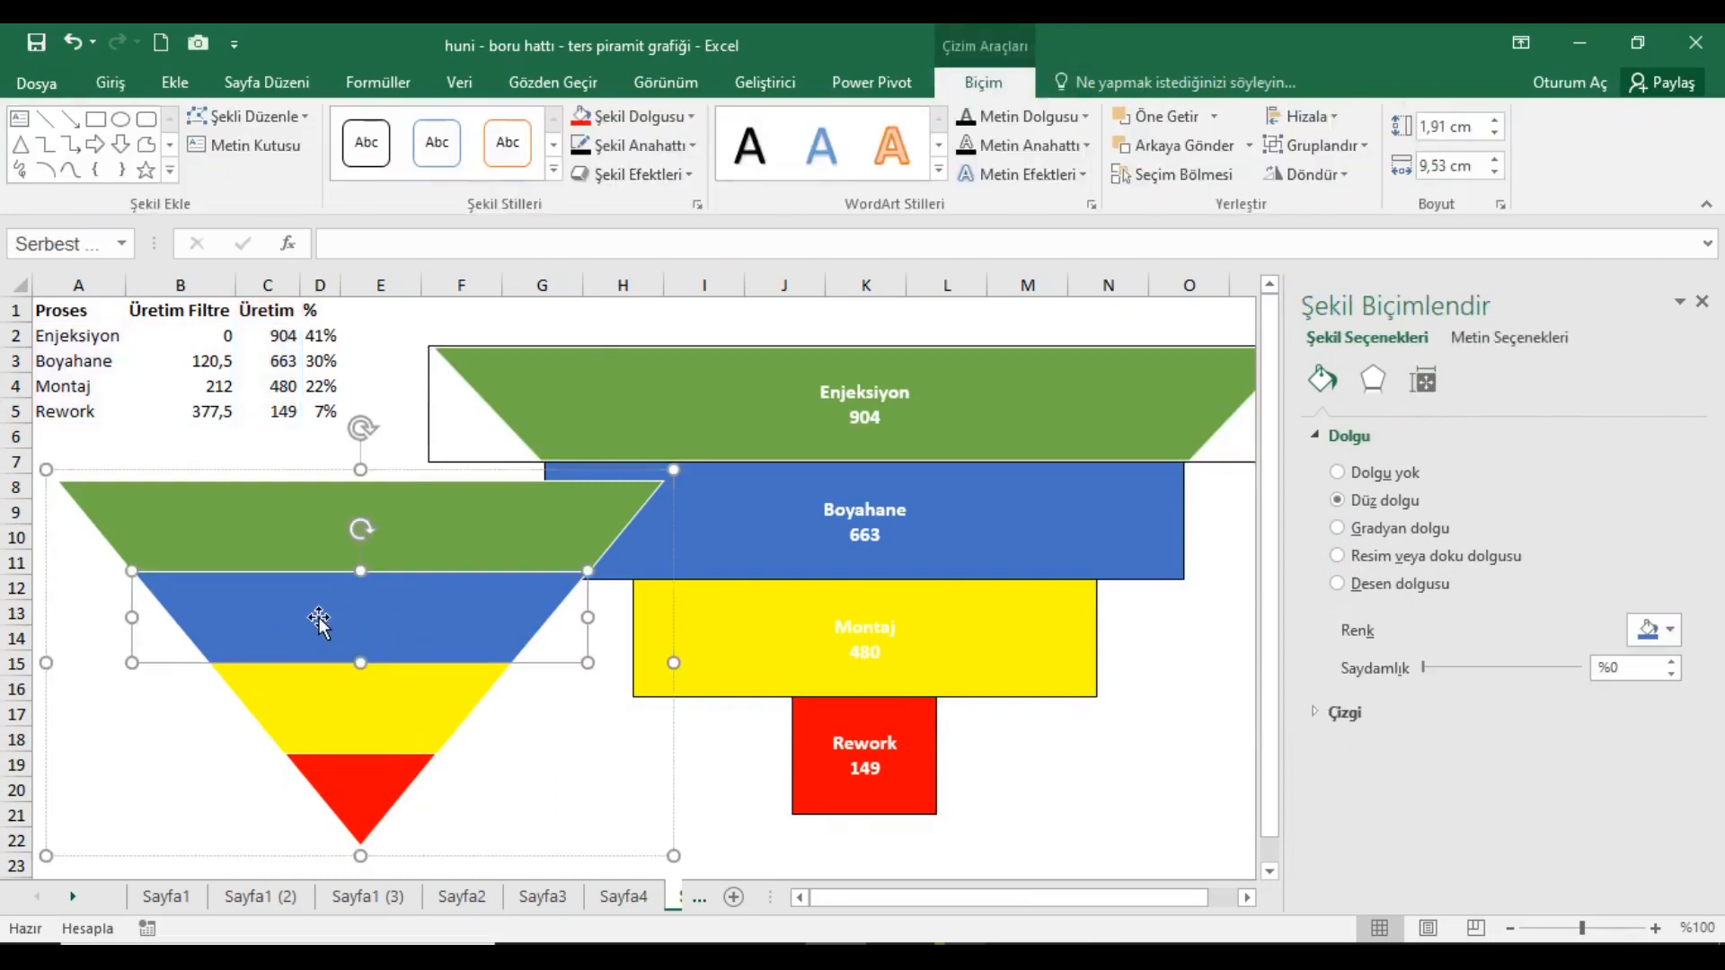
left_click(986, 518)
left_click(995, 515)
left_click(1322, 379)
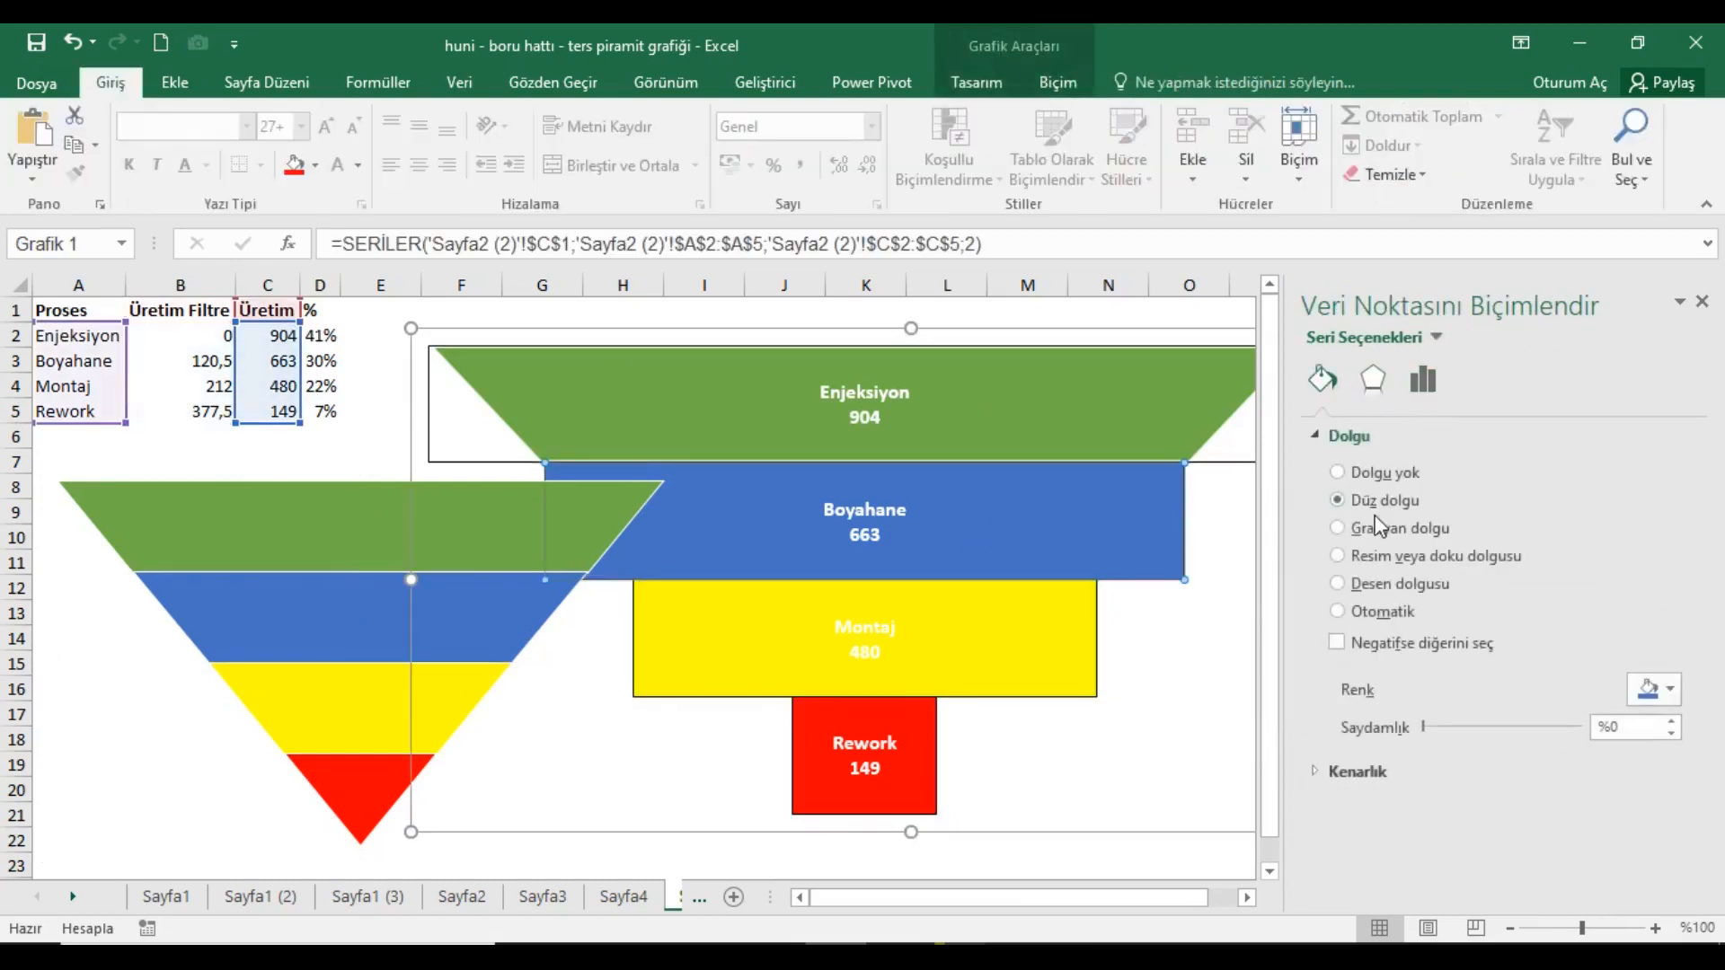
left_click(1337, 556)
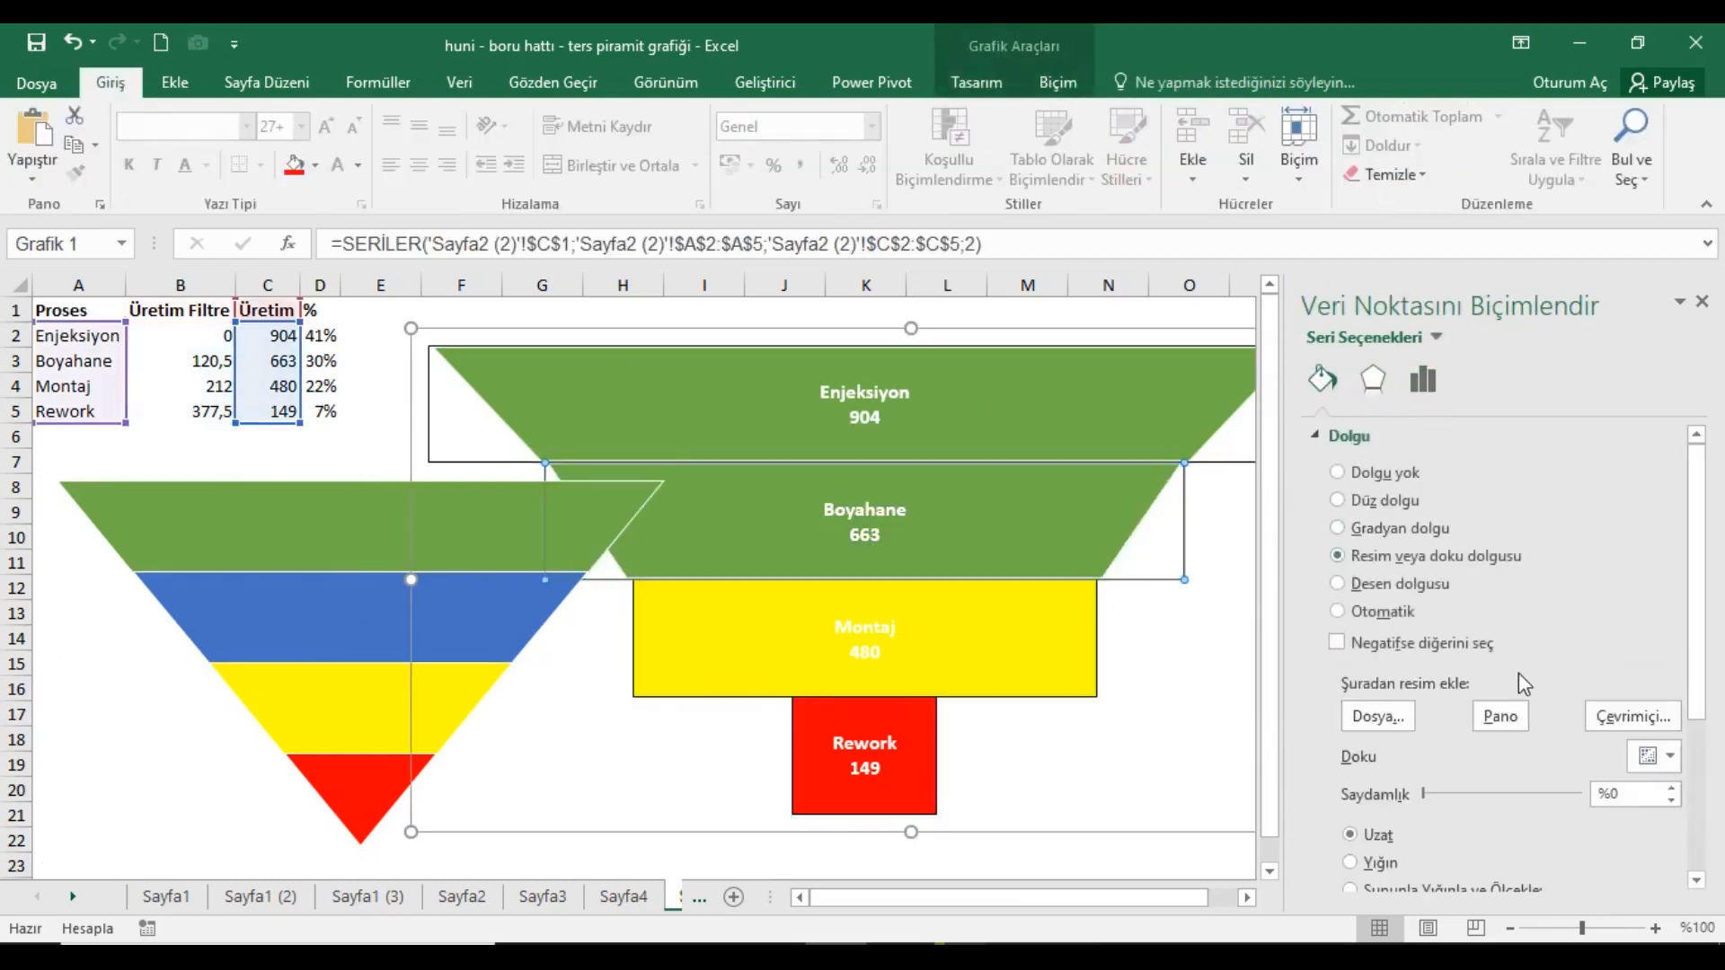
left_click(1500, 716)
Copy the pyramid's yellow third band and use it as the picture fill of the Montaj bar.
left_click(332, 724)
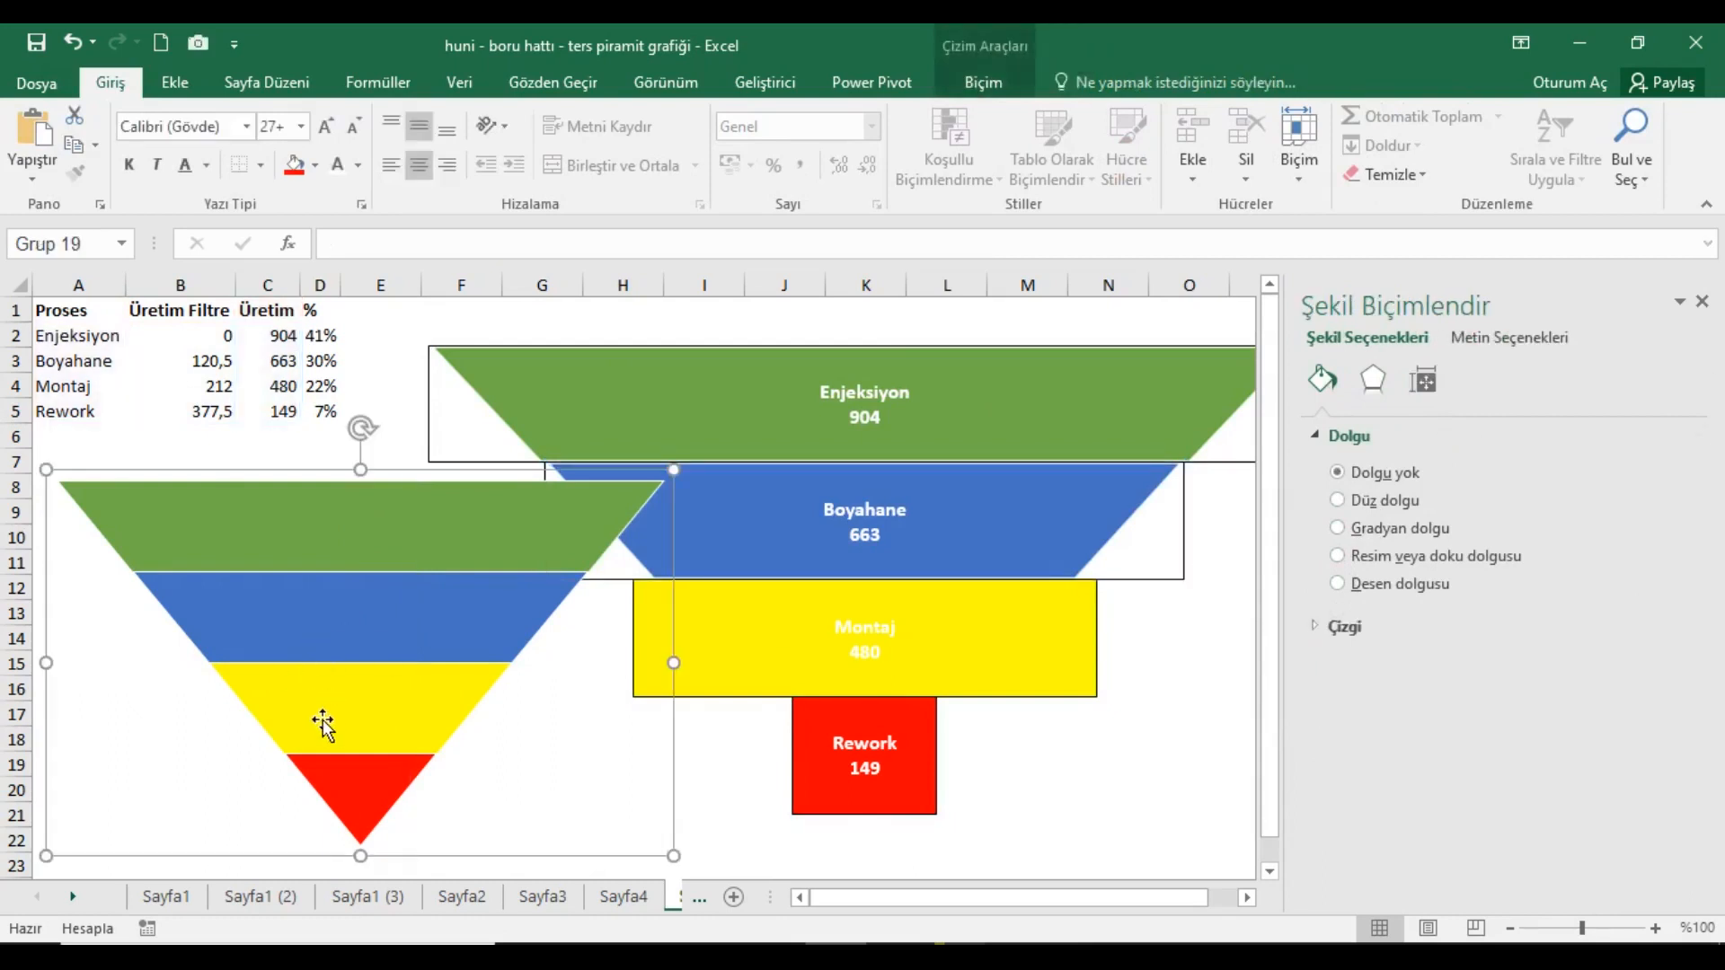
left_click(322, 719)
left_click(864, 640)
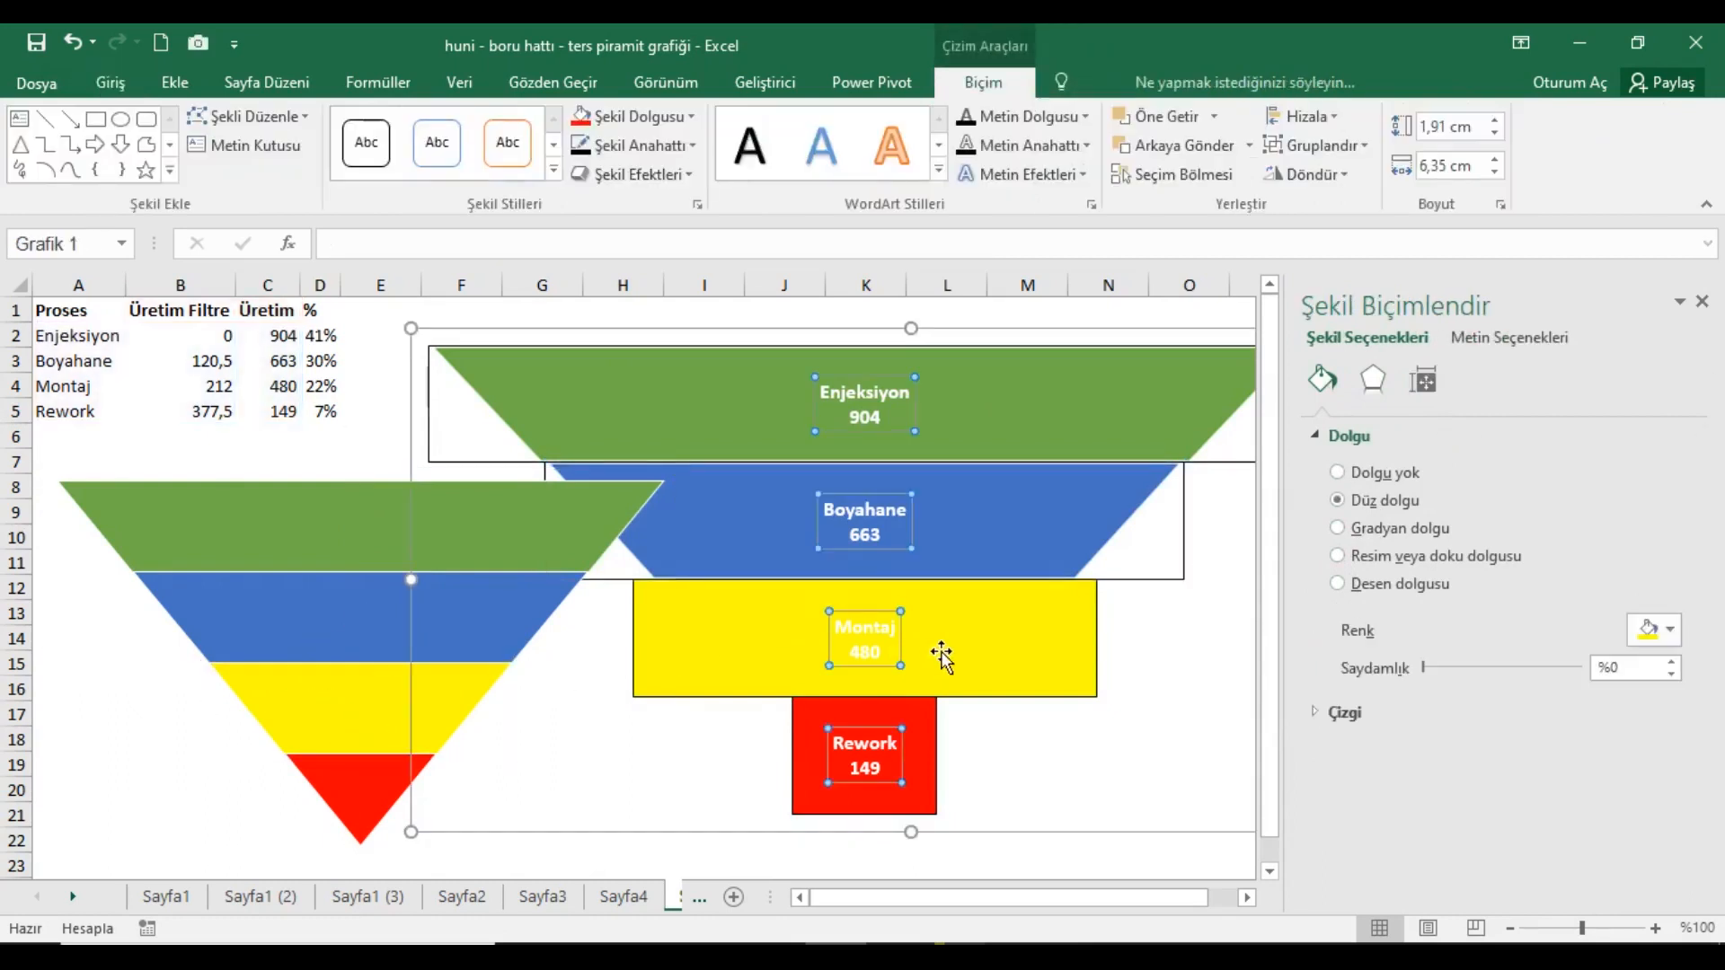
left_click(1010, 647)
left_click(1013, 645)
left_click(1322, 378)
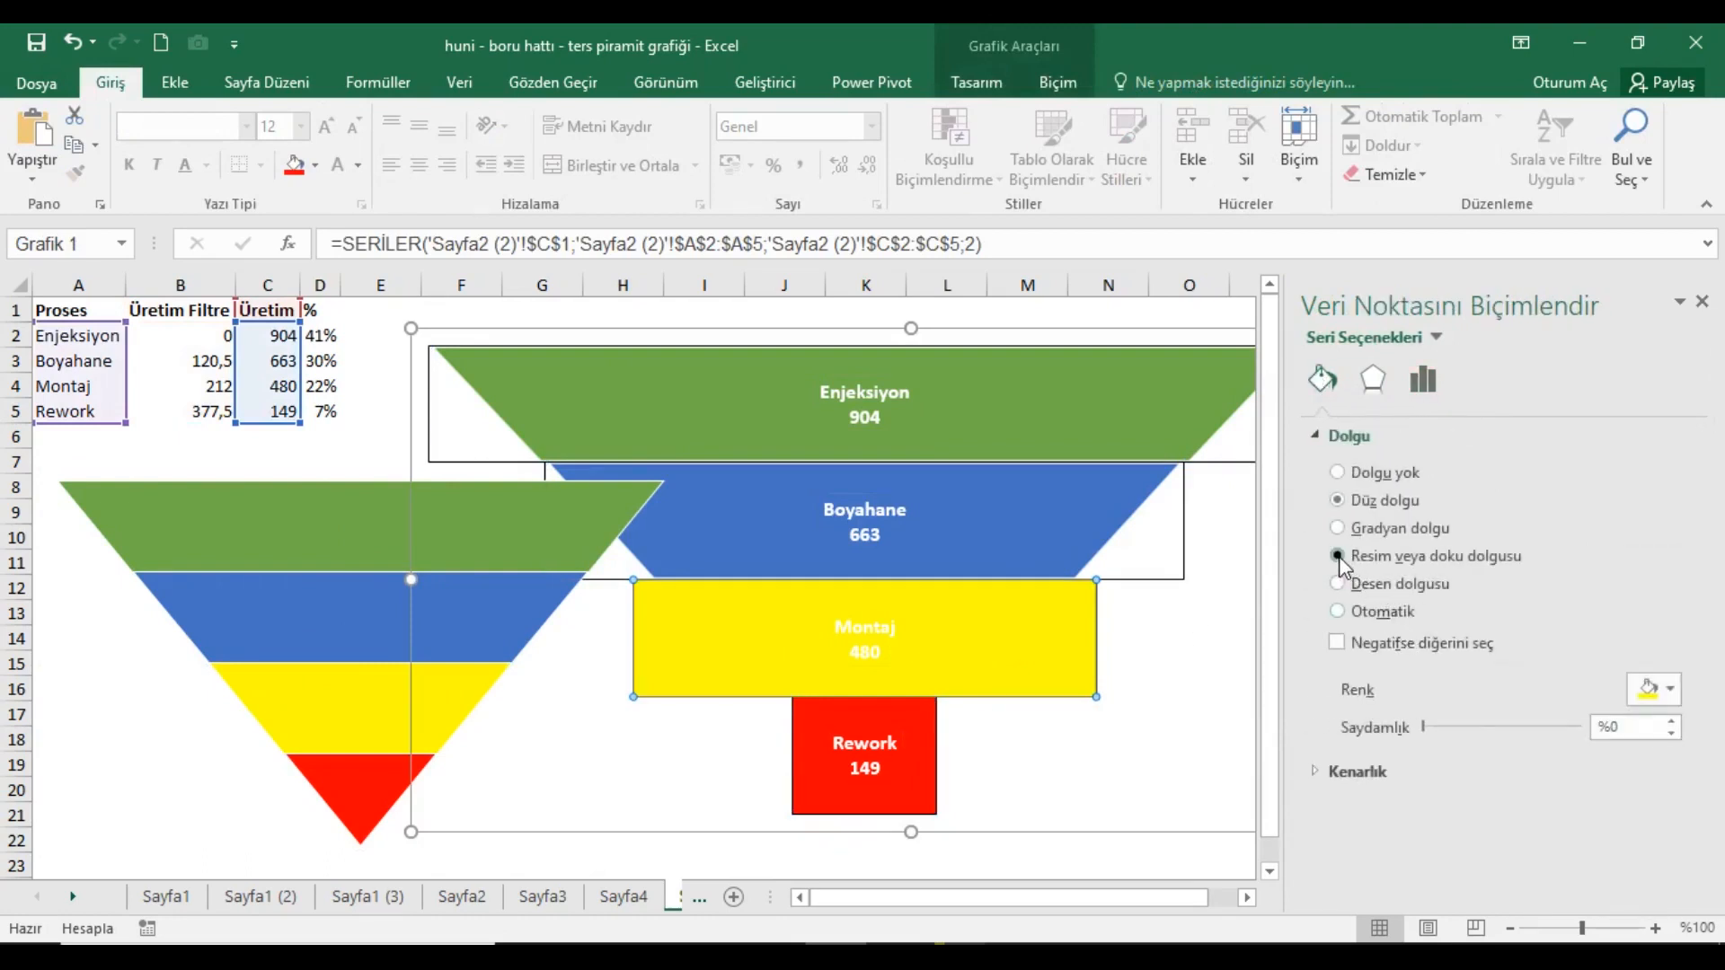
left_click(1337, 557)
left_click(1499, 716)
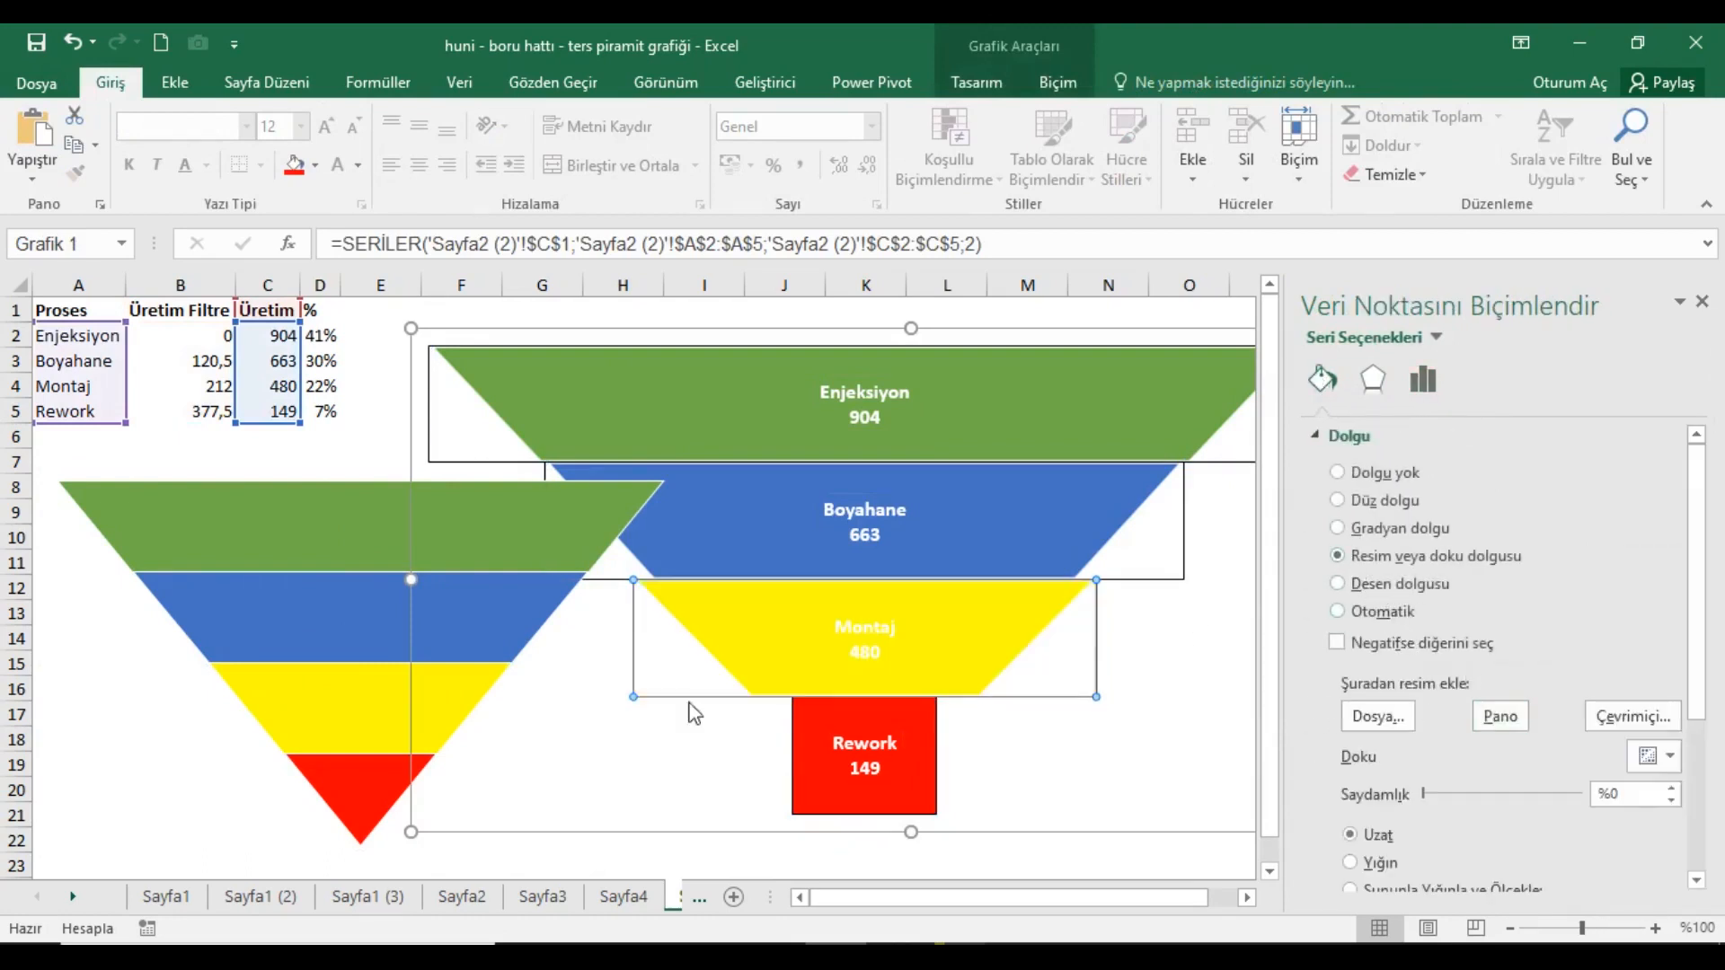
Copy the pyramid's red tip, apply it as the picture fill of the Rework bar, and close the formatting pane.
left_click(345, 788)
double_click(359, 797)
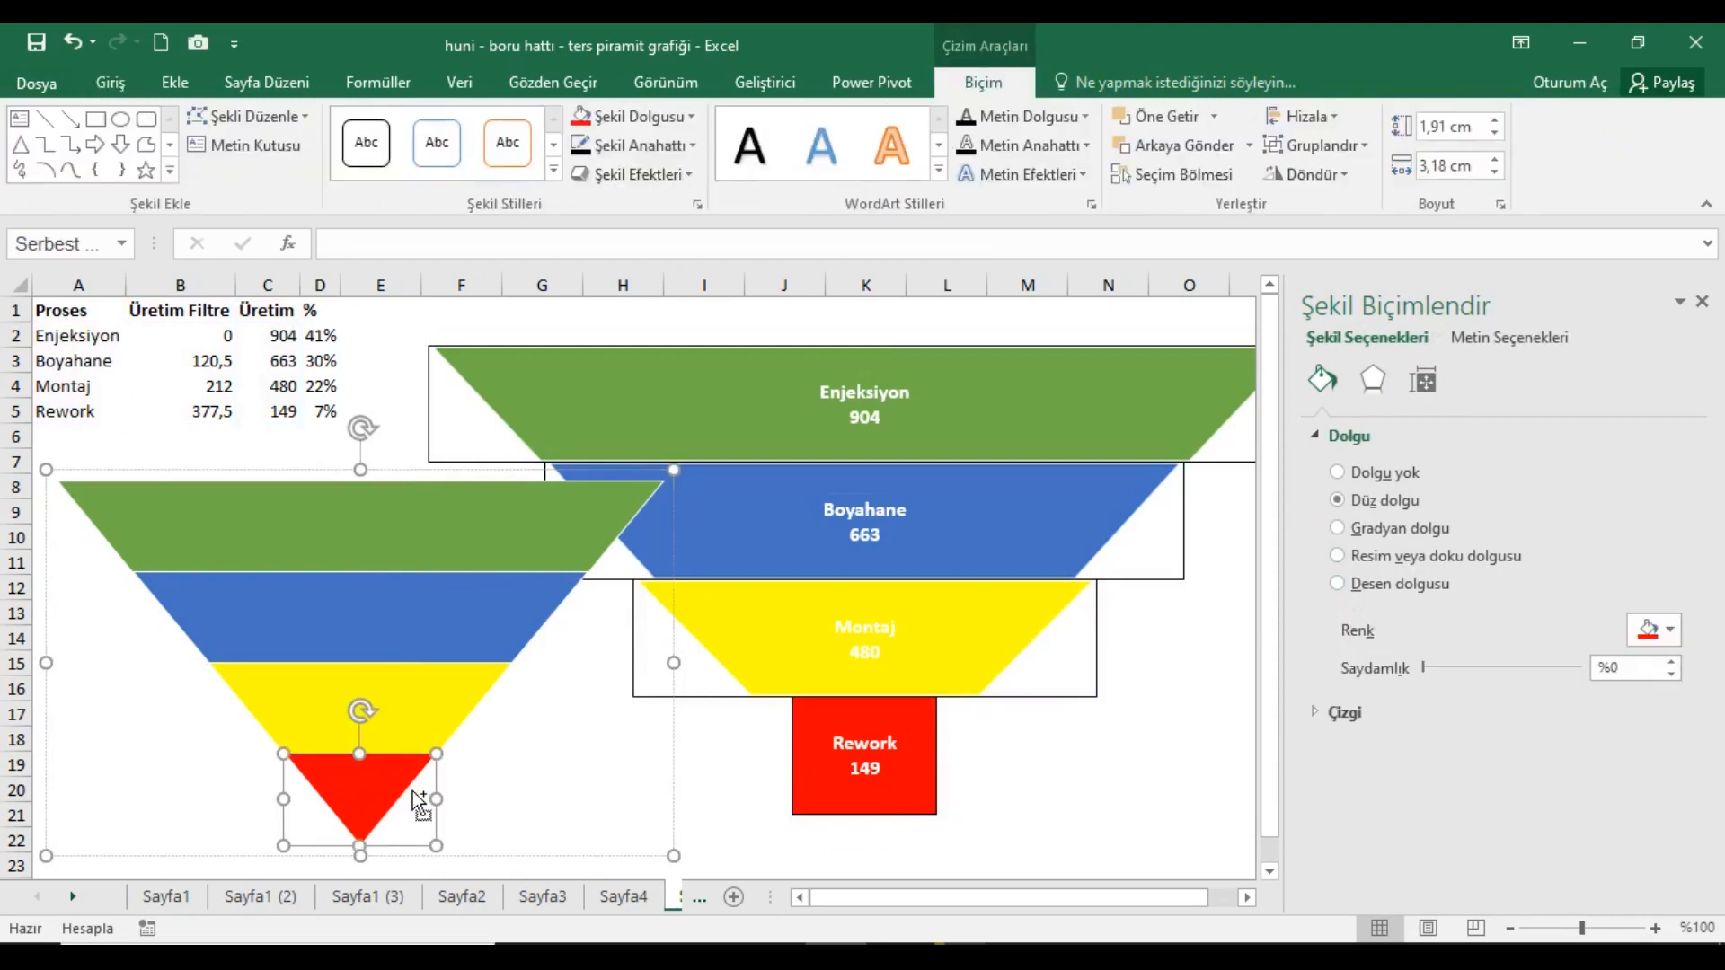
left_click(924, 733)
left_click(924, 725)
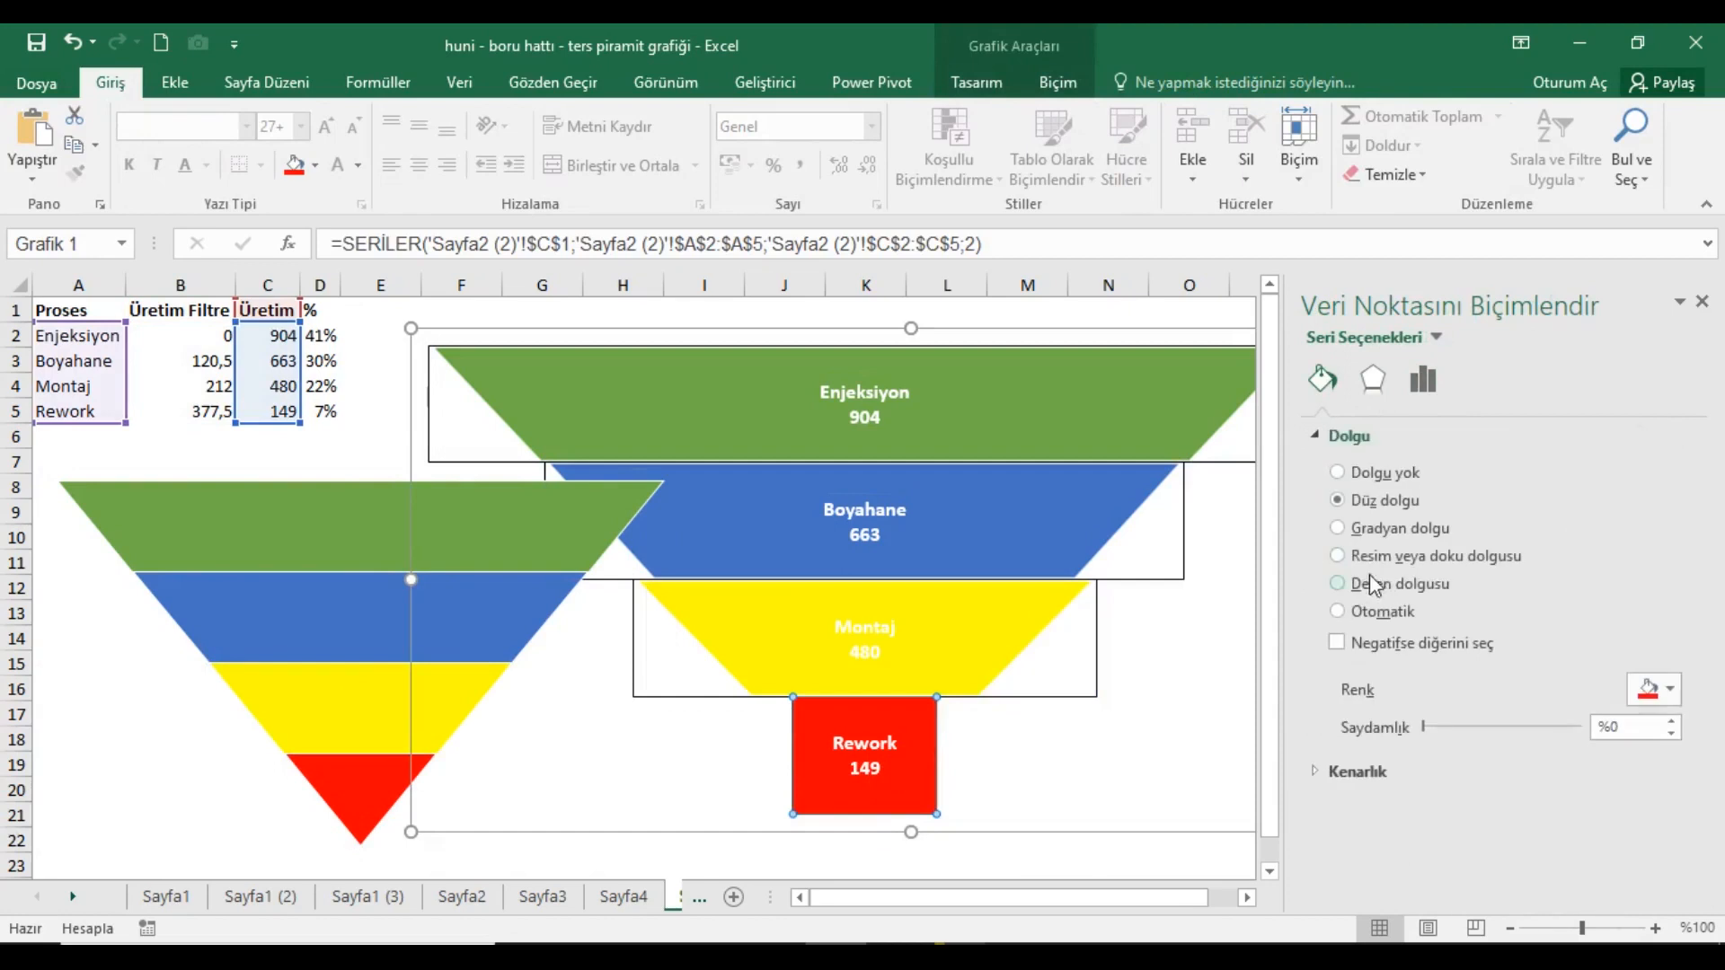
left_click(1337, 556)
left_click(1499, 716)
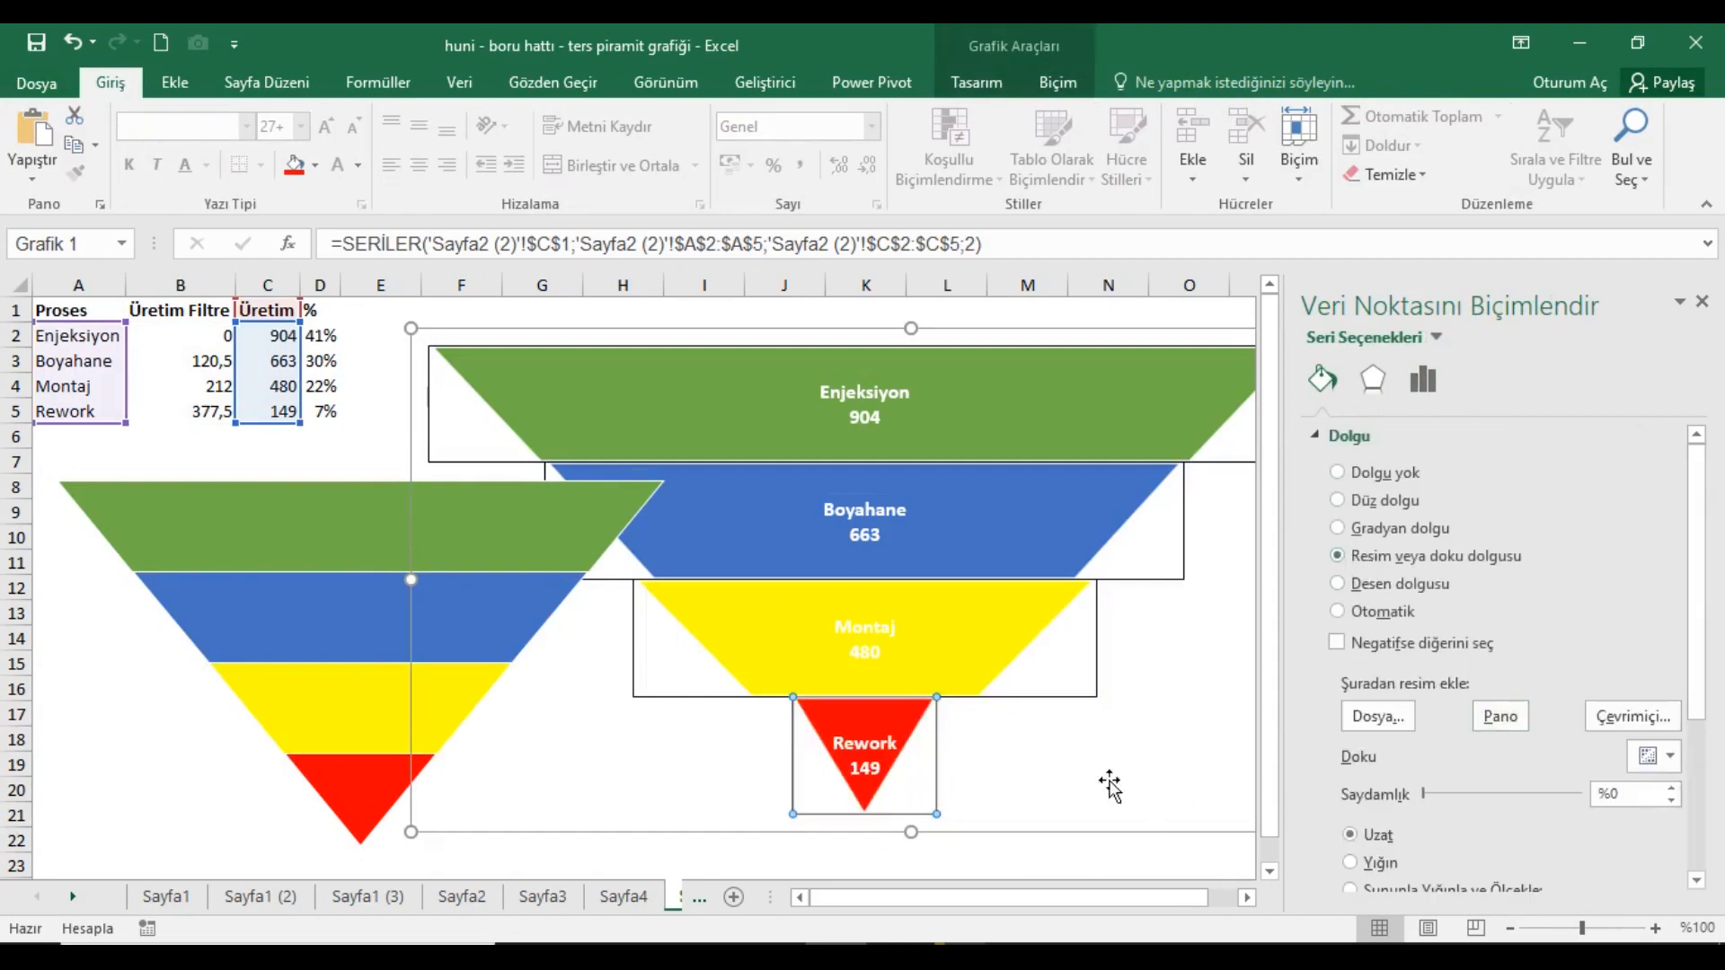
left_click(1701, 305)
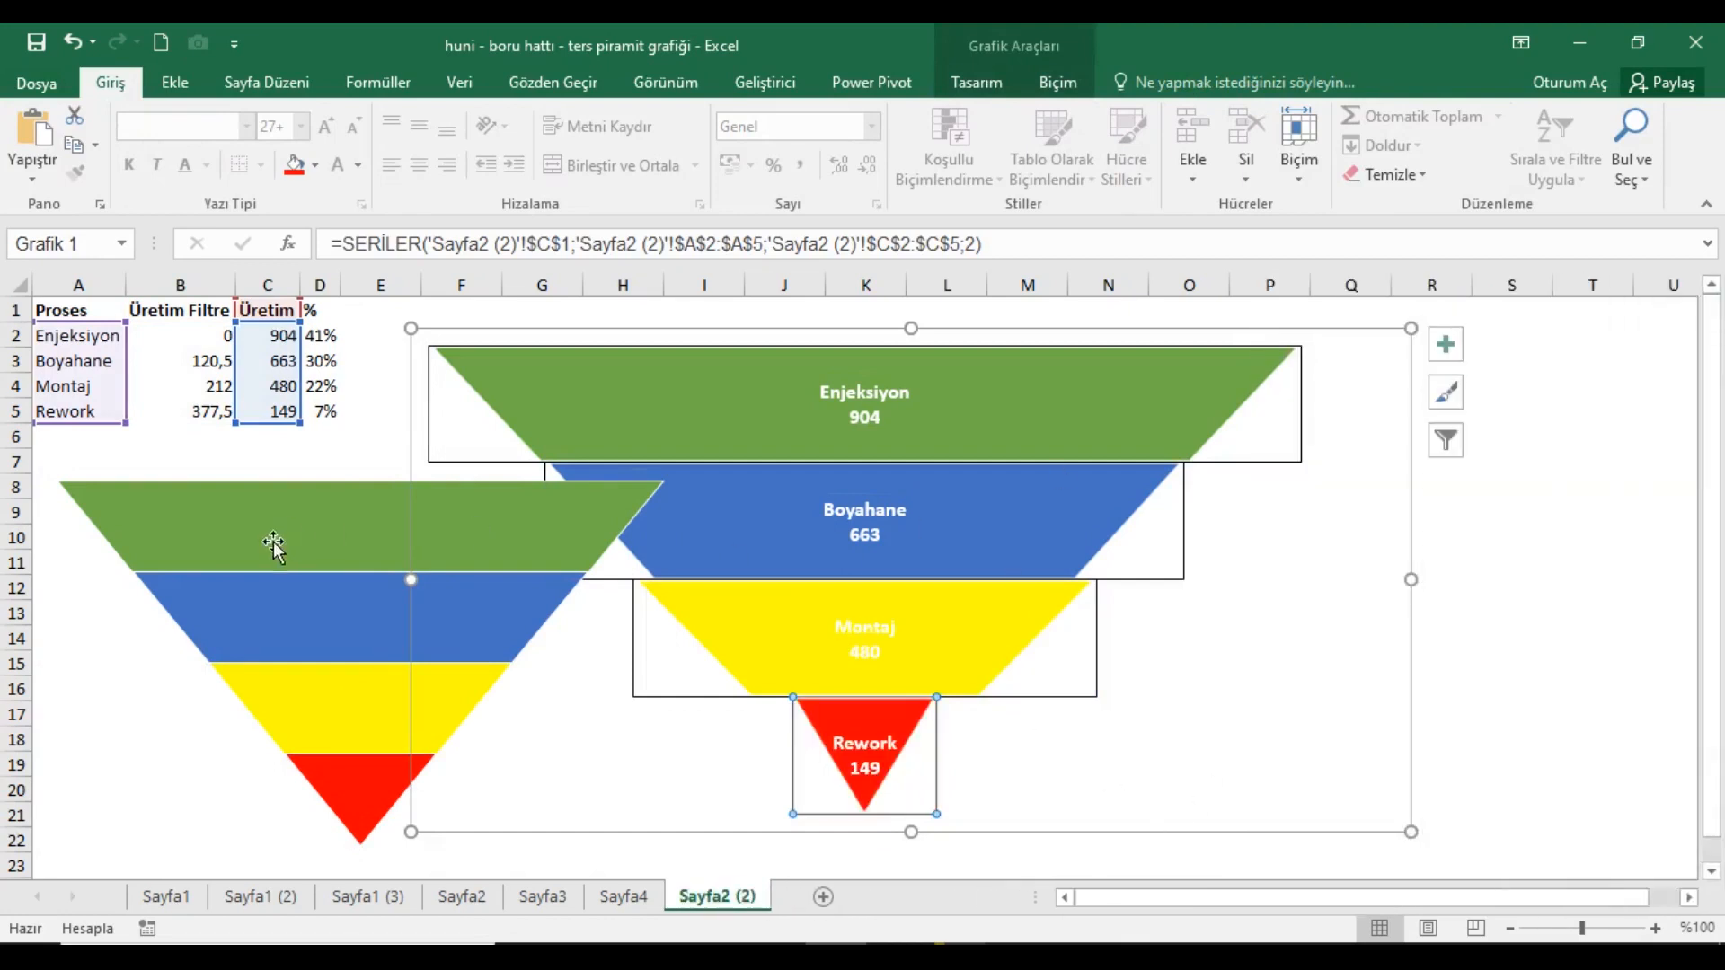
Cut the whole inverted-pyramid shape group from the sheet, leaving only the chart beside the data table.
left_click(236, 495)
right_click(243, 476)
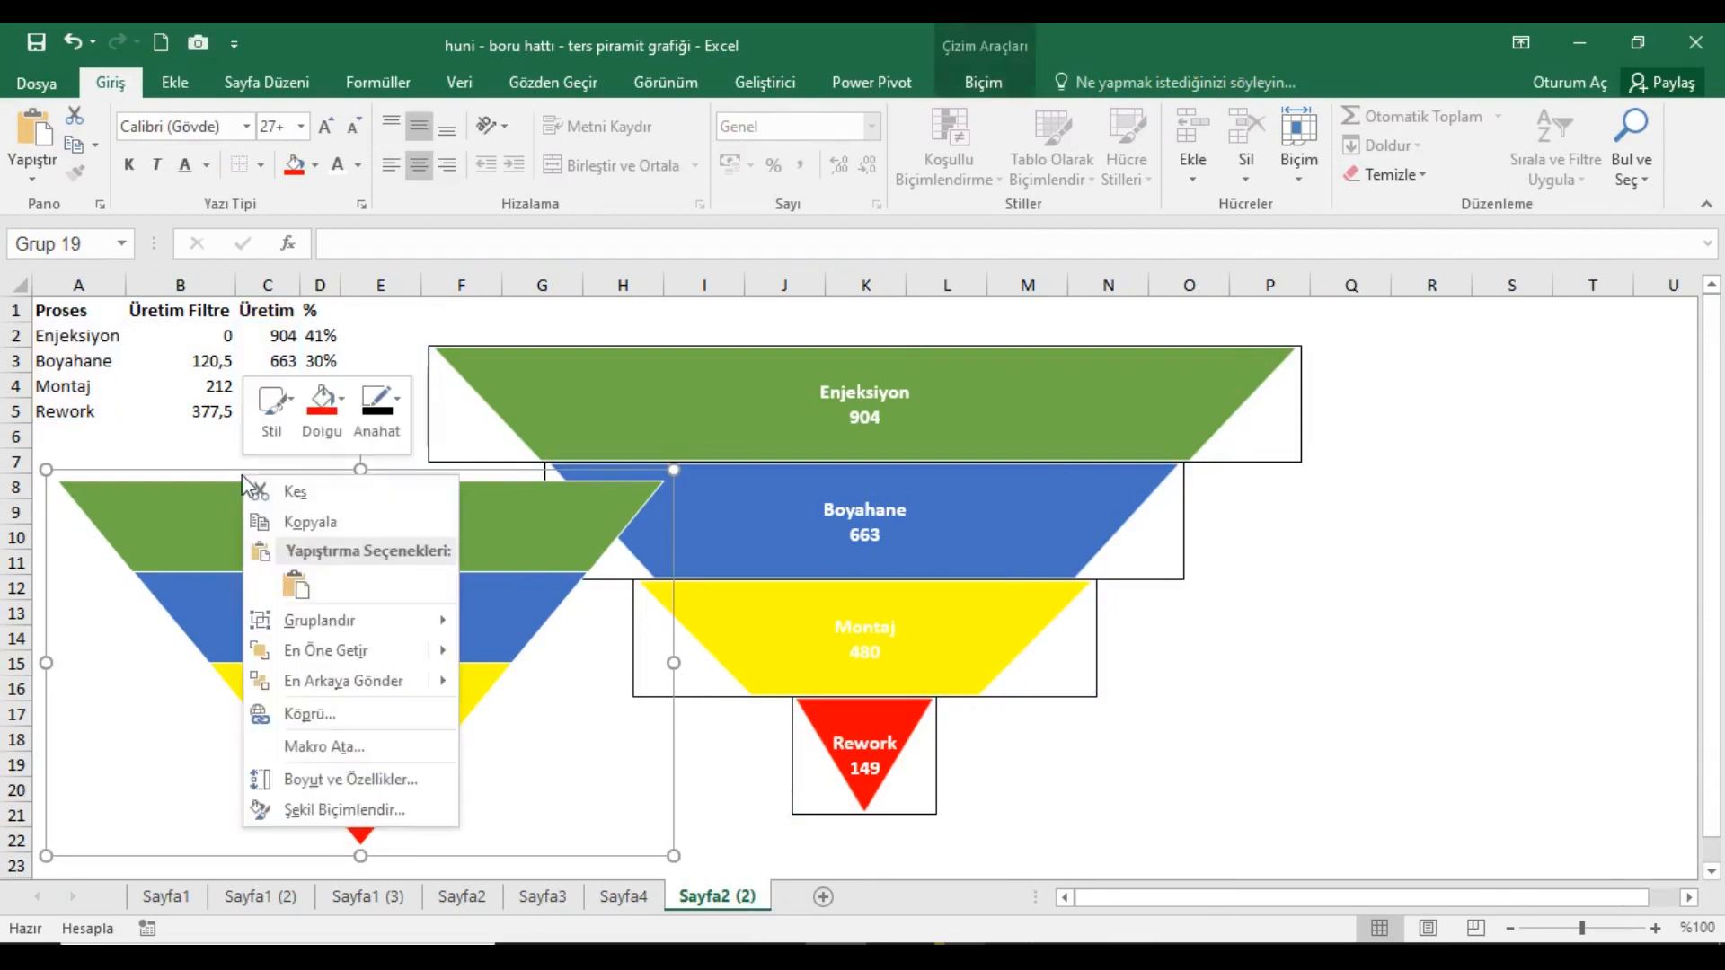
left_click(299, 501)
left_click(297, 497)
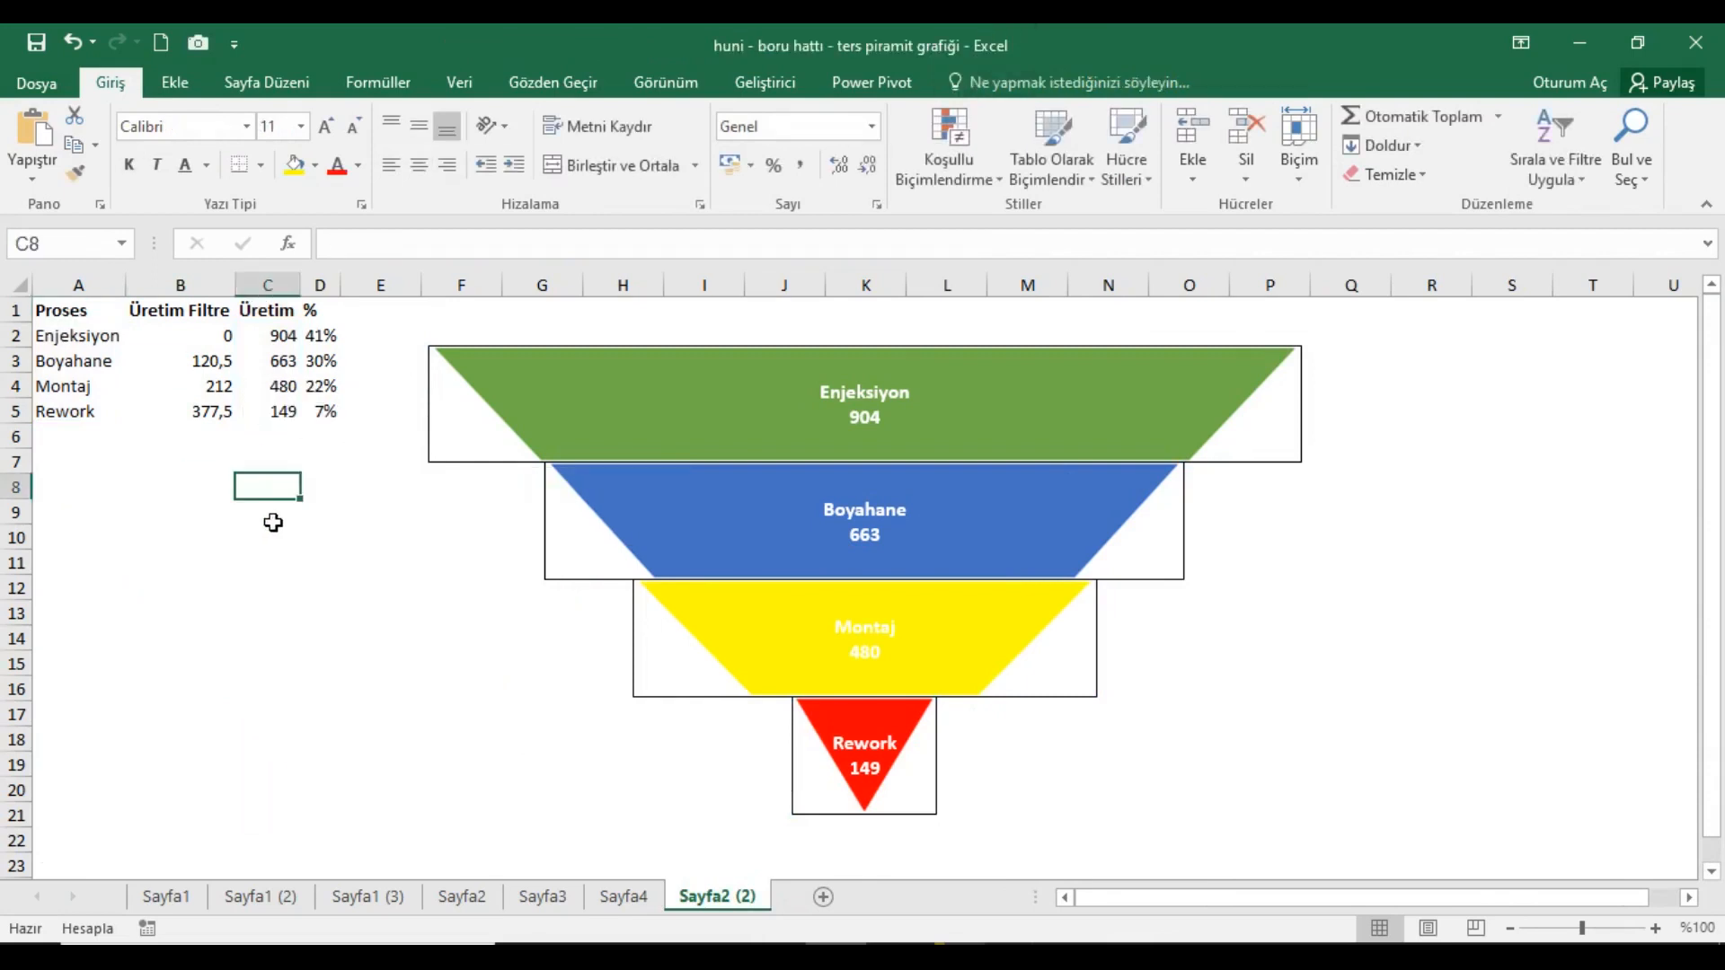
left_click(180, 589)
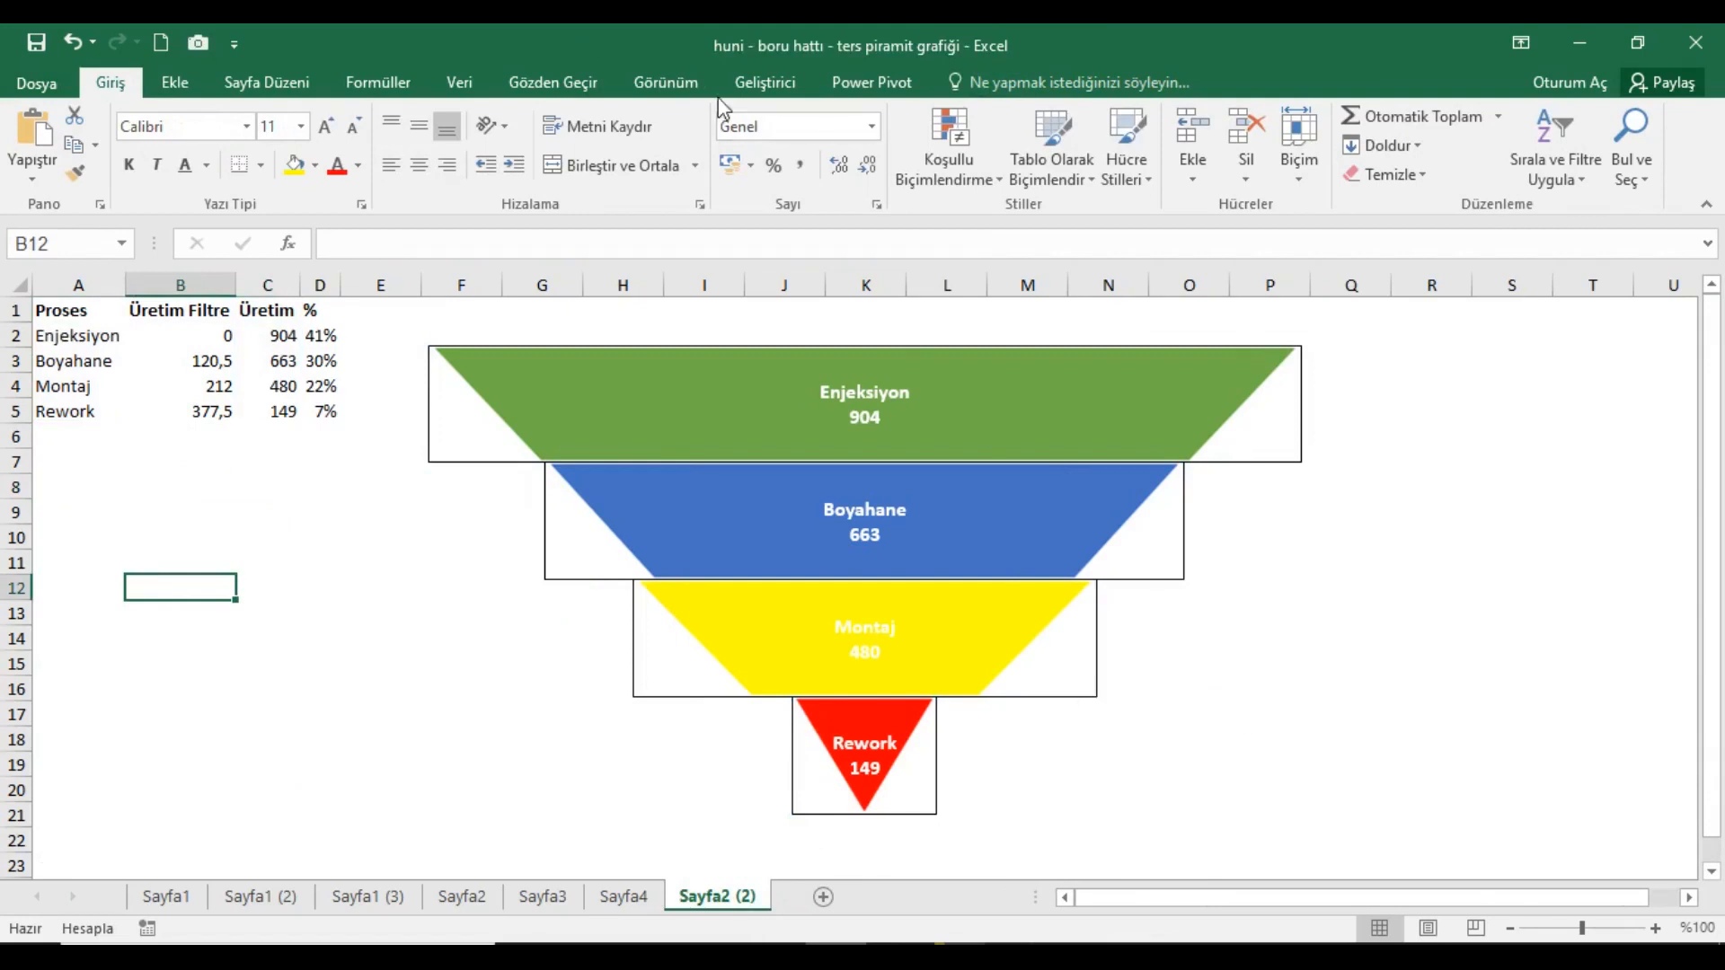
Remove the outline from all bars of the Üretim series.
left_click(1267, 481)
left_click(1247, 453)
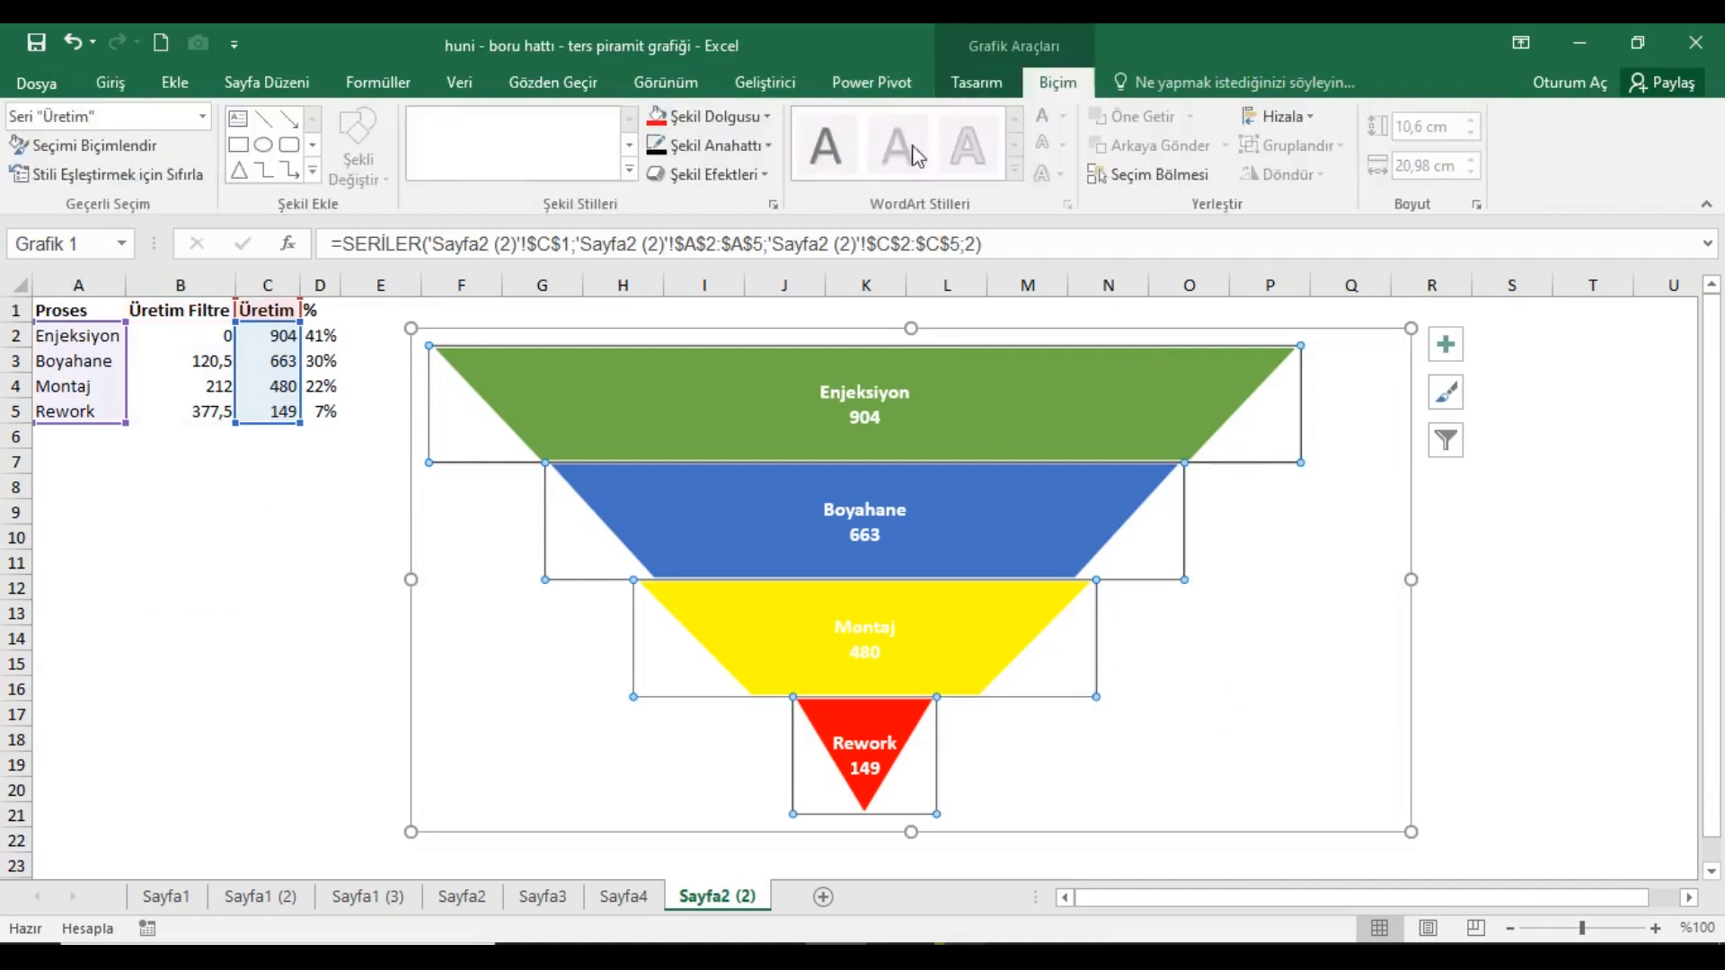
left_click(708, 145)
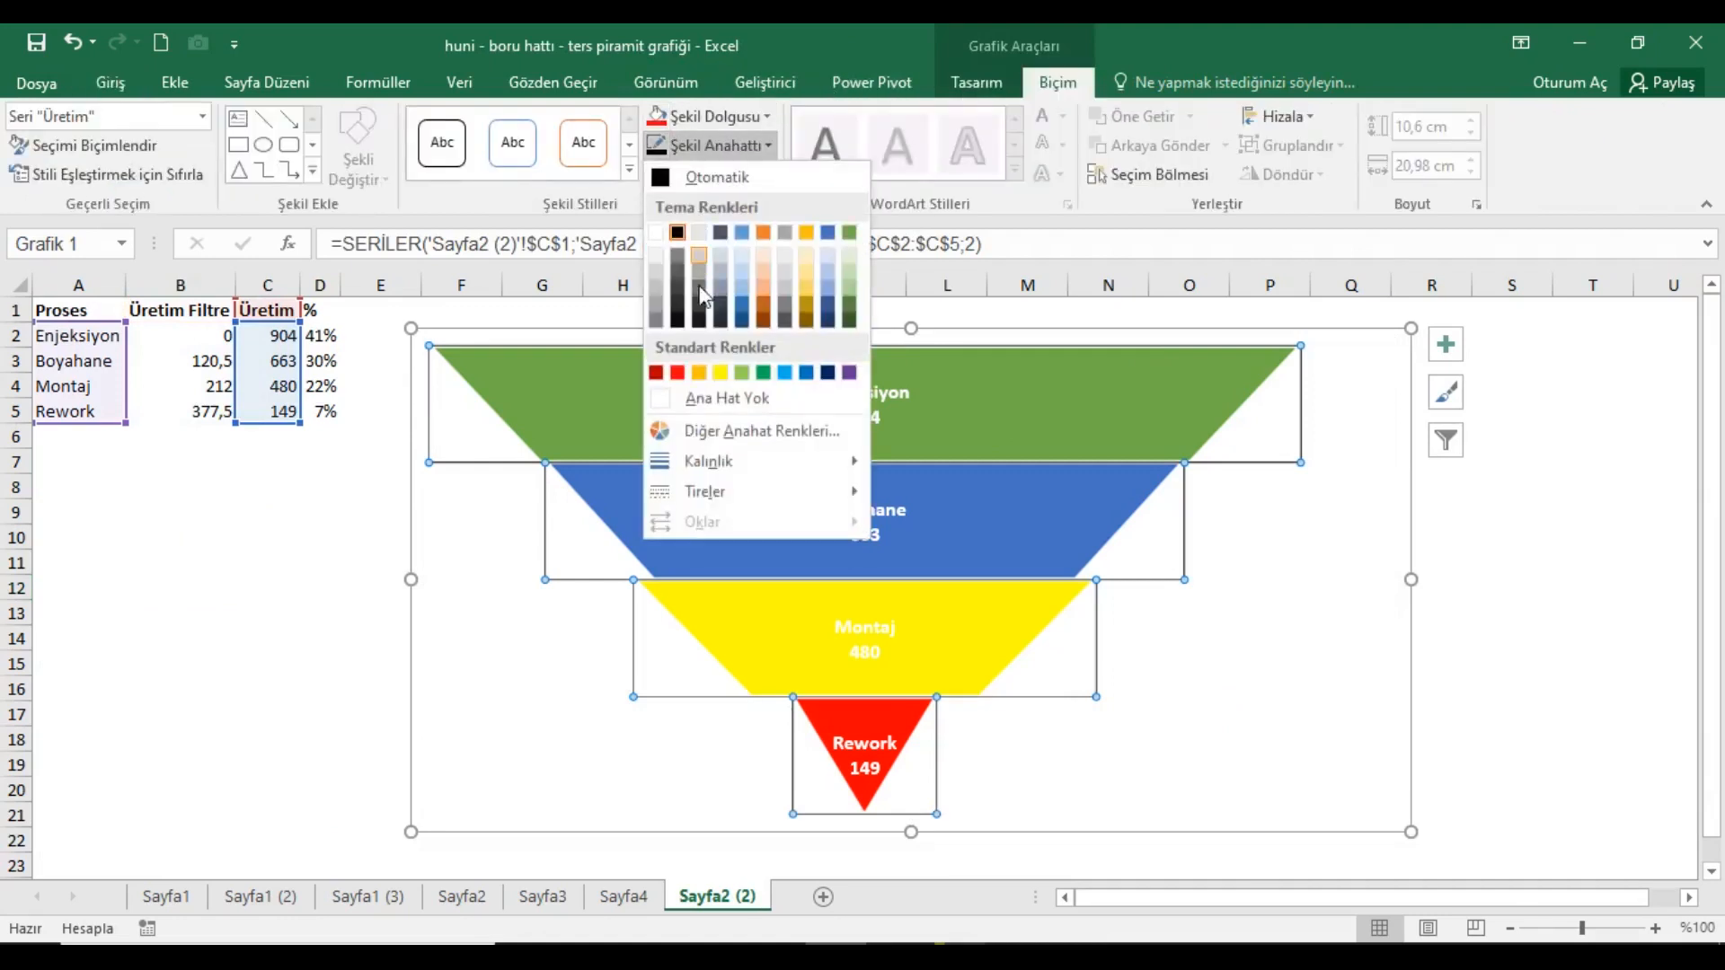
left_click(703, 400)
left_click(323, 564)
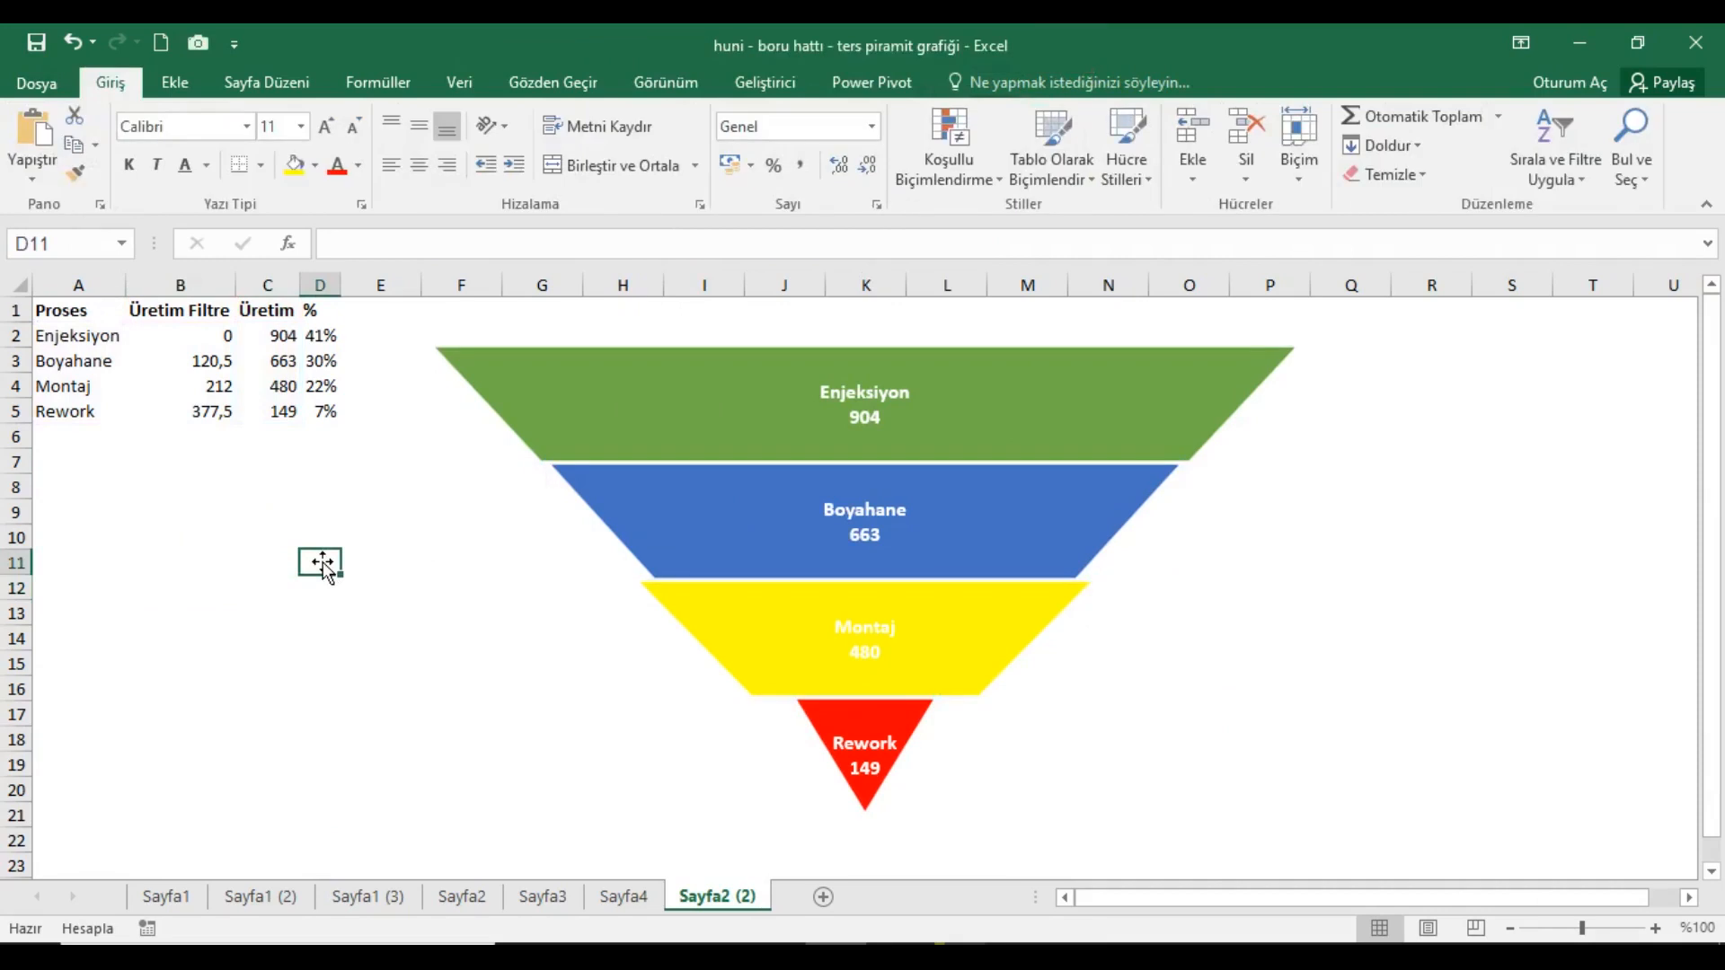
Enter =RASTGELEARADA(800;1000) in C2 as the Üretim value for Enjeksiyon.
left_click(65, 314)
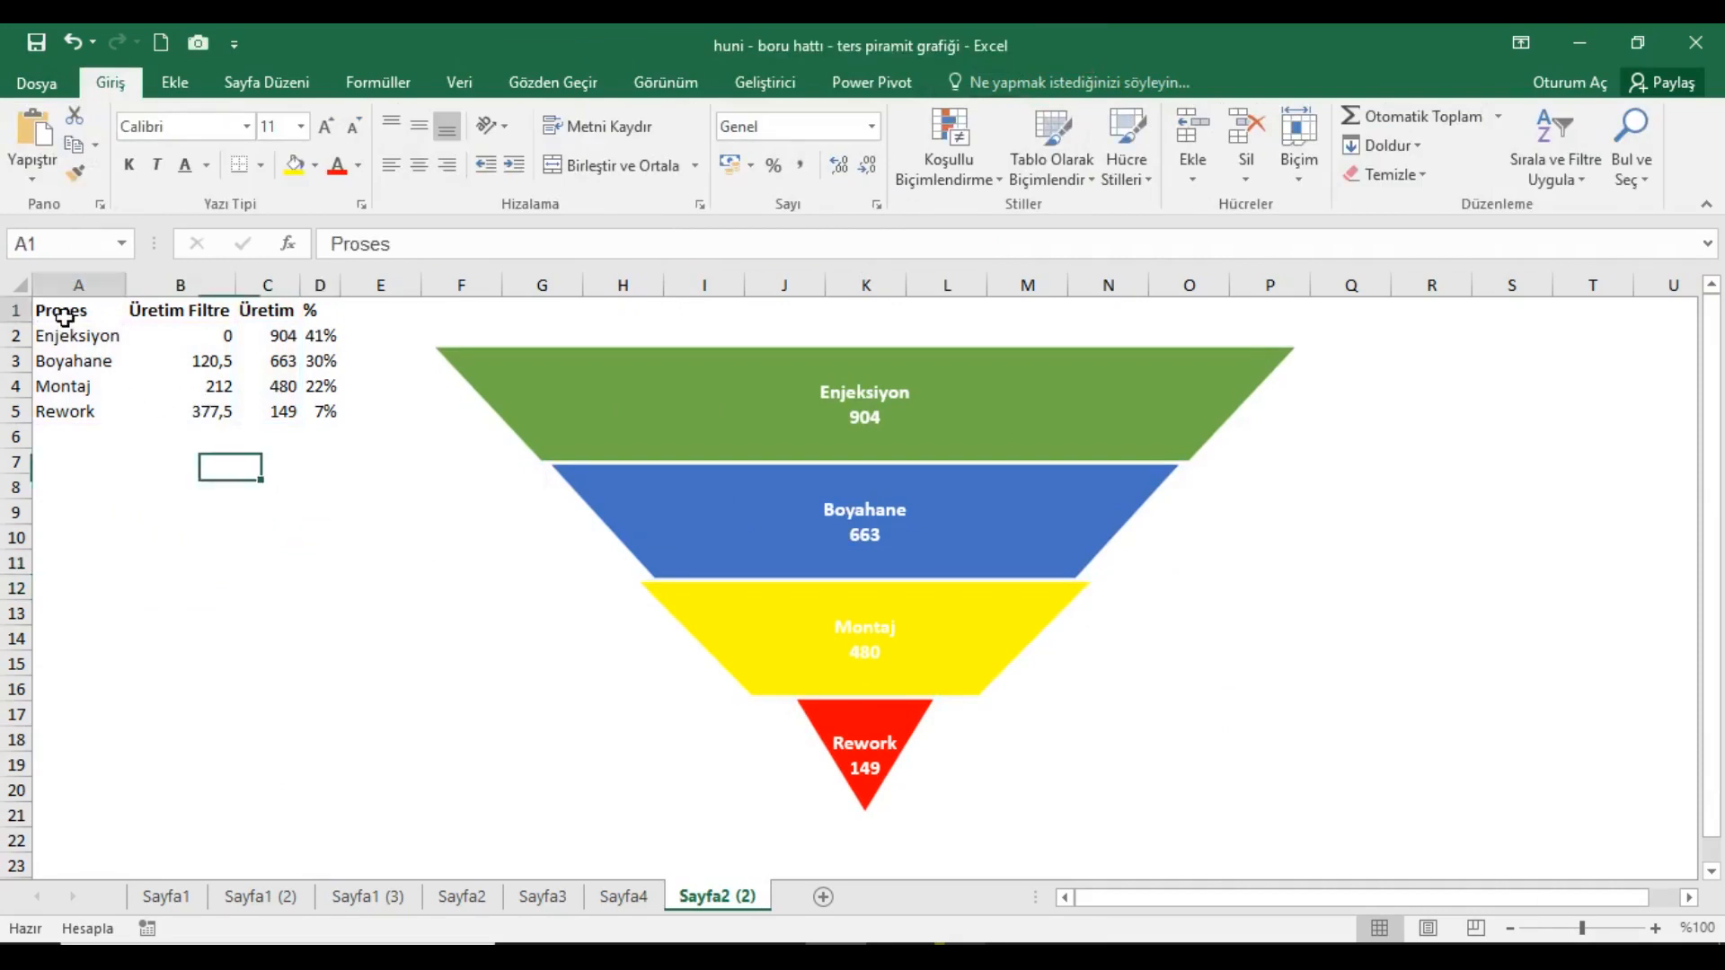
left_click(281, 347)
type("=ras")
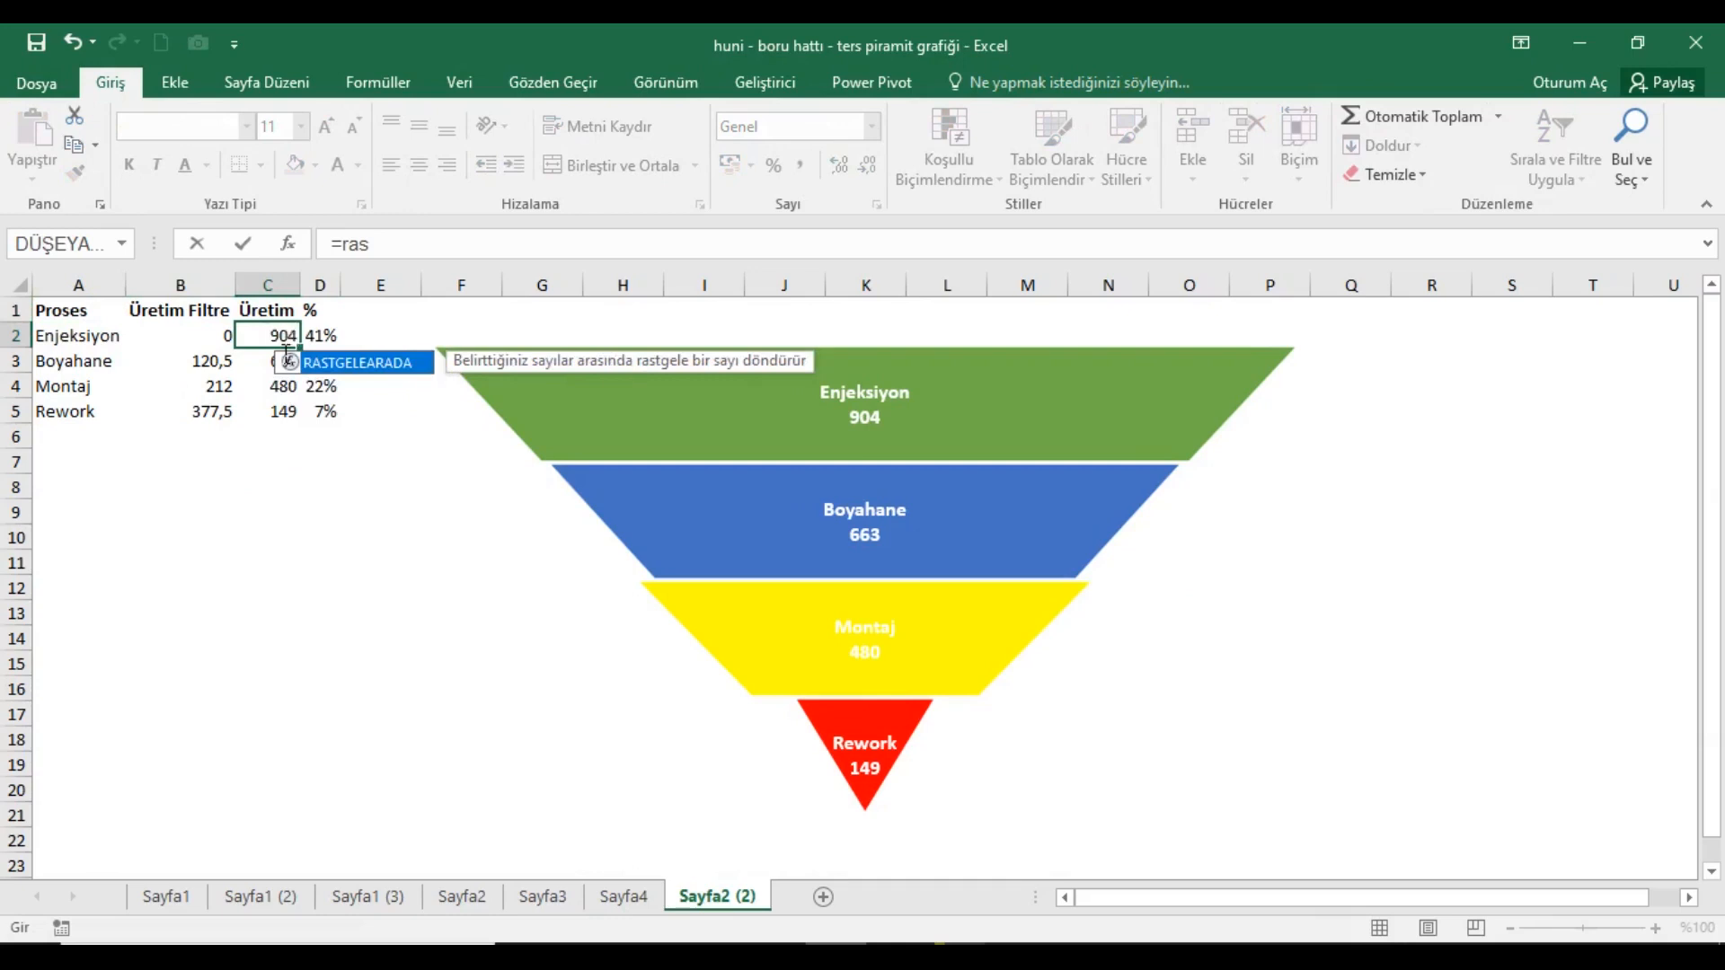
key("Tab")
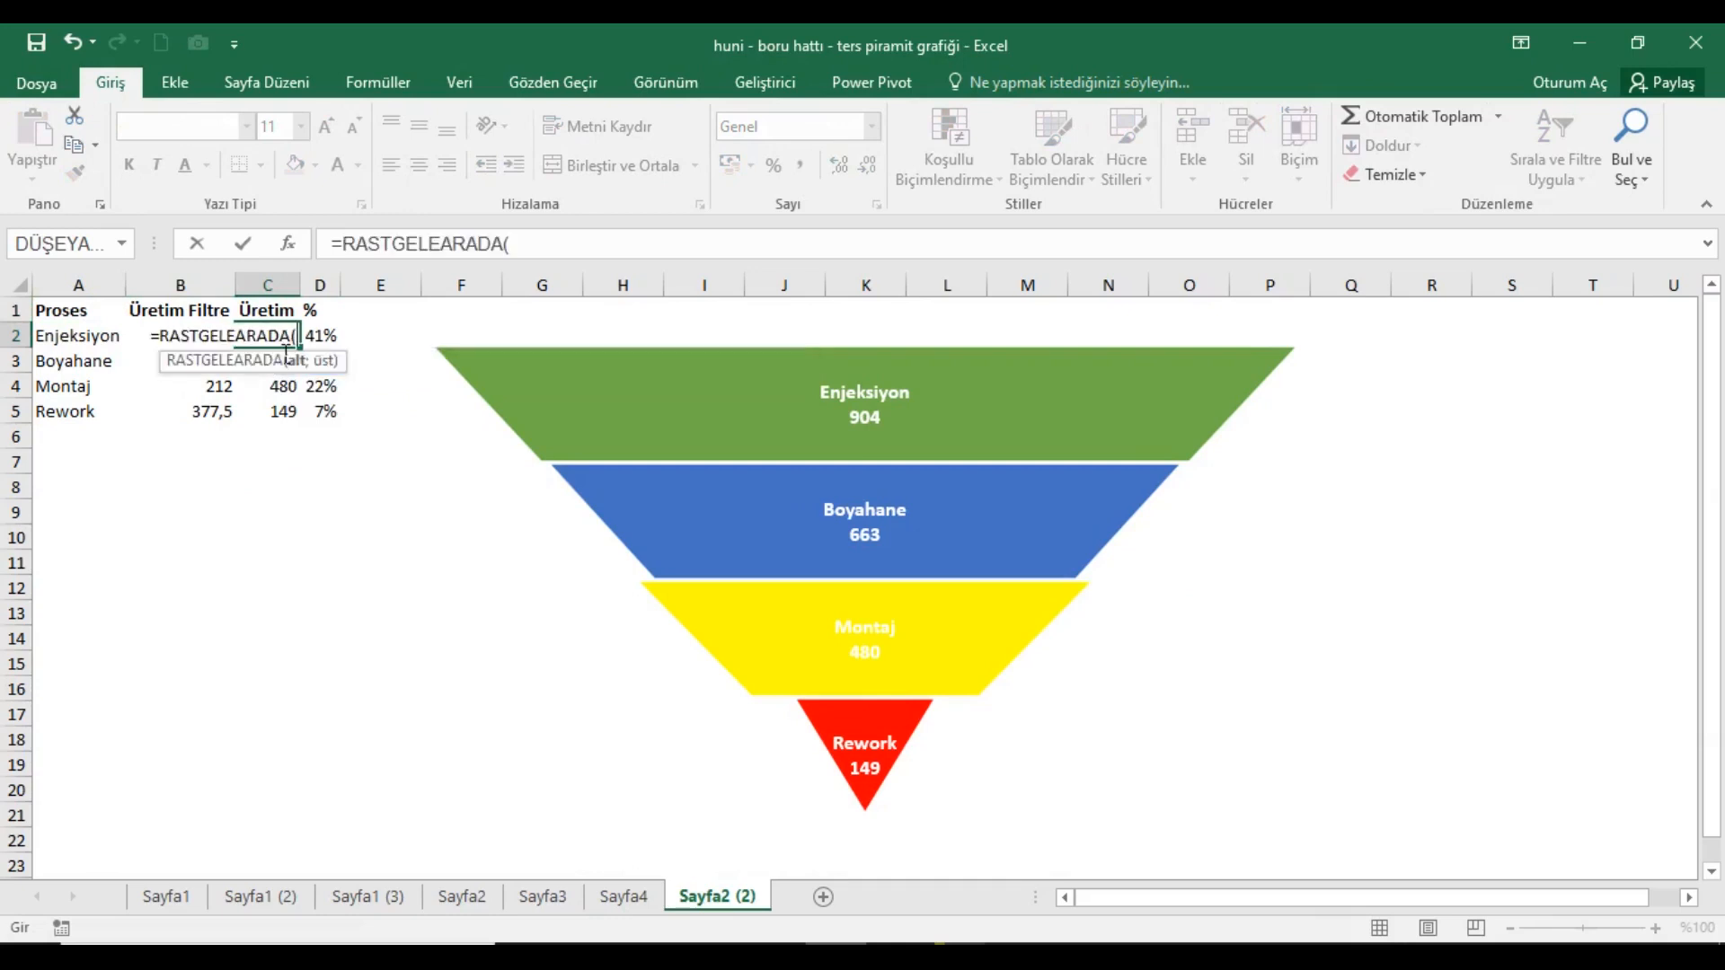
type("8")
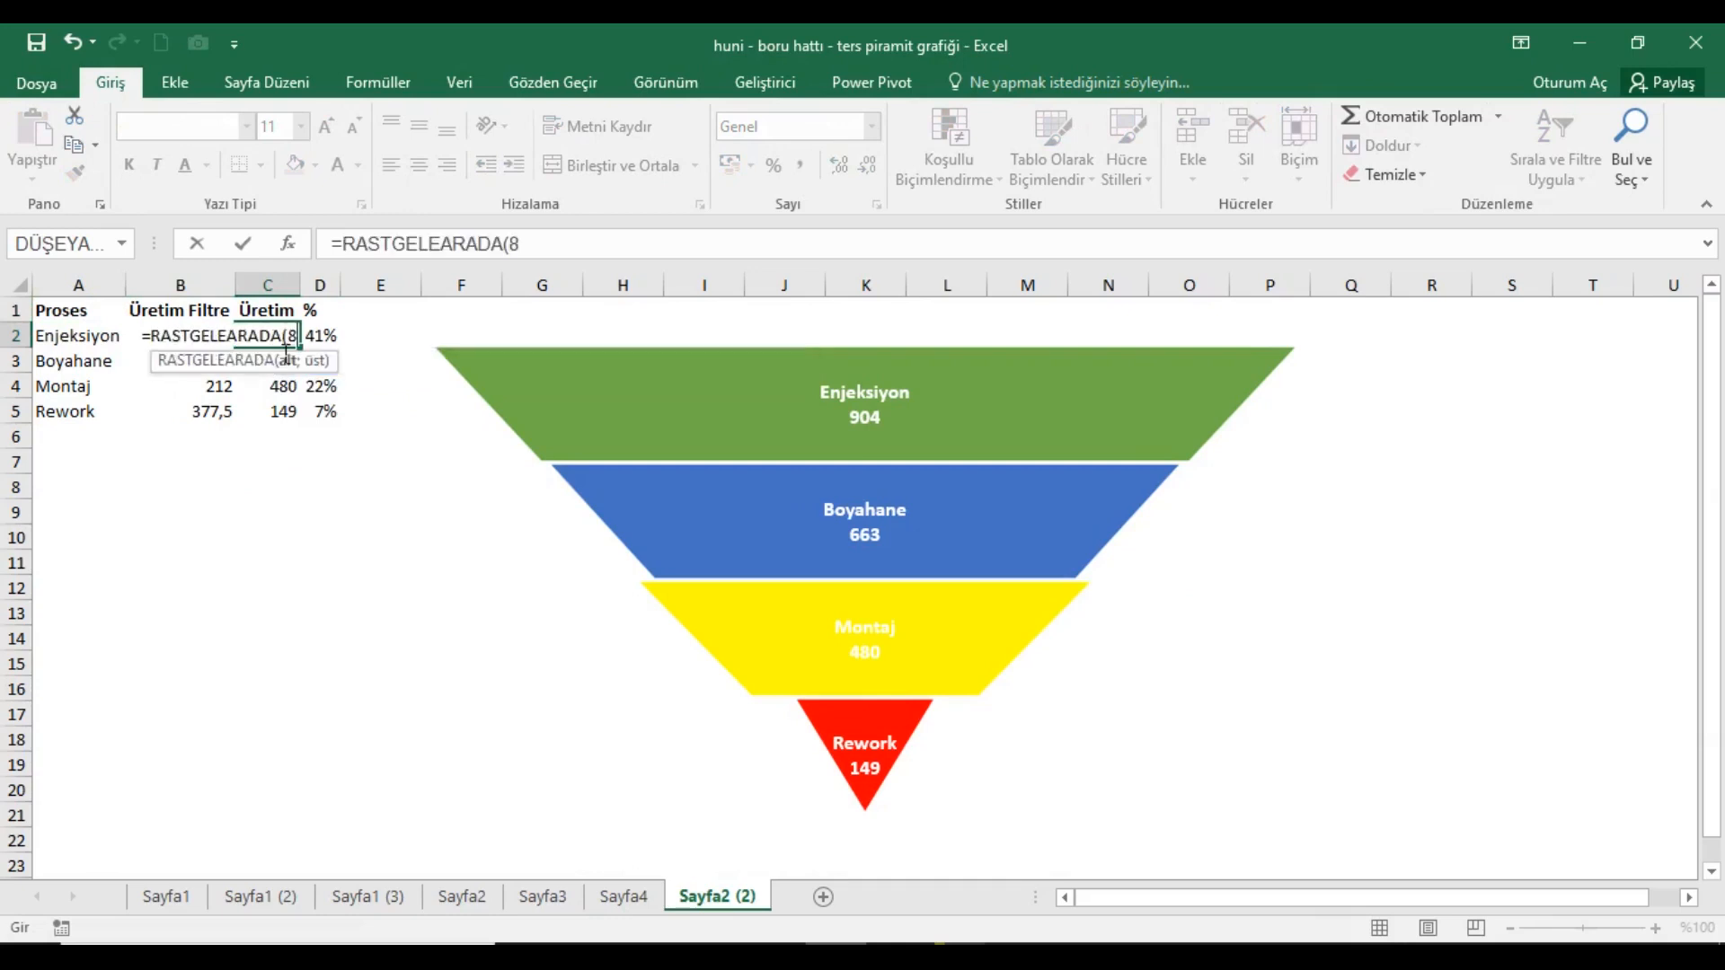
type("00;1")
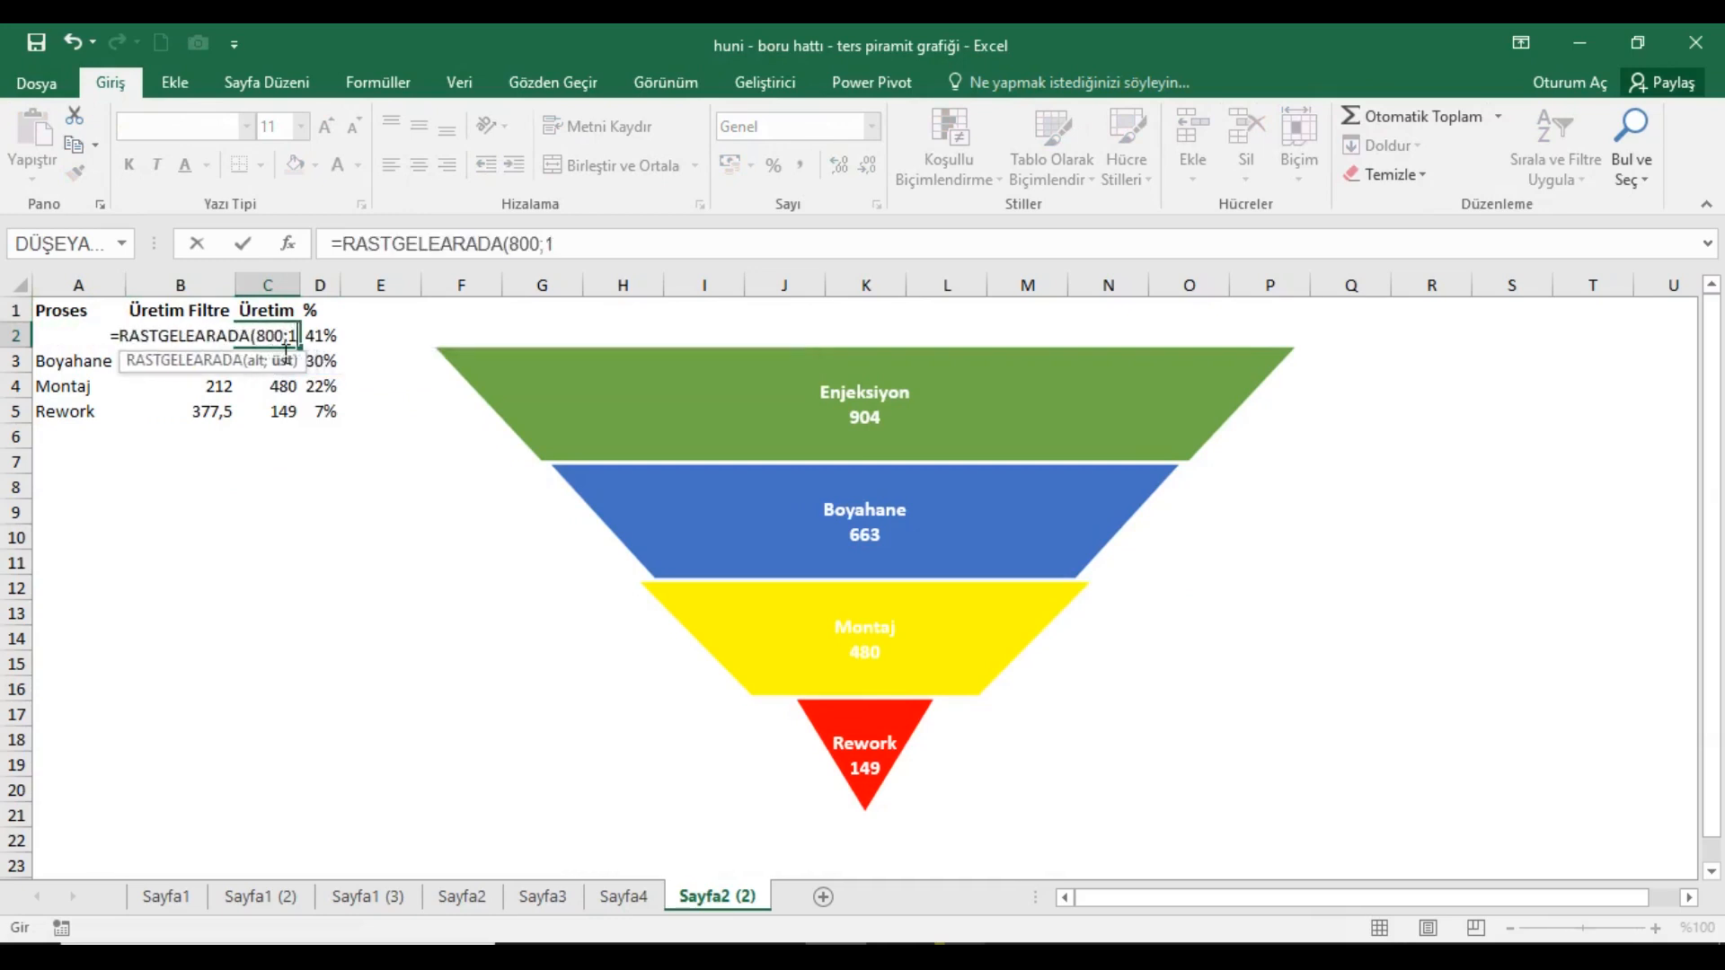
type("000)")
key("Return")
Fill the random formula down into C3 for Boyahane and change it to =RASTGELEARADA(500;800).
key("ctrl+d")
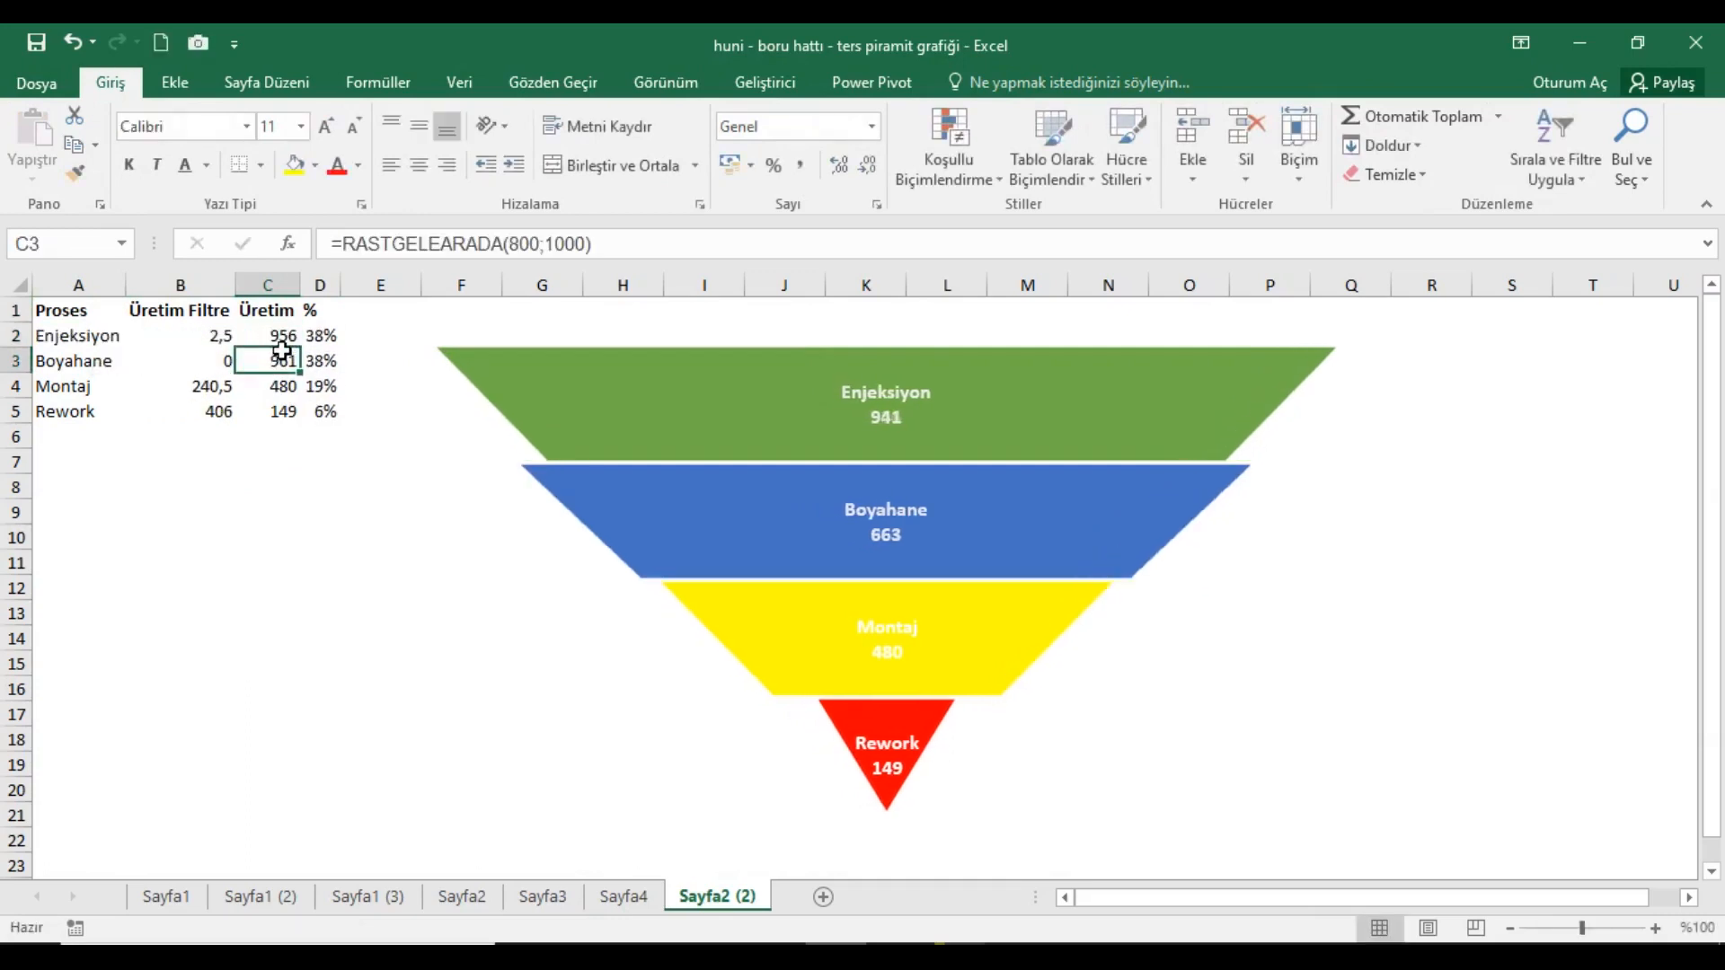
left_click(520, 244)
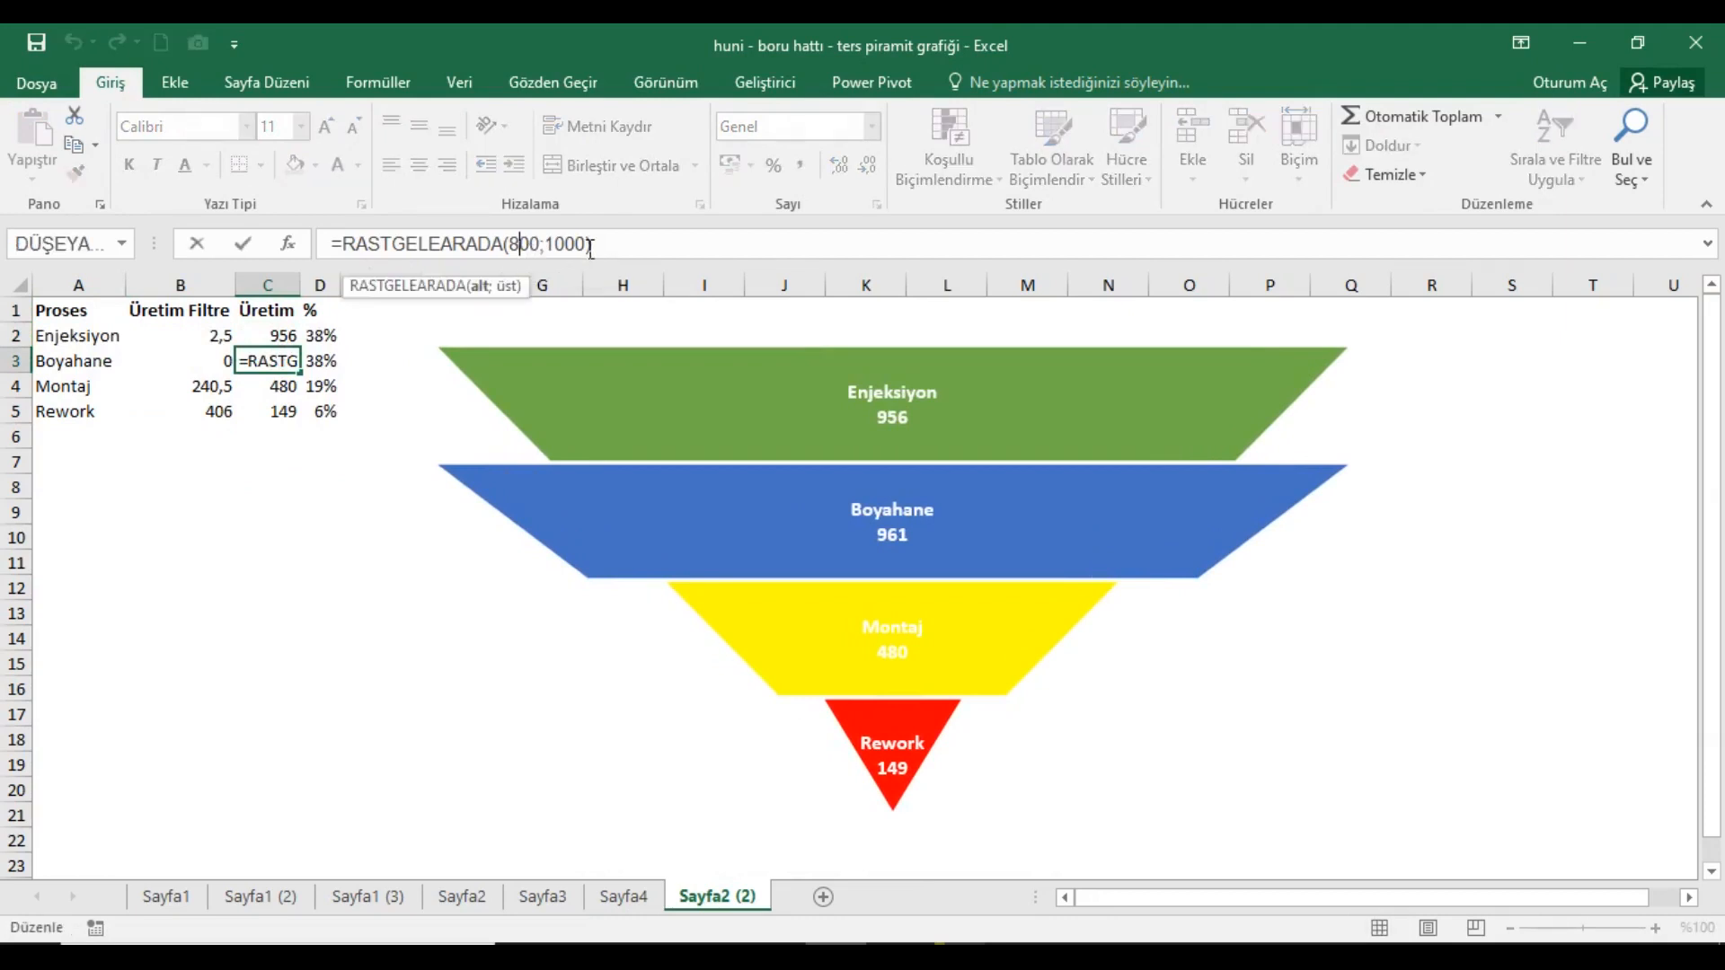
key("BackSpace")
type("5")
key("BackSpace")
key("BackSpace")
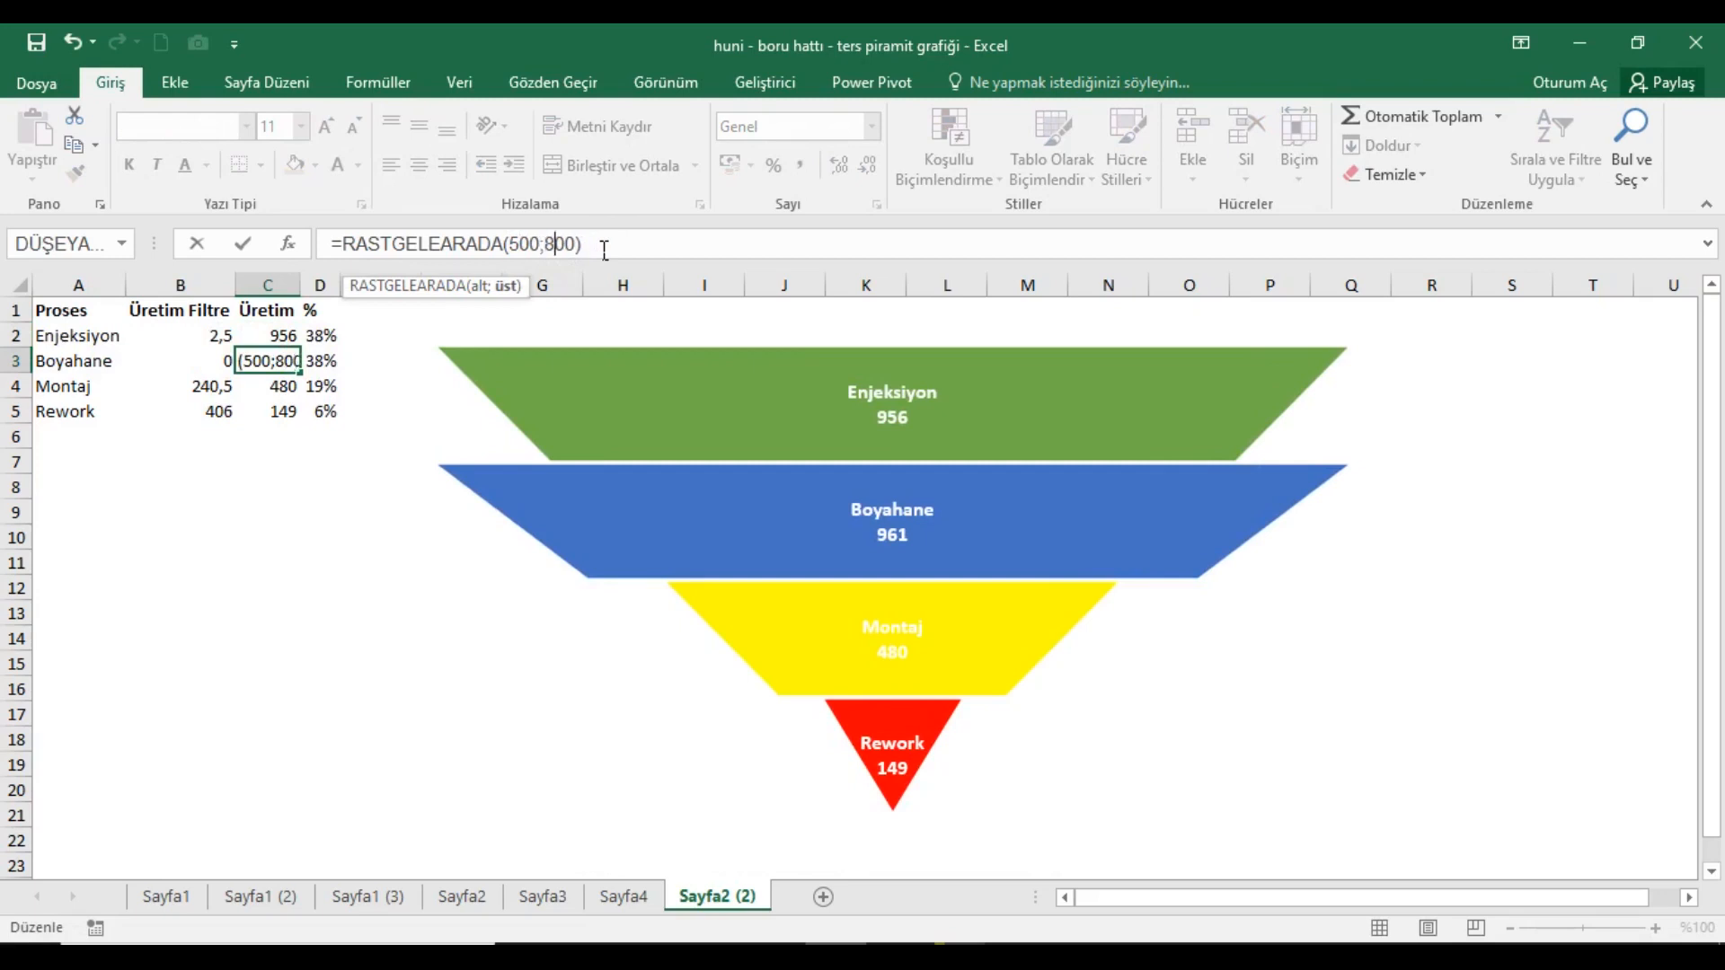
key("Return")
Fill the random formula down into C4 for Montaj and change it to =RASTGELEARADA(300;500).
key("ctrl+d")
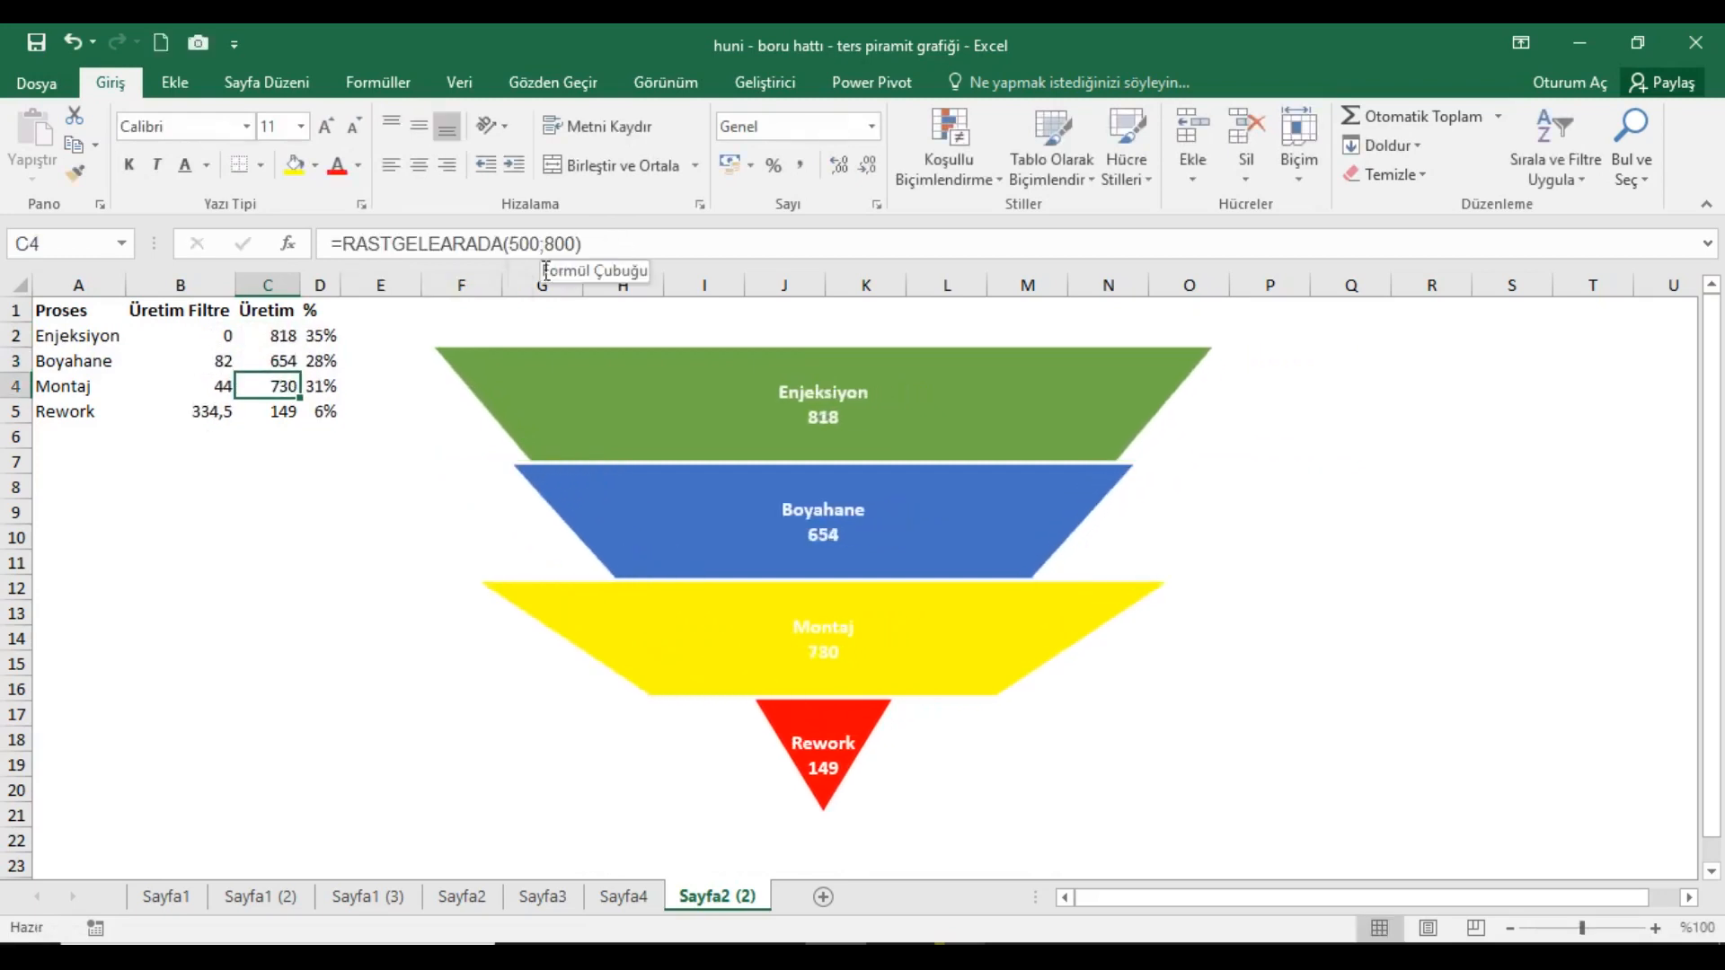
left_click(521, 244)
key("BackSpace")
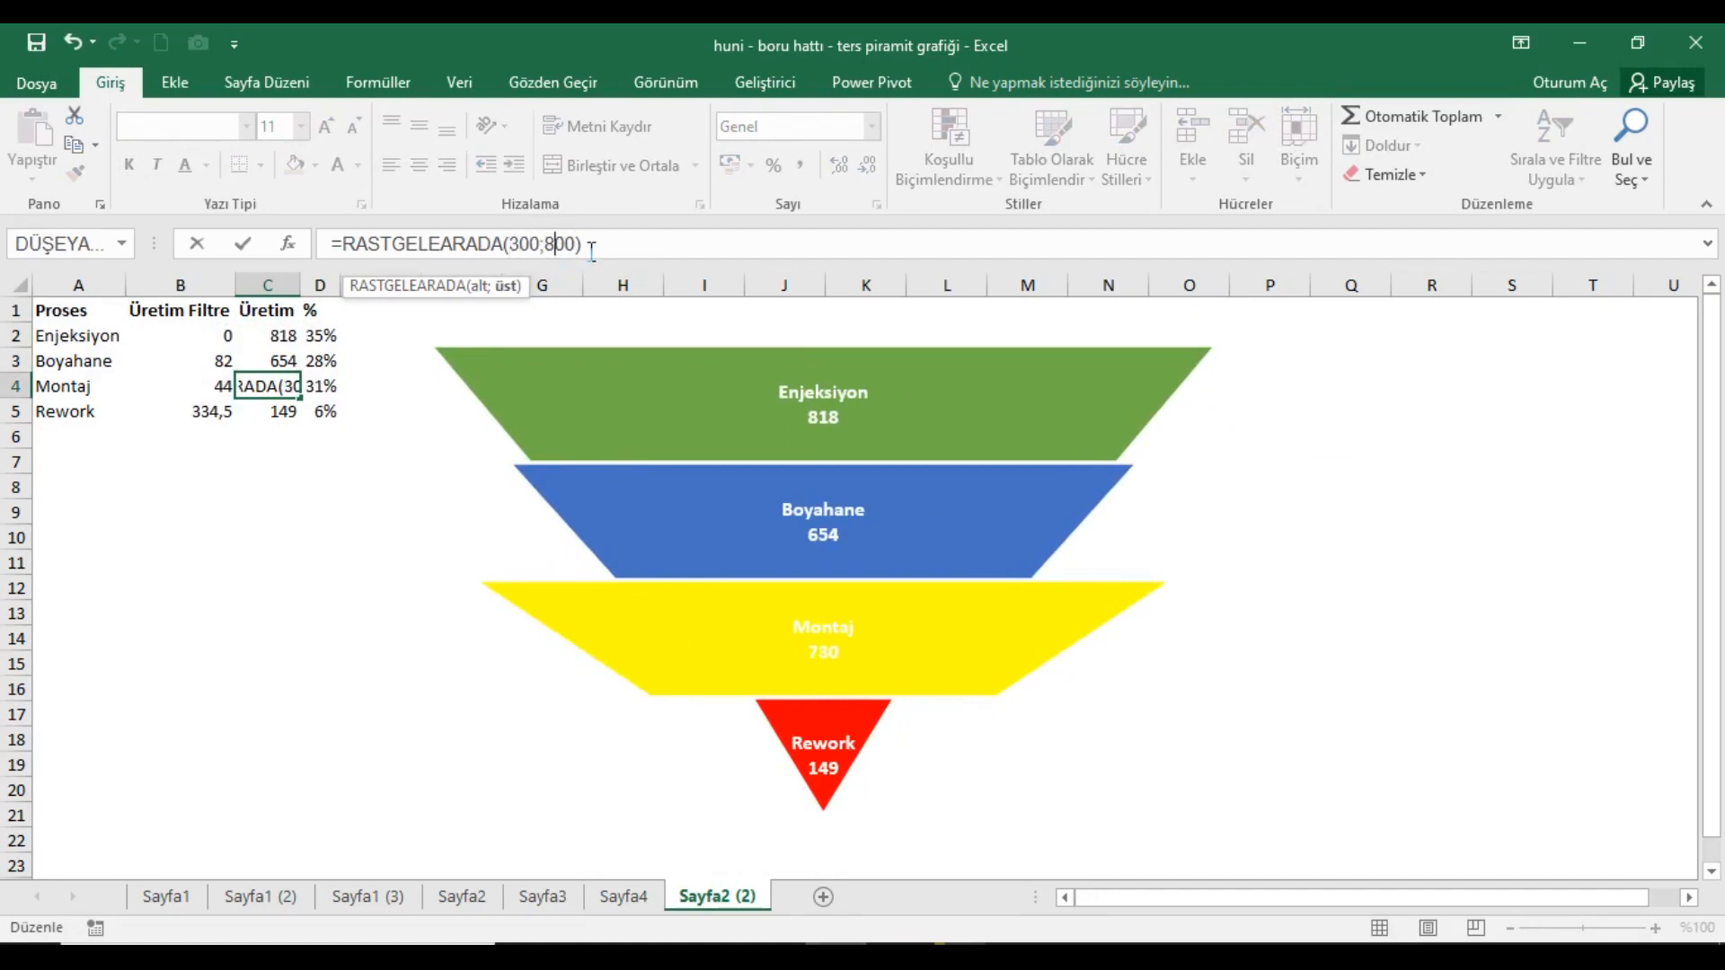
key("BackSpace")
type("5")
key("Return")
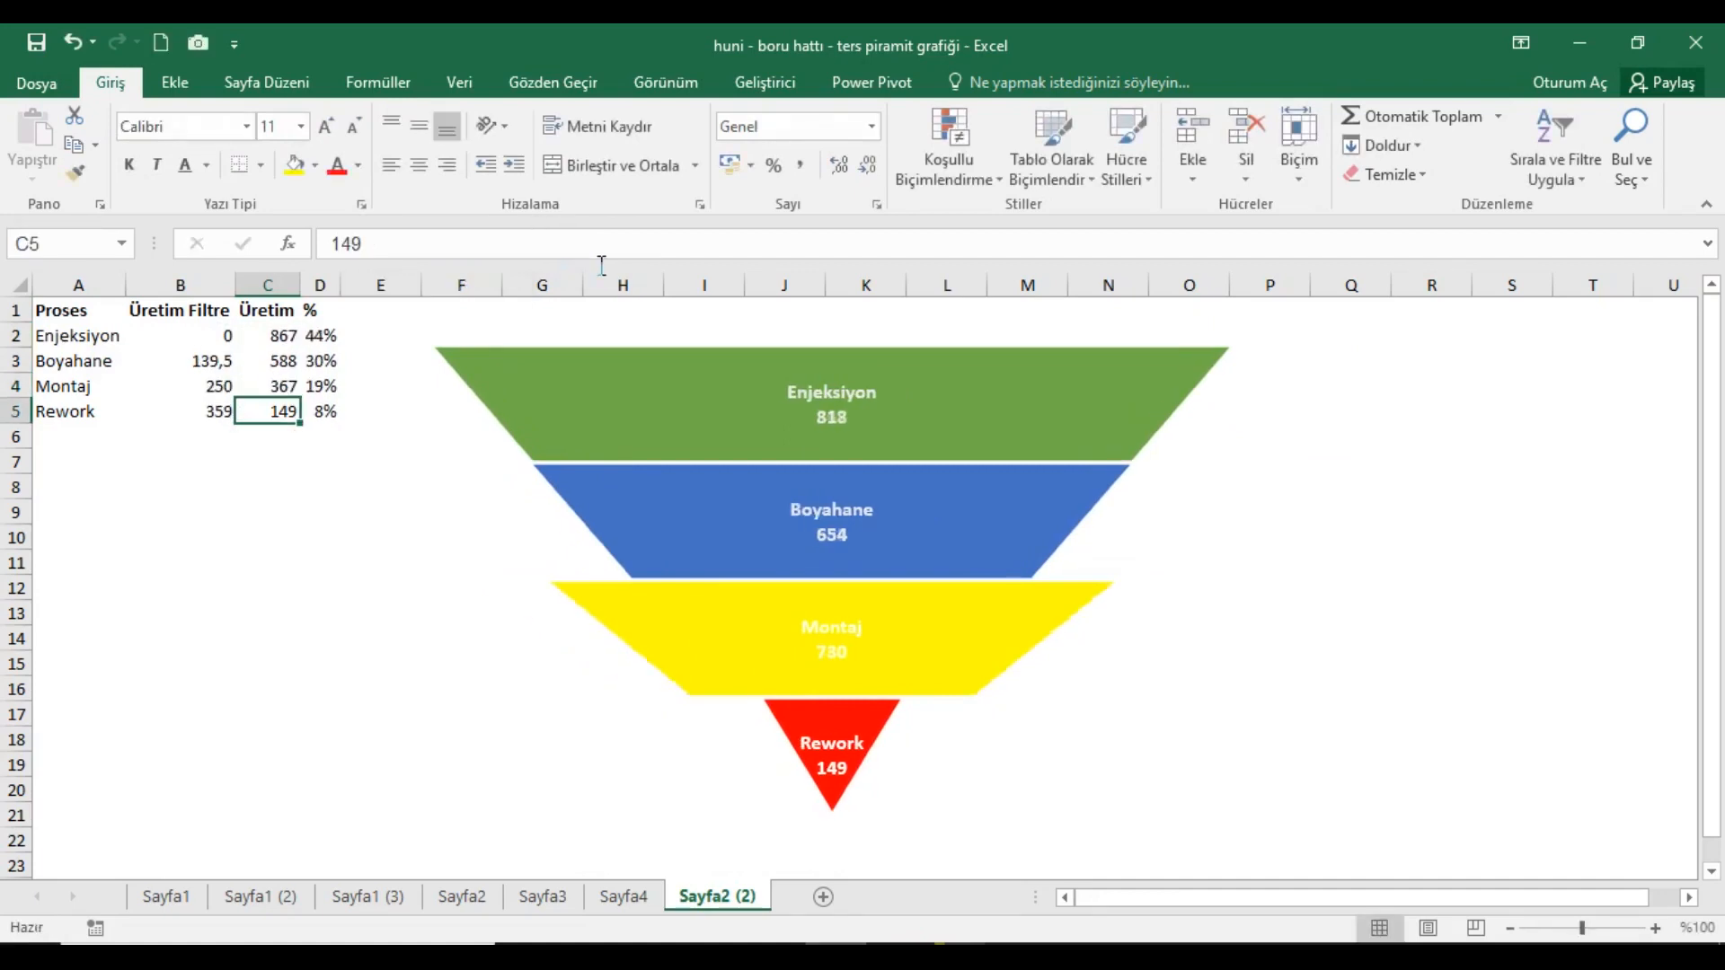
Fill the random formula down into C5 for Rework, set its lower limit to 100, replace its upper limit, and return to A1.
key("ctrl+d")
left_click(539, 246)
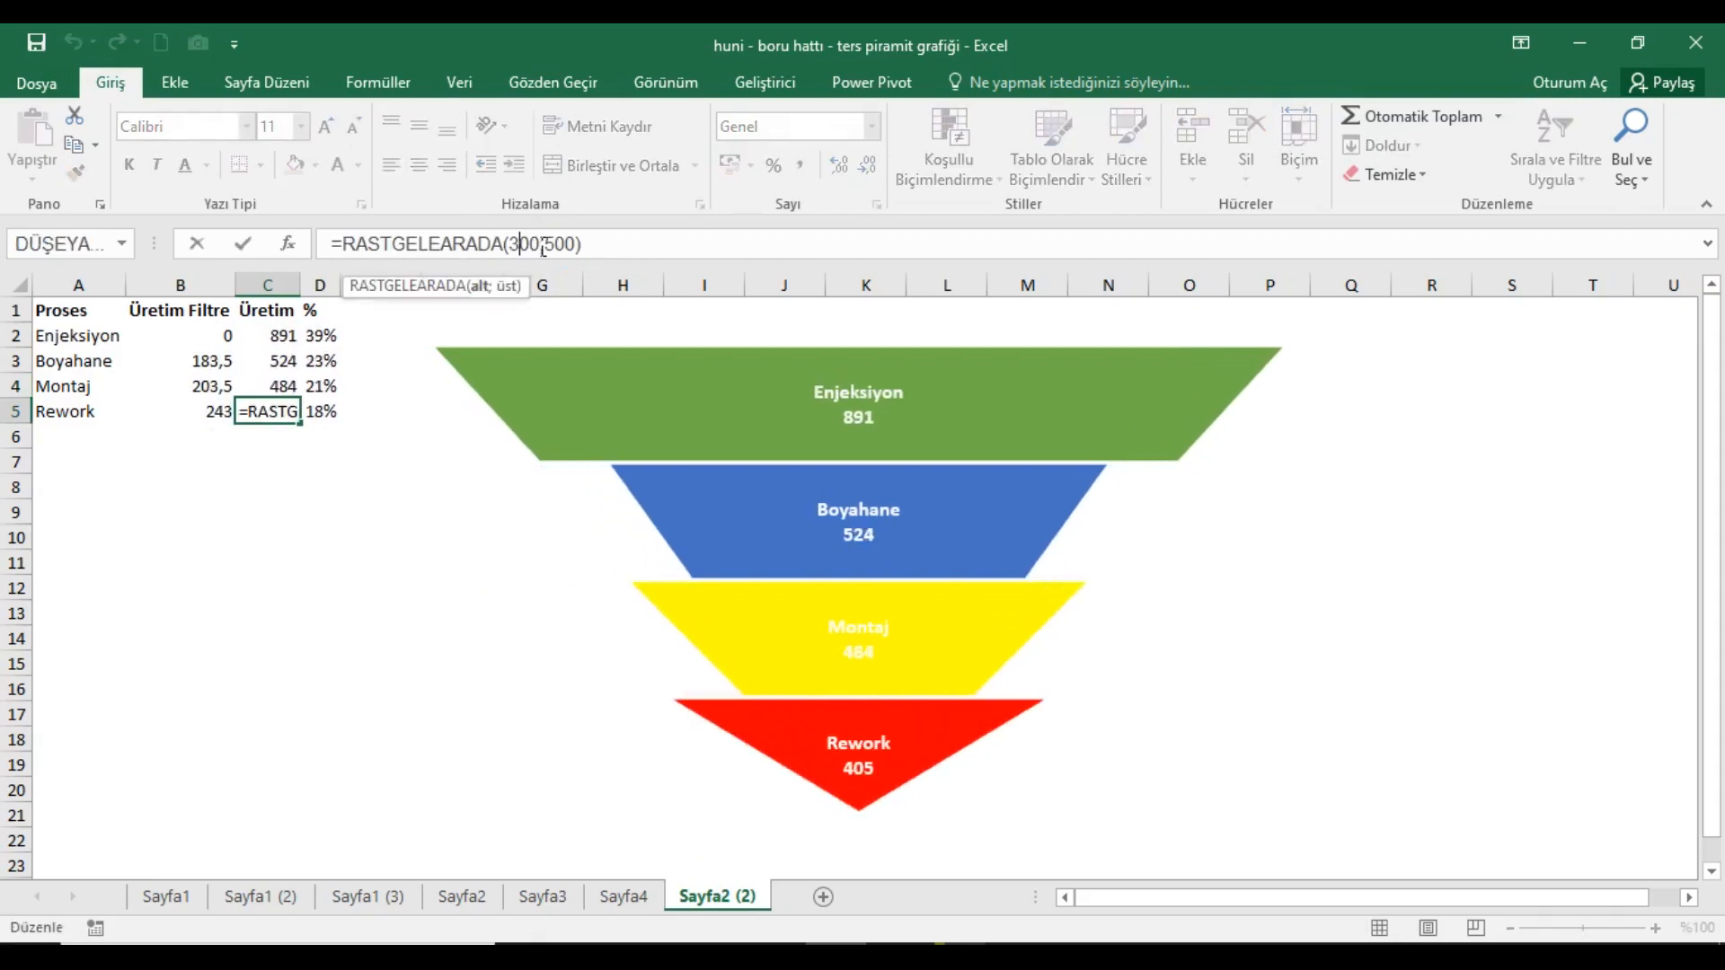
key("BackSpace")
type("1")
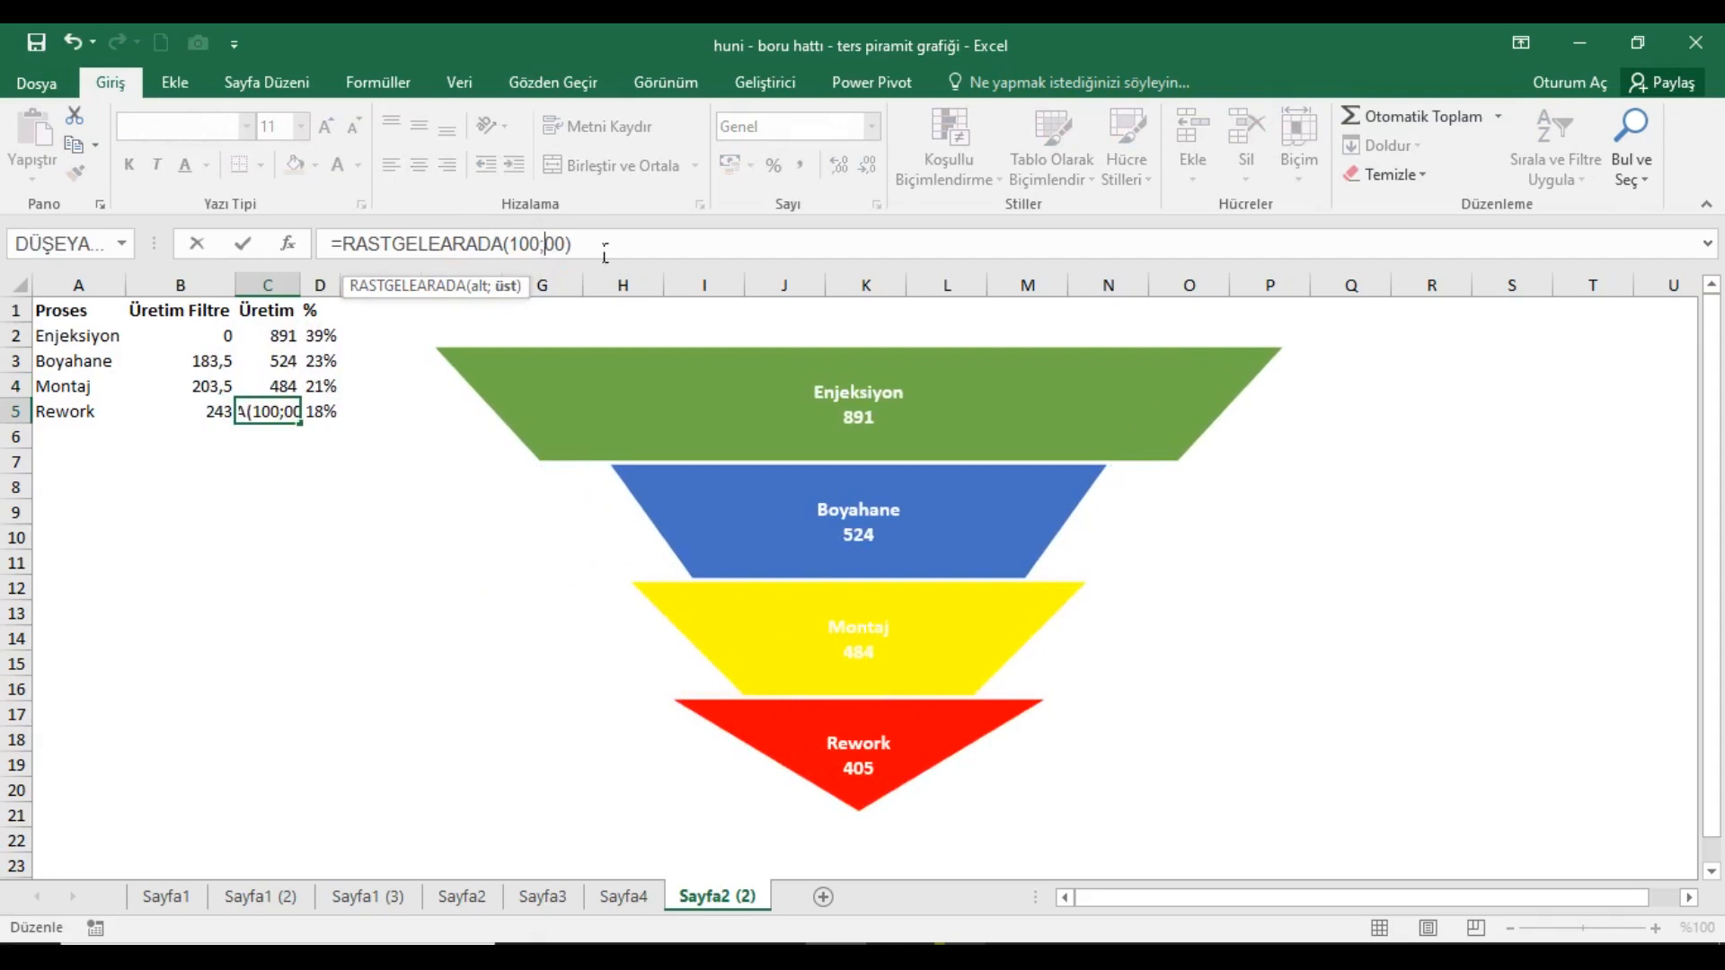
key("Return")
key("ctrl+Home")
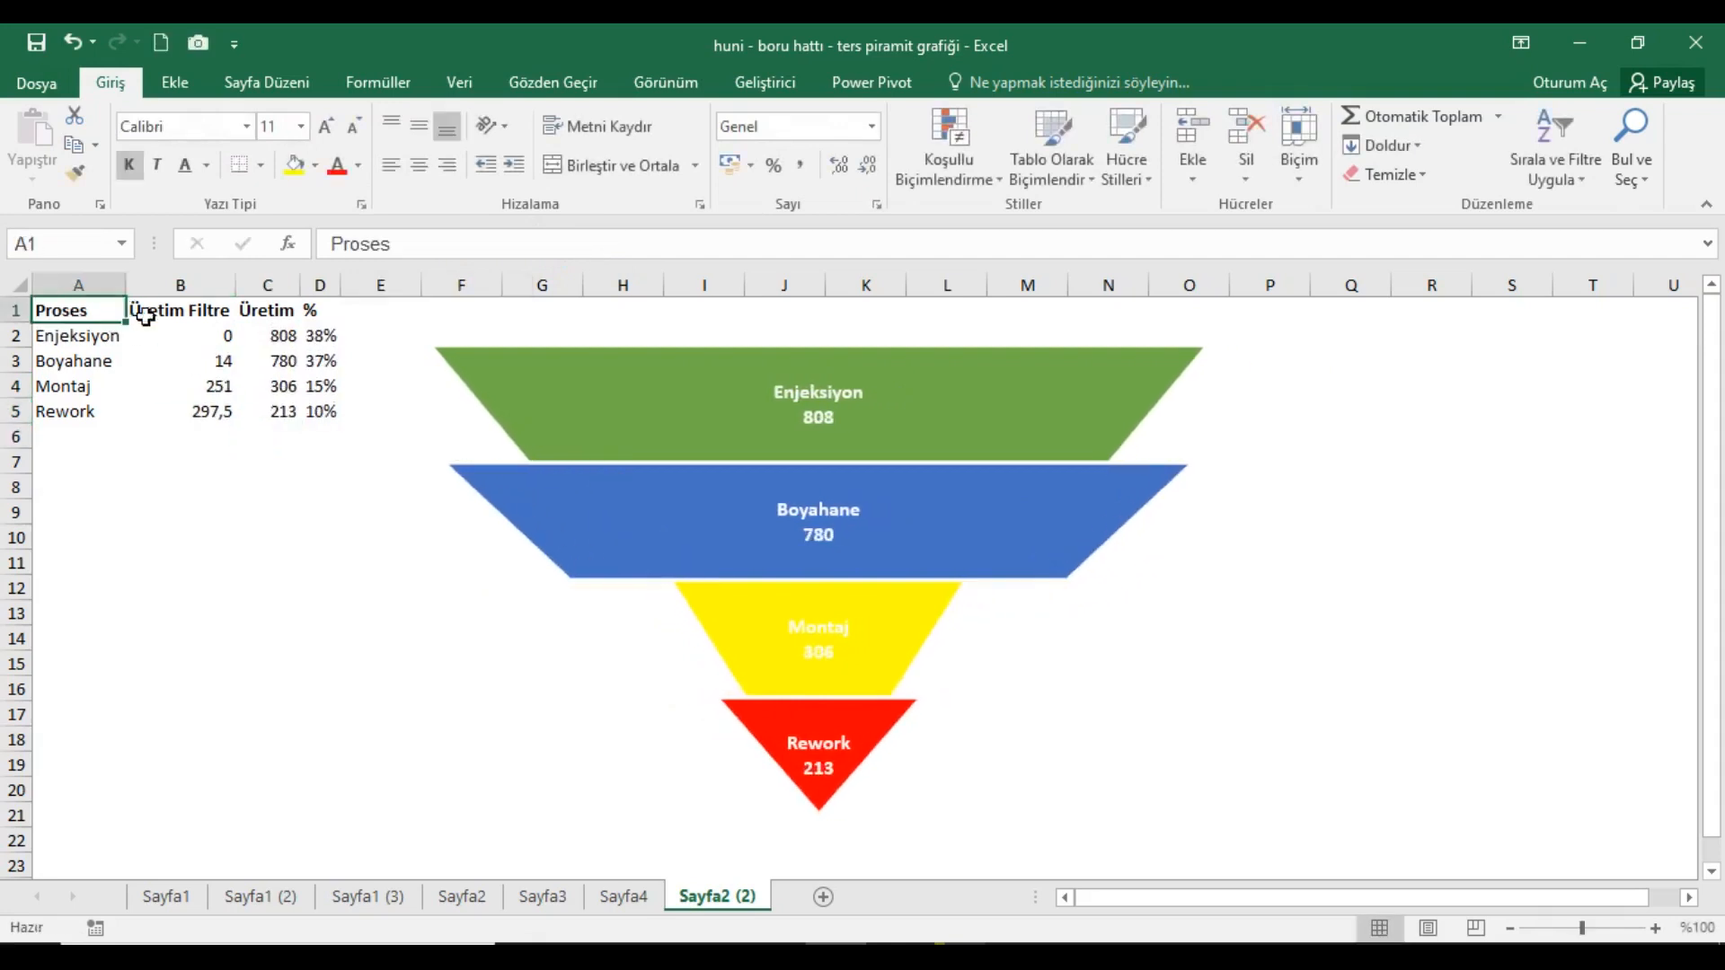
Recalculate the workbook repeatedly to see the funnel chart respond to new random production values.
left_click(378, 81)
left_click(1558, 128)
left_click(1556, 126)
left_click(1555, 126)
left_click(1555, 125)
left_click(1555, 126)
left_click(1555, 126)
left_click(1556, 126)
left_click(1556, 125)
left_click(1549, 129)
left_click(1549, 131)
left_click(1549, 132)
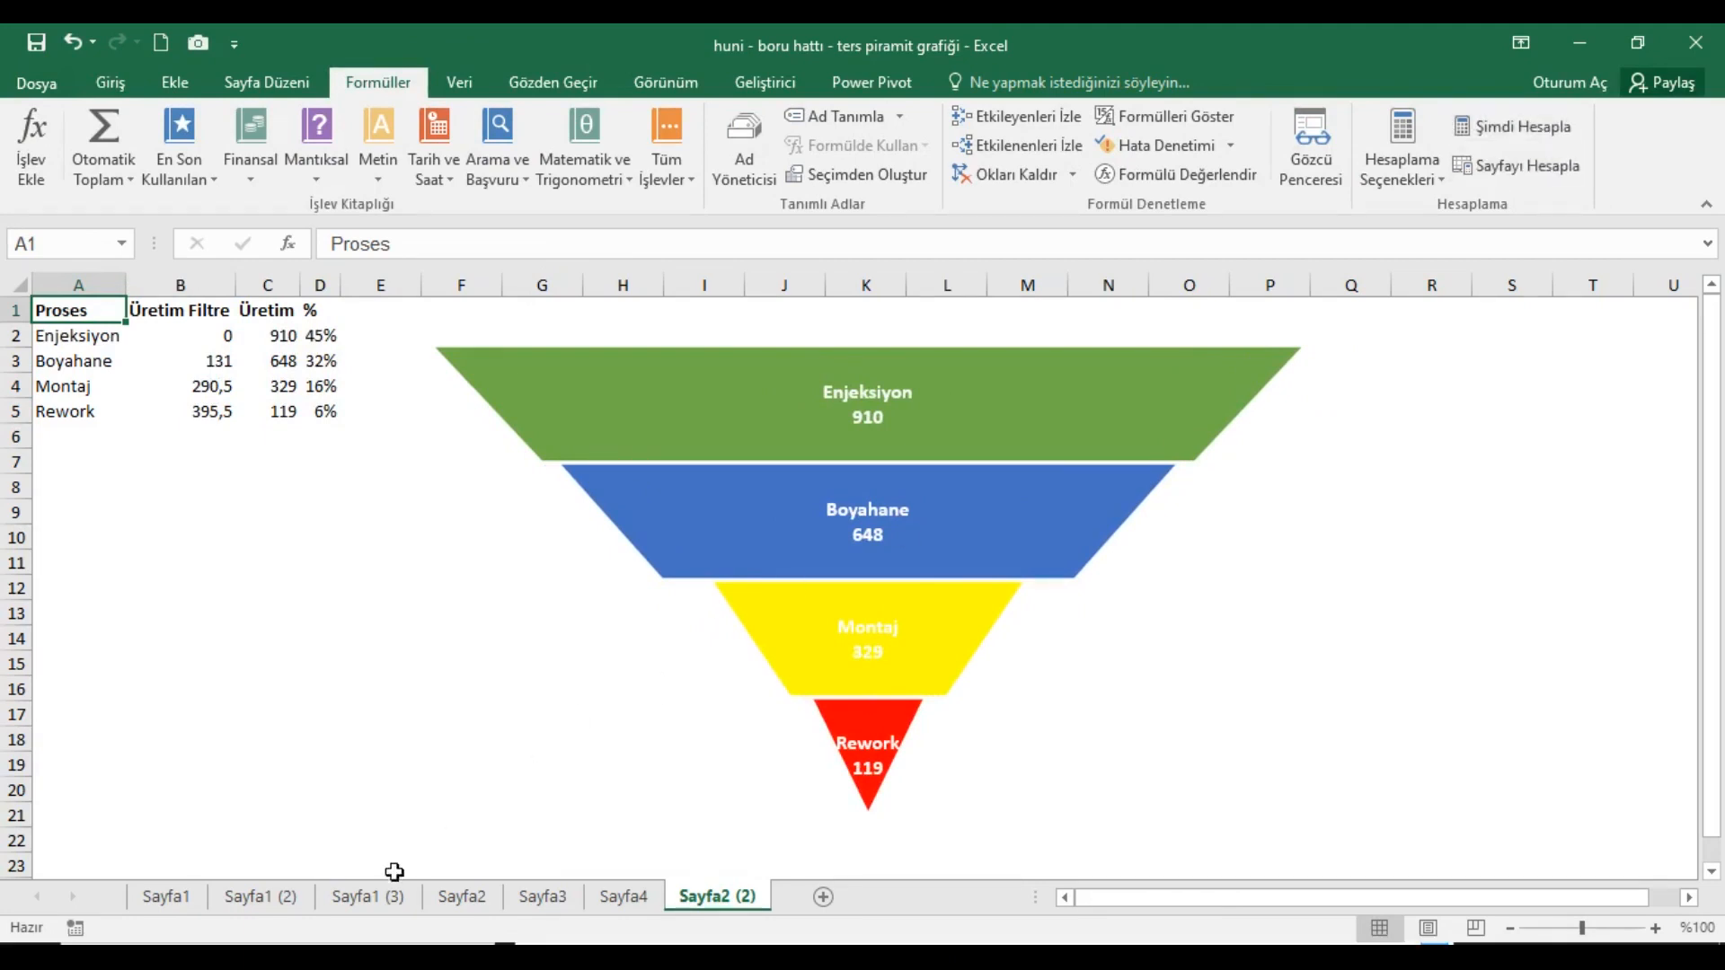
Copy the process table A1:C8 from Sayfa1 (3) and paste only its values into Sayfa3 at A1.
left_click(370, 896)
left_click_drag(96, 313, 222, 495)
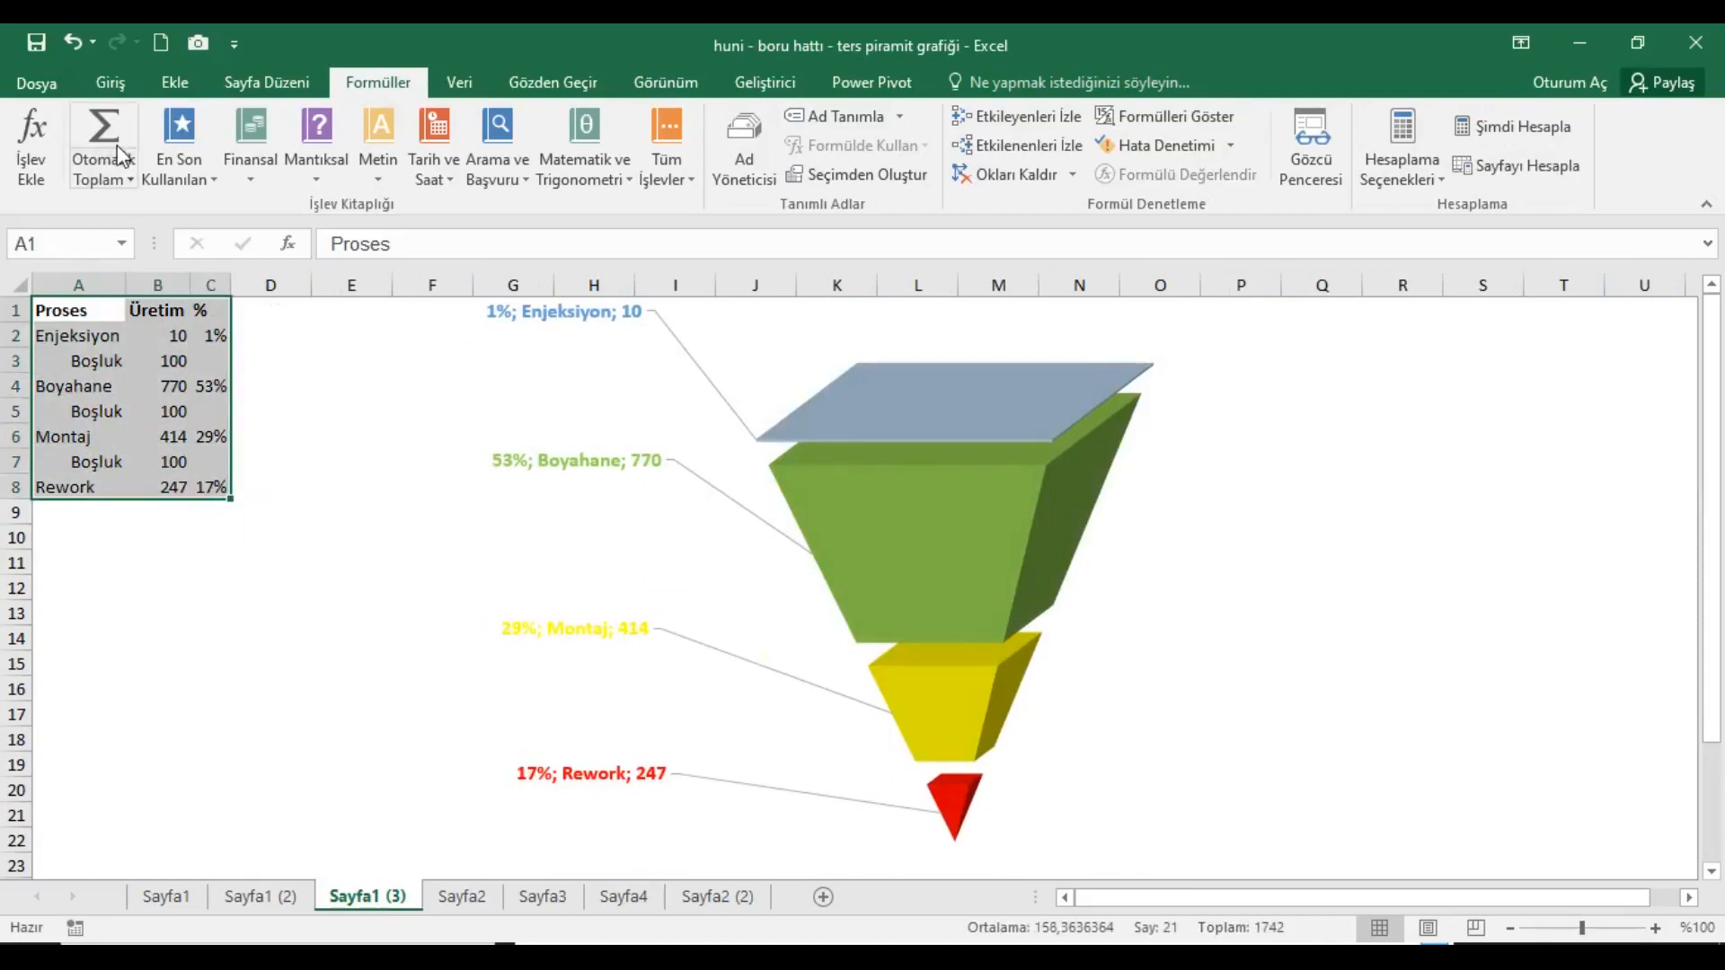
left_click(109, 82)
left_click(74, 143)
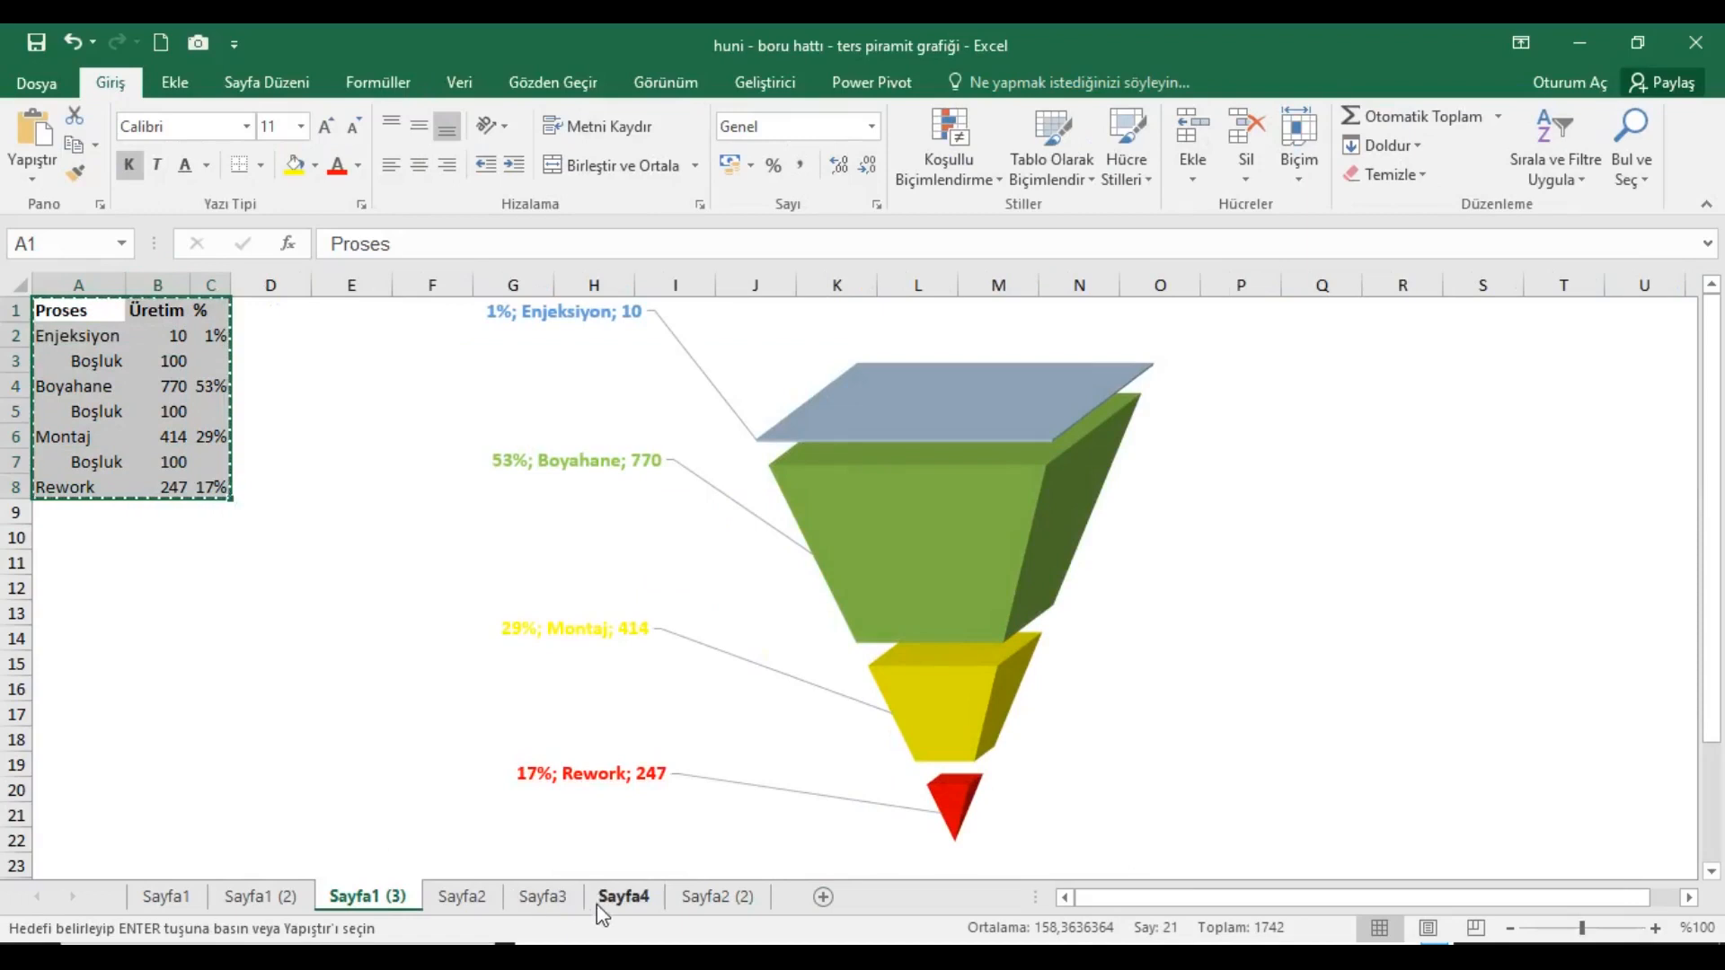
left_click(542, 895)
right_click(79, 311)
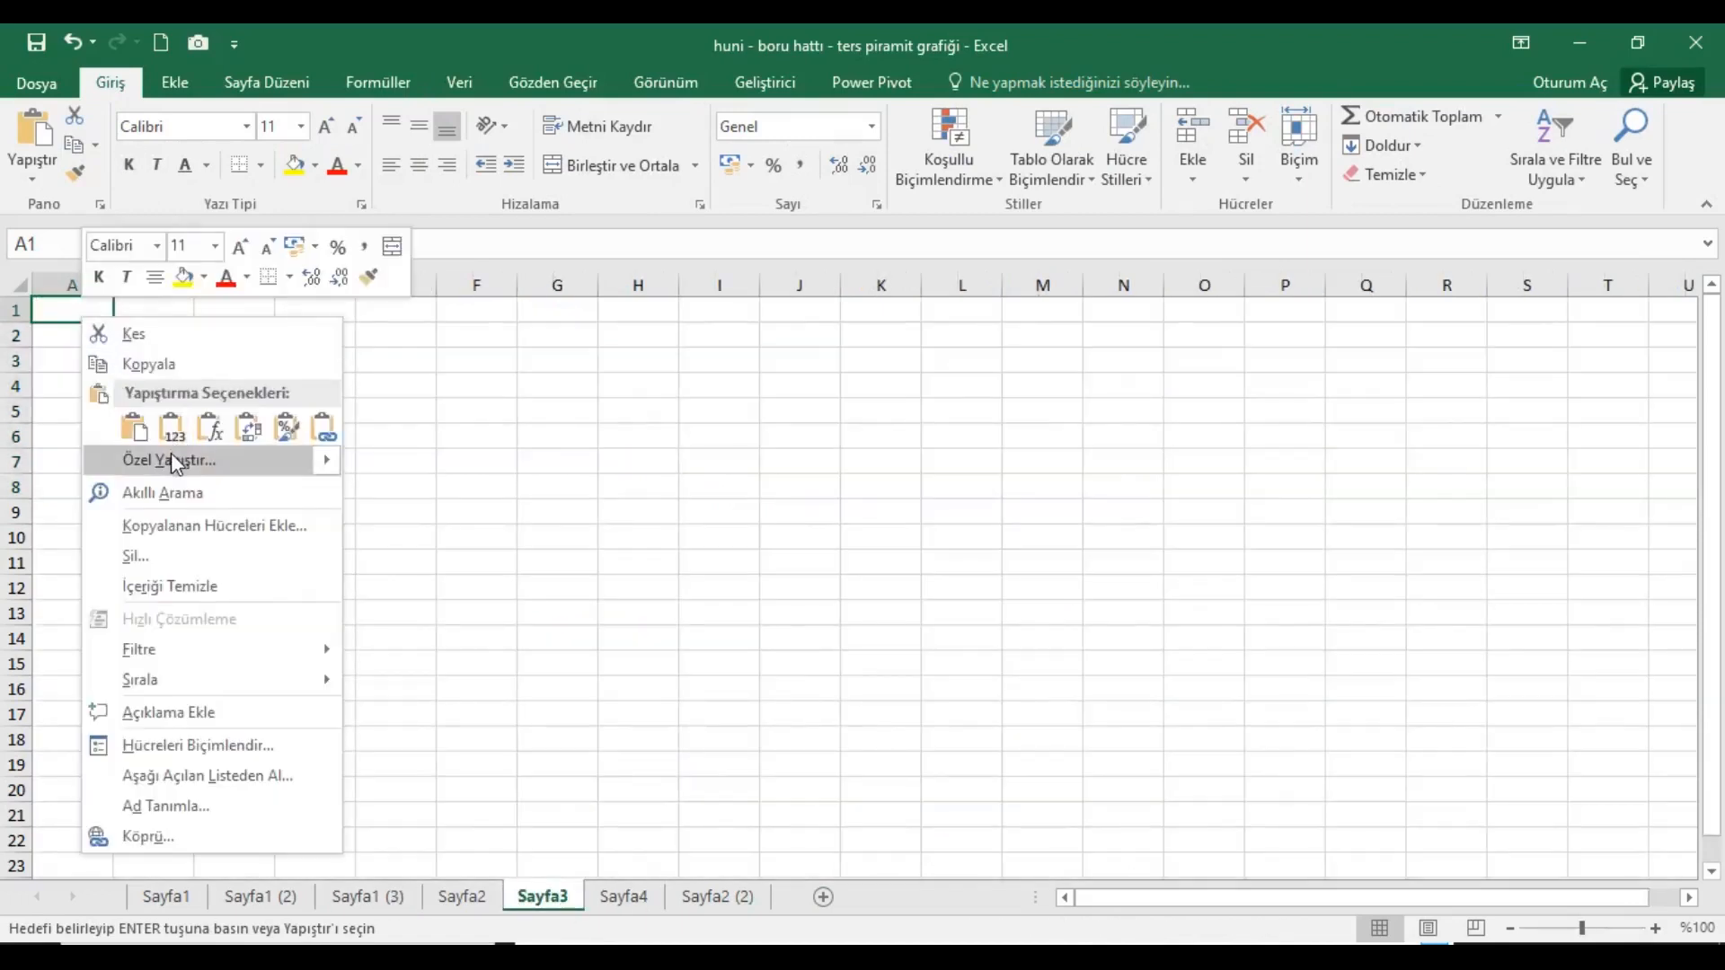
left_click(139, 457)
left_click(84, 336)
left_click(400, 597)
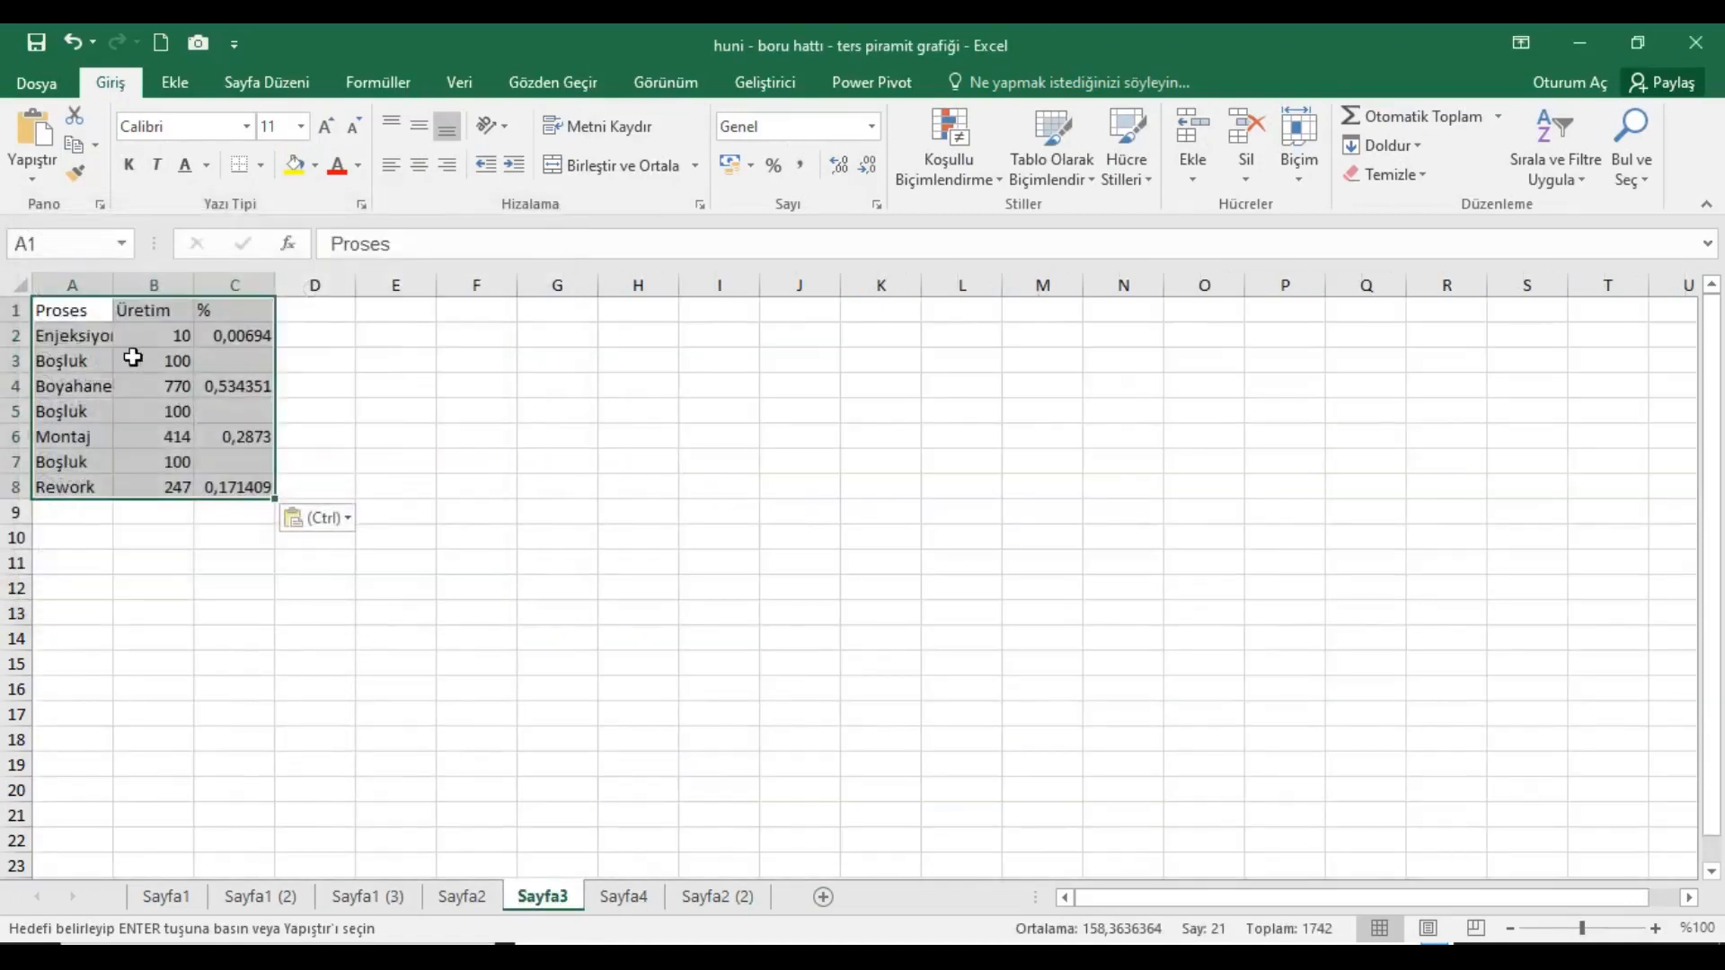
Paste the copied table's formats onto the values in Sayfa3 and autofit the column widths.
right_click(88, 330)
left_click(140, 458)
left_click(77, 351)
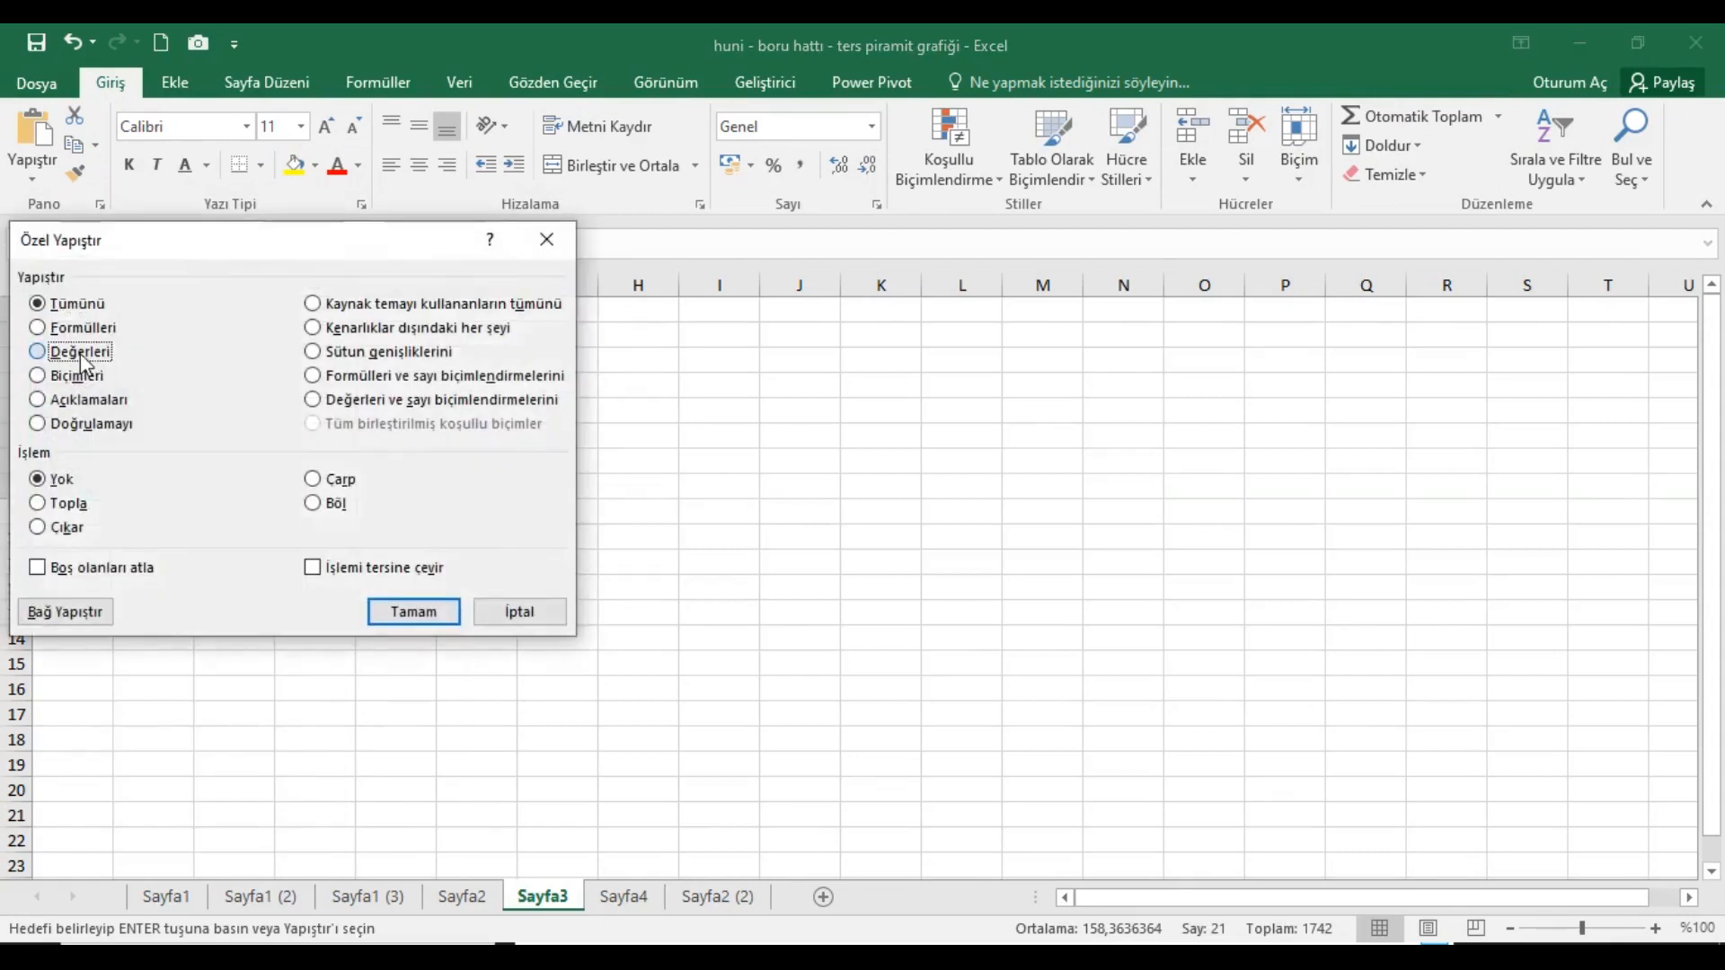
left_click(79, 378)
left_click(395, 611)
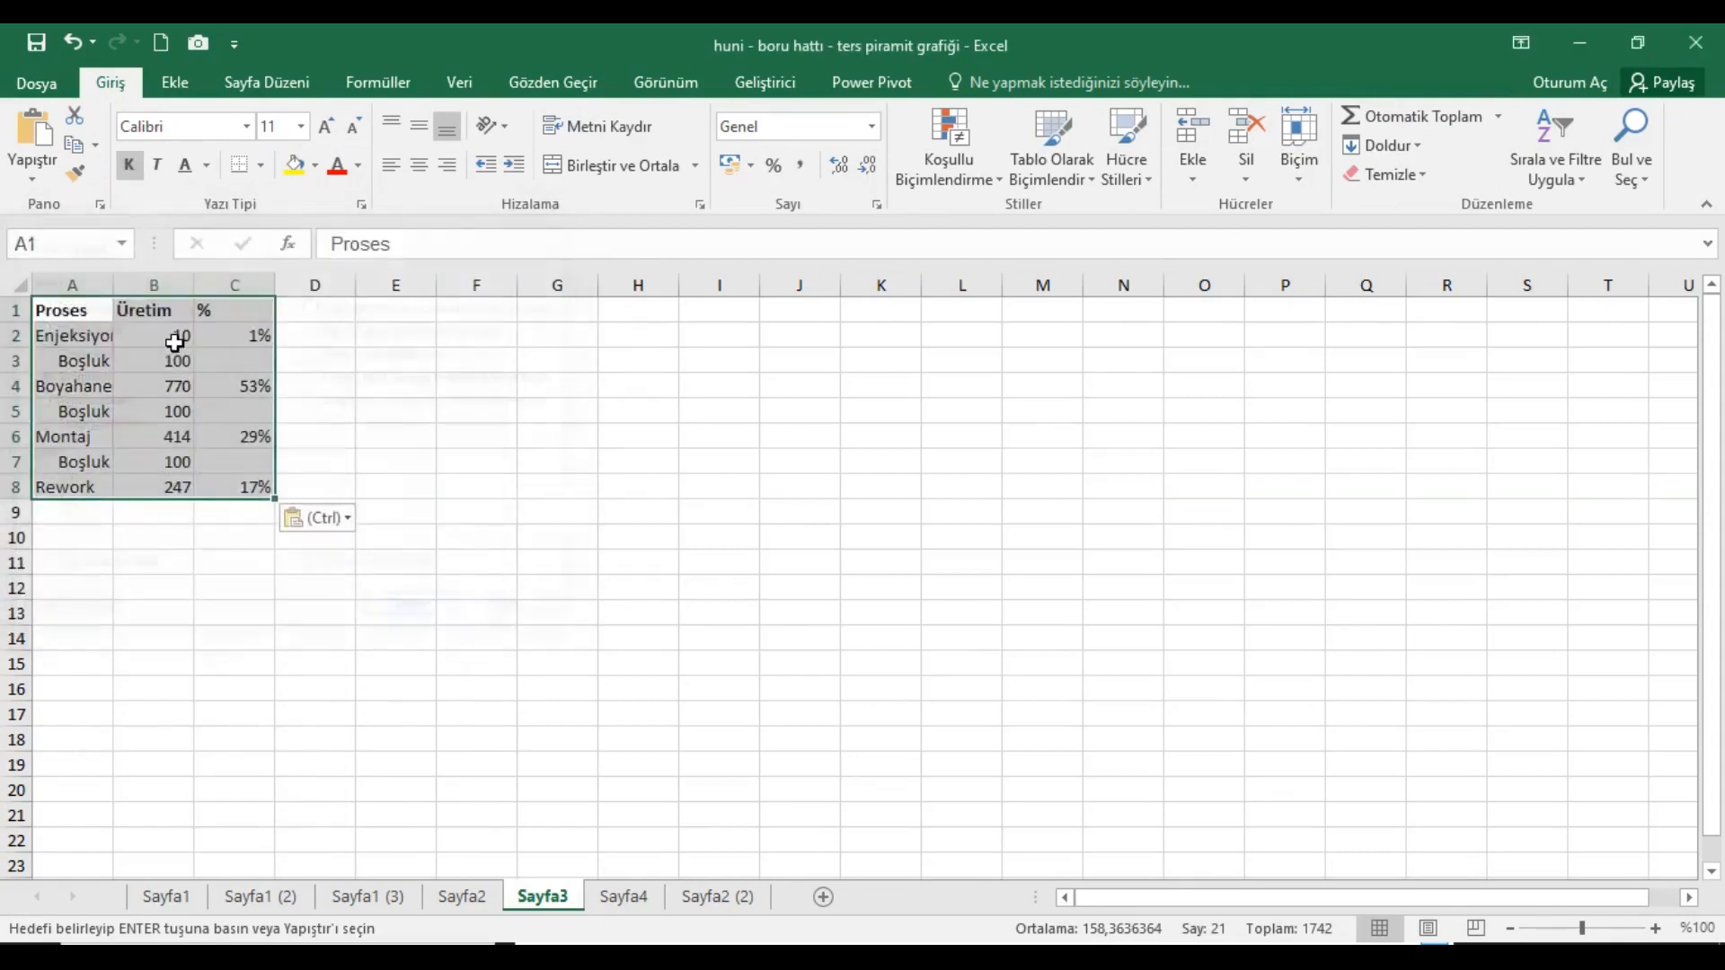
left_click(22, 286)
double_click(120, 297)
Set the Üretim value for Enjeksiyon in B2 to 990.
left_click(171, 340)
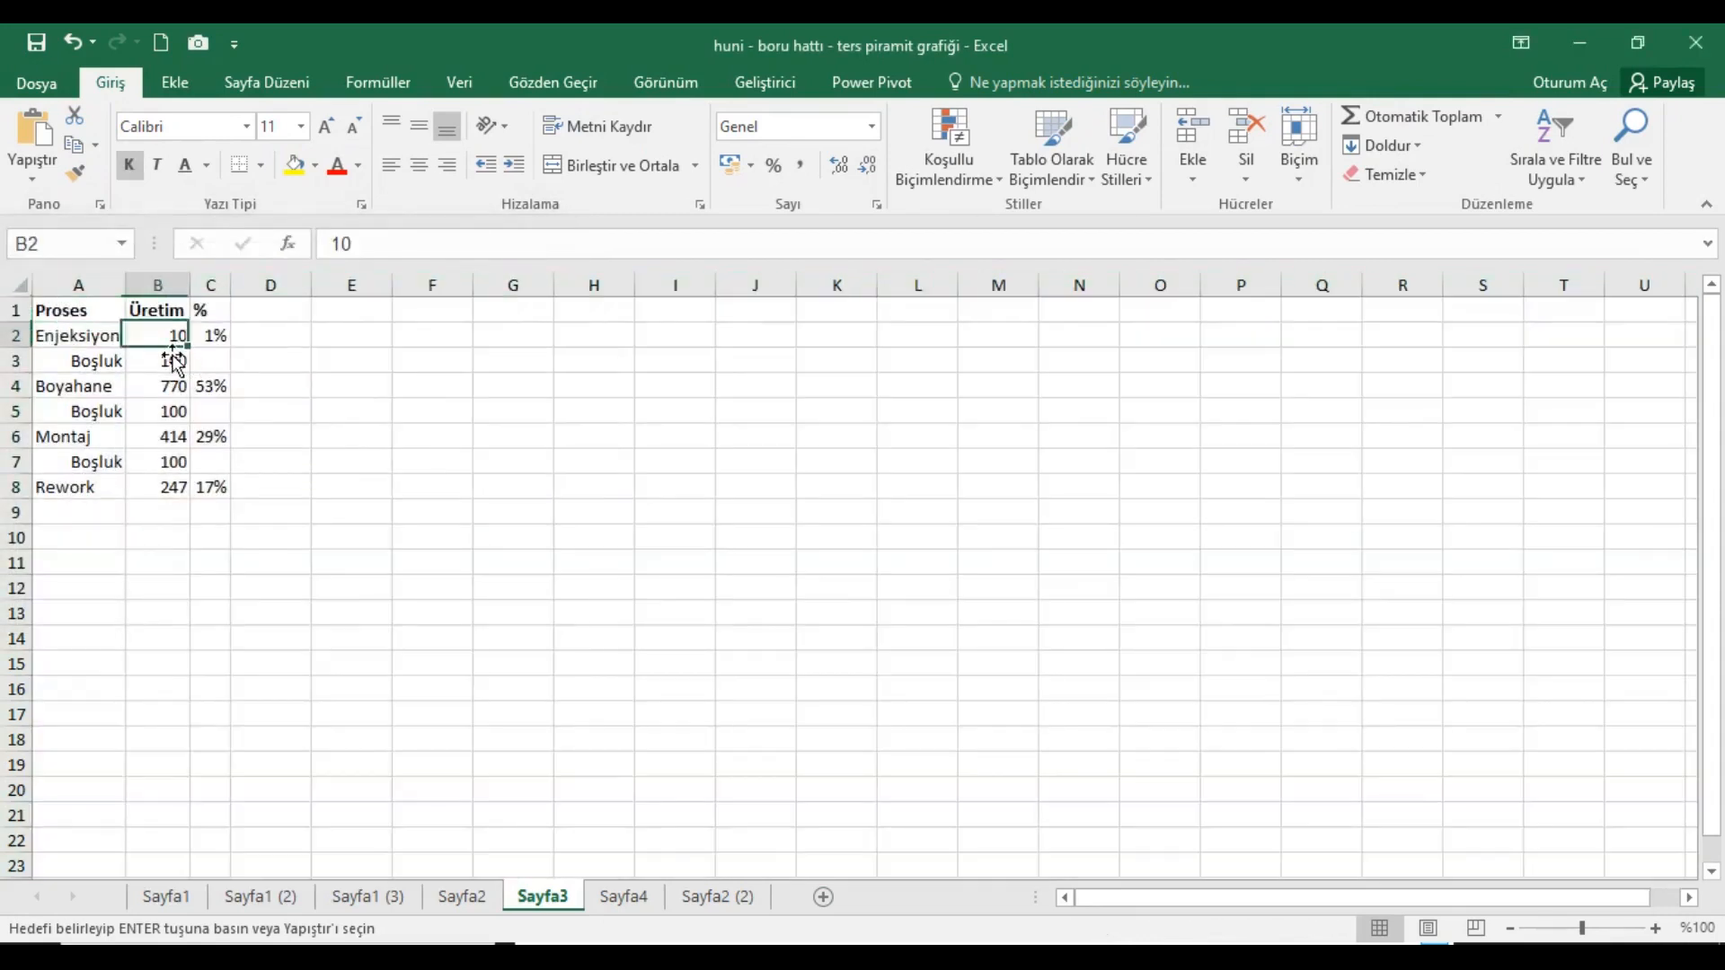
type("990")
left_click(296, 369)
Examine the production values of the processes and the Boşluk spacer rows between them.
left_click(171, 342)
left_click(187, 389)
left_click(178, 440)
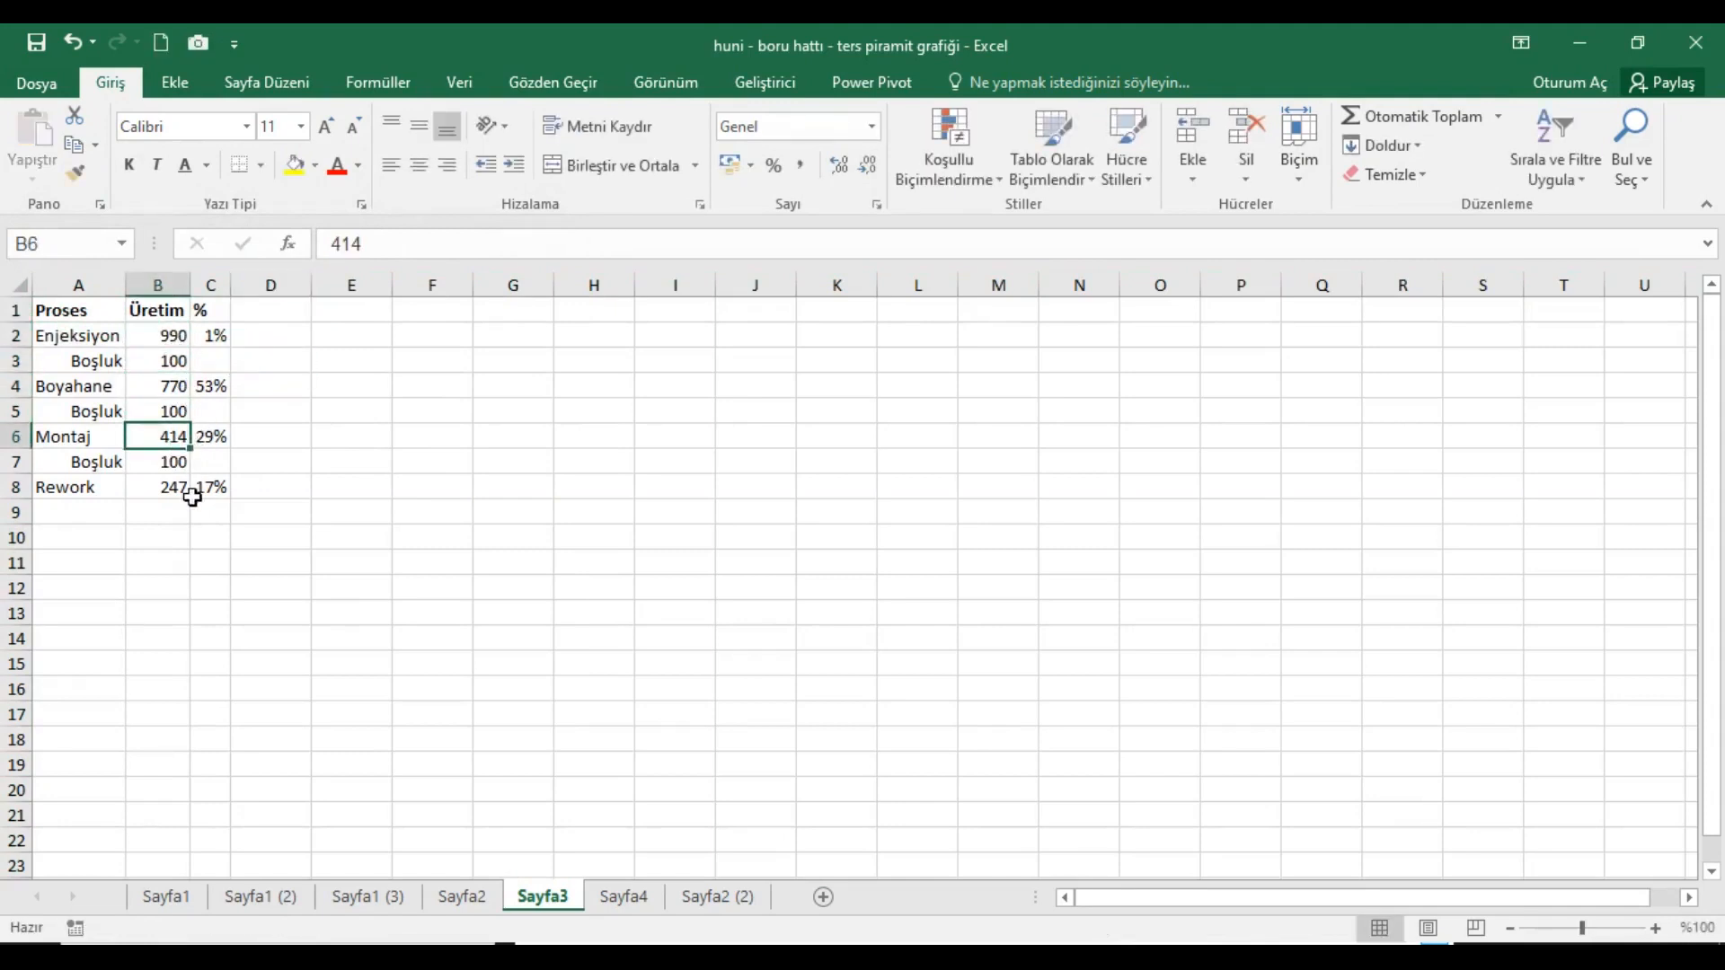
left_click(180, 499)
left_click_drag(91, 319, 174, 485)
left_click_drag(115, 366, 214, 363)
left_click_drag(89, 411, 214, 411)
left_click_drag(216, 471, 103, 459)
Insert a 3-D stacked column chart from the Proses and Üretim data in A1:B8.
left_click_drag(101, 310, 163, 490)
left_click(175, 82)
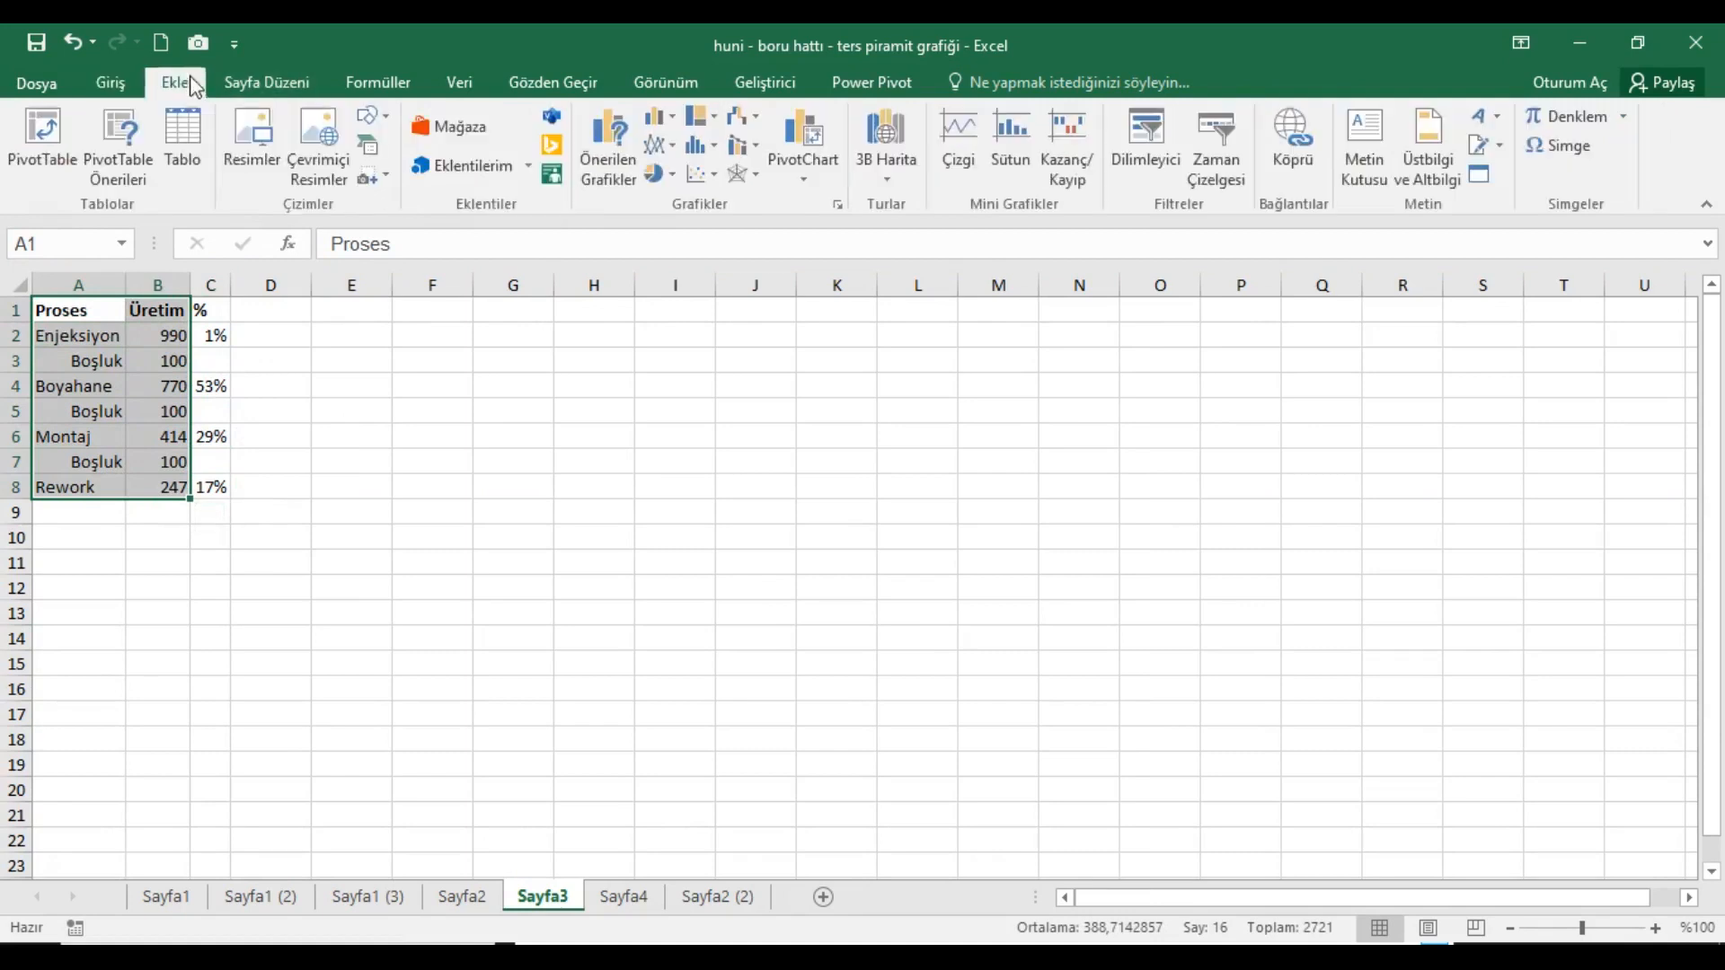
left_click(837, 204)
left_click(584, 188)
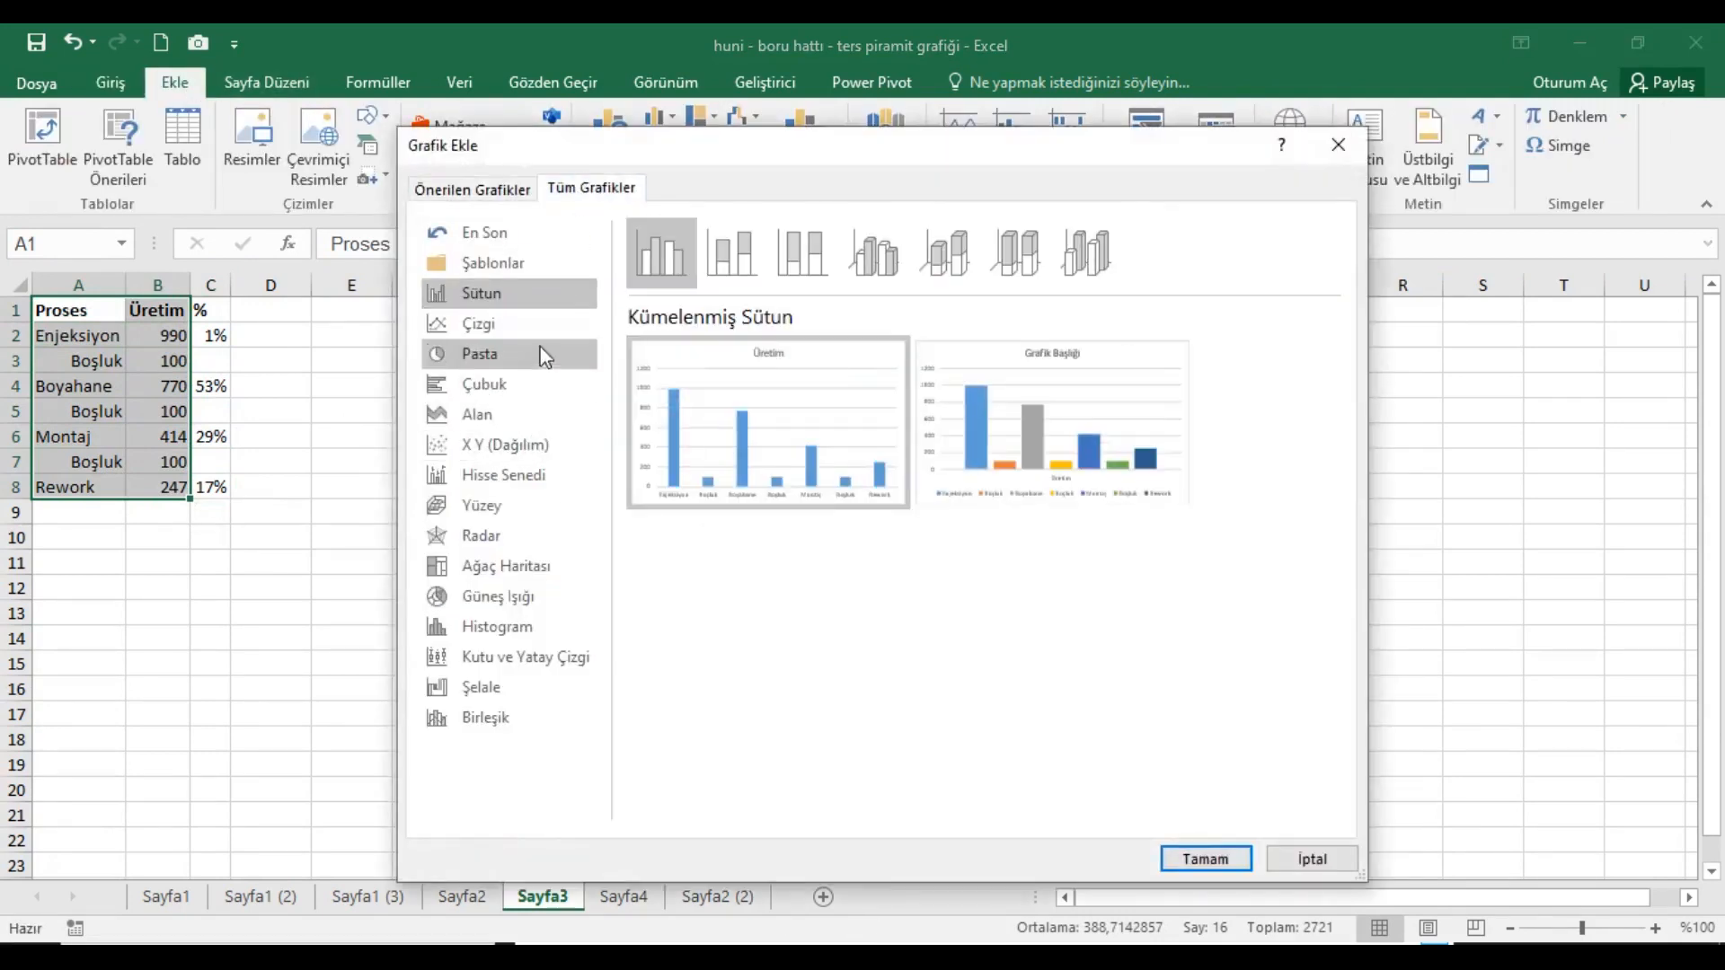
left_click(944, 252)
left_click(1200, 864)
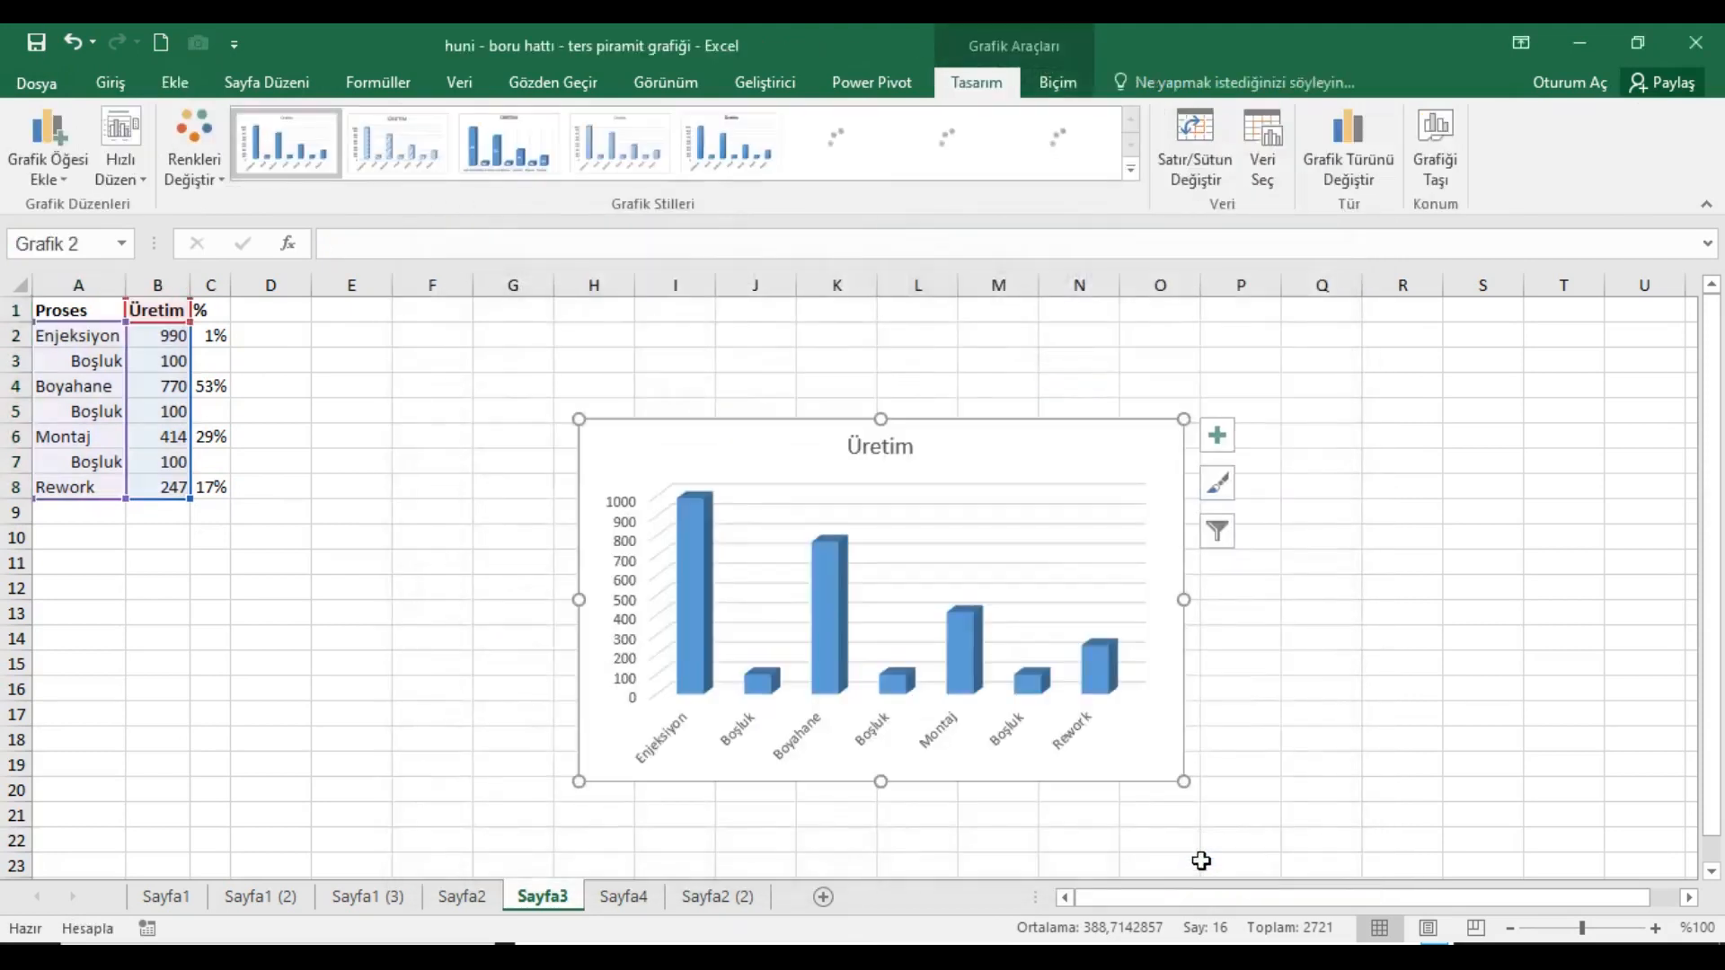
Move the new chart closer to the table and enlarge it to span about columns E to R.
left_click_drag(1005, 432, 783, 357)
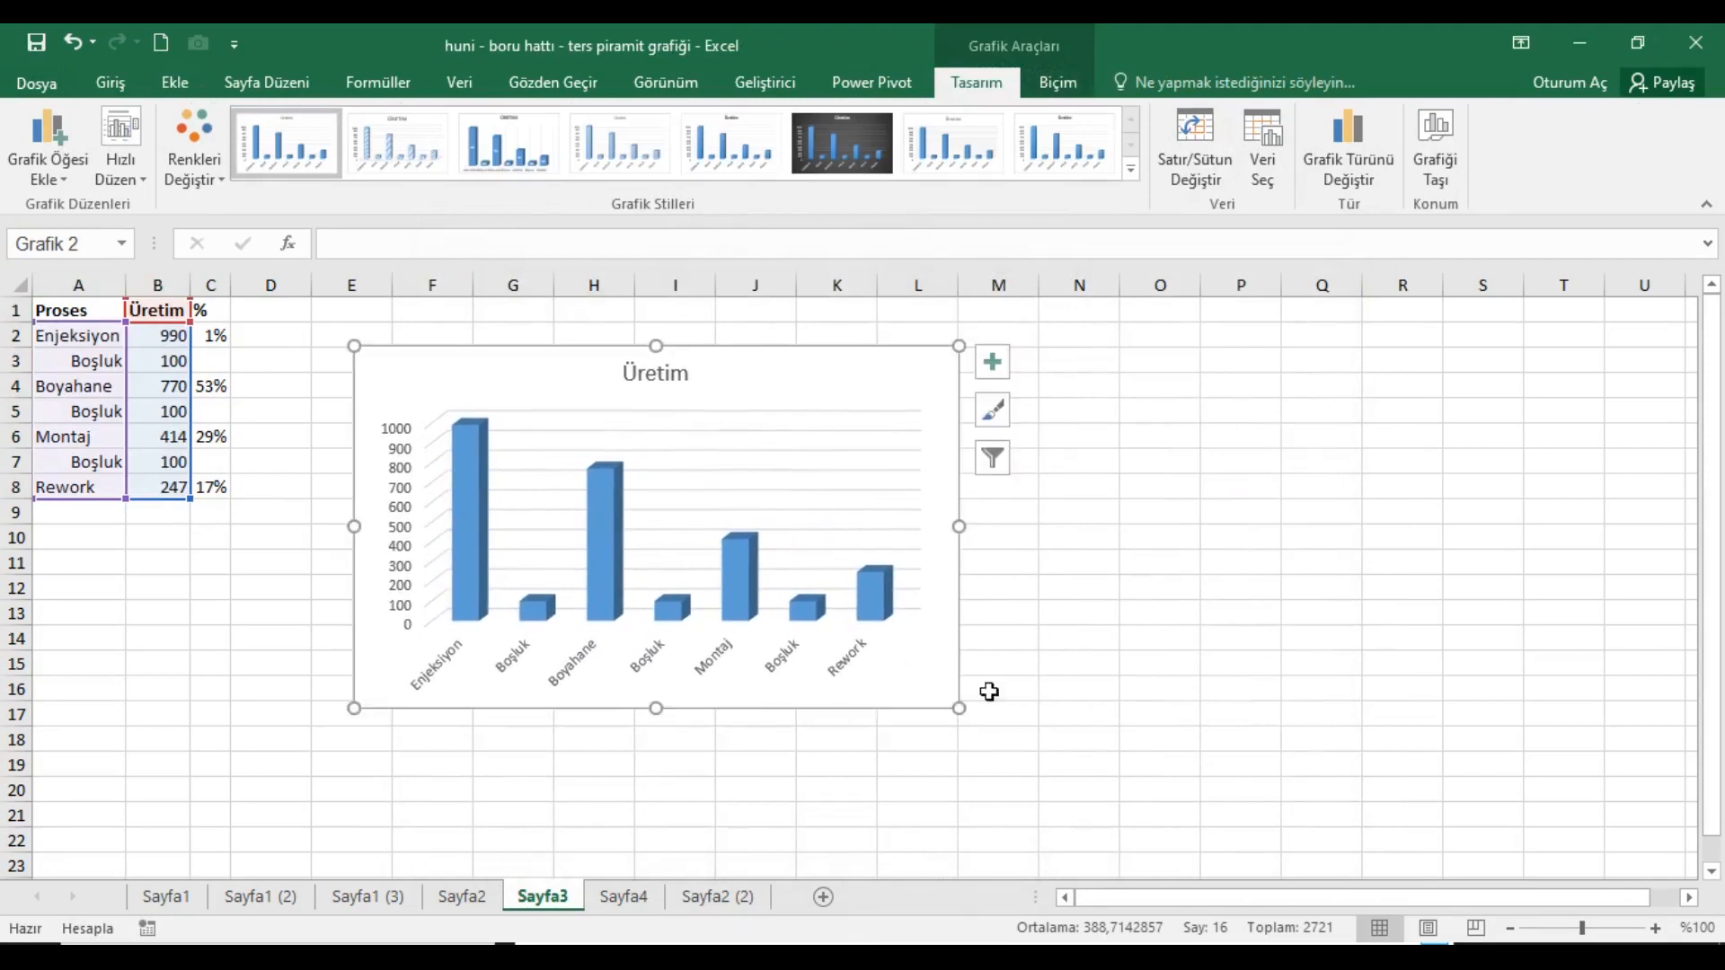
left_click_drag(960, 709, 1386, 802)
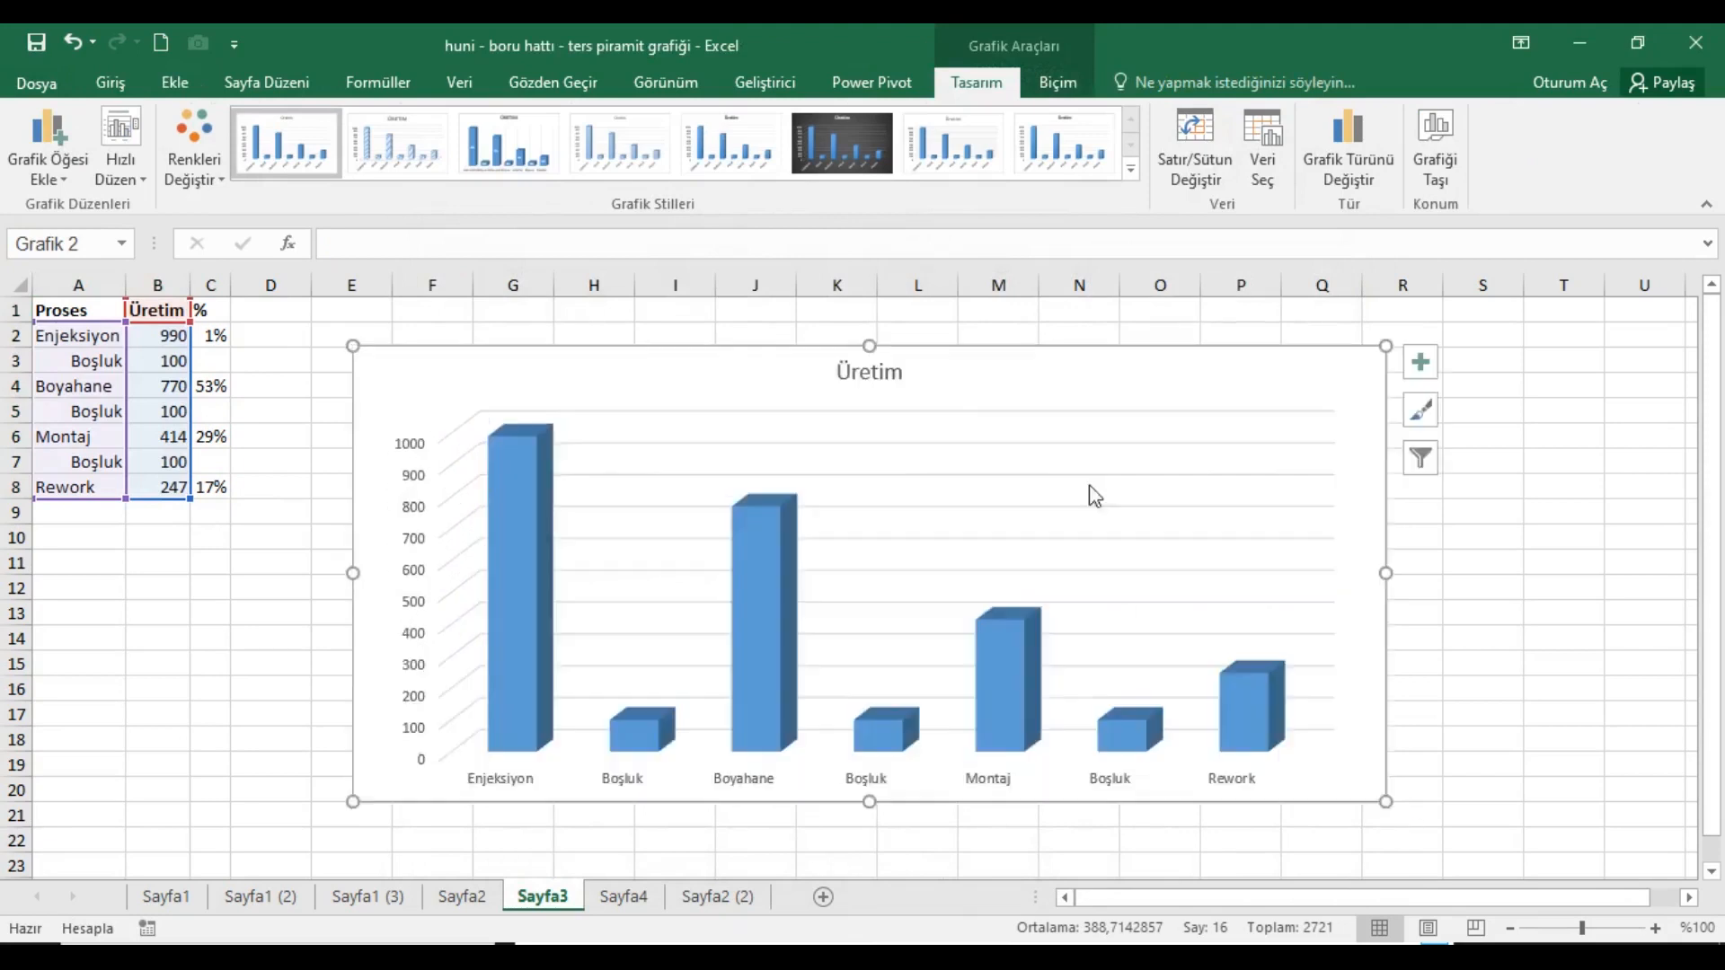
left_click_drag(1055, 359, 1068, 364)
Hide the worksheet gridlines on Sayfa3.
left_click(270, 310)
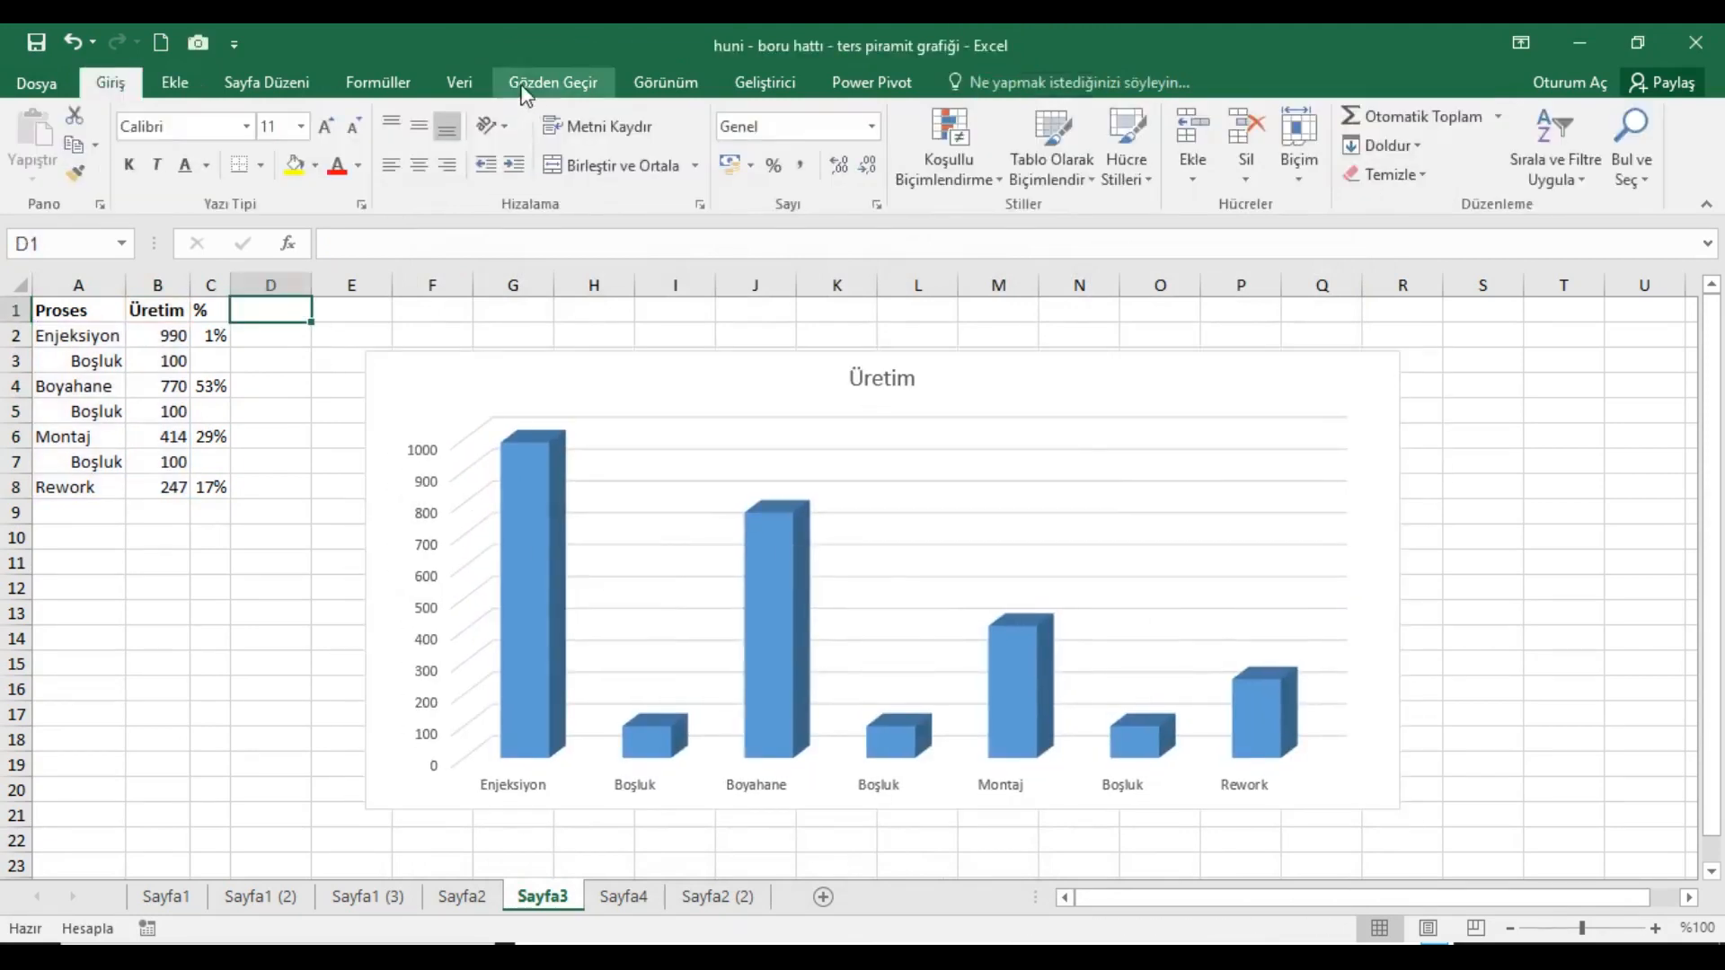
left_click(666, 82)
left_click(329, 168)
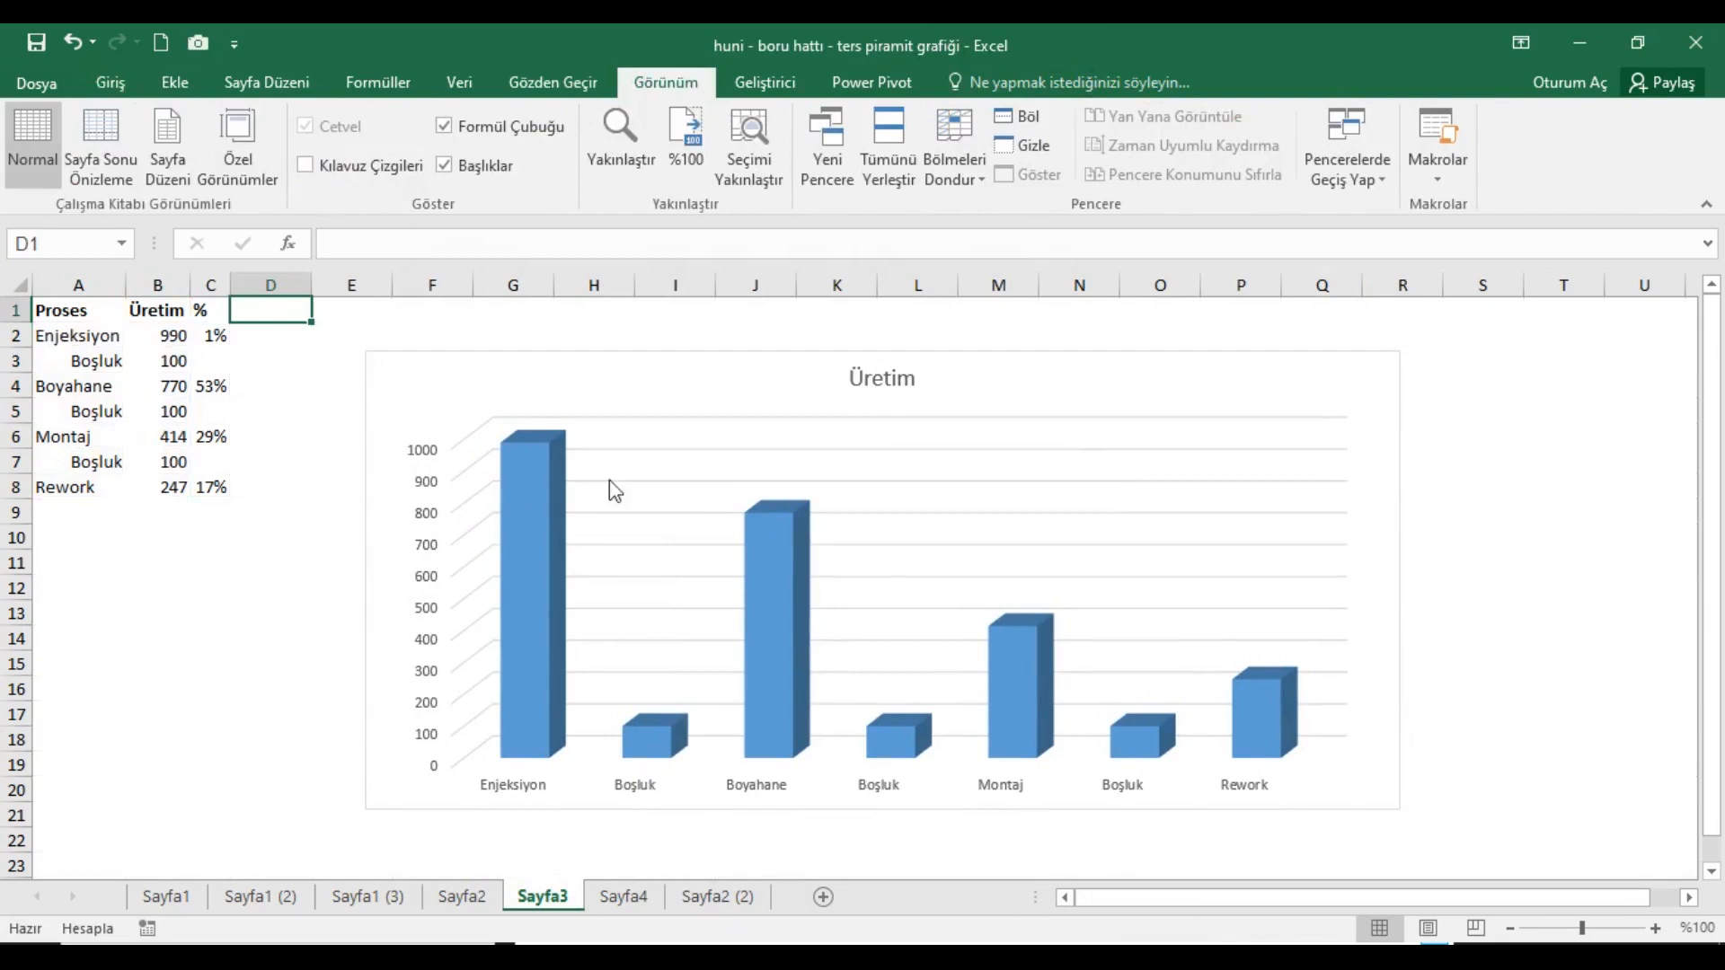
Switch the chart's rows and columns so each process becomes its own stacked series.
left_click(780, 564)
right_click(780, 564)
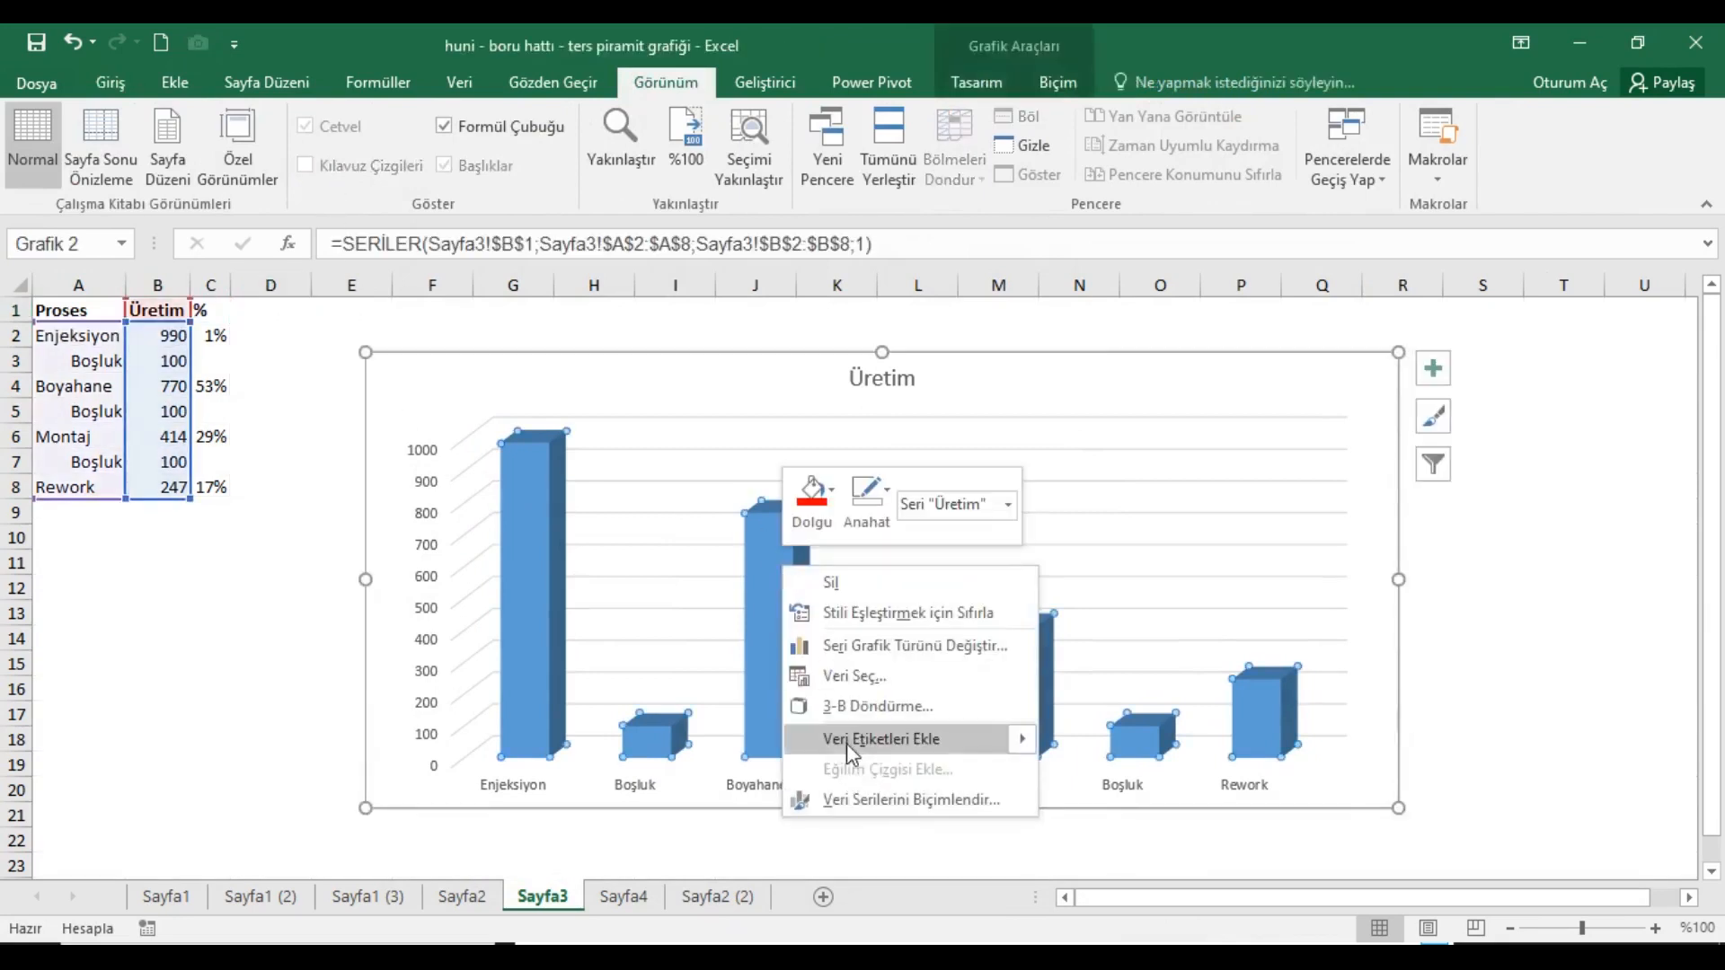
left_click(853, 677)
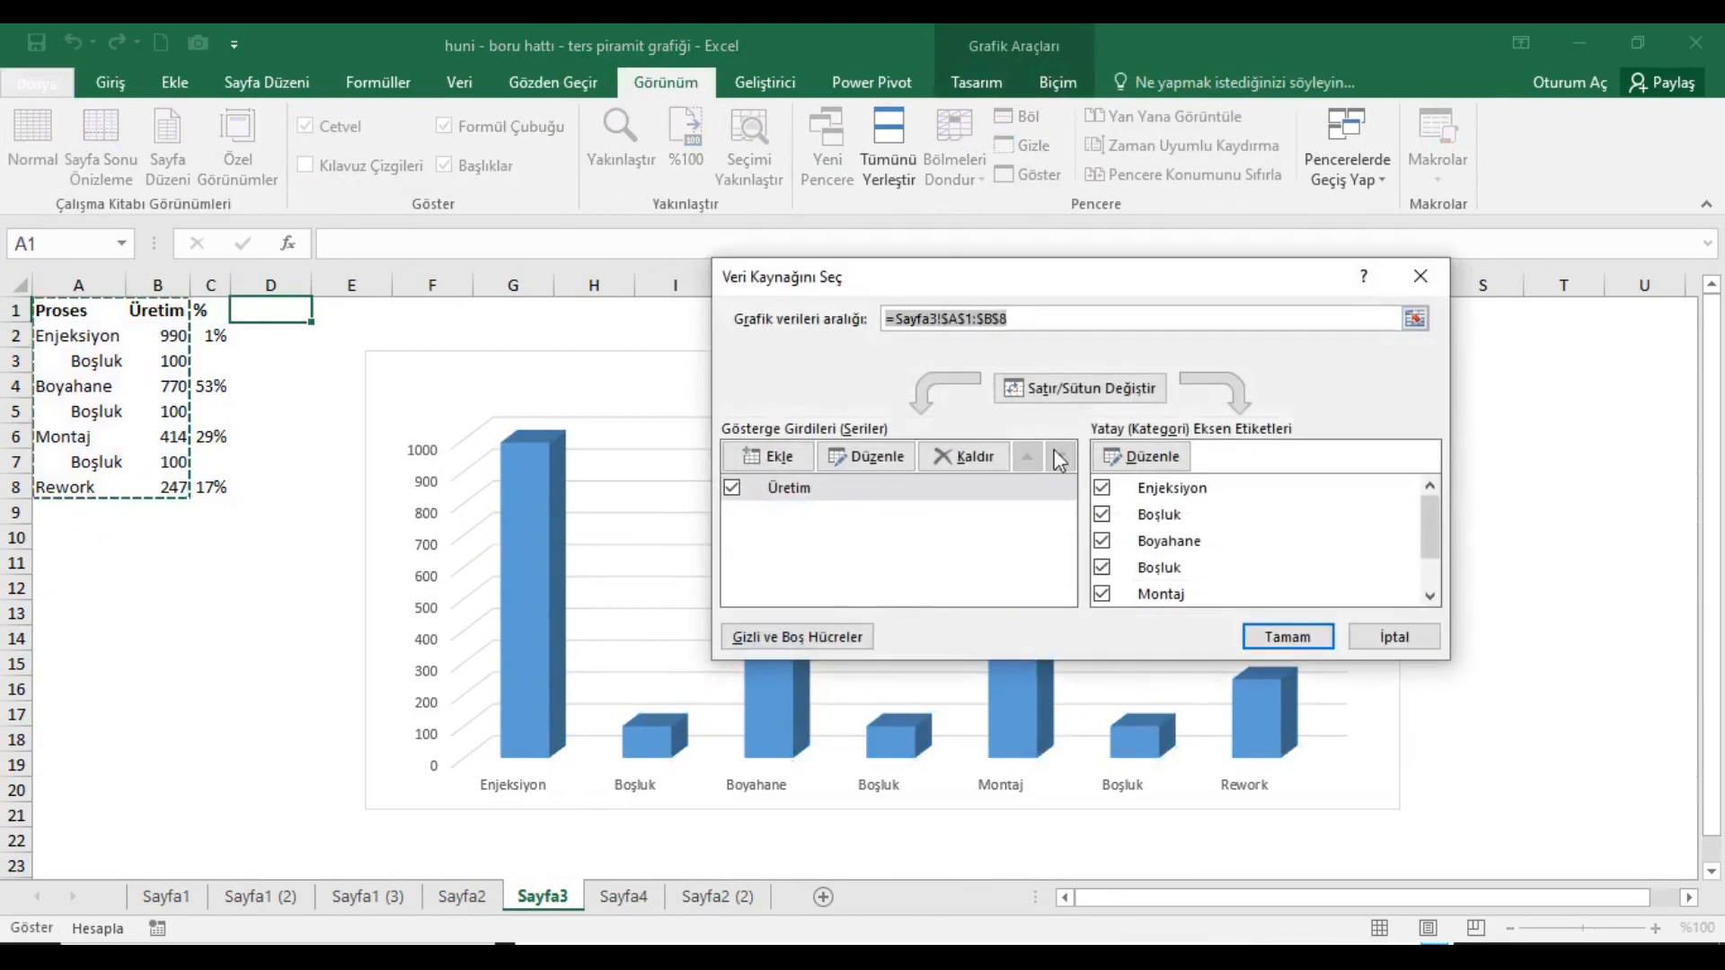
left_click(1082, 393)
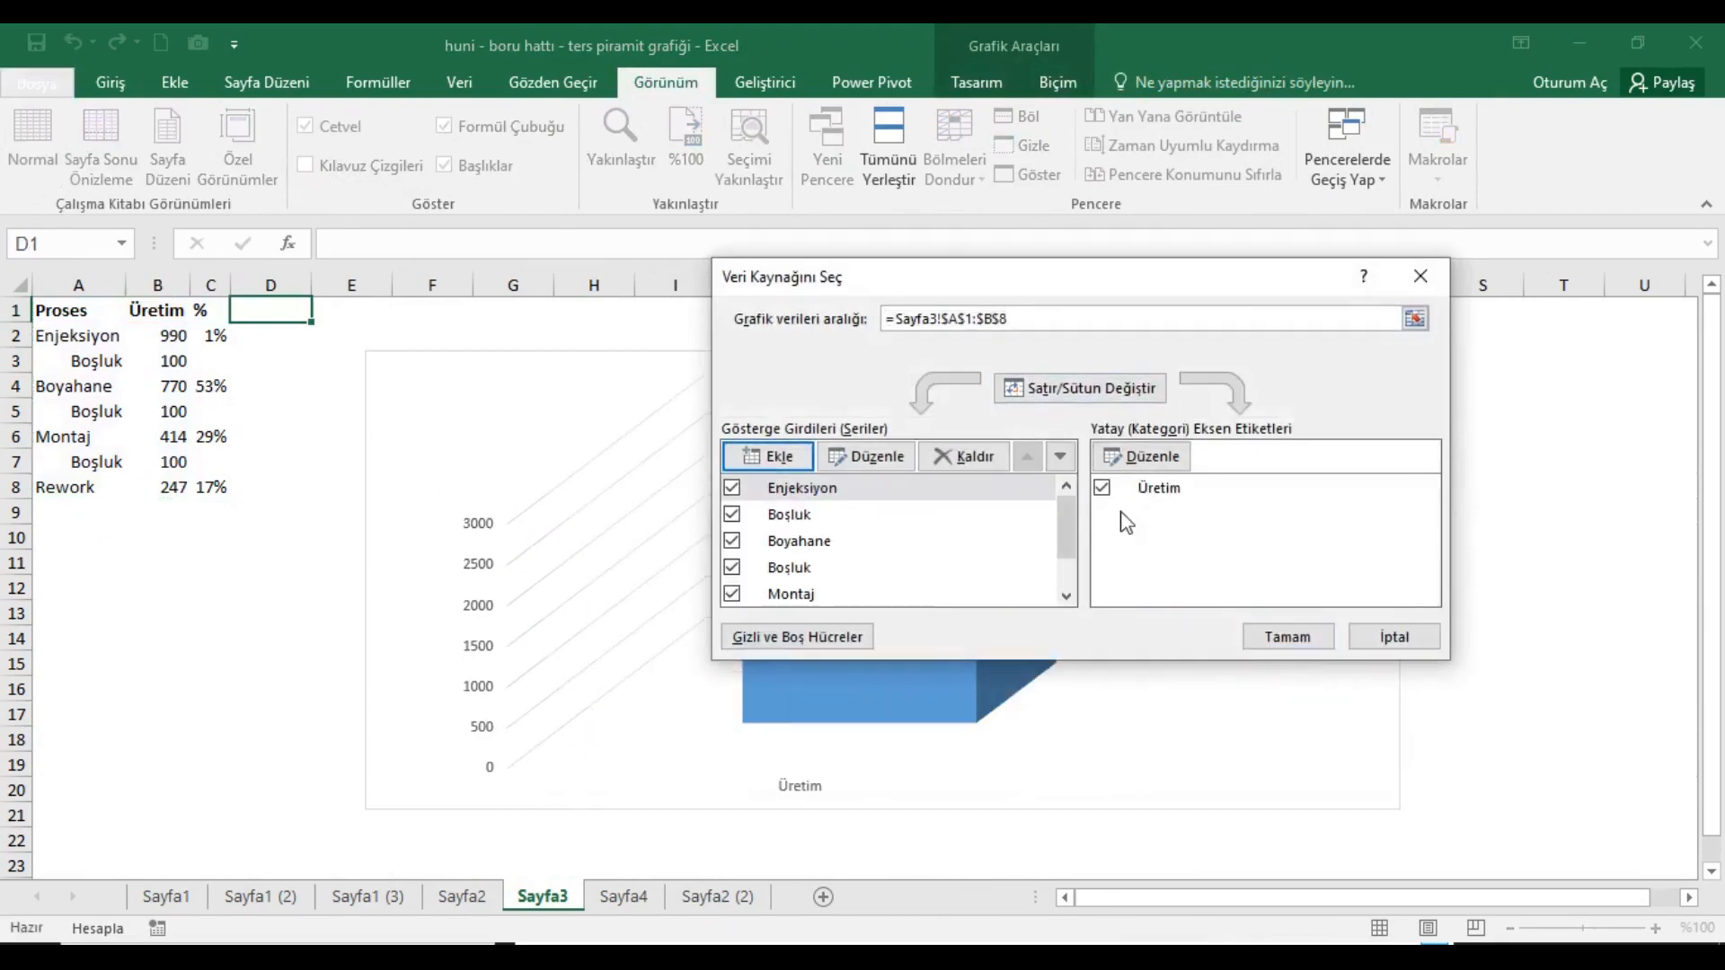
left_click(1267, 635)
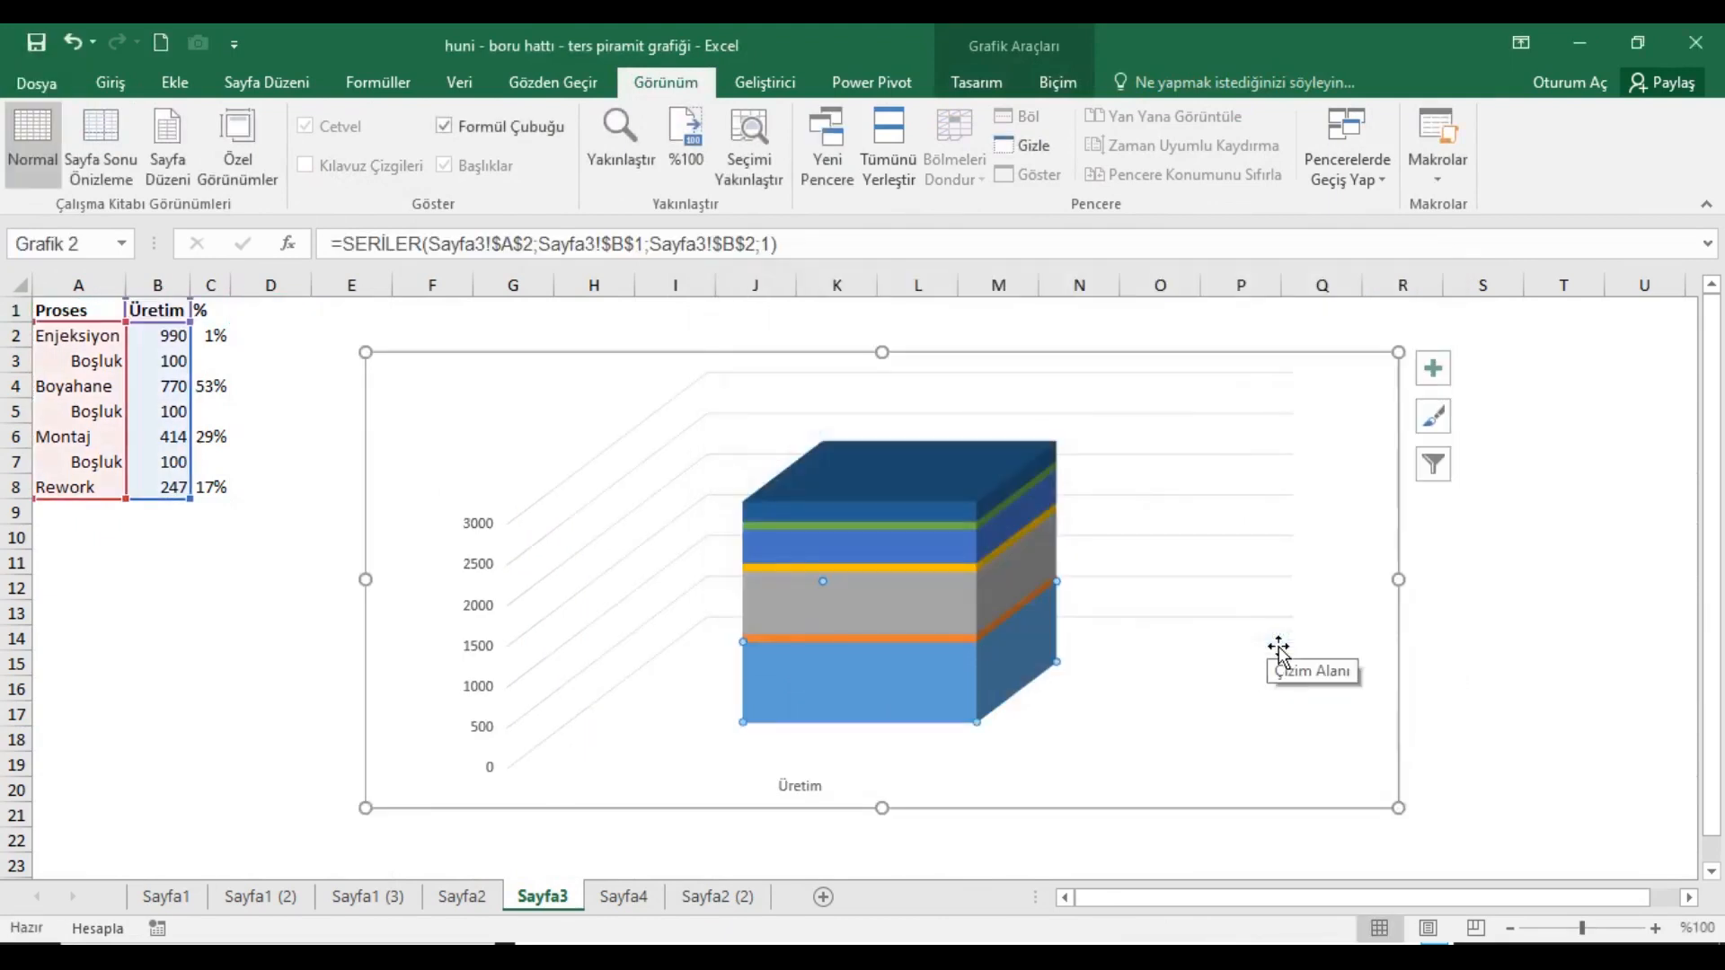
Change the stacked column's shape to Tam Piramit (full pyramid) in the series options.
right_click(928, 618)
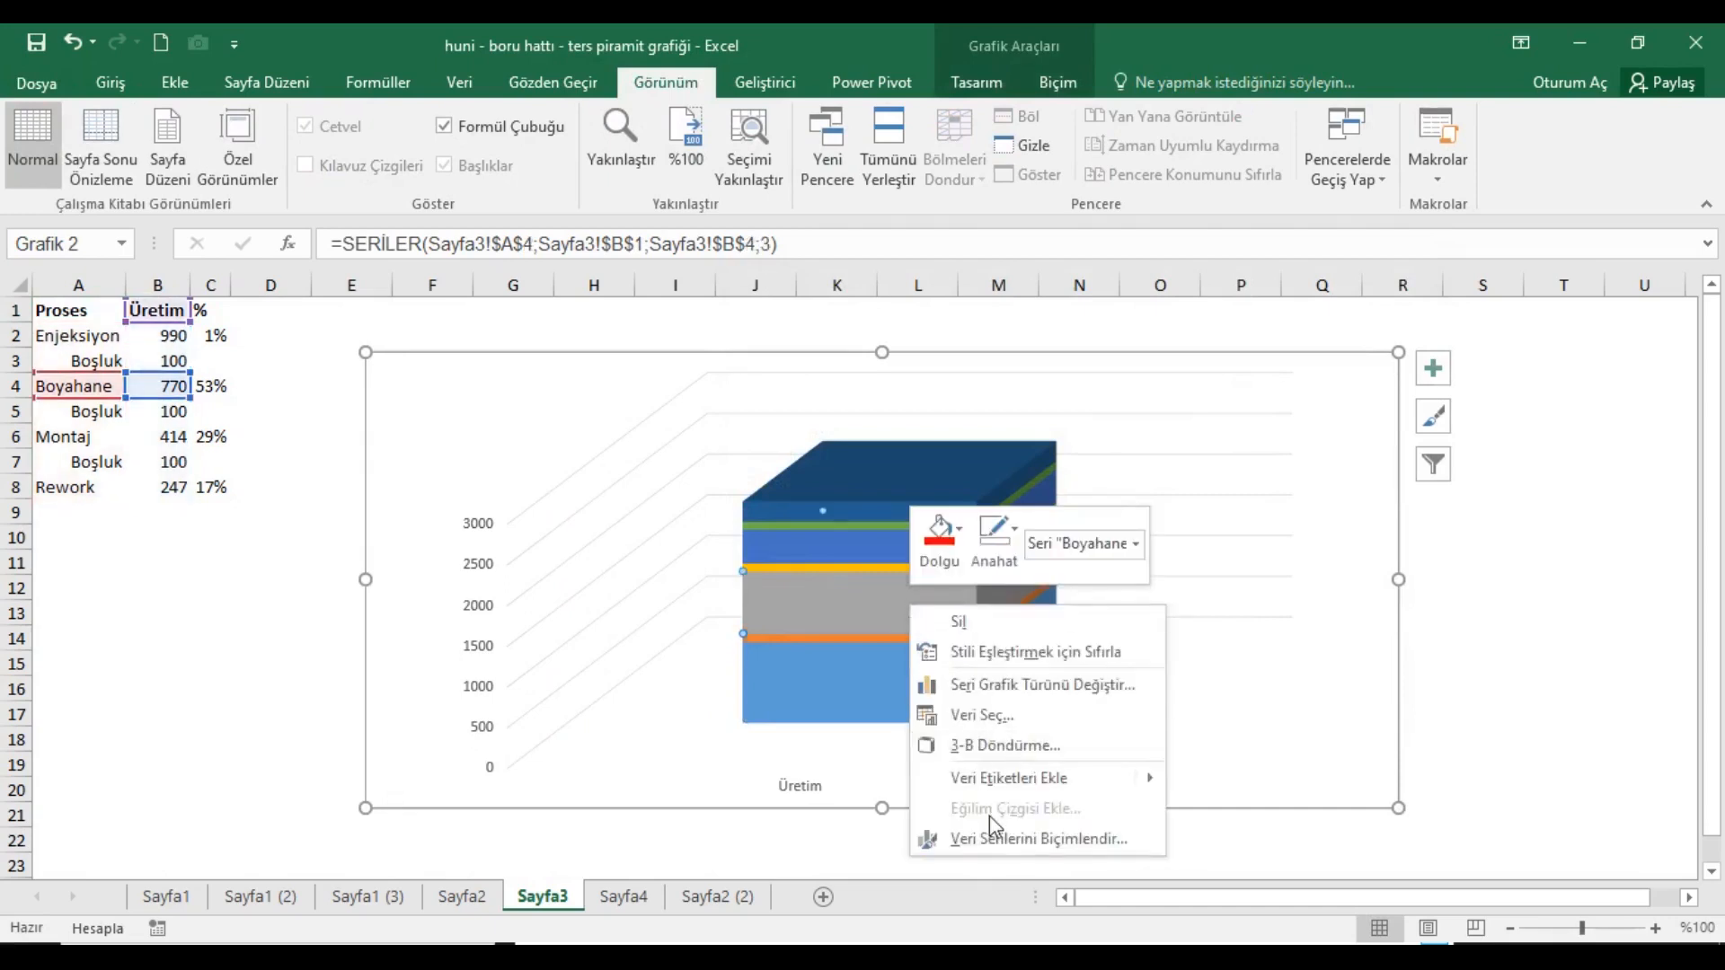
left_click(996, 847)
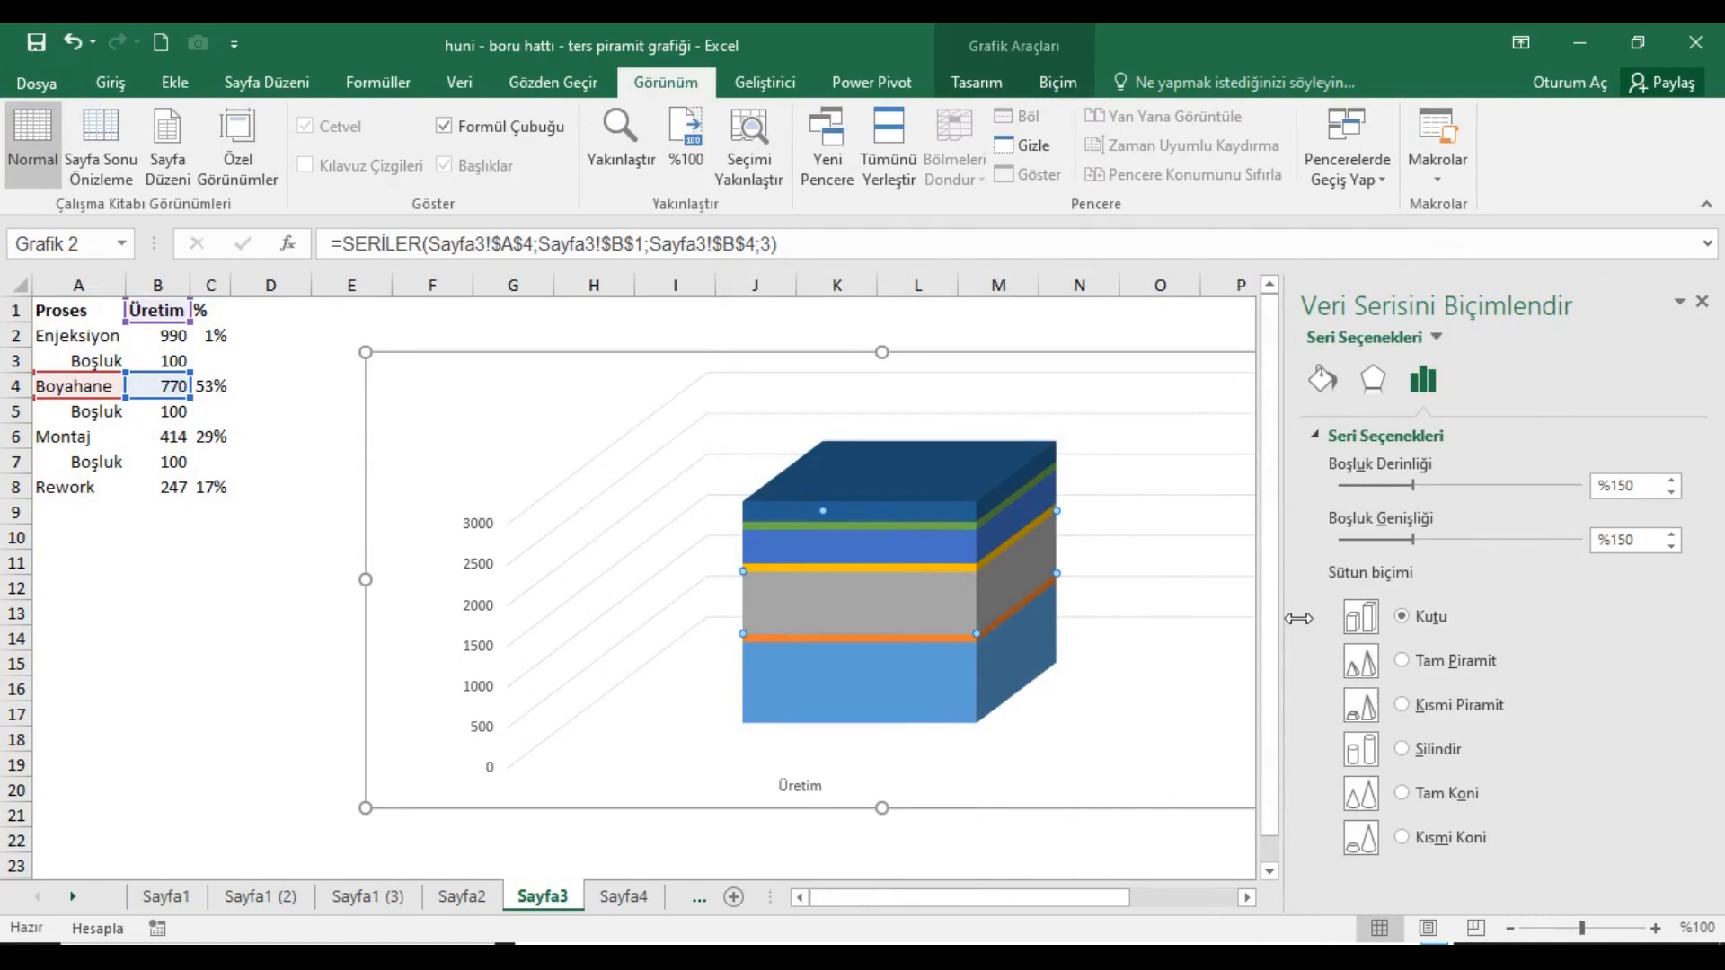
left_click(1403, 662)
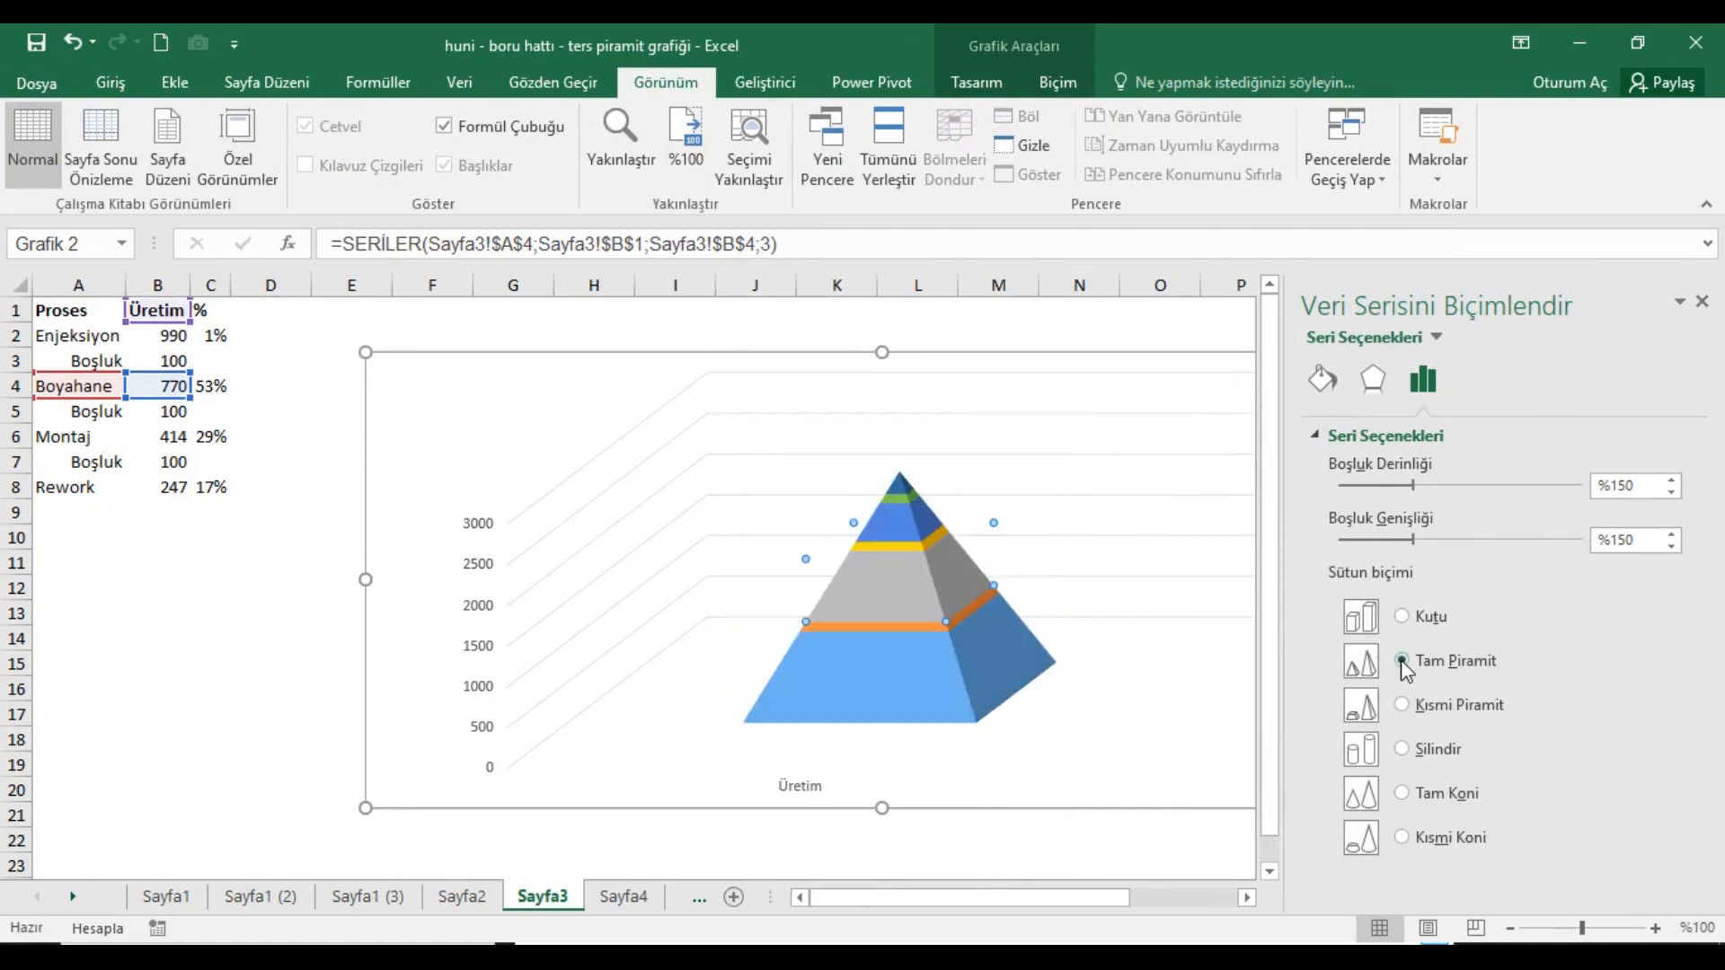
Turn the pyramid upside down by displaying the vertical axis values in reverse order, and close the formatting pane.
left_click(477, 575)
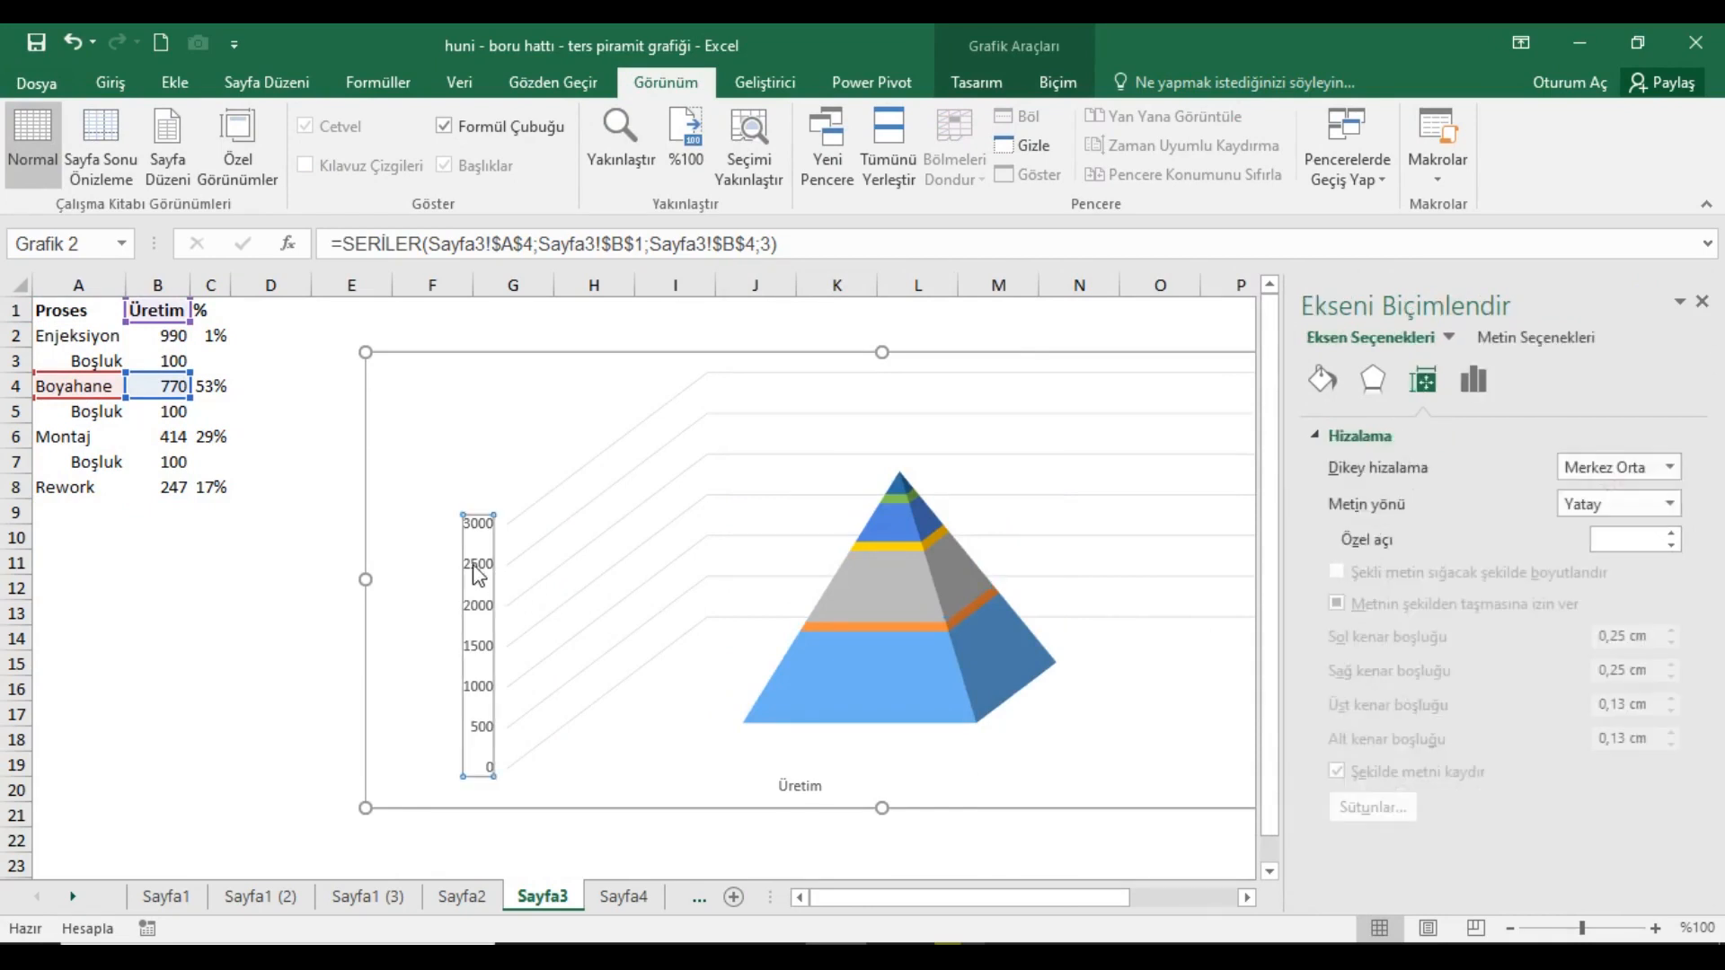
right_click(476, 566)
left_click(561, 832)
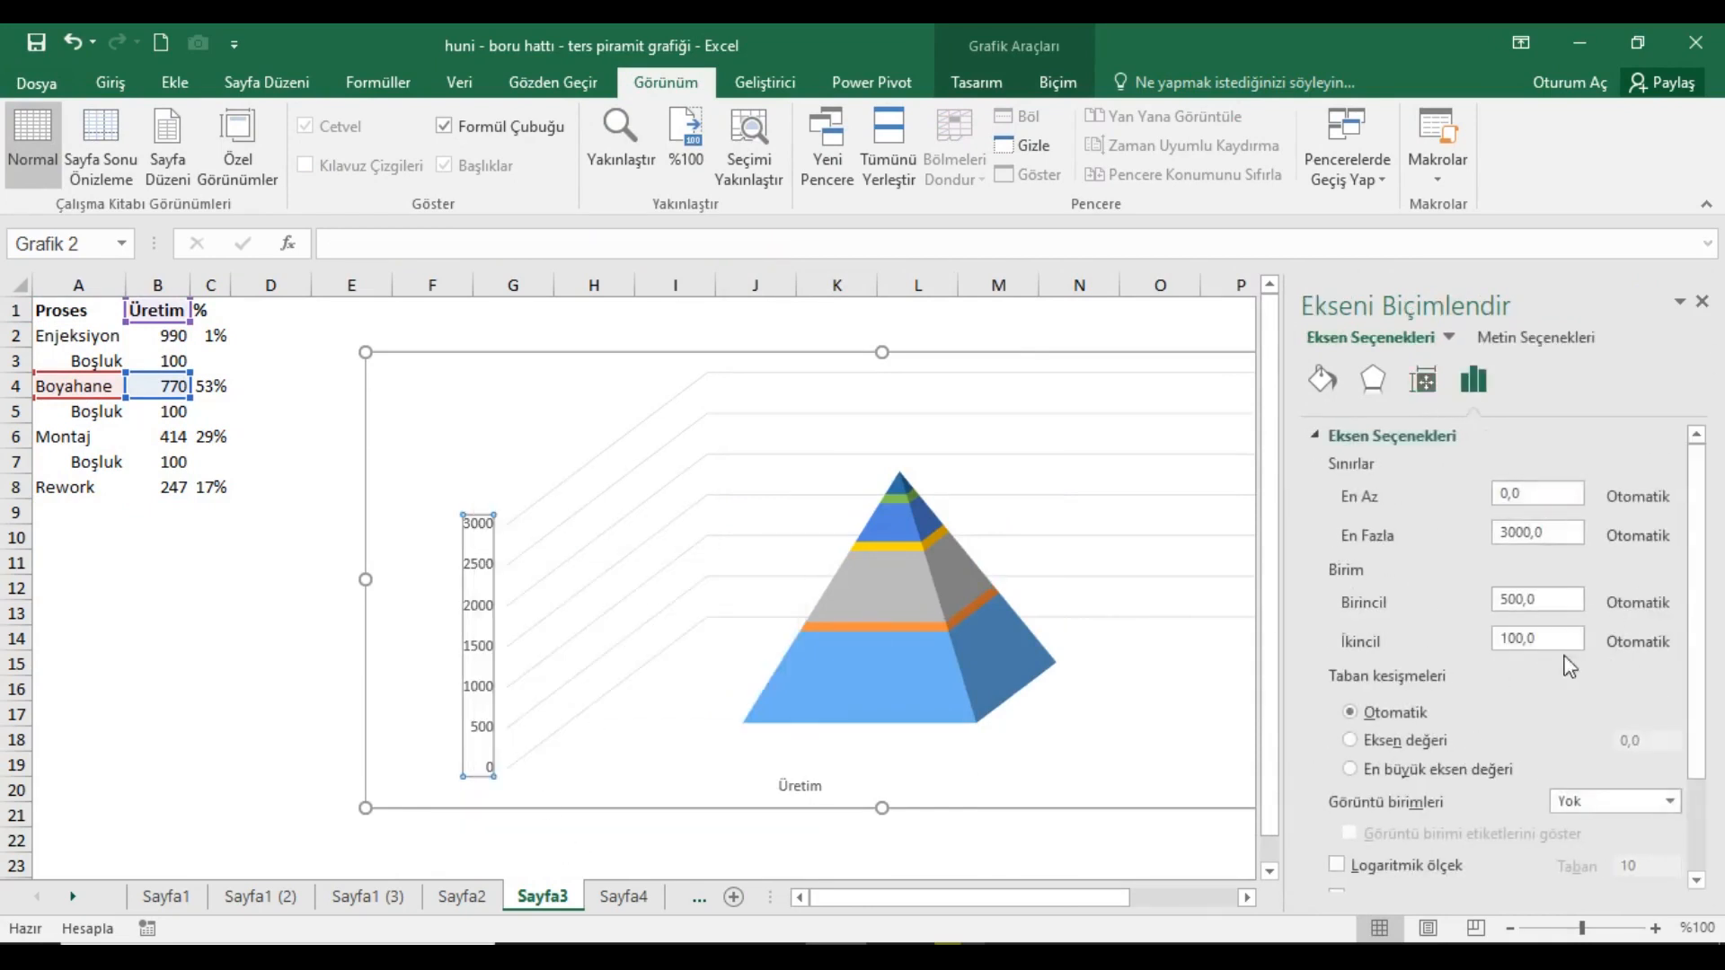
scroll(1714, 593, "down", 4)
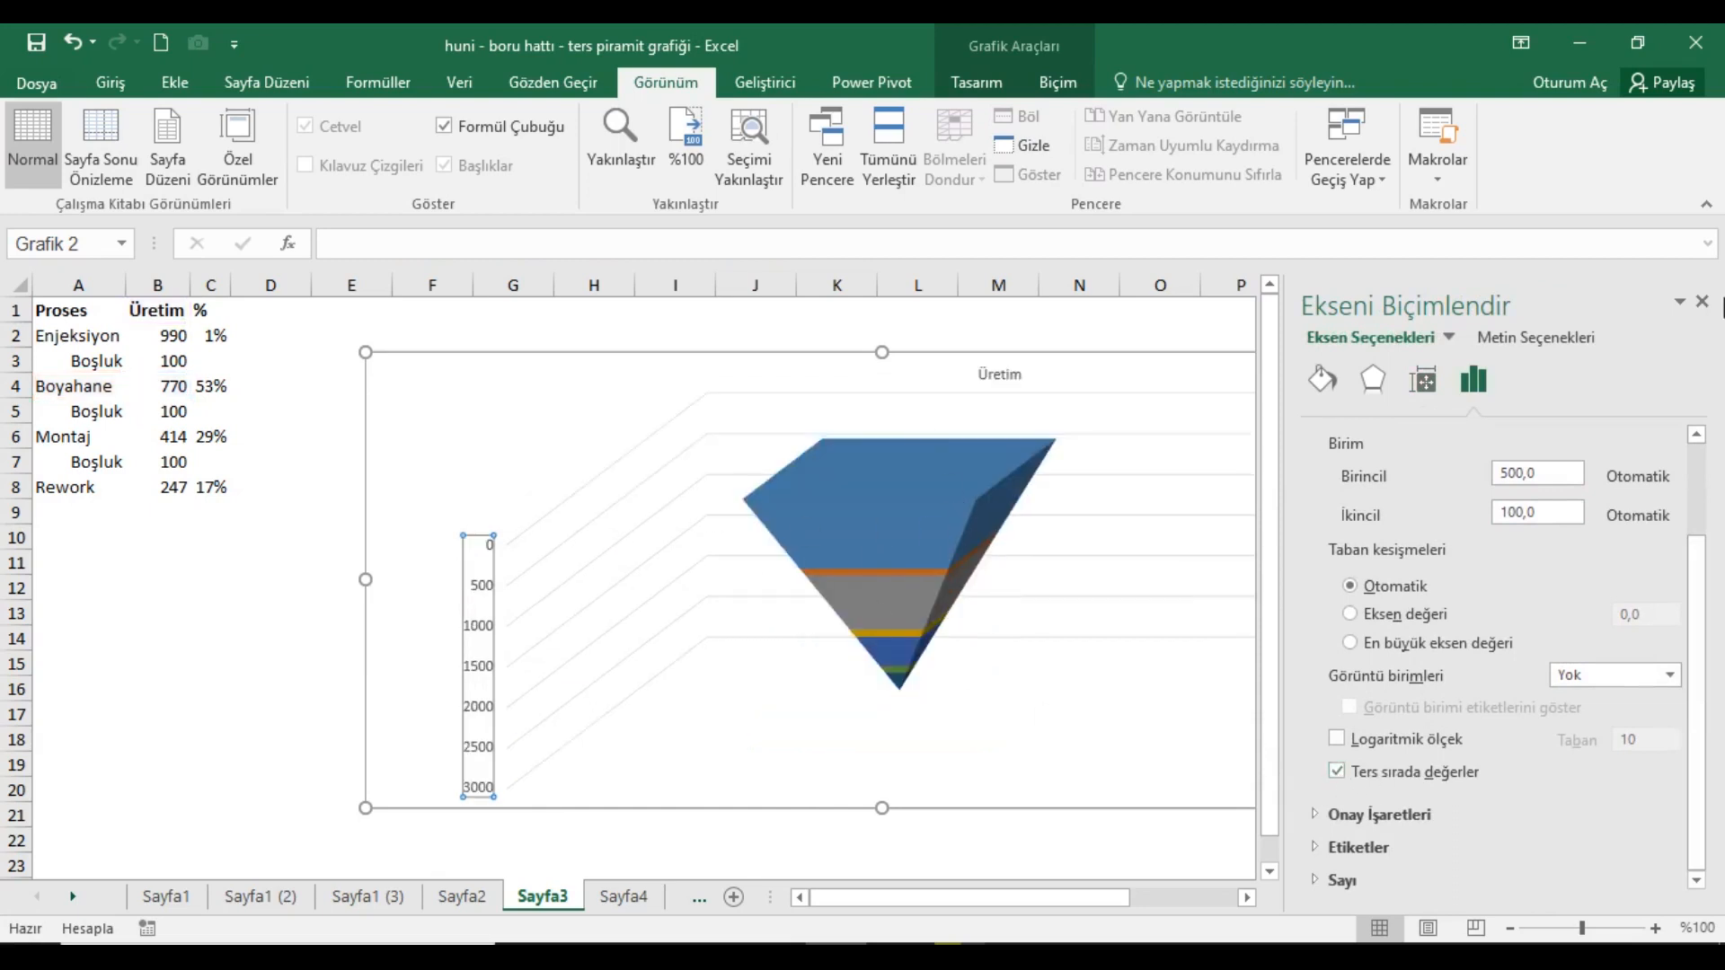
left_click(1702, 301)
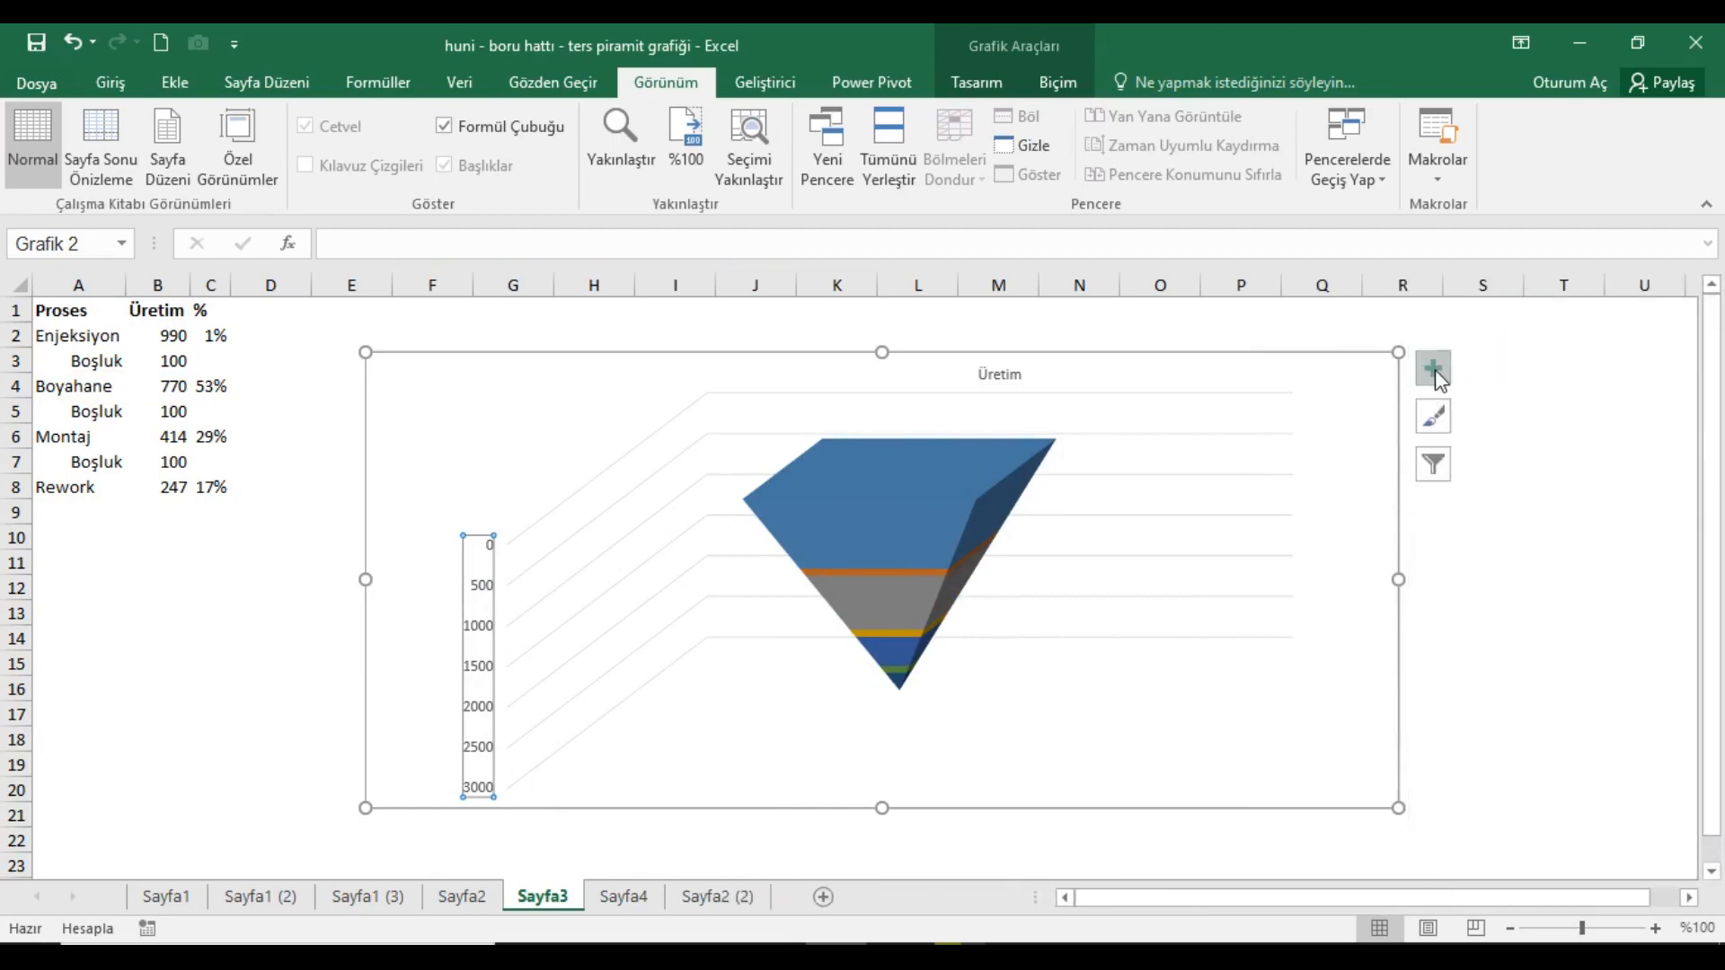
Remove the axes and gridlines from the pyramid chart.
left_click(1433, 369)
left_click(1493, 391)
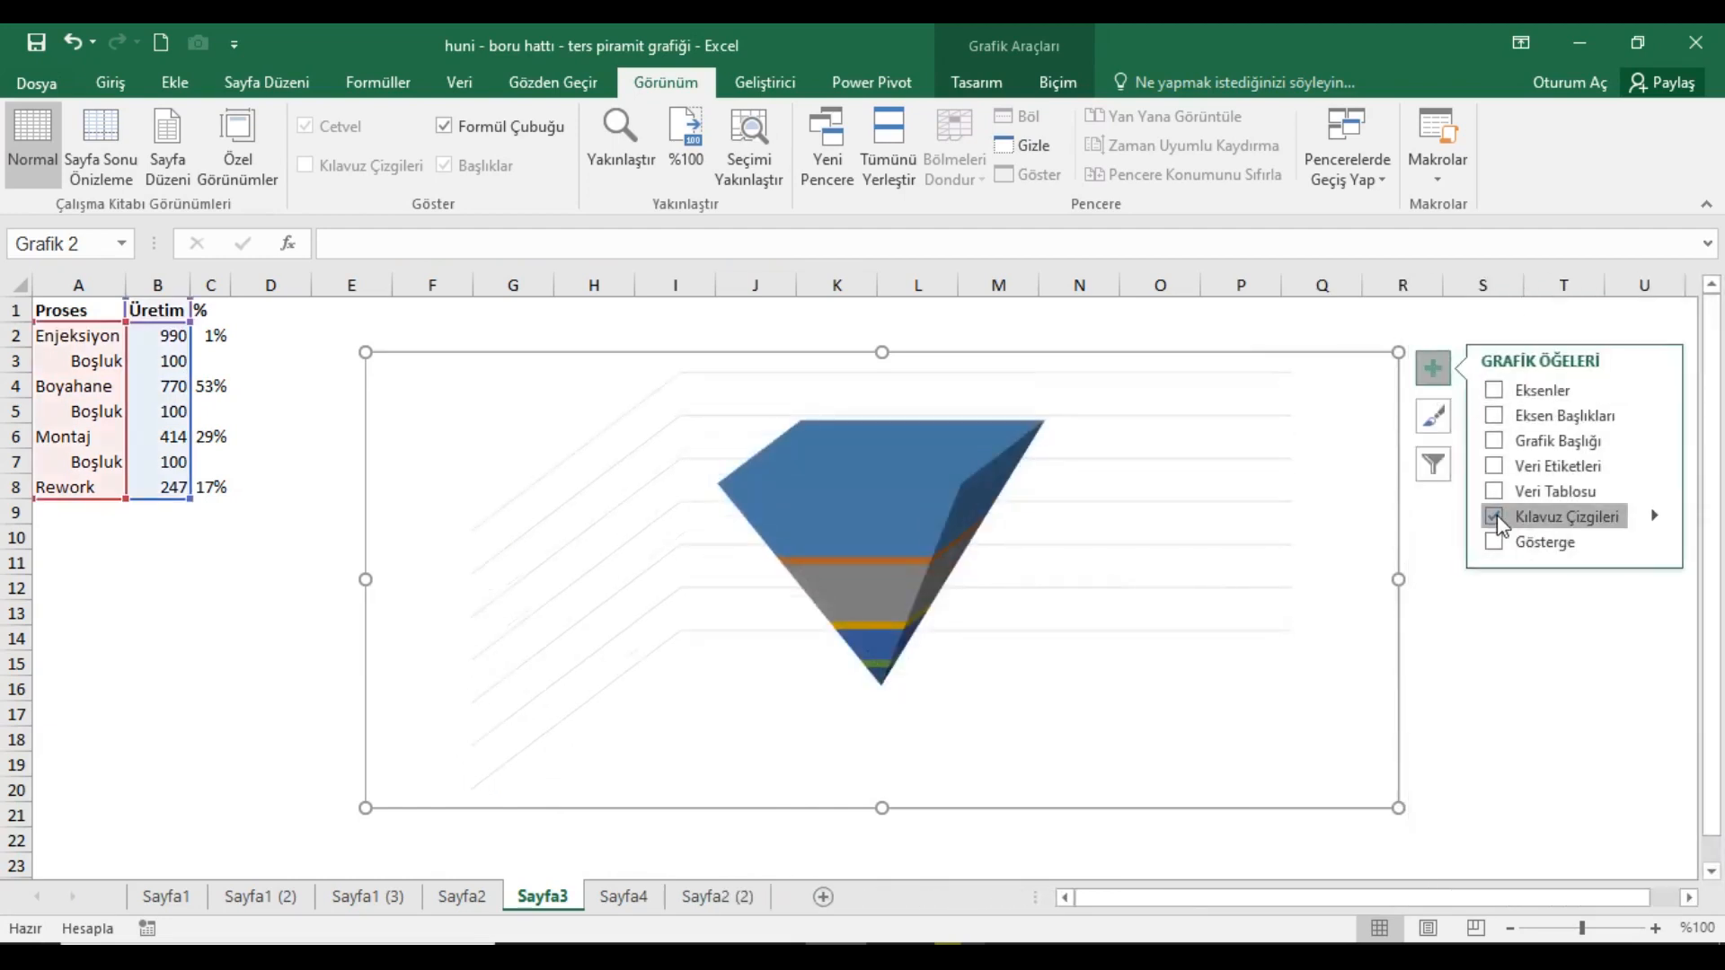
left_click(1496, 515)
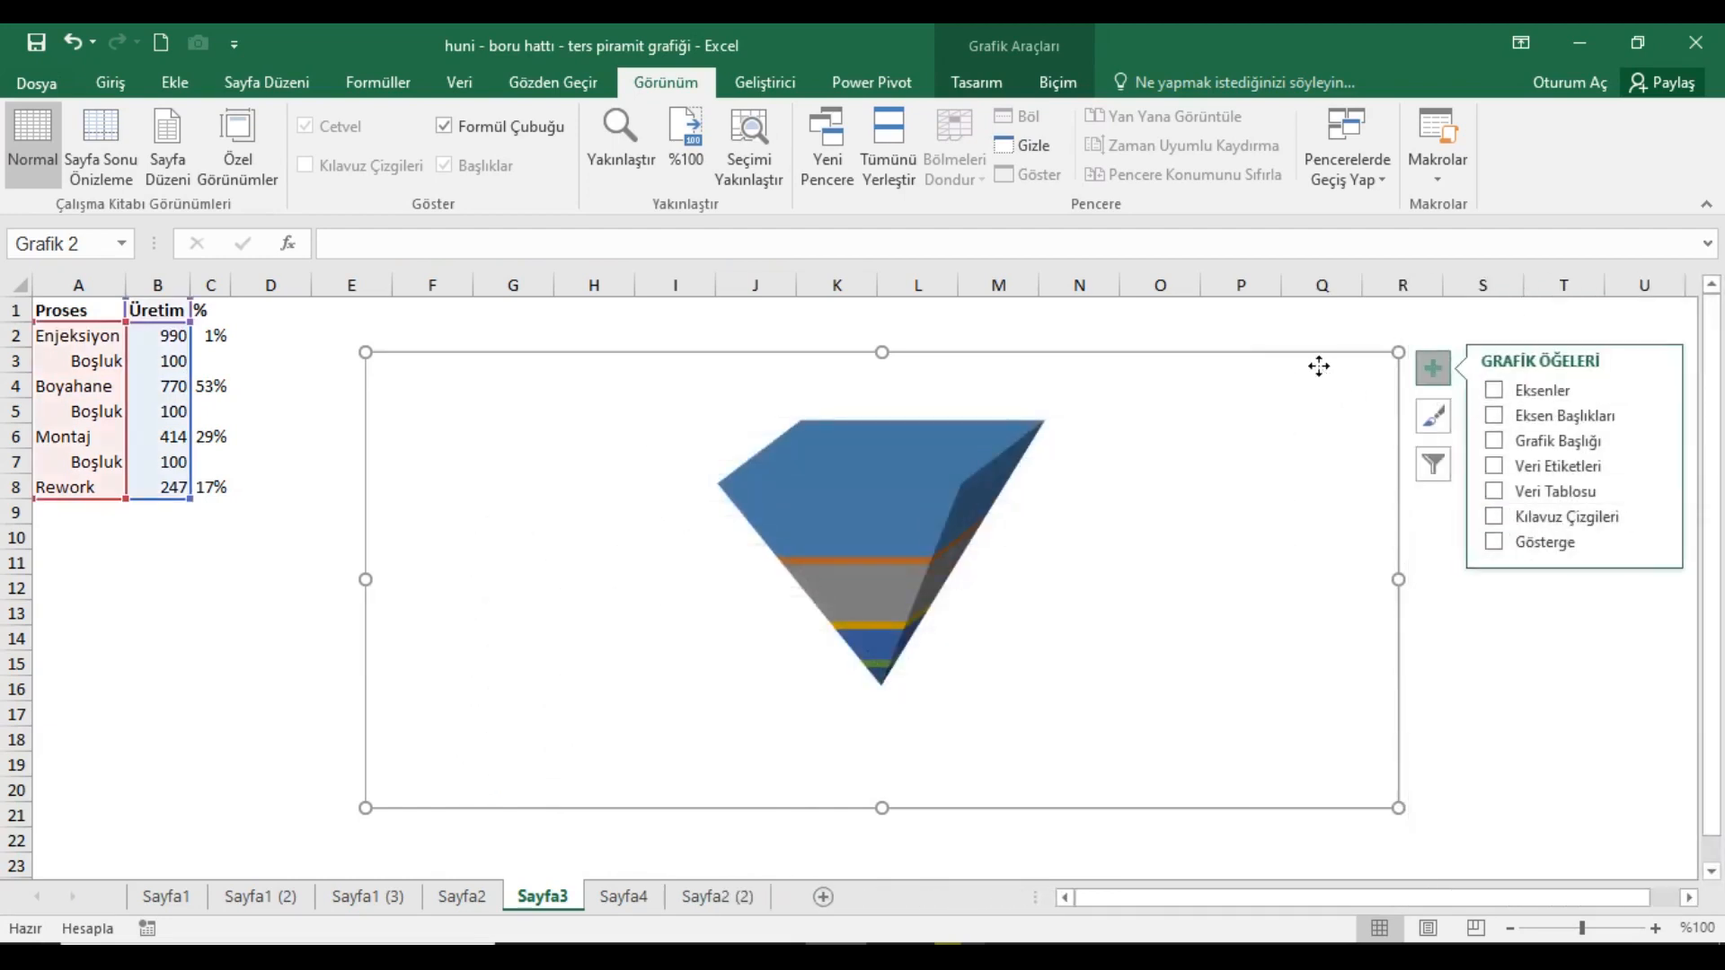
Enlarge the chart area downward and extend its upper edge to the top of the sheet.
left_click(1330, 445)
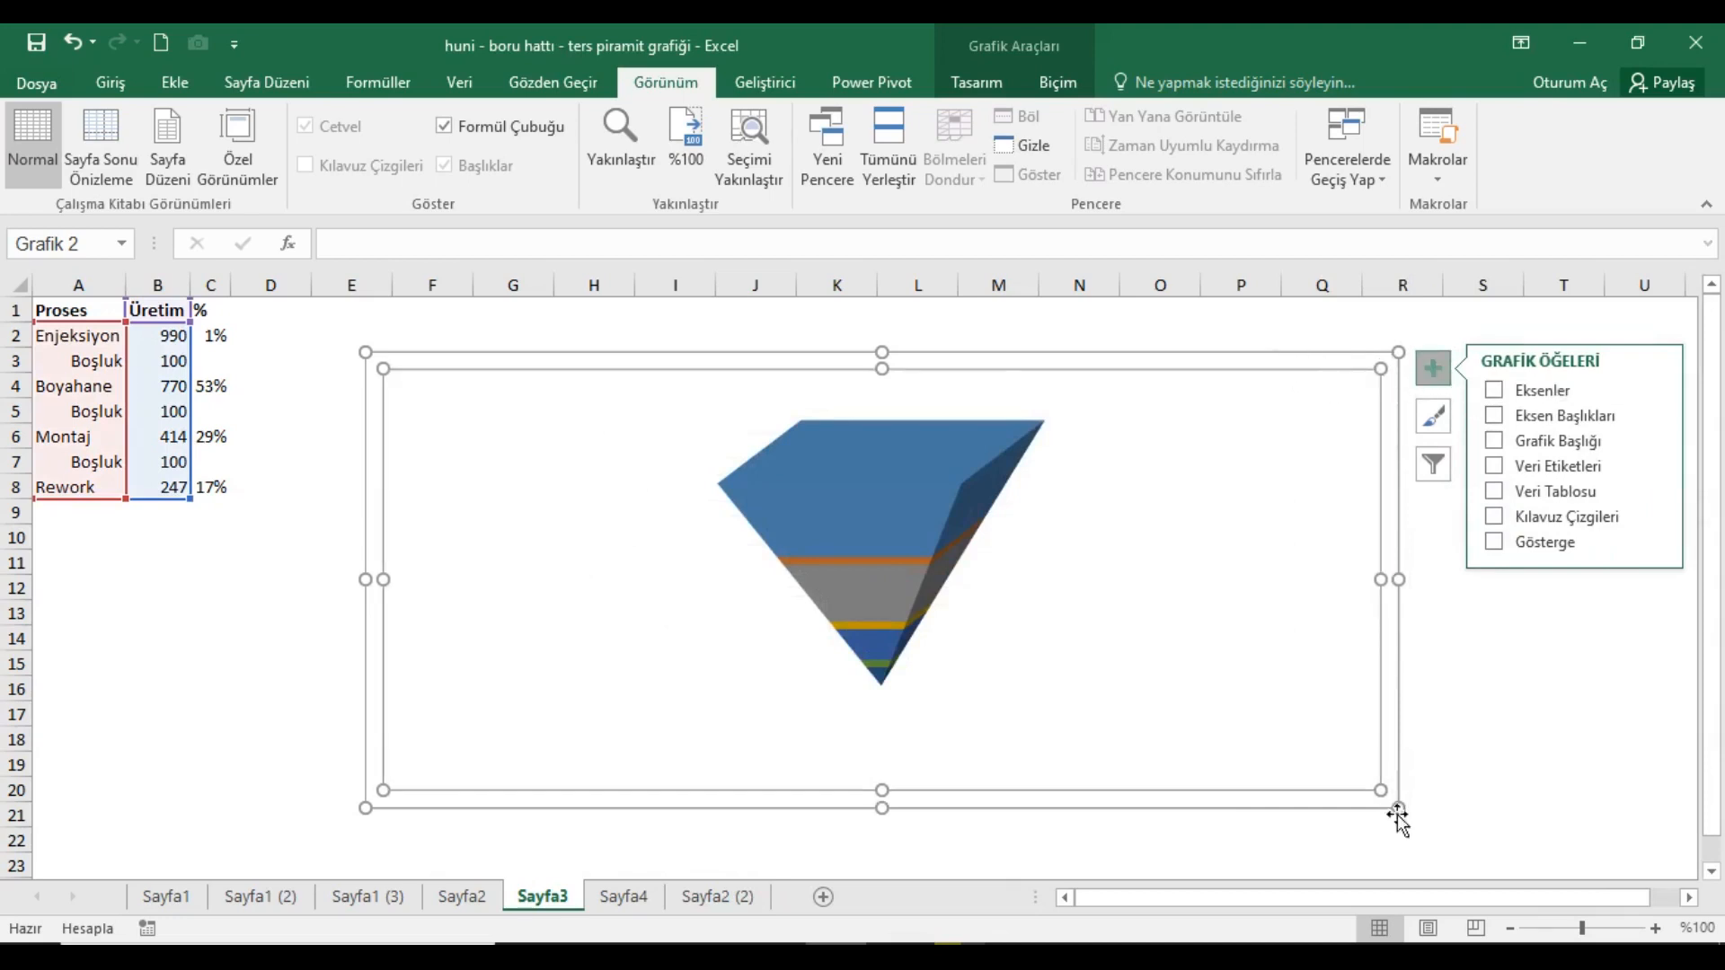
left_click_drag(1412, 822, 1438, 870)
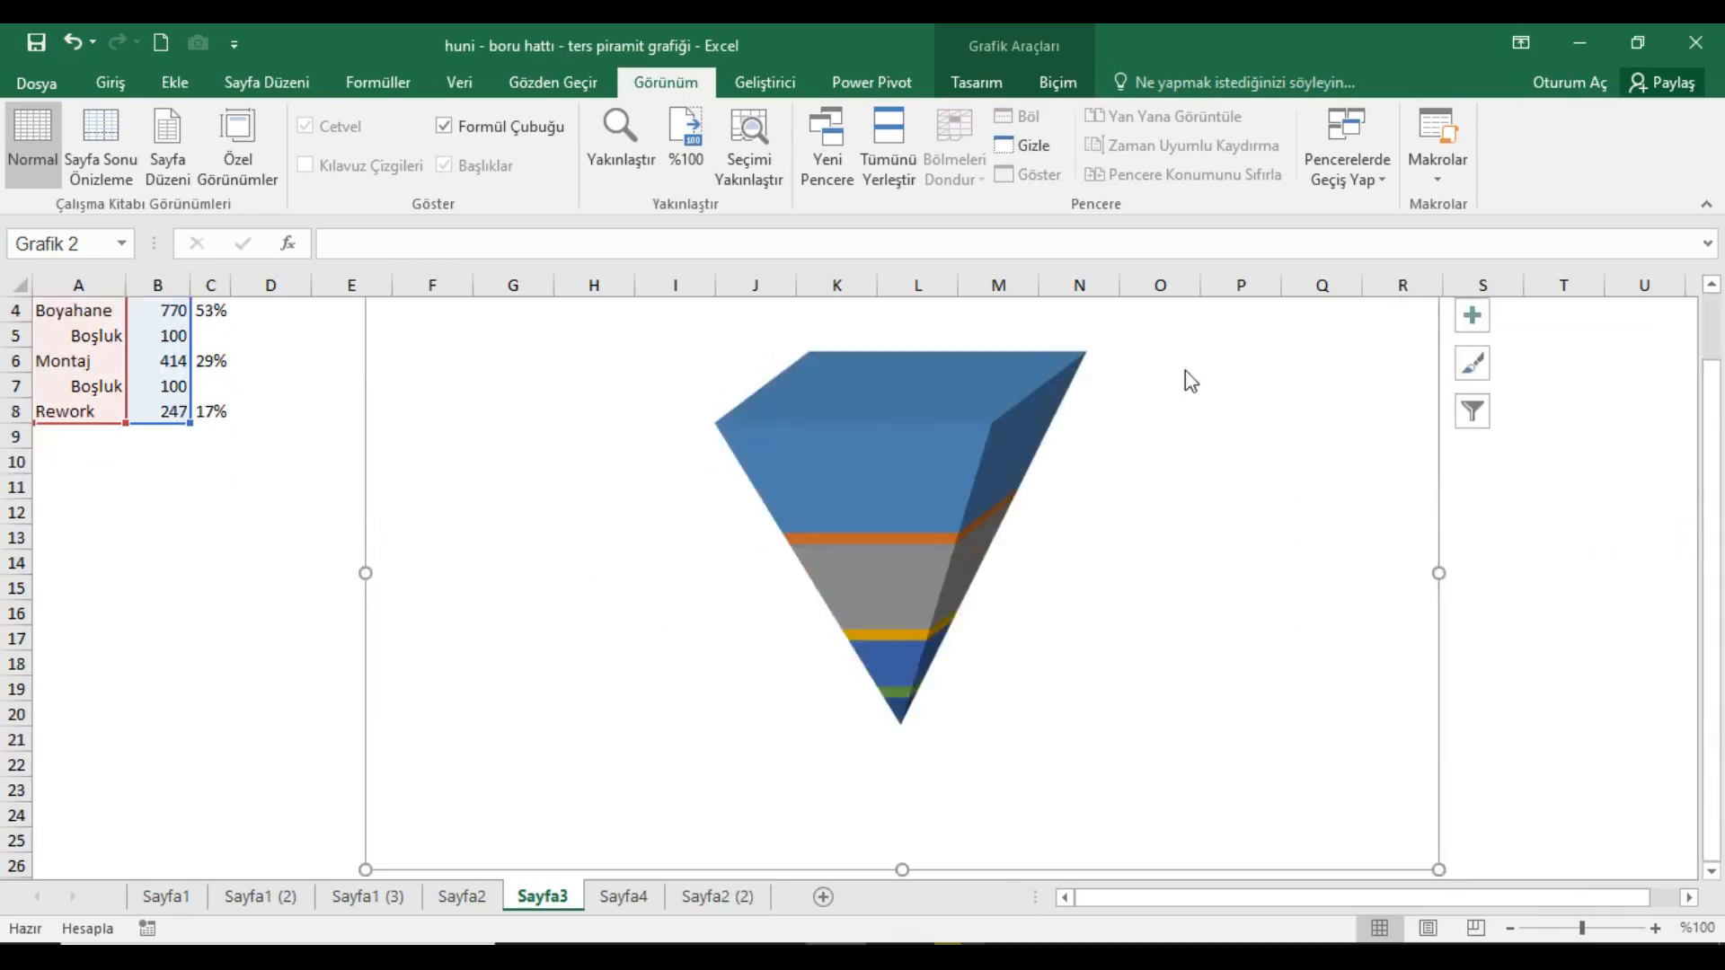
left_click_drag(1711, 600, 1711, 530)
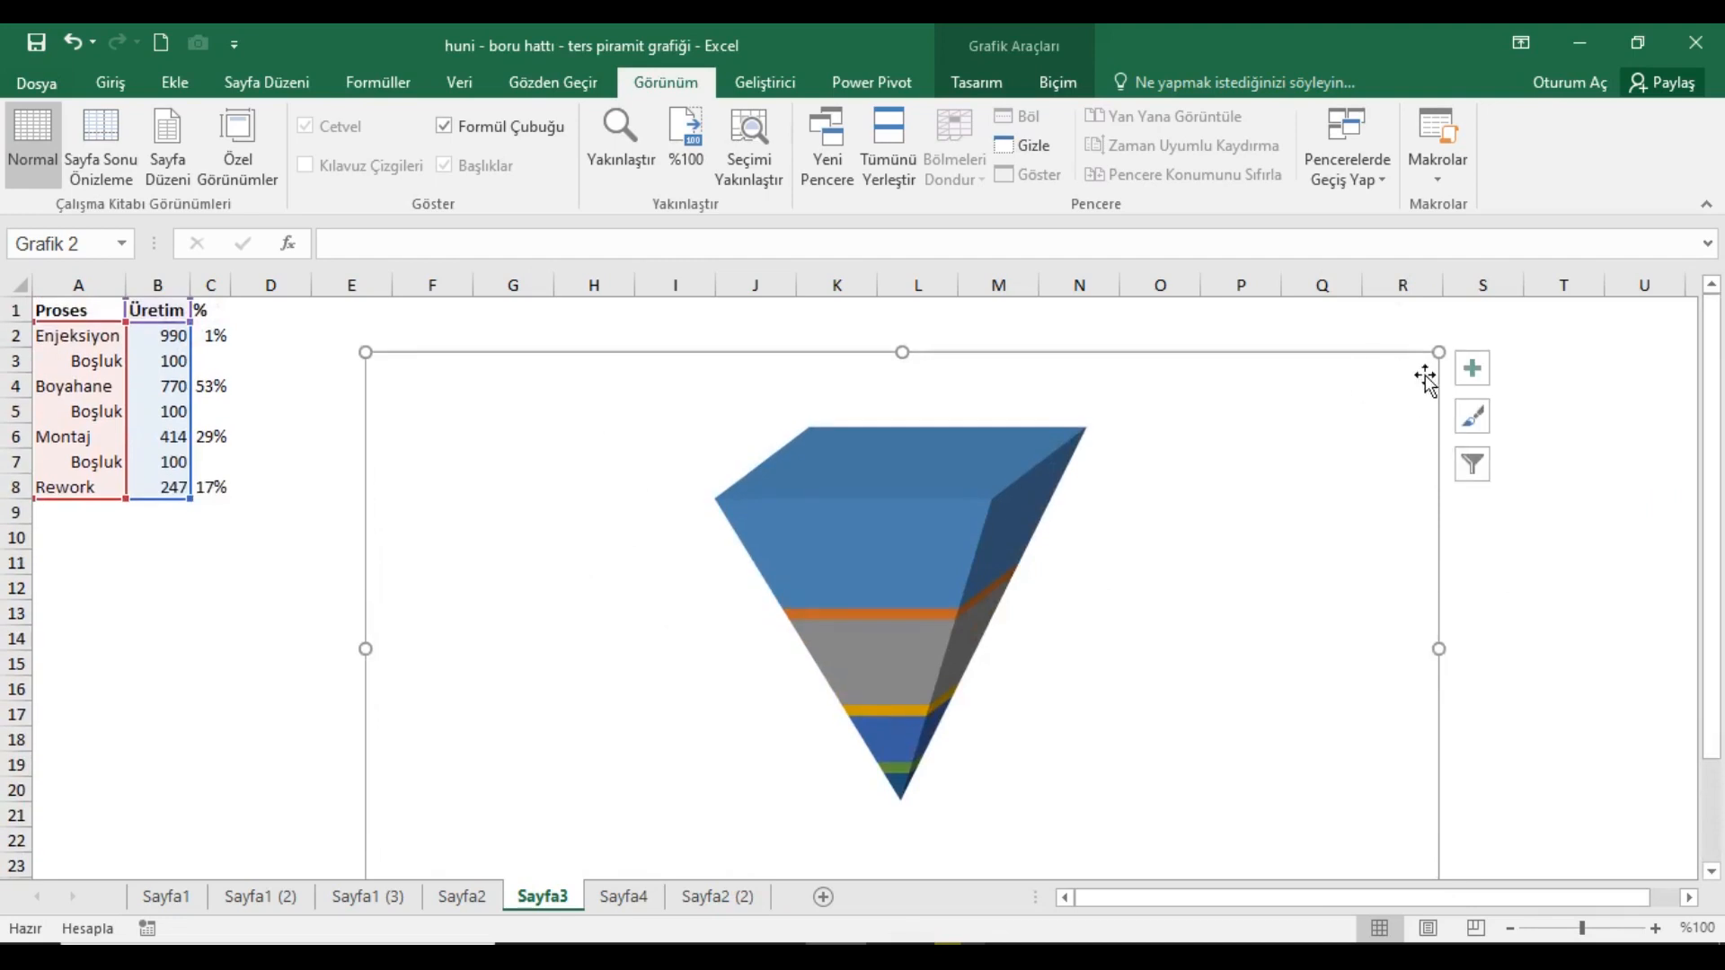
left_click_drag(1457, 370, 1462, 314)
left_click_drag(1713, 445, 1715, 447)
Set the chart's plot area to no fill.
left_click(1410, 414)
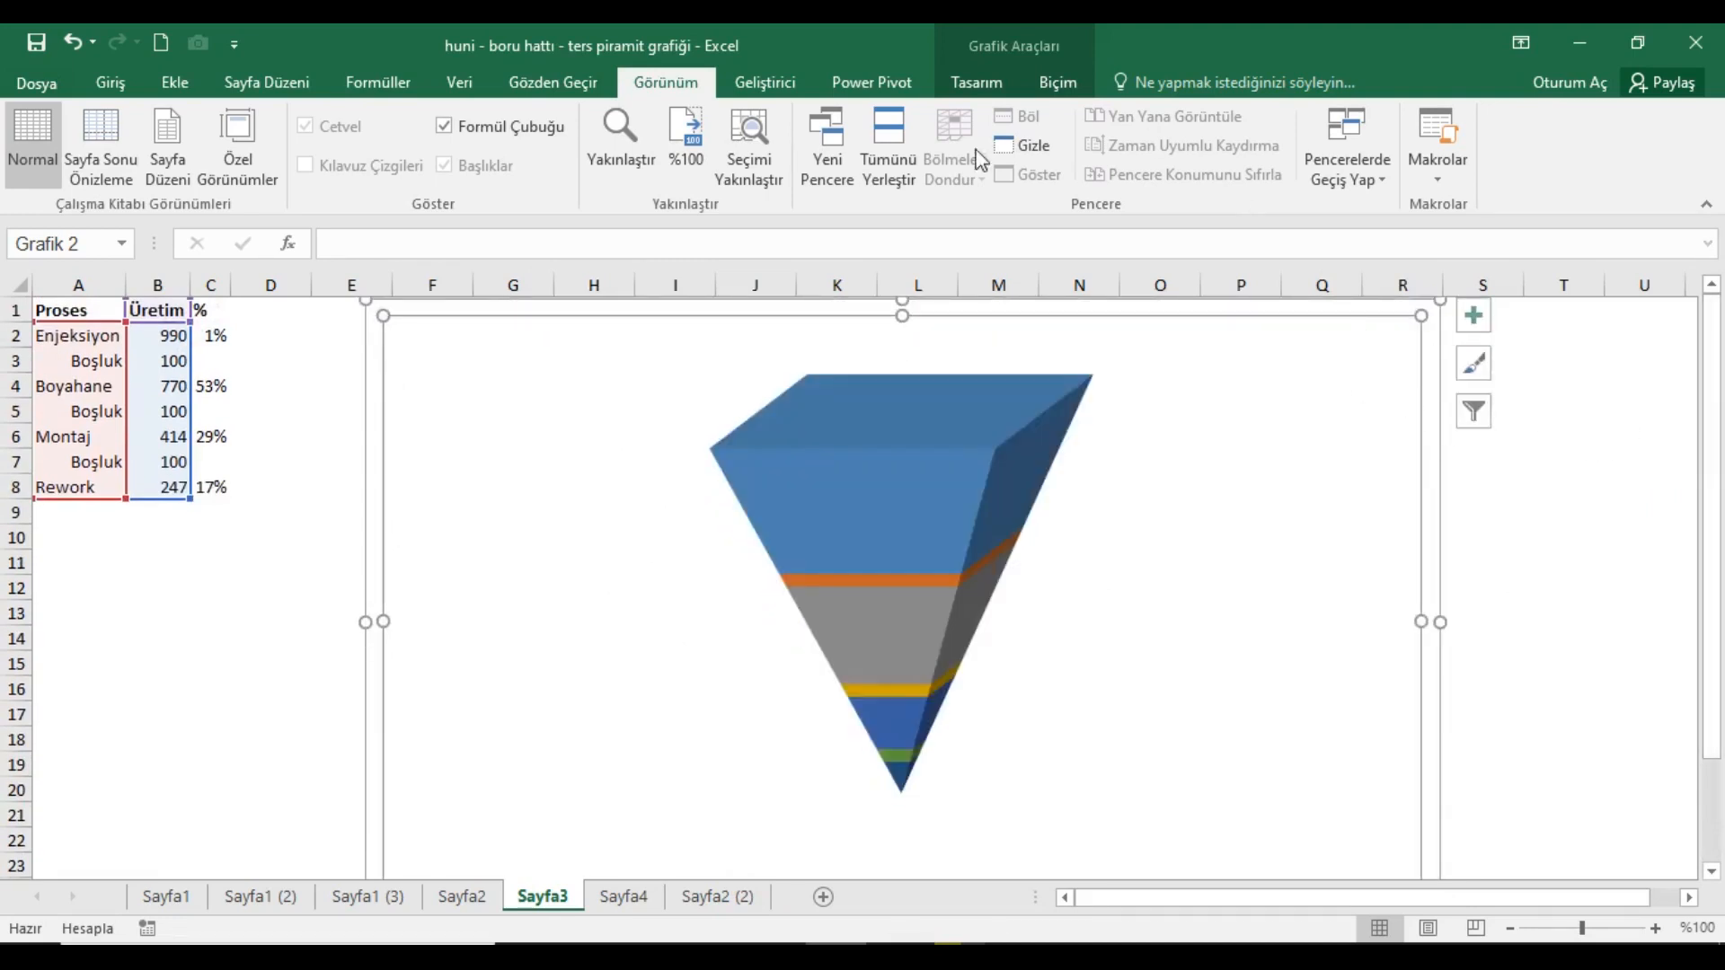
left_click(1058, 82)
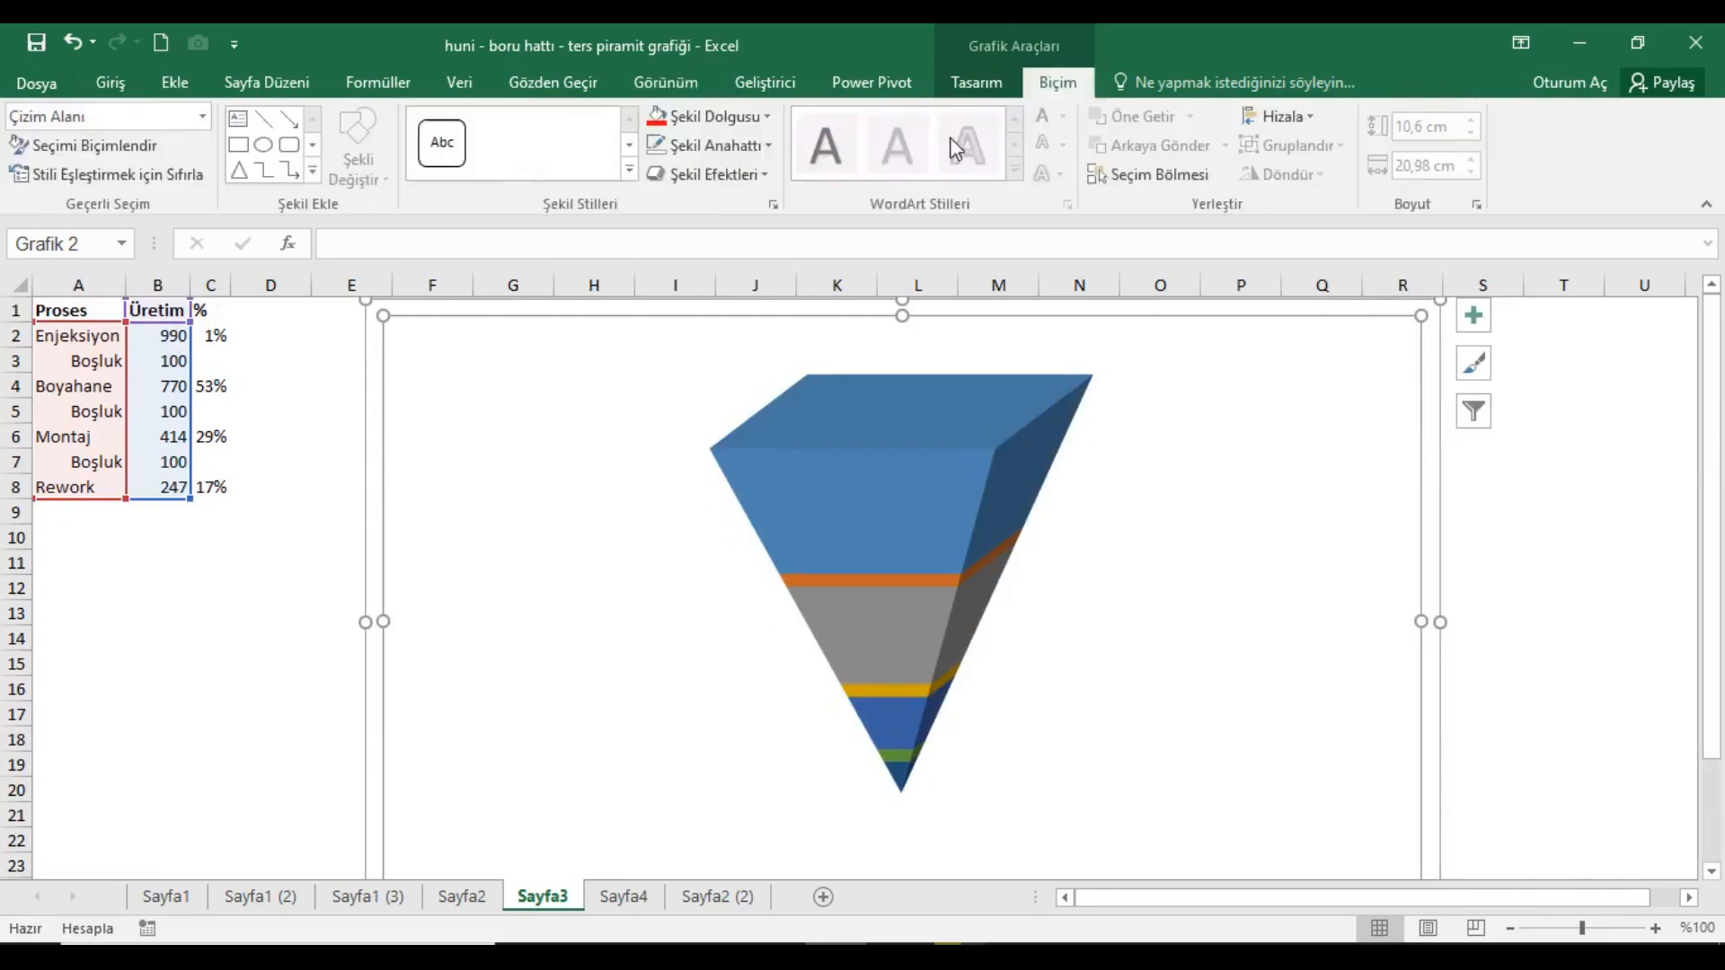
left_click(711, 116)
left_click(714, 368)
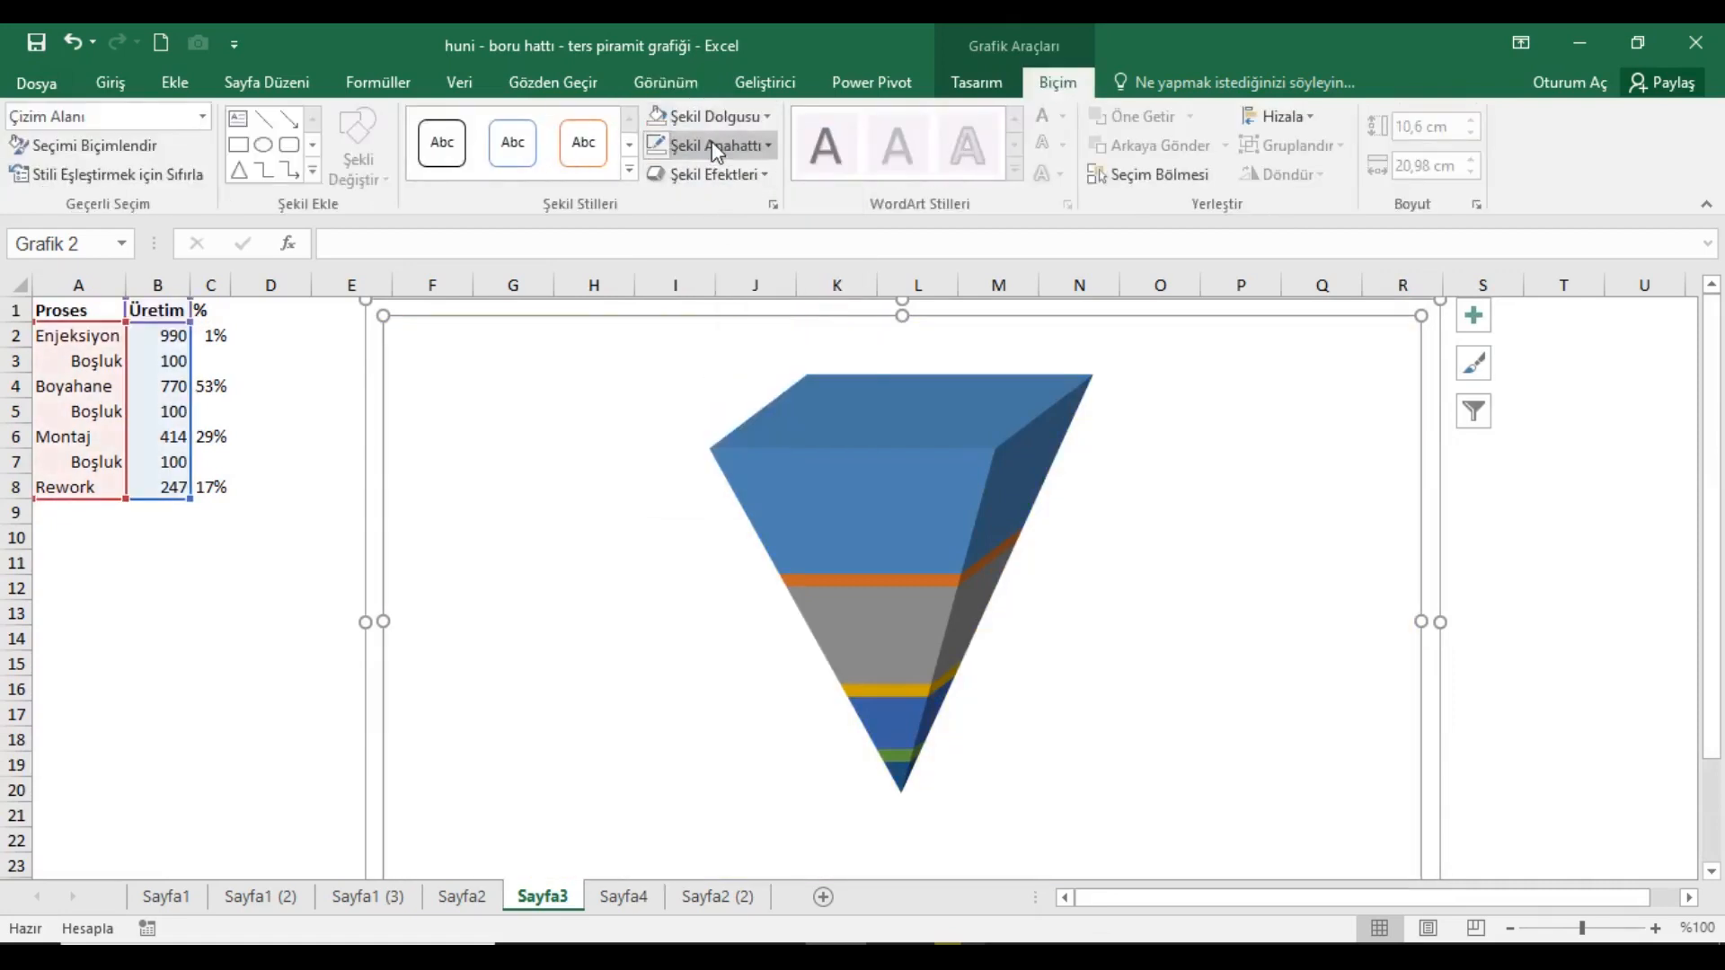
Remove the plot area's outline, and set the chart area to no fill and no outline.
left_click(710, 145)
left_click(700, 398)
left_click(346, 388)
left_click(394, 333)
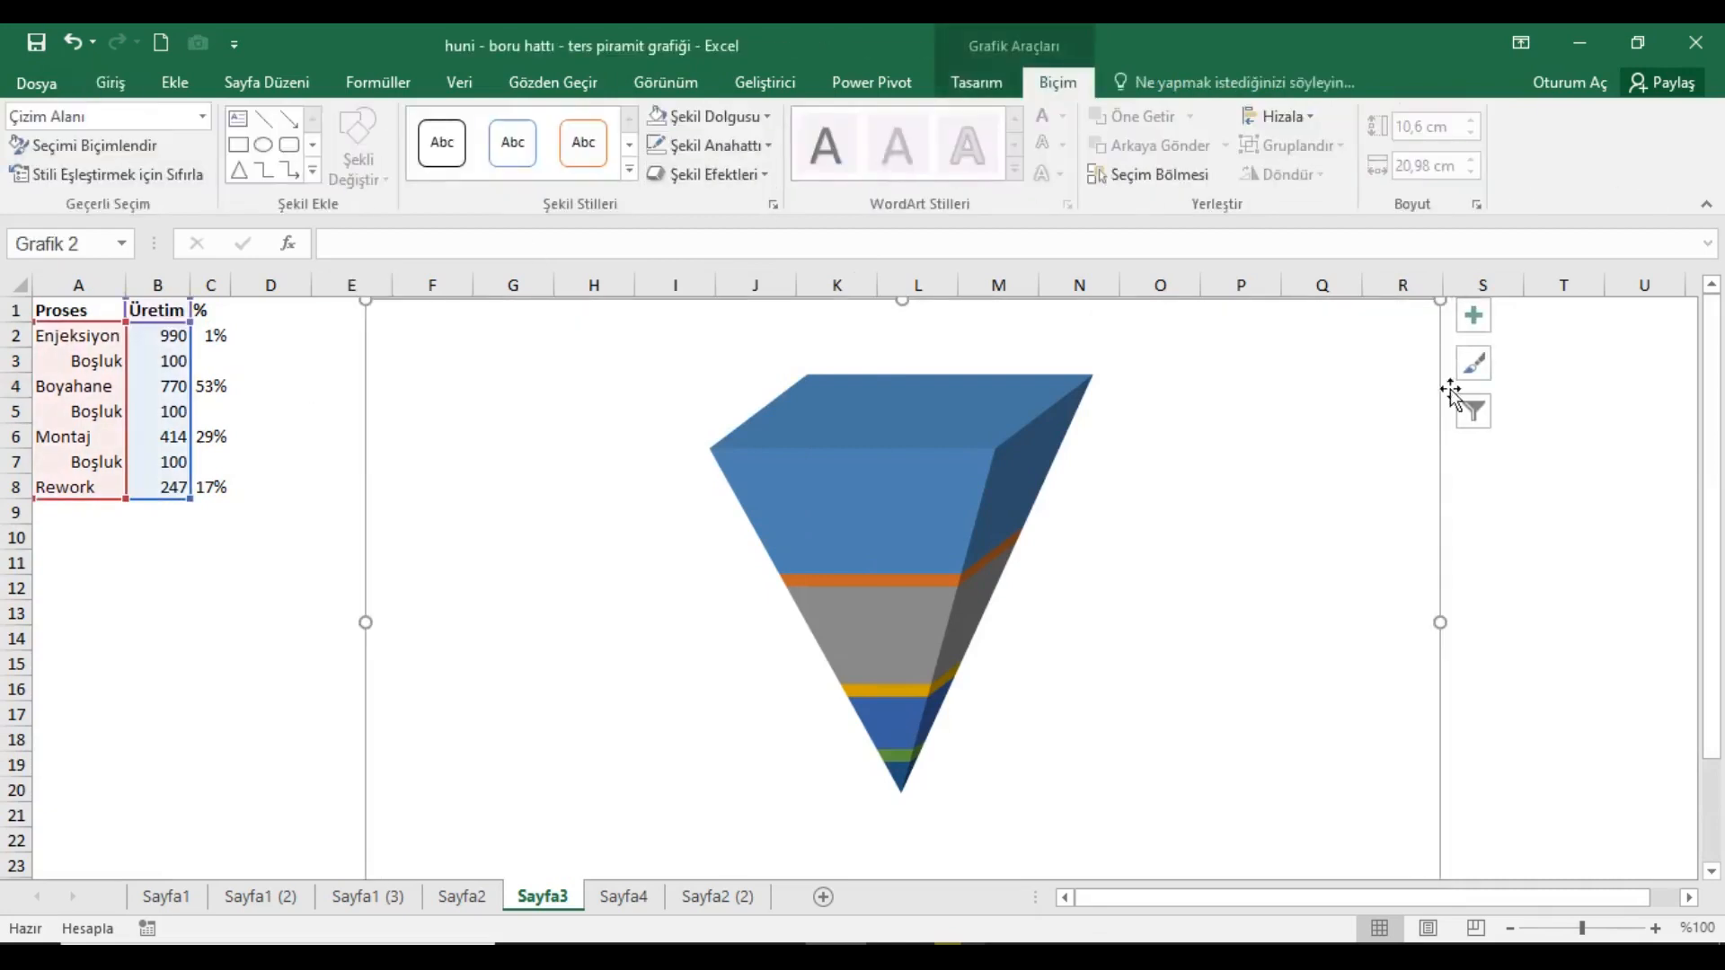
left_click(715, 122)
left_click(702, 369)
left_click(678, 143)
left_click(696, 397)
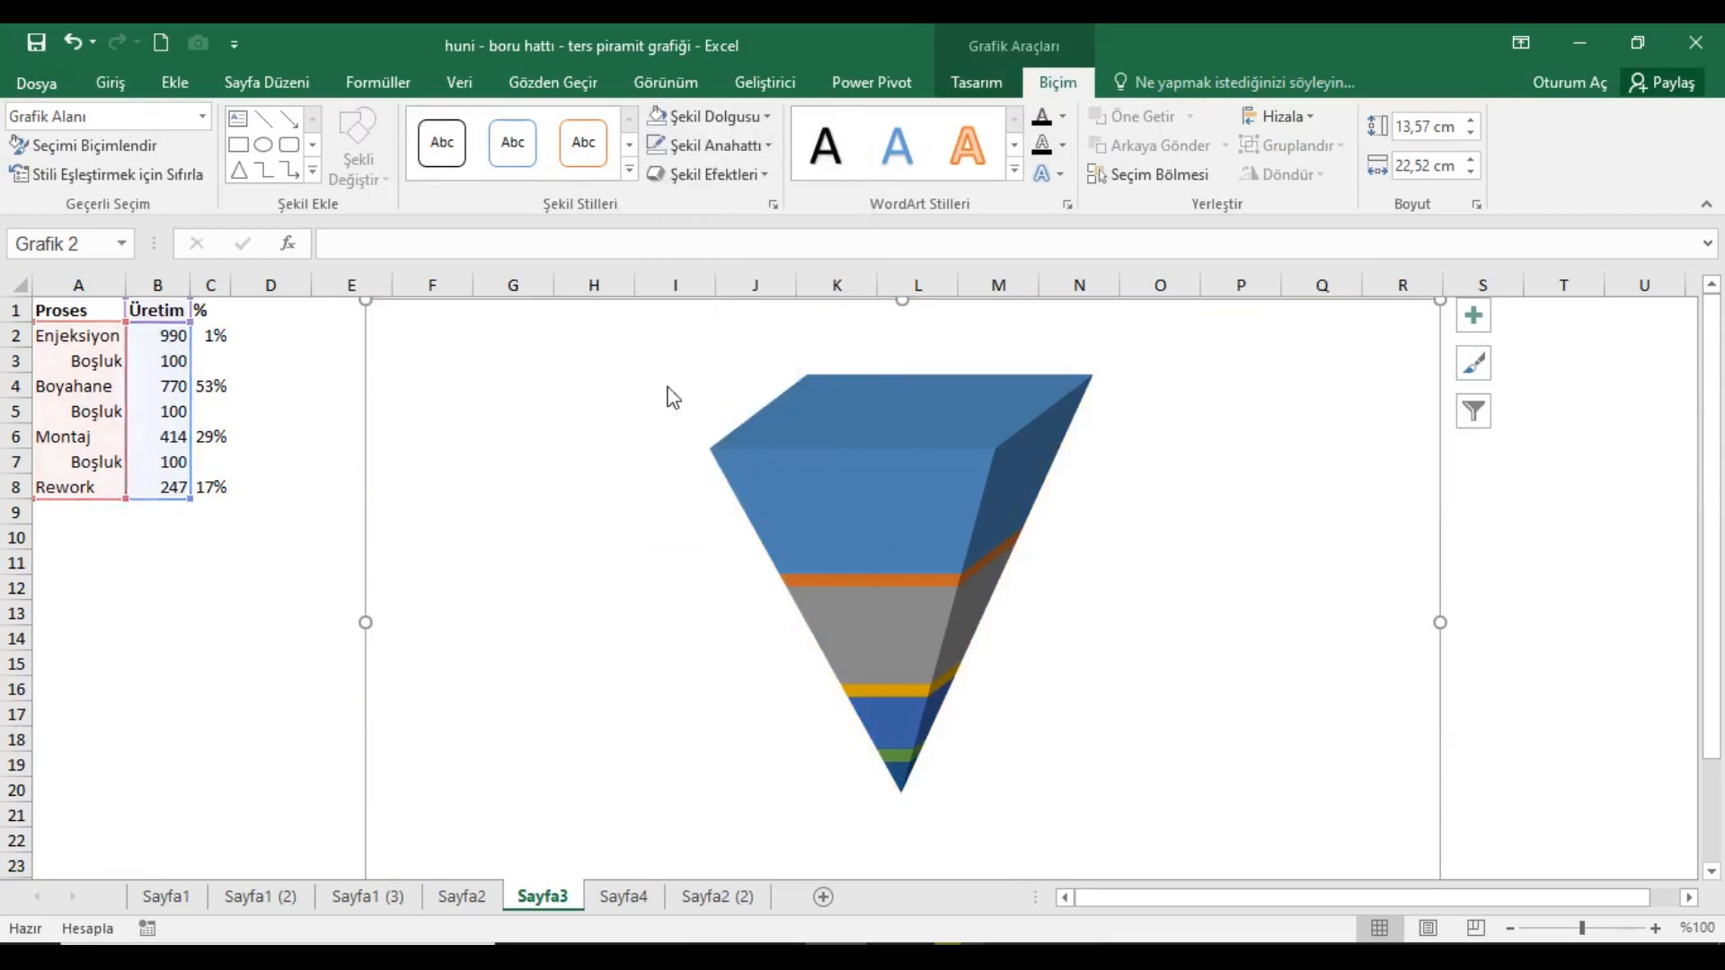
left_click(89, 315)
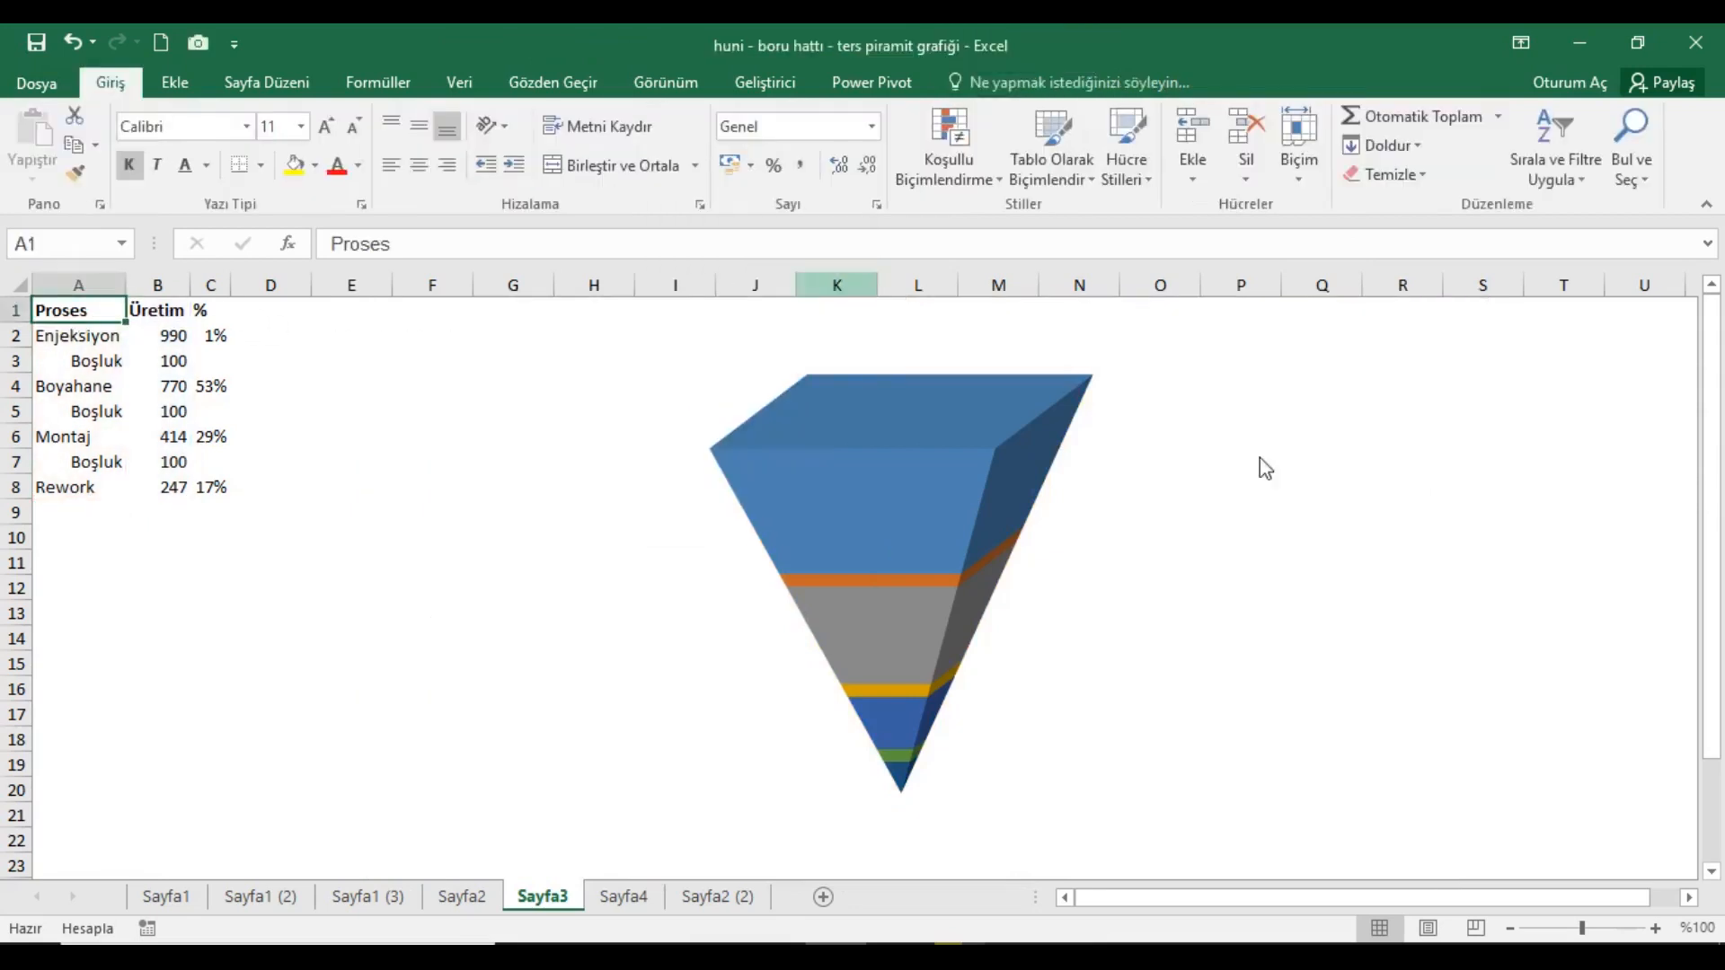
Set all three Boşluk spacer layers of the pyramid to no fill.
left_click(931, 579)
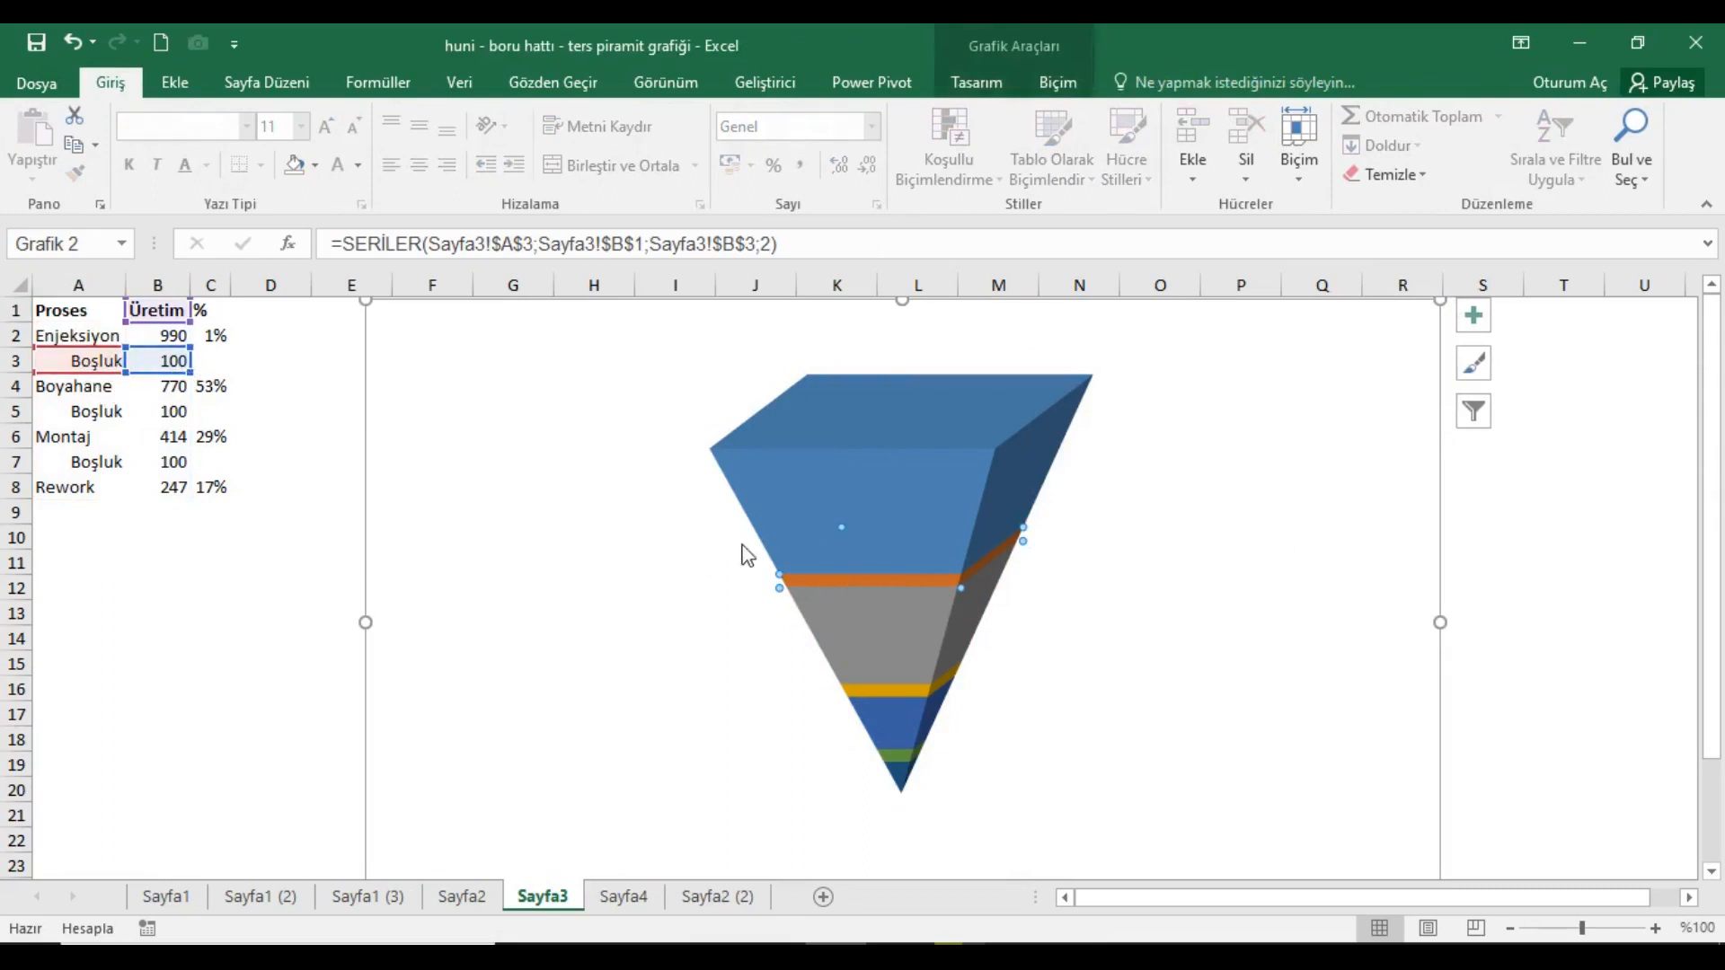
left_click(1060, 85)
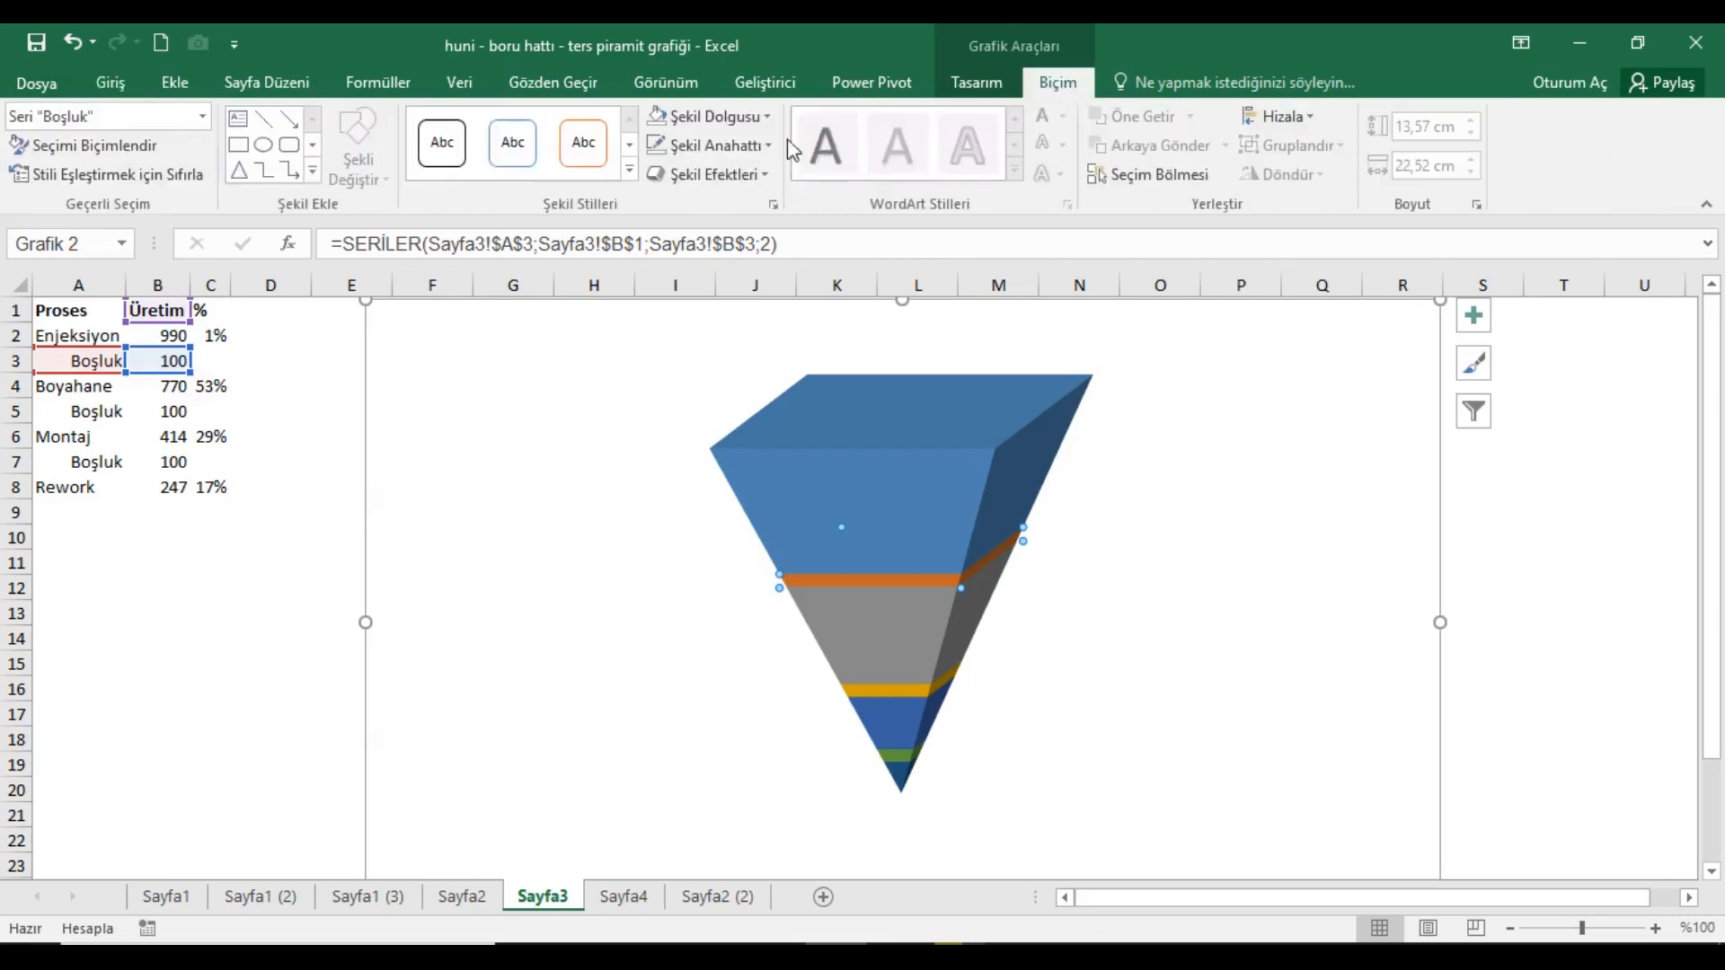
left_click(727, 117)
left_click(715, 363)
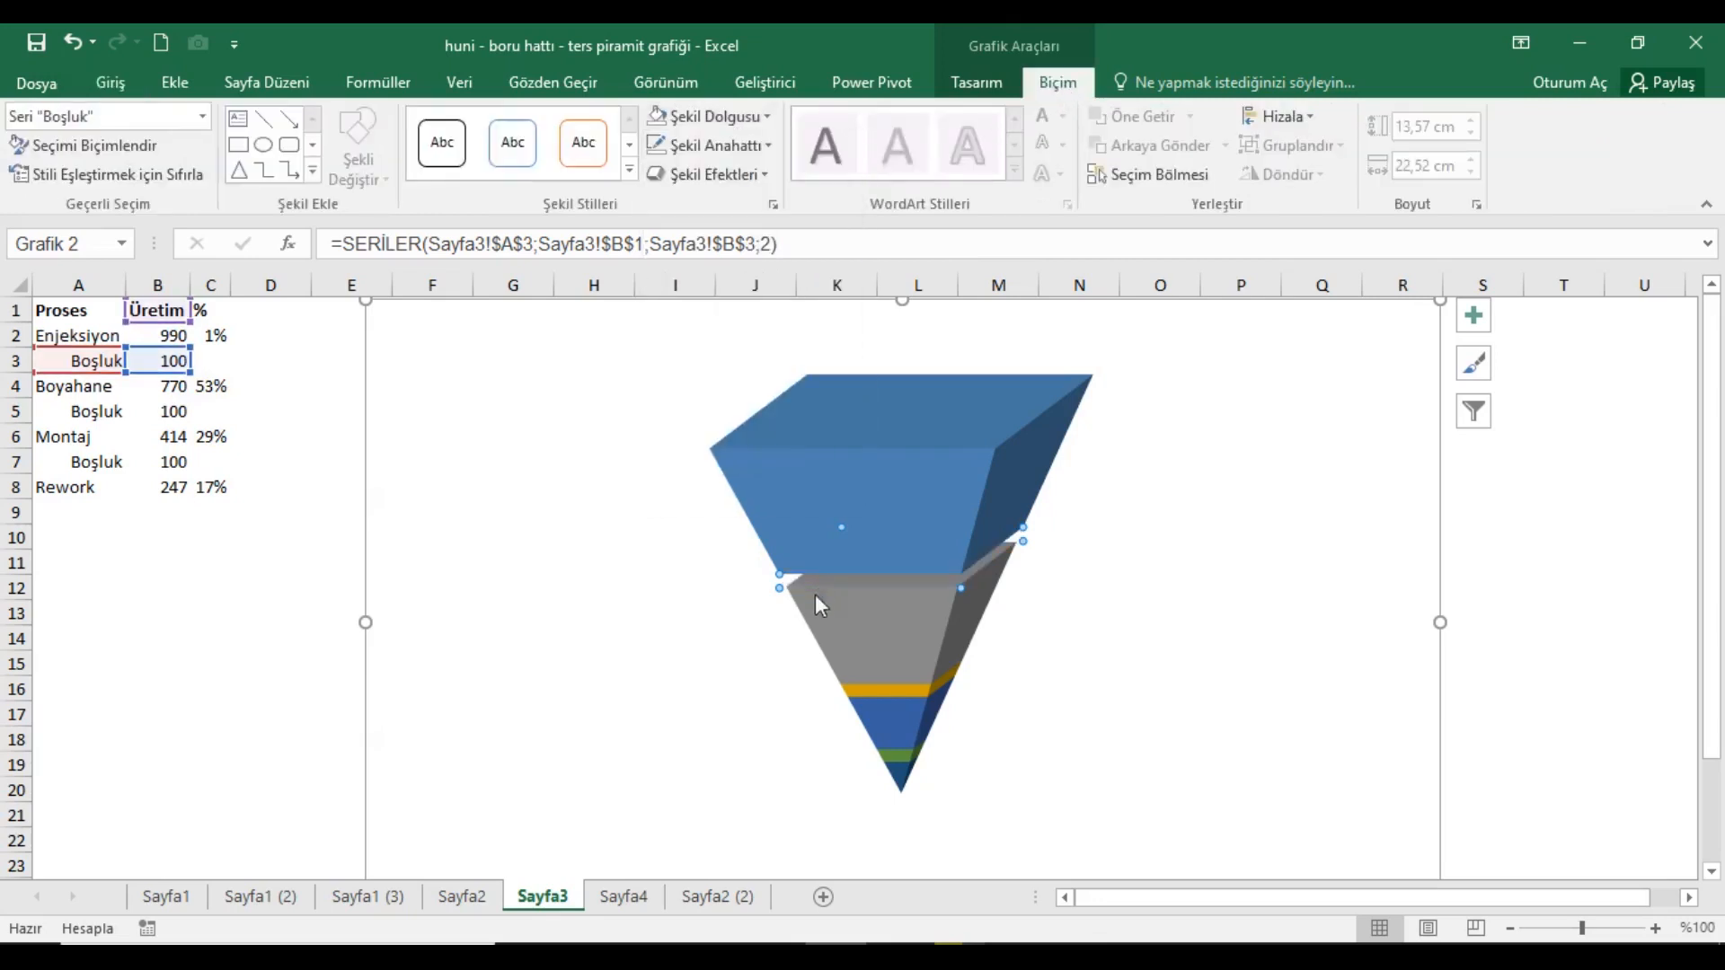
left_click(896, 688)
left_click(724, 119)
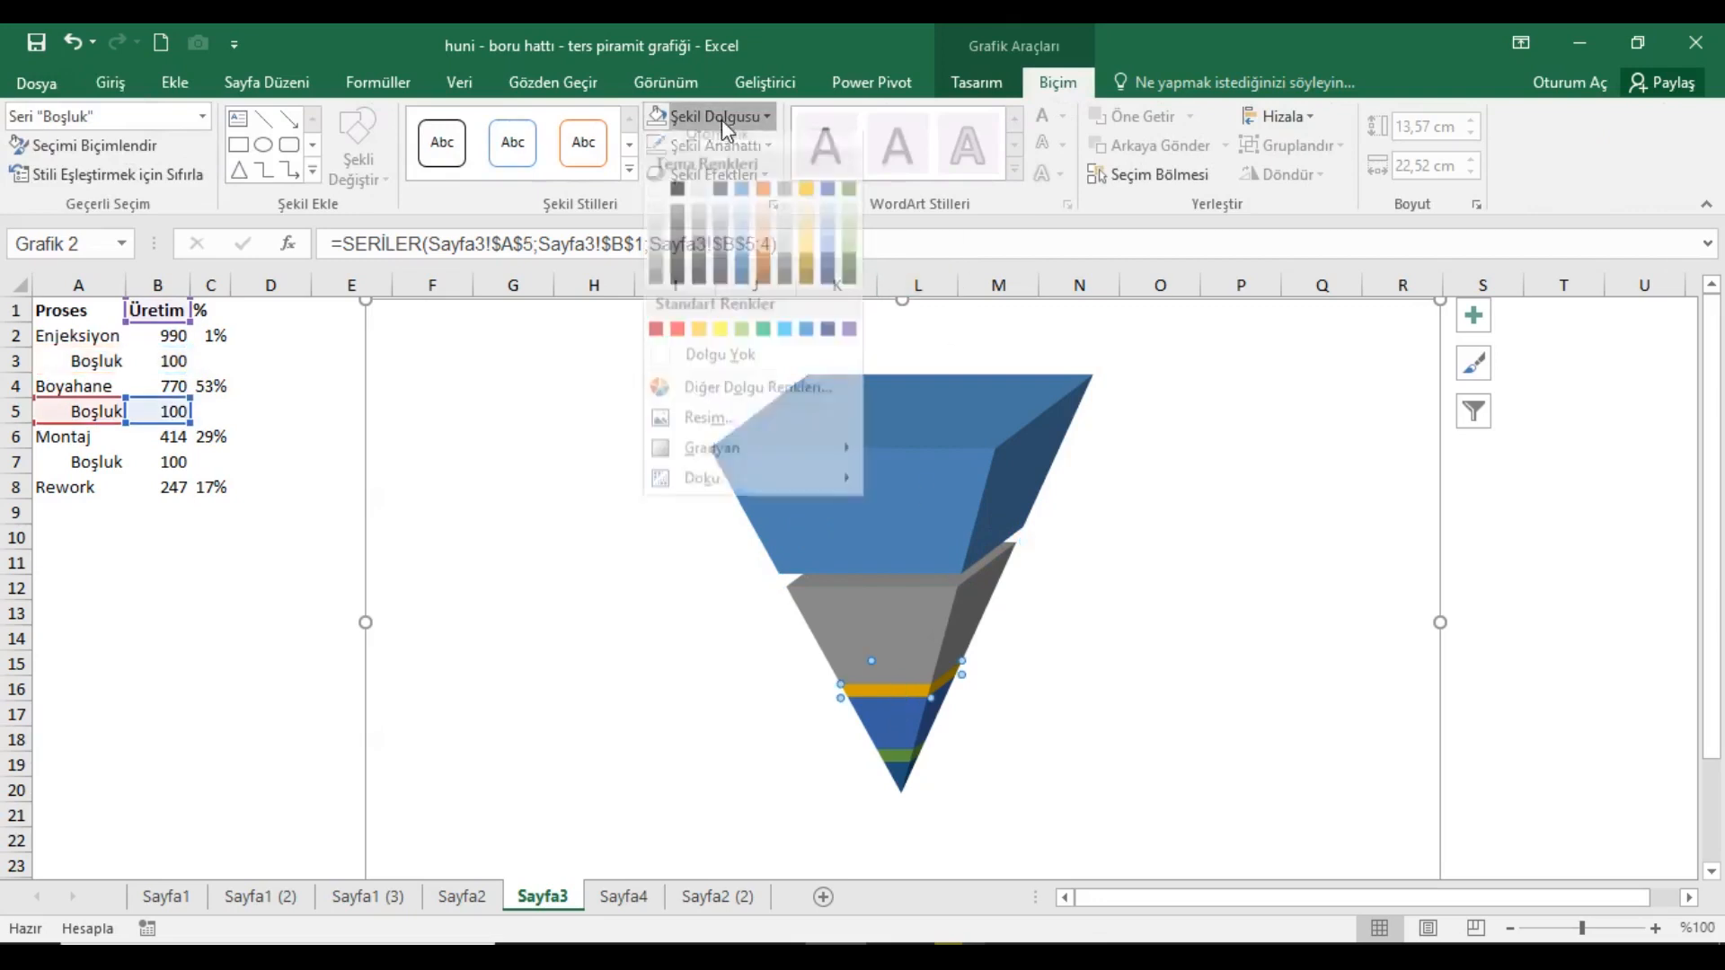
left_click(711, 367)
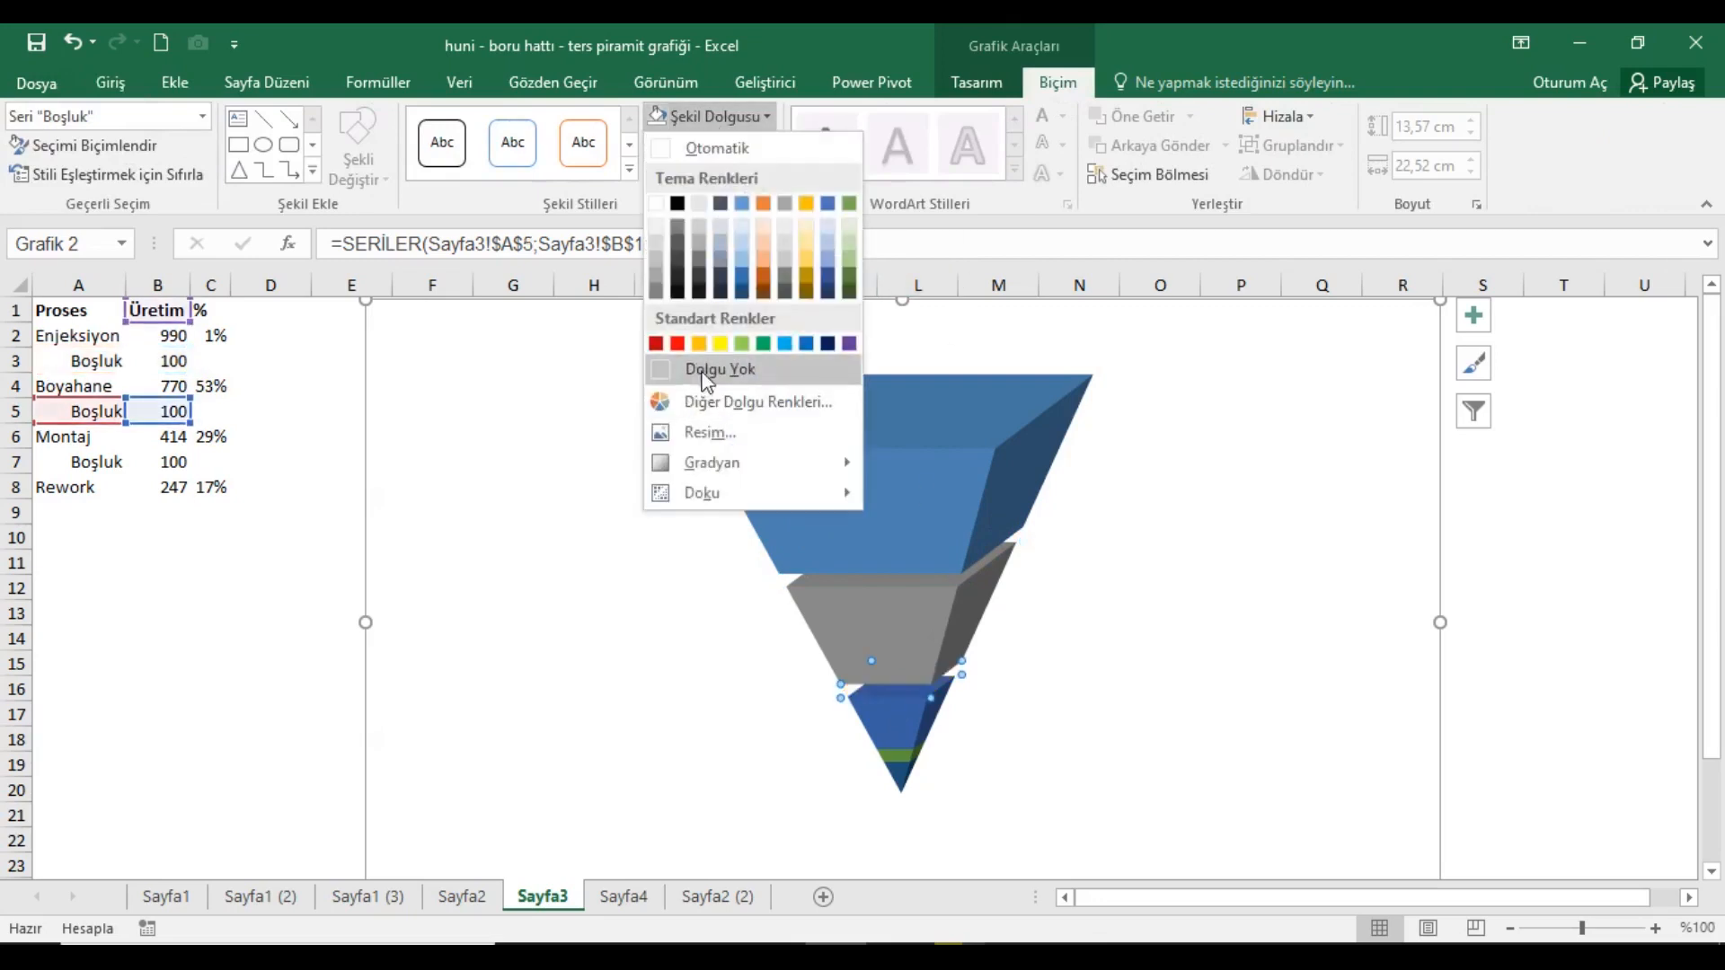
left_click(899, 753)
left_click(722, 116)
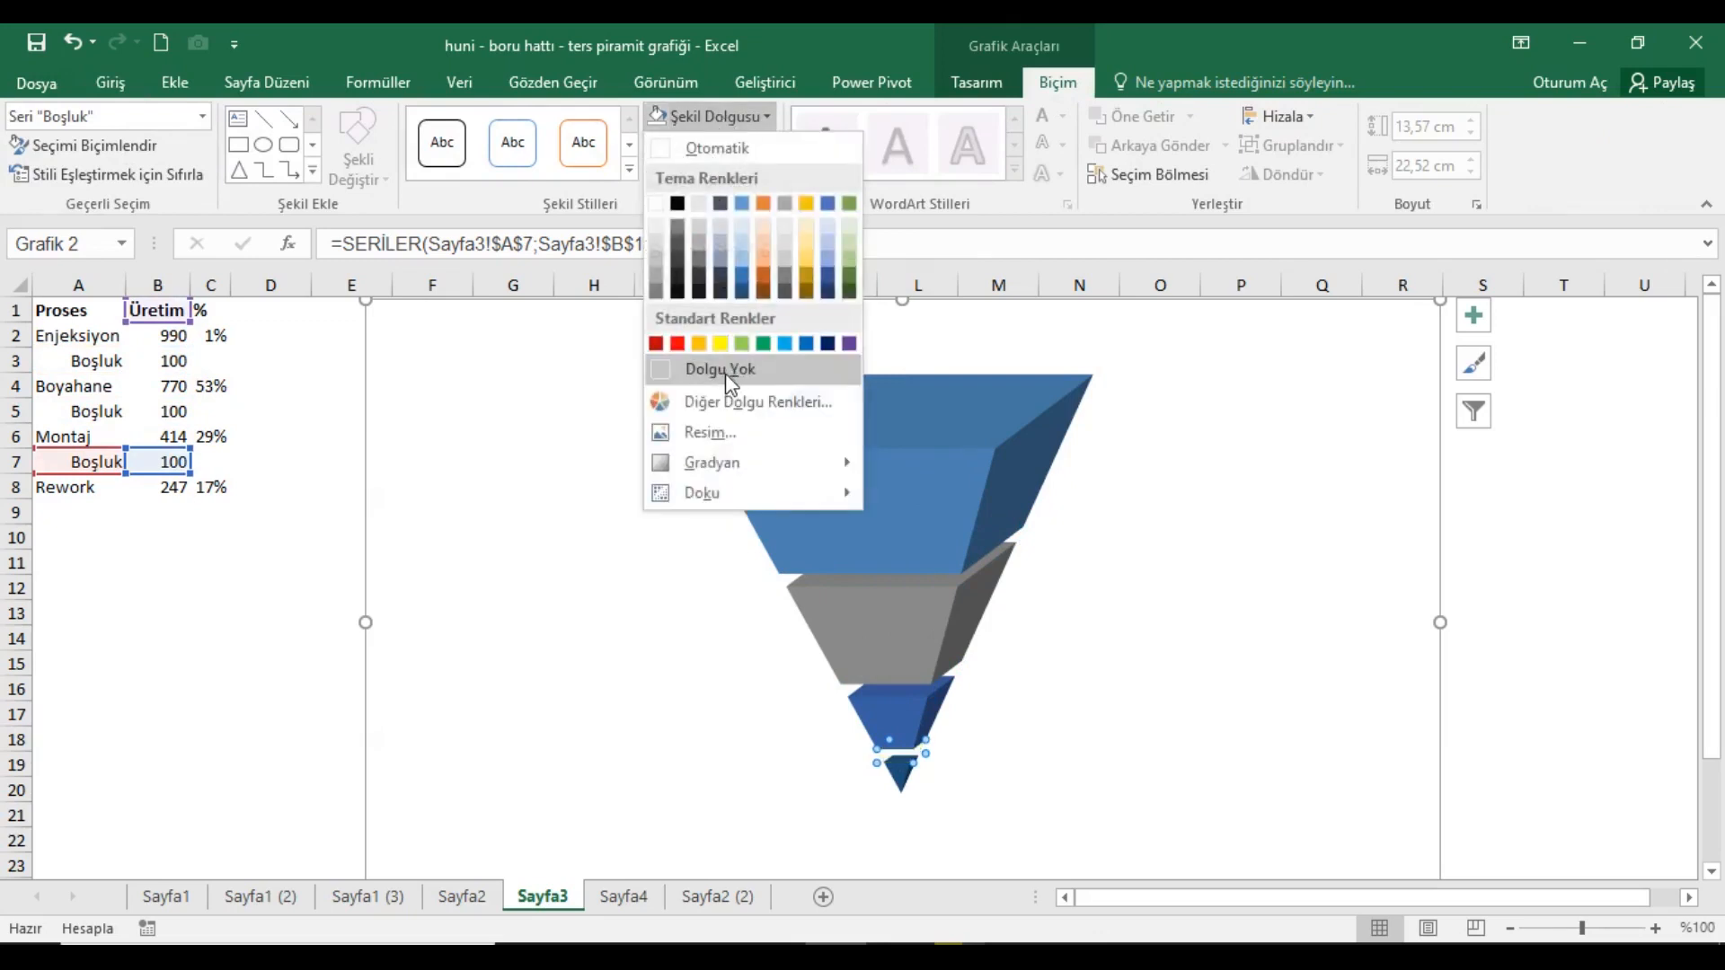
left_click(725, 373)
Fill the Enjeksiyon layer with the orange theme color and the Boyahane layer with the gold one.
left_click(918, 477)
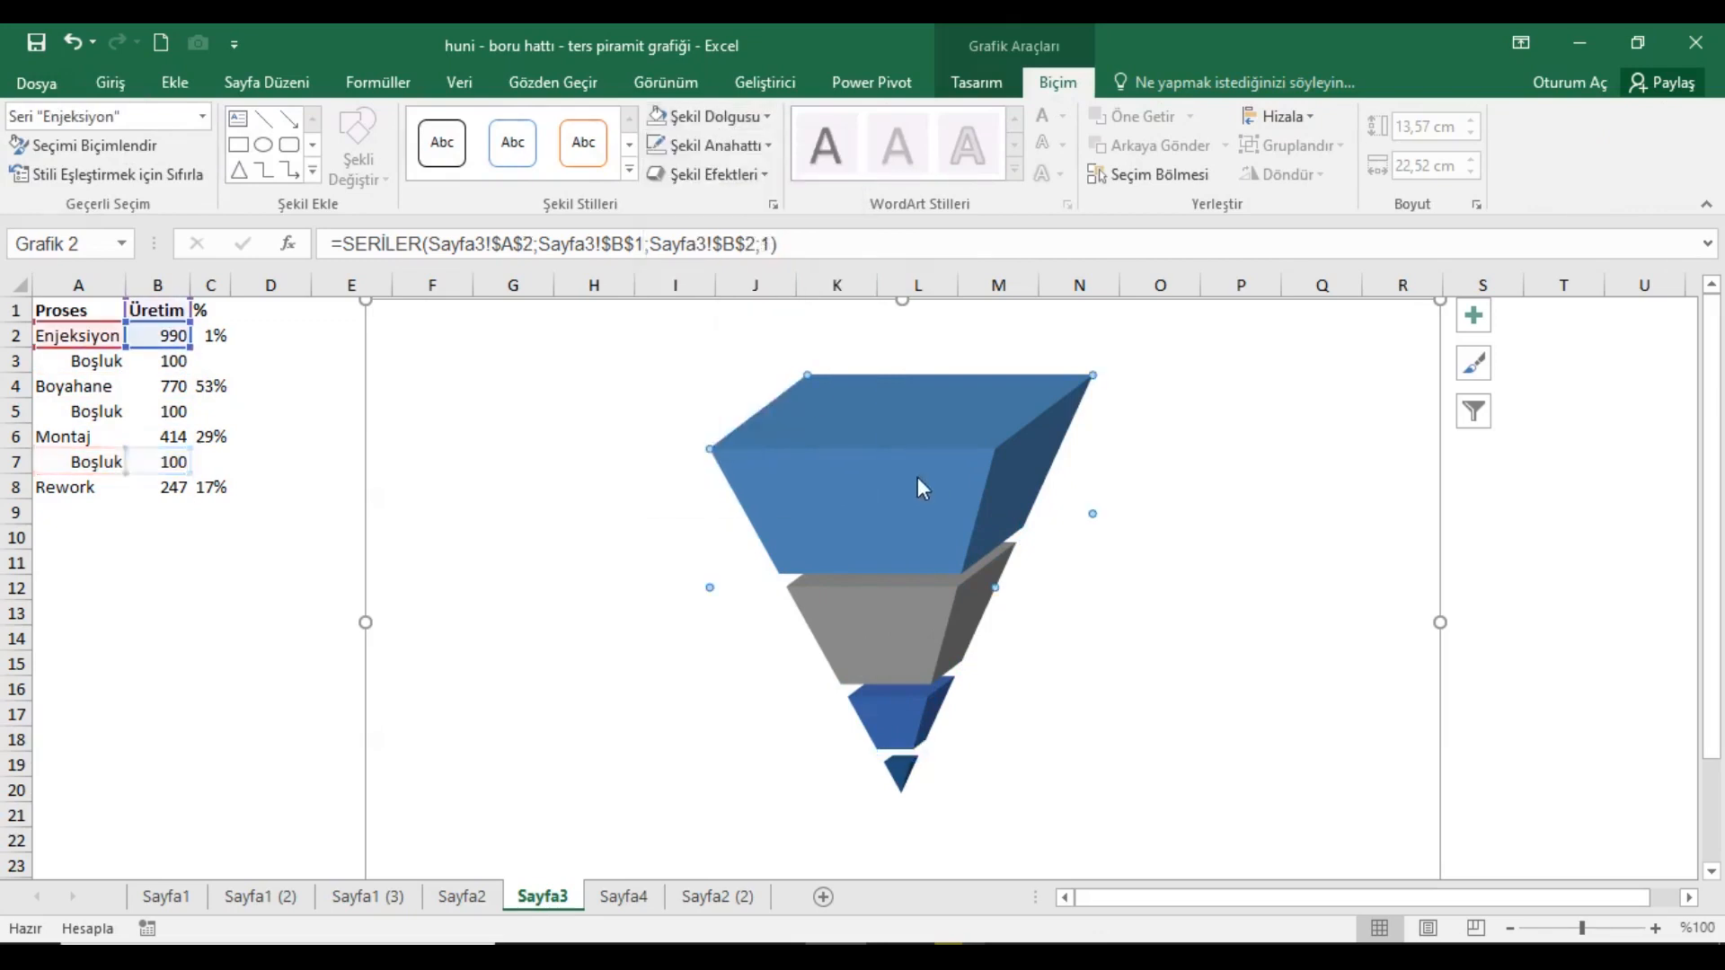
left_click(739, 118)
left_click(768, 205)
left_click(887, 600)
left_click(716, 121)
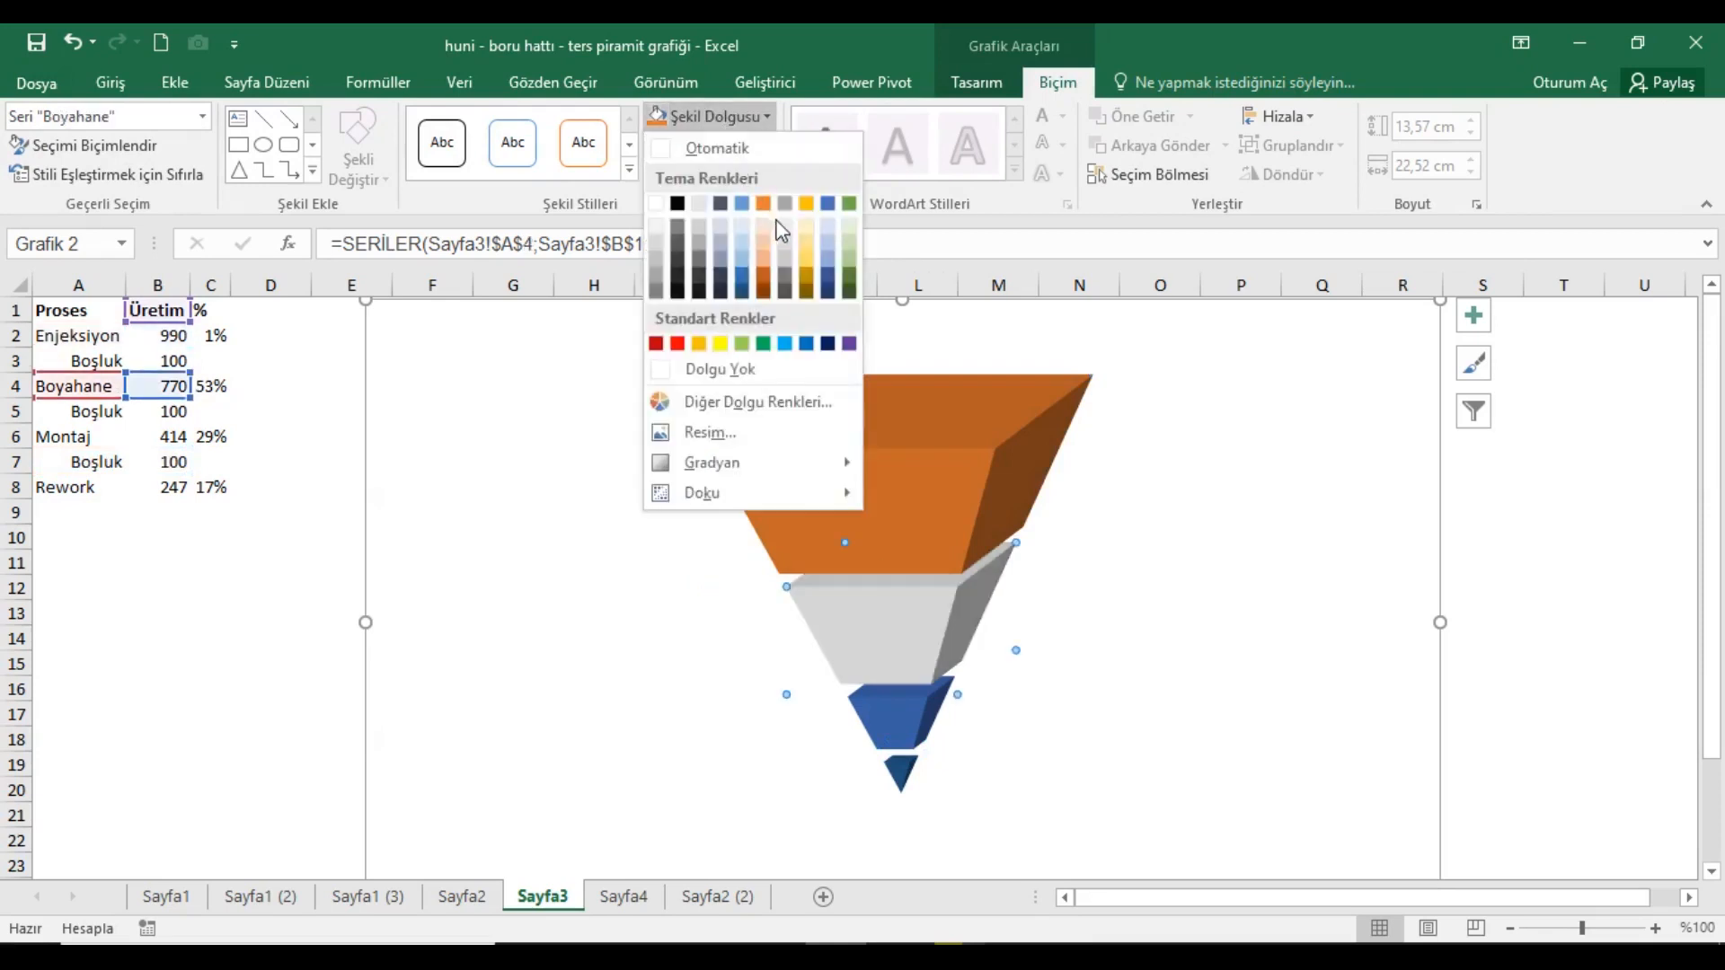
left_click(802, 203)
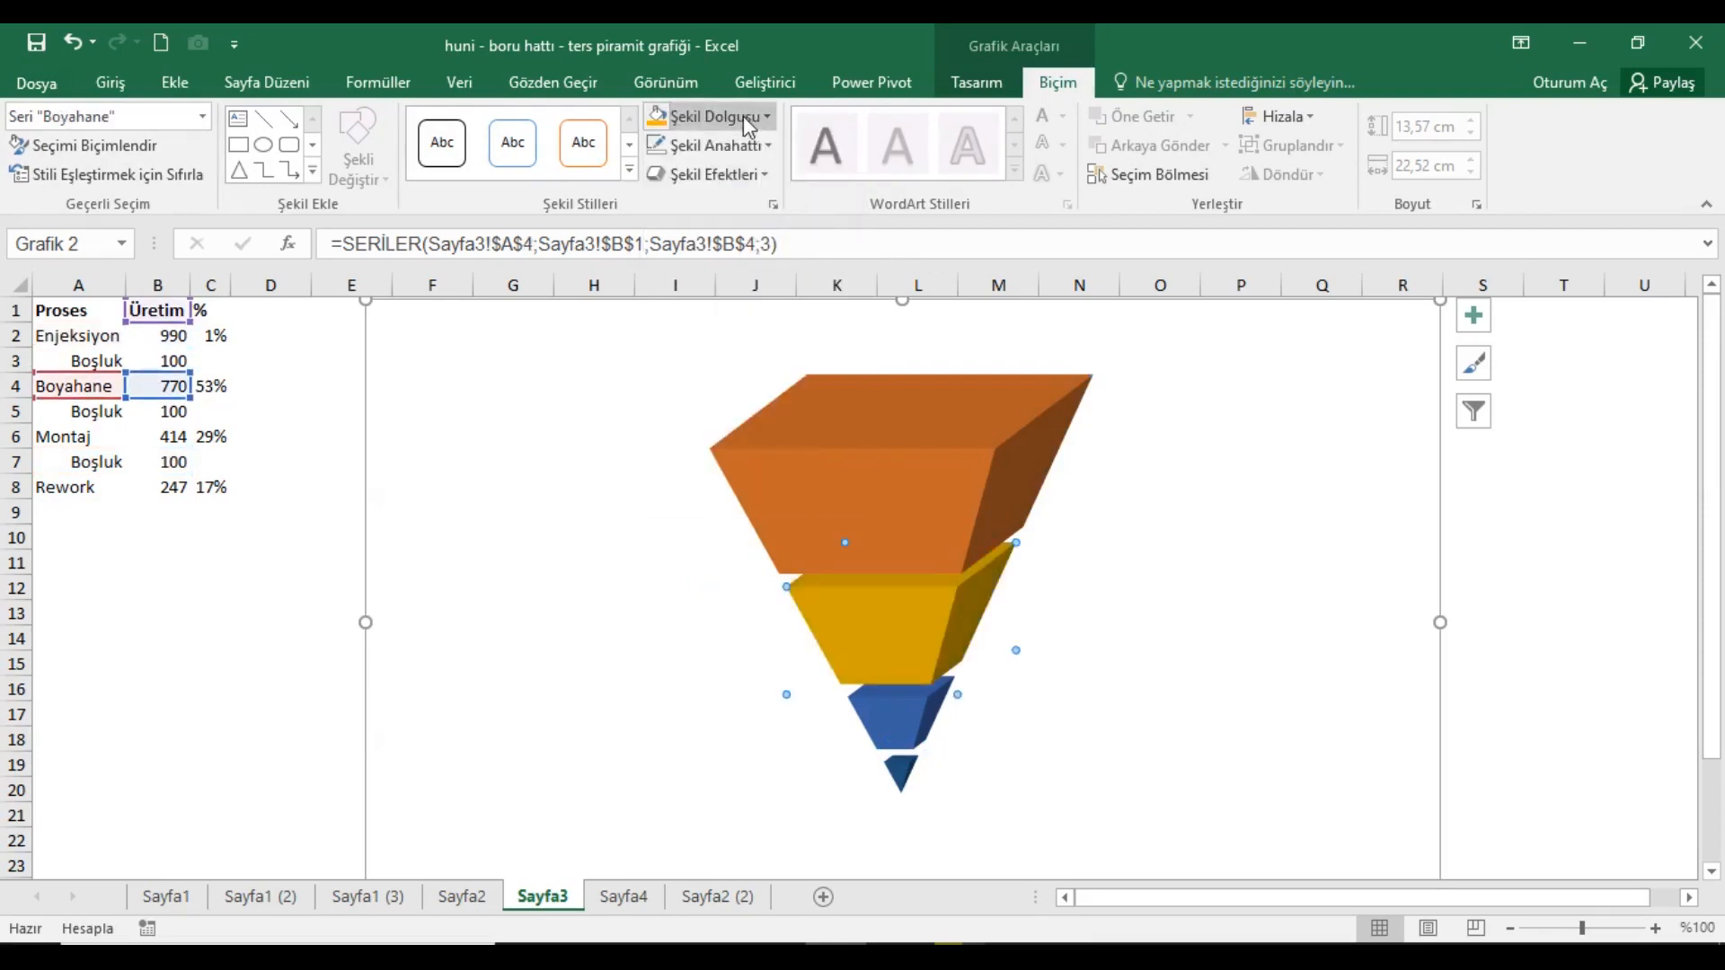
Fill the Montaj layer with the blue theme color and the Rework layer with the green one.
left_click(905, 705)
left_click(765, 116)
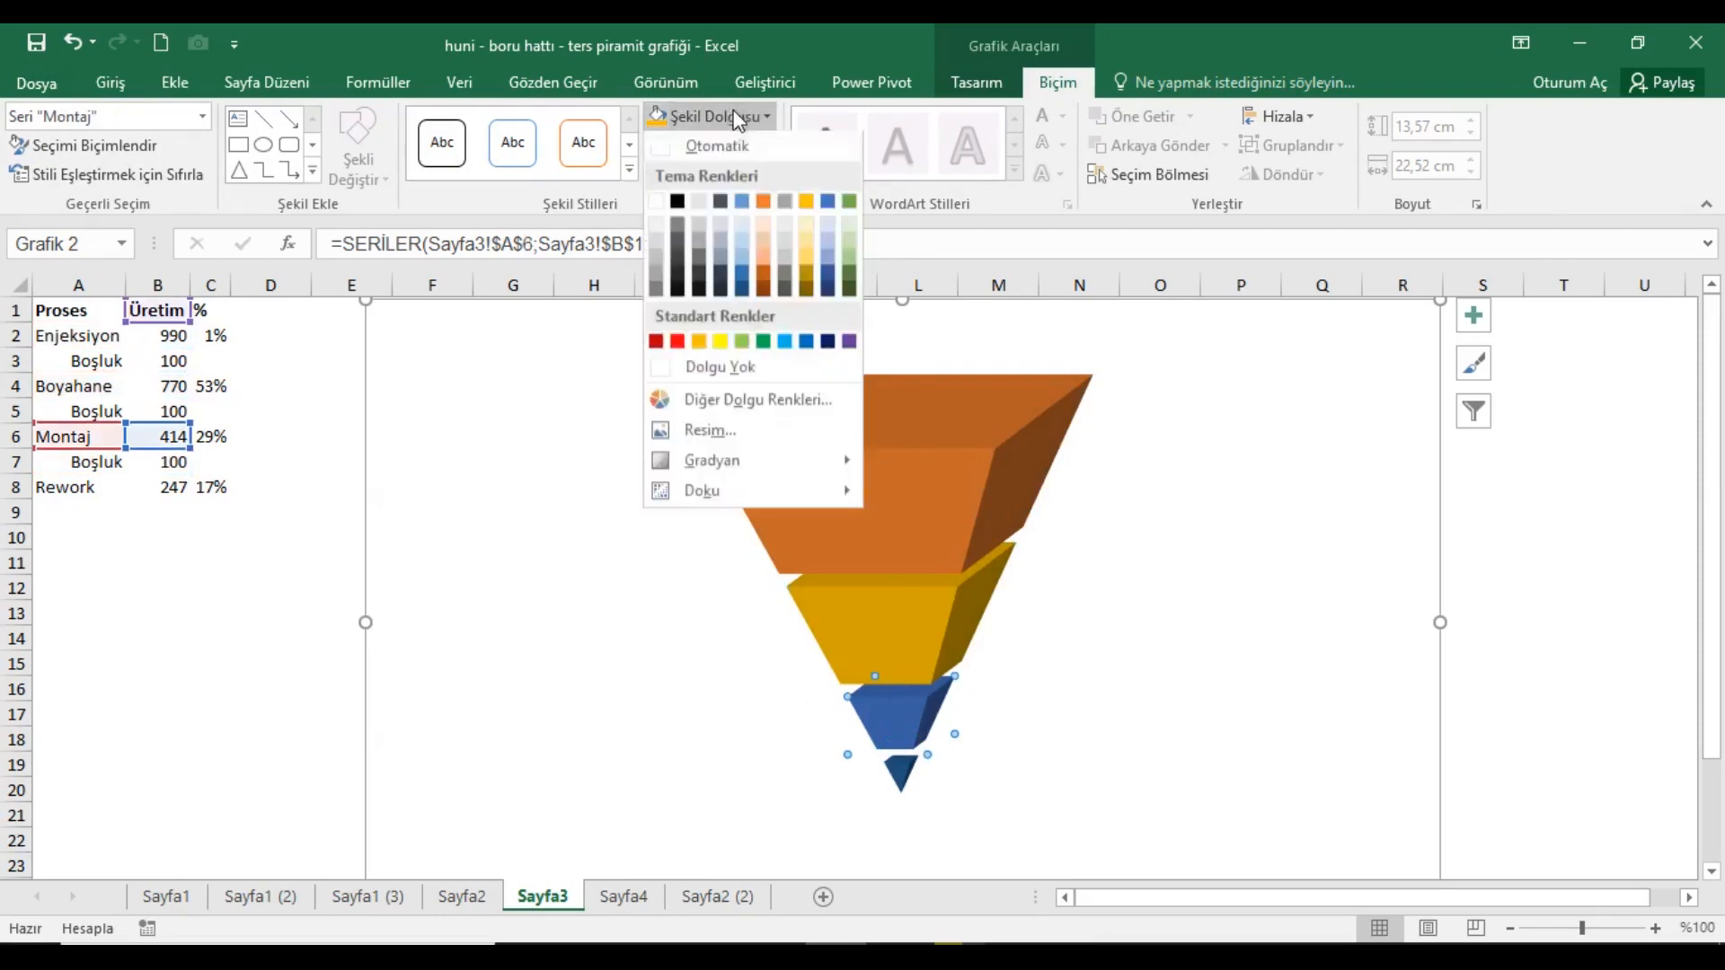
left_click(829, 215)
left_click(902, 783)
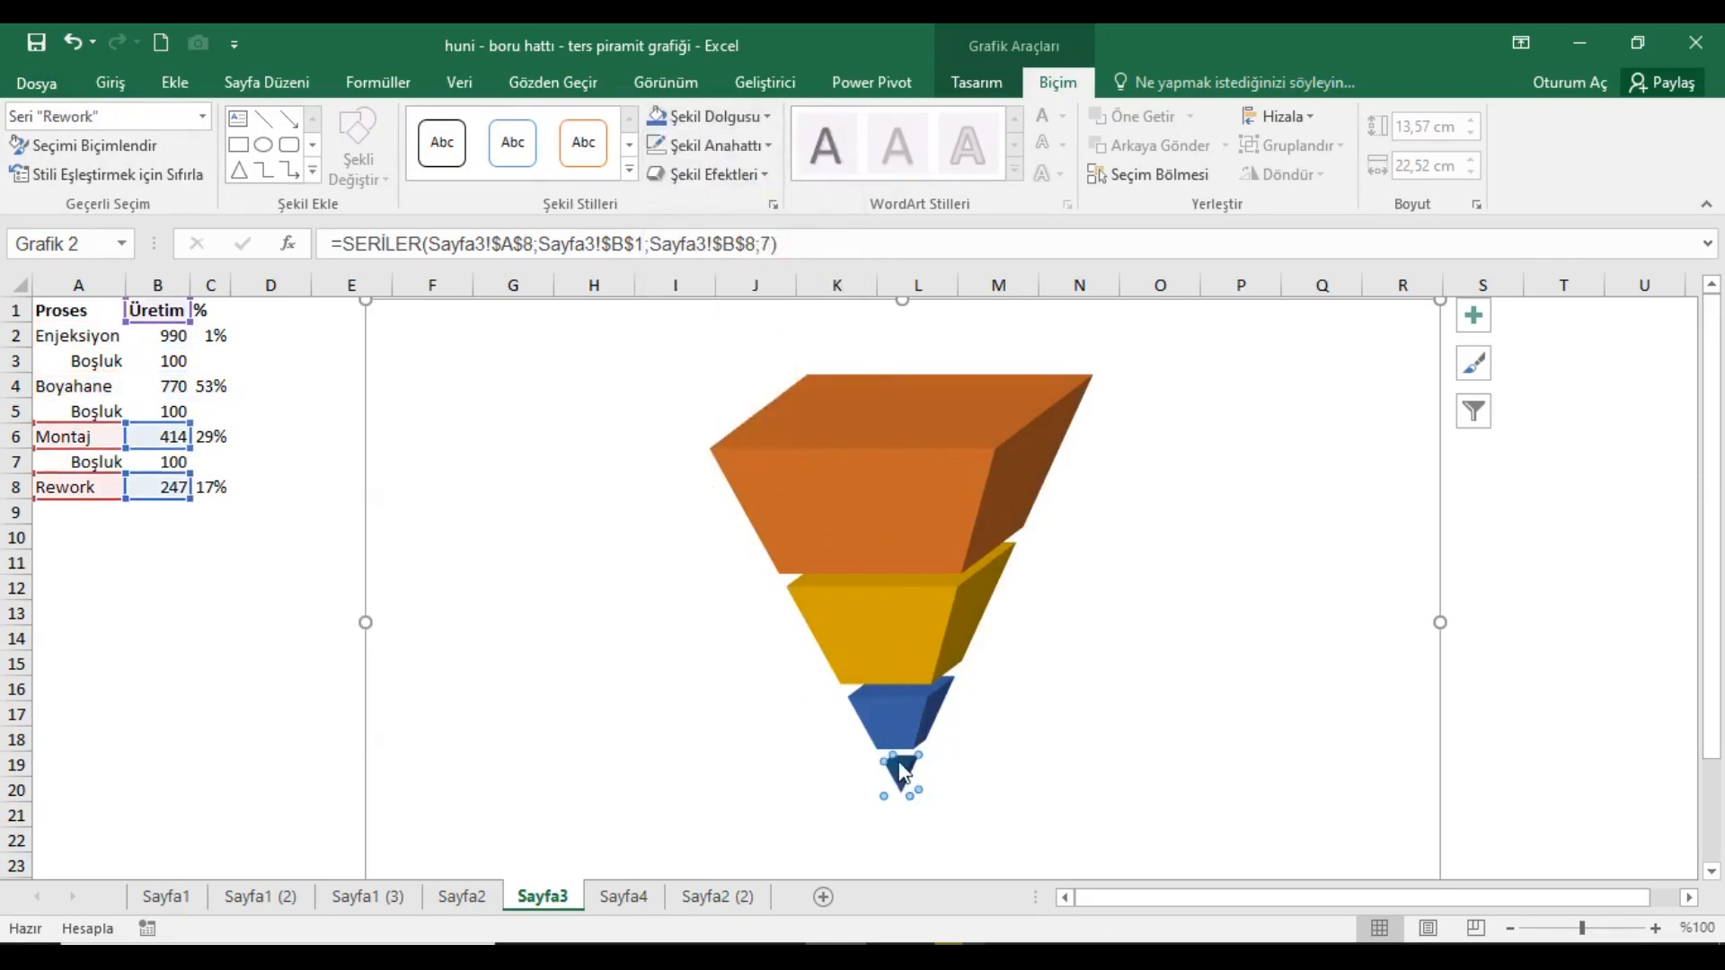
left_click(744, 122)
left_click(848, 203)
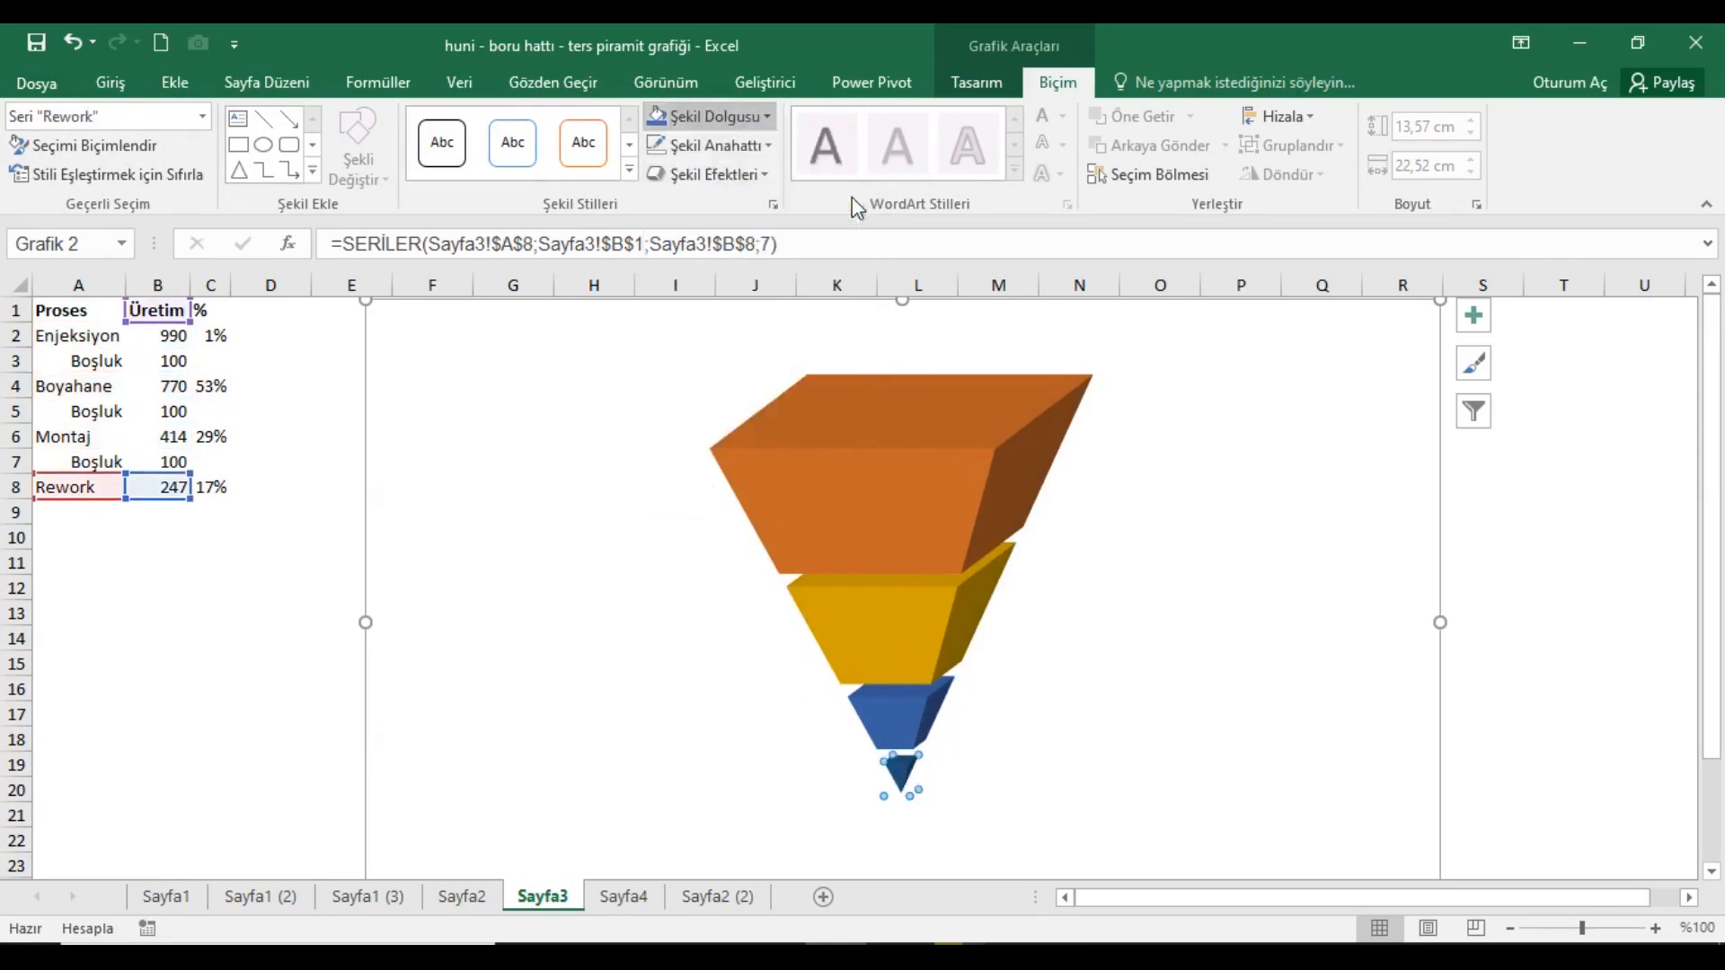
left_click(86, 318)
Add a data label to the Enjeksiyon layer and include the series name alongside the value.
left_click(830, 488)
left_click(839, 487)
right_click(839, 487)
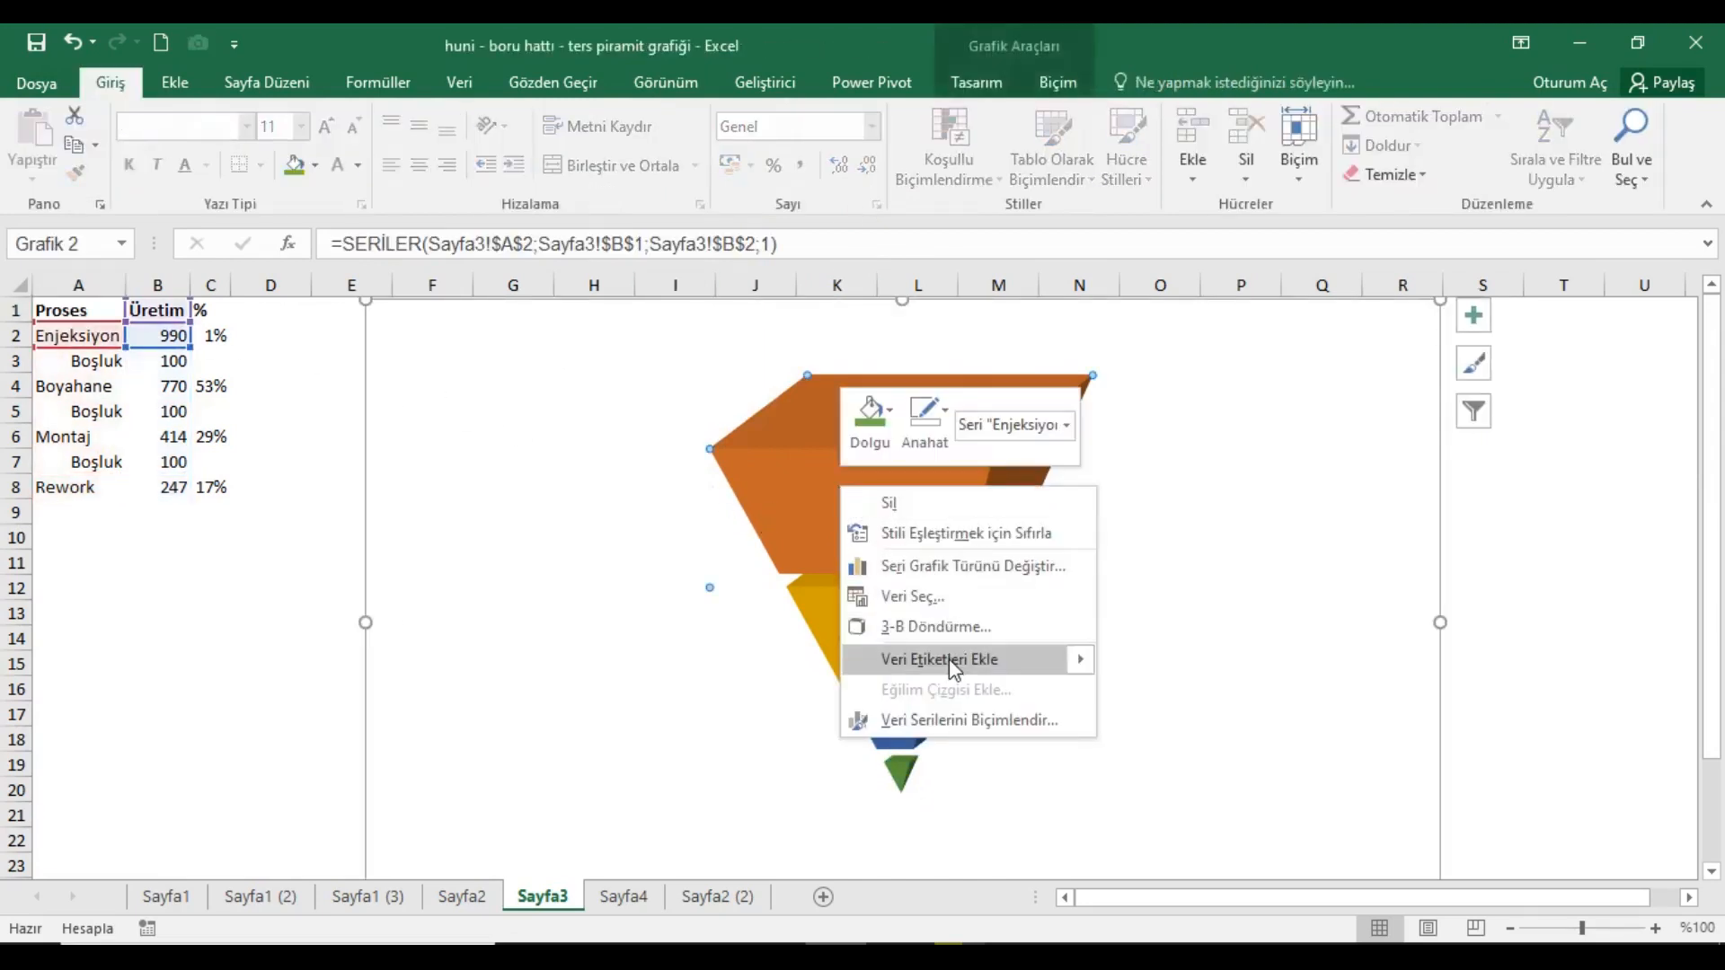
mouse_move(949, 658)
left_click(1178, 665)
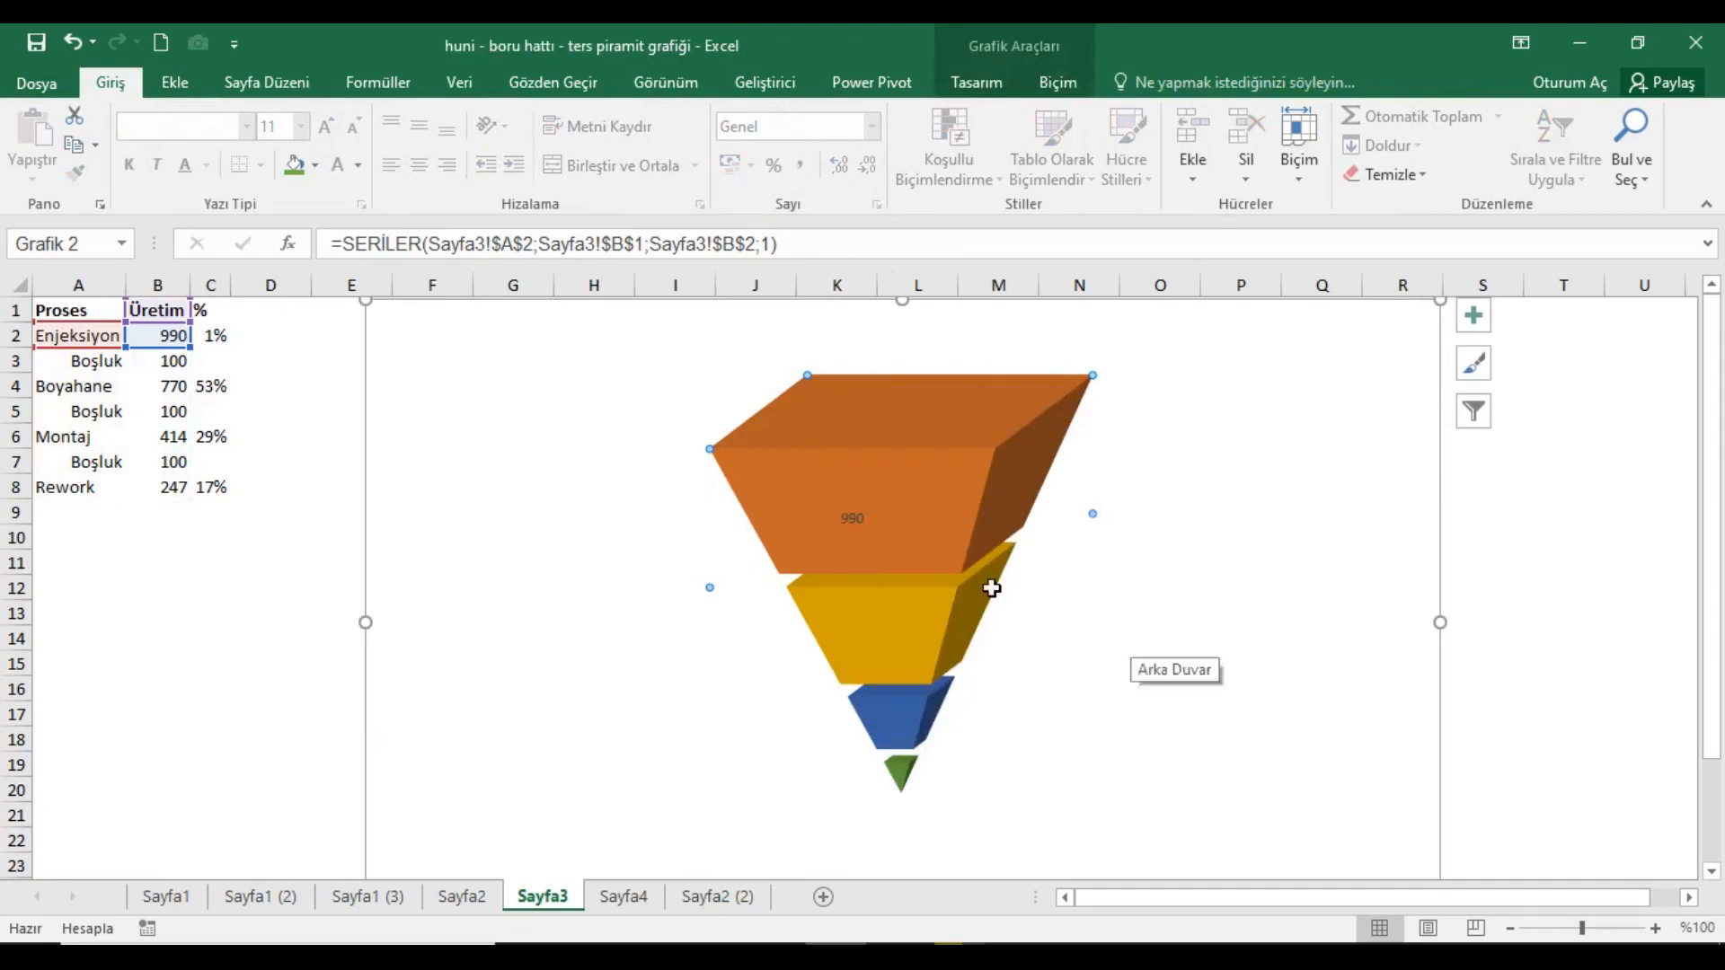
left_click(872, 525)
right_click(870, 525)
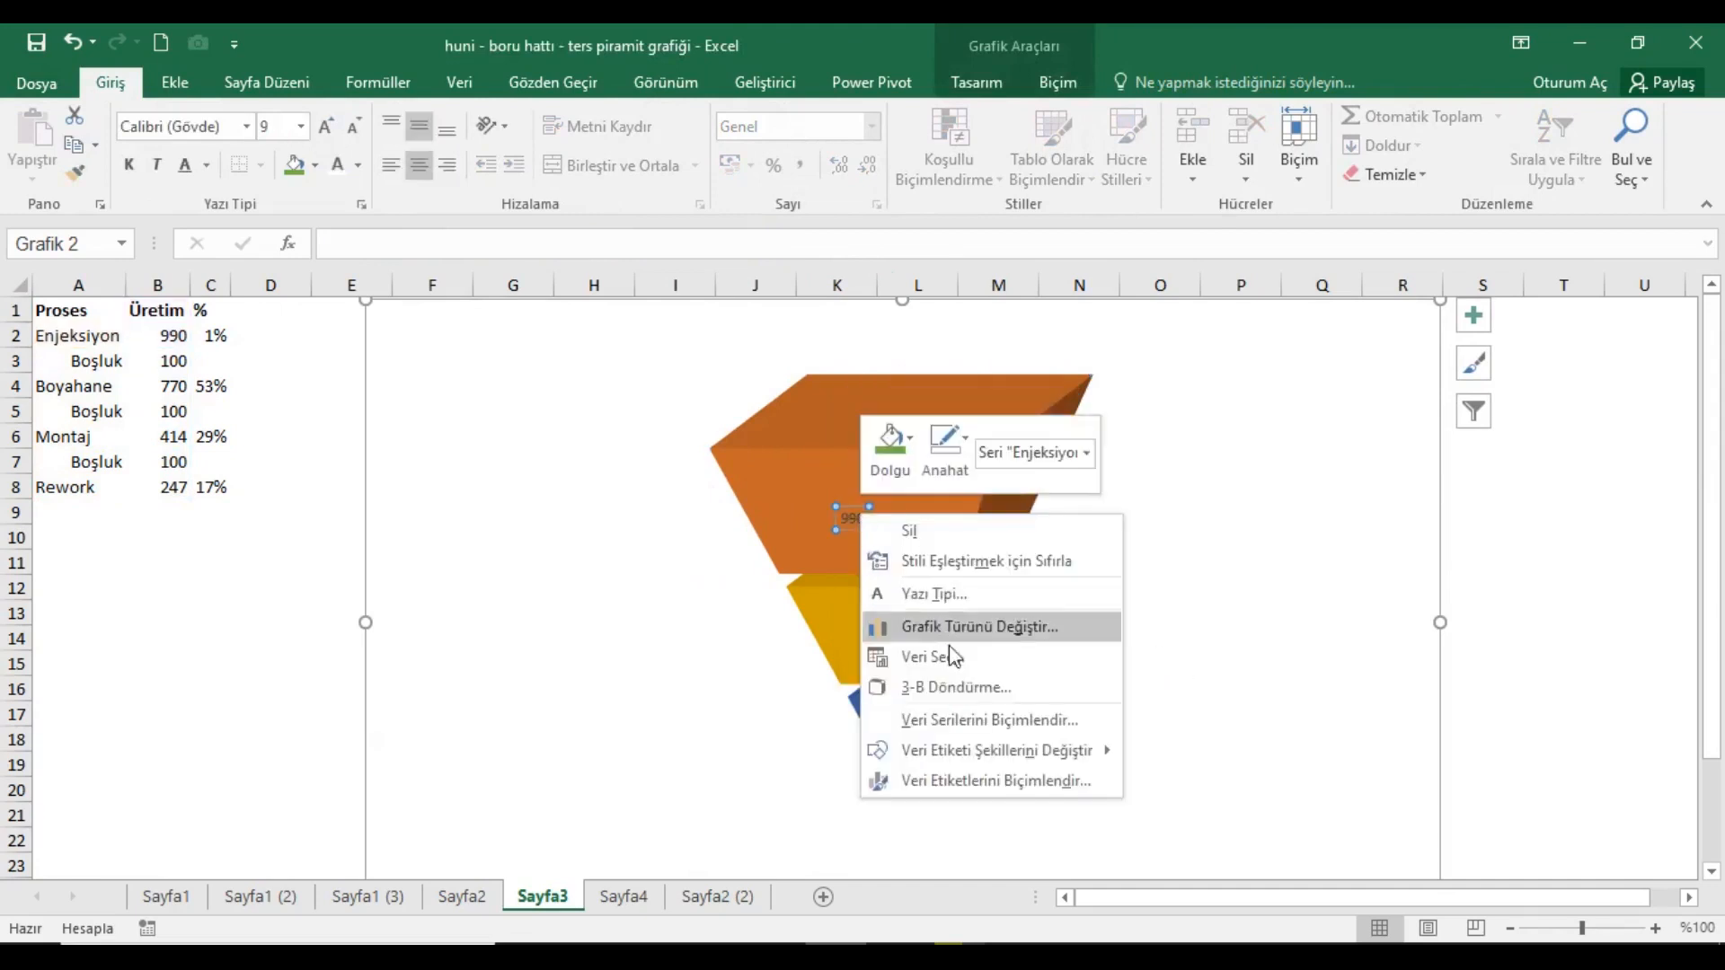
left_click(988, 778)
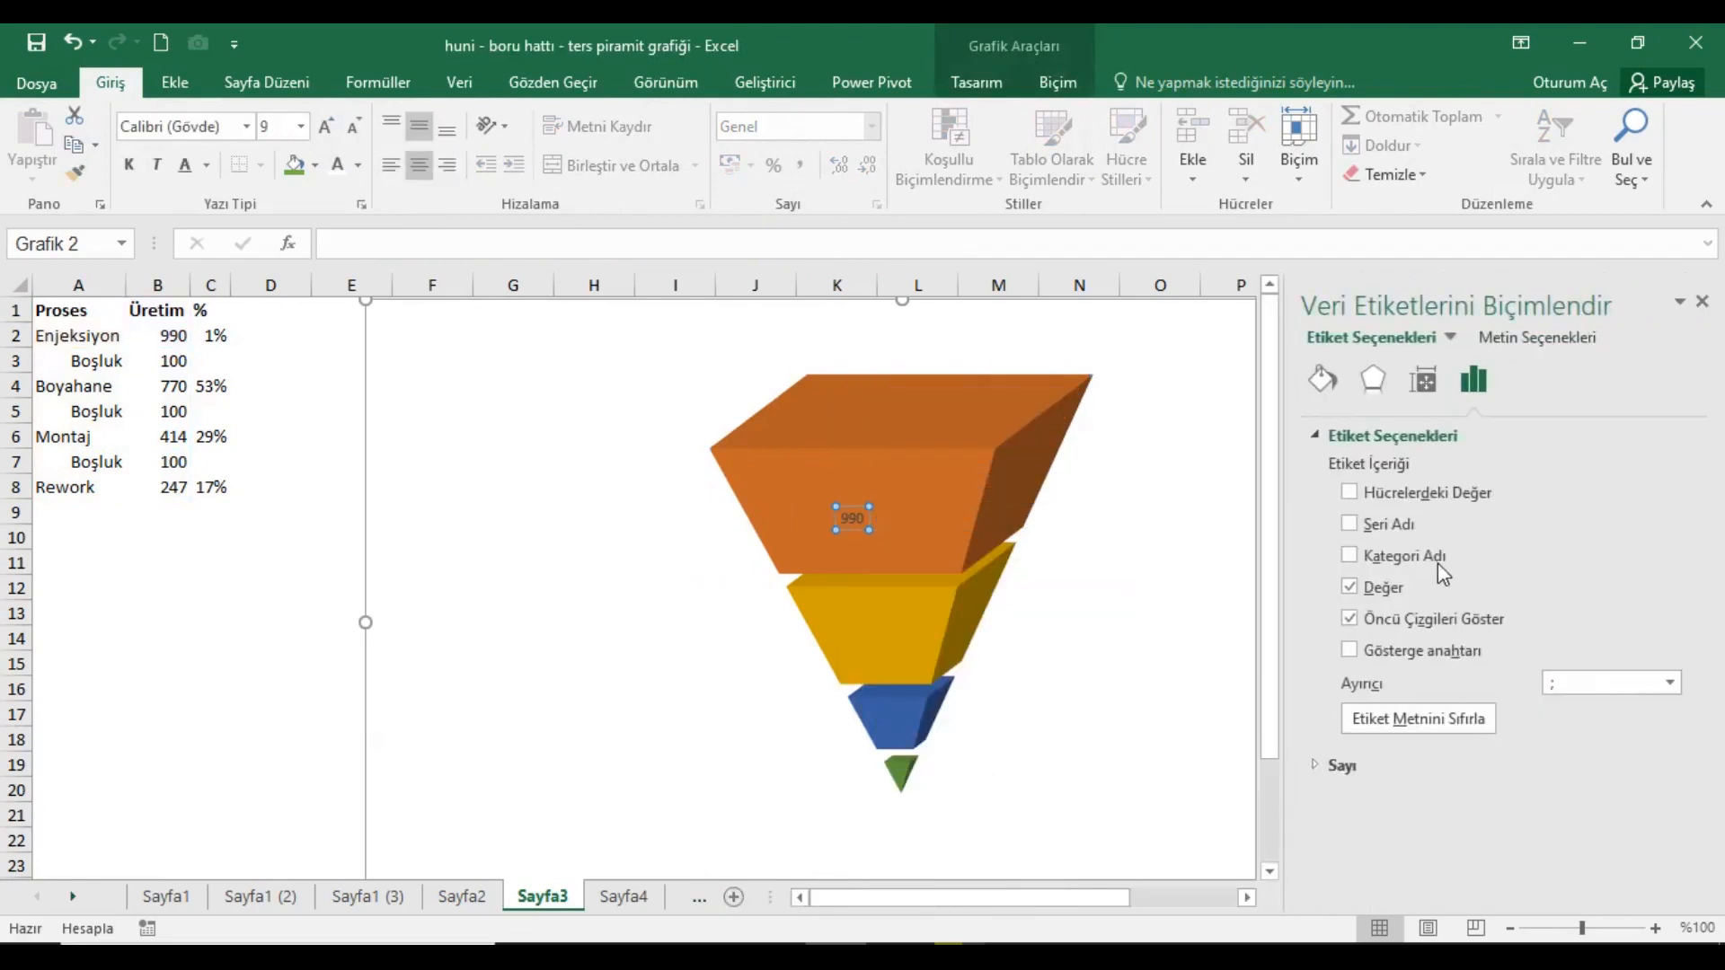
left_click(1350, 523)
Format the Enjeksiyon label as bold black 12 pt text and move it outside the pyramid, to its upper left.
left_click(337, 164)
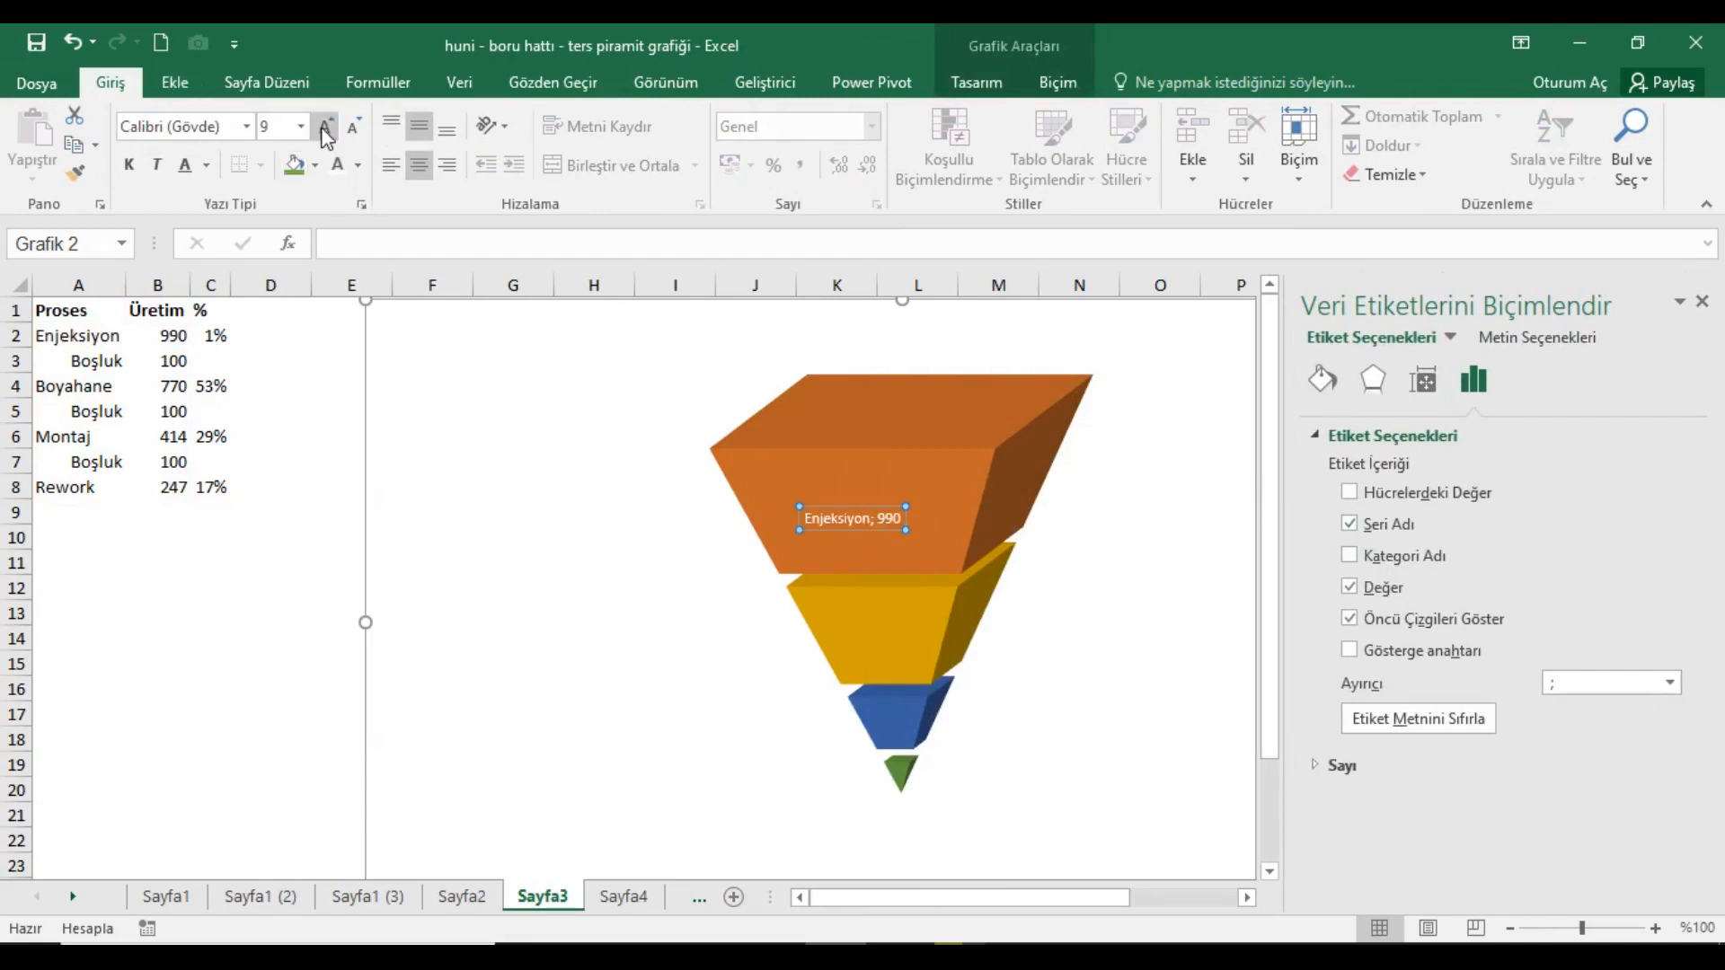
left_click(358, 168)
left_click(357, 253)
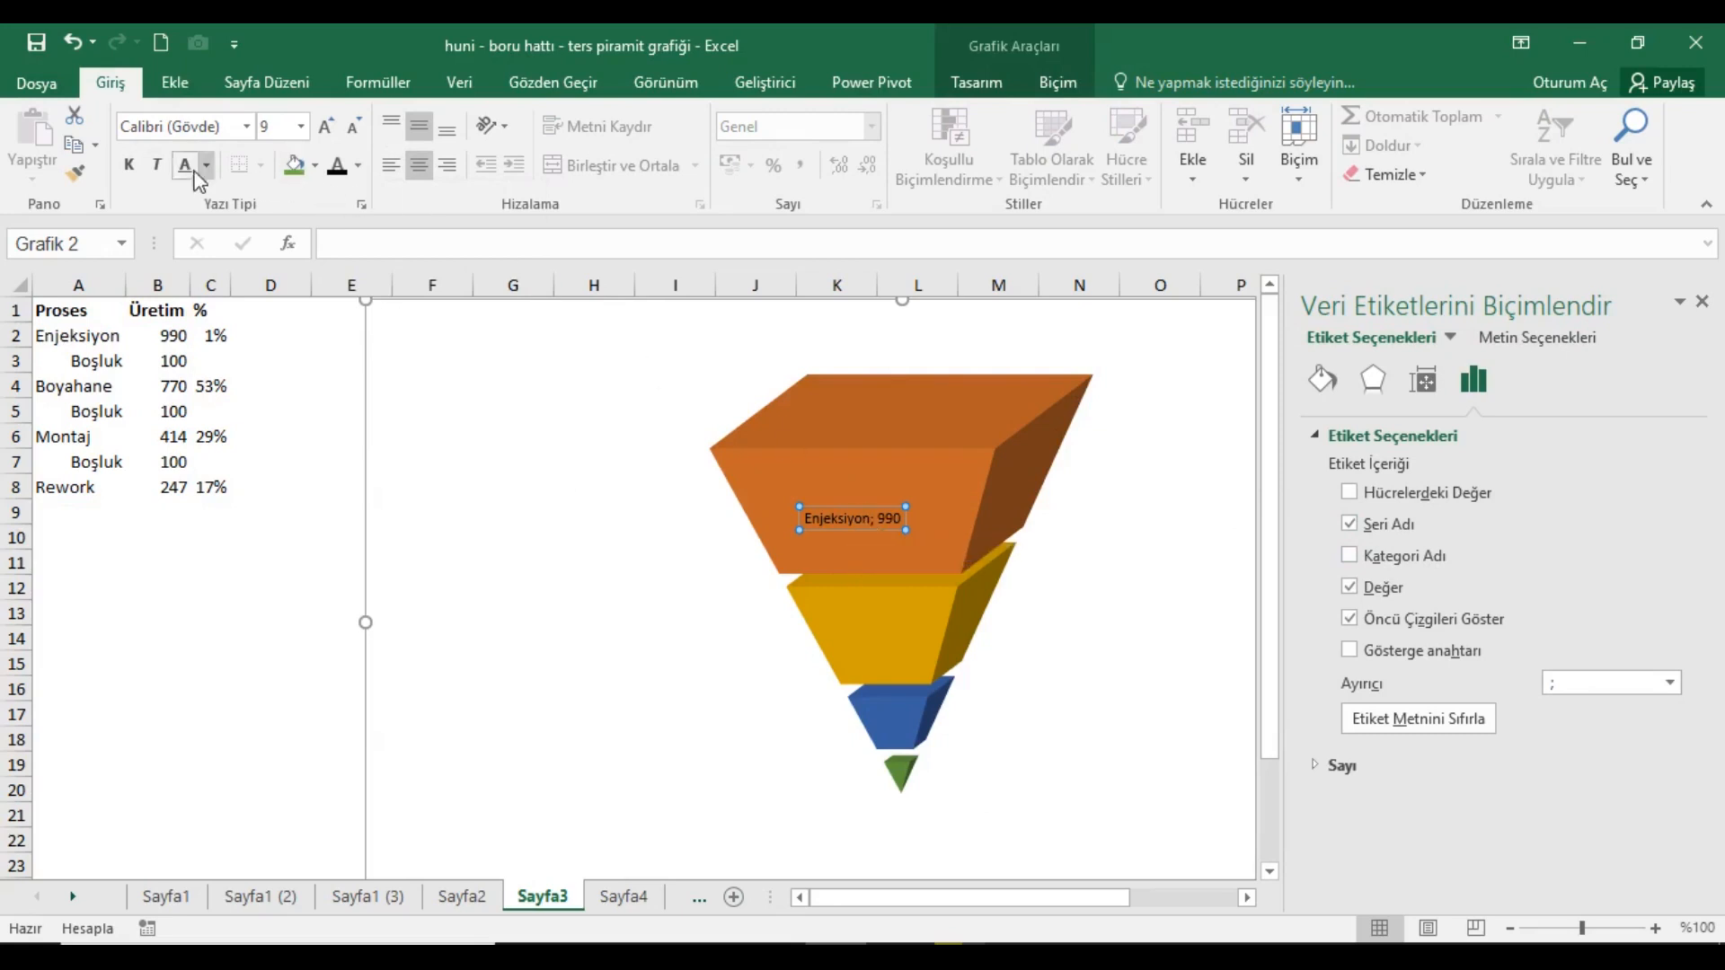
left_click(129, 165)
left_click(327, 126)
left_click(327, 126)
left_click(327, 126)
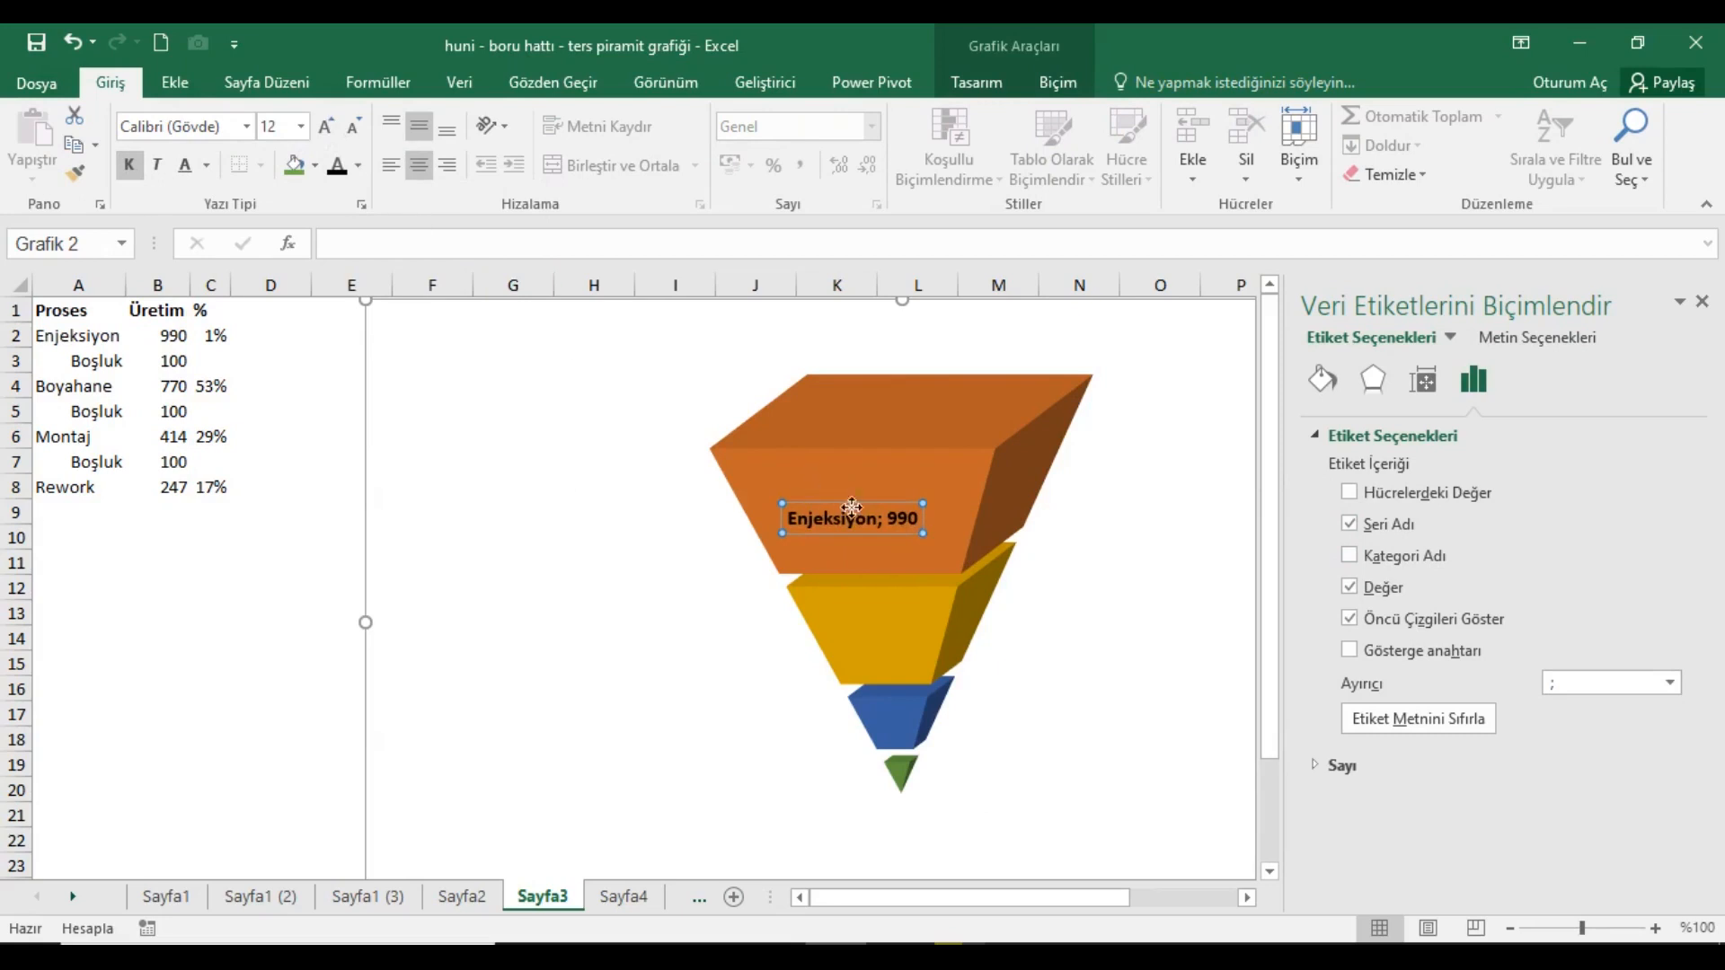
left_click_drag(852, 507, 509, 376)
Add a data label to the Boyahane layer and format it as bold black 12 pt text.
left_click(909, 620)
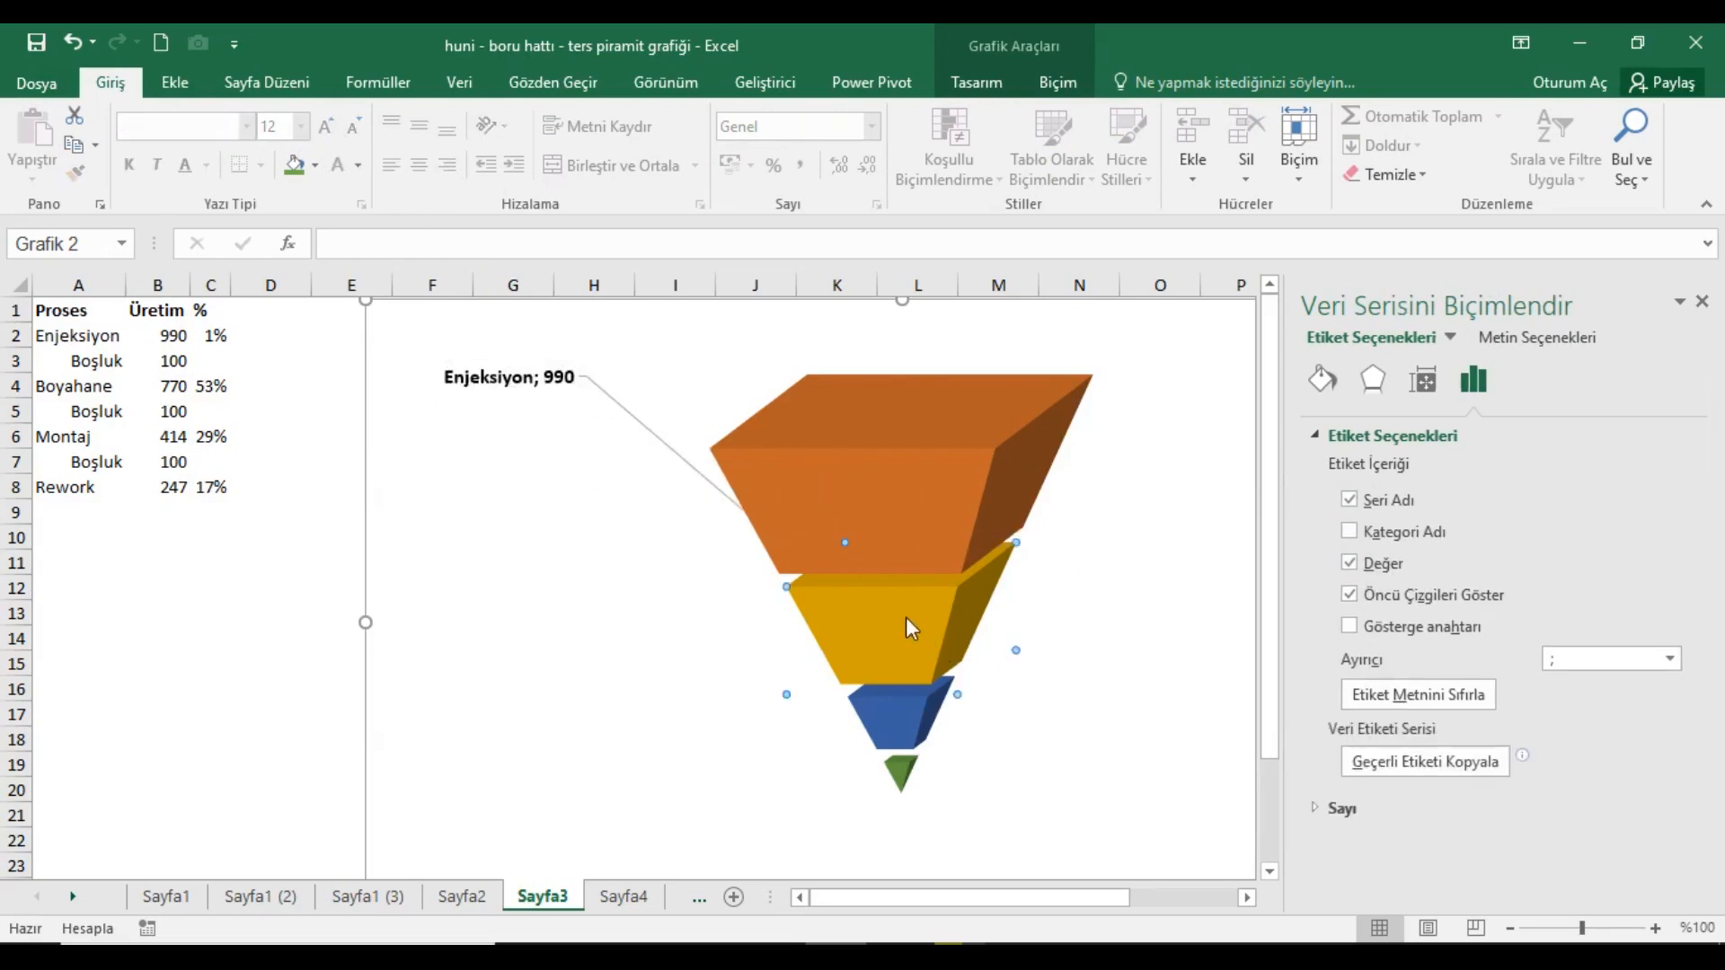
right_click(908, 616)
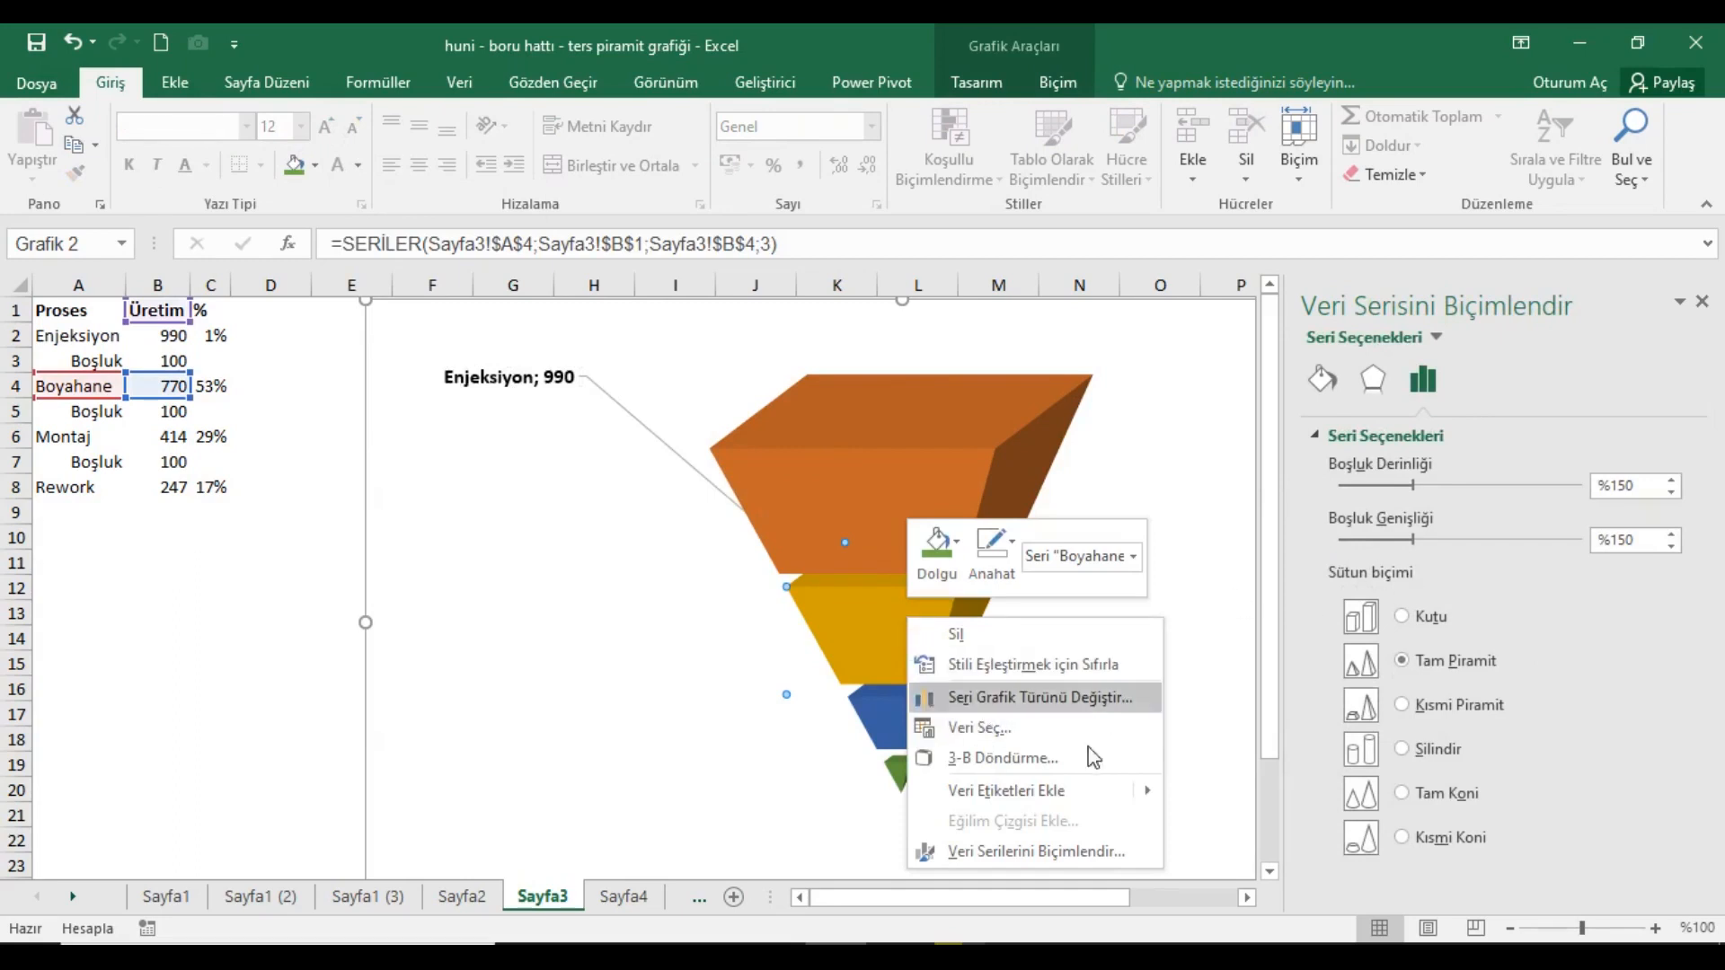
mouse_move(1031, 796)
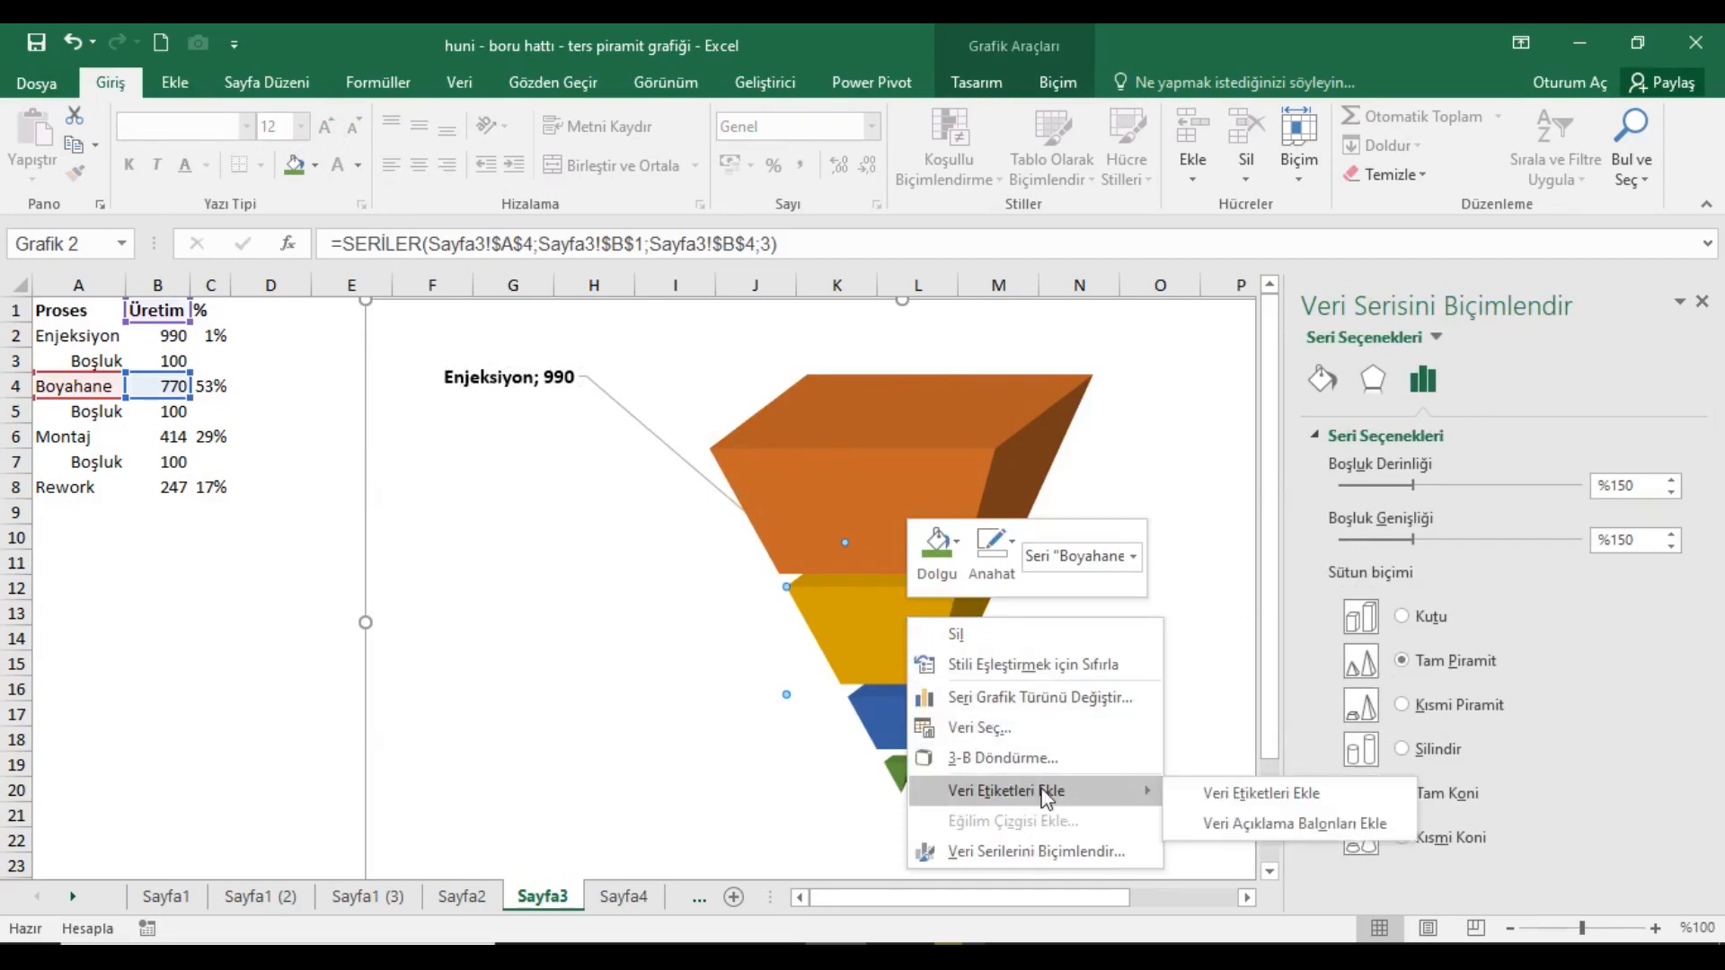
left_click(1290, 791)
left_click(858, 658)
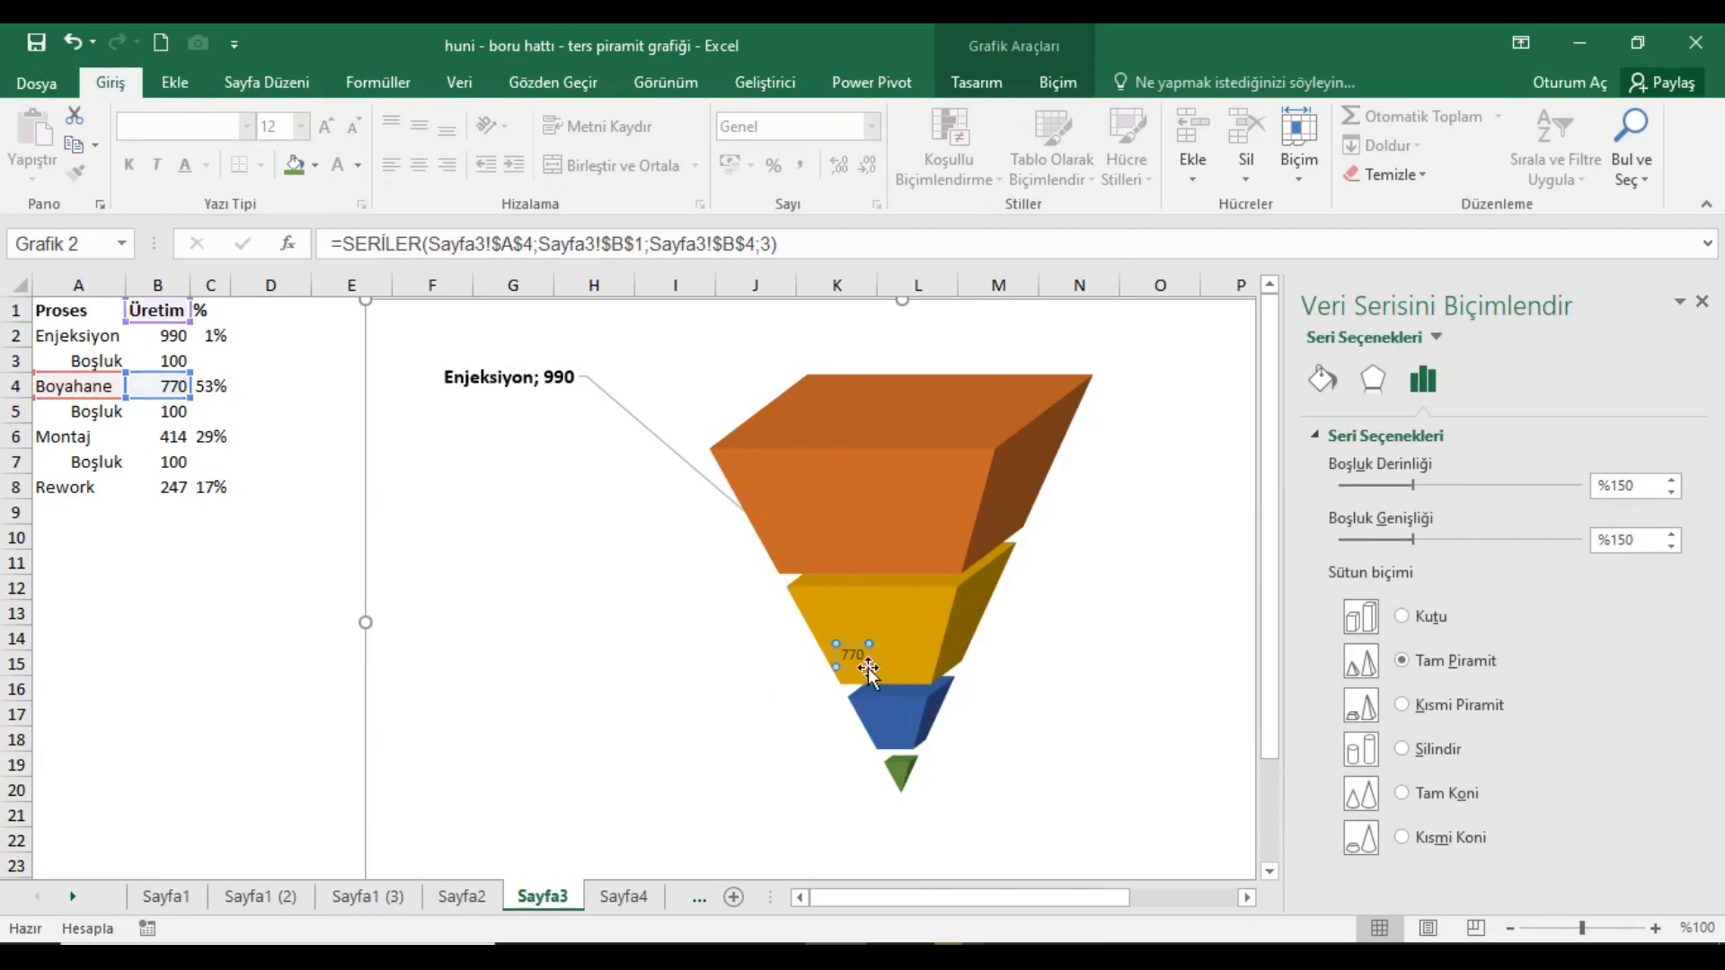
left_click(326, 128)
left_click(327, 128)
left_click(130, 165)
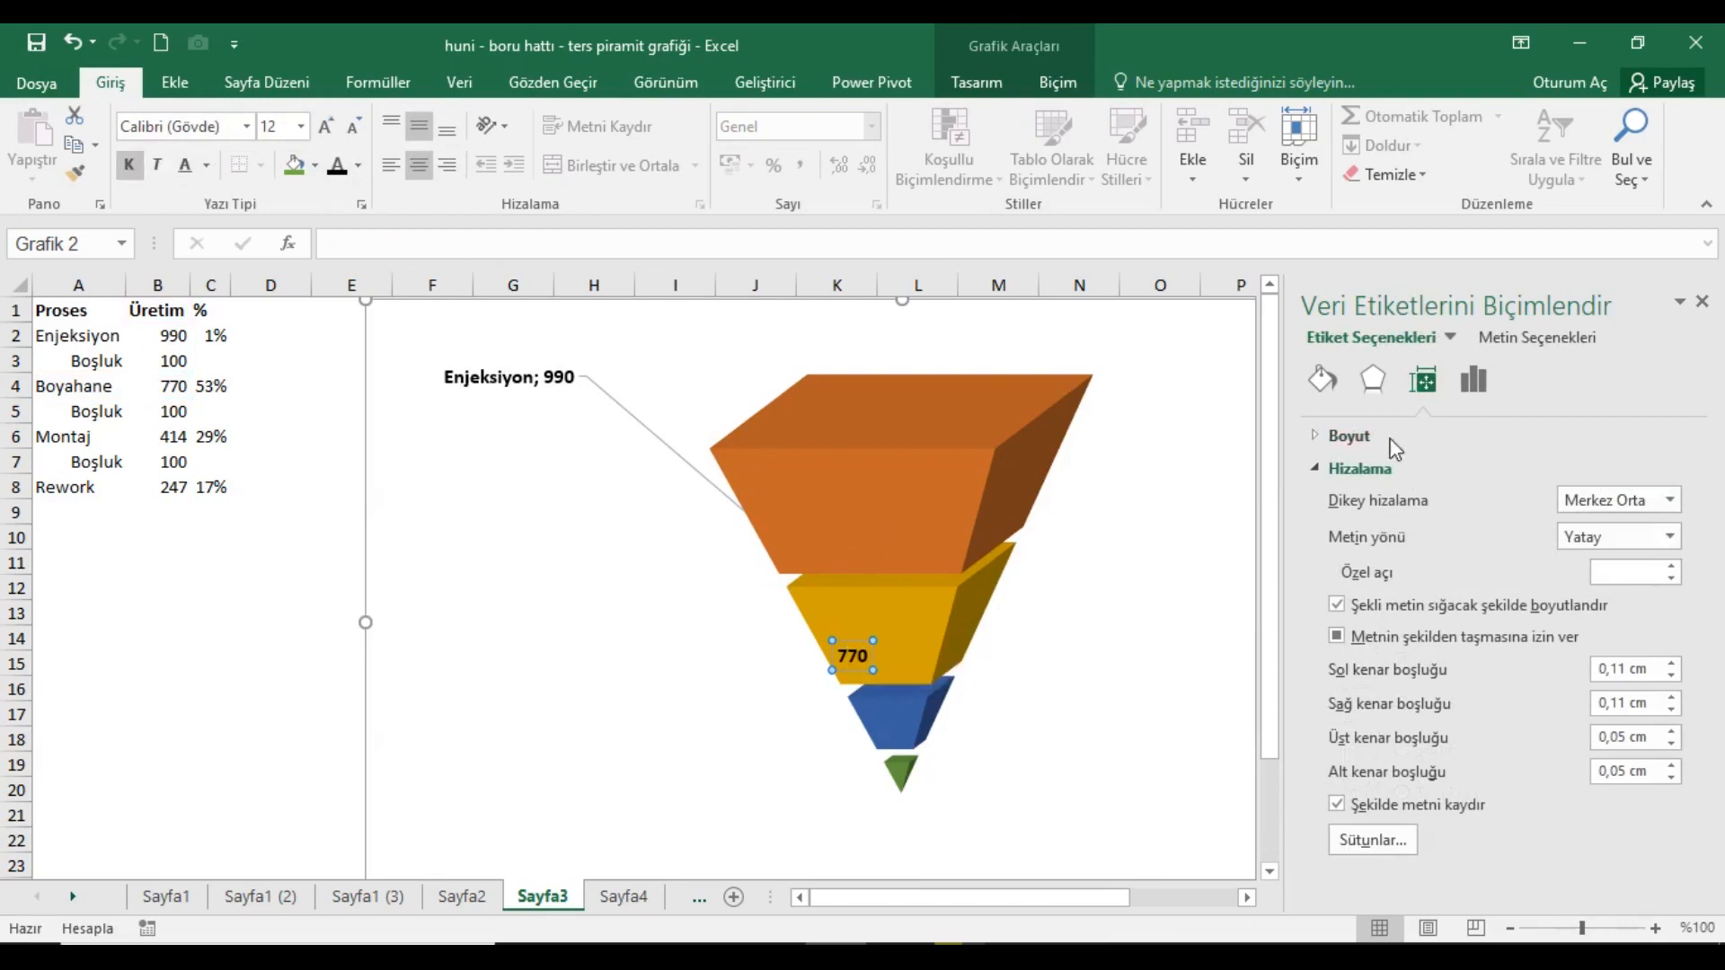
Include the series name in the Boyahane label and move it left of the pyramid, below the Enjeksiyon label.
right_click(858, 665)
left_click(961, 912)
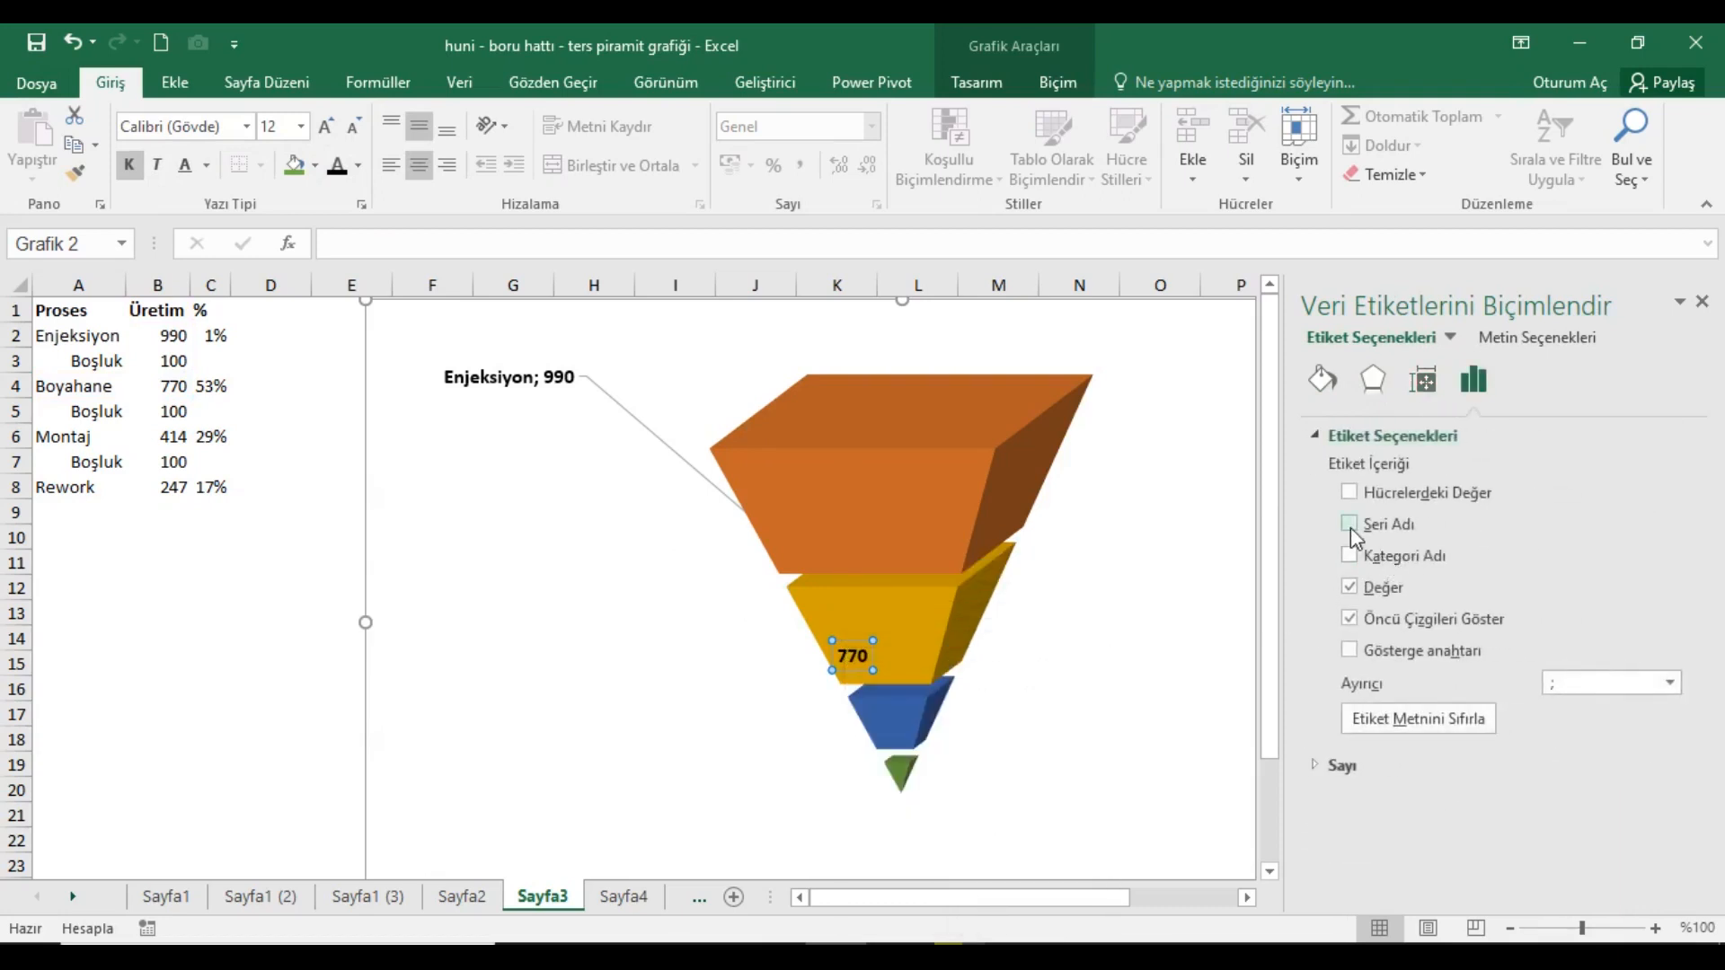
left_click_drag(870, 655, 575, 551)
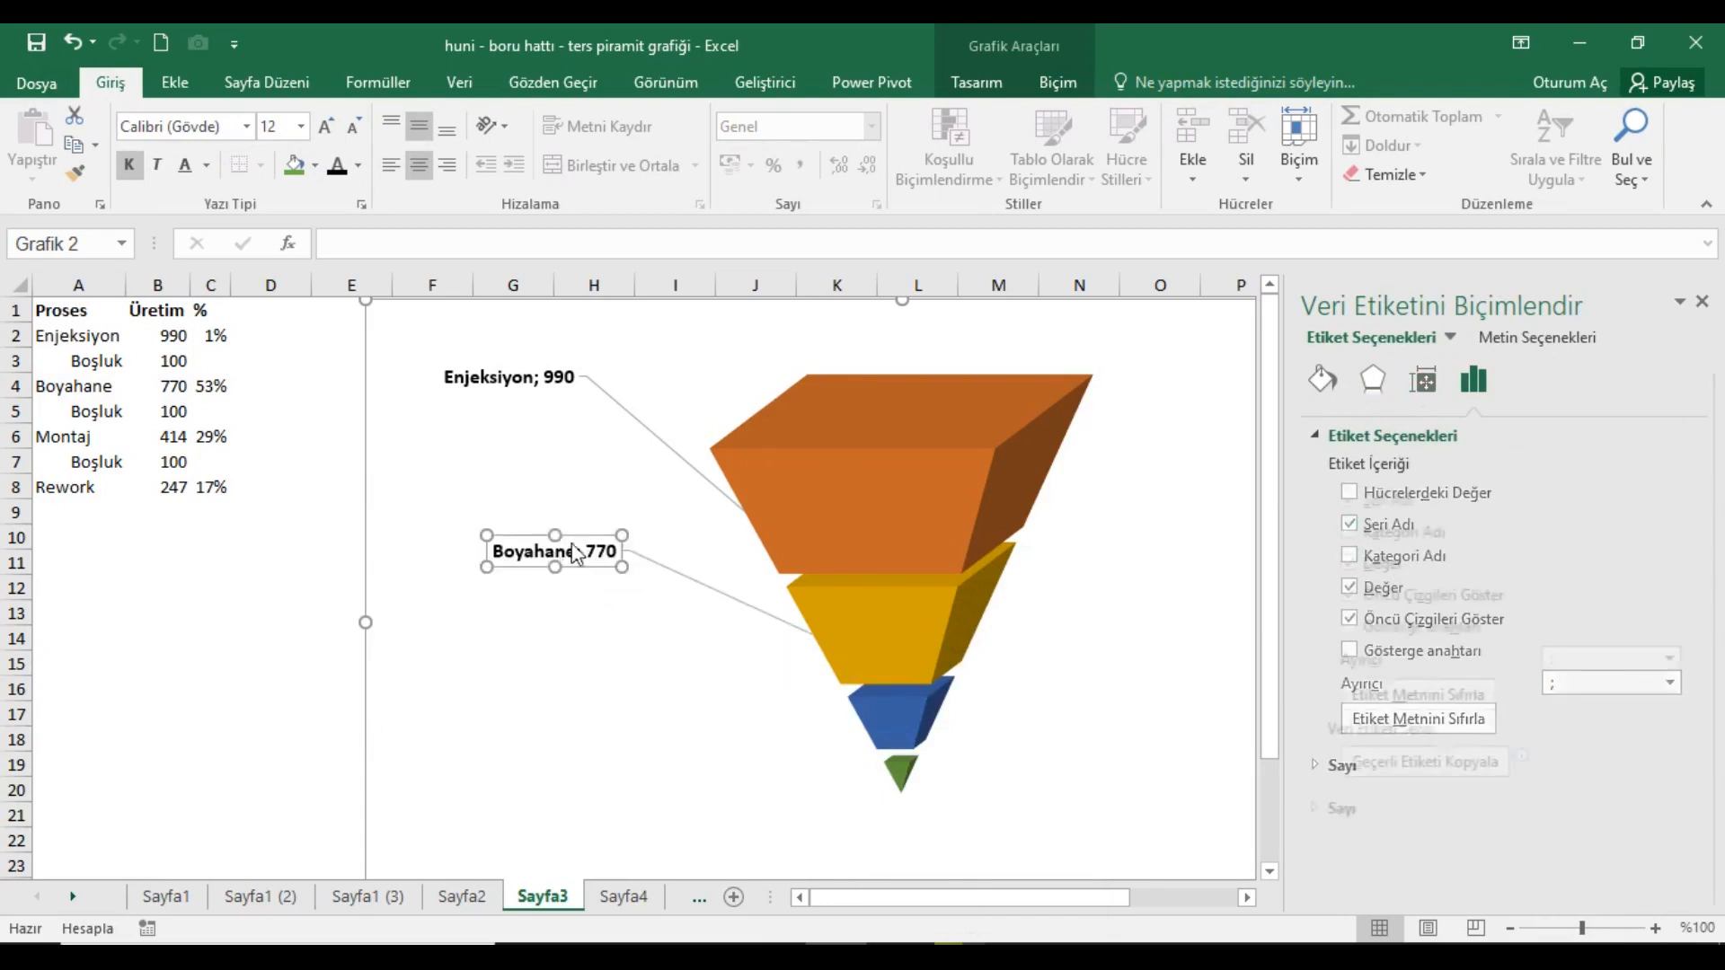
Add a data label to the Montaj layer and format it as bold black 12 pt text.
left_click(915, 707)
right_click(908, 709)
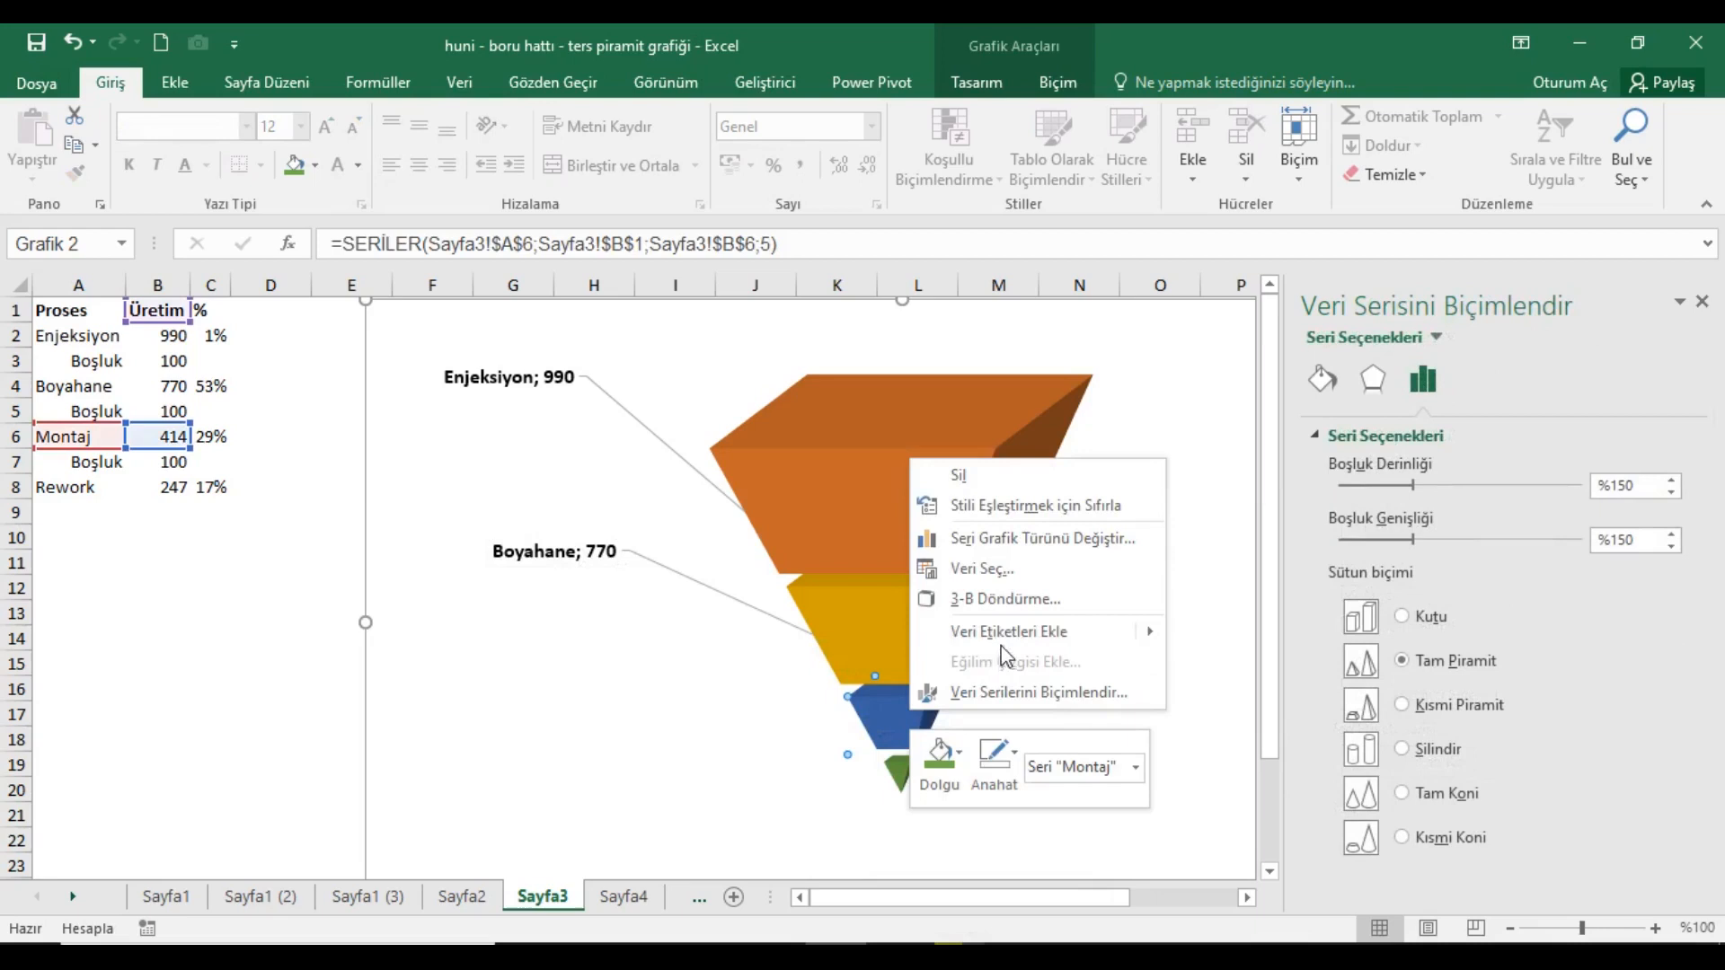
mouse_move(1042, 631)
left_click(1257, 632)
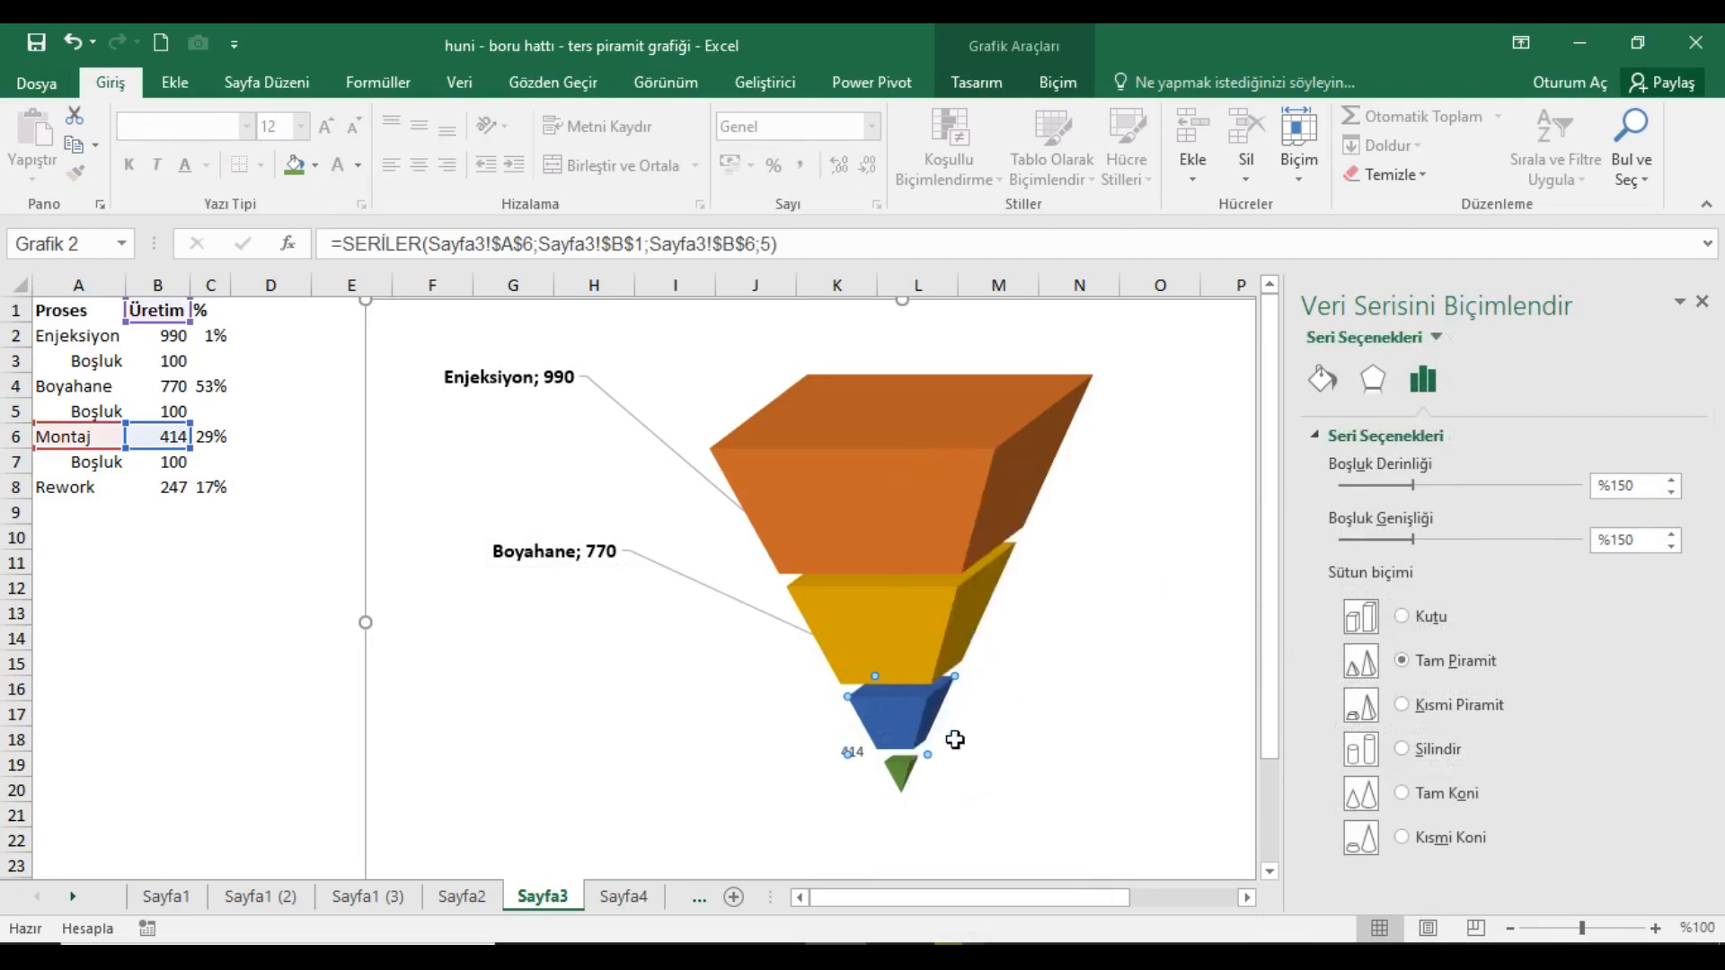
left_click(853, 751)
left_click(325, 127)
left_click(325, 127)
left_click(323, 128)
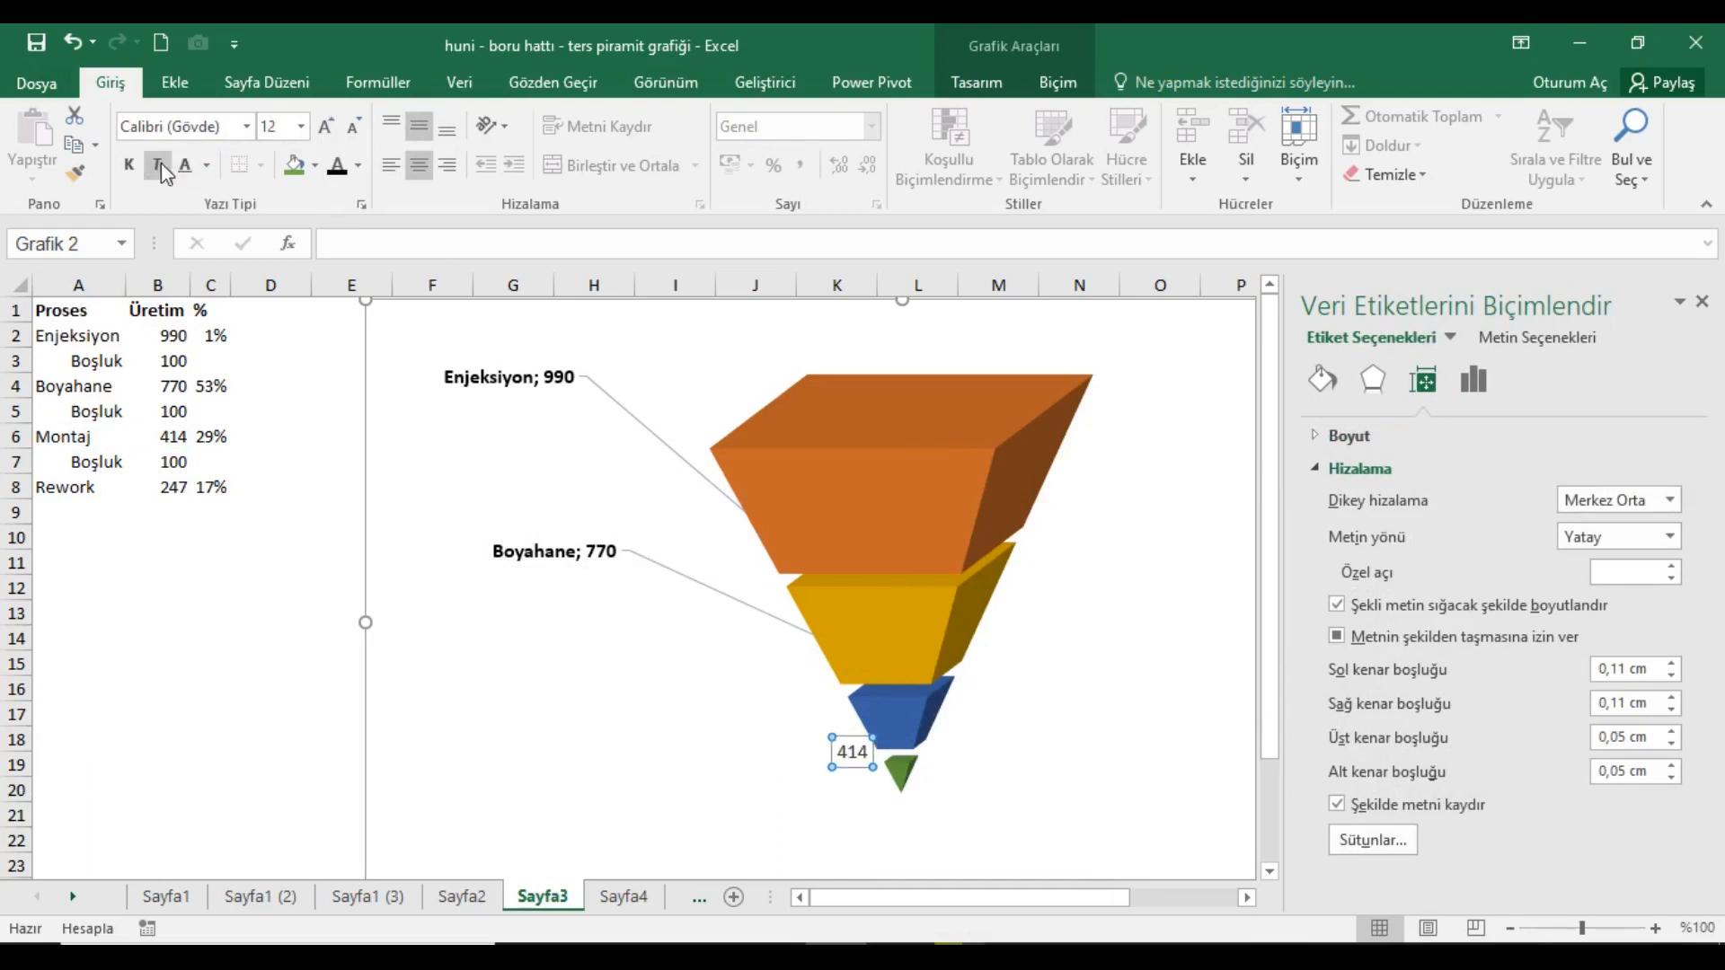
left_click(129, 164)
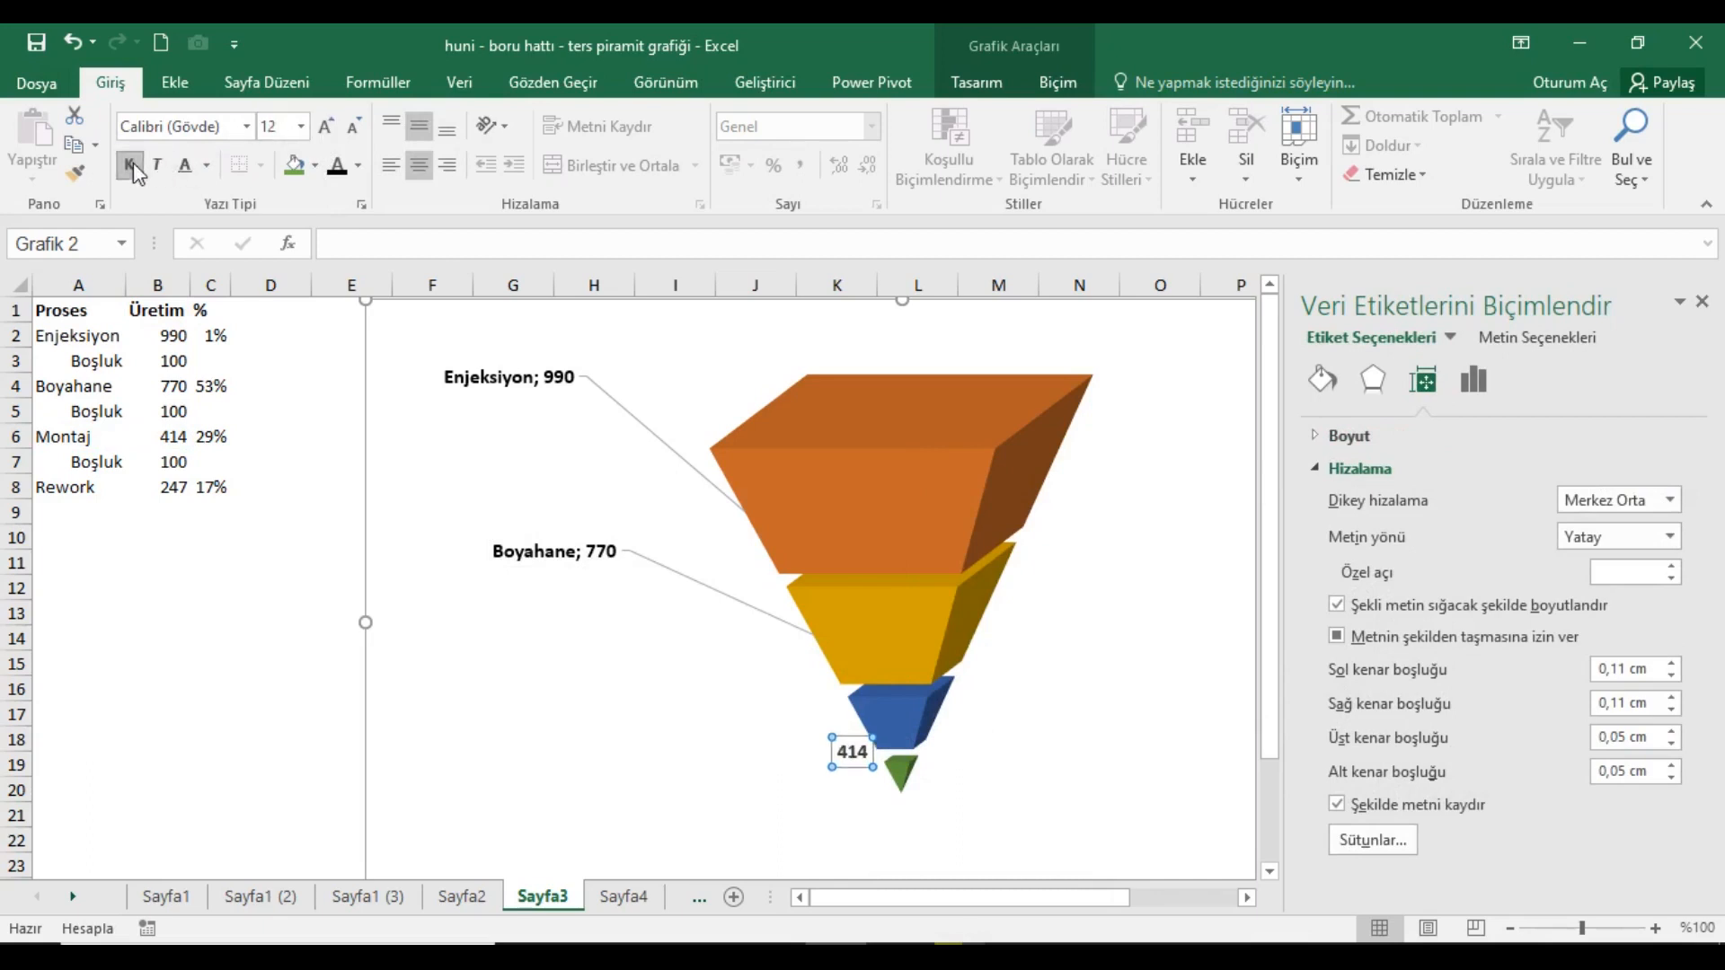
Include the series name in the Montaj label and move it left of the pyramid, below the Boyahane label.
right_click(845, 747)
left_click(934, 732)
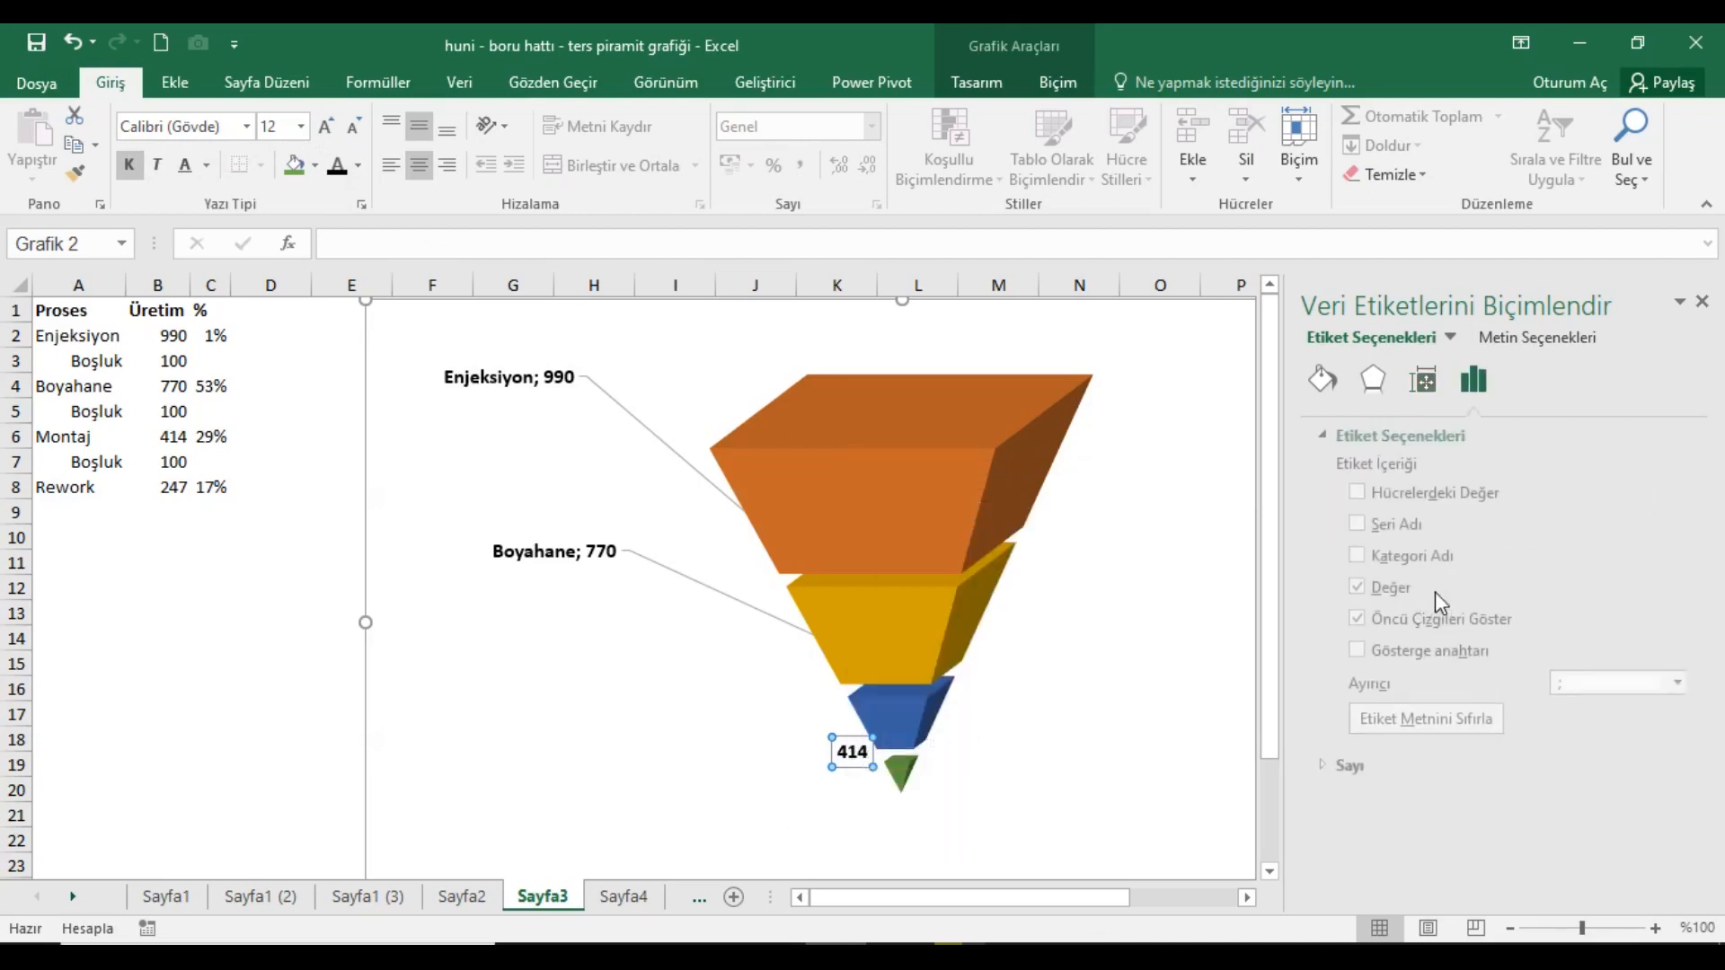
left_click(1349, 523)
left_click_drag(851, 763, 580, 667)
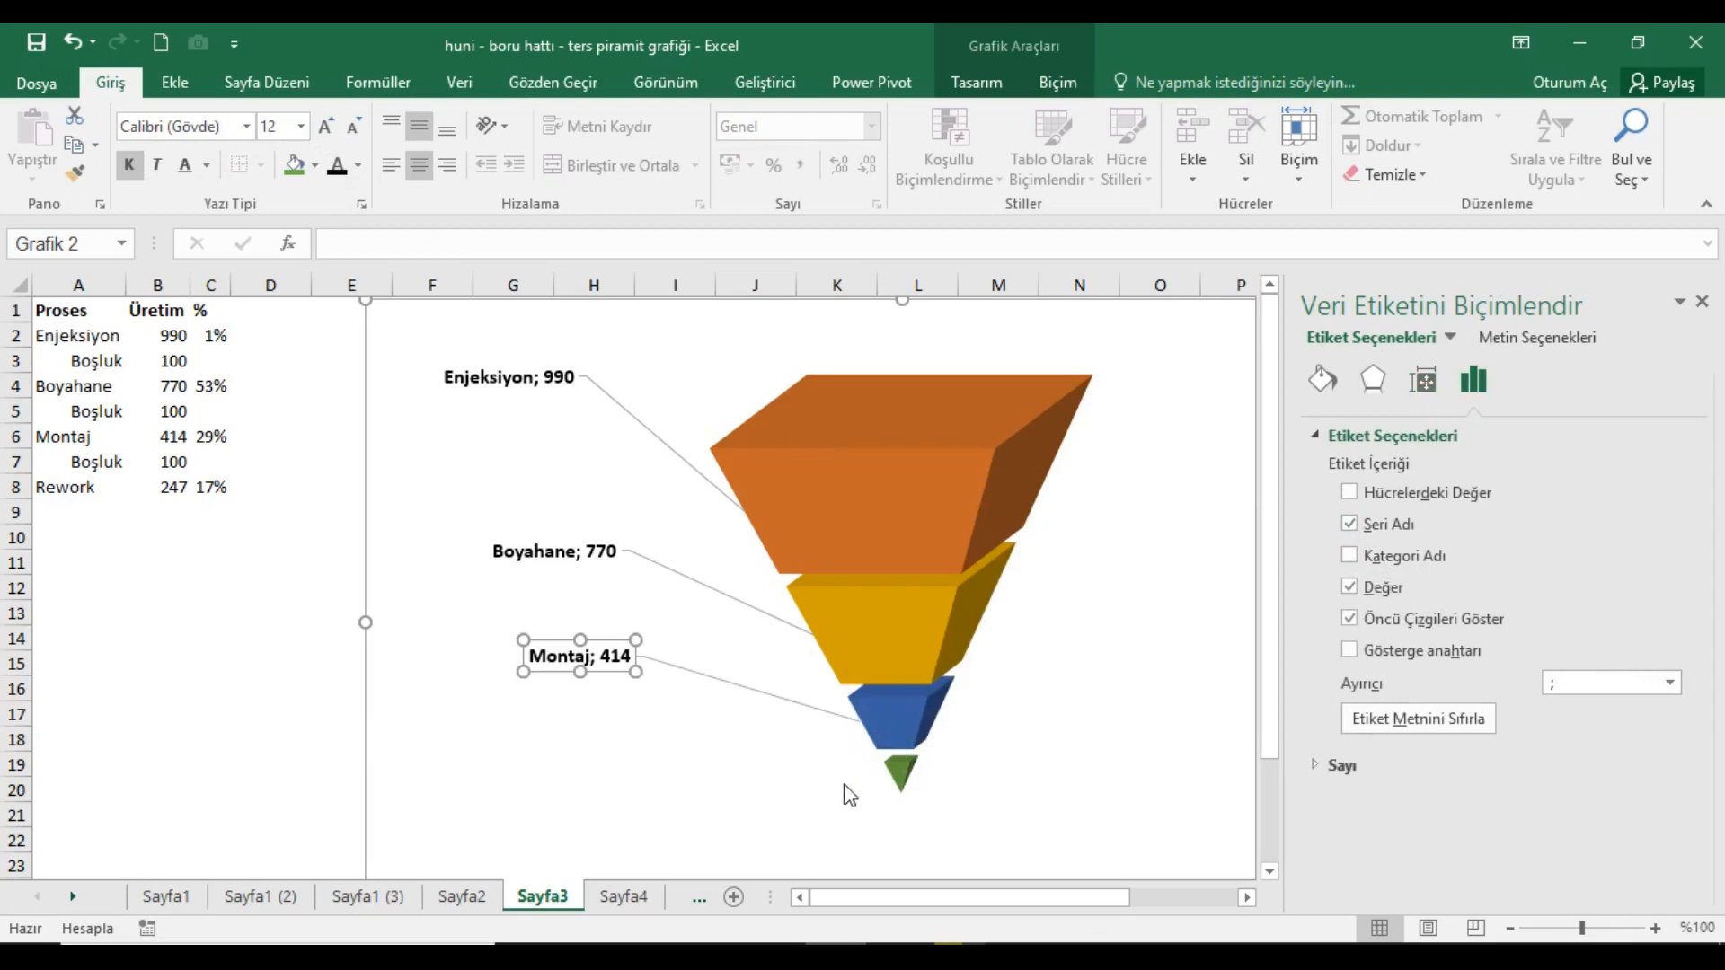
Add a data label to the Rework layer and format it as bold black 12 pt text.
right_click(899, 774)
mouse_move(1033, 697)
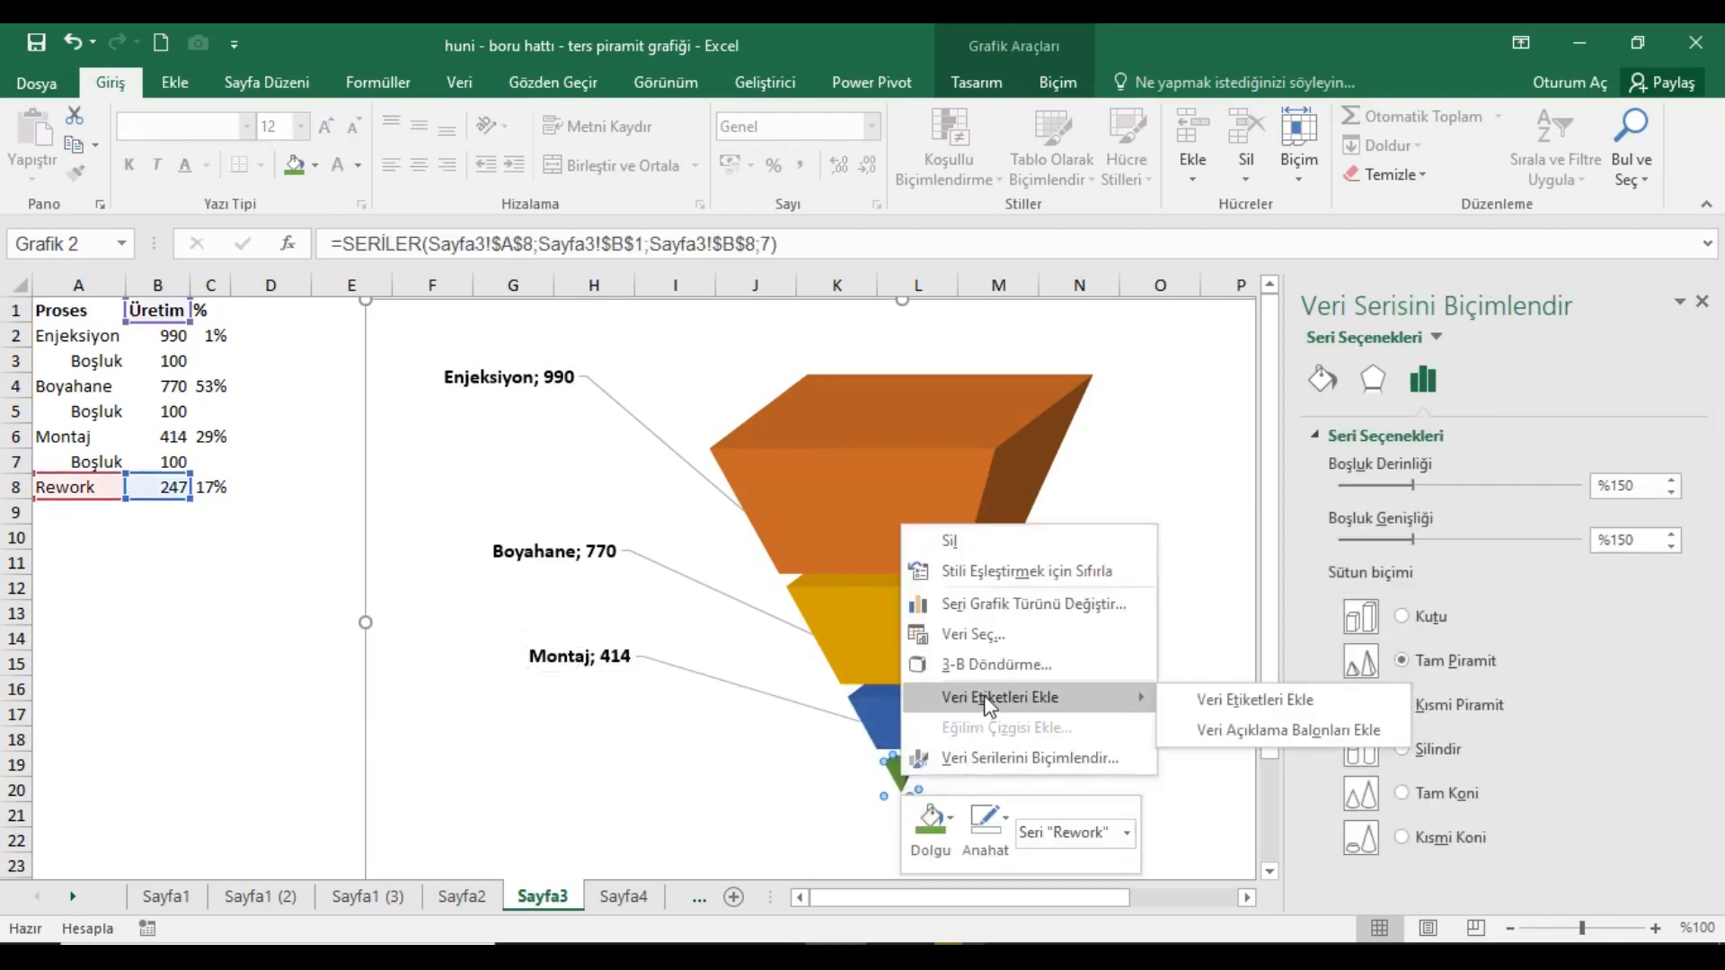
left_click(1231, 702)
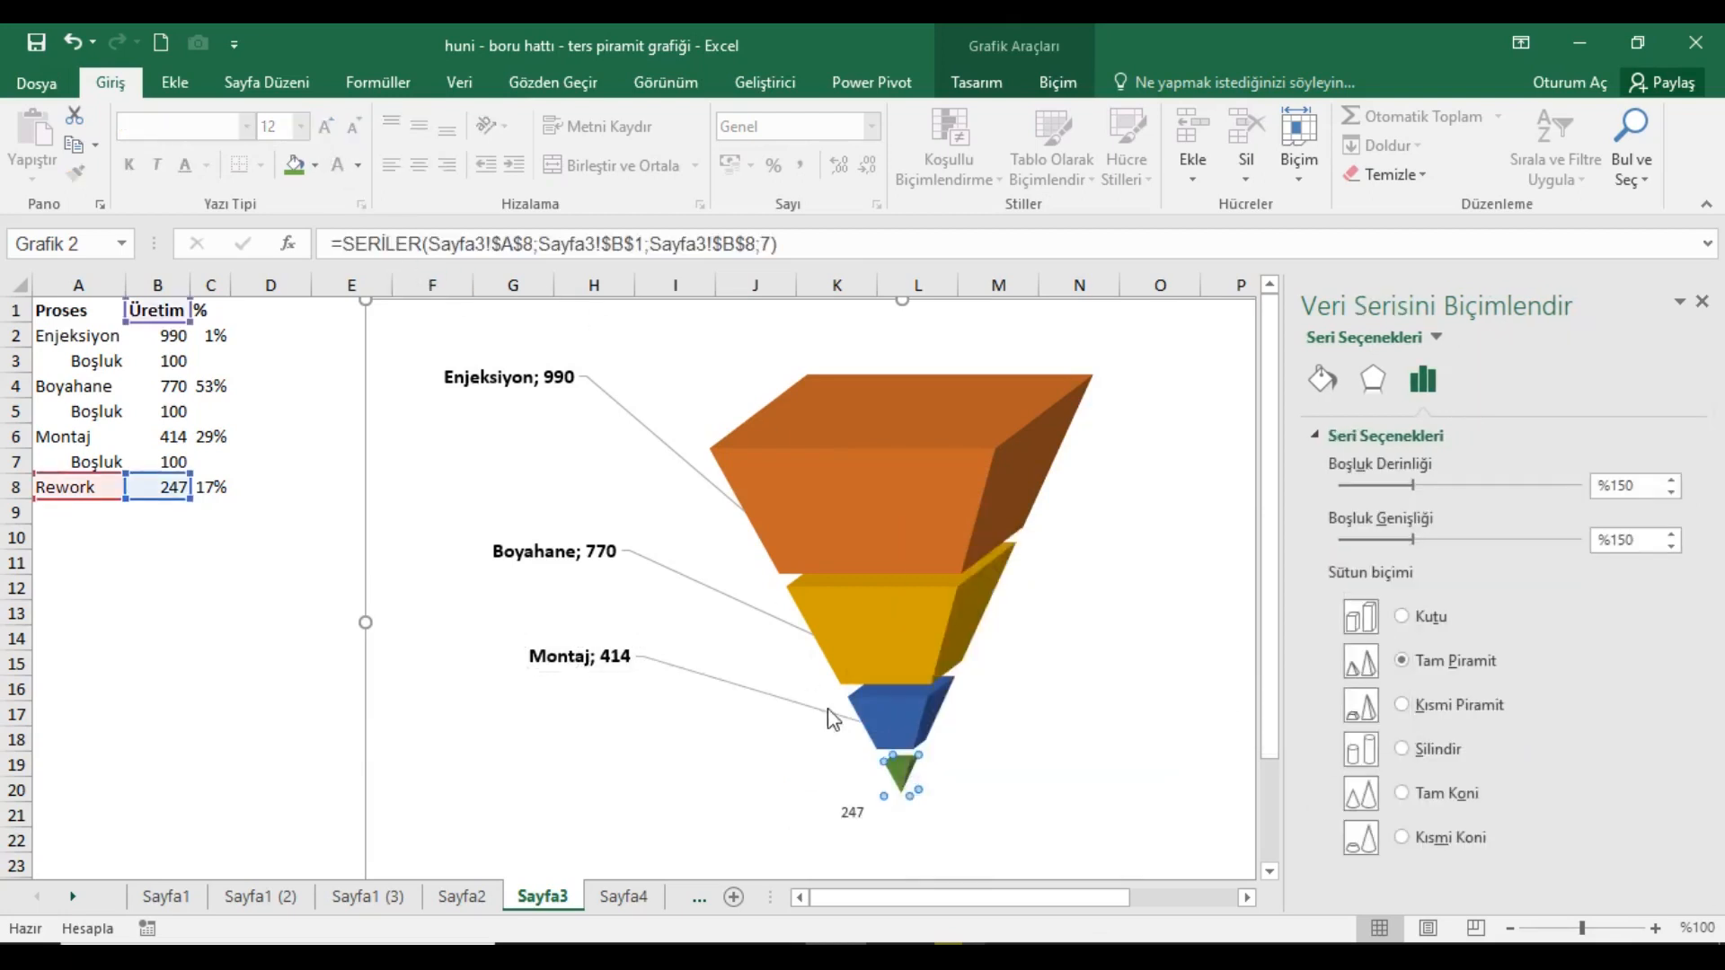
left_click(851, 812)
left_click(327, 127)
left_click(327, 127)
left_click(327, 127)
left_click(133, 167)
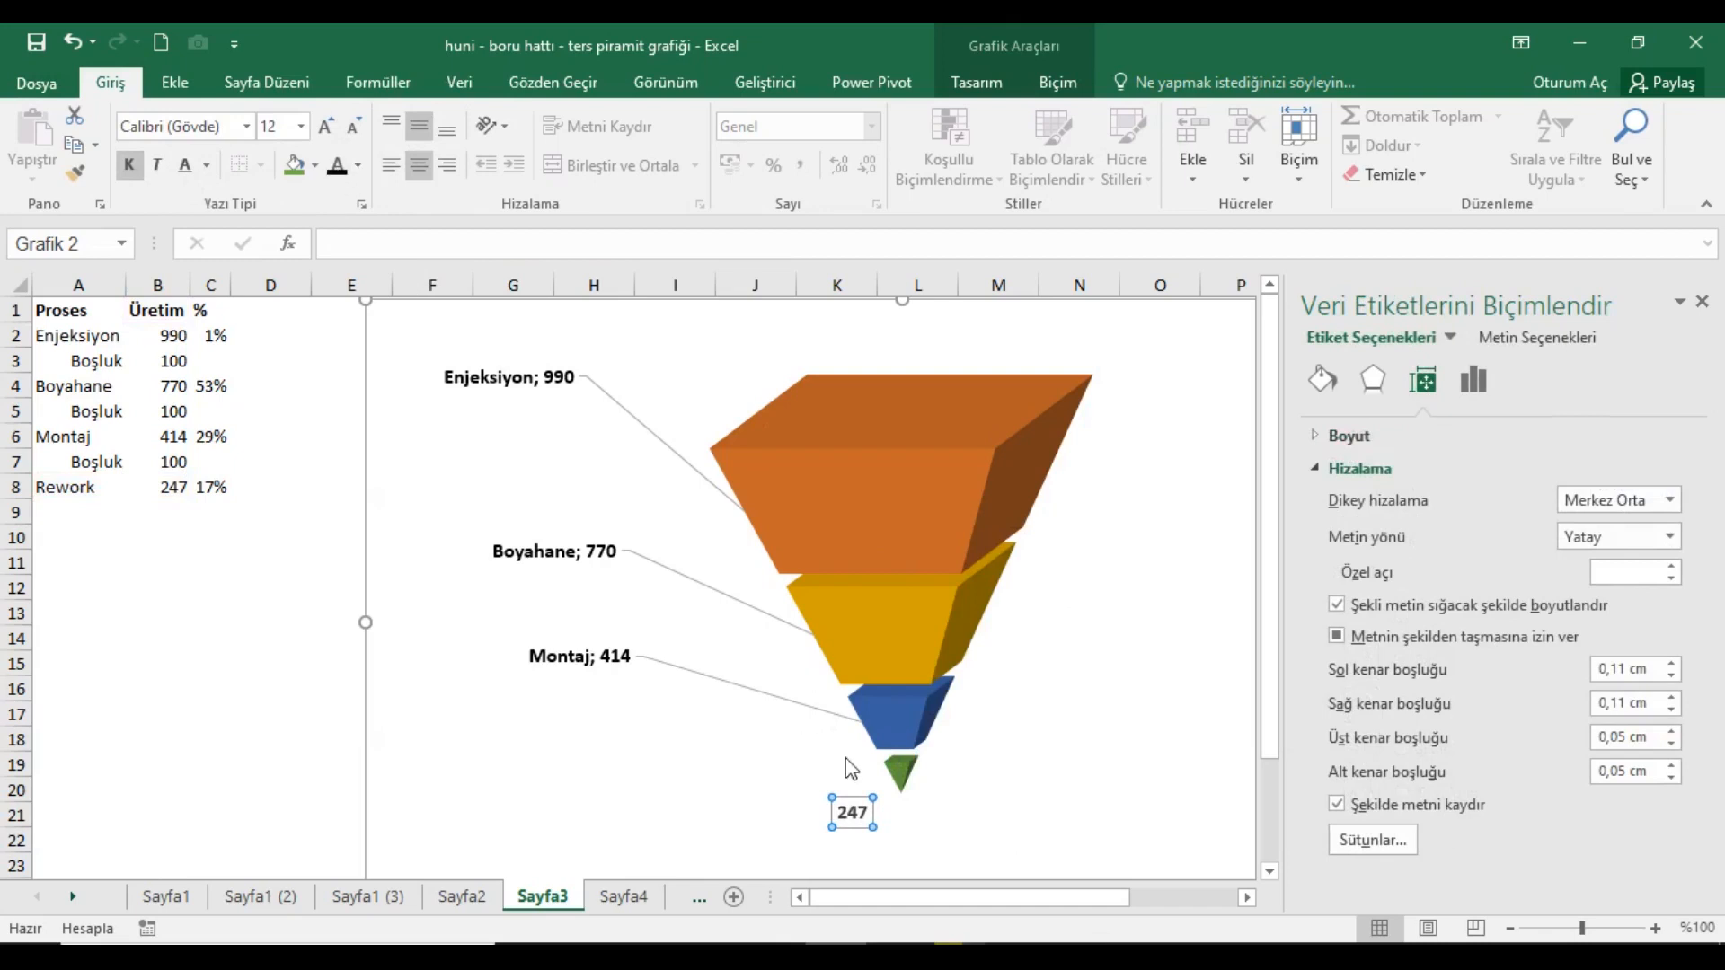
Include the series name in the Rework label, move it left of the pyramid below the Montaj label, and close the formatting pane.
right_click(870, 822)
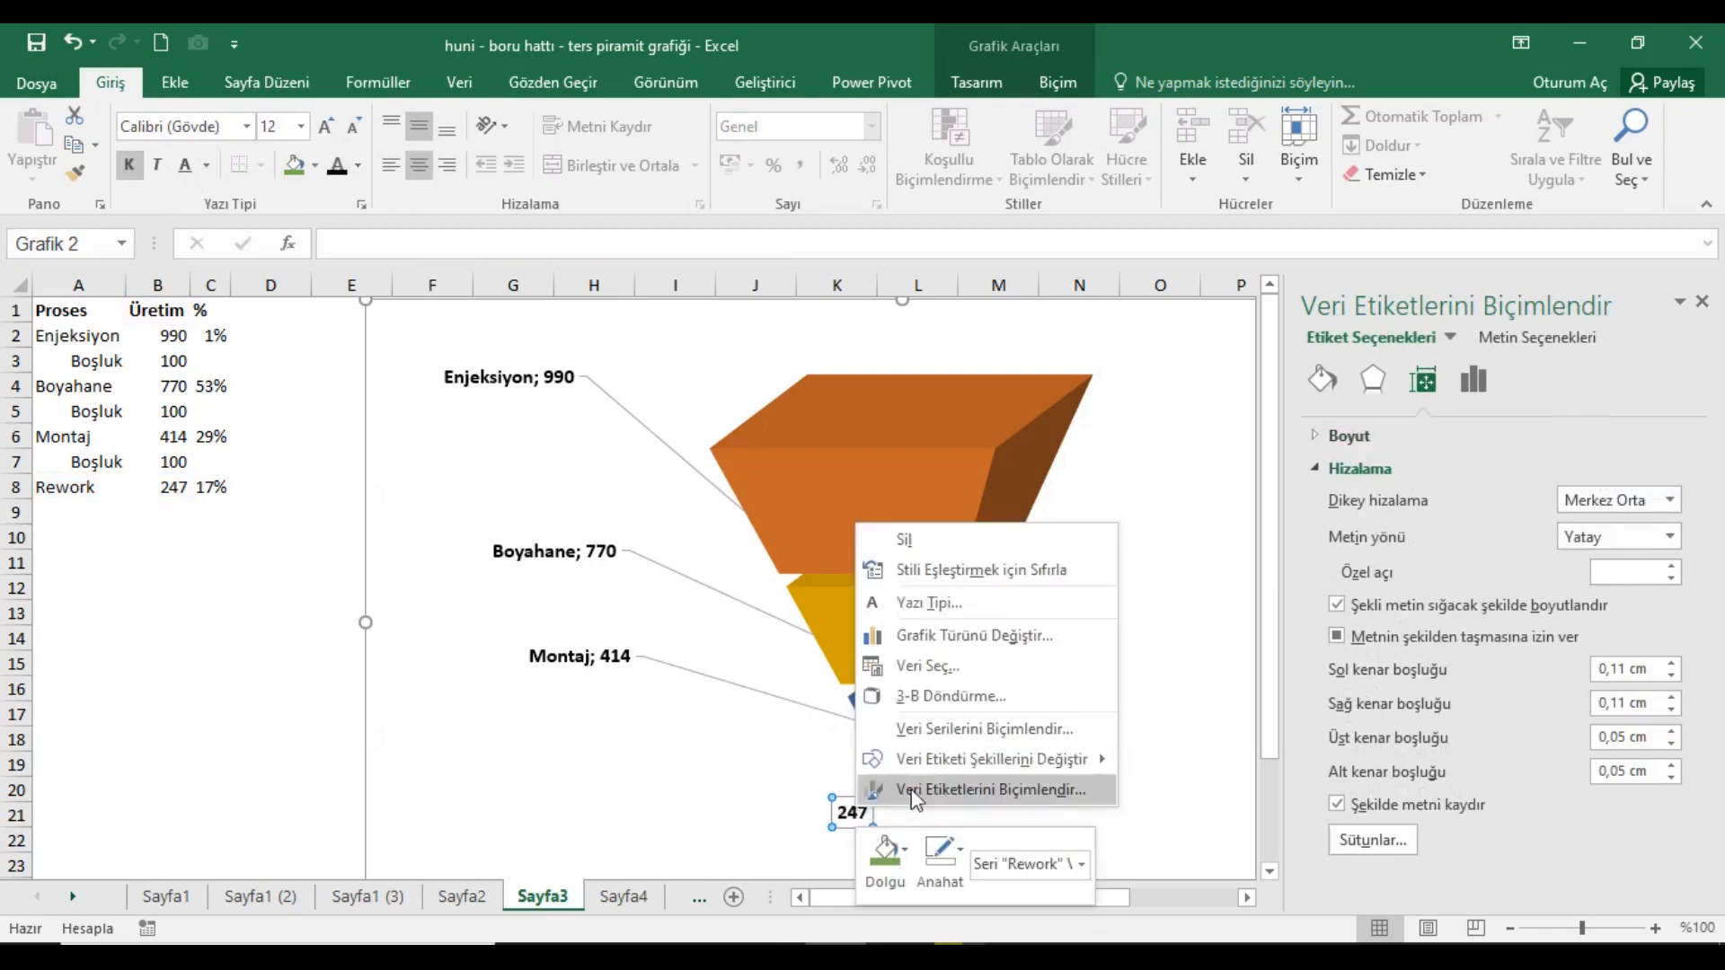
left_click(970, 787)
left_click(1348, 524)
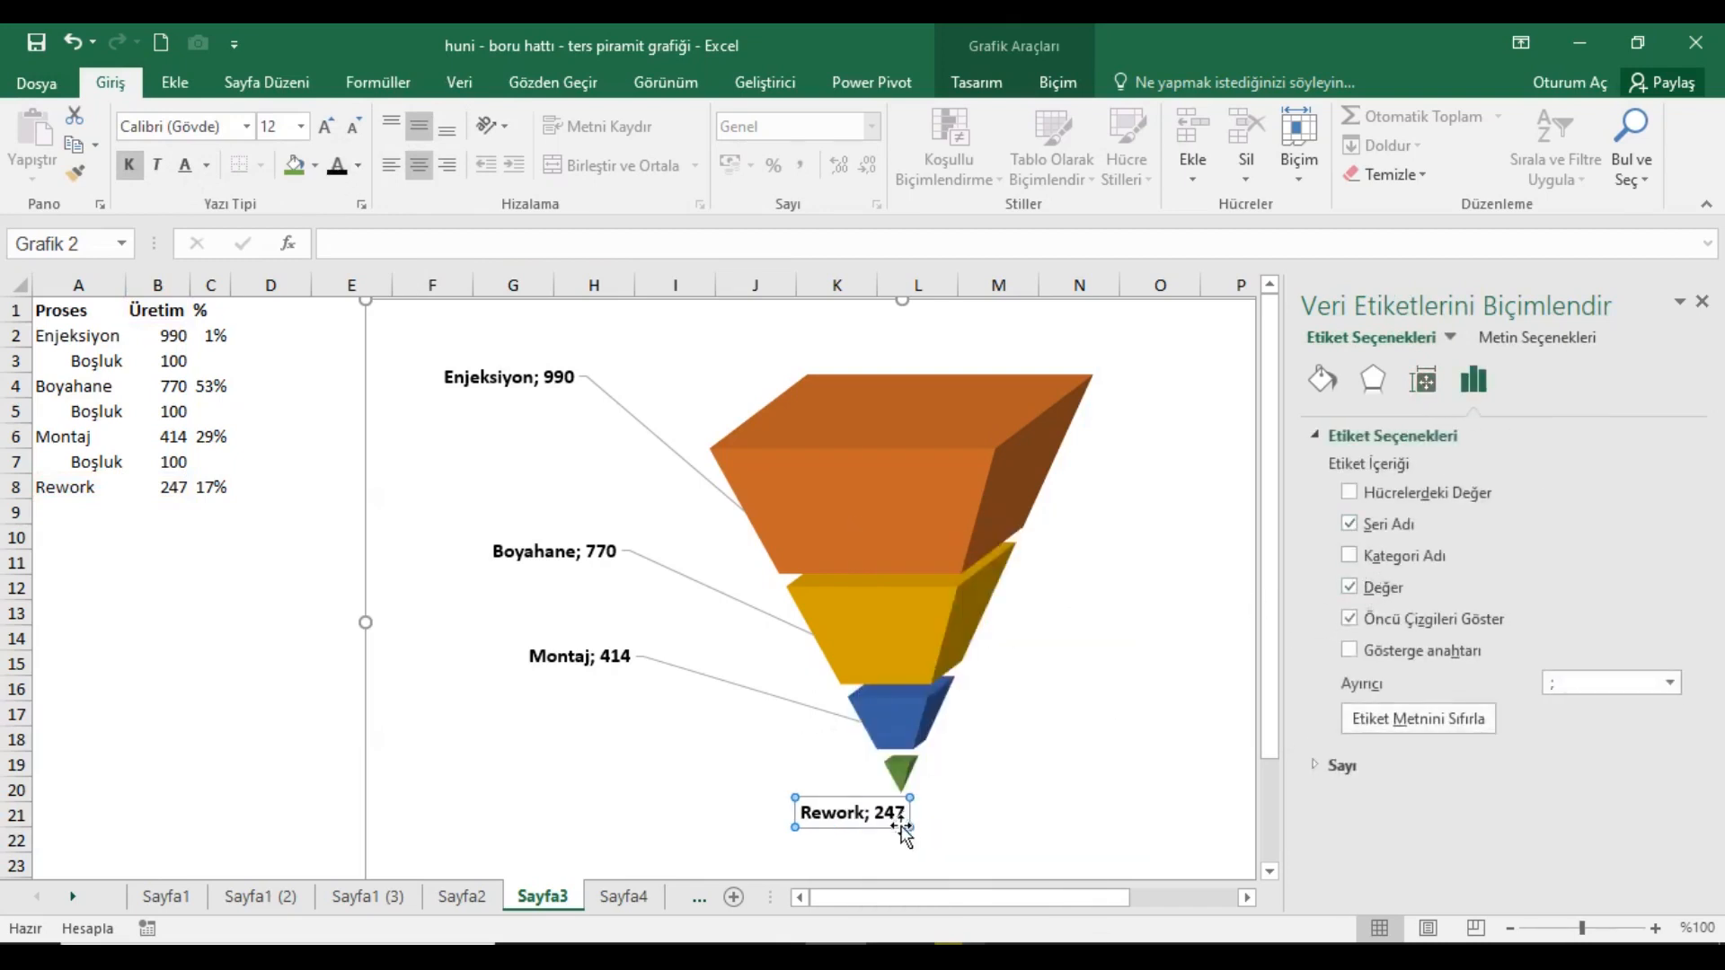
left_click_drag(840, 813, 602, 745)
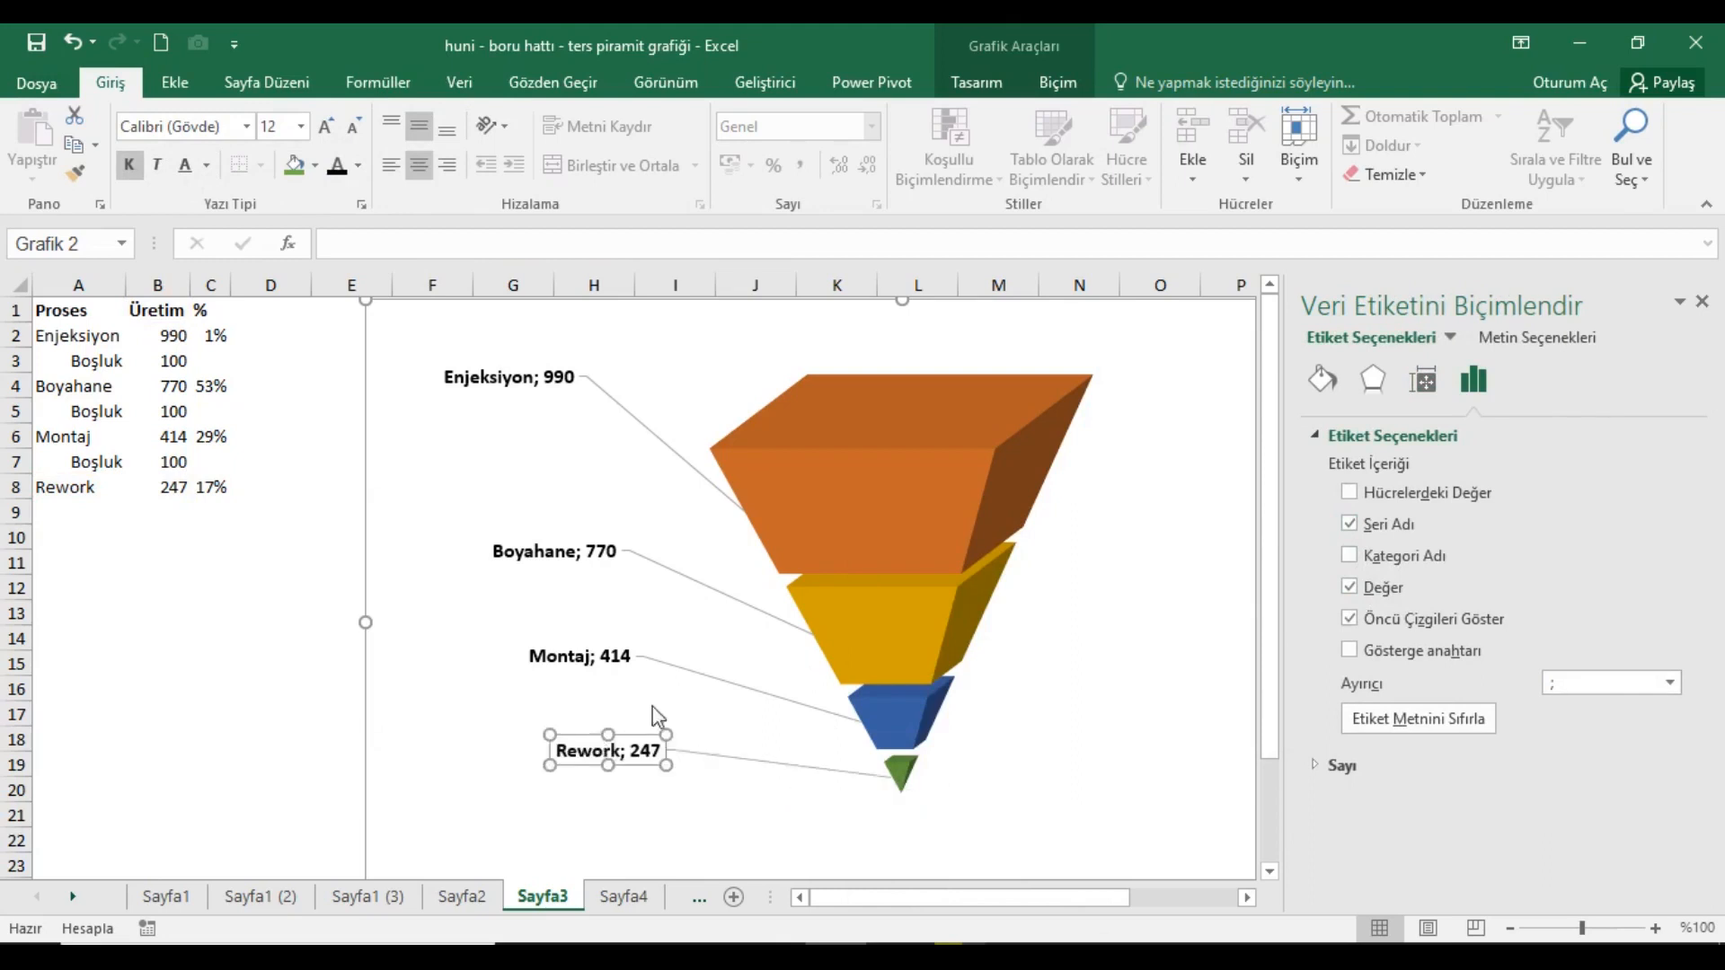
left_click(1702, 304)
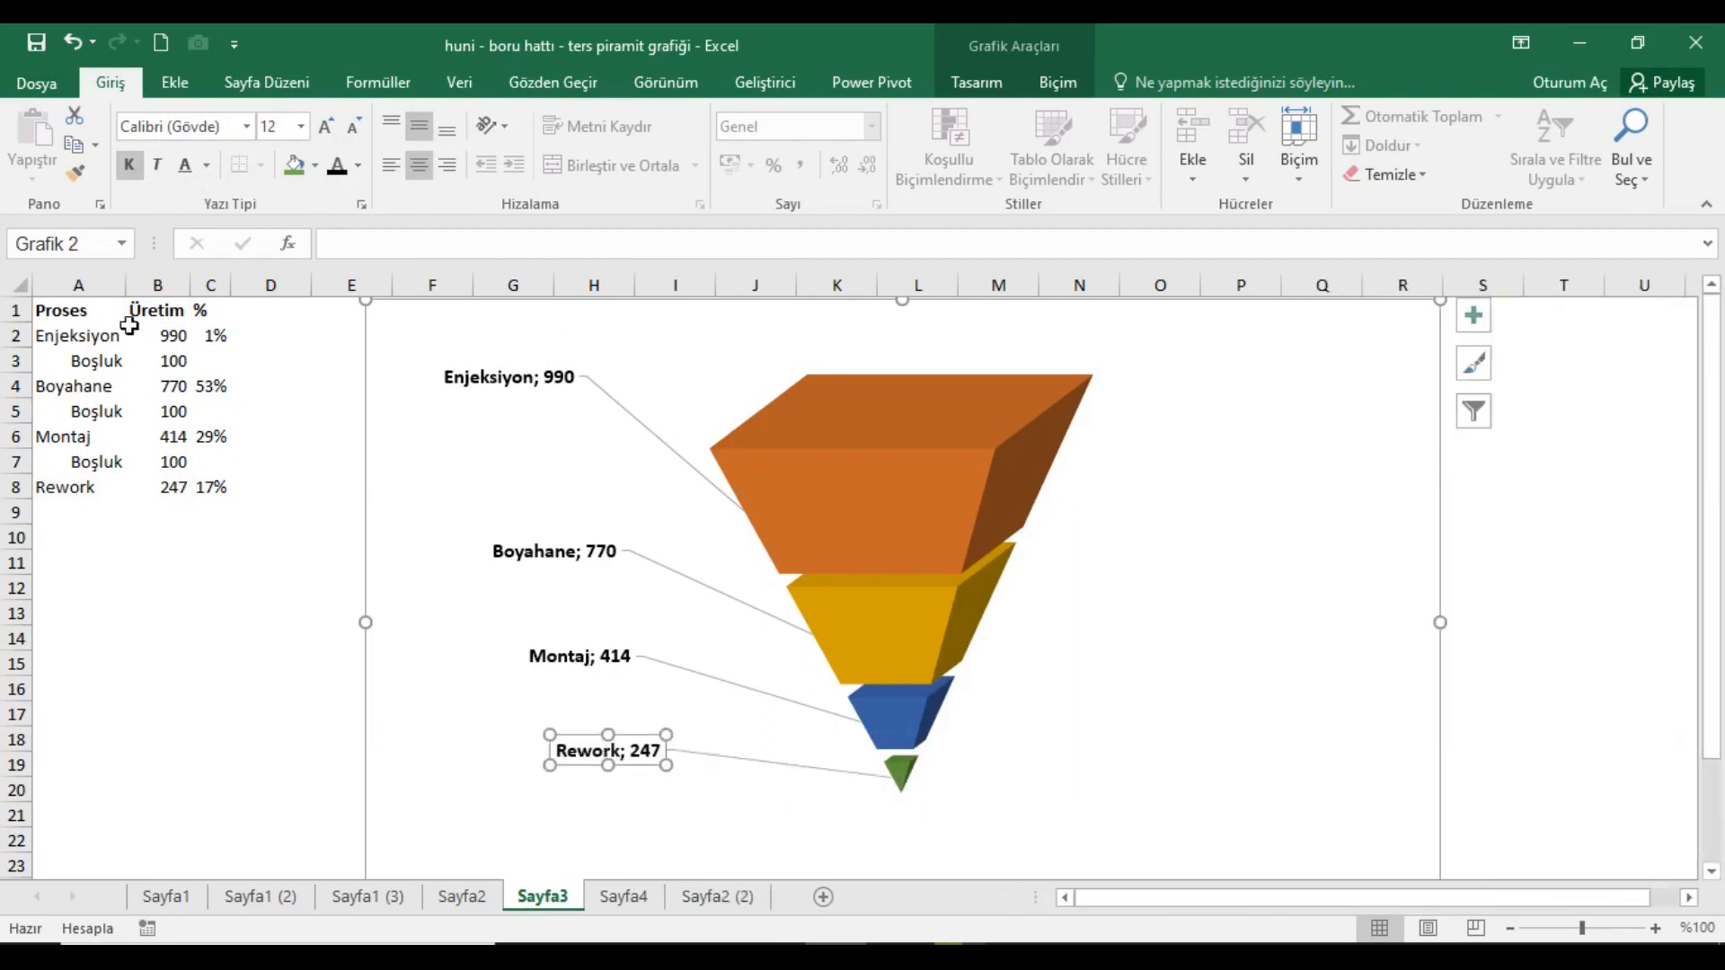
Replace the Enjeksiyon production value in B2 with the random formula =RASTGELEARADA(800;1000).
left_click(73, 314)
left_click(175, 339)
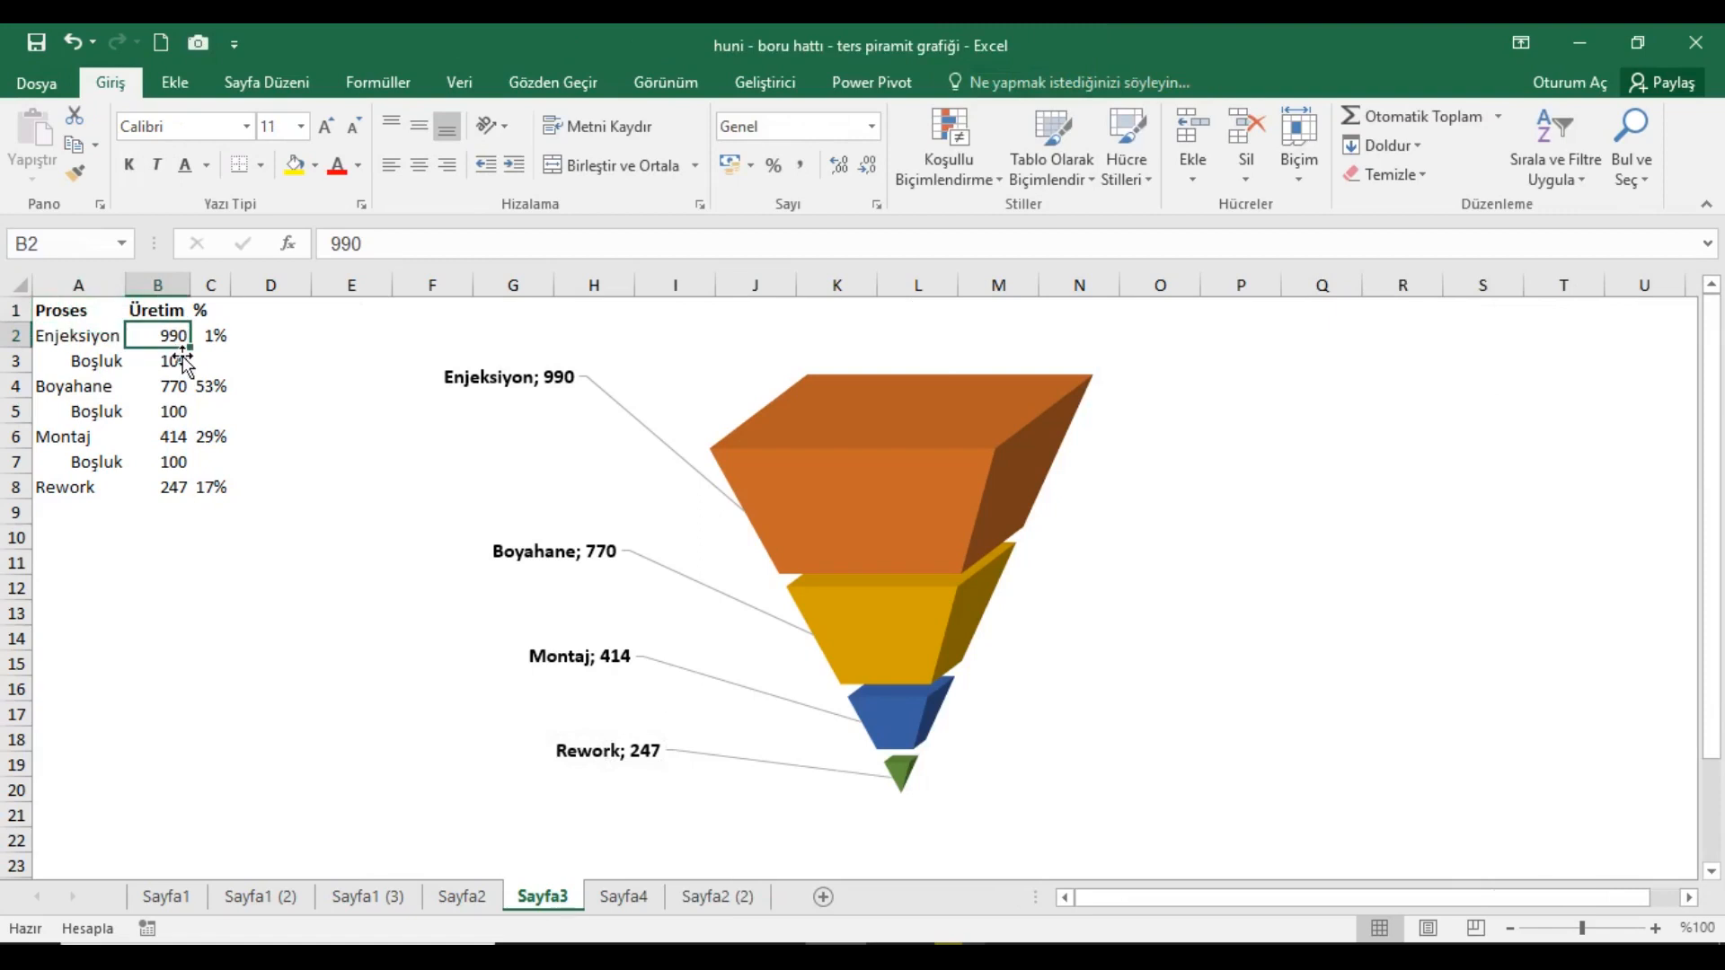
type("=ras")
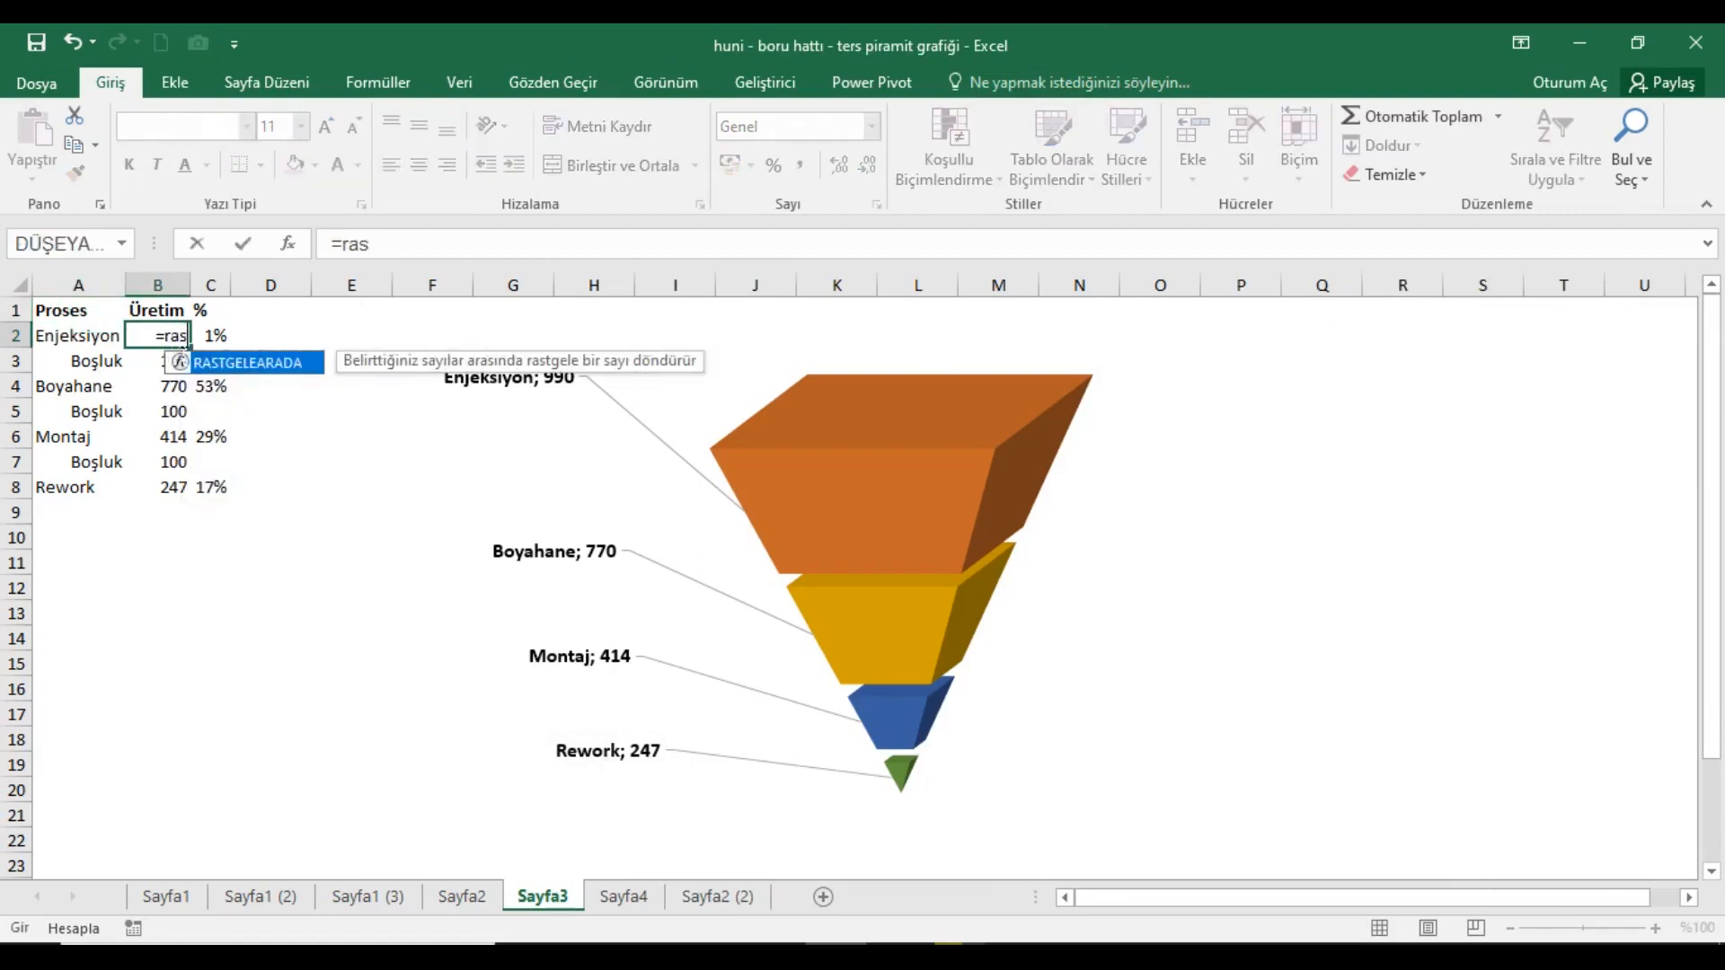
key("Tab")
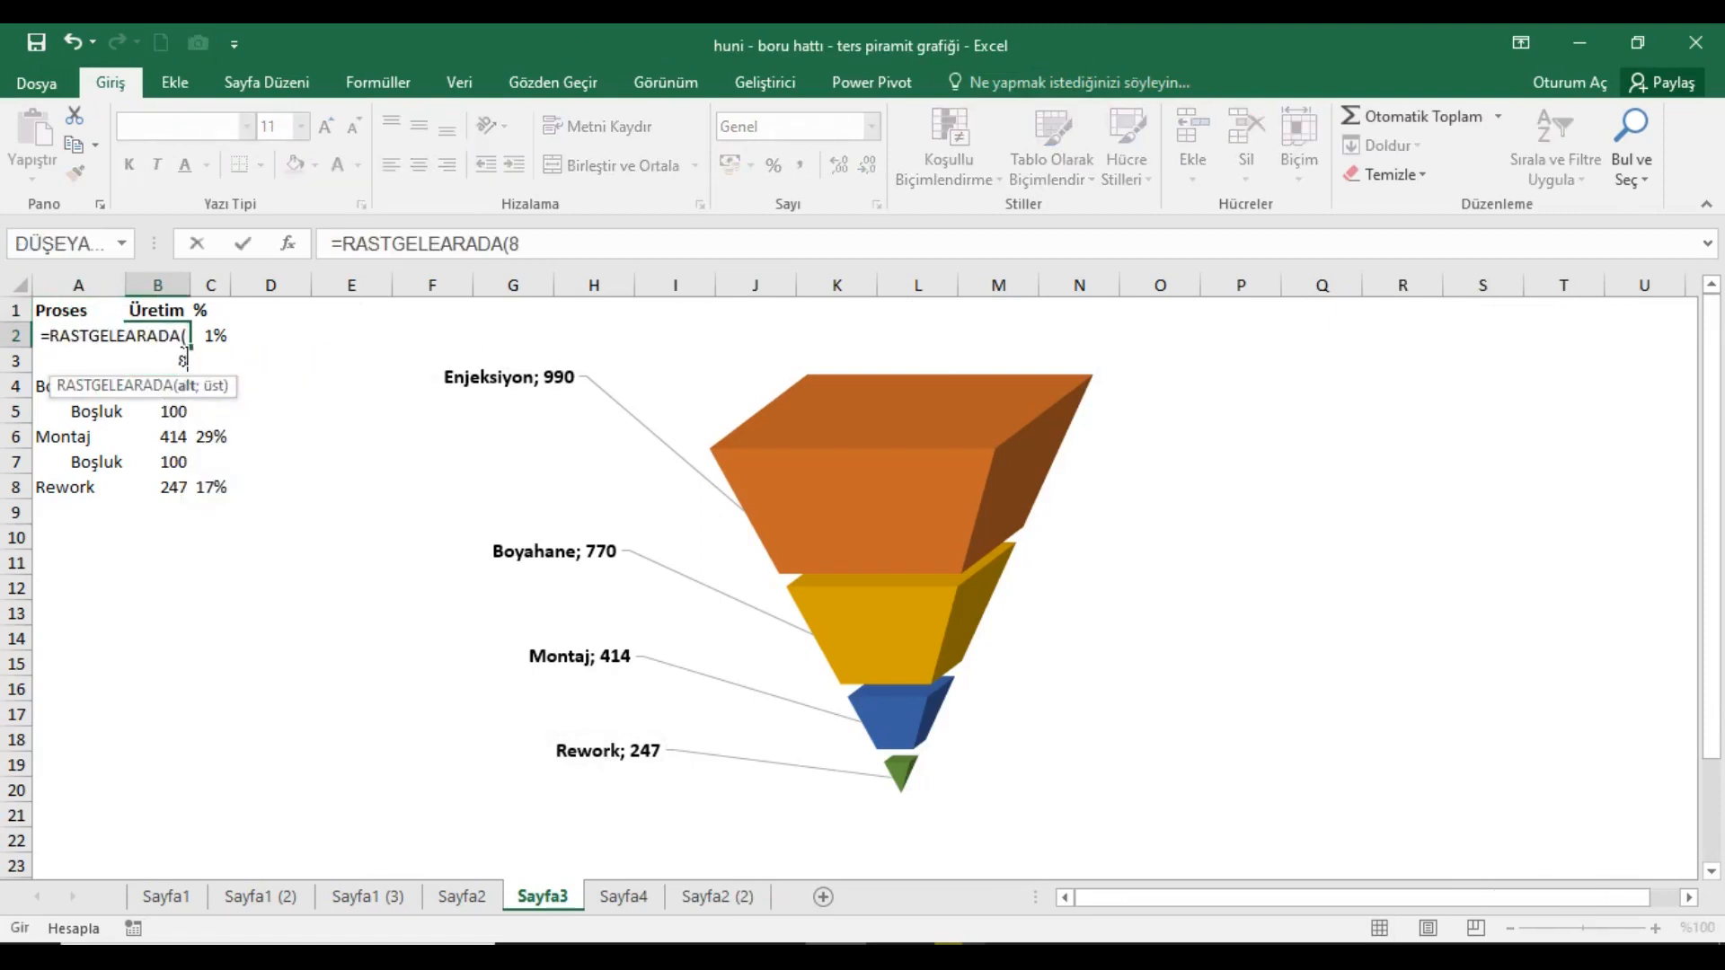
type("800;1000)")
key("Return")
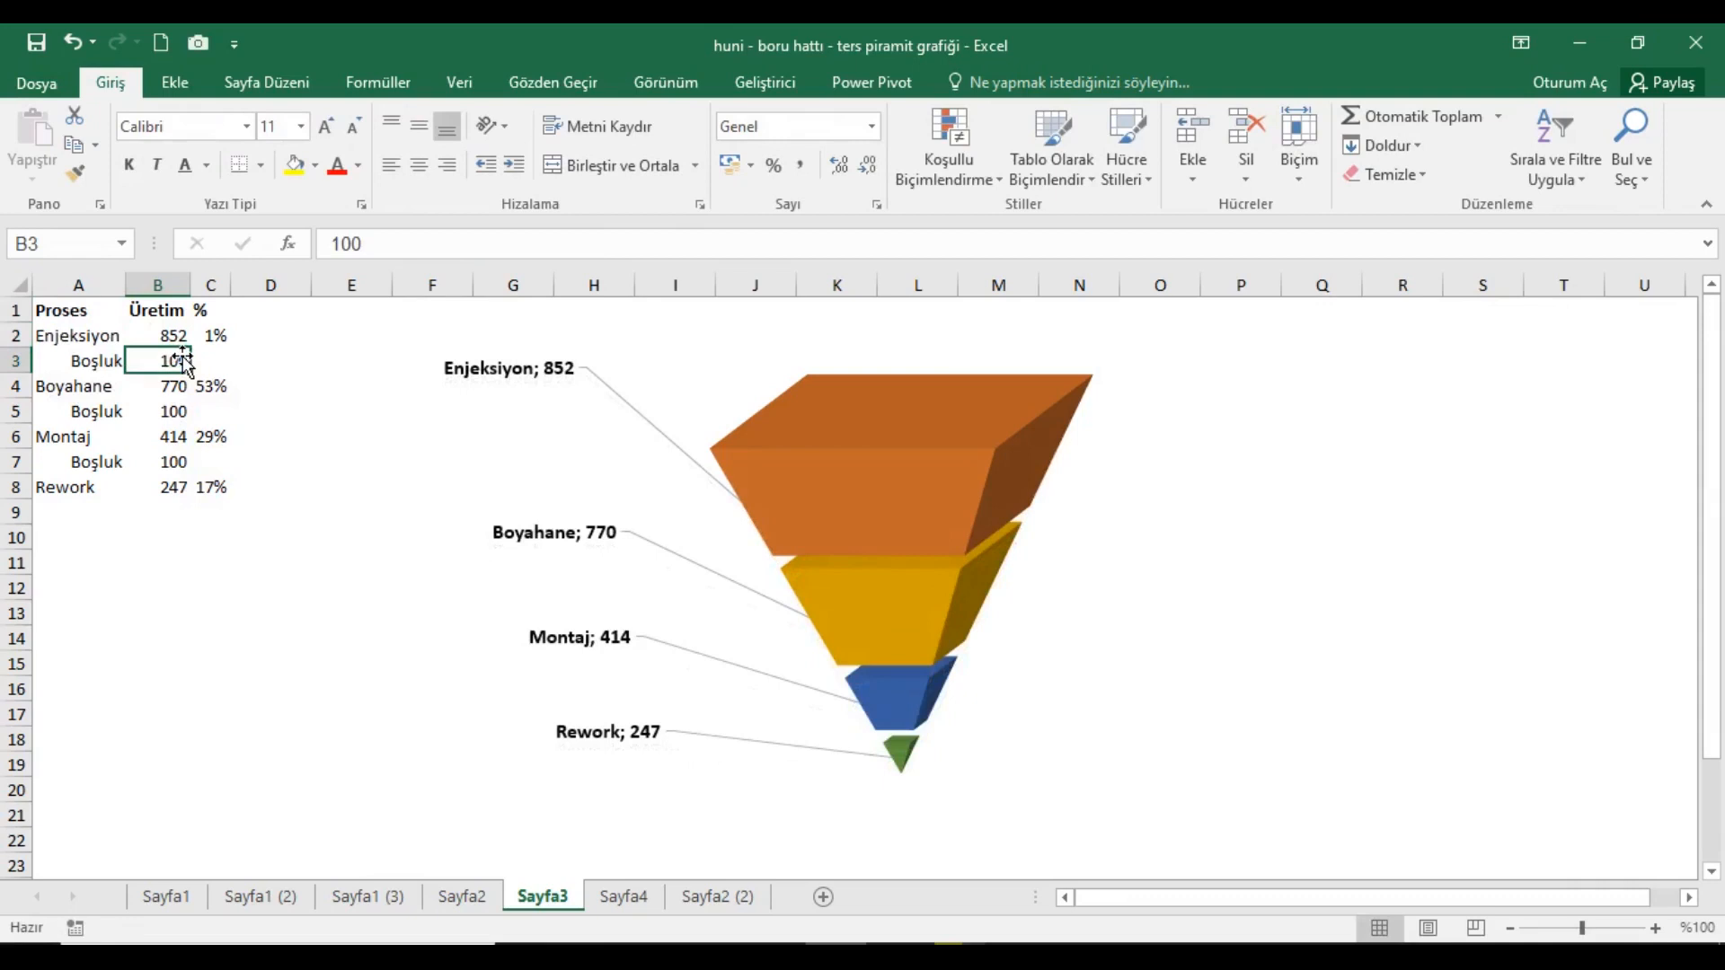
Copy the random formula from B2 to the Boyahane value in B4 and change its bounds to =RASTGELEARADA(500;800).
key("Up")
key("ctrl+c")
key("Down")
key("Down")
key("ctrl+v")
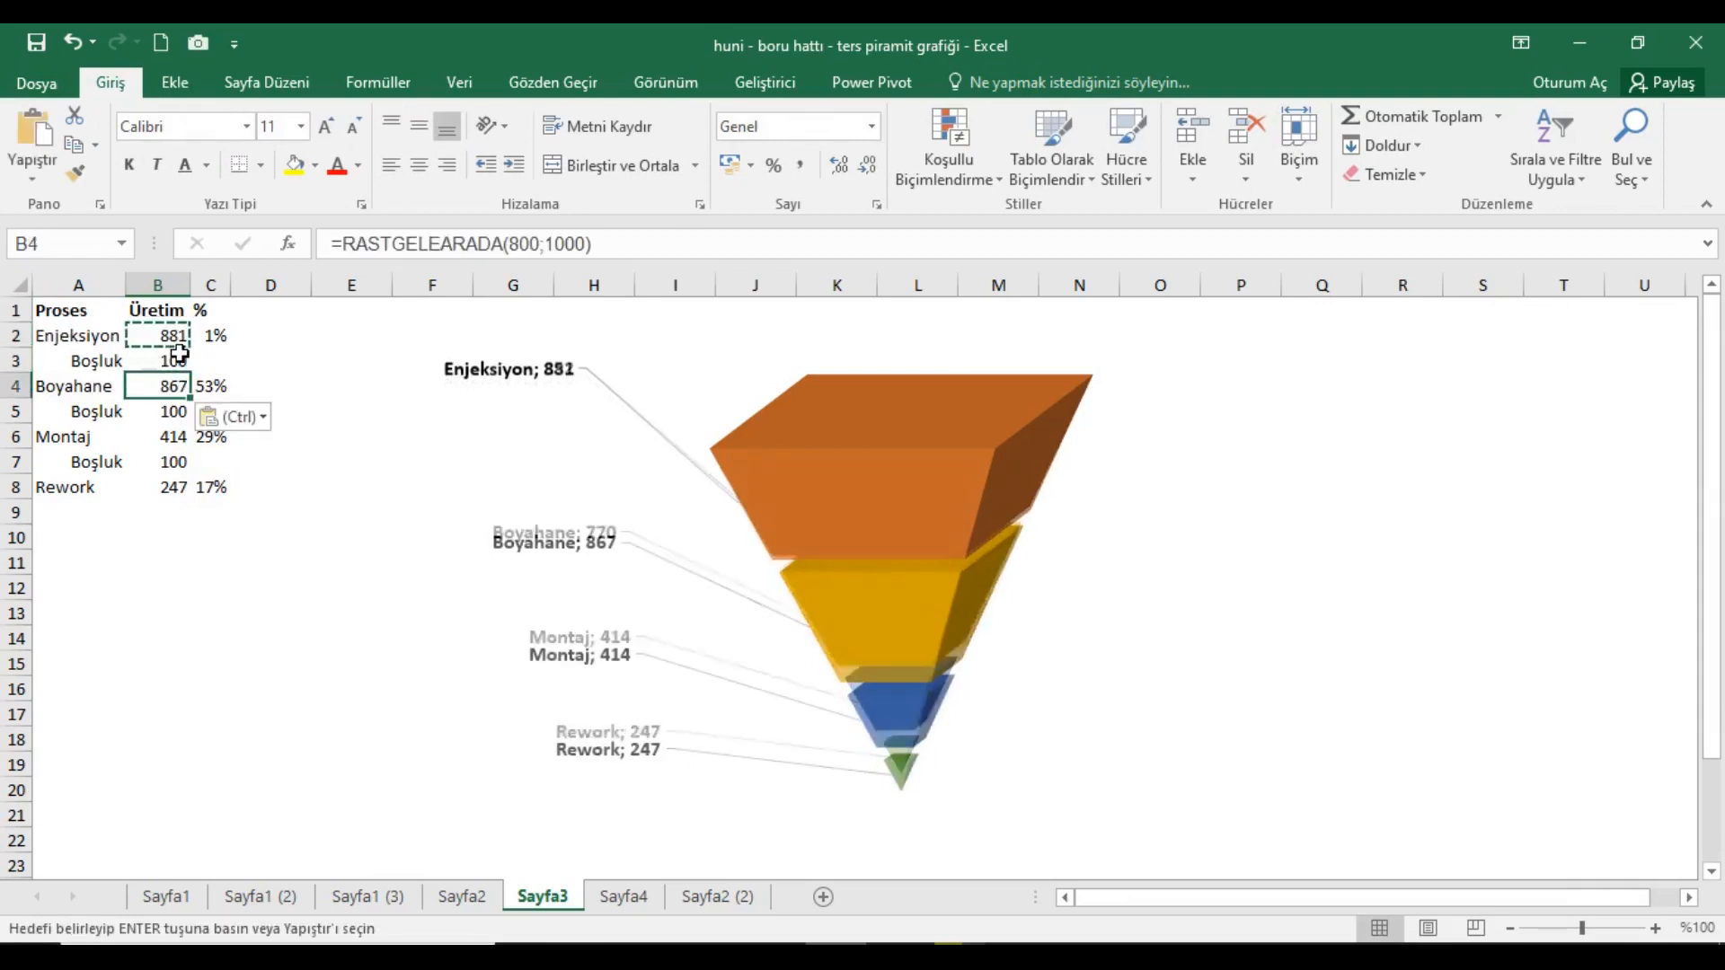
left_click(509, 244)
type("5")
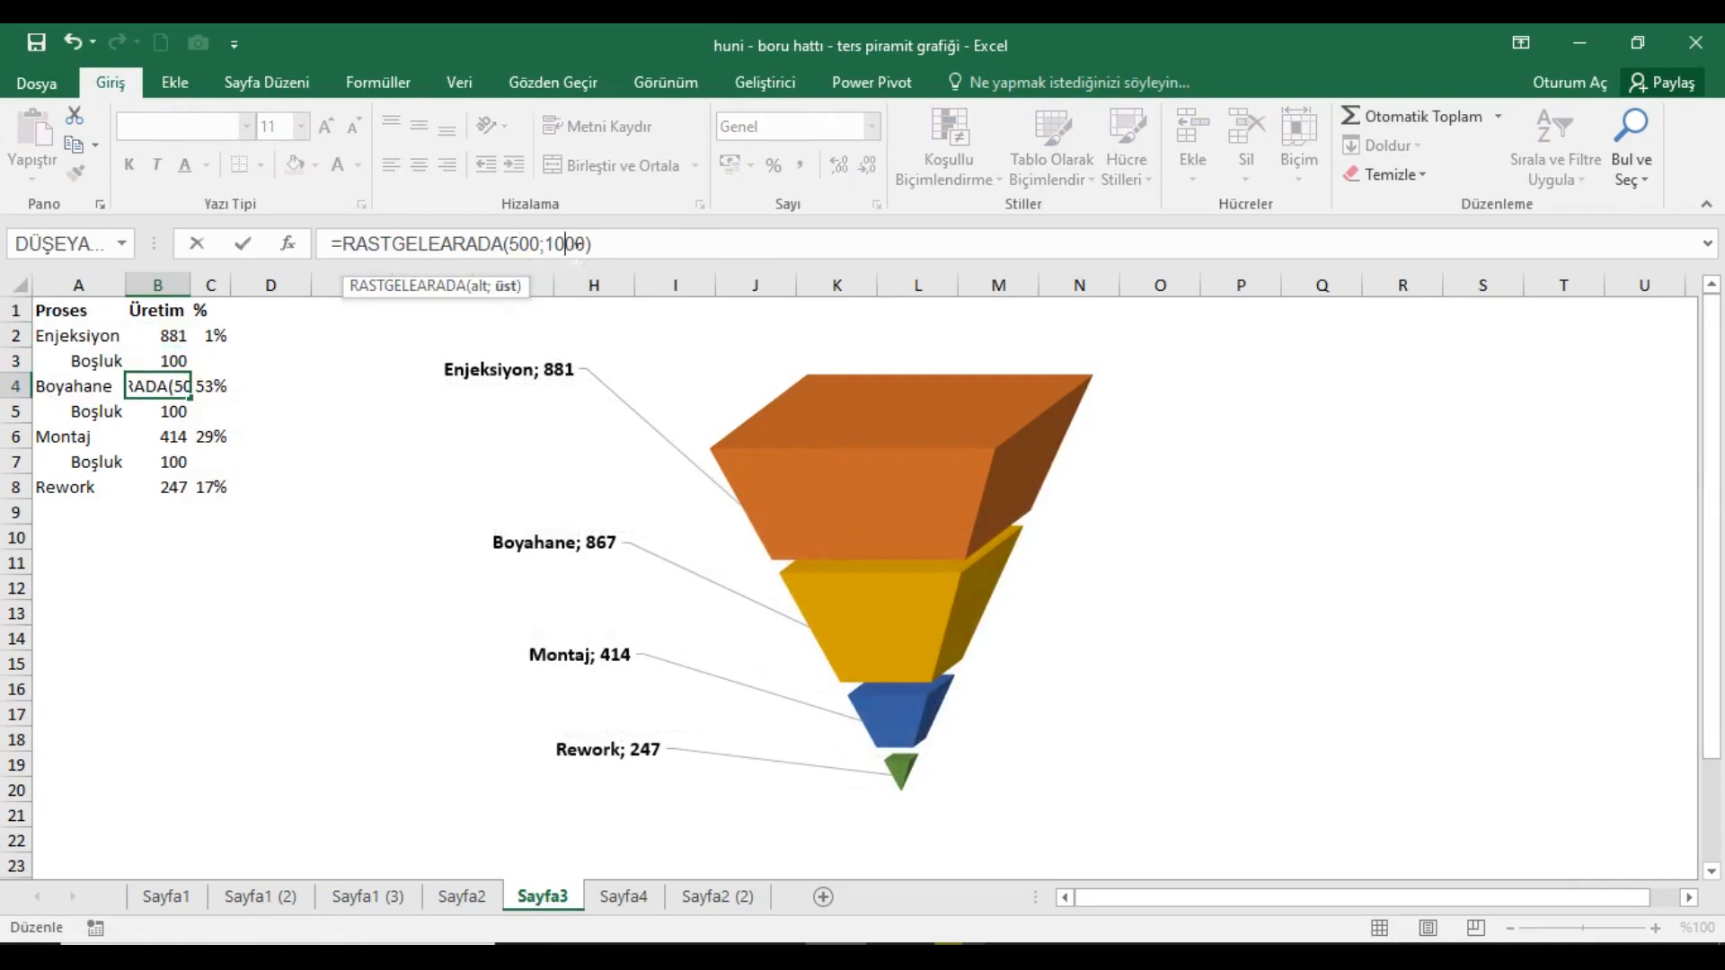
key("BackSpace")
key("BackSpace")
type("8")
key("Return")
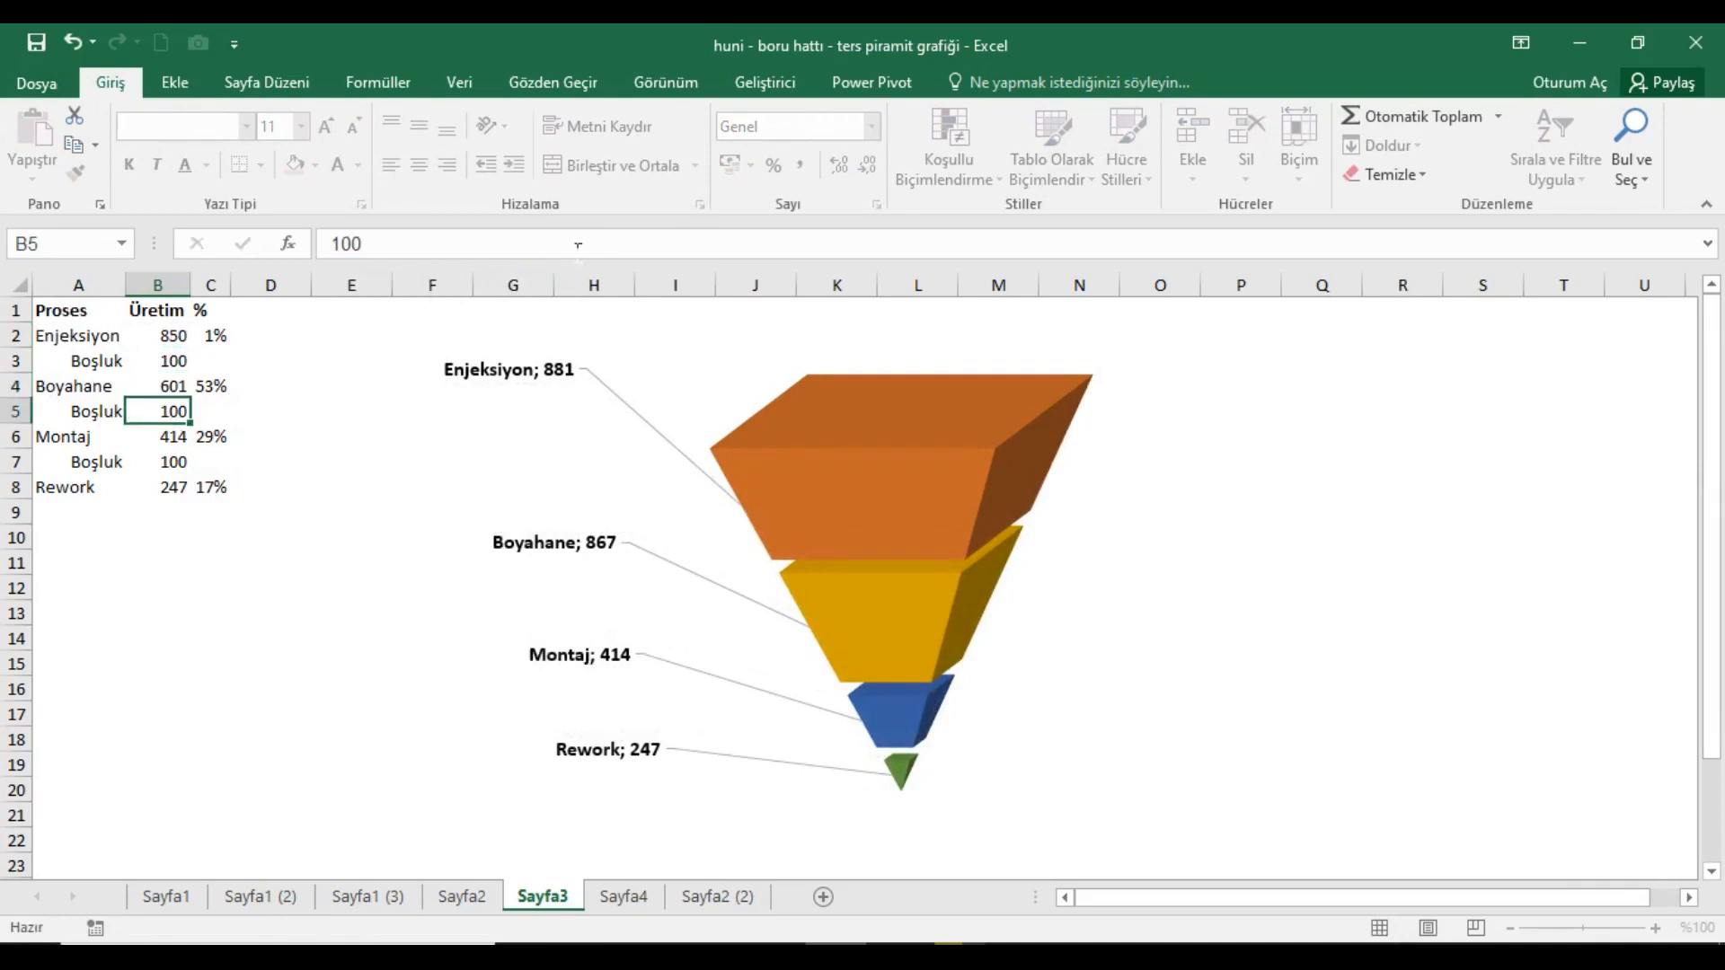
Copy the B4 formula to the Montaj value in B6 and change its bounds to =RASTGELEARADA(300;500).
left_click(175, 394)
key("ctrl+c")
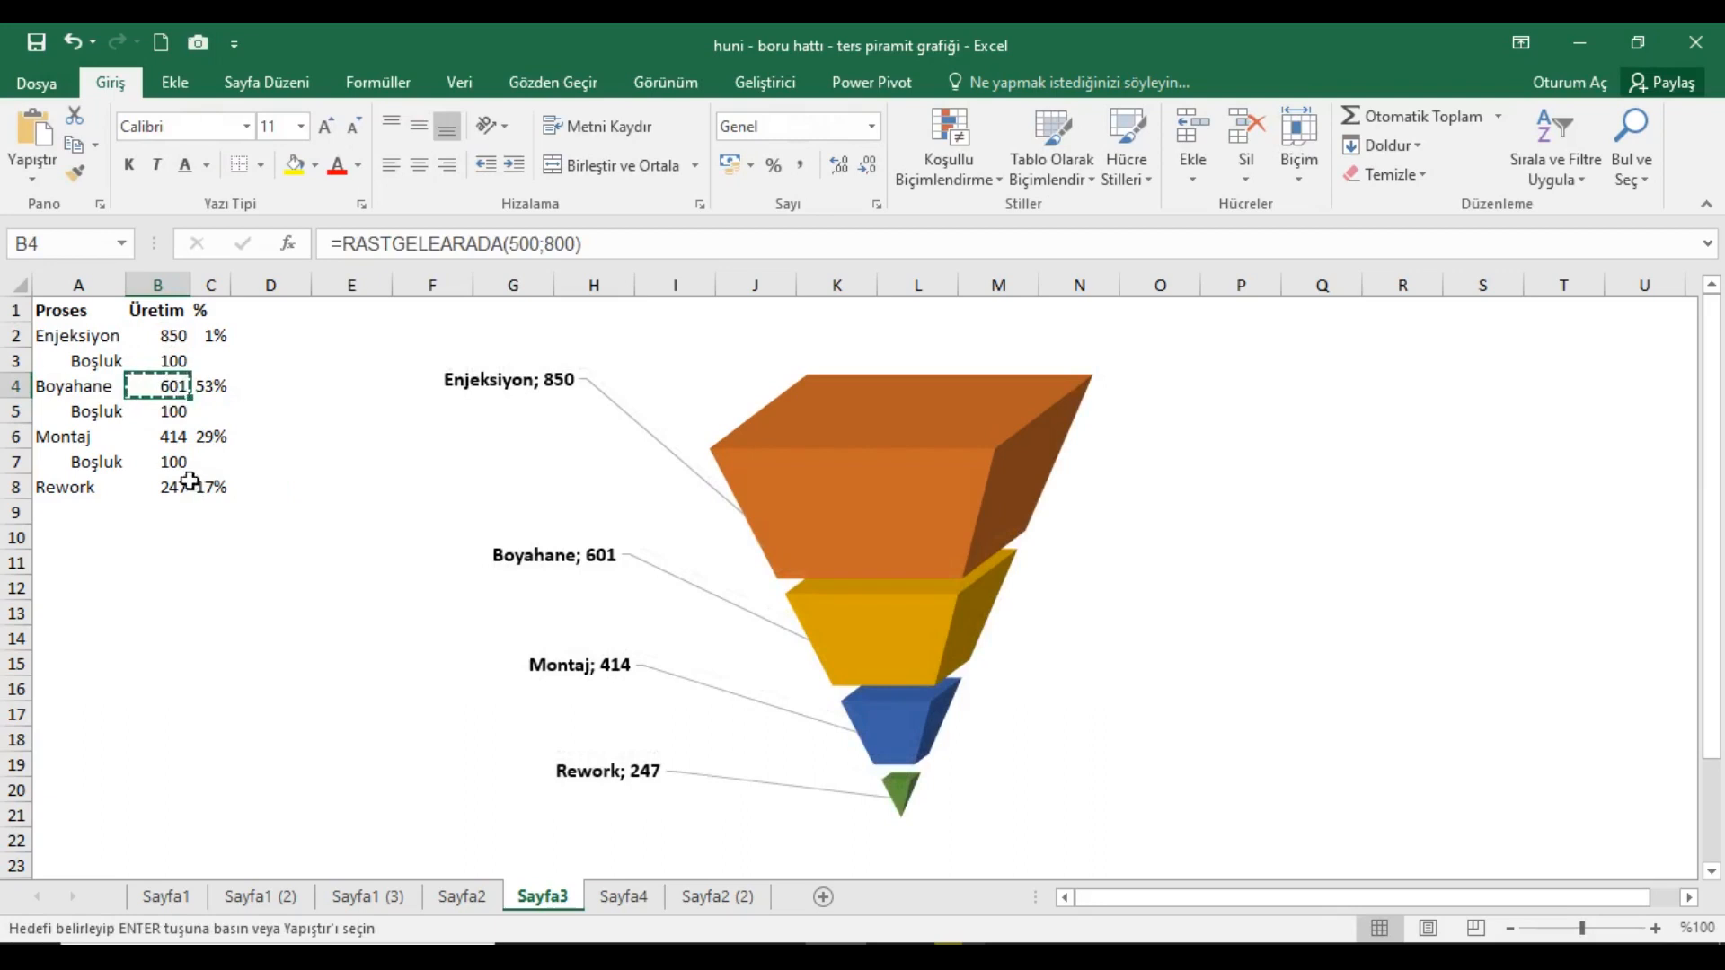
left_click(171, 437)
key("ctrl+v")
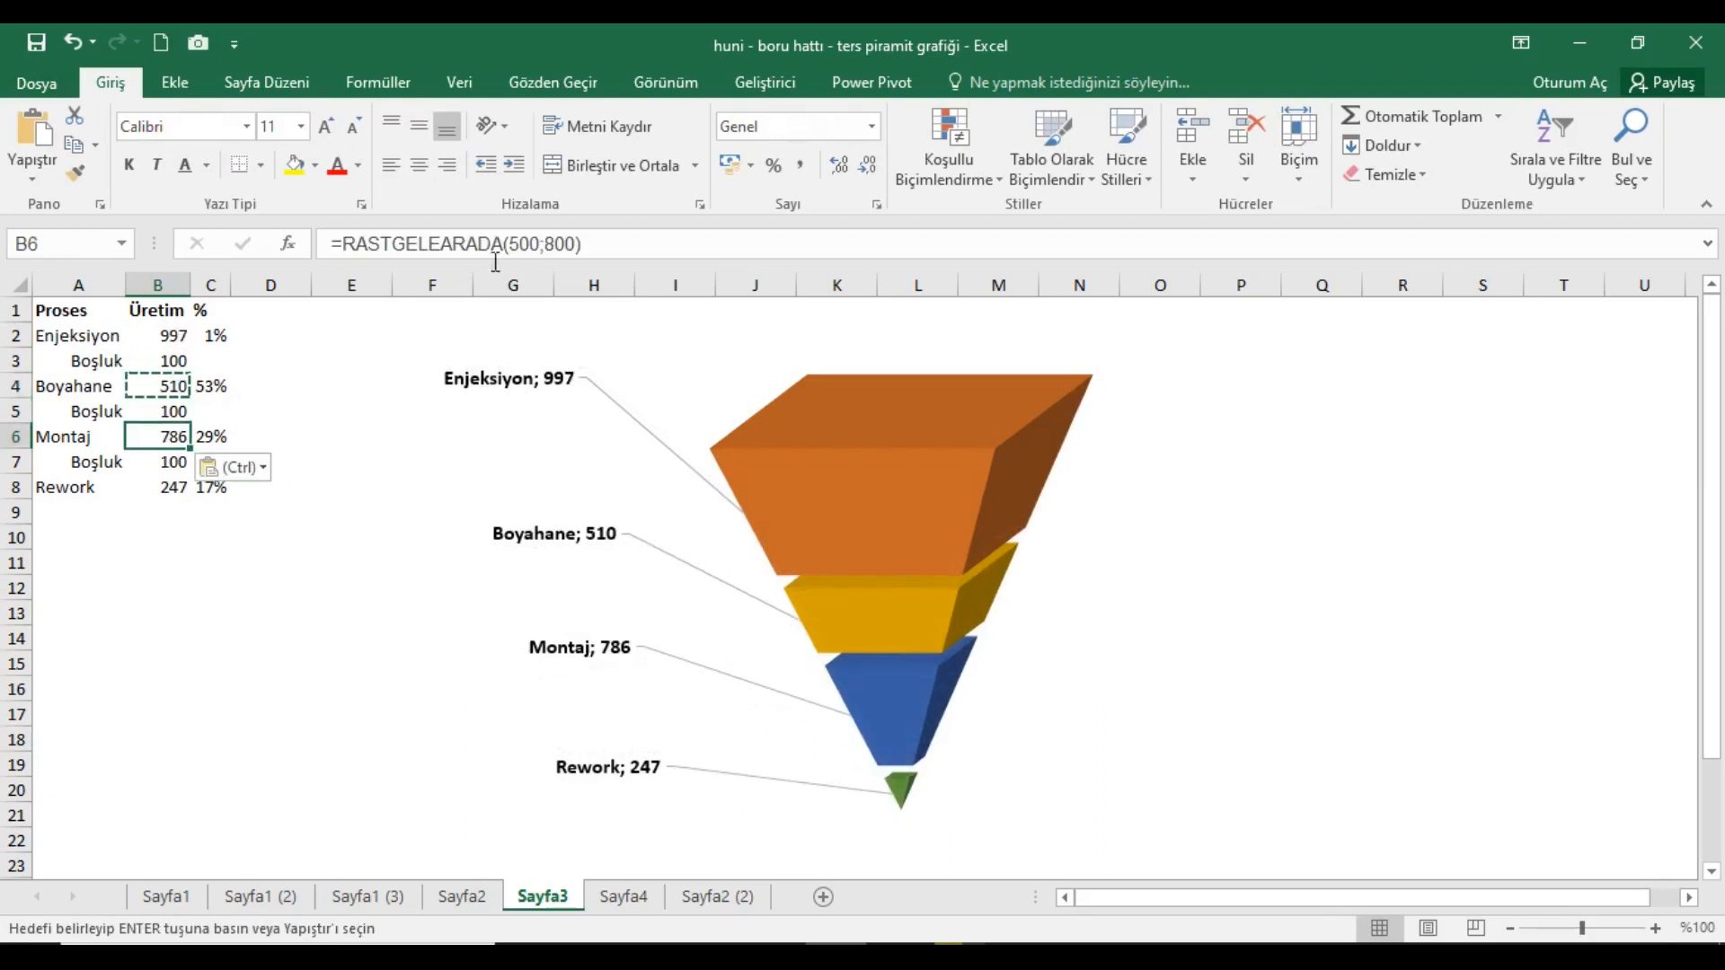
left_click(508, 245)
key("Right")
key("BackSpace")
type("3")
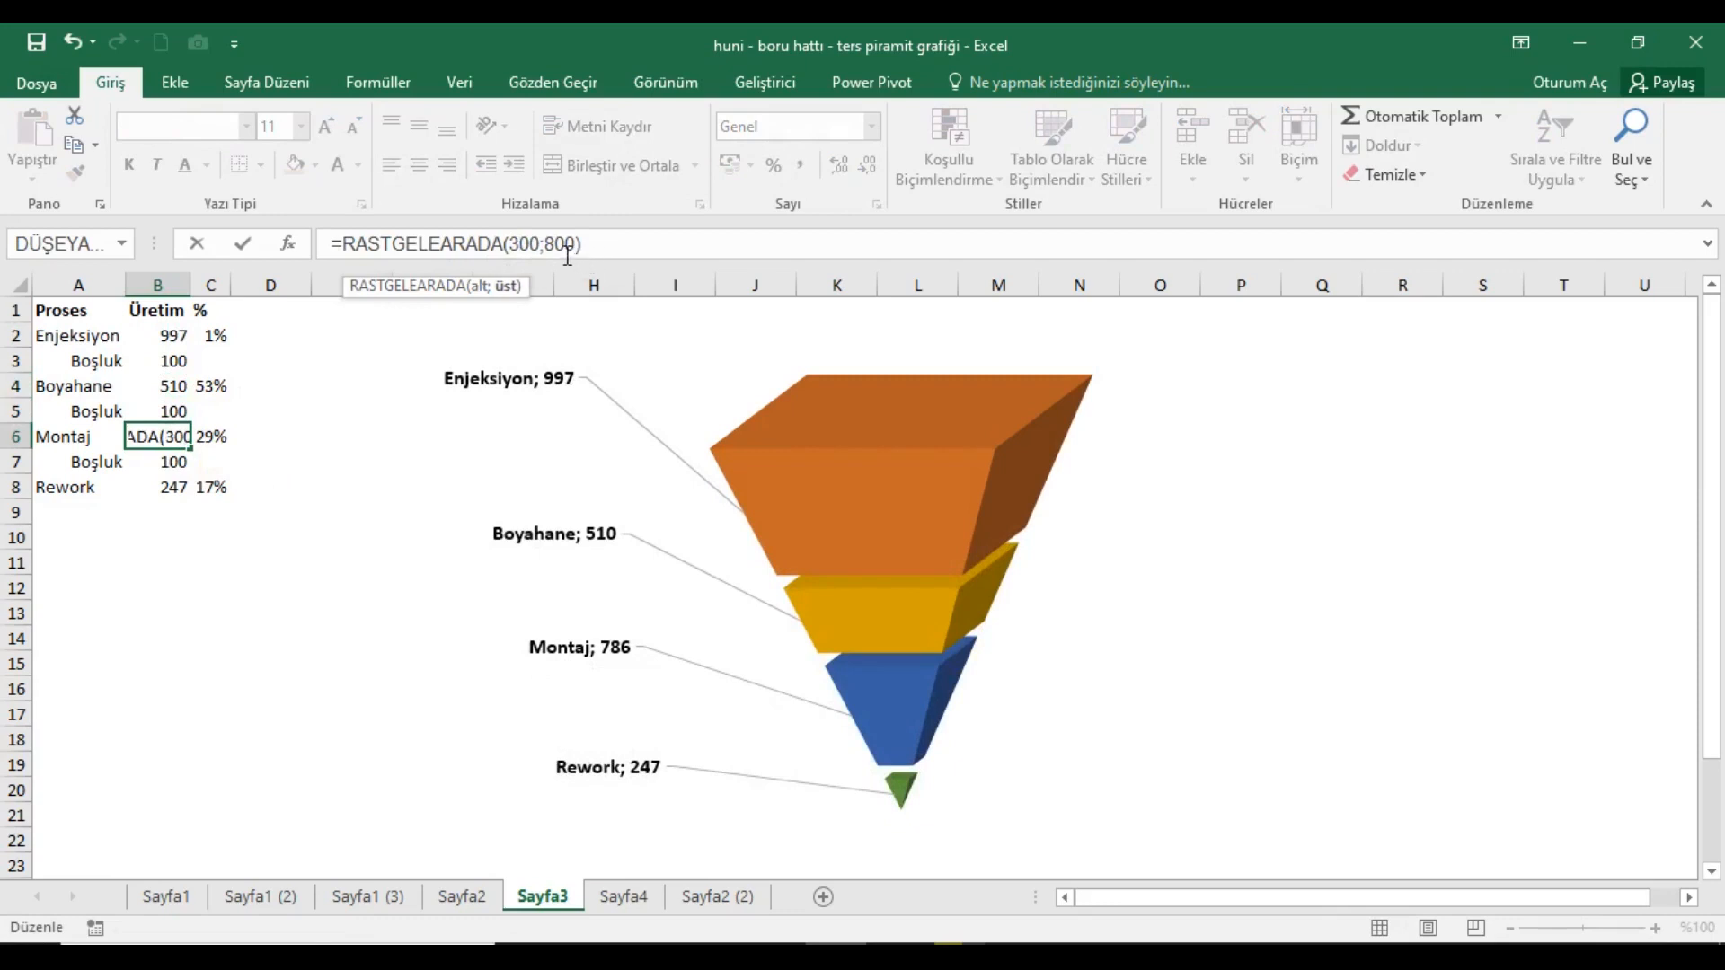
key("BackSpace")
type("5")
key("Return")
Copy the B6 formula to the Rework value in B8 and set its lower bound to 100.
key("Up")
key("ctrl+c")
key("Down")
key("Down")
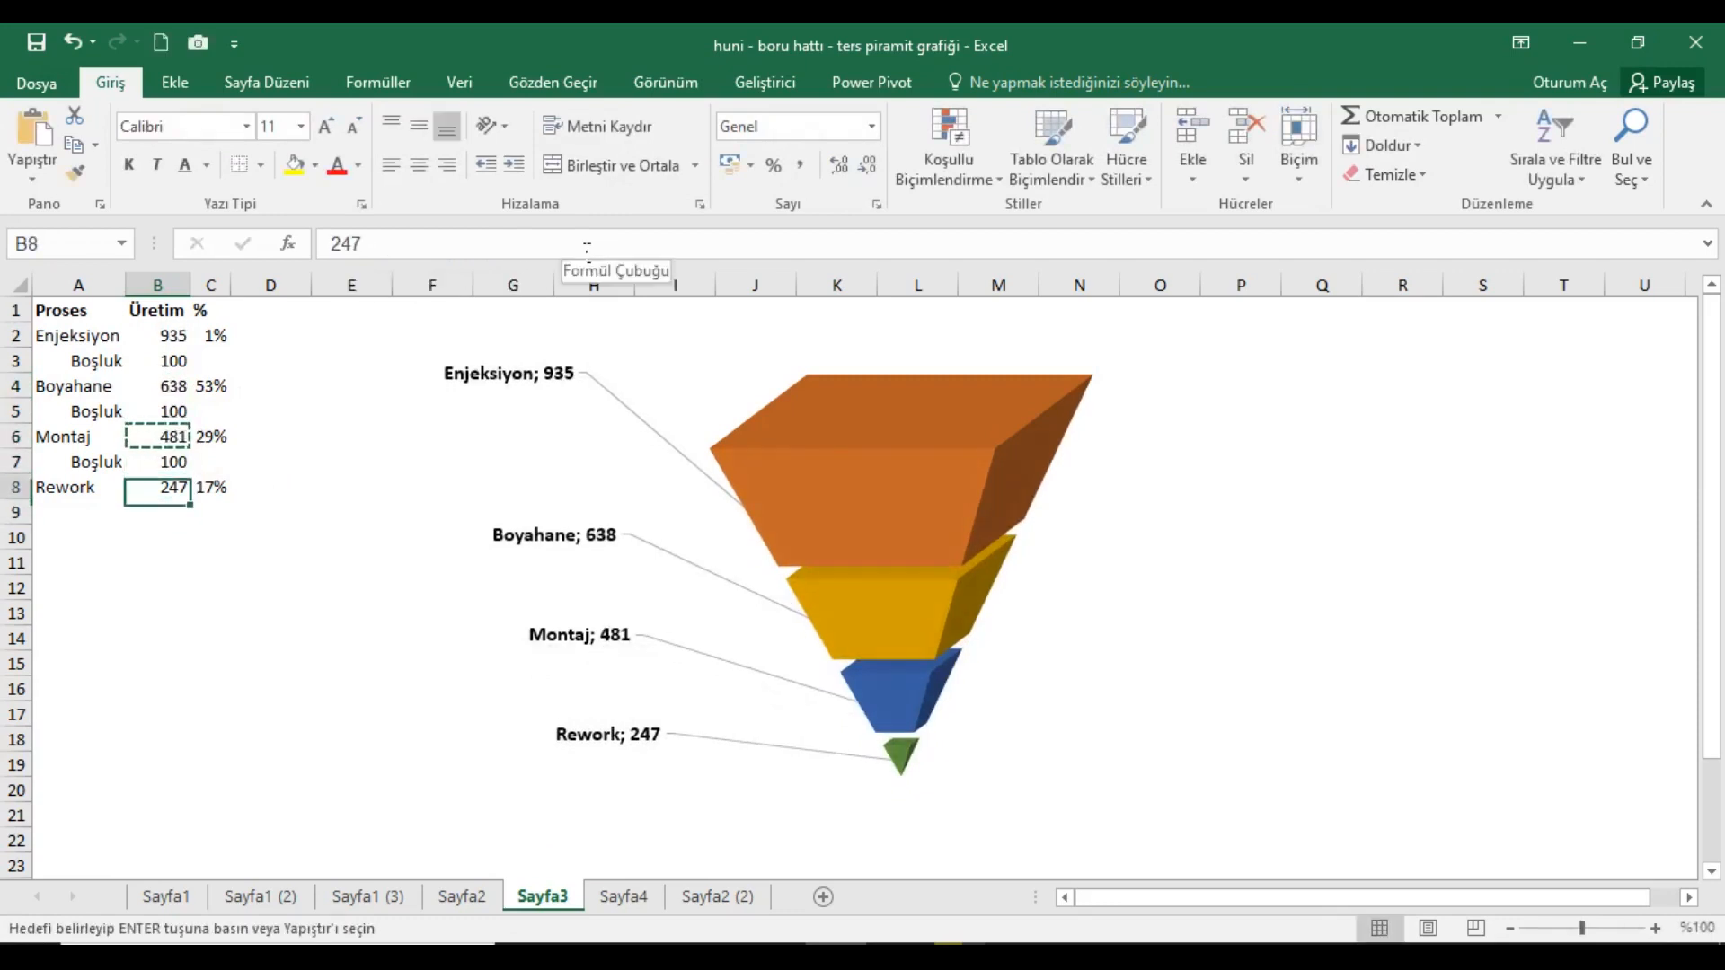
key("ctrl+v")
left_click(520, 246)
key("BackSpace")
type("1")
key("Right")
key("Right")
key("Right")
key("Right")
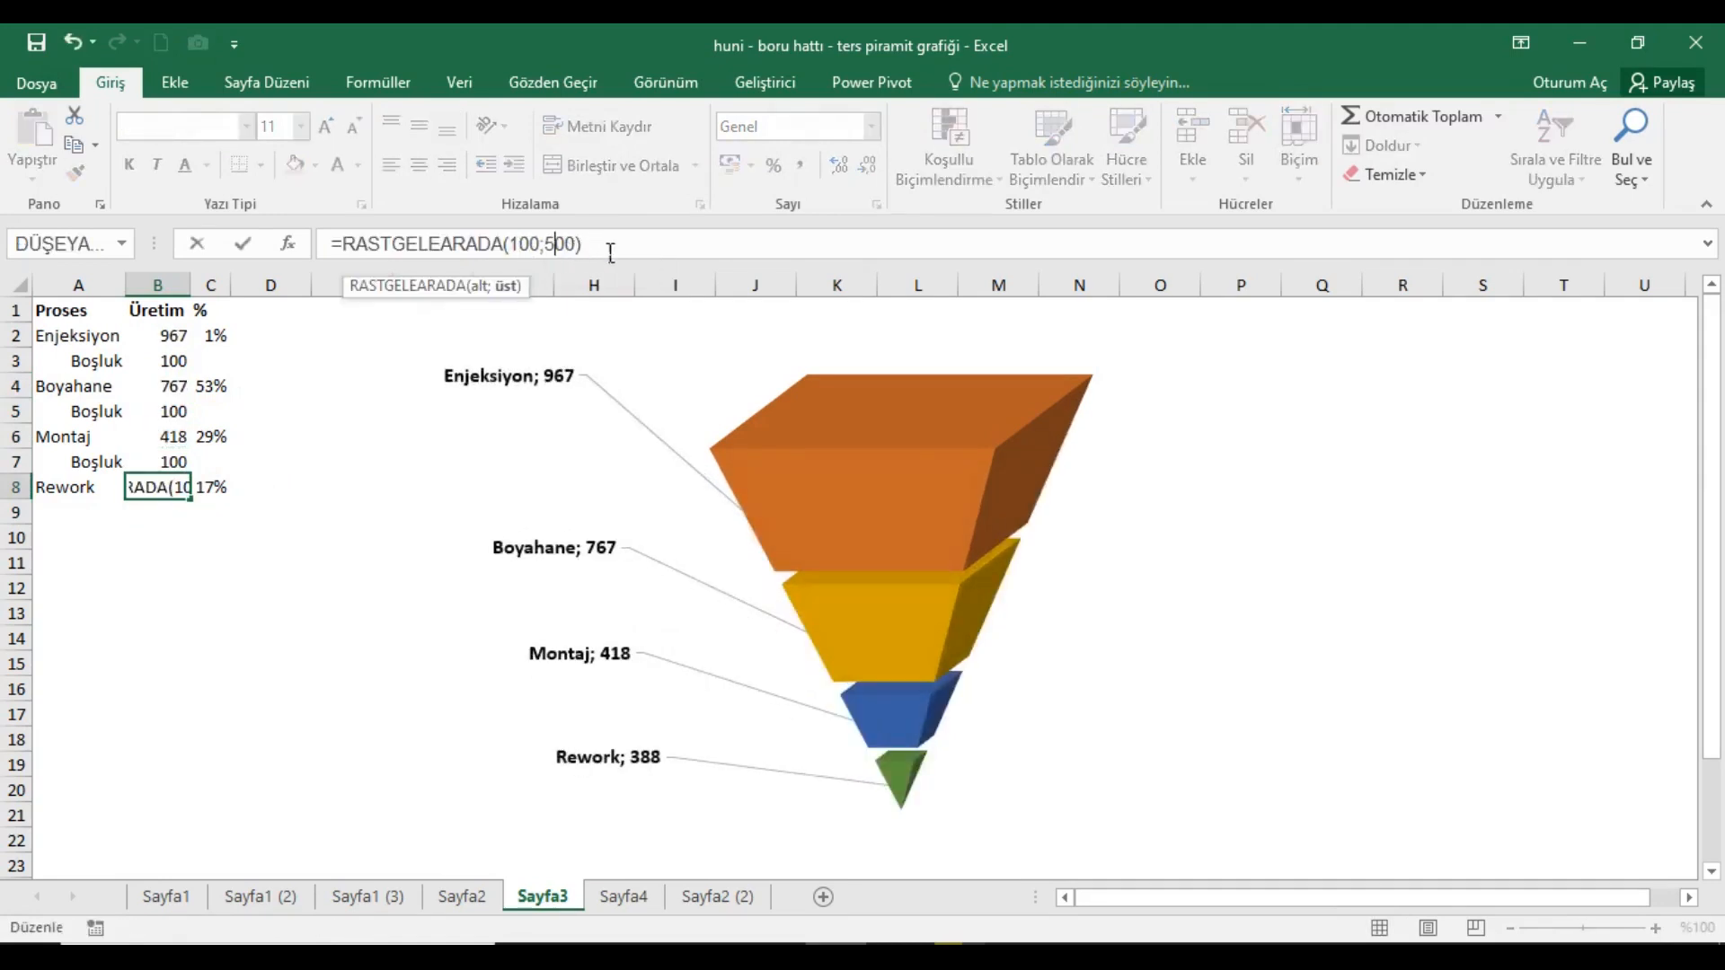
key("Return")
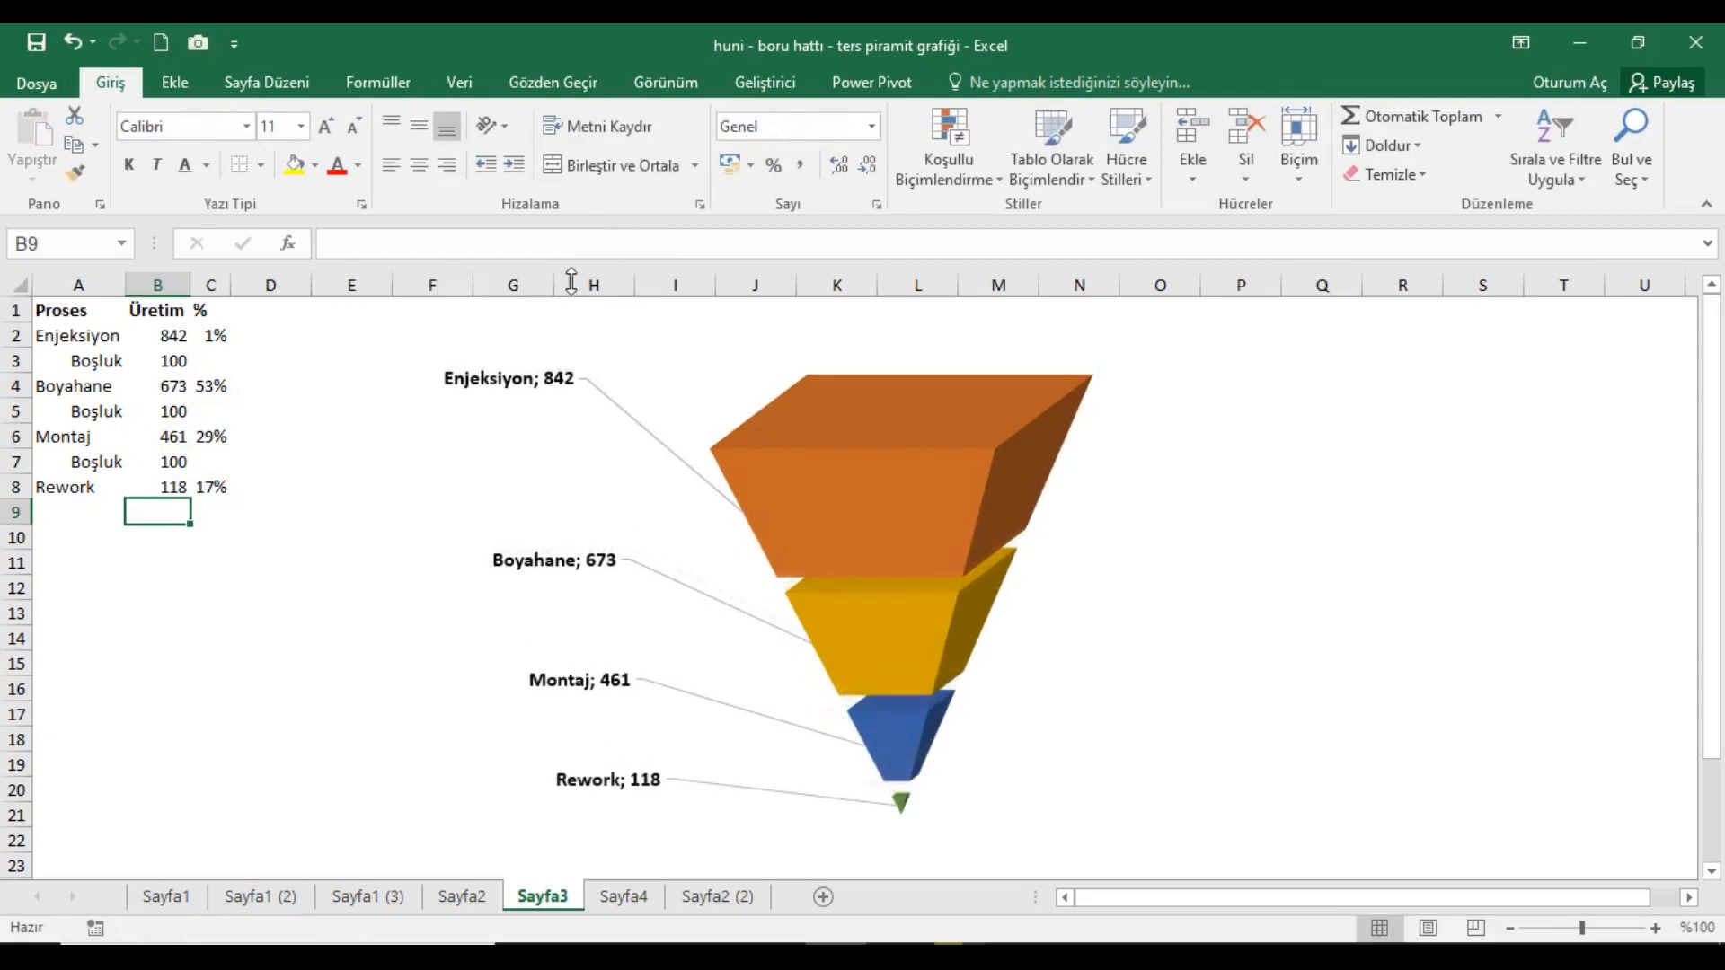
Enter the Enjeksiyon share formula =B2/($B$2+$B$4+$B$6+$B$8) in C2.
left_click(214, 338)
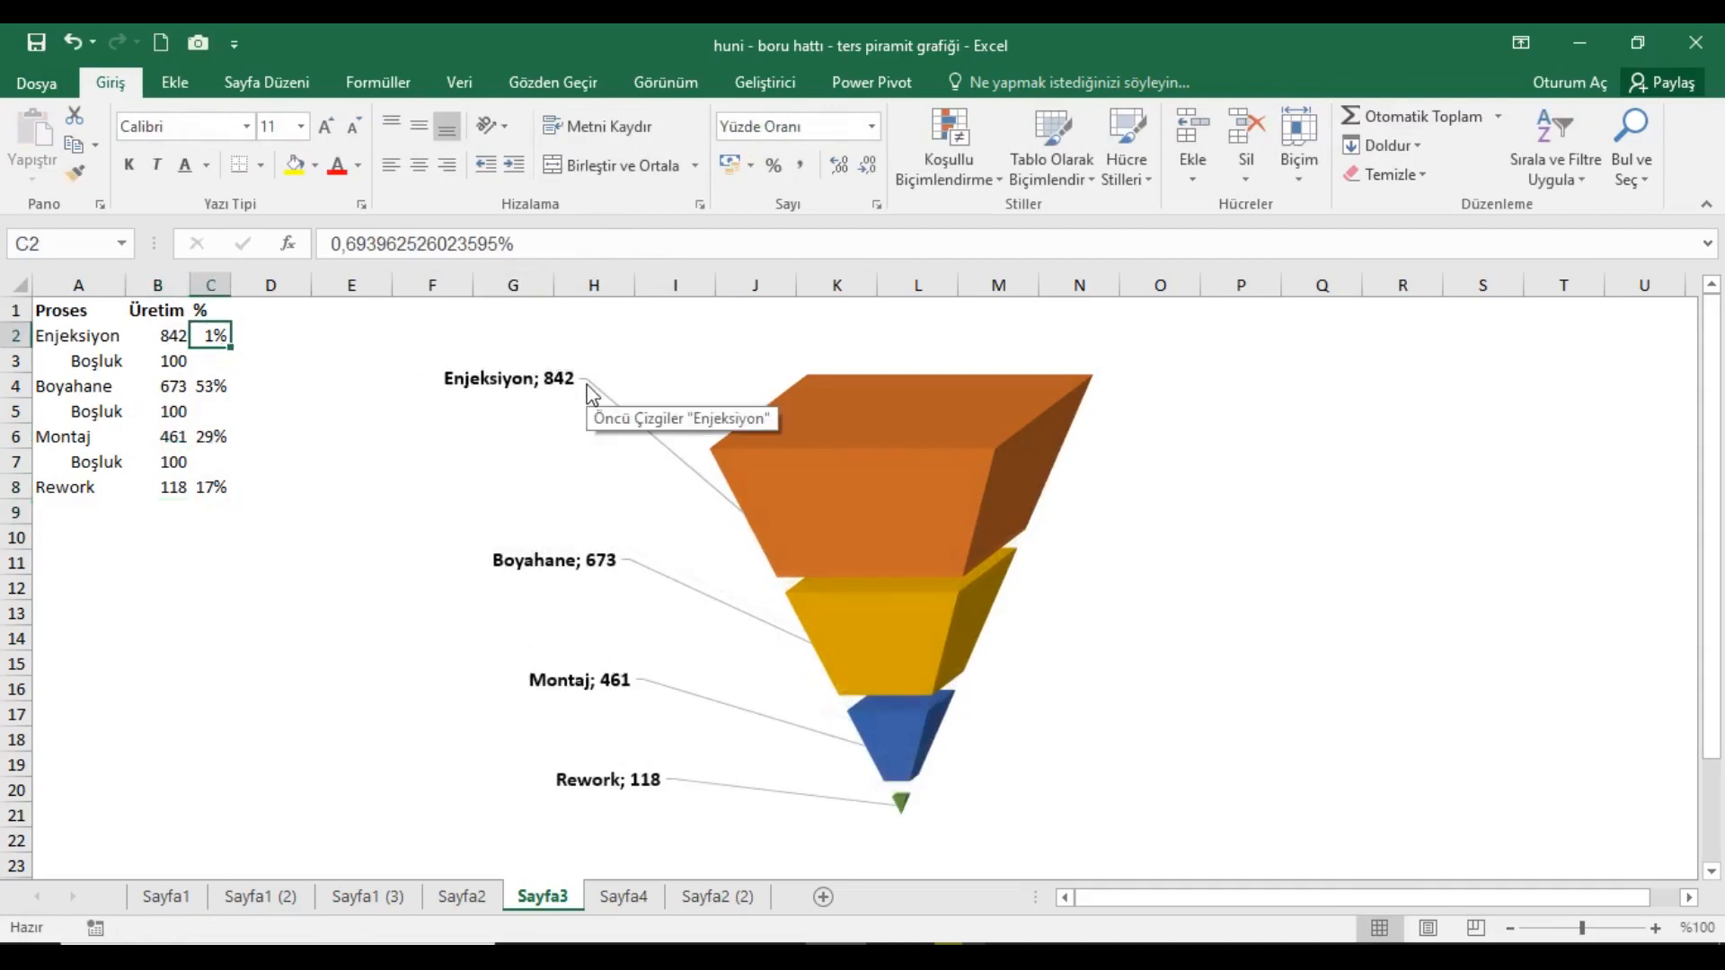
type("=")
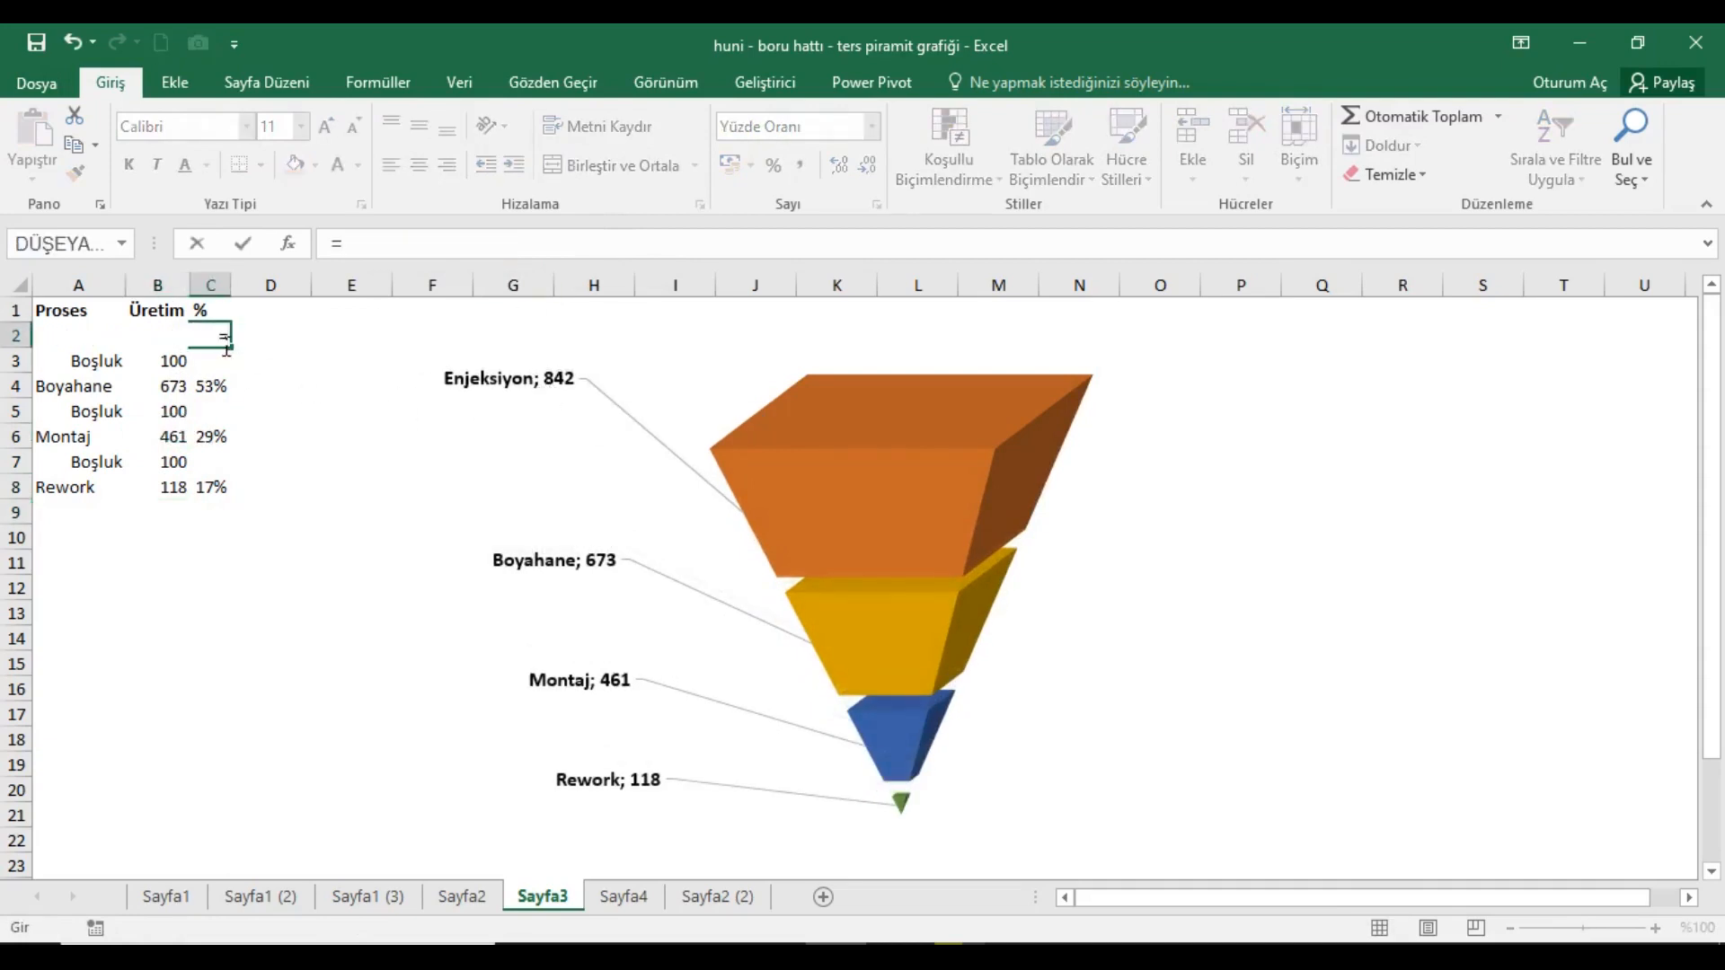
left_click(70, 315)
left_click(121, 337)
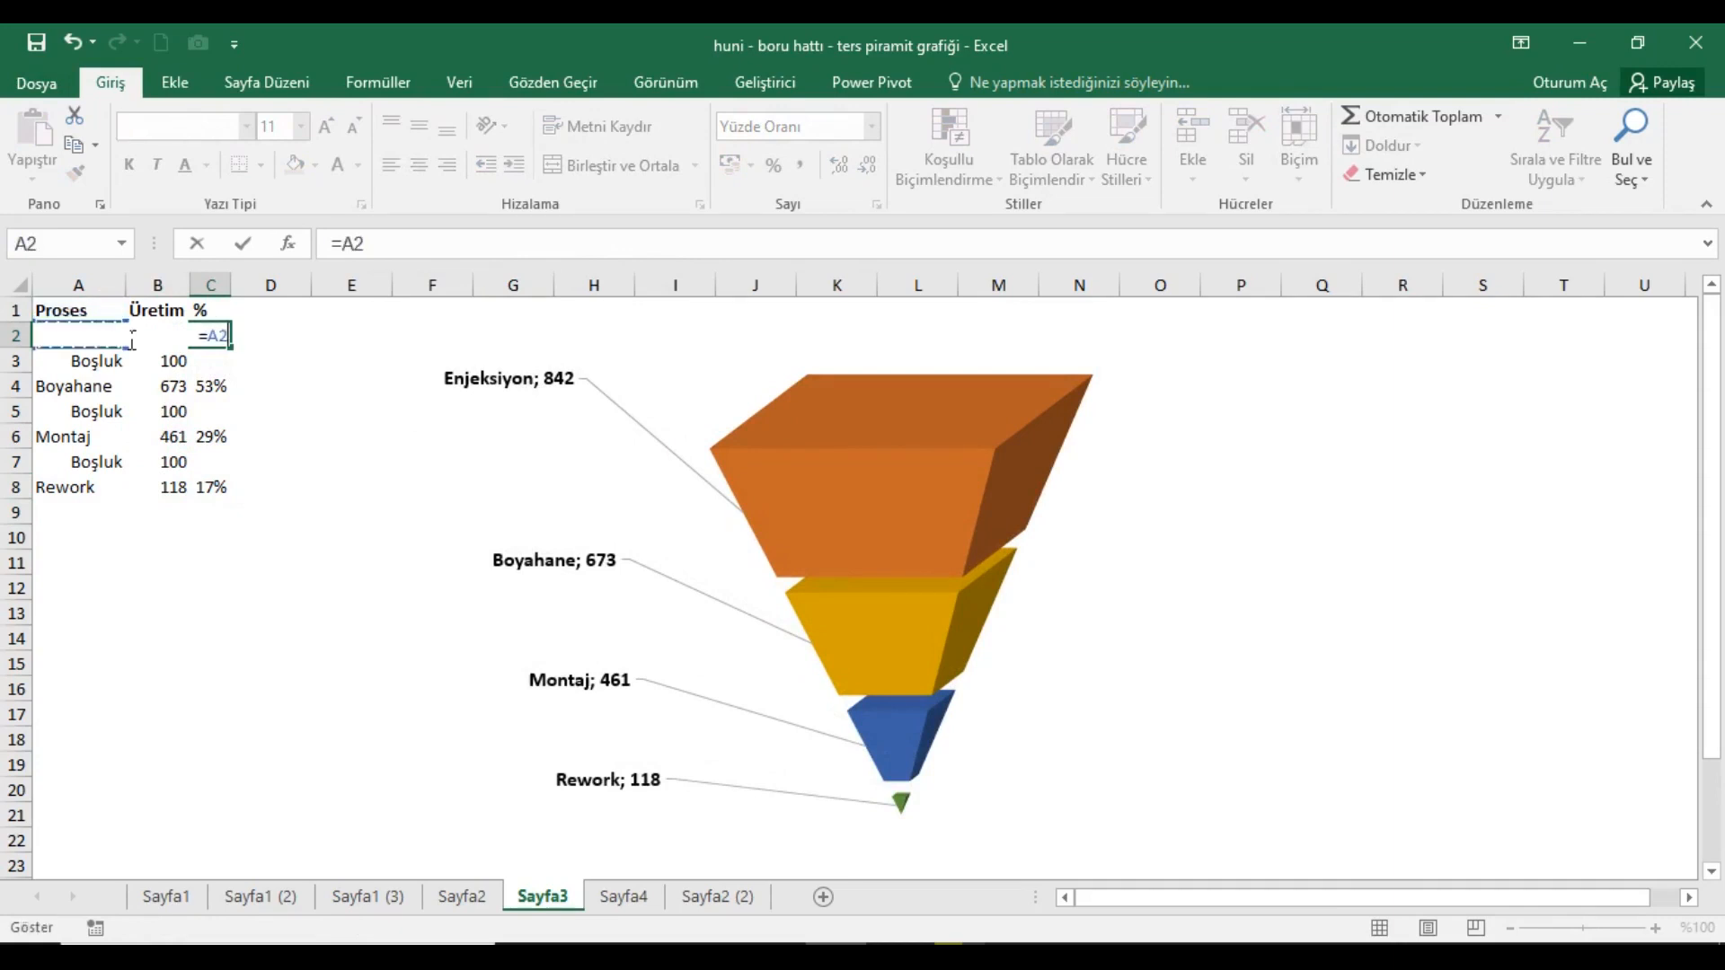
left_click(133, 339)
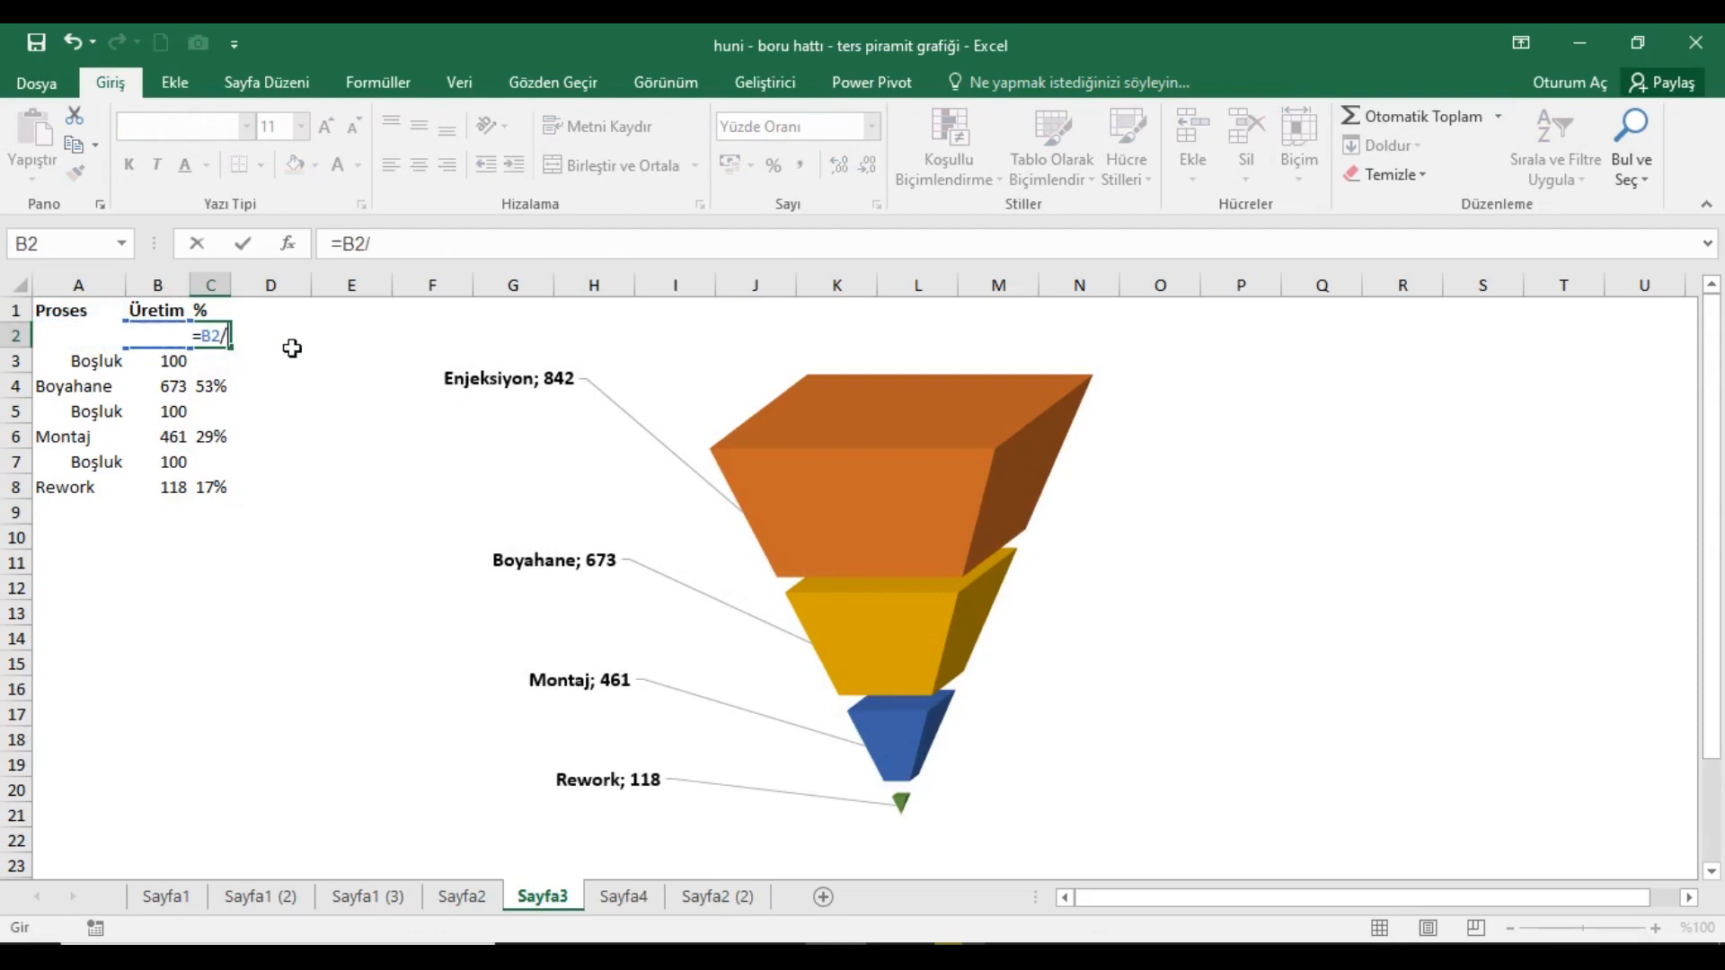
left_click(79, 319)
left_click(80, 340)
left_click(157, 338)
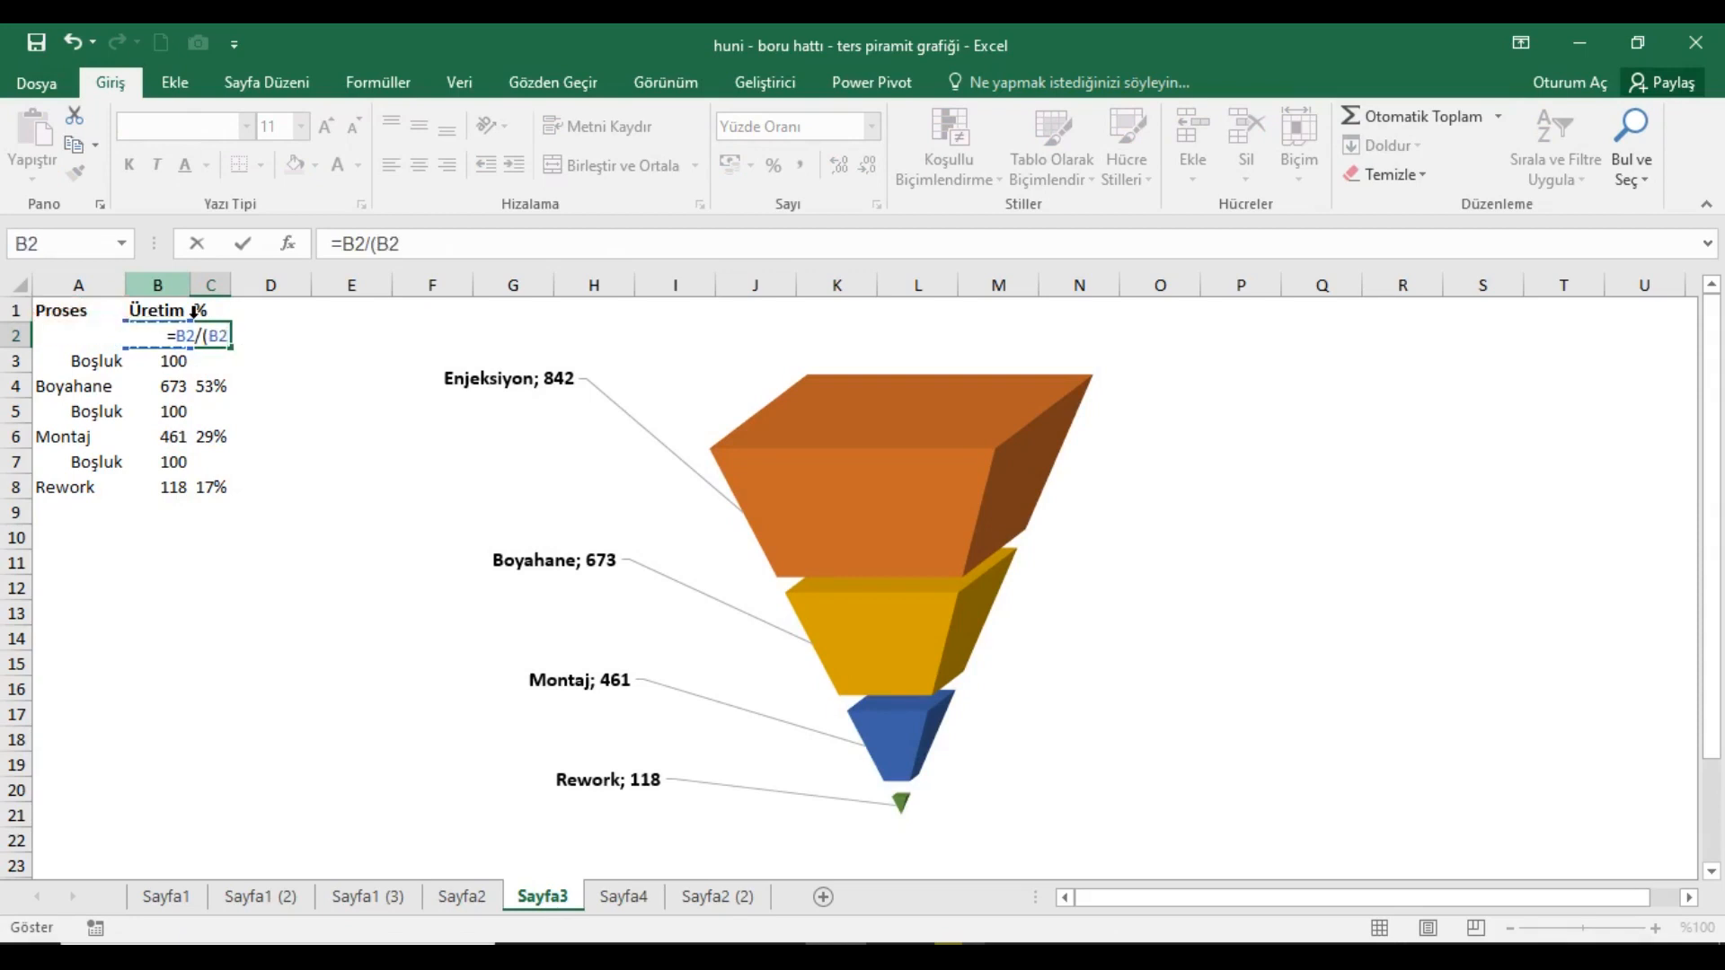
key("F4")
type("+")
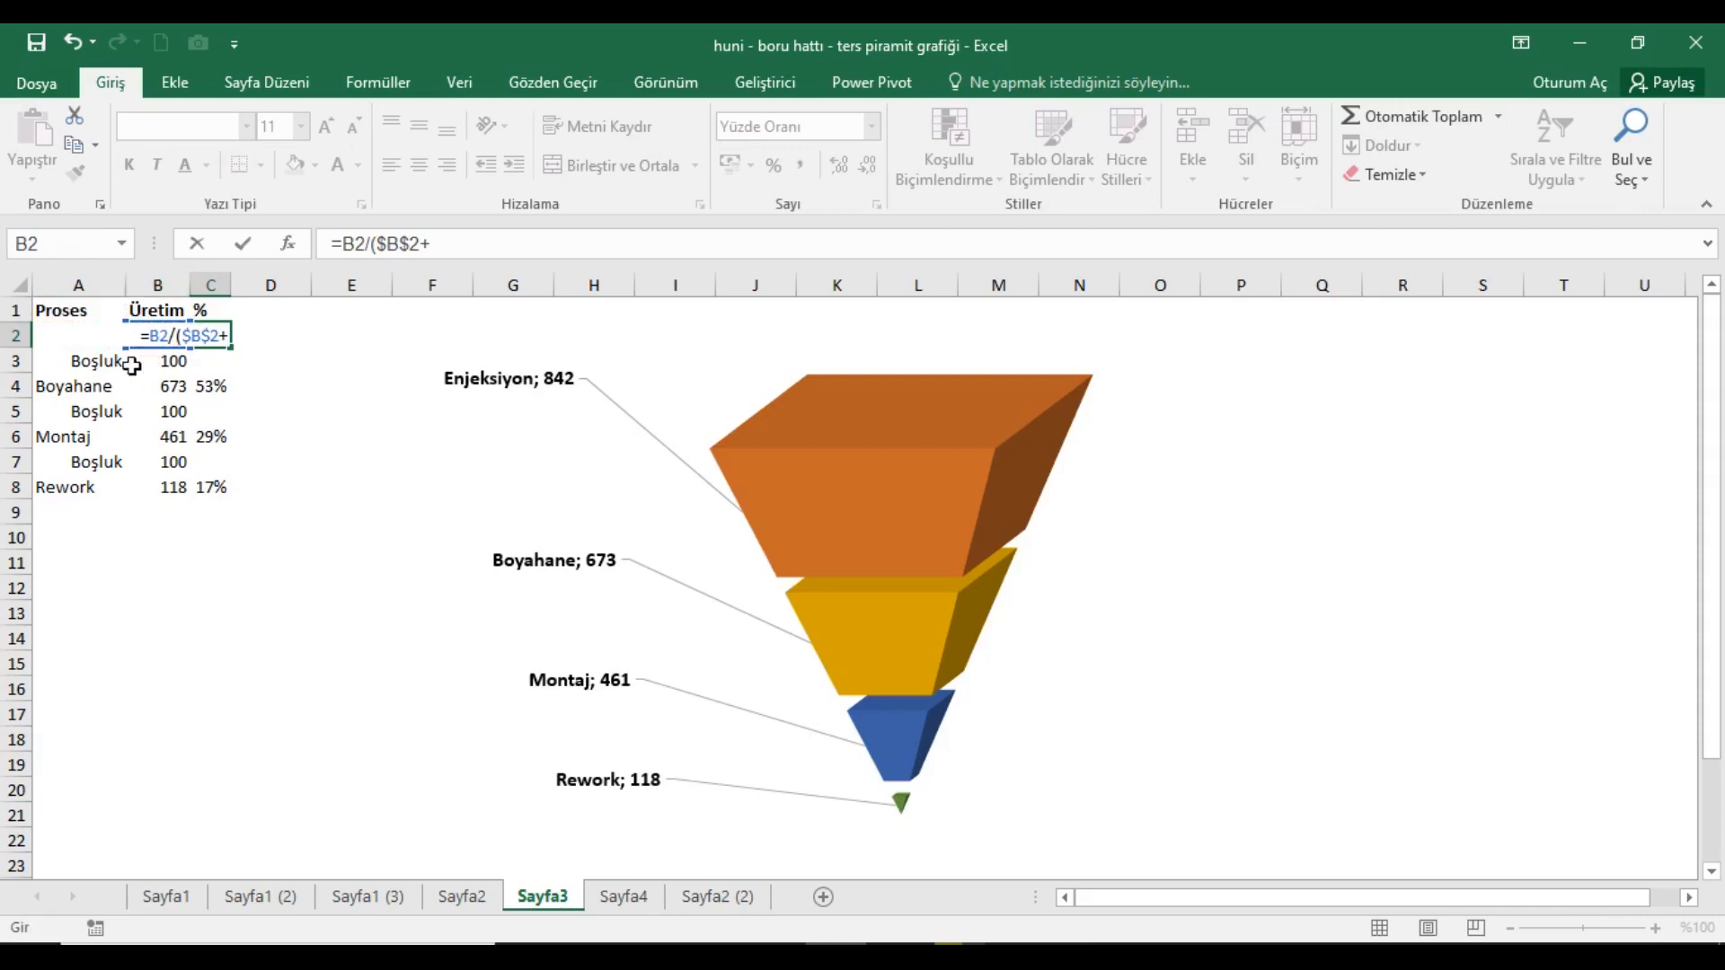
left_click(171, 386)
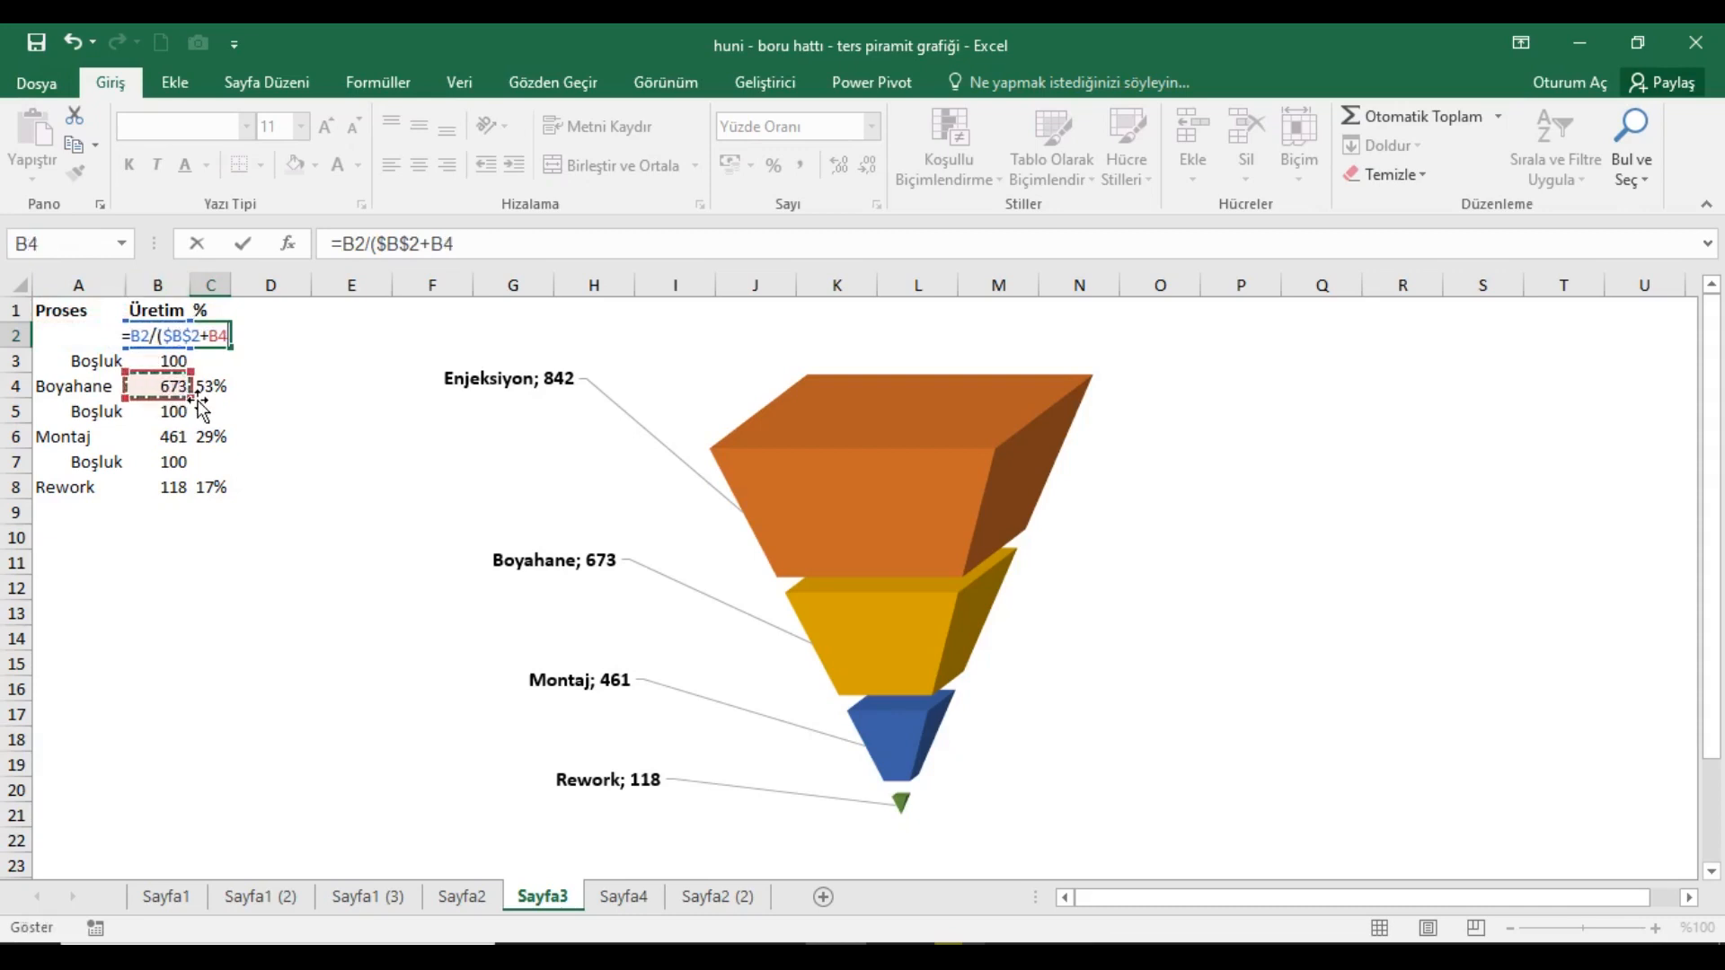
key("F4")
type("+")
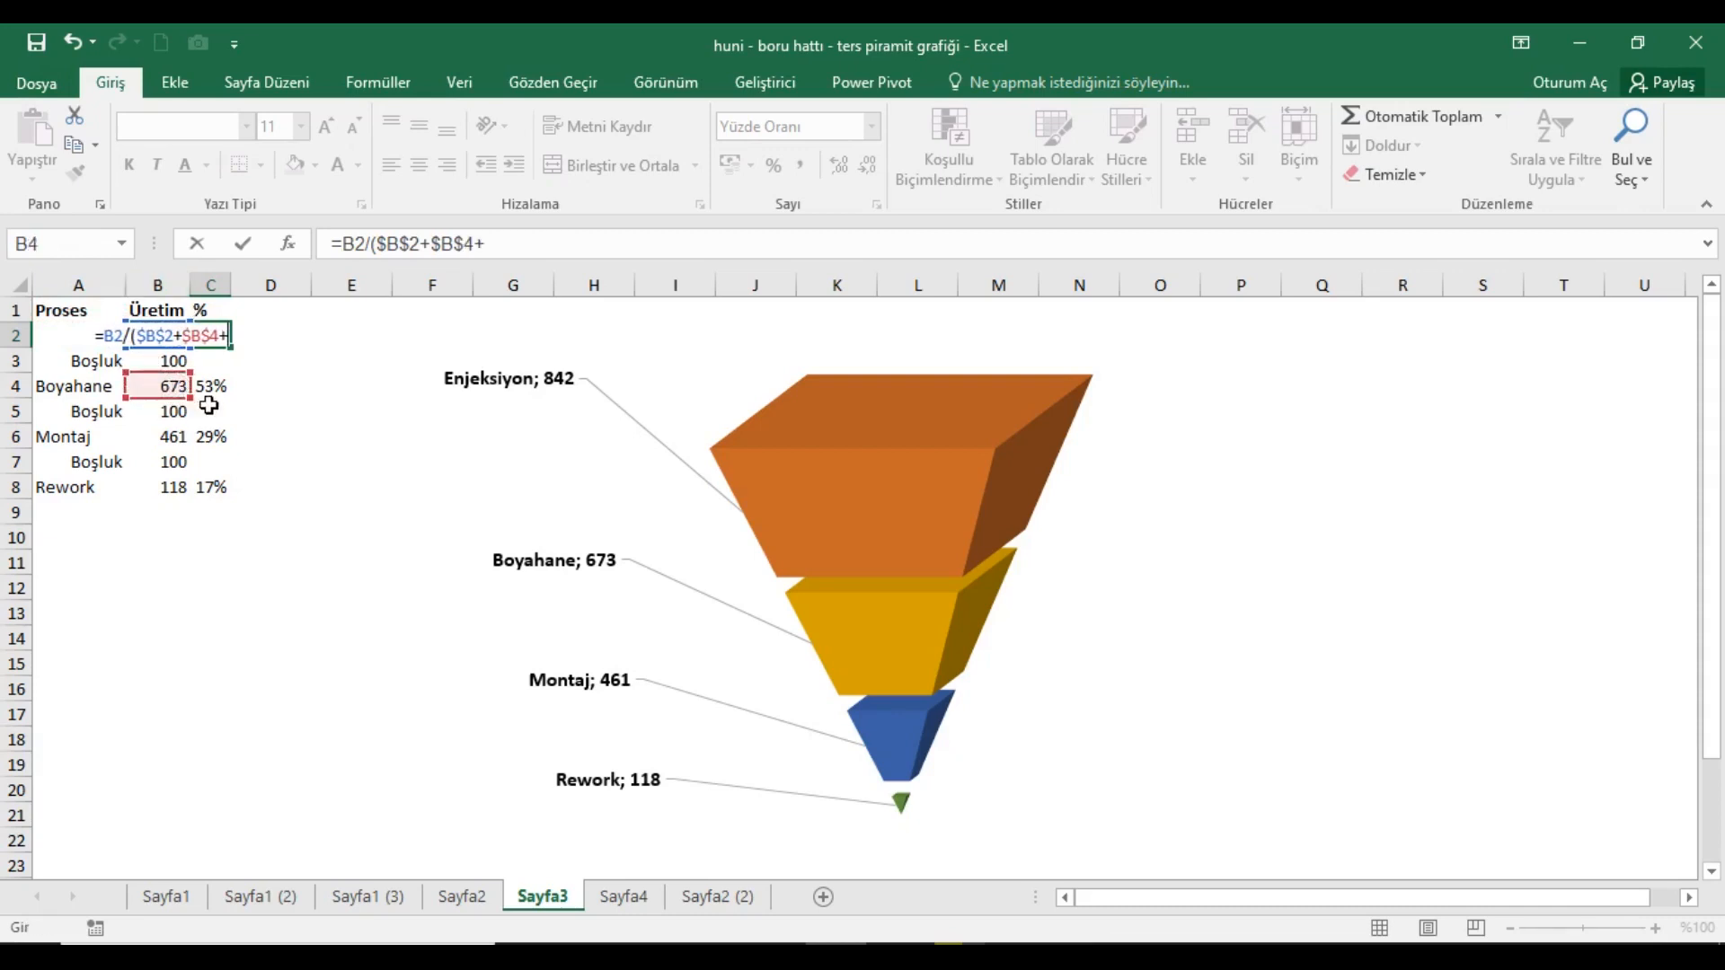
left_click(183, 444)
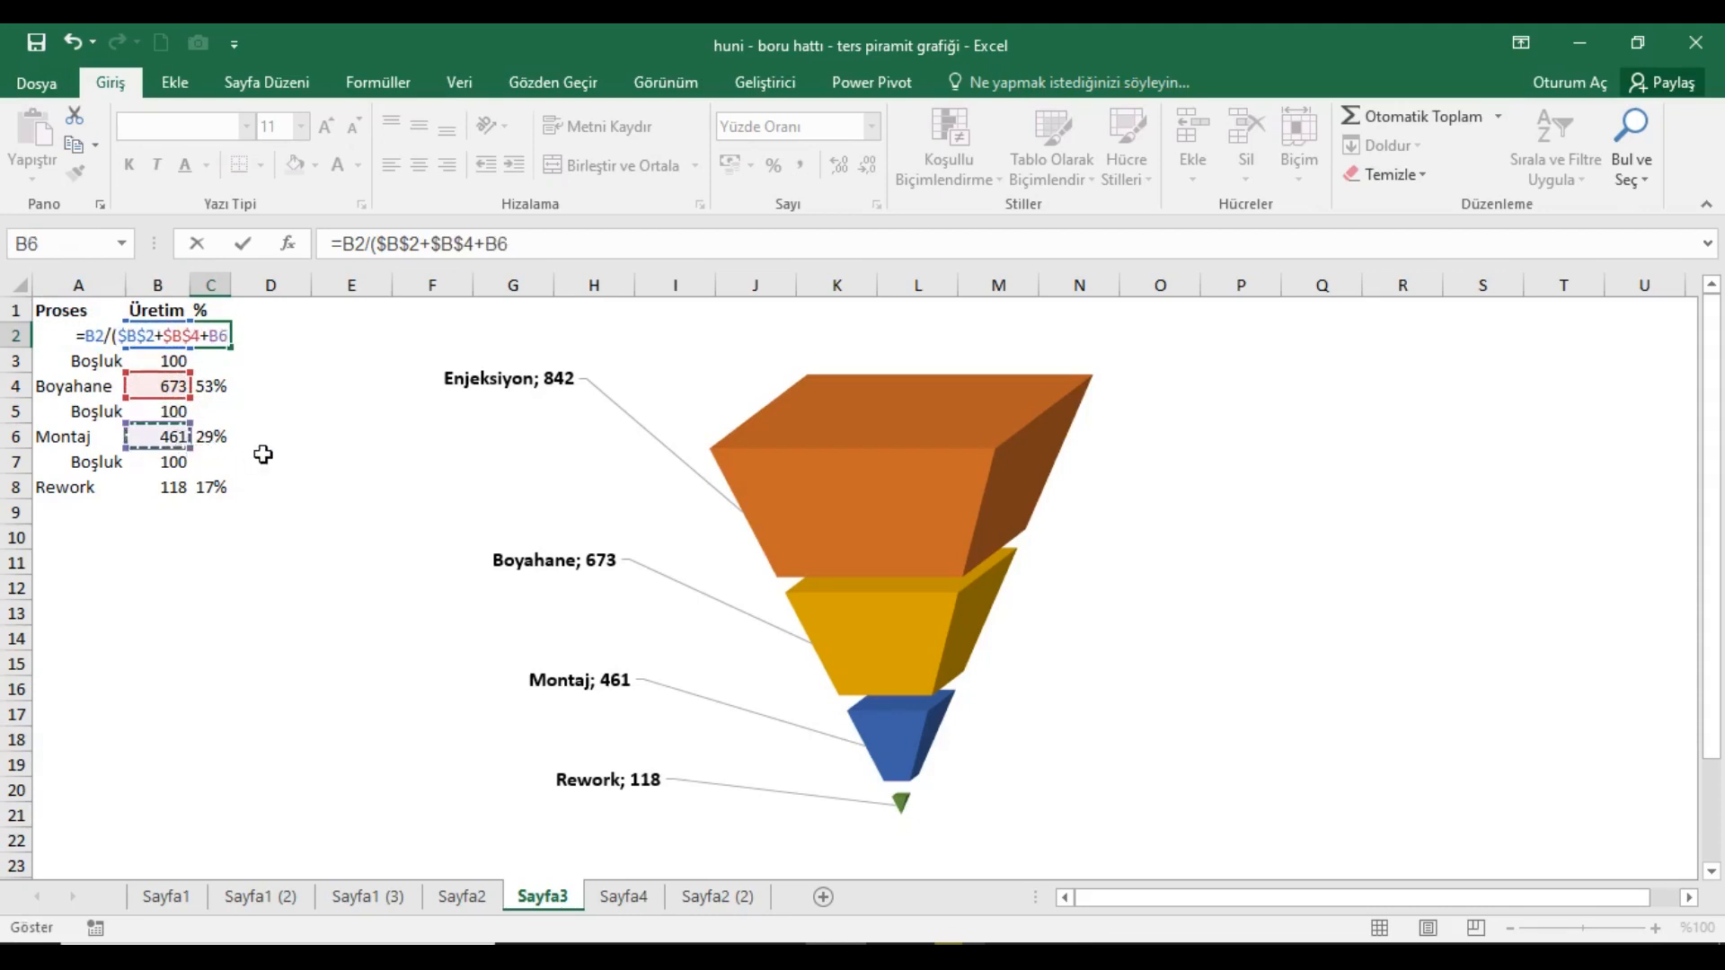
key("F4")
type("+")
left_click(167, 491)
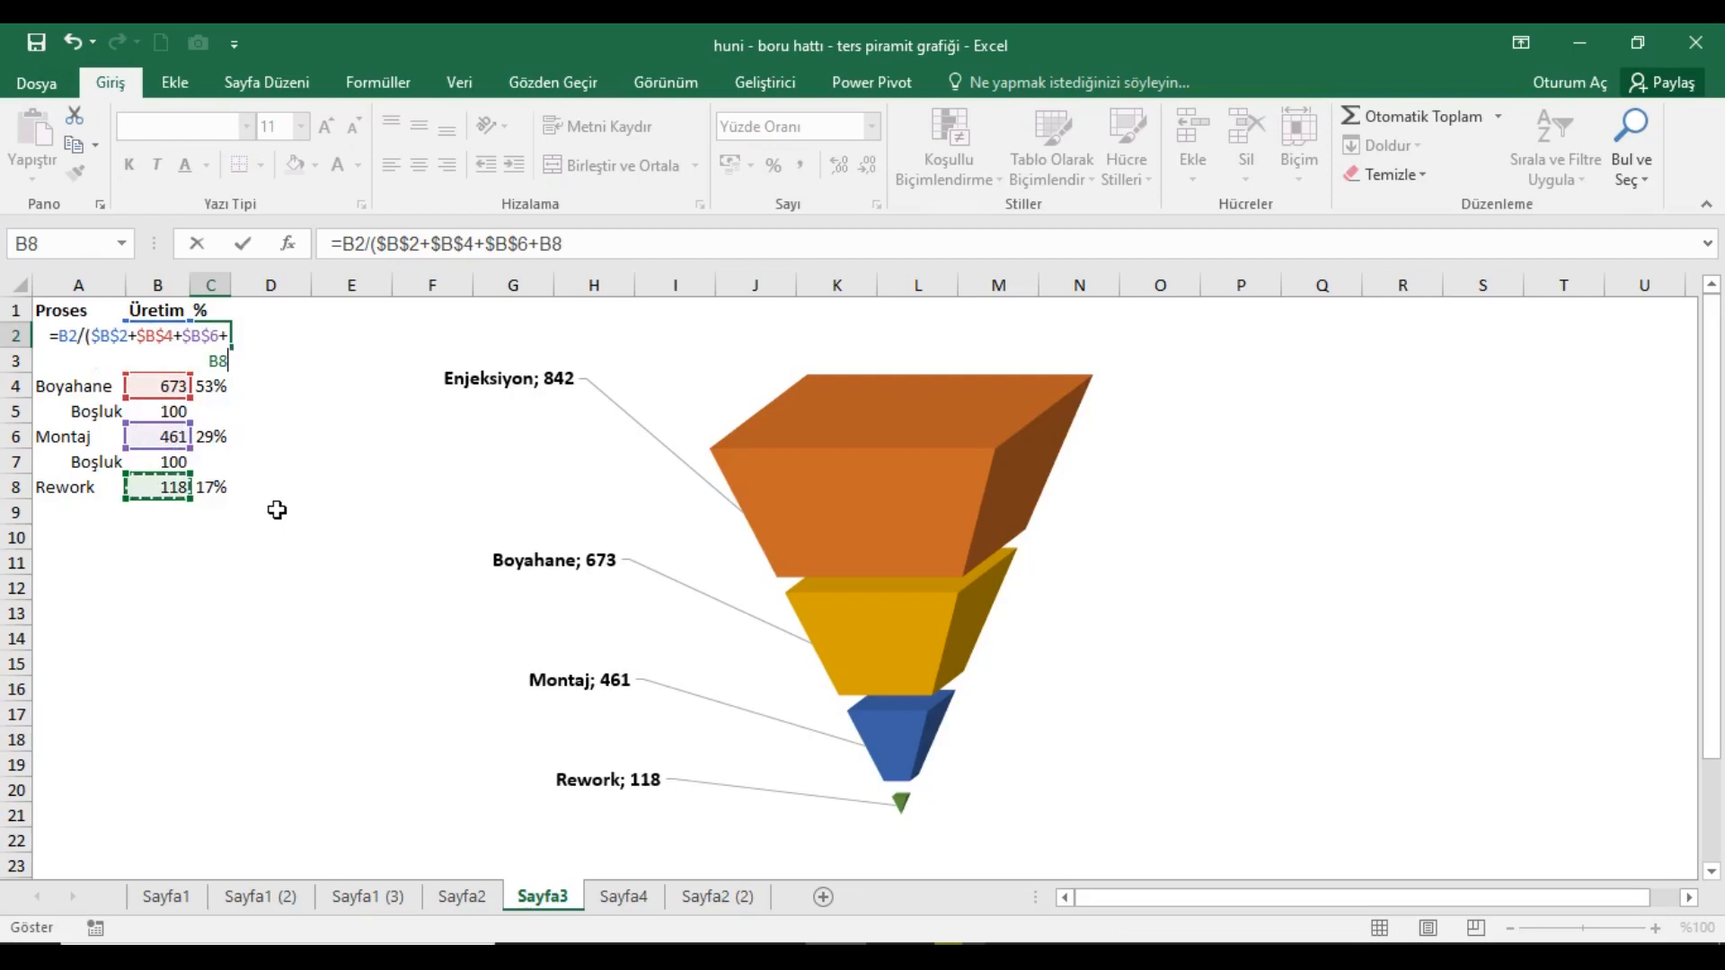
type(")")
key("Return")
Copy the percentage formula from C2 to the Boyahane, Montaj and Rework rows in C4, C6 and C8.
key("Up")
key("ctrl+c")
key("Down")
key("Down")
key("ctrl+v")
key("Down")
key("Down")
key("ctrl+v")
key("Down")
key("Down")
key("ctrl+v")
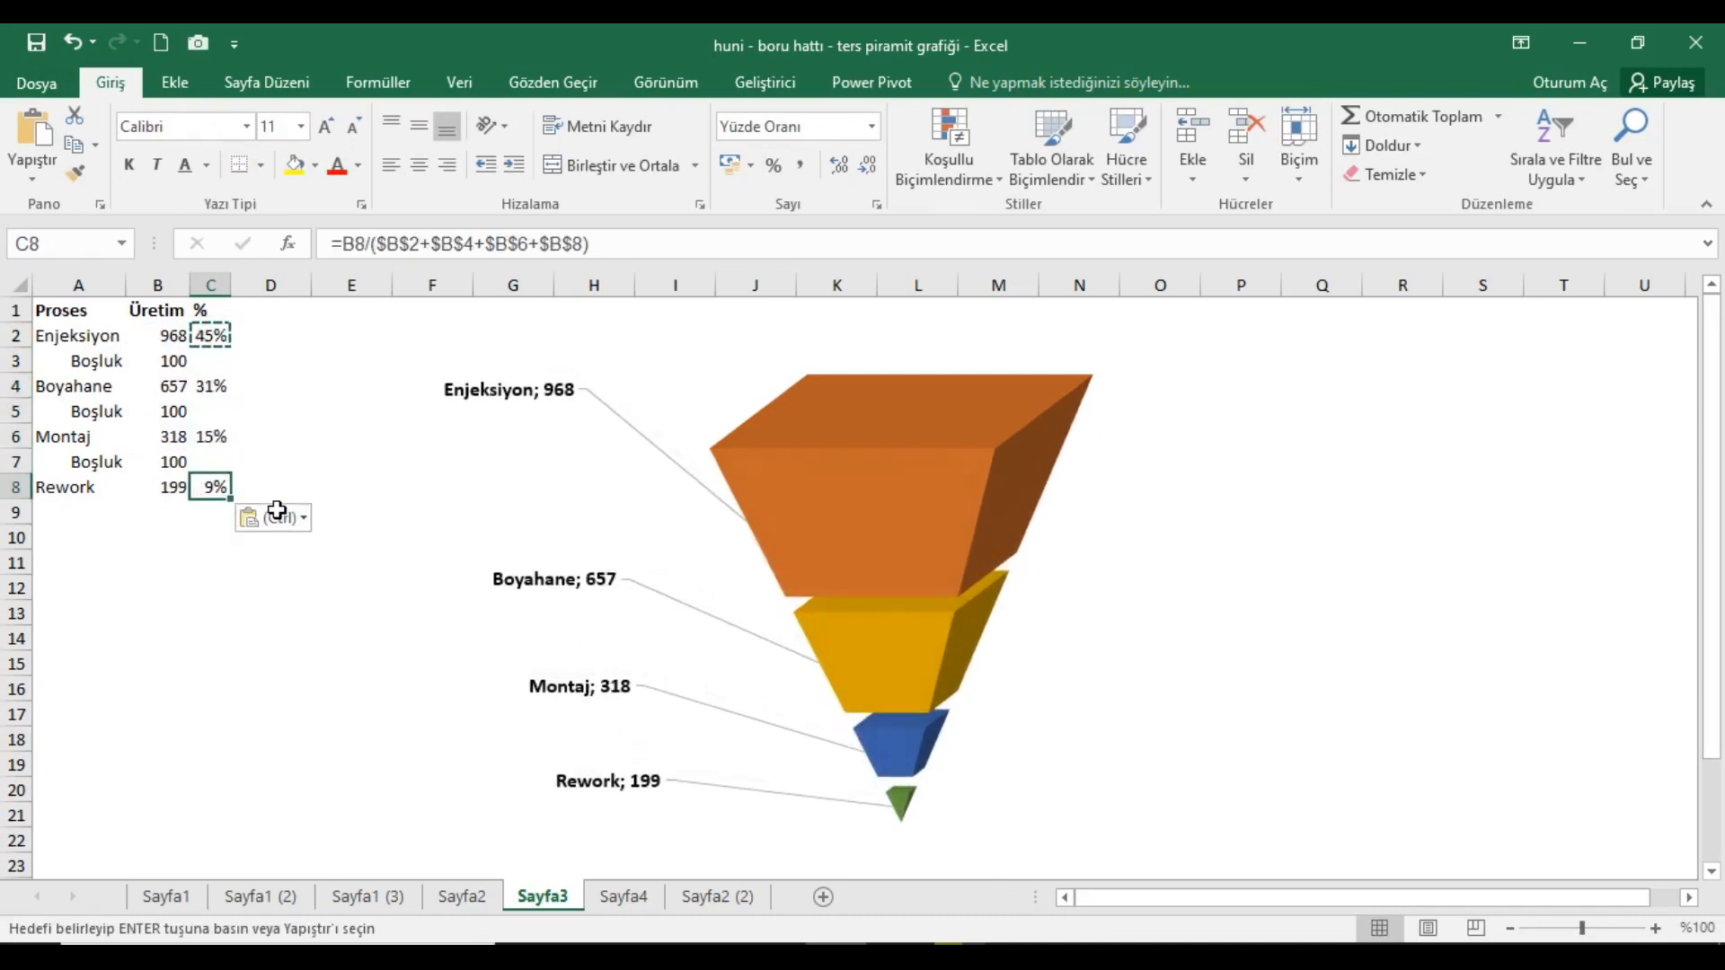
Select A1 and recalculate the workbook repeatedly to refresh the random production values and the pyramid chart.
left_click(79, 315)
left_click(401, 81)
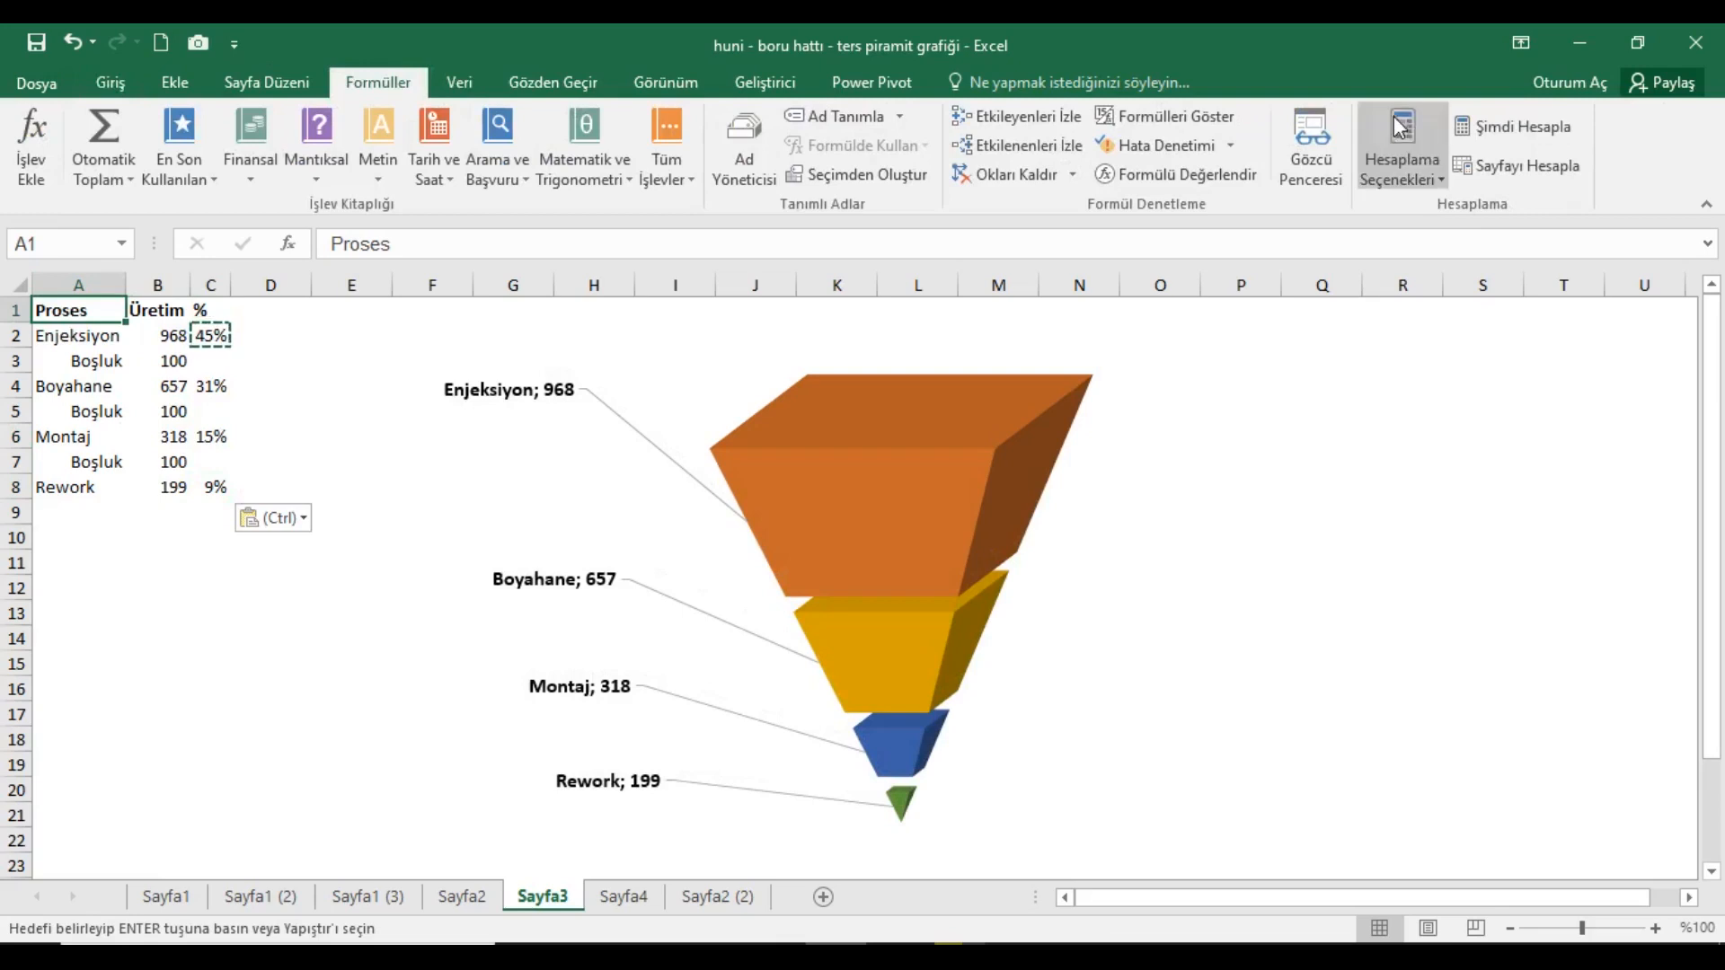
left_click(1540, 126)
left_click(1540, 126)
left_click(1540, 118)
left_click(1539, 118)
left_click(1540, 119)
left_click(1539, 118)
left_click(1540, 126)
left_click(1539, 126)
left_click(1539, 125)
left_click(1540, 125)
left_click(1541, 121)
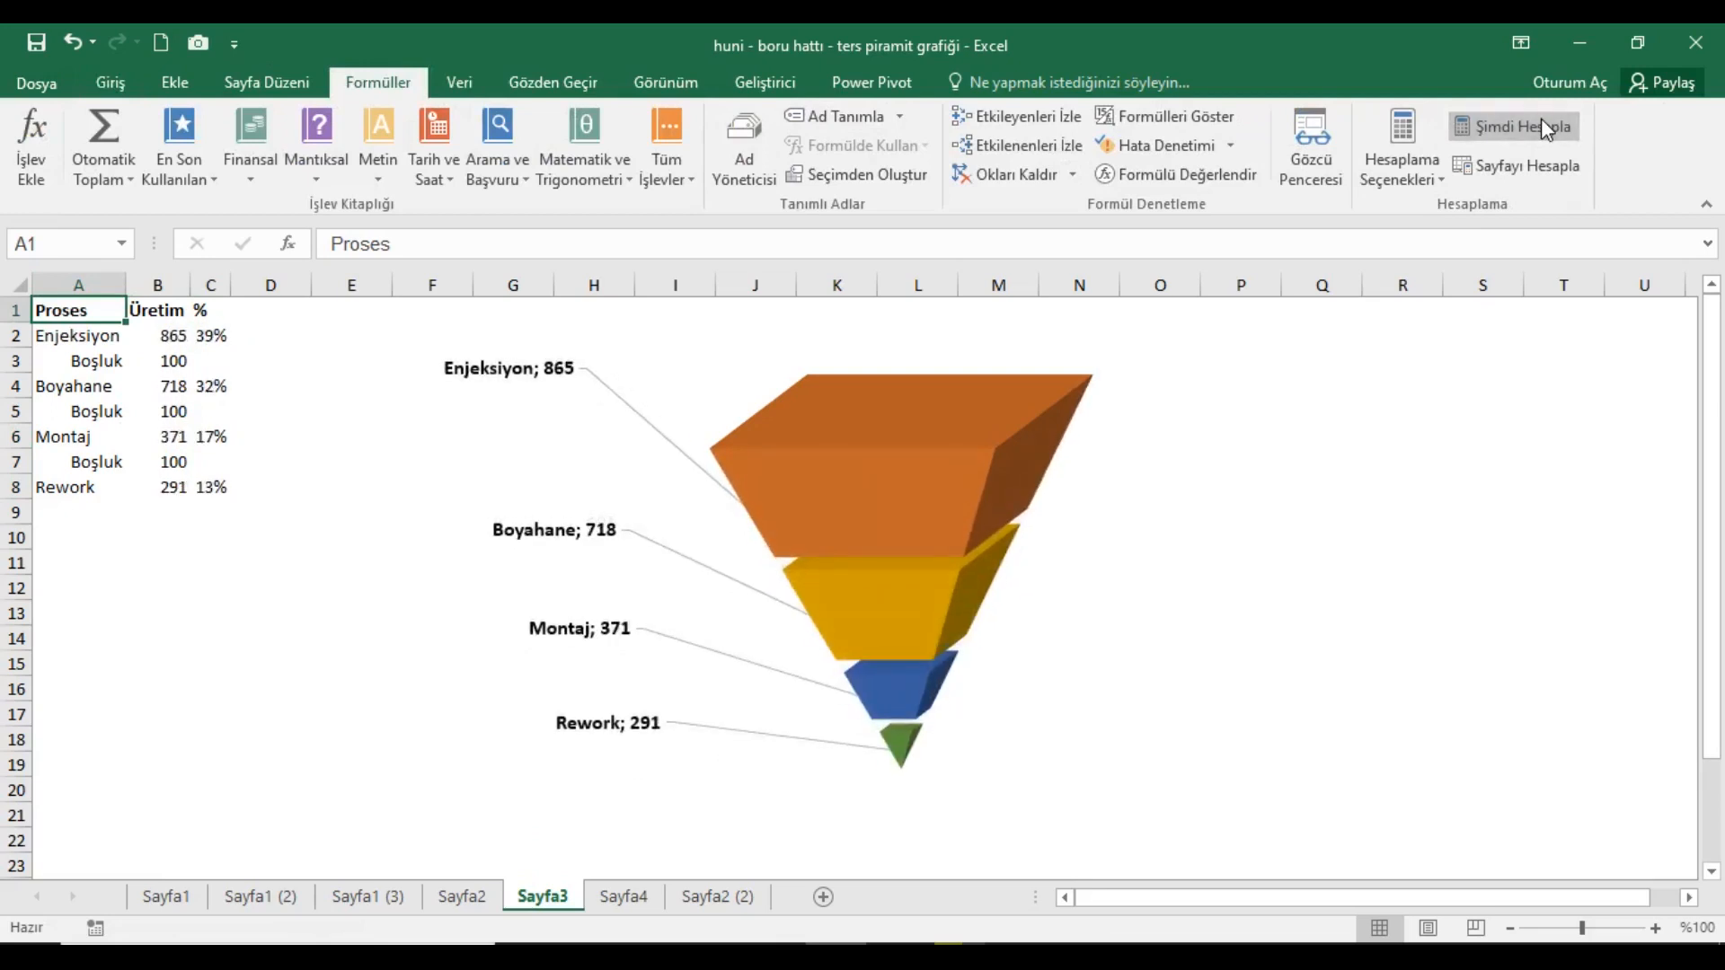
left_click(1541, 121)
left_click(1541, 121)
left_click(1542, 124)
left_click(1542, 124)
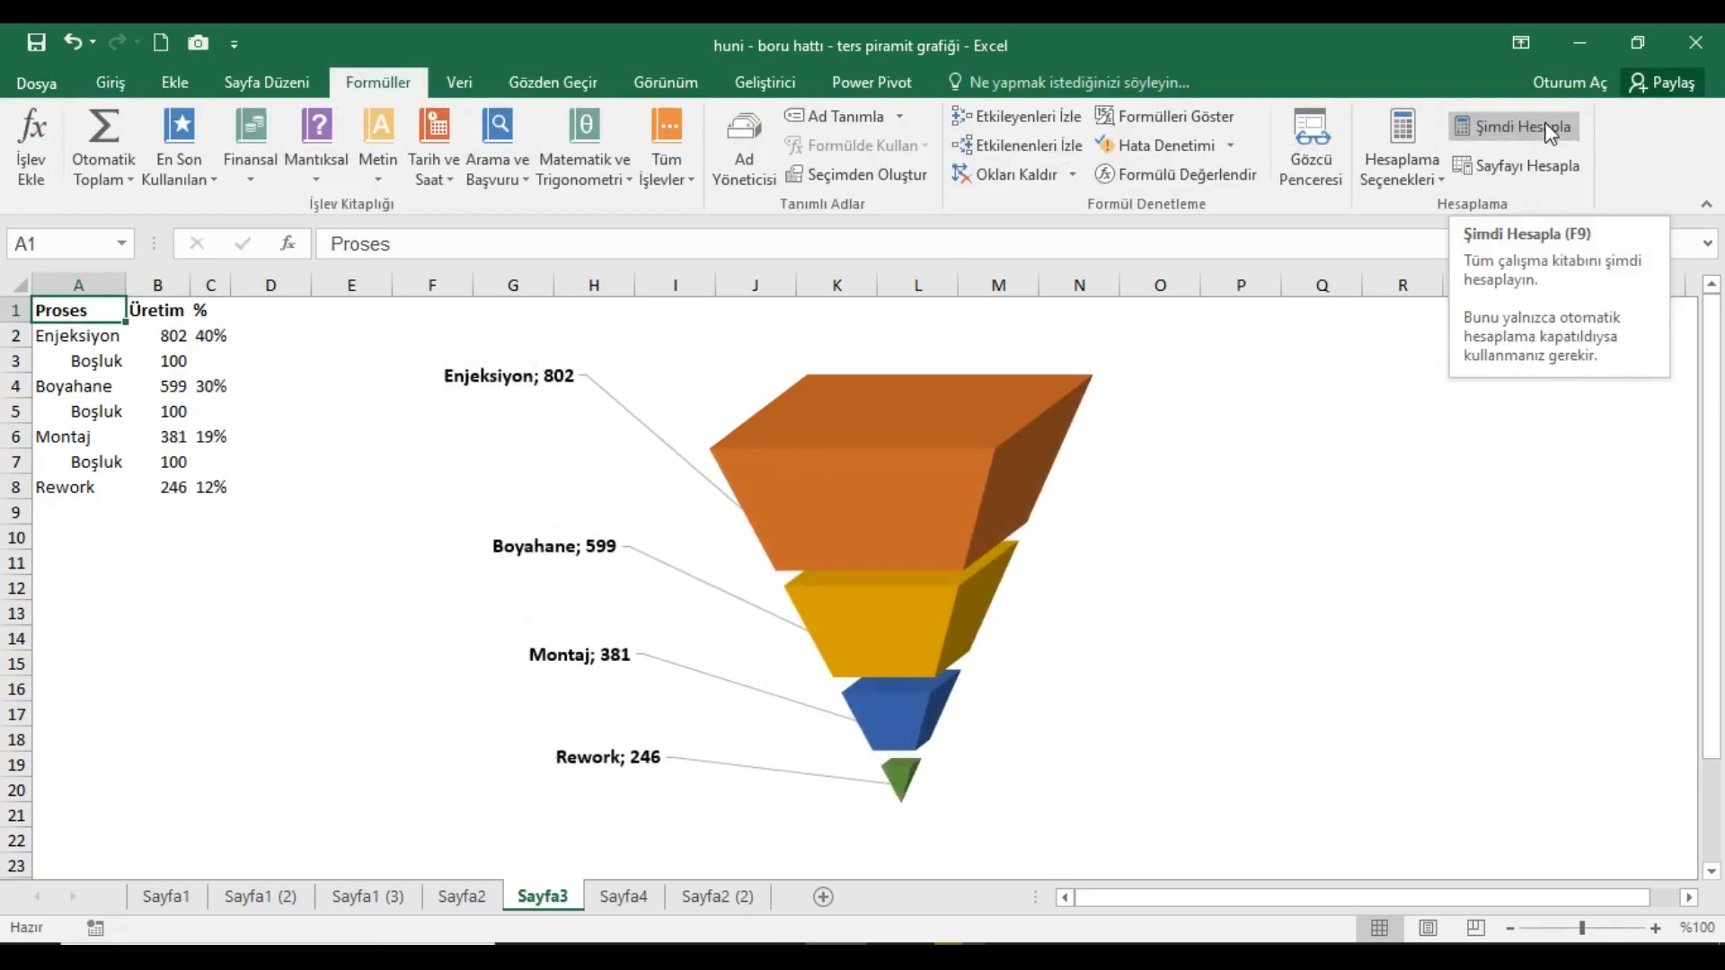